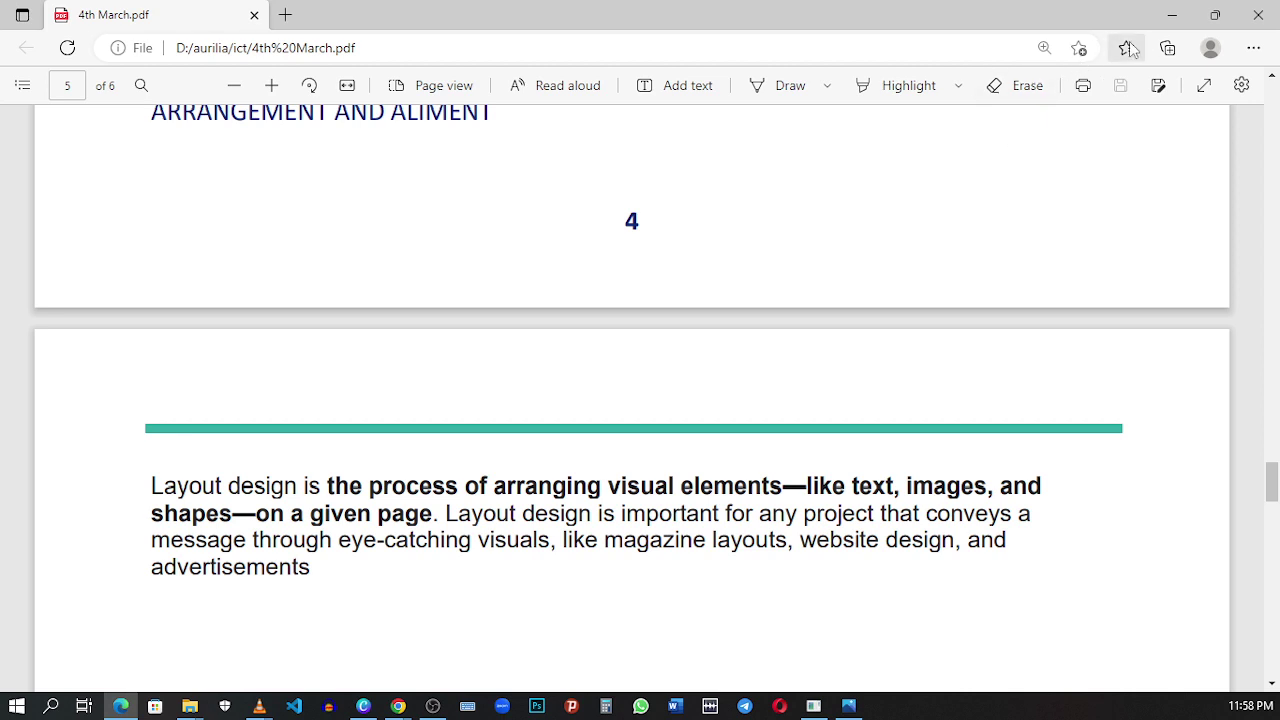
- Leave the PDF notes and switch to the Canva home page in the Chrome browser
left_click(1175, 14)
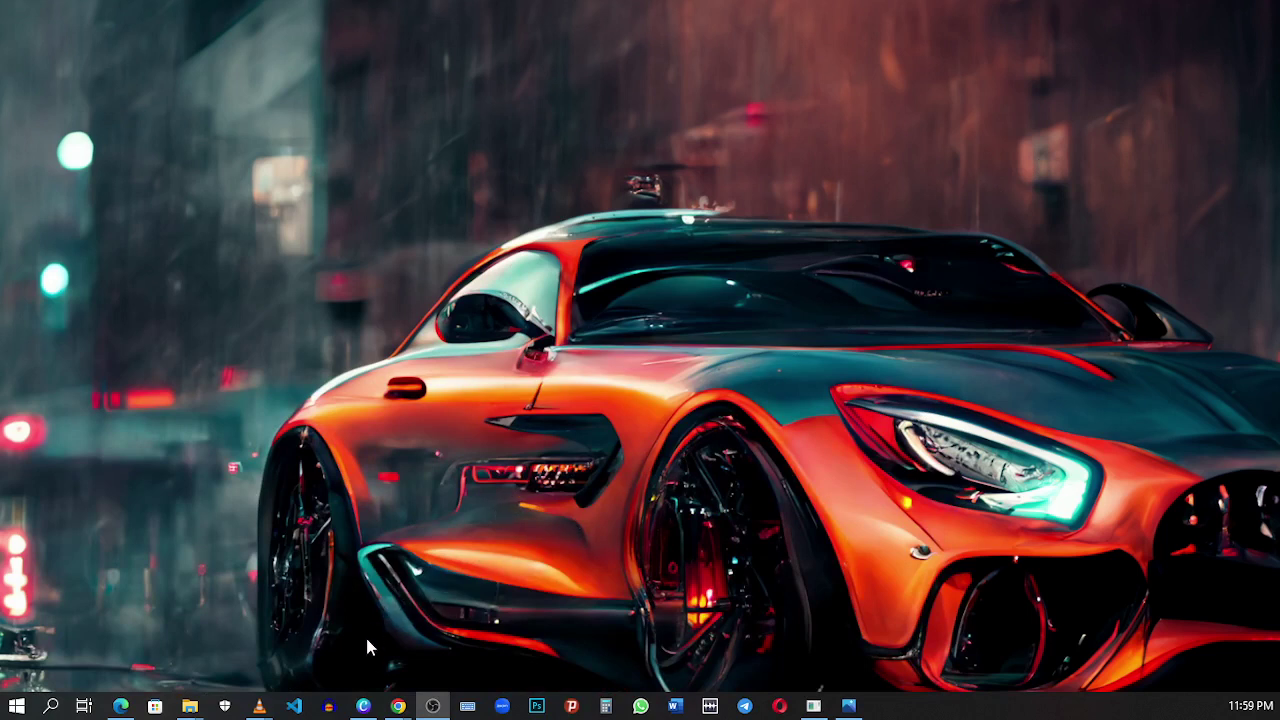
left_click(364, 706)
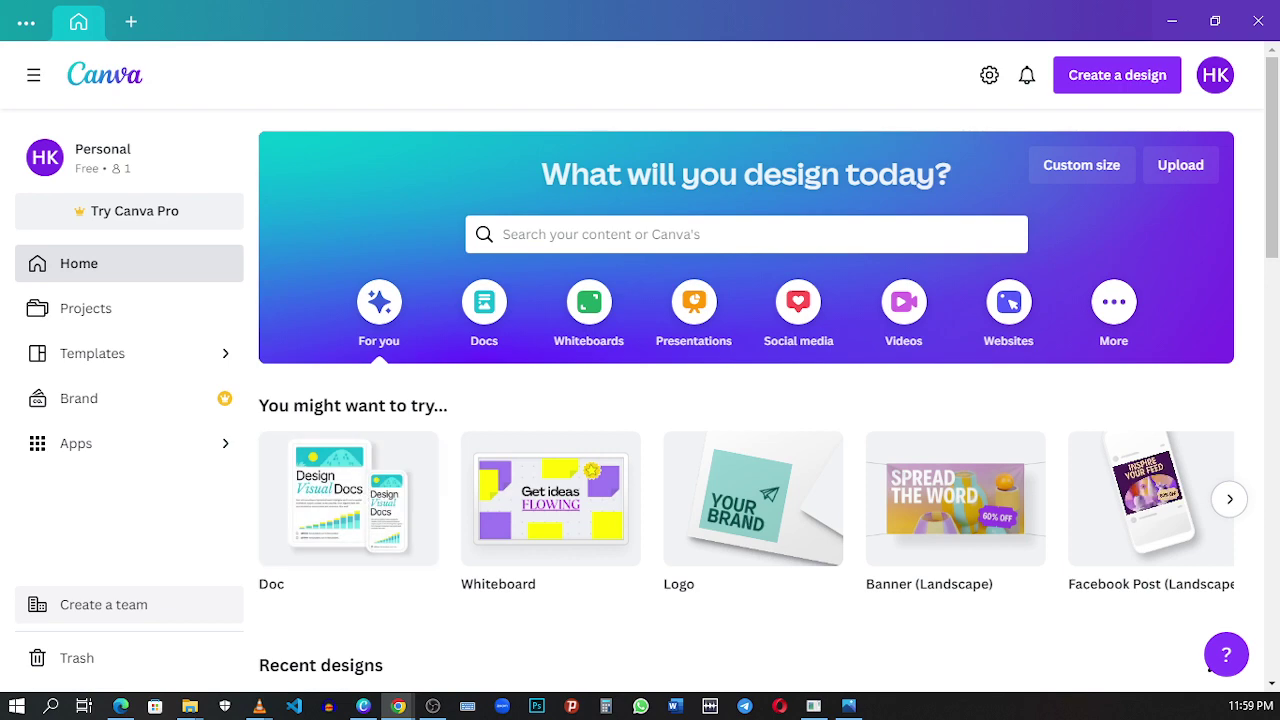
key("alt+Tab")
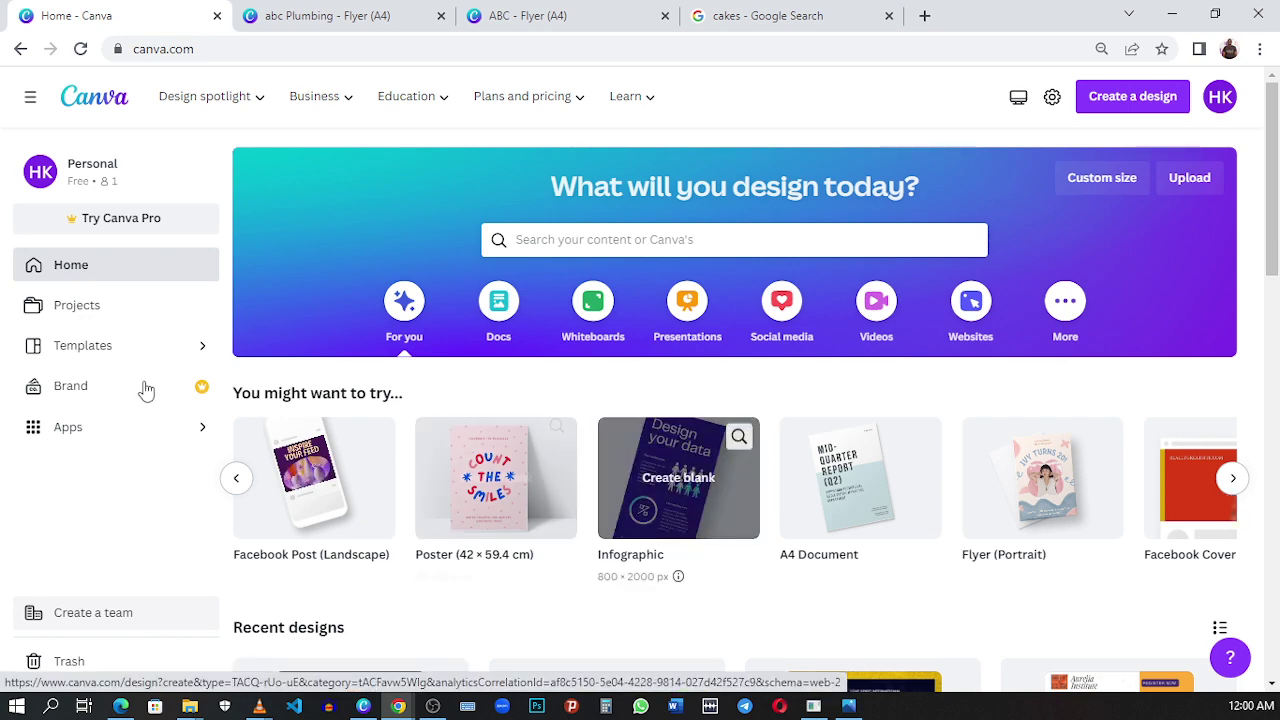
- Create a blank Flyer (Portrait) design, 210 × 297 mm, and keep it open in the browser instead of the Canva app
left_click(237, 485)
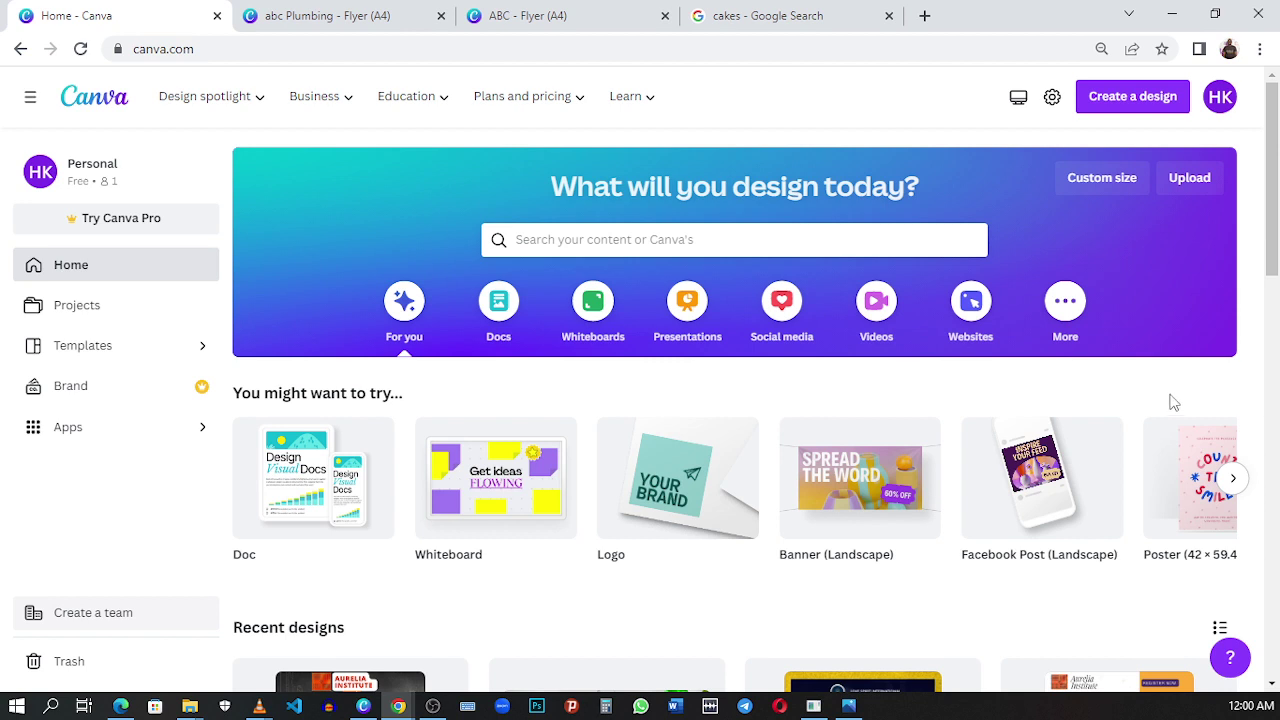
left_click(1230, 481)
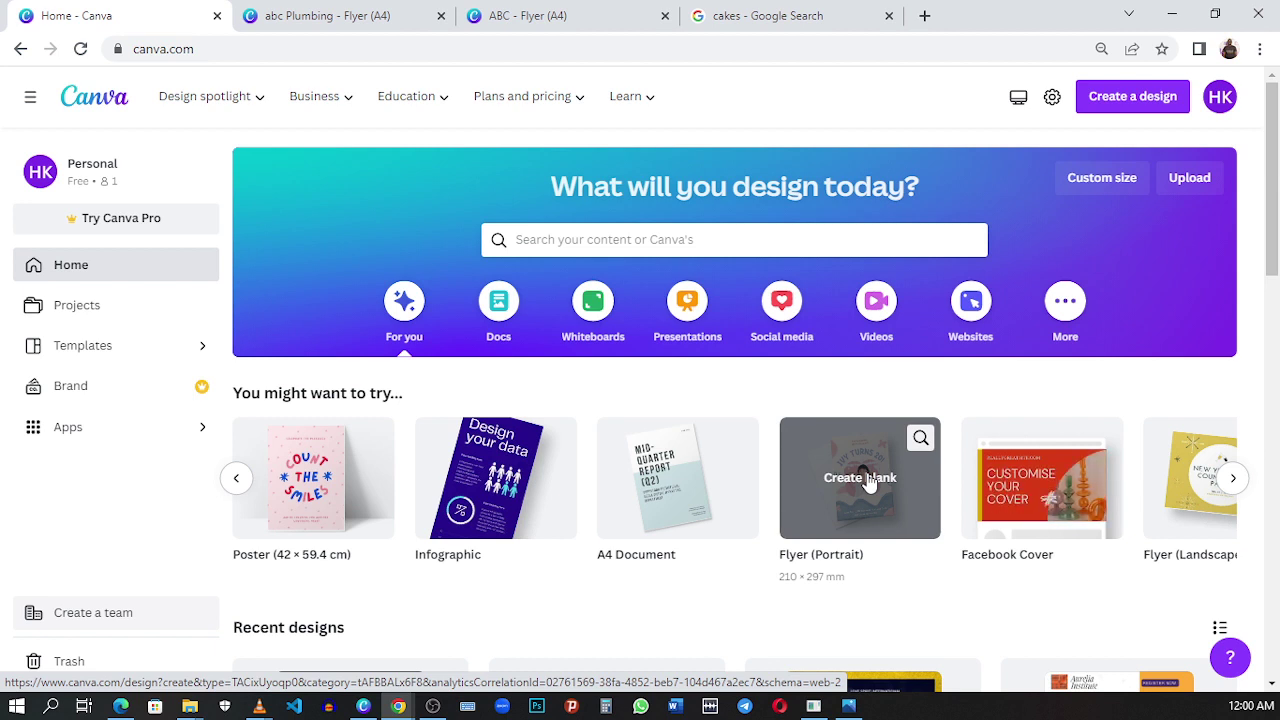
left_click(868, 482)
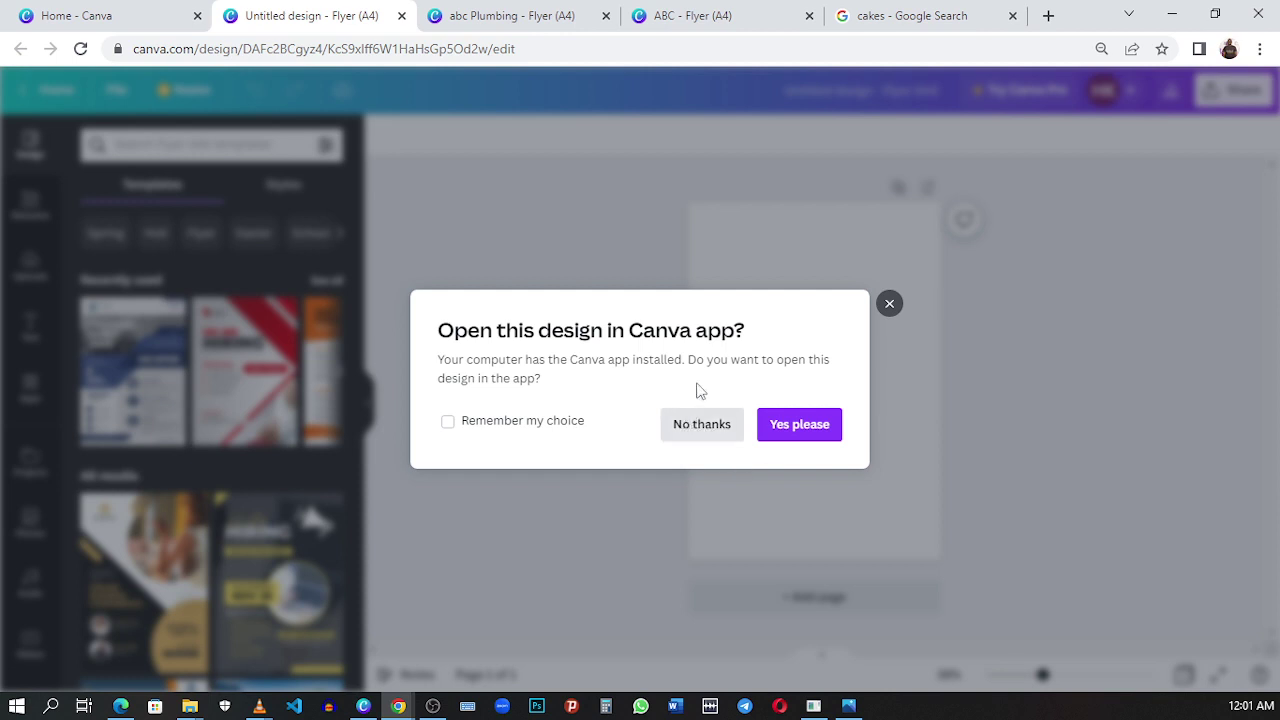
left_click(678, 436)
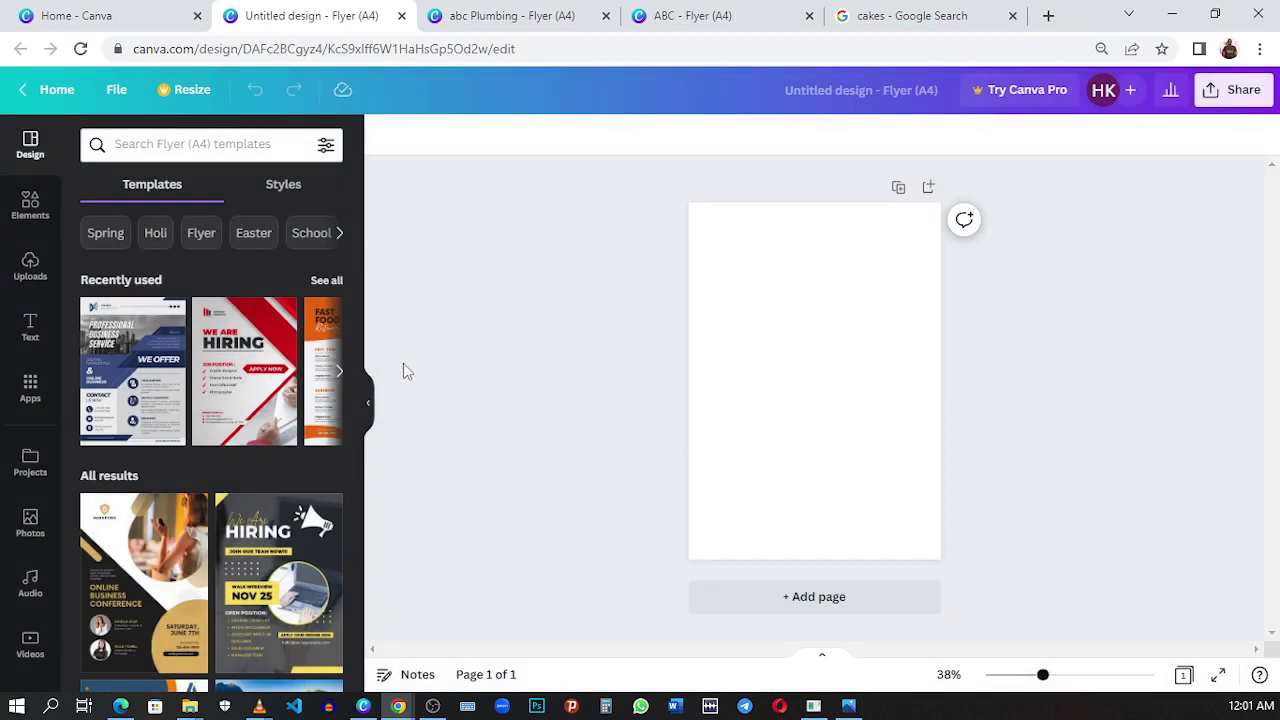
- Look through the flyer templates and the full recently used collection, then return to the main template list
scroll(220, 340, "down", 8)
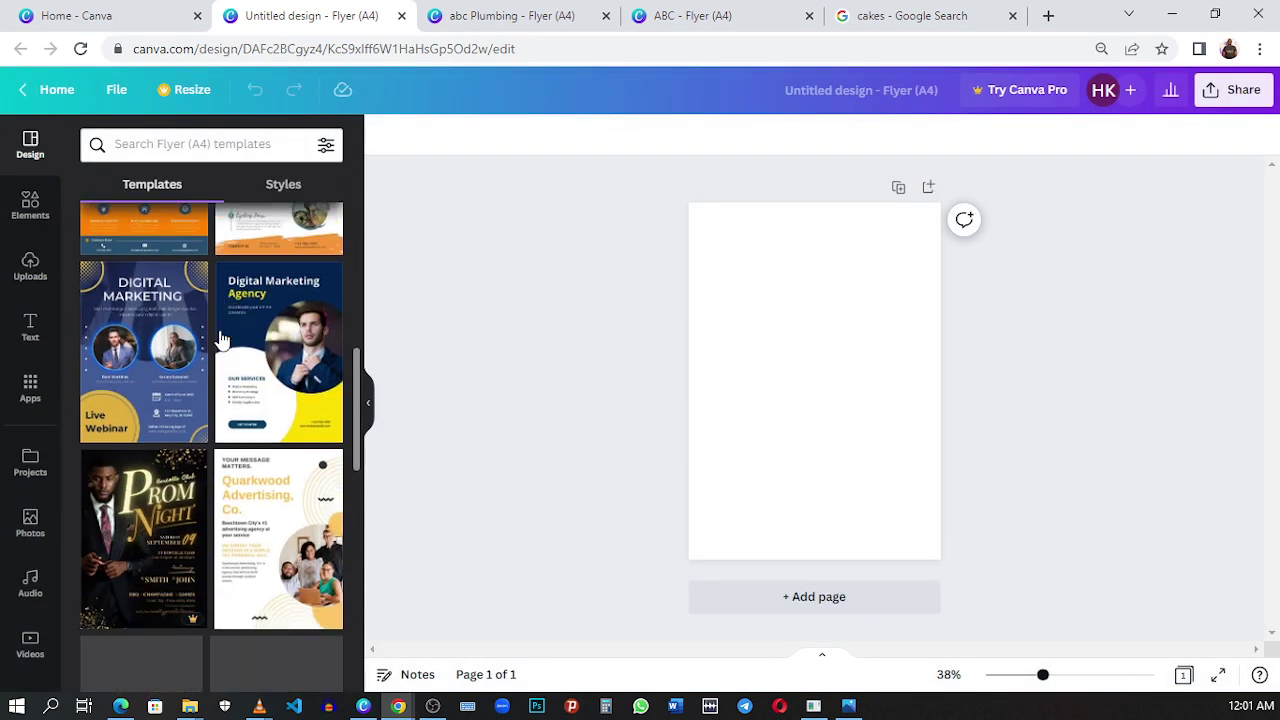
scroll(220, 338, "up", 10)
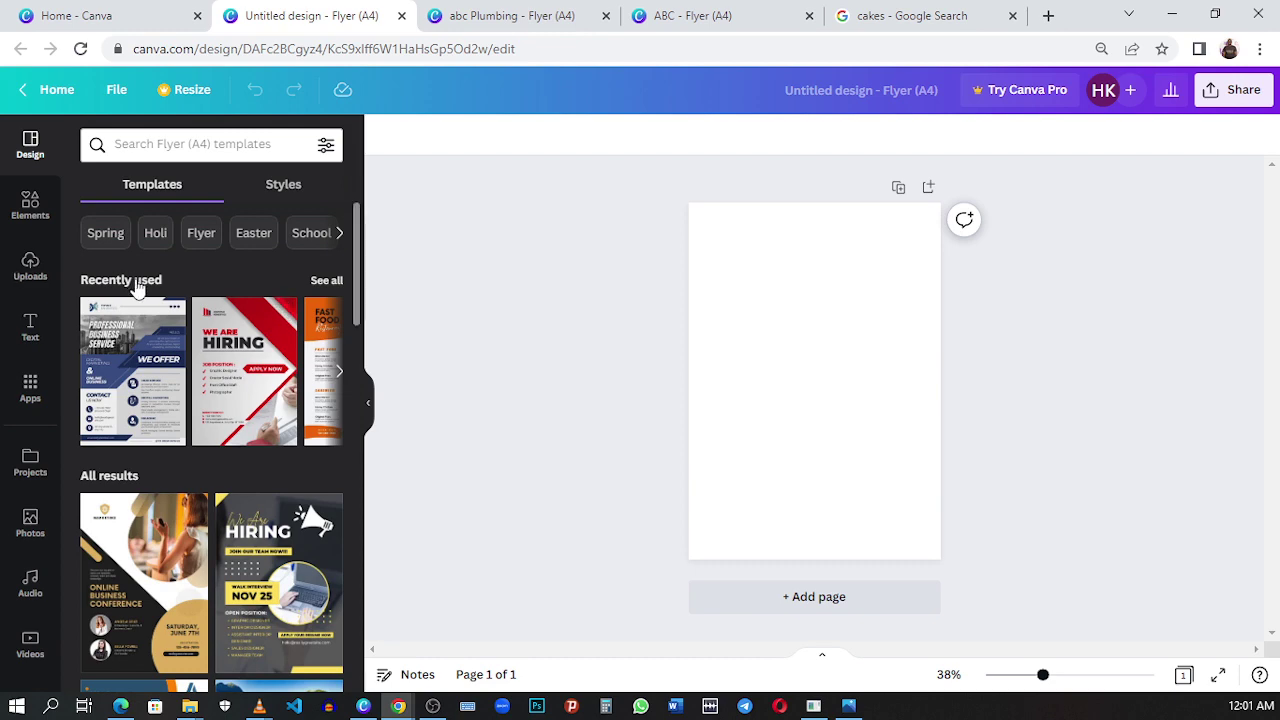
left_click(327, 283)
scroll(283, 515, "down", 10)
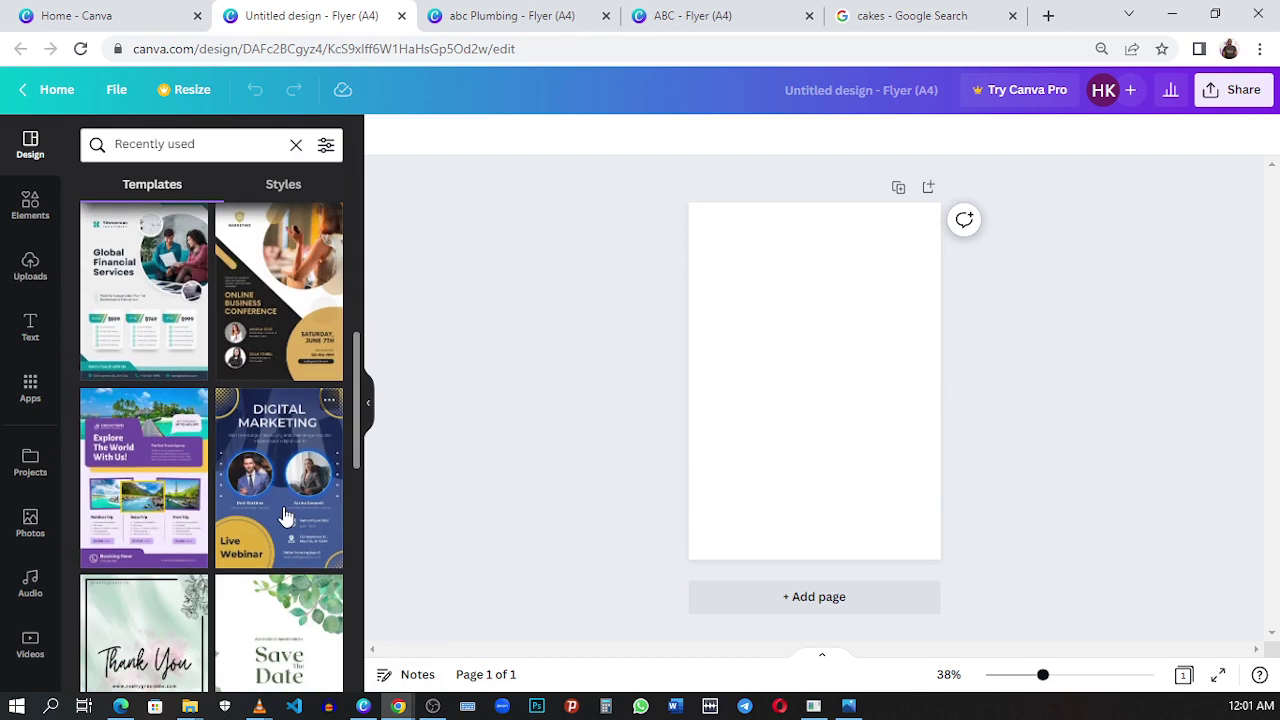
scroll(282, 506, "up", 10)
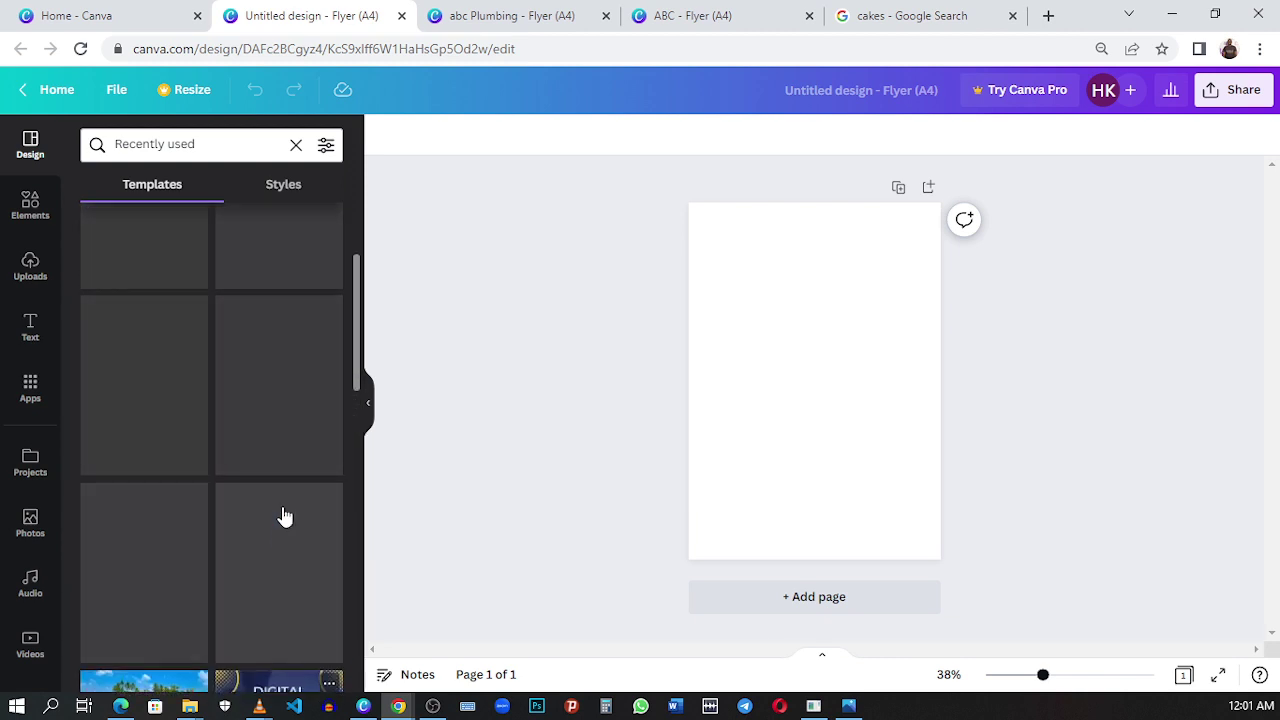
left_click(296, 147)
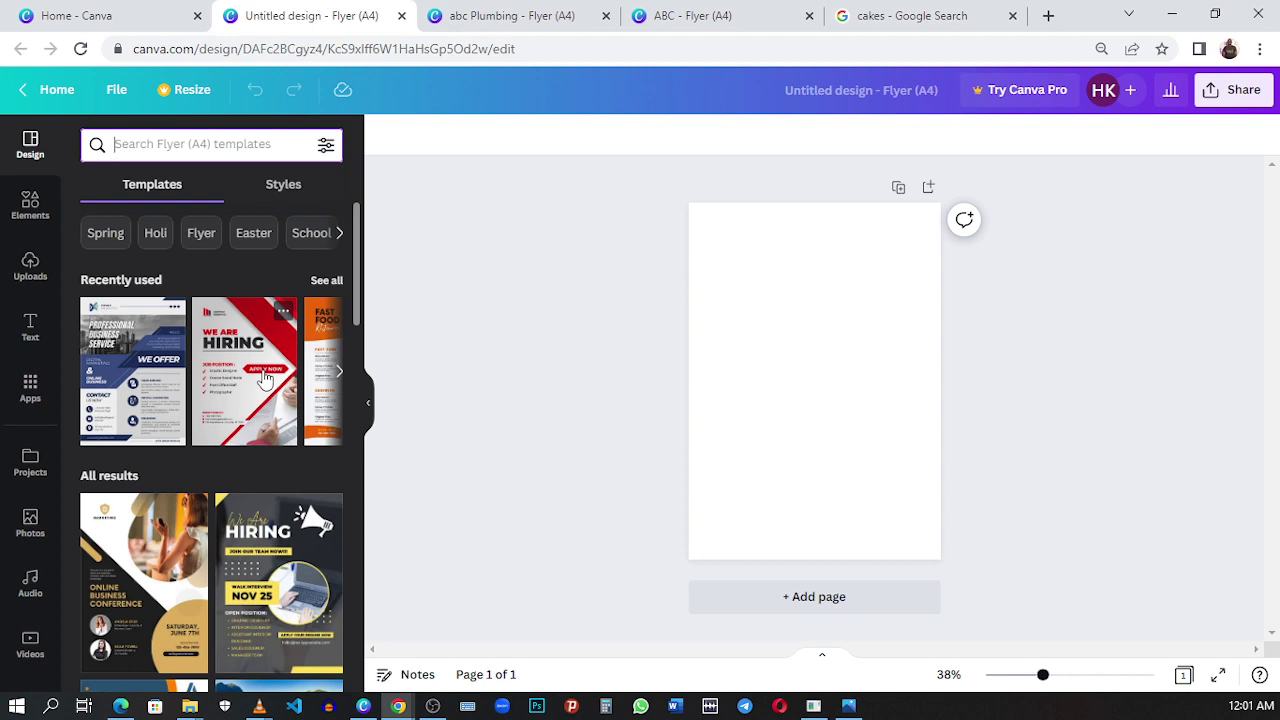
- Browse the suggested A4 flyer templates under All results for a suitable layout
scroll(265, 378, "down", 3)
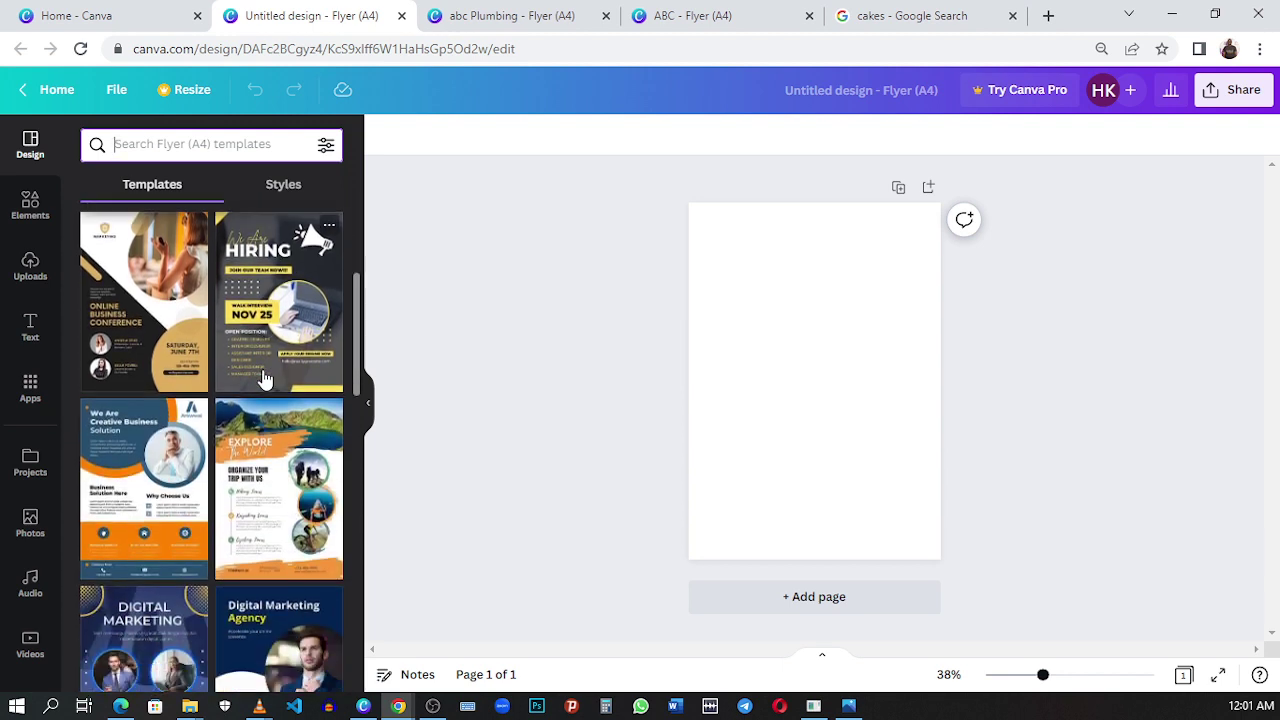
scroll(265, 378, "up", 3)
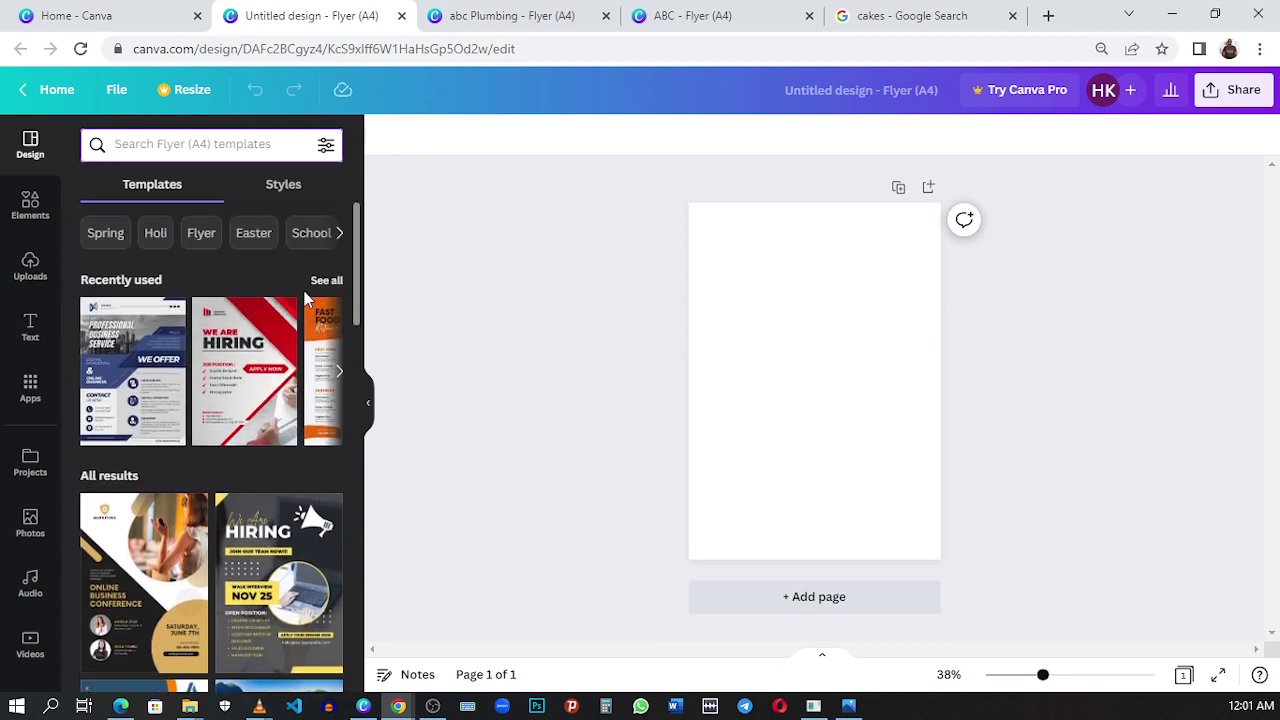
scroll(305, 298, "down", 2)
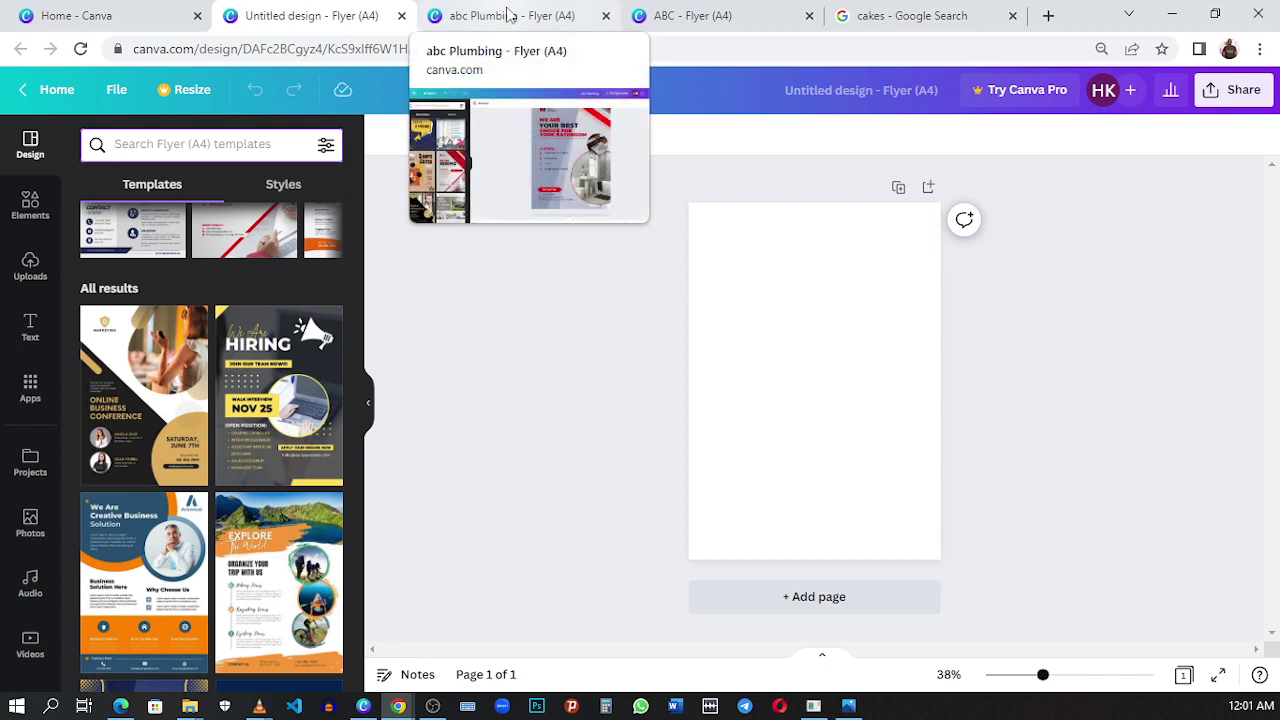
scroll(272, 341, "down", 4)
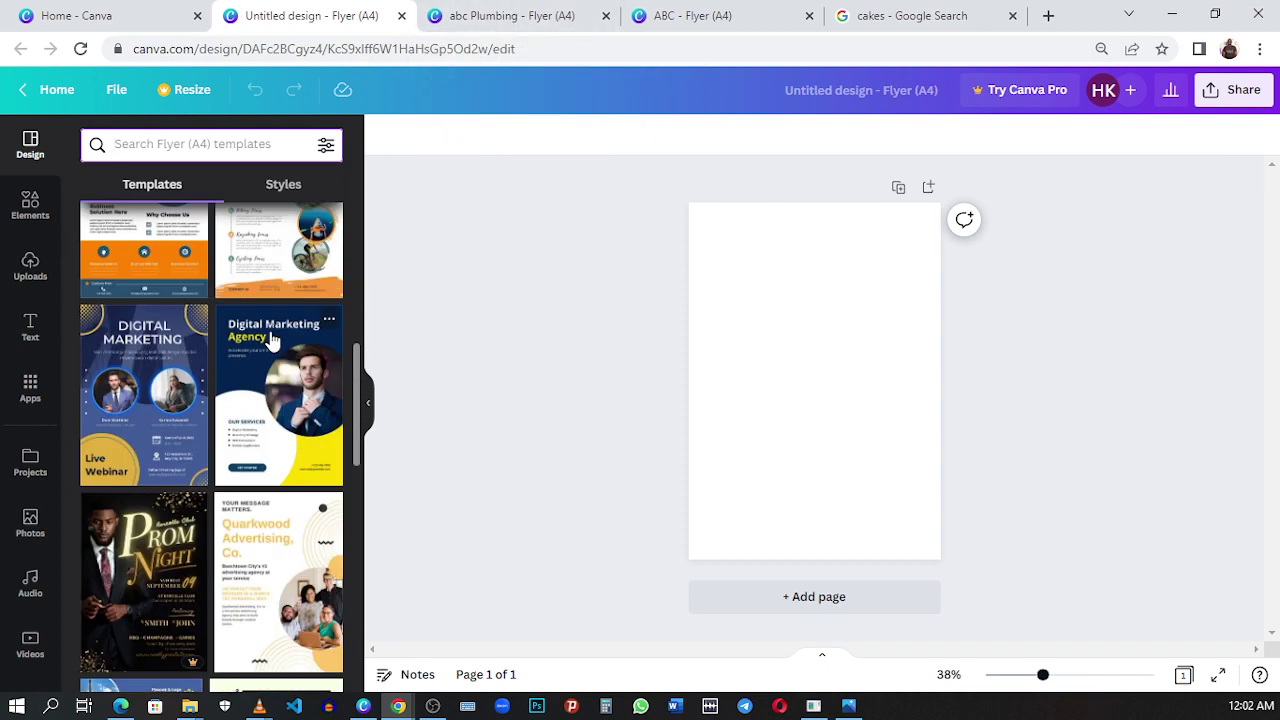
scroll(270, 341, "up", 5)
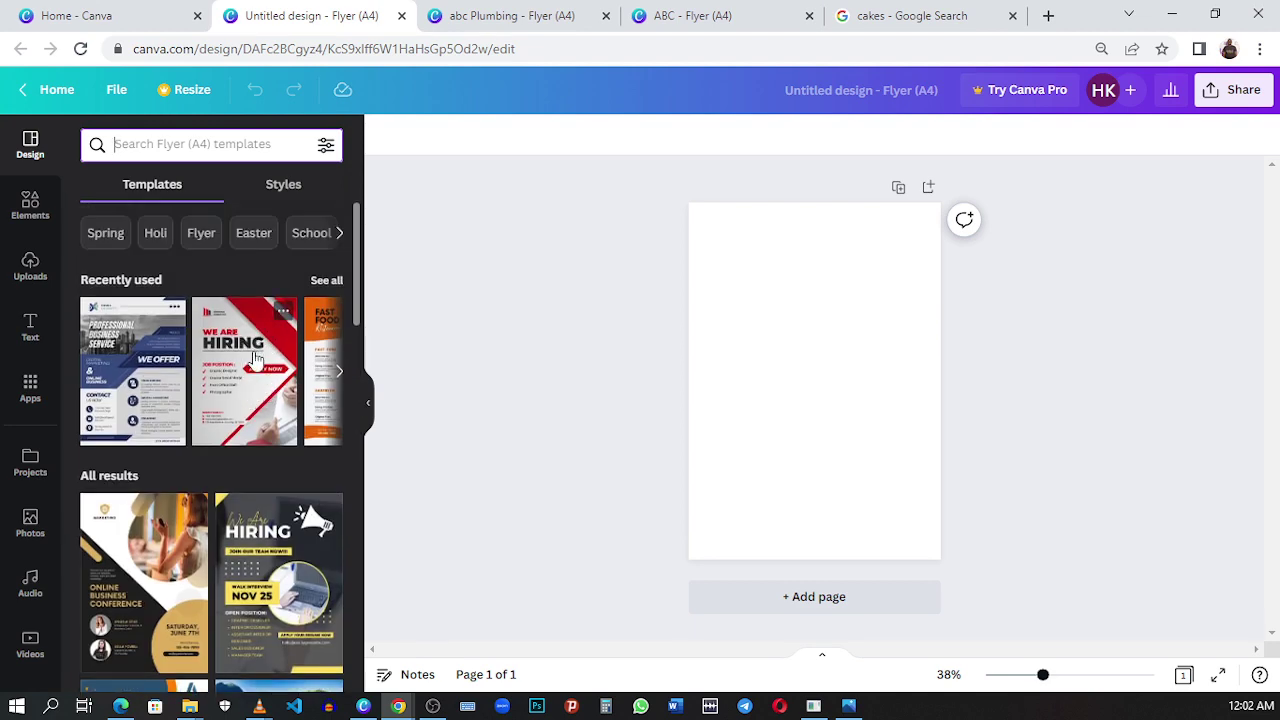
scroll(224, 399, "down", 10)
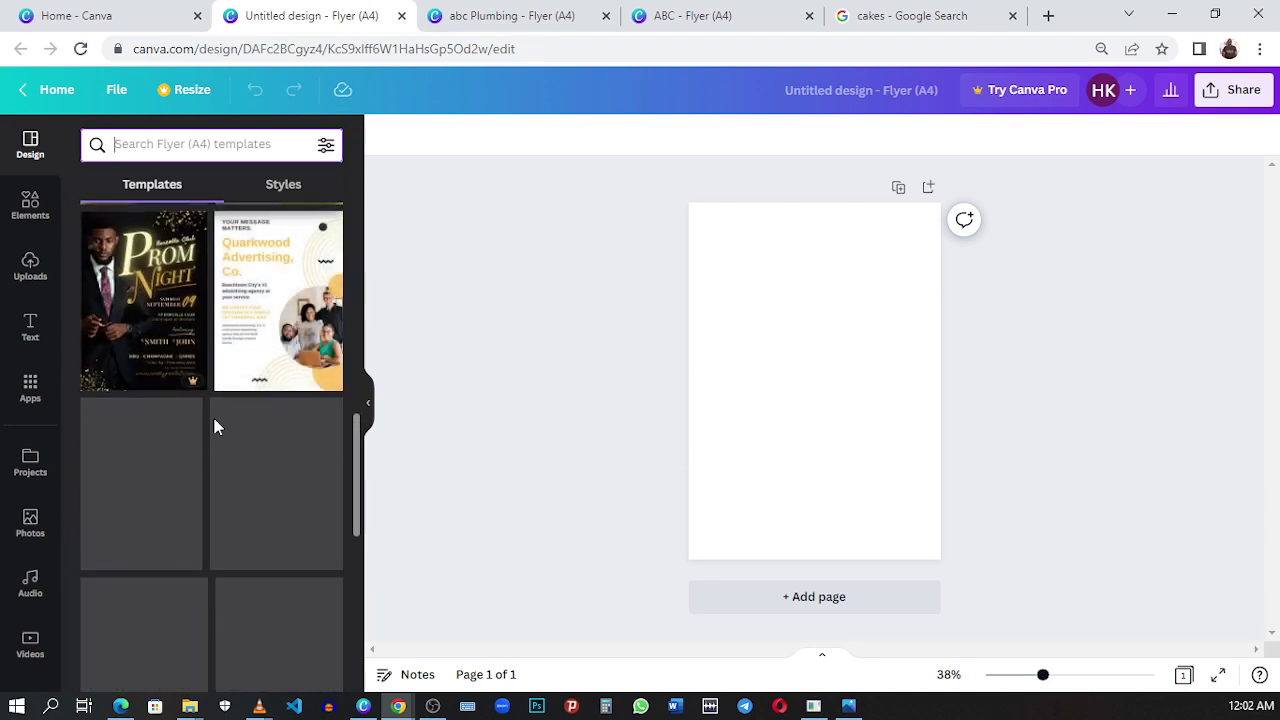
scroll(200, 428, "down", 8)
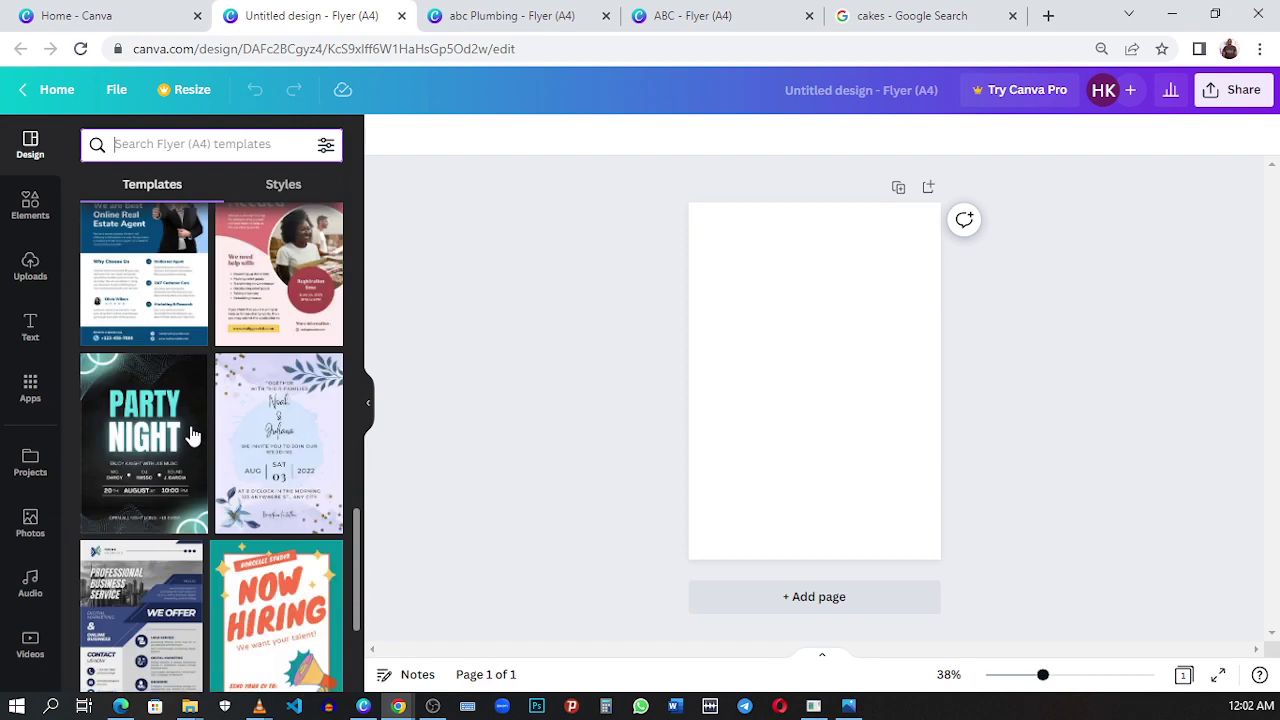
scroll(193, 421, "down", 3)
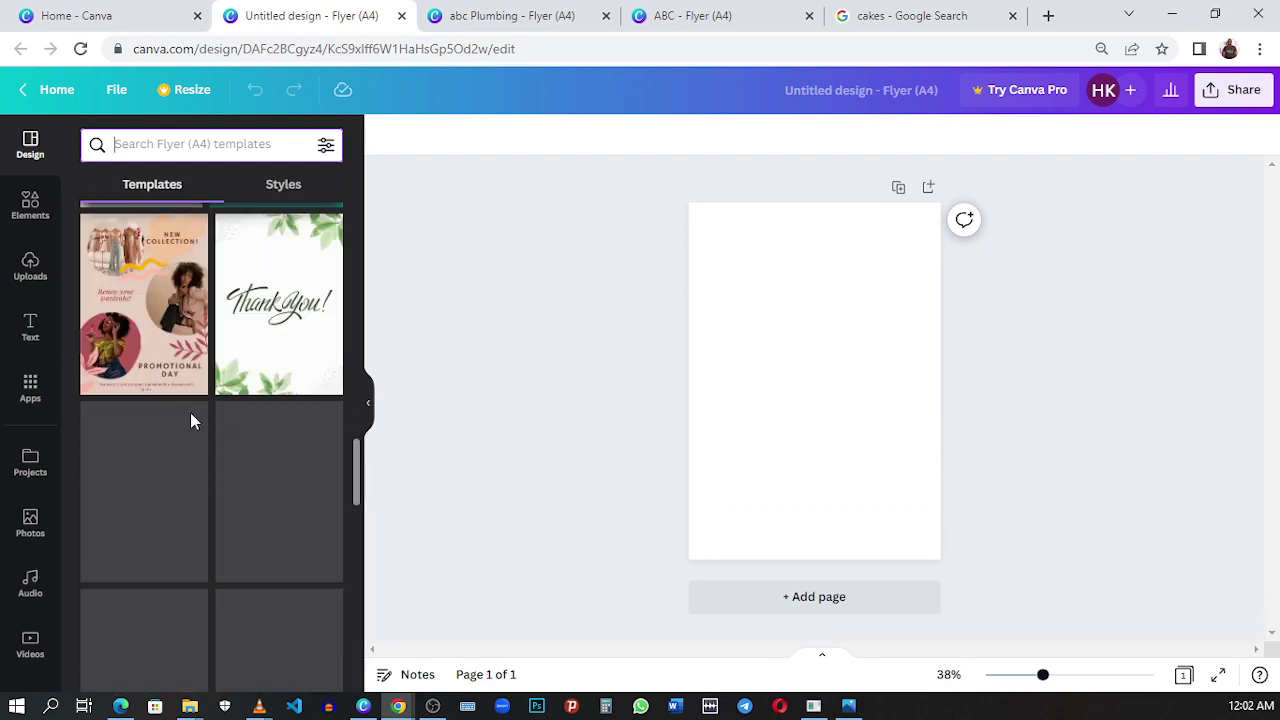
scroll(193, 421, "up", 1)
scroll(193, 421, "down", 10)
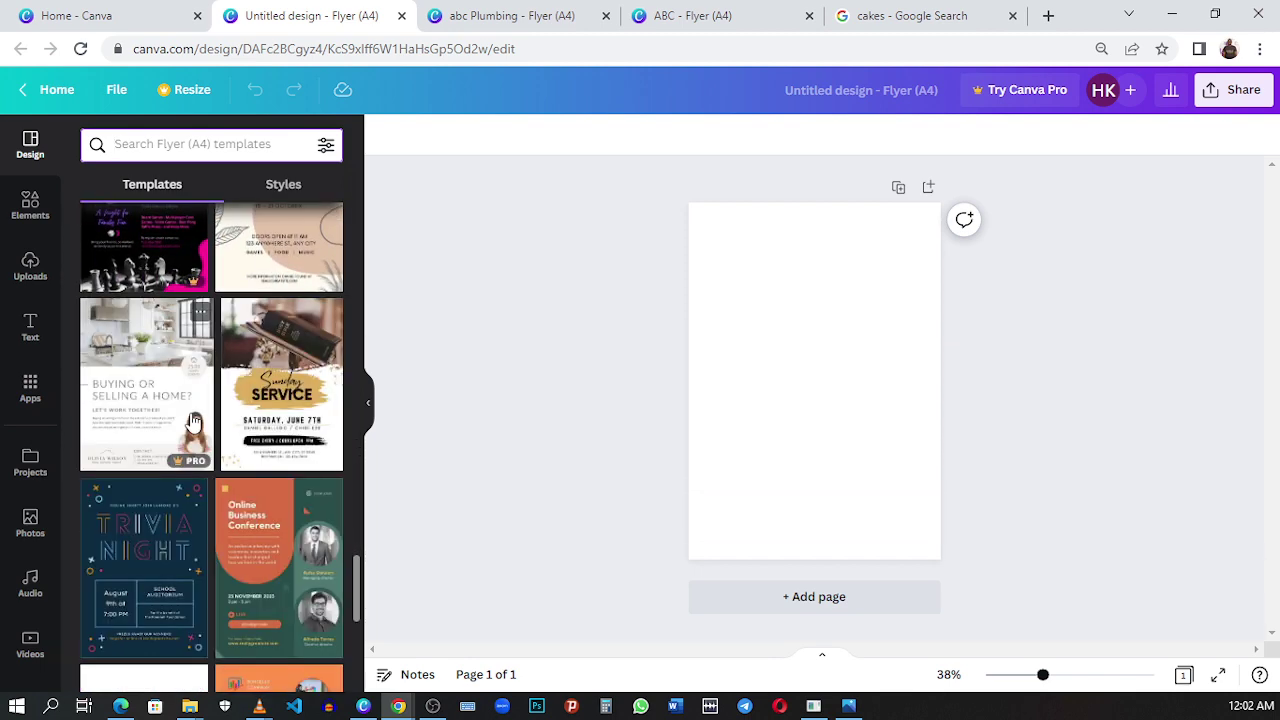
scroll(193, 421, "down", 5)
scroll(193, 421, "down", 8)
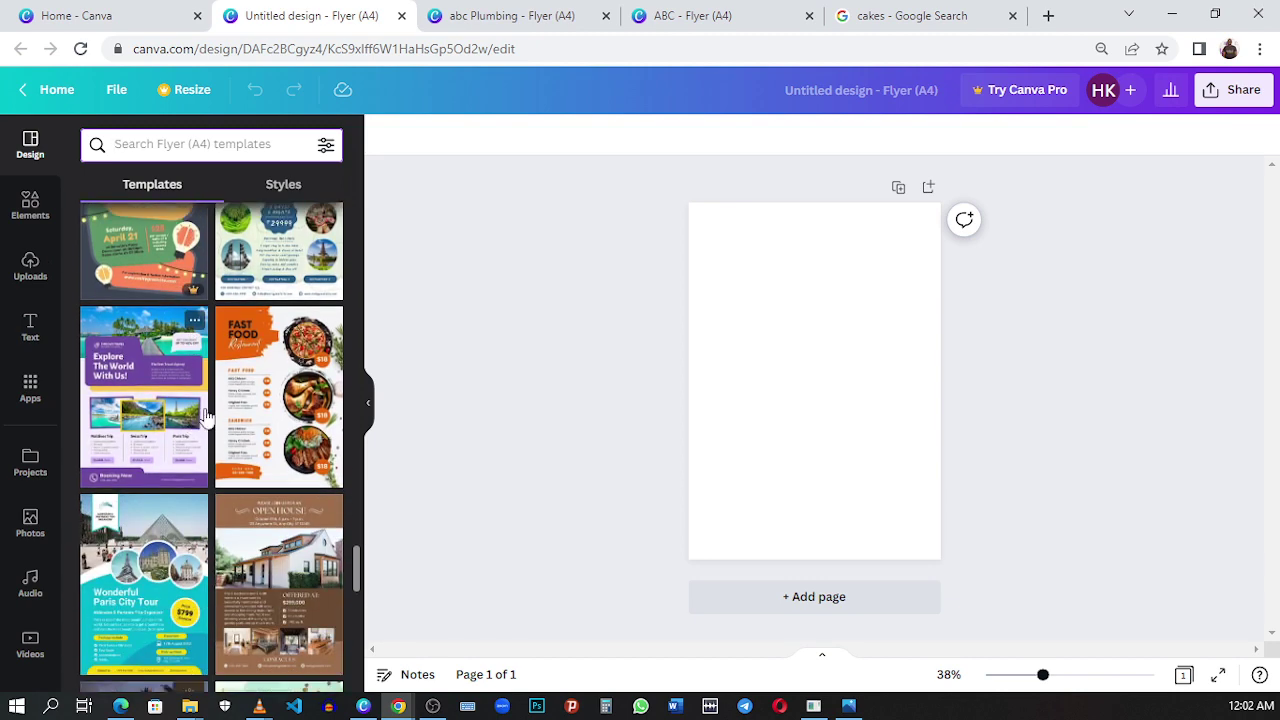
scroll(205, 416, "down", 7)
scroll(210, 415, "down", 6)
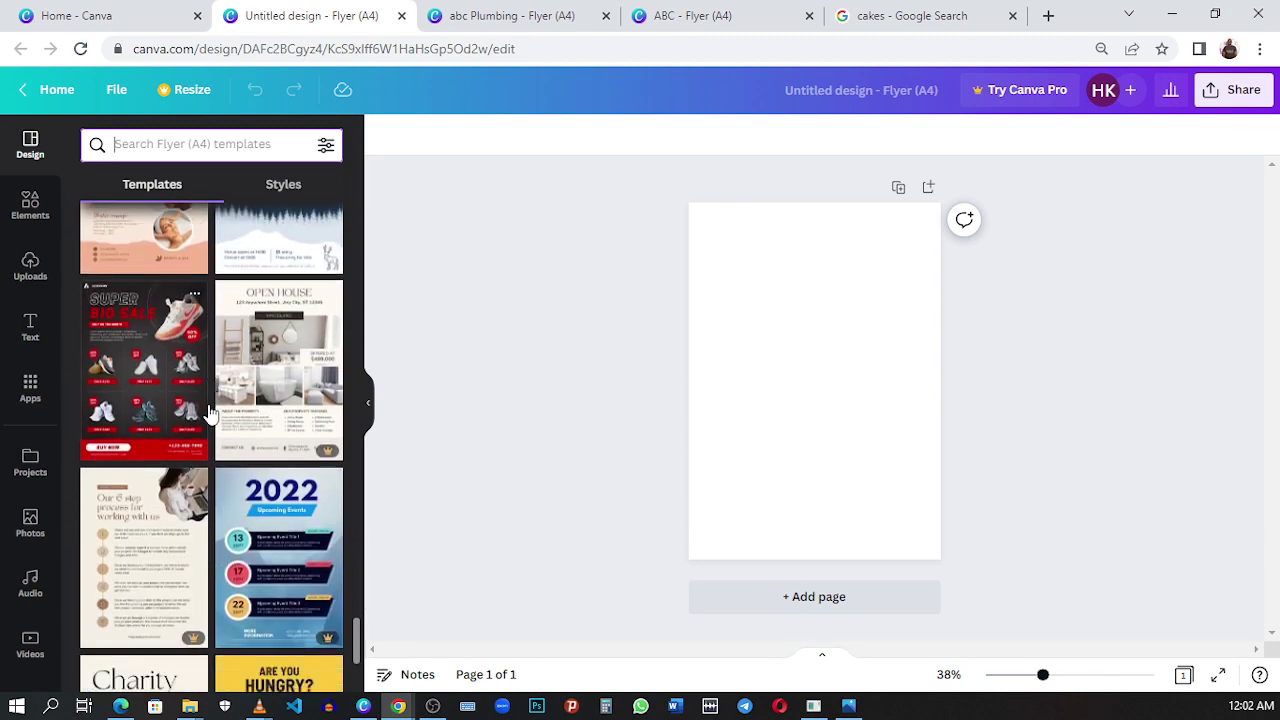
- Apply the recently used red and white "We Are Hiring" template to the blank page
scroll(210, 415, "up", 6)
scroll(210, 414, "up", 10)
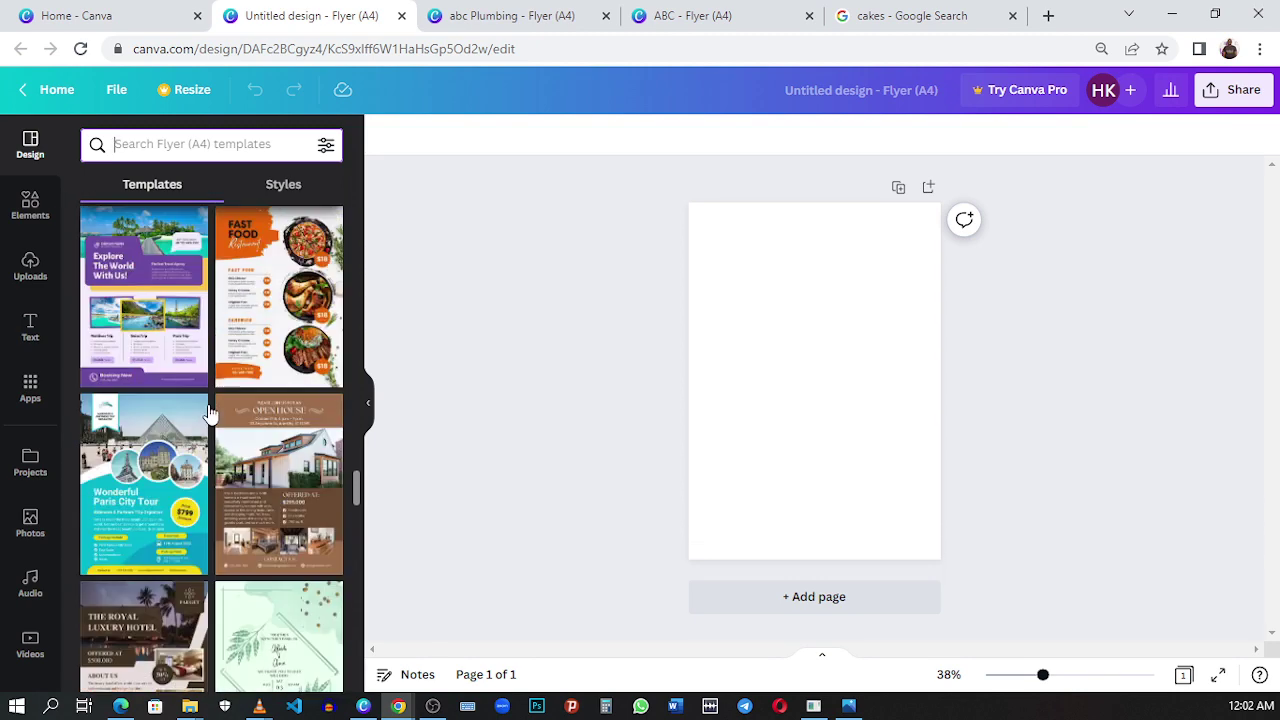
scroll(209, 407, "up", 8)
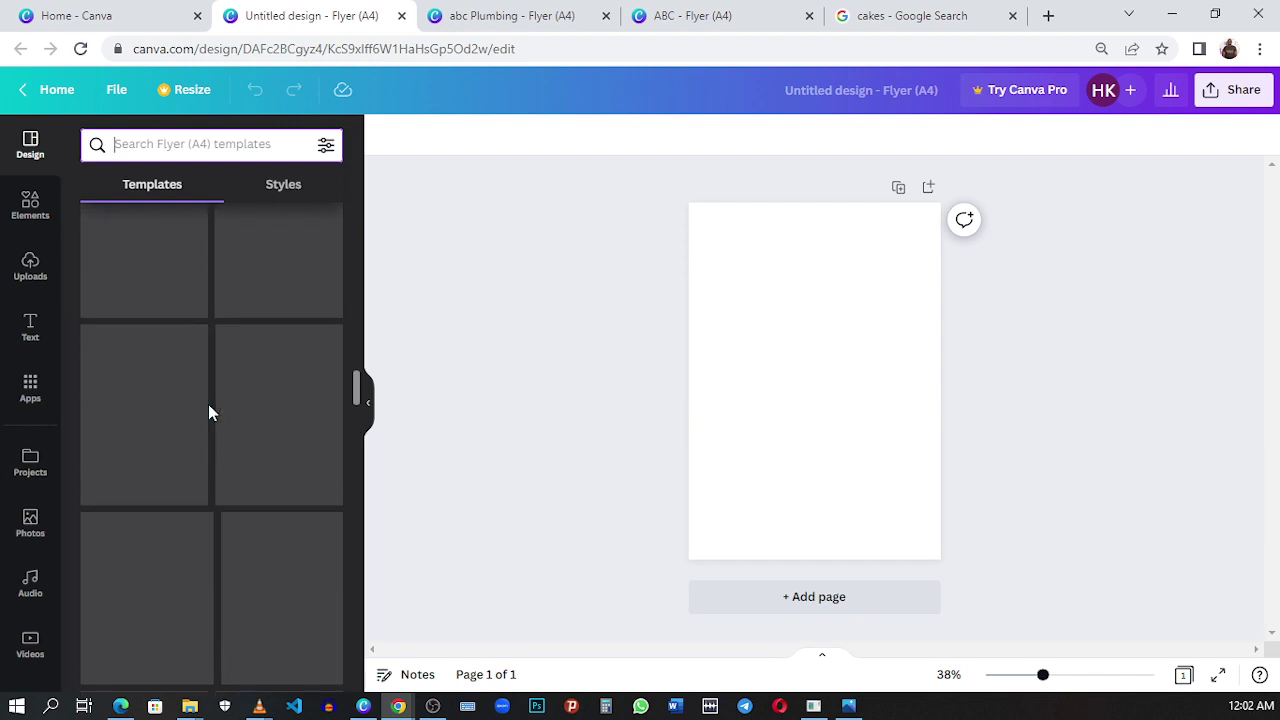
scroll(208, 404, "up", 4)
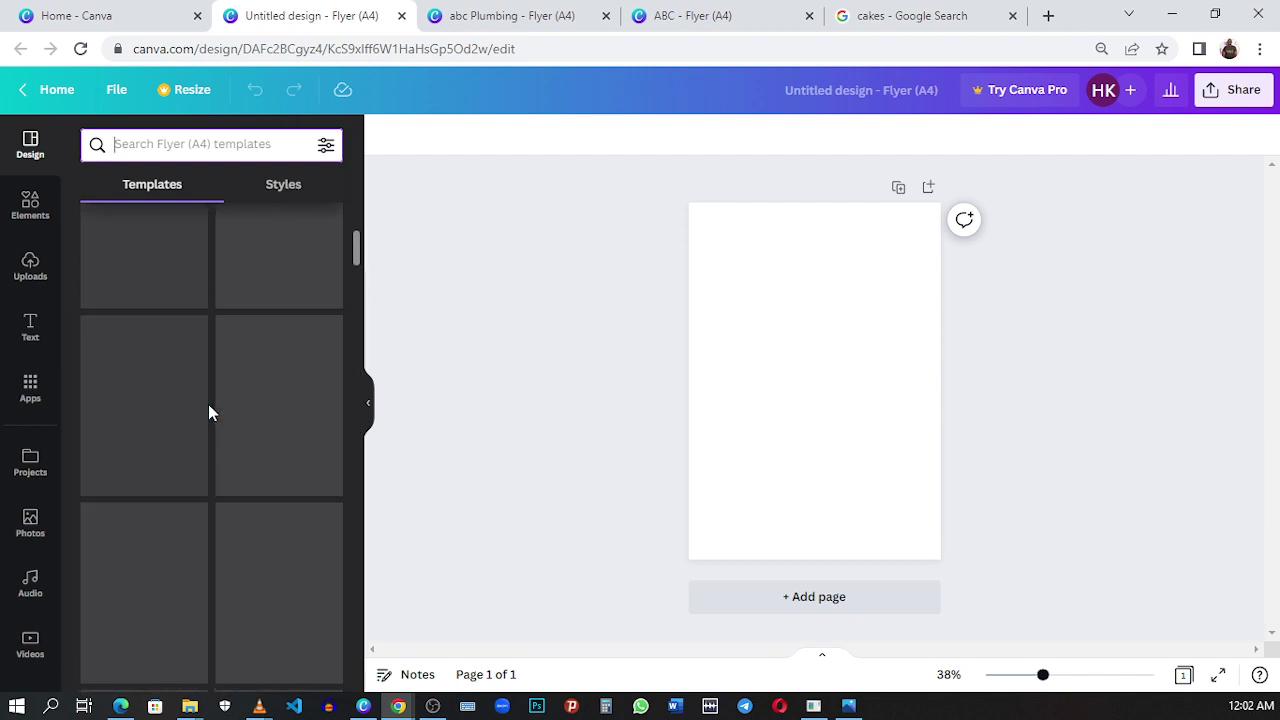
left_click(220, 405)
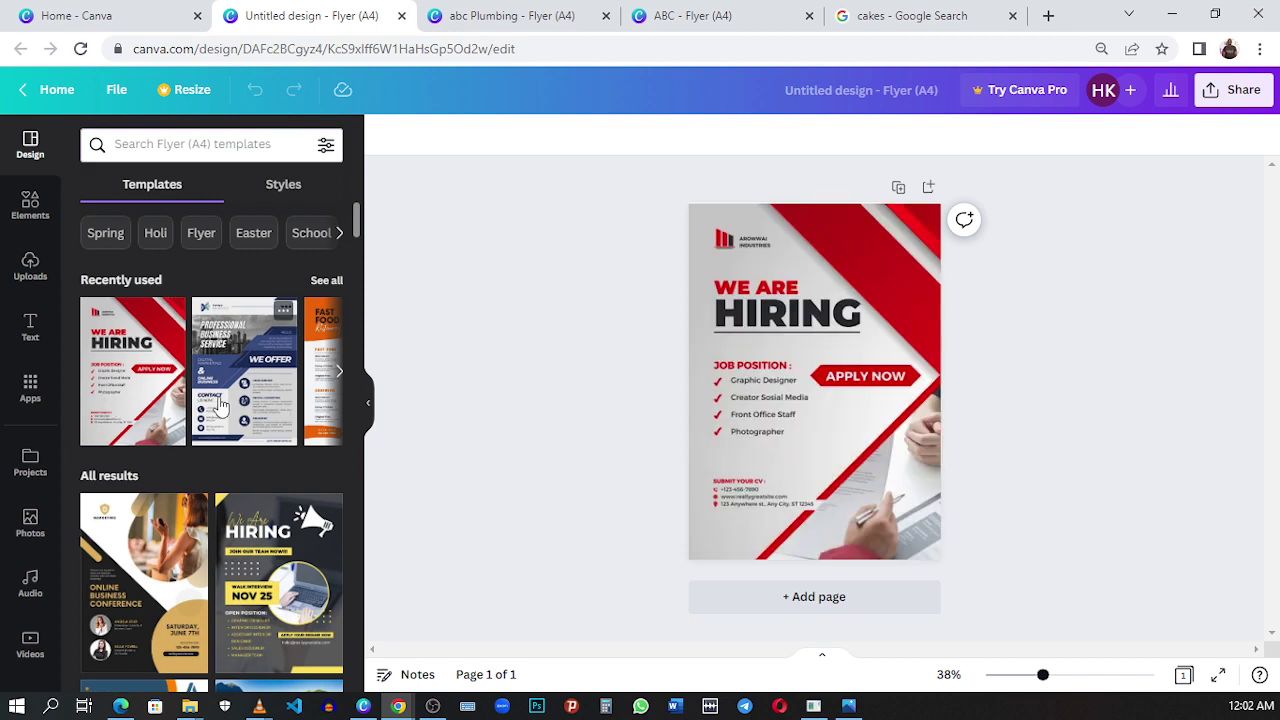
- Delete the grey background image and the red diagonal stripes in the upper corner of the hiring flyer
left_click(714, 285)
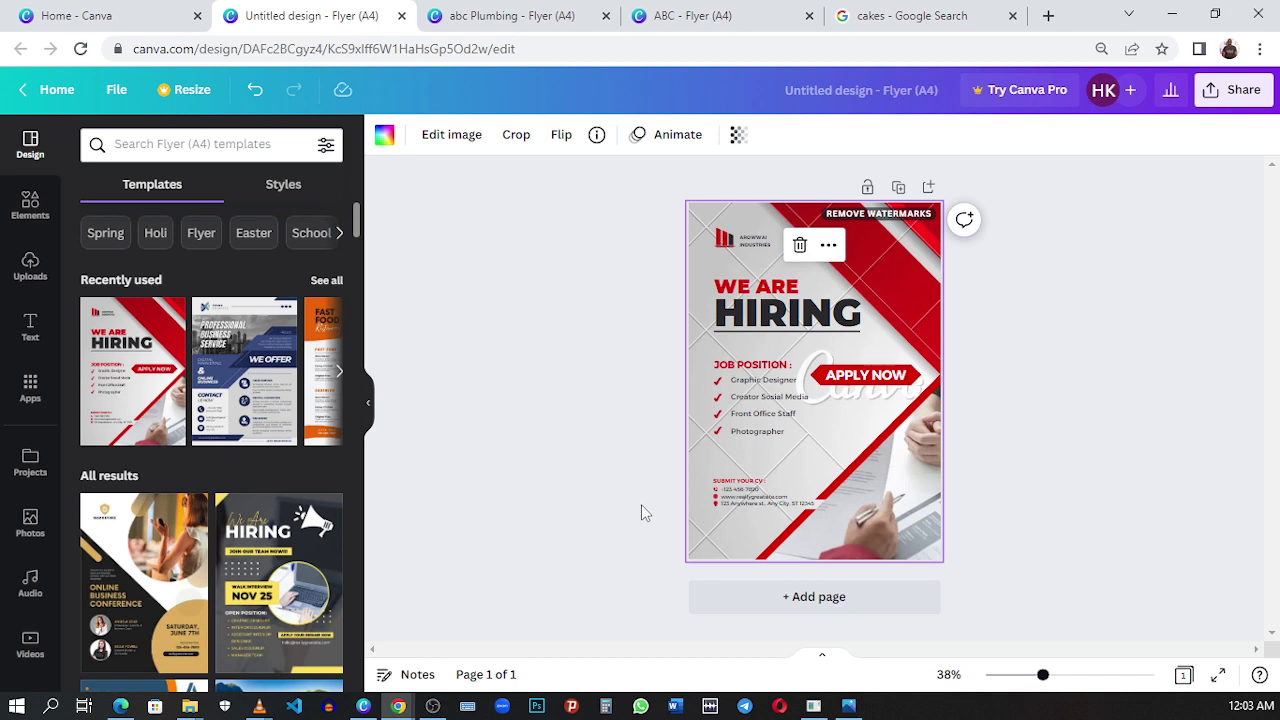
left_click(868, 296)
left_click(892, 250)
left_click(800, 246)
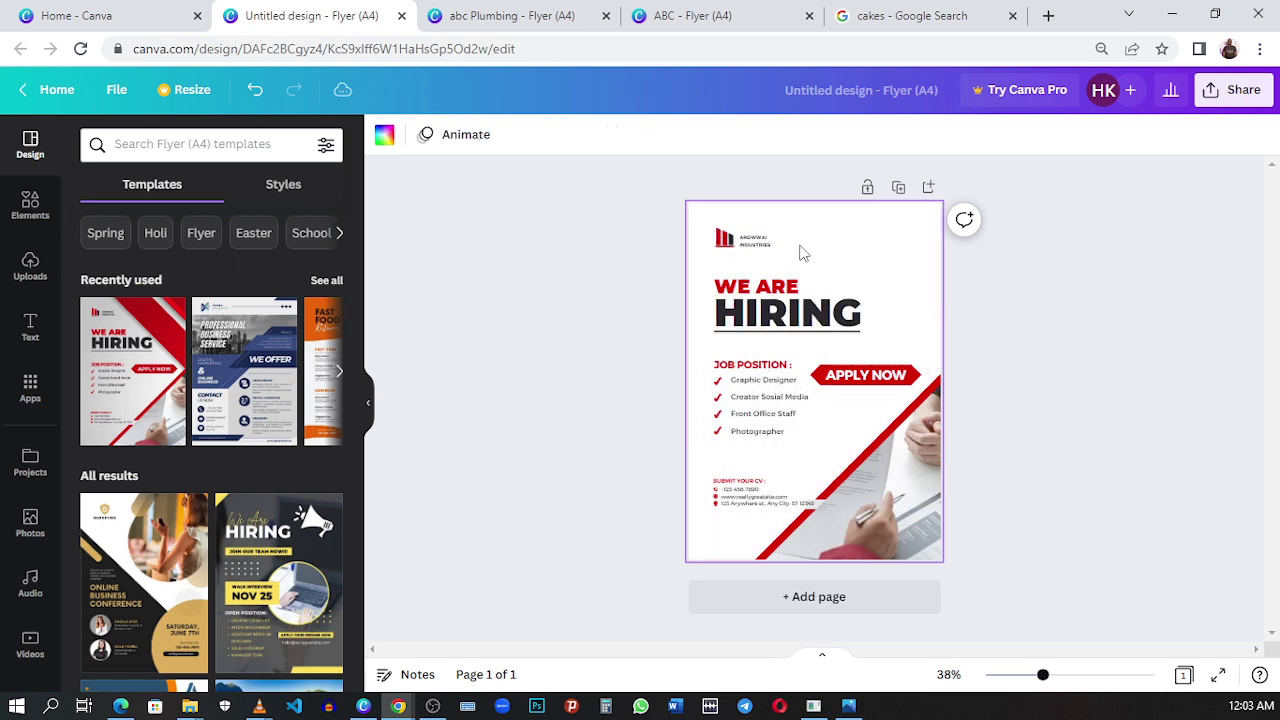
left_click(922, 303)
left_click(975, 290)
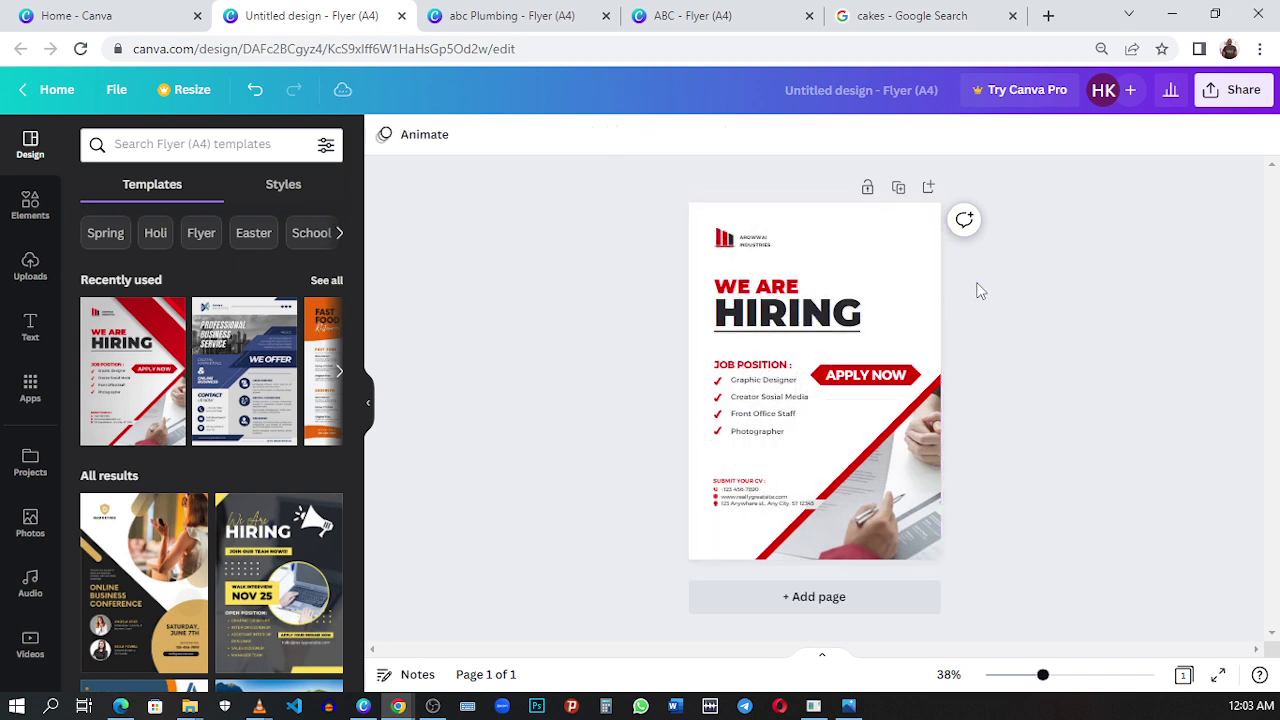
left_click(823, 263)
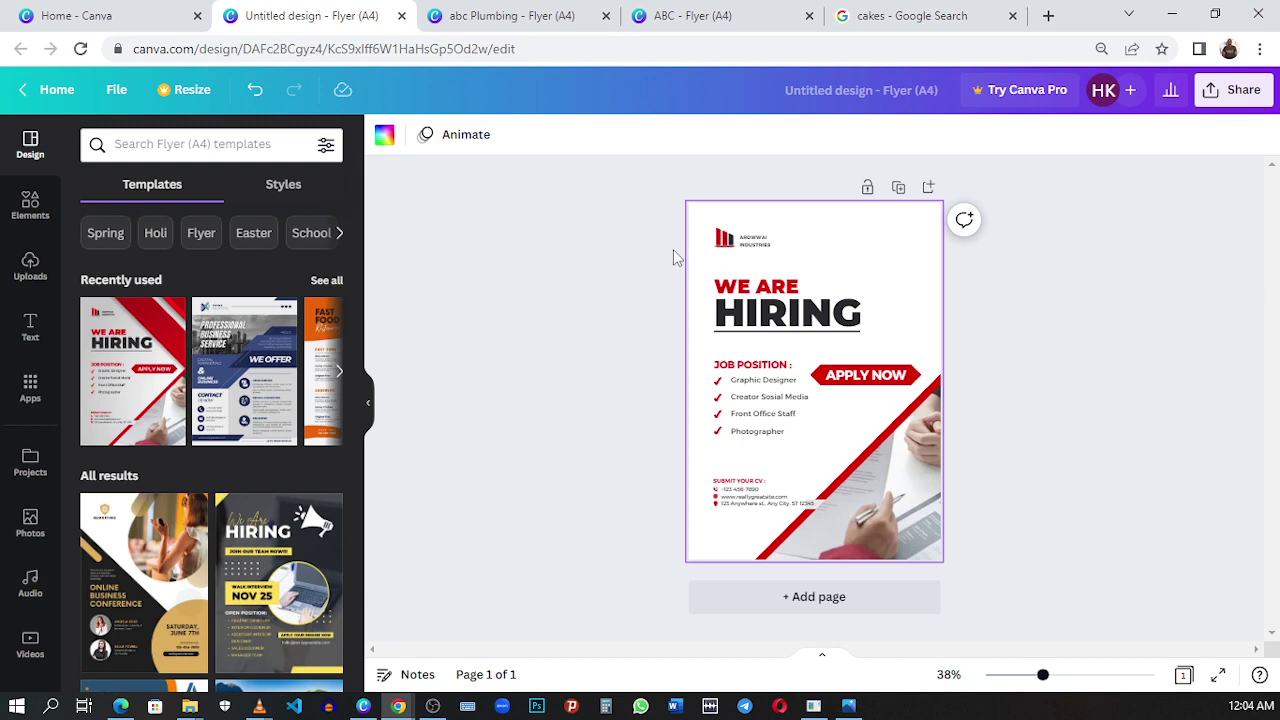
- Switch to the open abc Plumbing flyer and examine its customised headline, stock list, images and contact details
left_click(503, 14)
scroll(1002, 254, "up", 2)
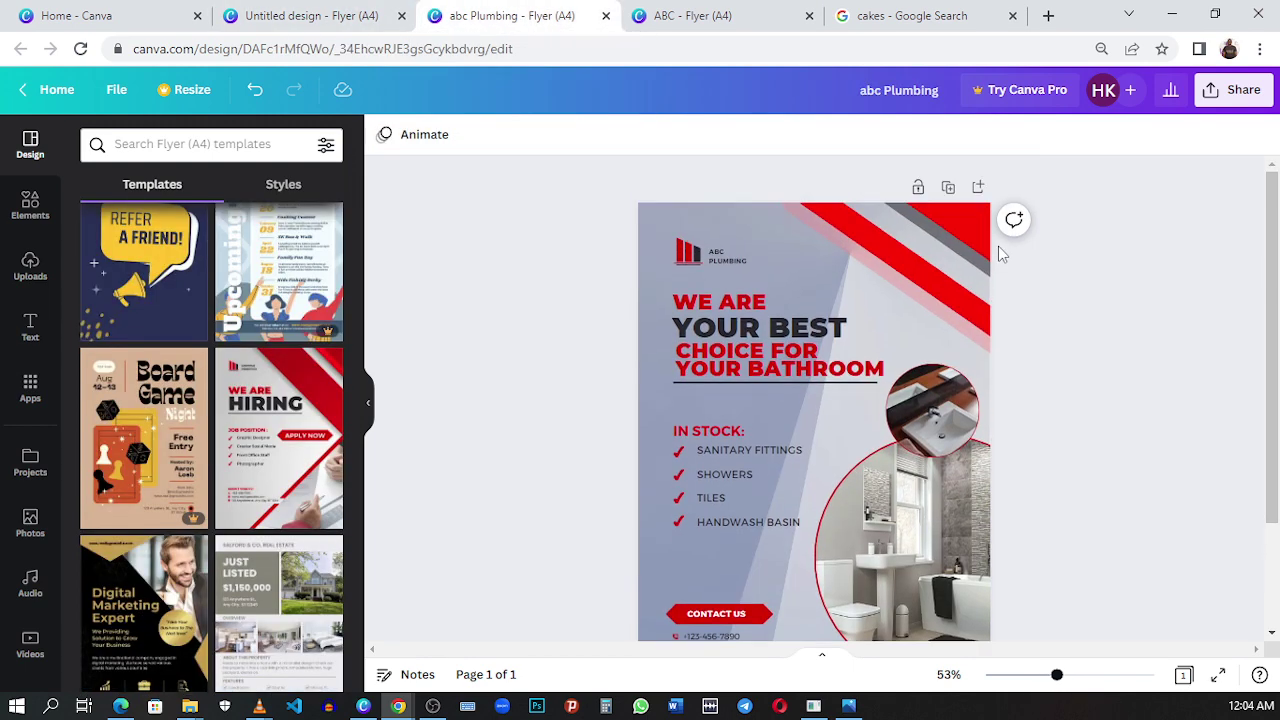
scroll(1002, 254, "down", 2)
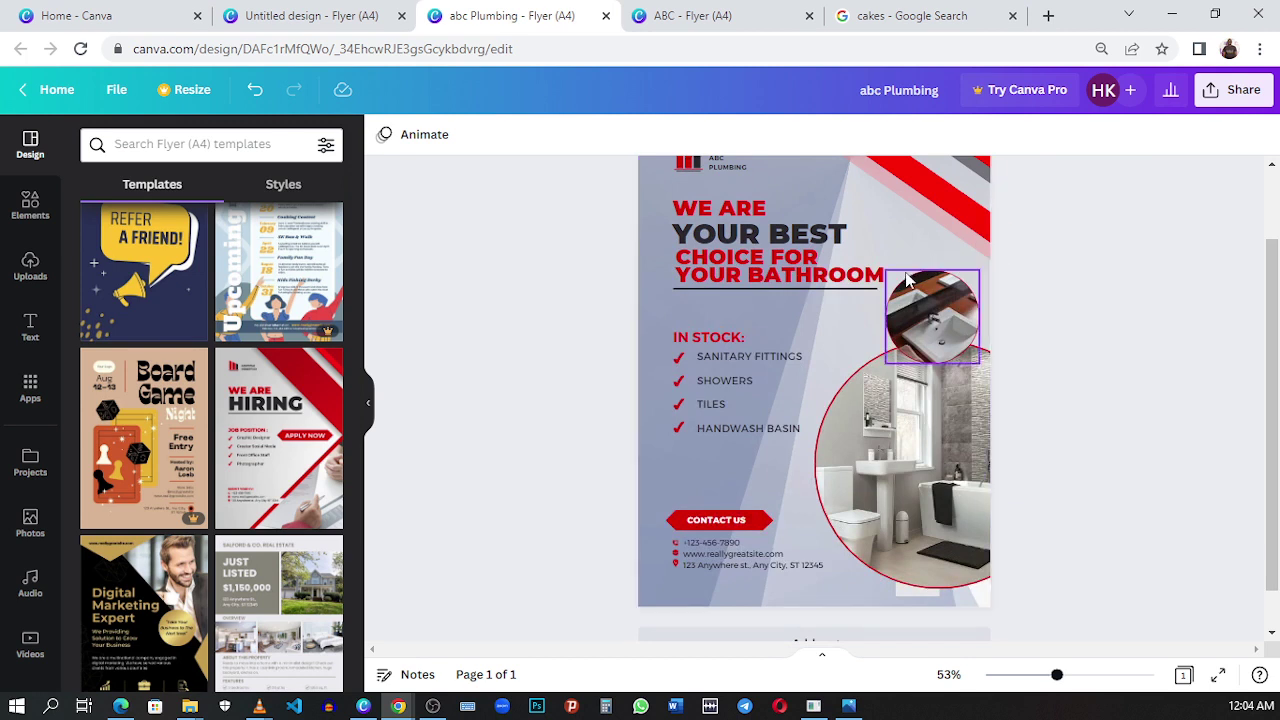
scroll(906, 277, "up", 2)
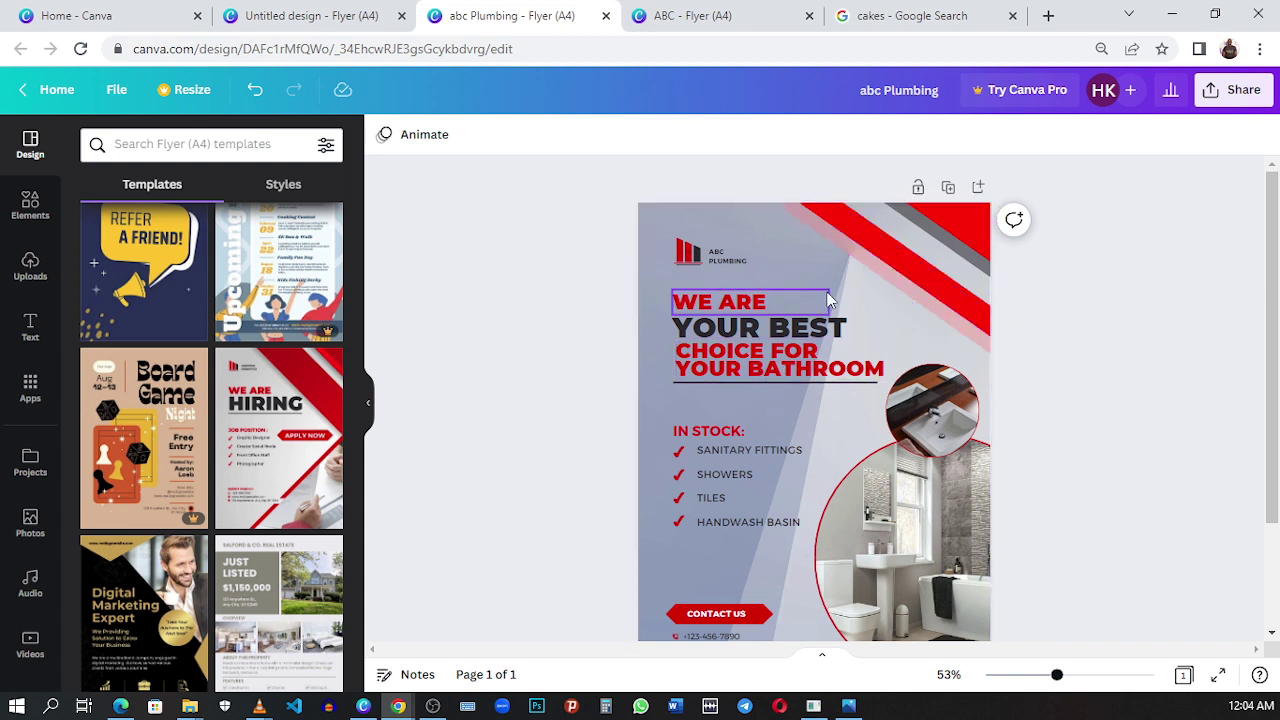
scroll(827, 300, "down", 1)
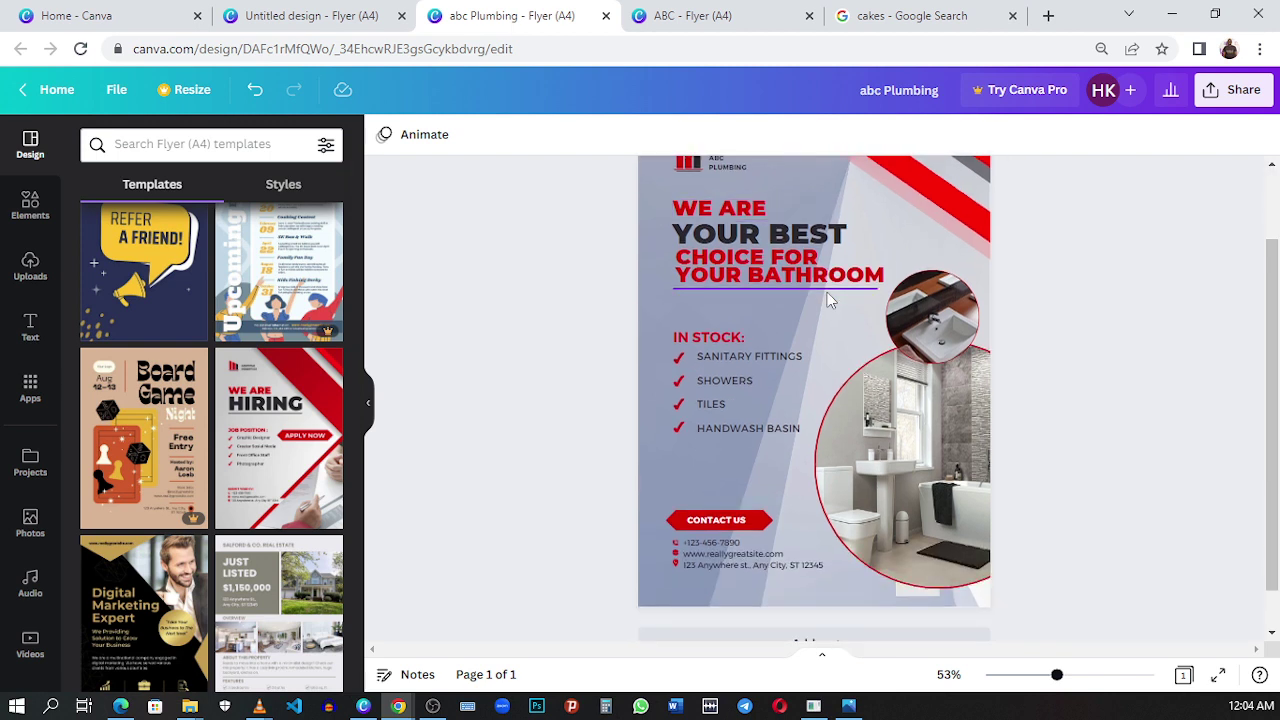
- Examine the abc Plumbing flyer from its logo and headline down to its contact details, including its blue-grey background image
scroll(827, 292, "up", 1)
scroll(827, 292, "down", 1)
scroll(826, 291, "up", 1)
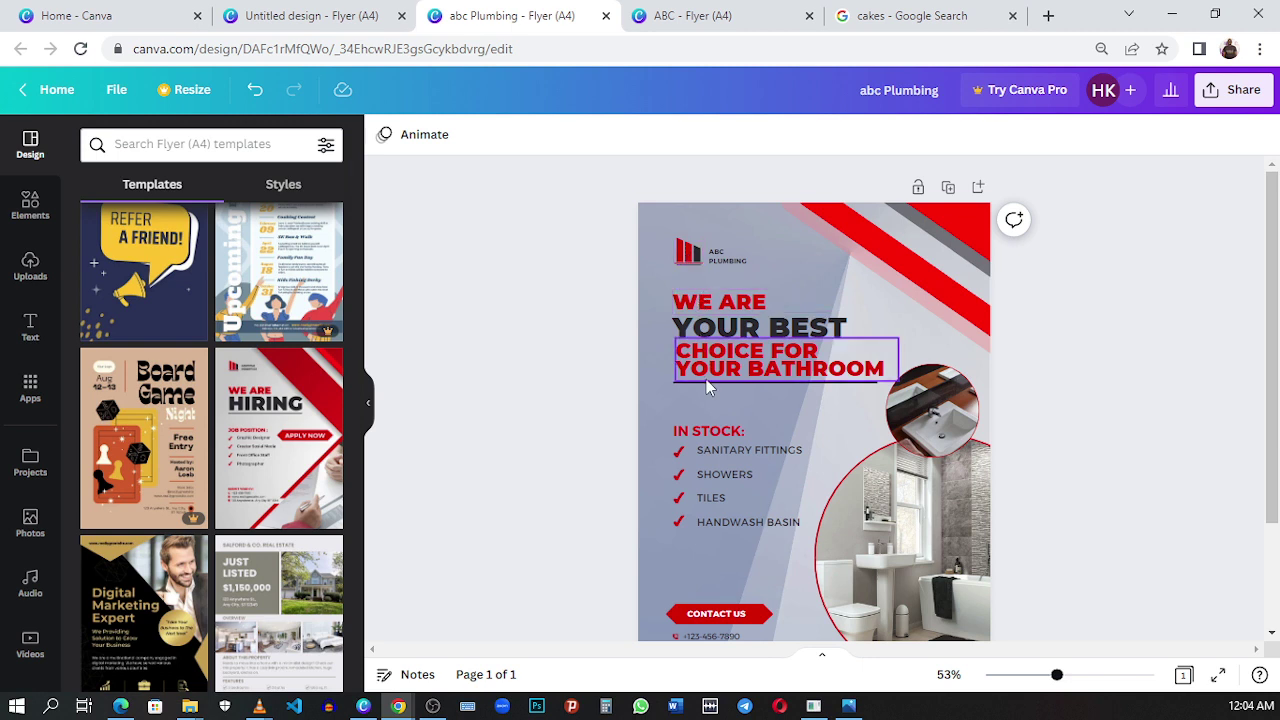
scroll(733, 392, "down", 2)
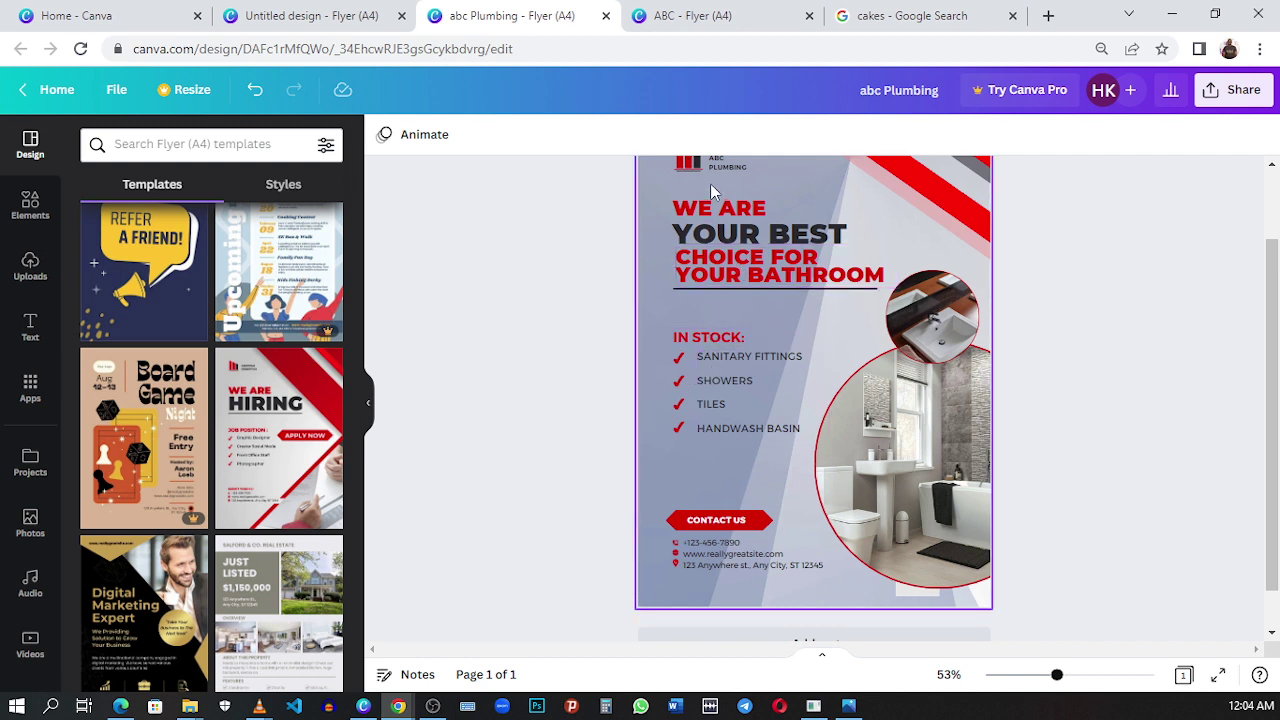
scroll(706, 224, "up", 2)
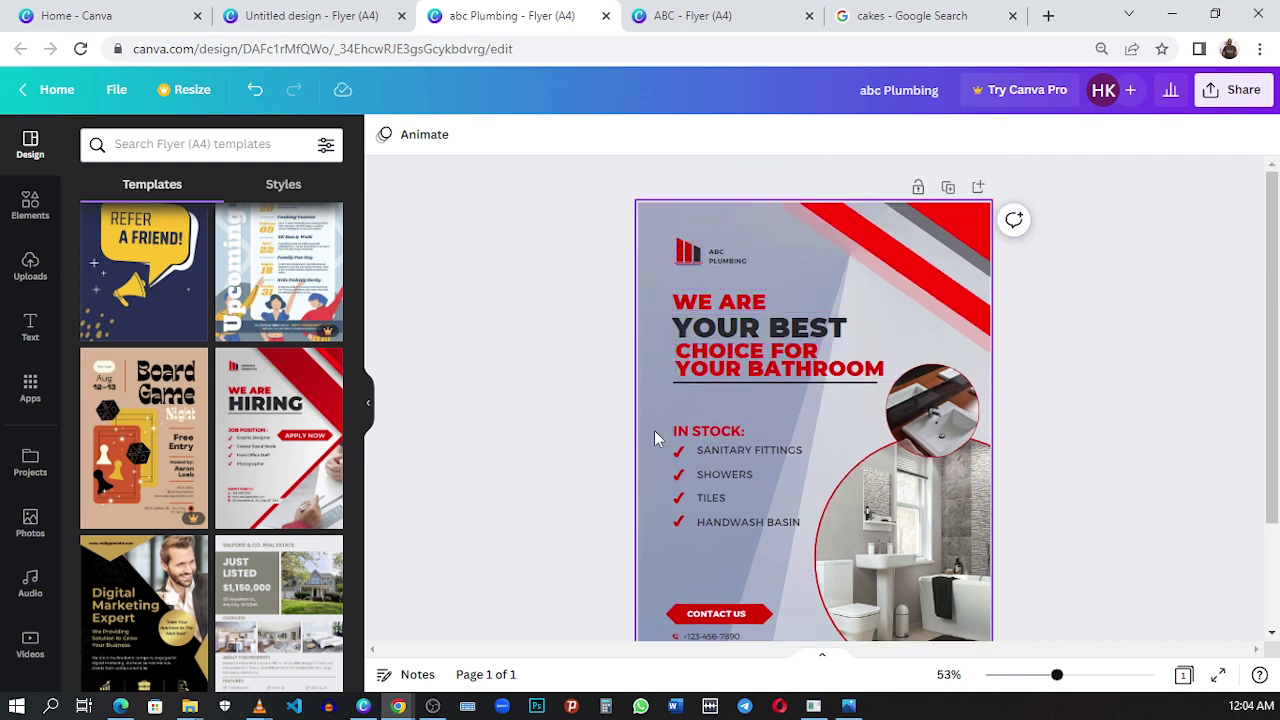
scroll(697, 560, "down", 2)
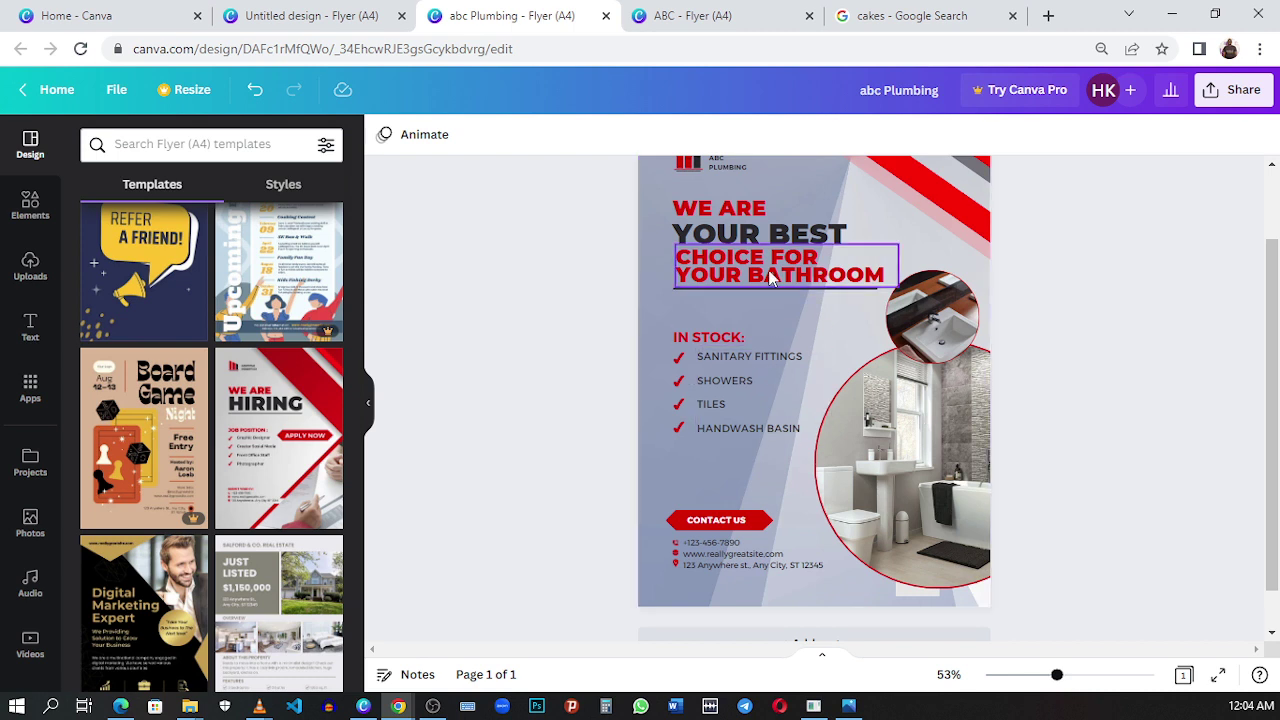
scroll(765, 290, "up", 2)
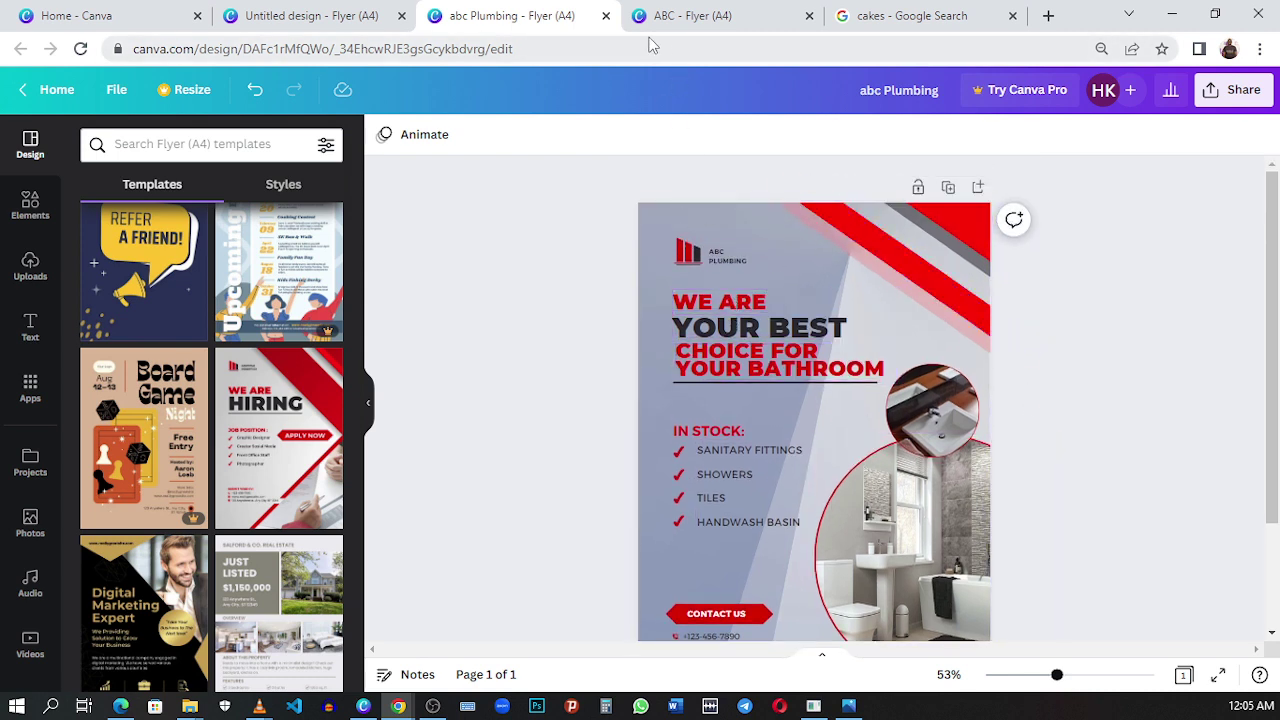
scroll(644, 250, "down", 2)
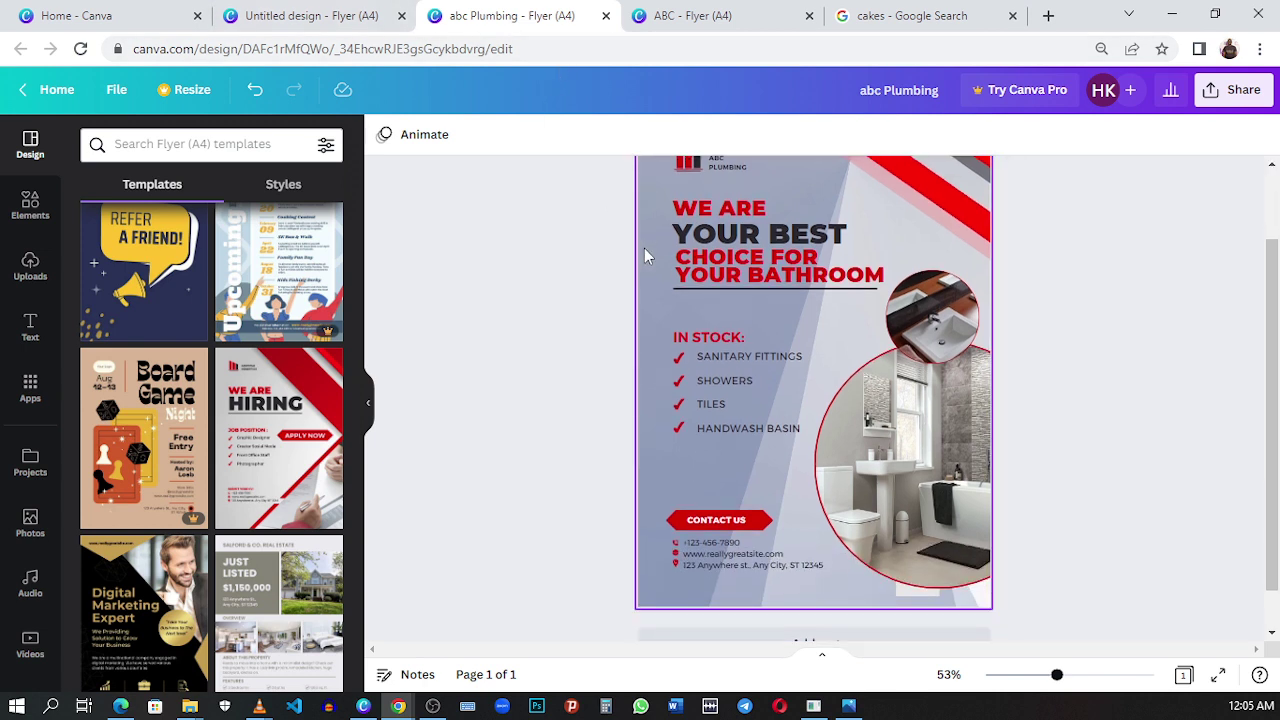
scroll(644, 252, "up", 2)
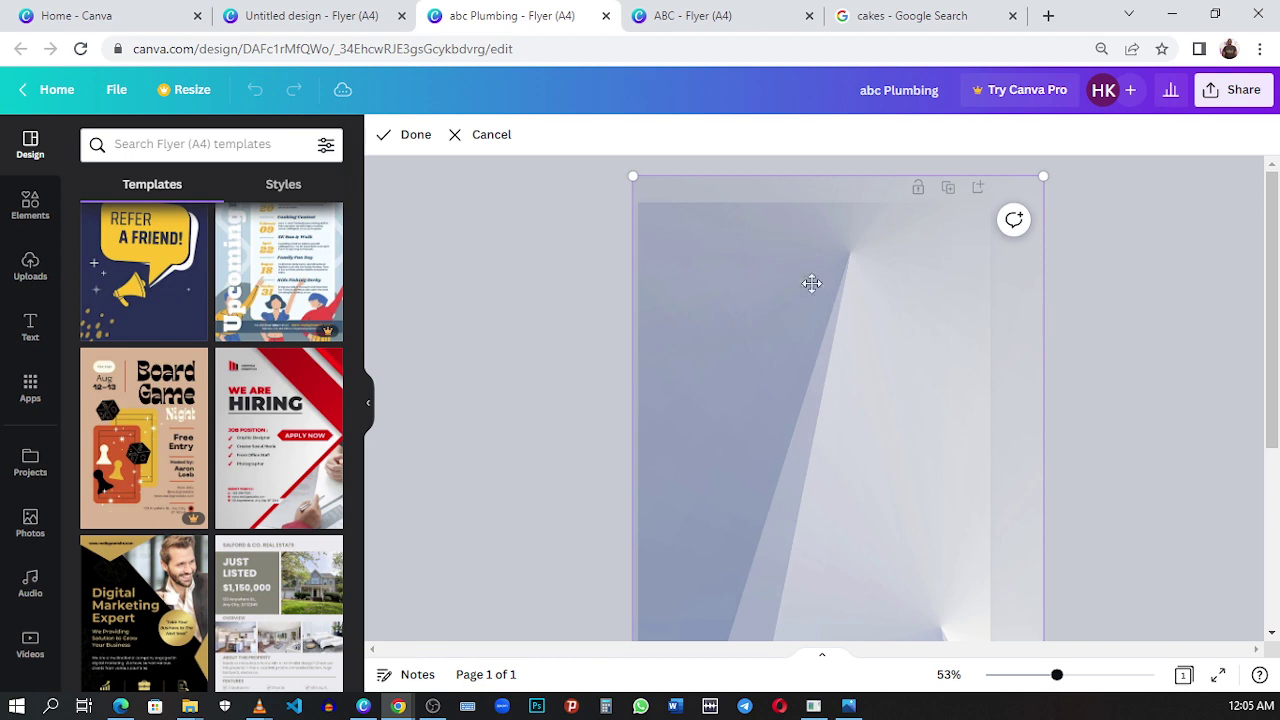
left_click(576, 340)
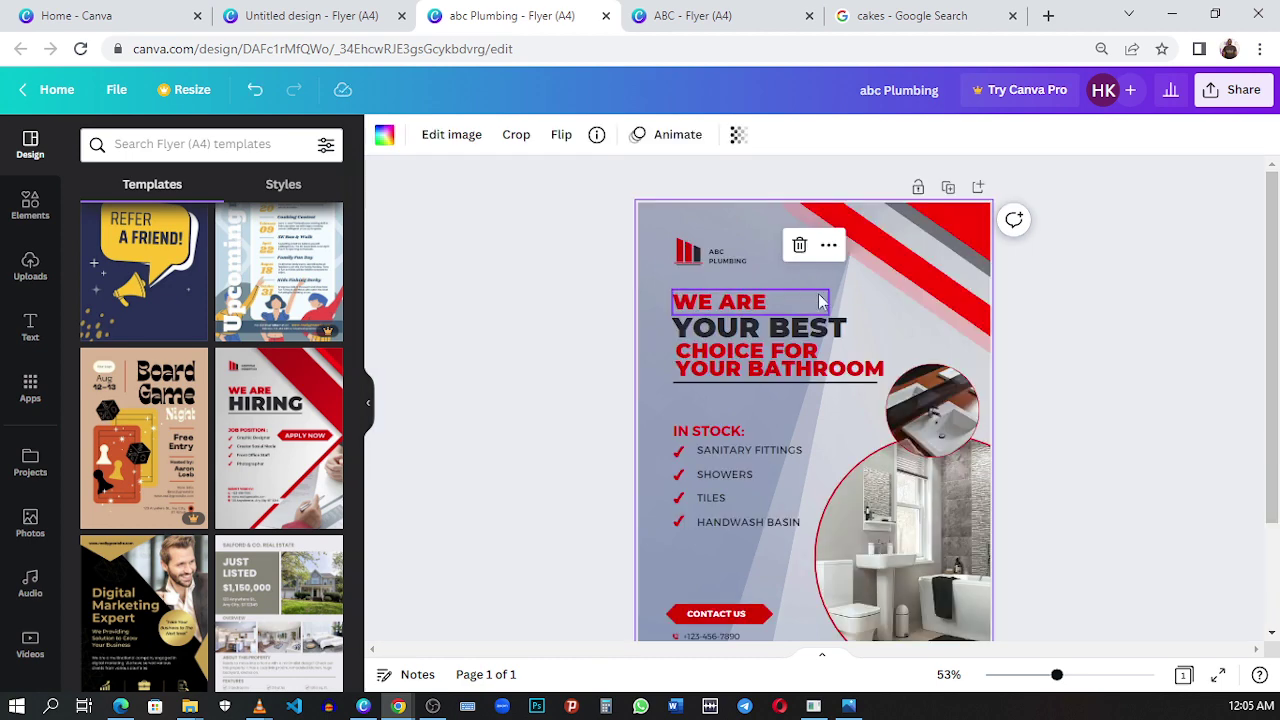
- Return to the untitled hiring flyer, search the elements for "background" and add the pale blue-grey geometric photo
left_click(328, 14)
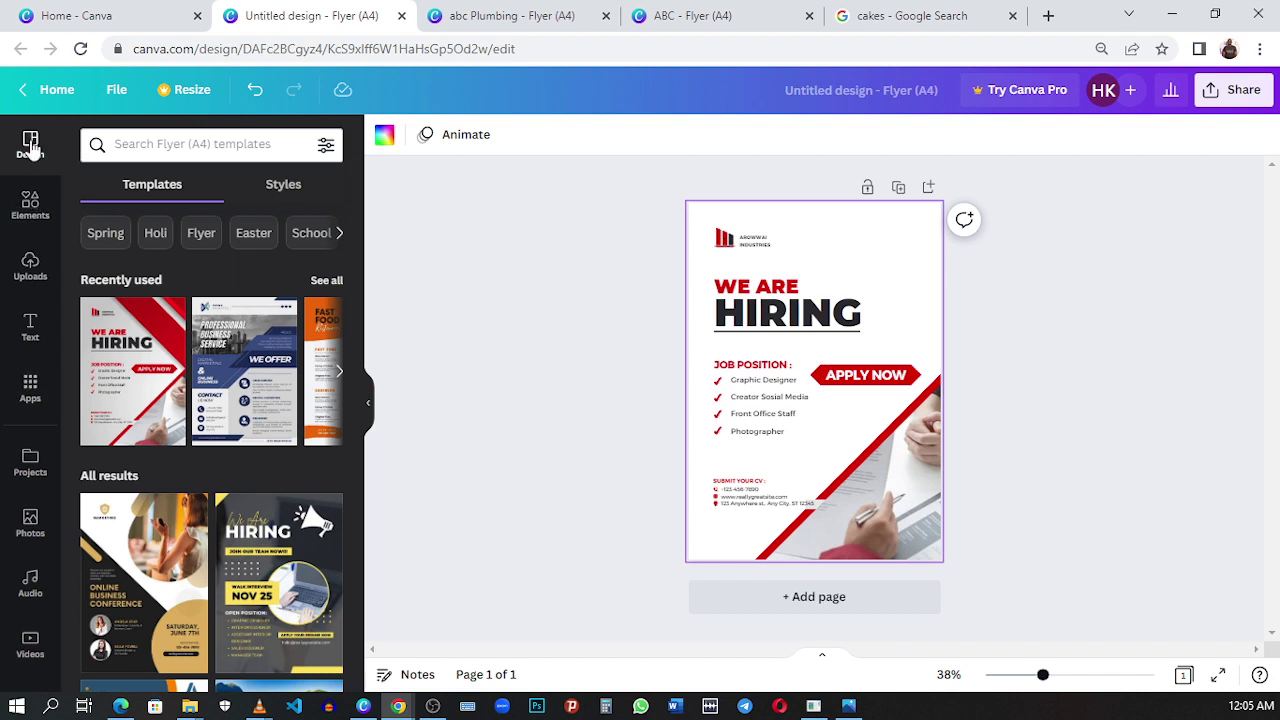
scroll(205, 400, "down", 3)
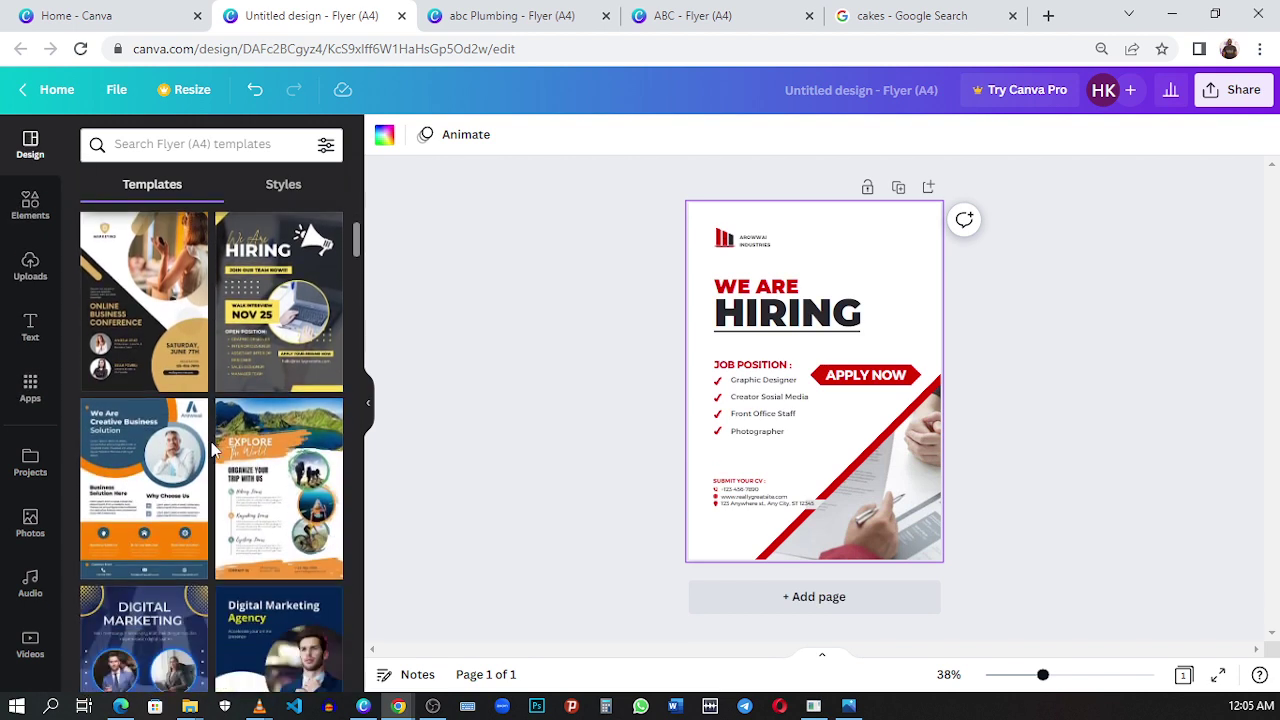
scroll(212, 452, "down", 3)
scroll(212, 452, "up", 8)
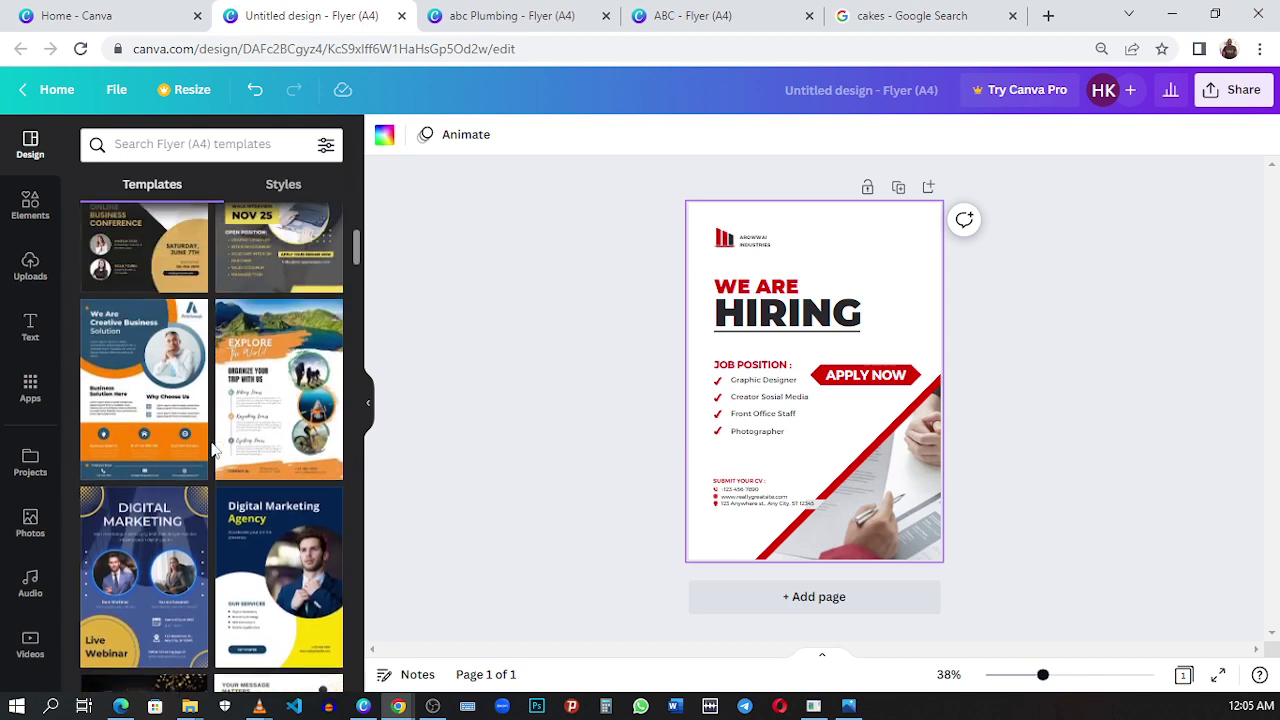
left_click(38, 205)
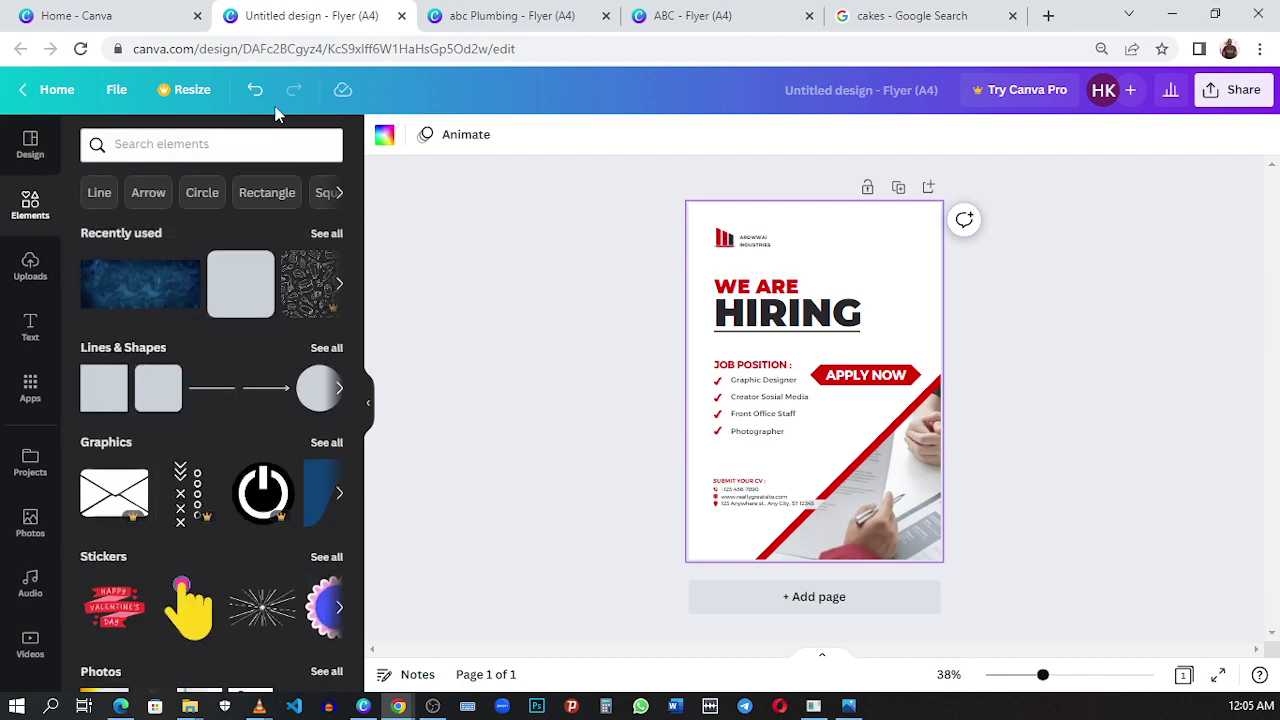
left_click(257, 145)
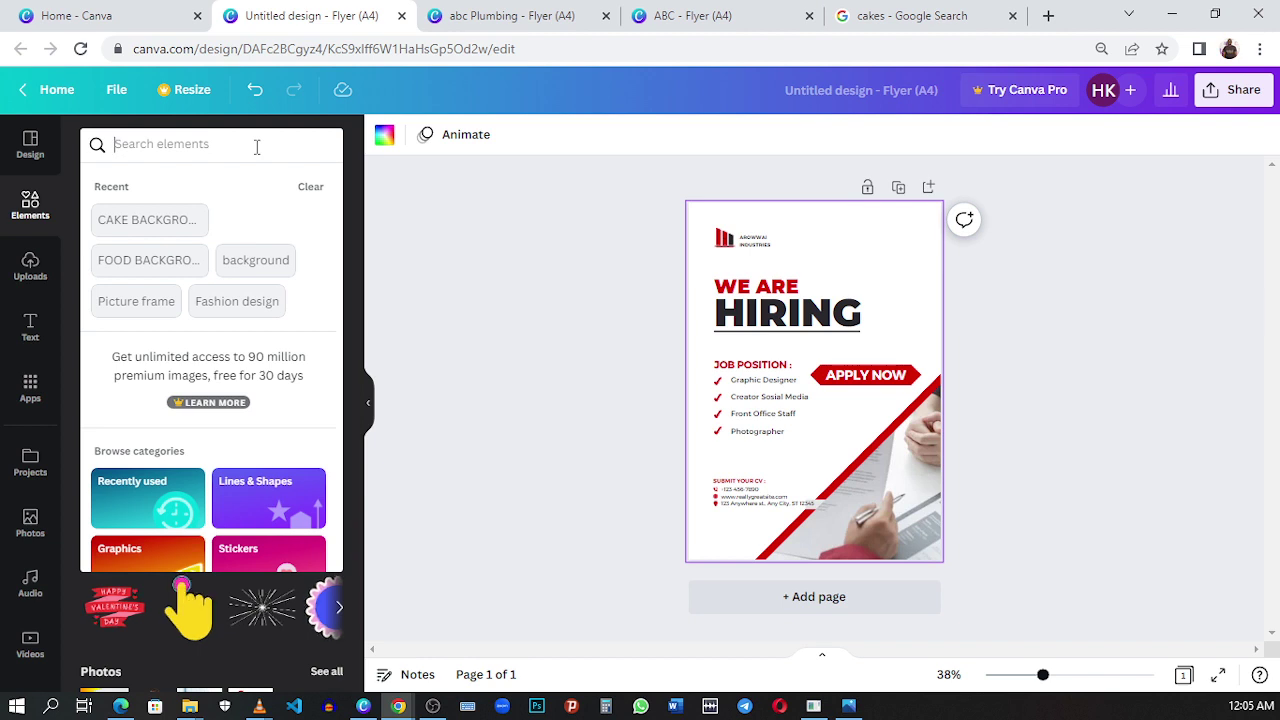
left_click(274, 262)
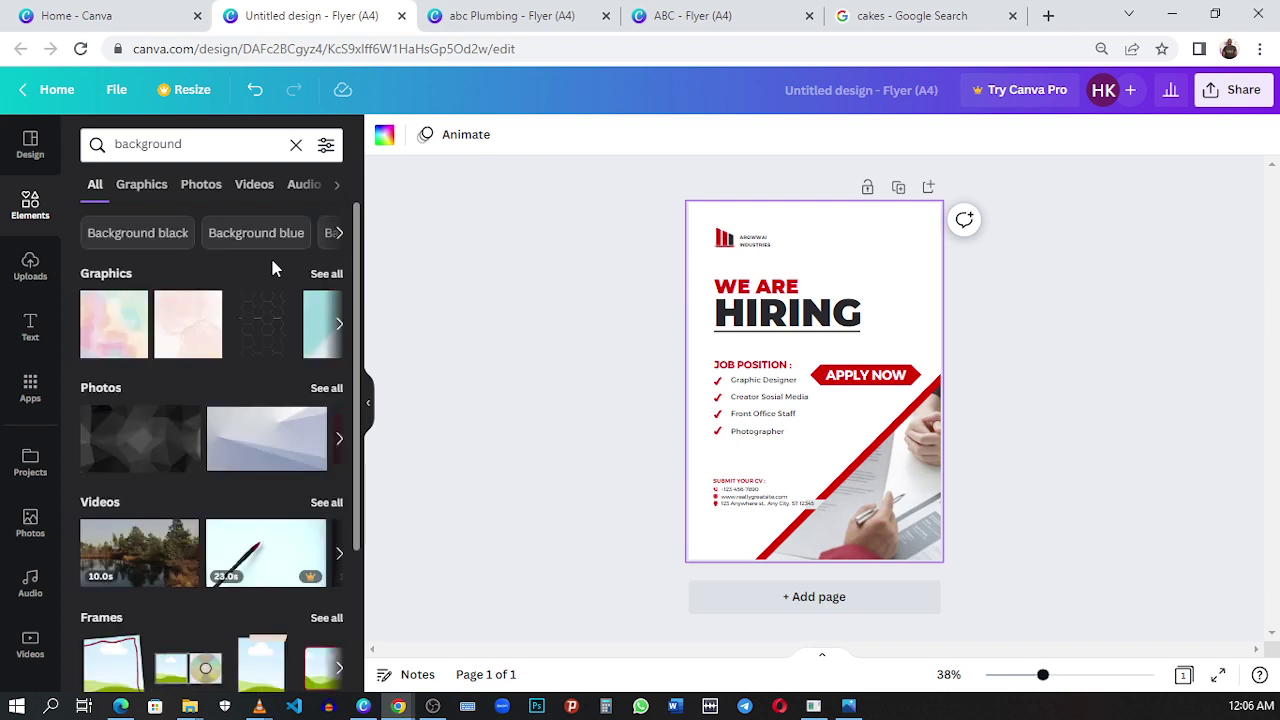
left_click(270, 440)
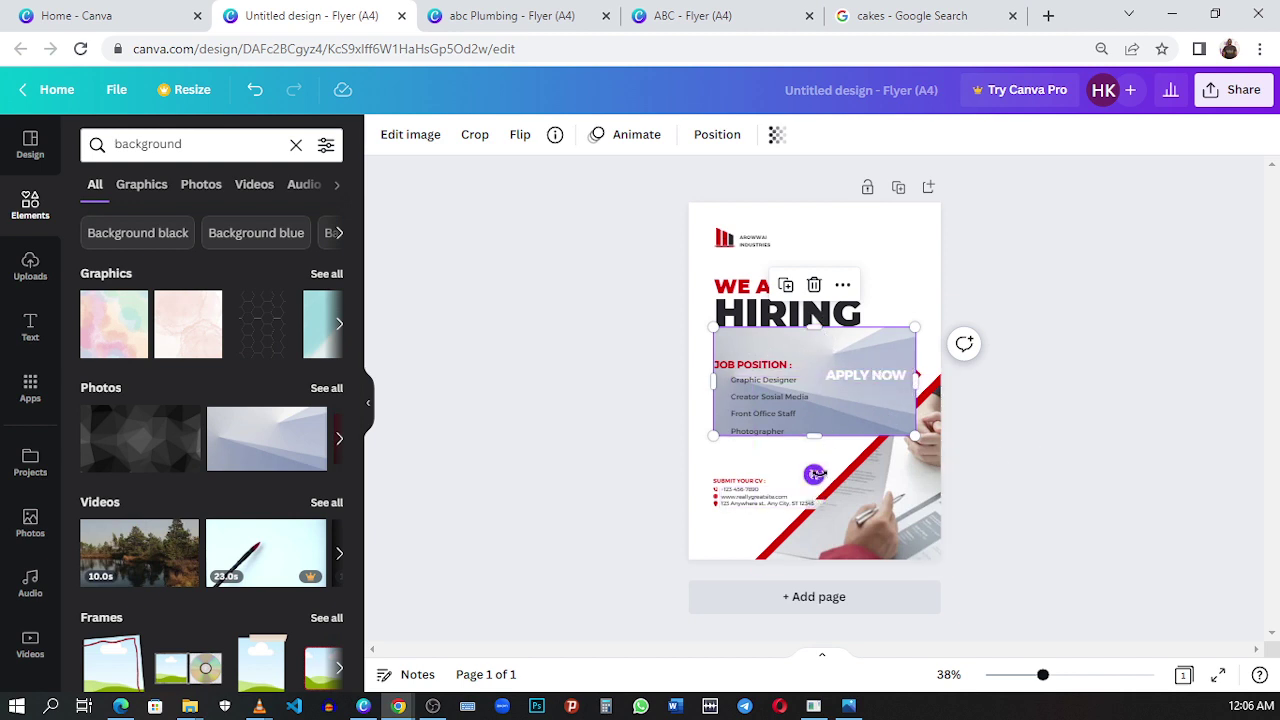
- Rotate the blue-grey photo a quarter turn so that it stands upright in portrait orientation
left_click_drag(813, 474, 800, 381)
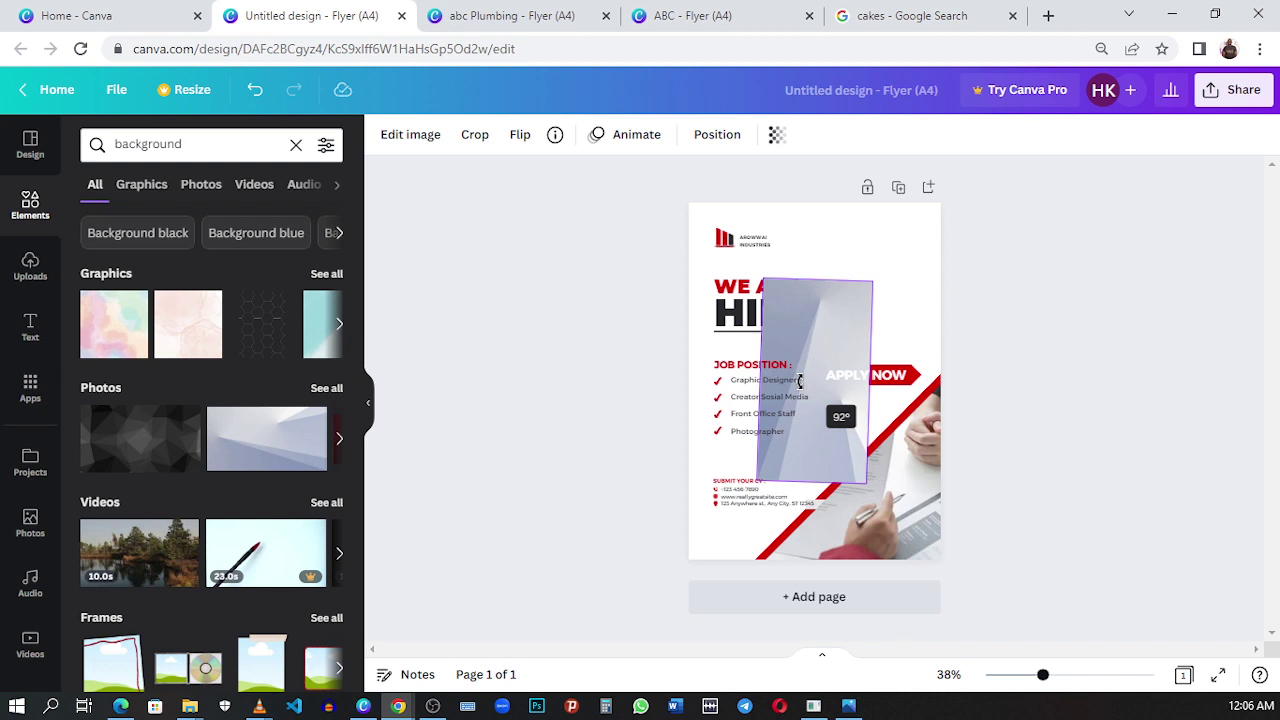
left_click_drag(800, 381, 800, 383)
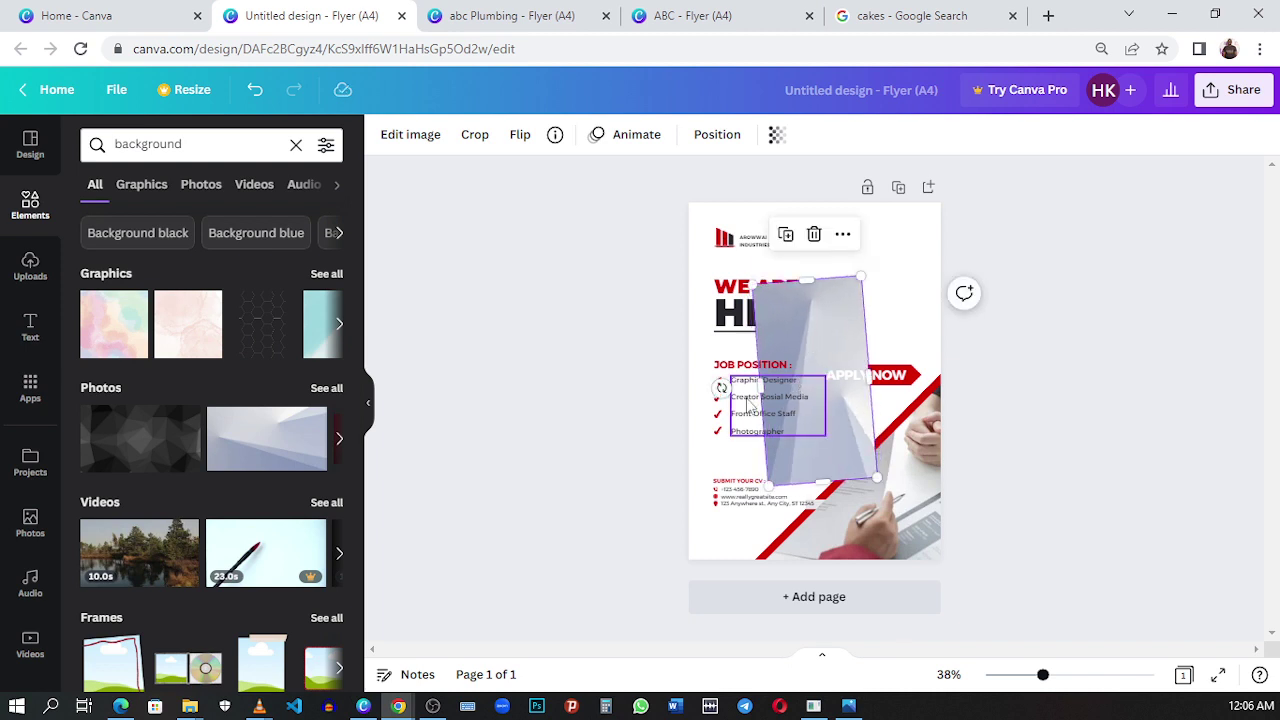
scroll(745, 397, "up", 2)
scroll(745, 397, "up", 3)
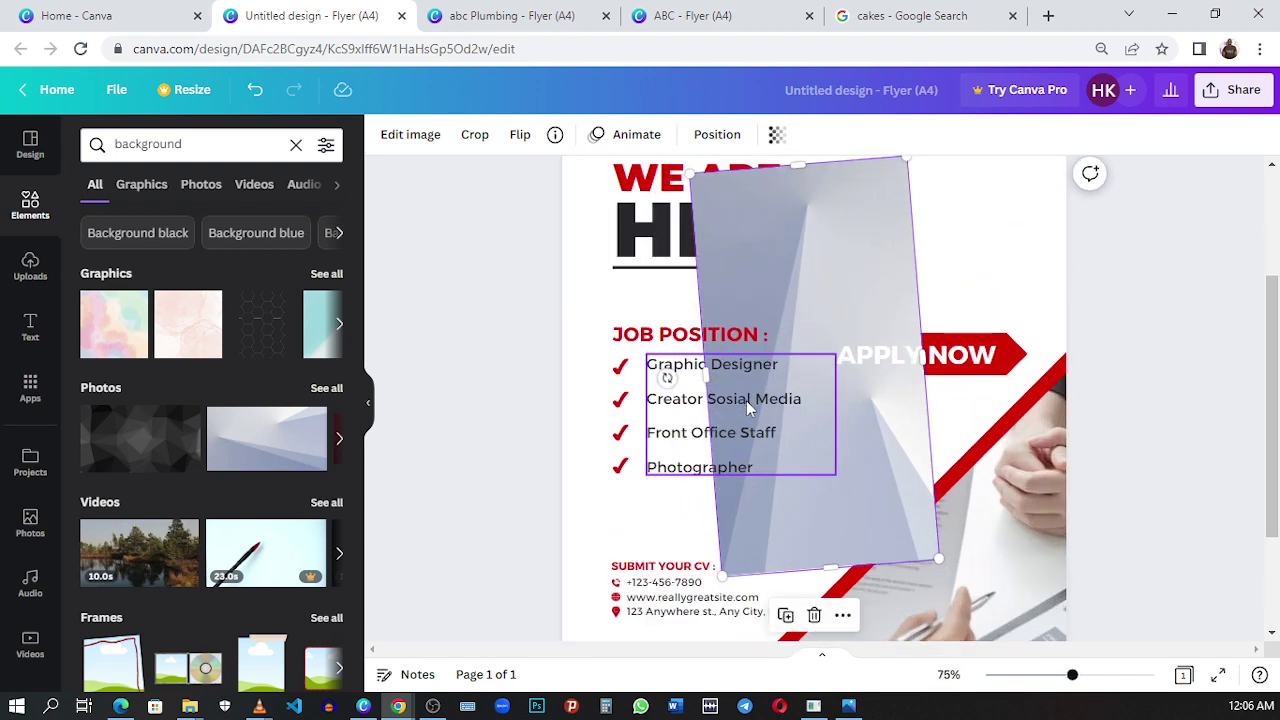
scroll(654, 371, "up", 3)
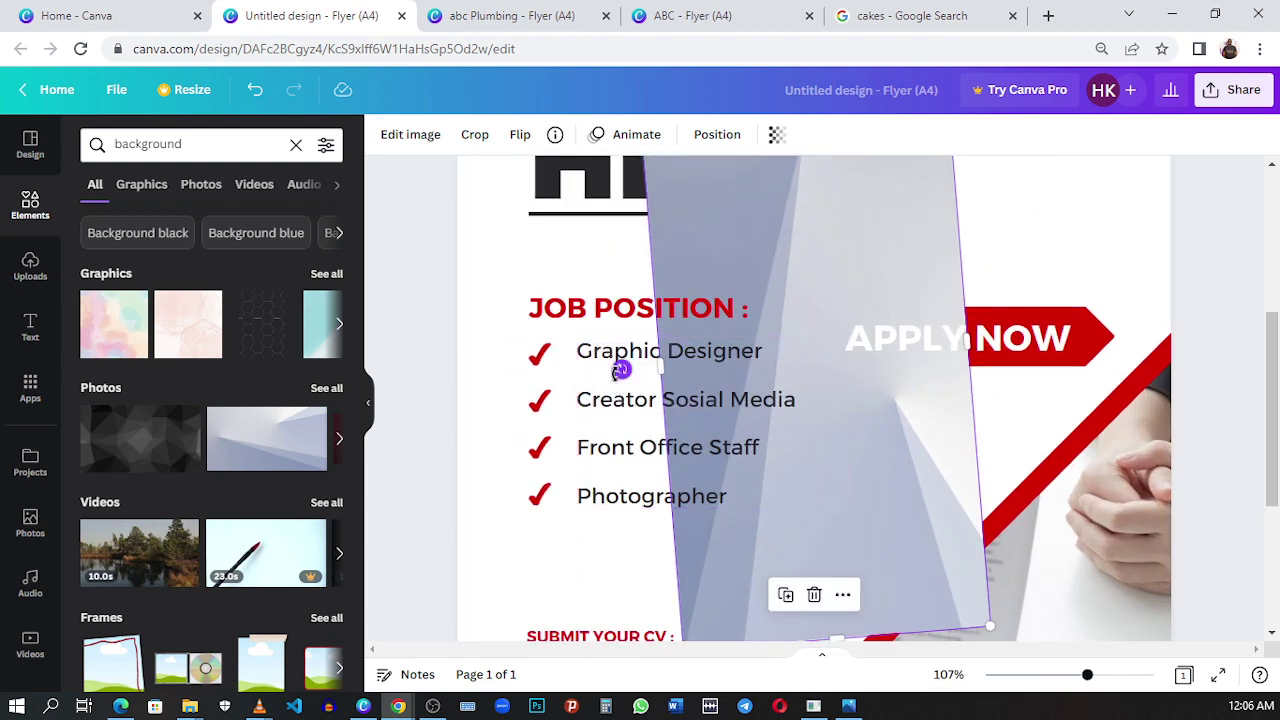
mouse_move(618, 367)
left_mouse_down()
mouse_move(607, 364)
mouse_move(622, 372)
left_mouse_up()
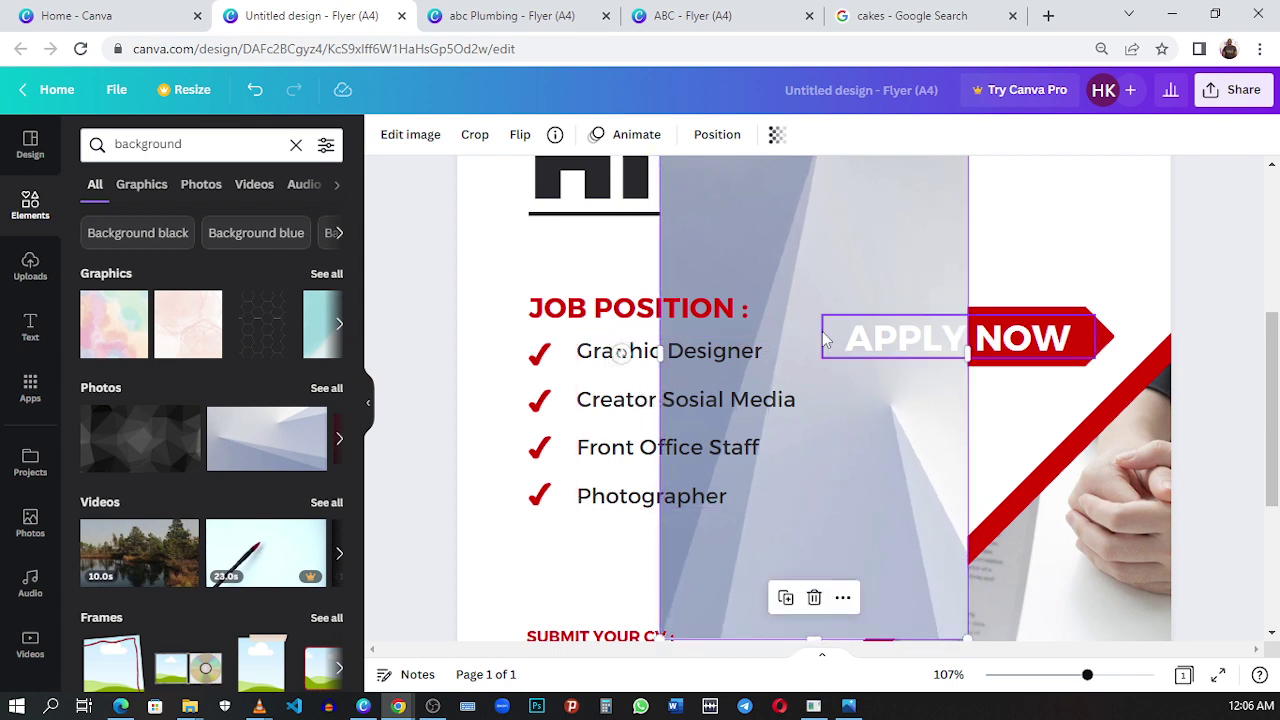
- Align the rotated photo with the page's upper-left corner, enlarge it to cover the whole flyer and set it as the page background
scroll(825, 340, "down", 5)
scroll(825, 340, "down", 3)
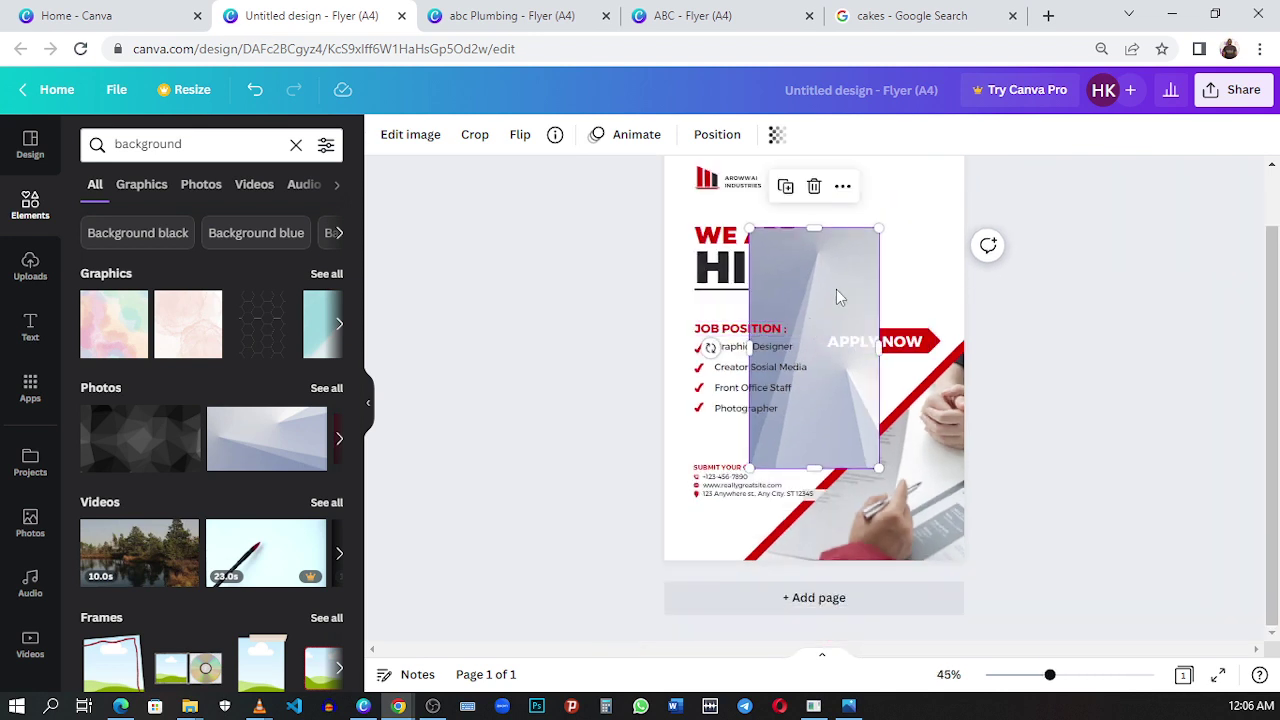
scroll(835, 300, "up", 1)
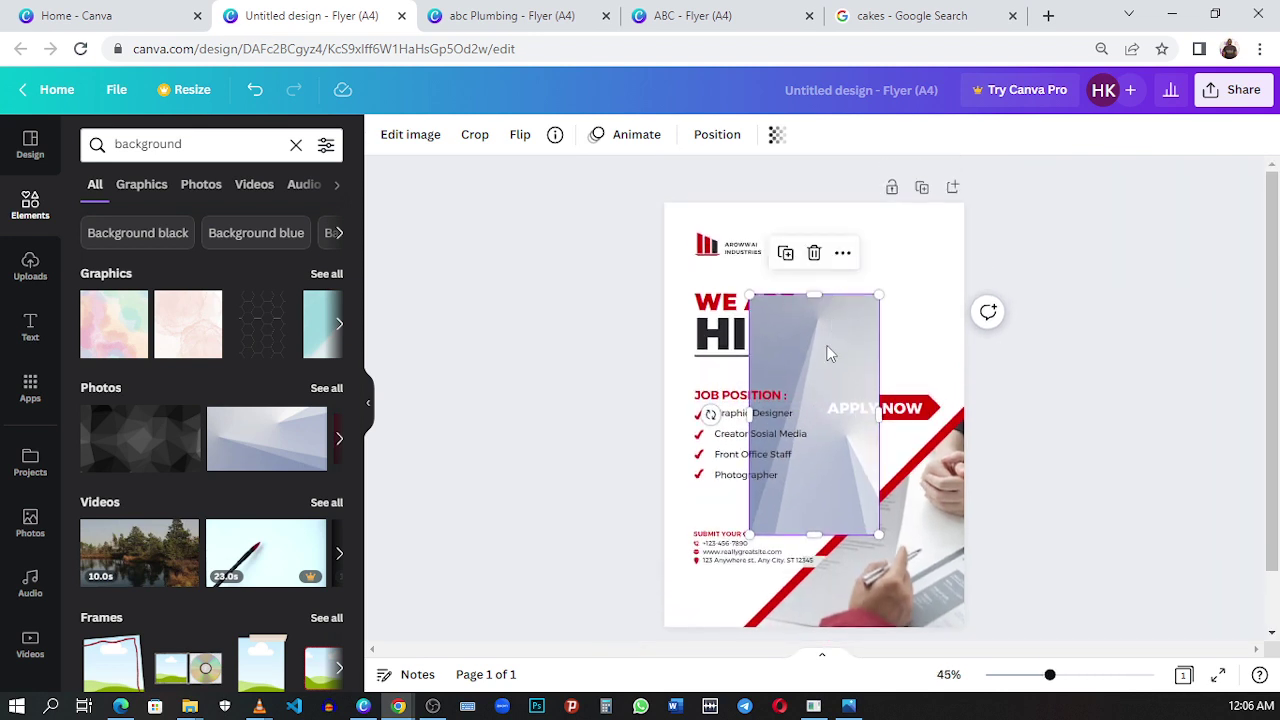
left_click_drag(822, 350, 733, 242)
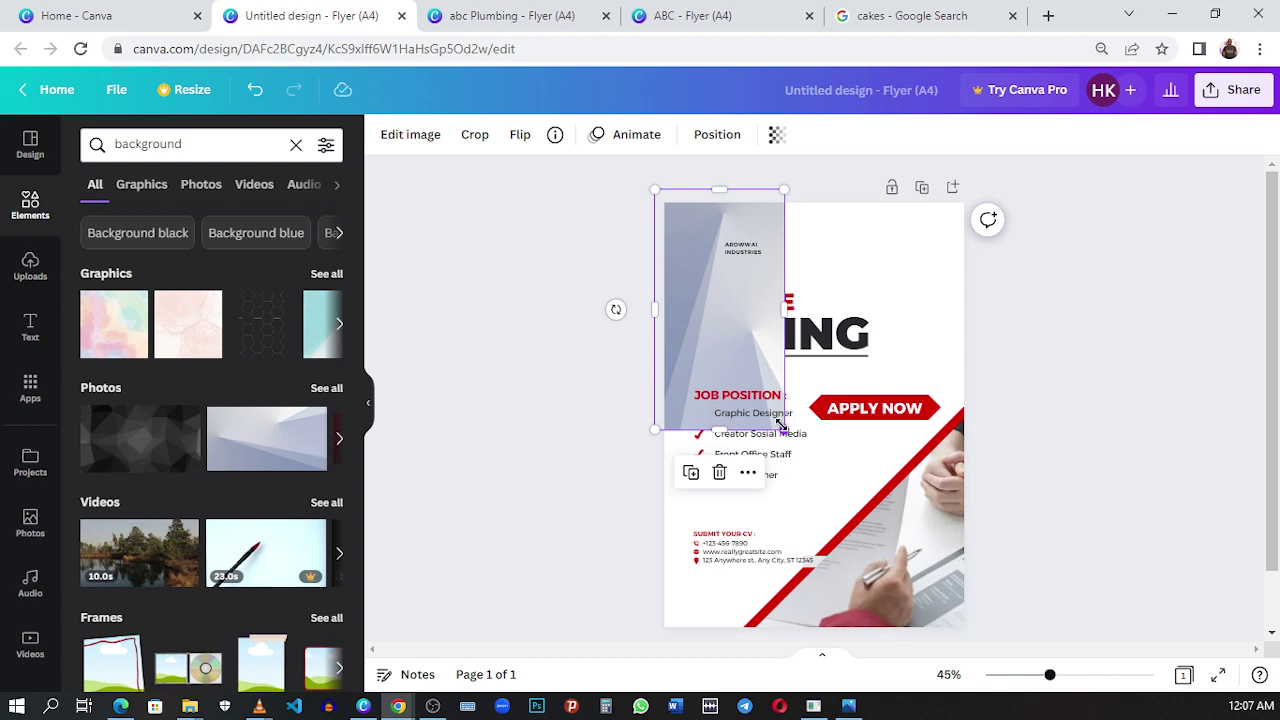
left_click_drag(786, 428, 1120, 690)
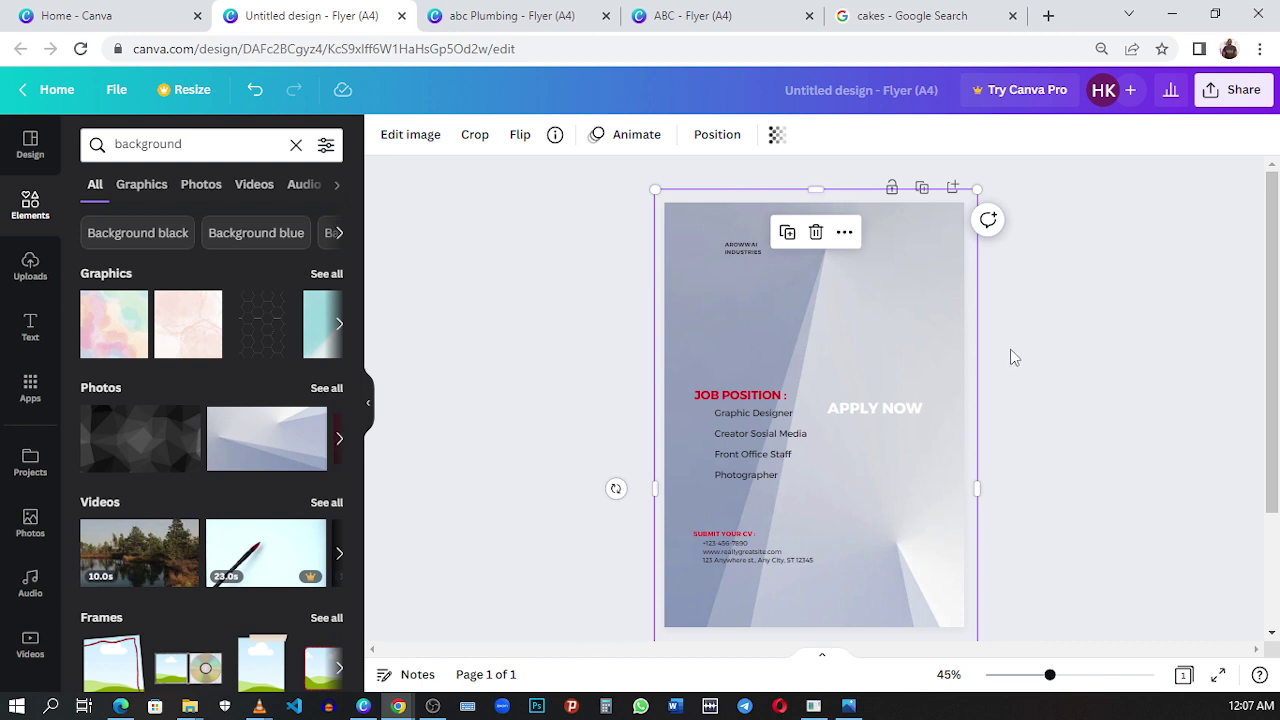
left_click(1077, 378)
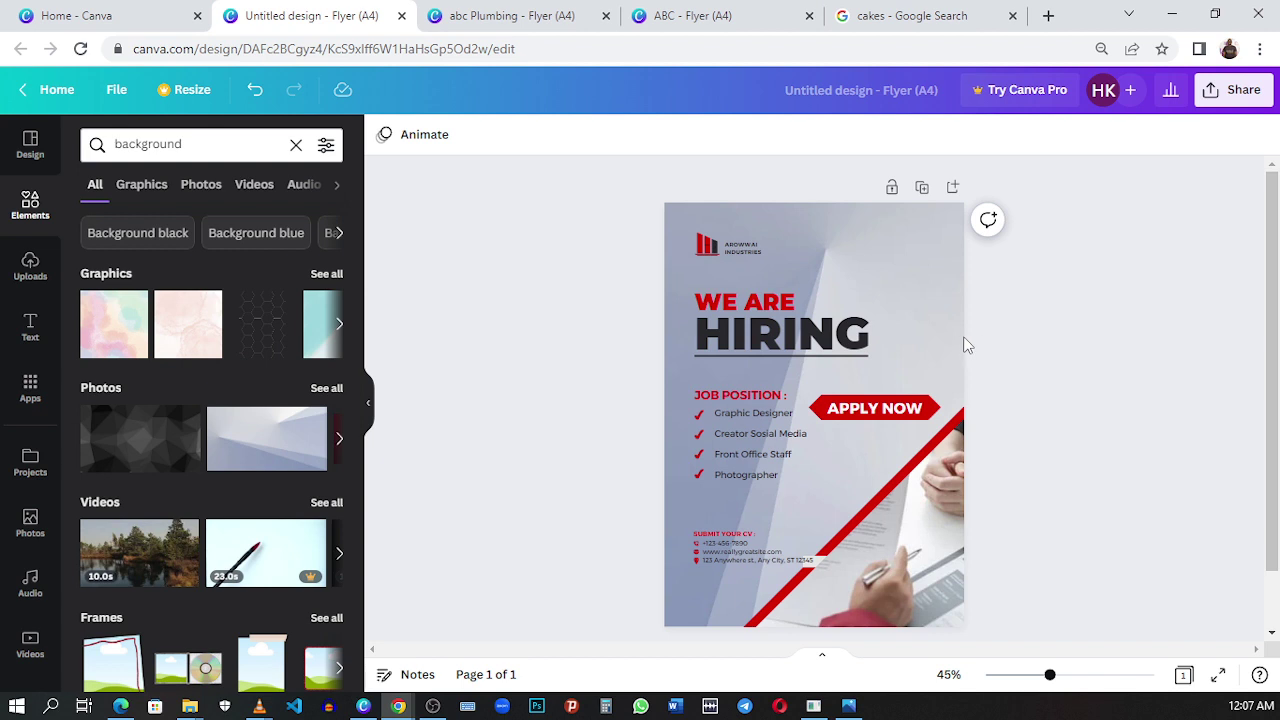
- Open the new background photo for cropping, check how it covers the page and accept the crop
left_click(895, 307)
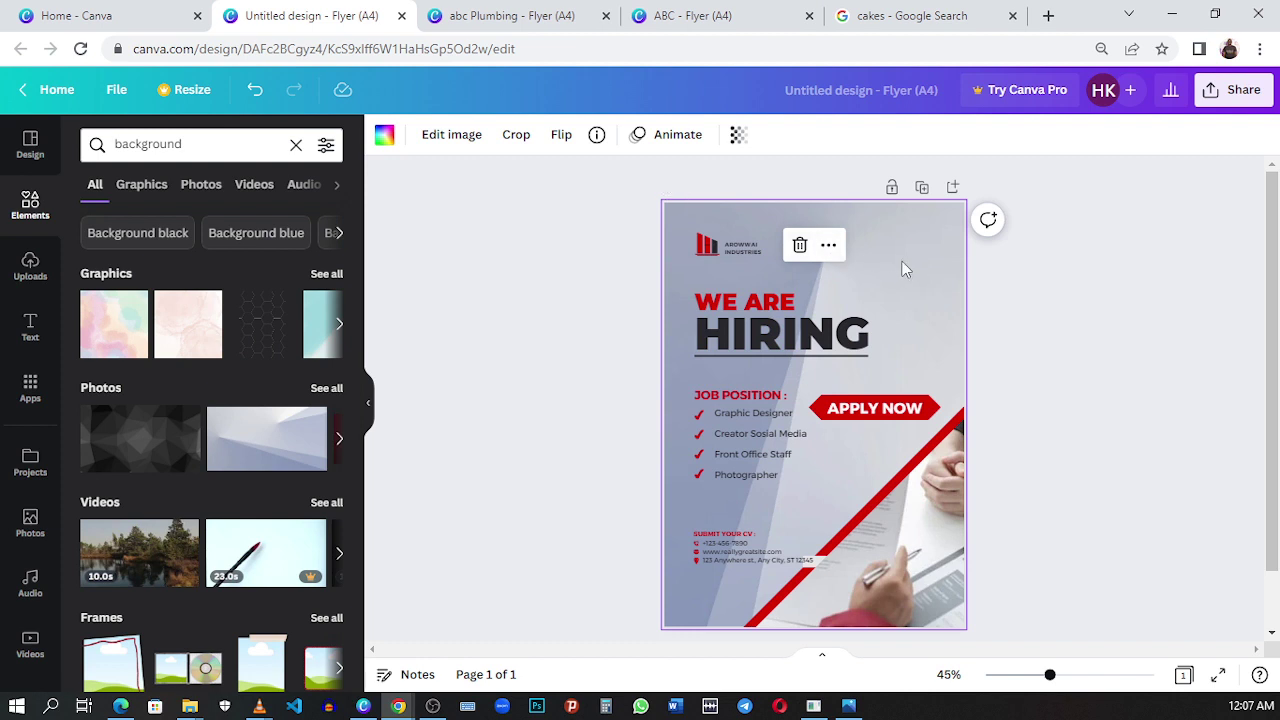
double_click(902, 263)
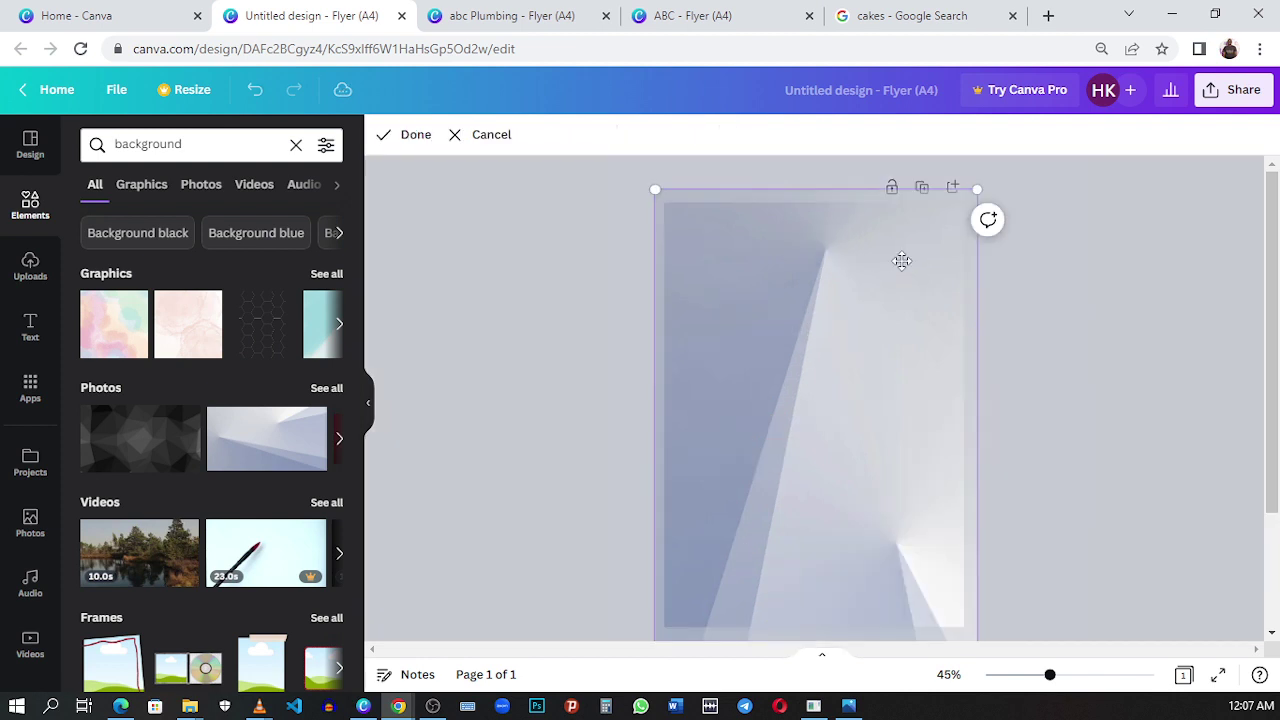
left_click(426, 143)
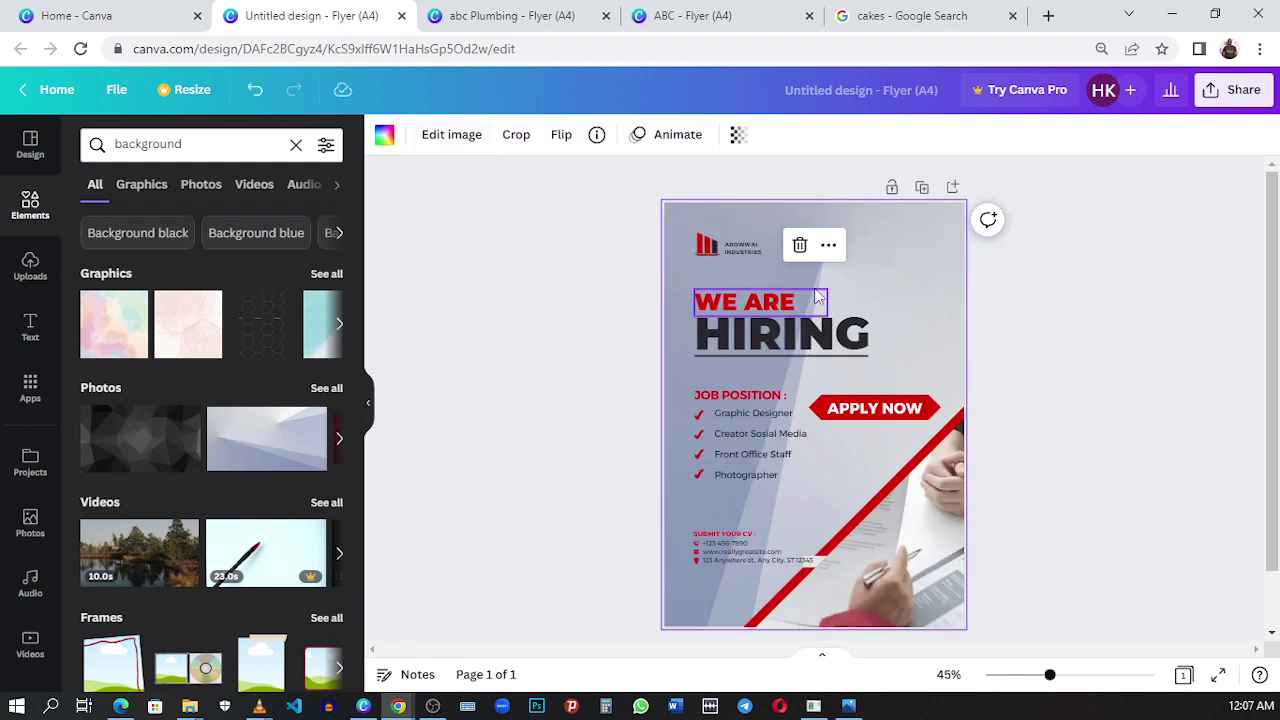
- Review the layer-order and page-alignment options for the HIRING headline, then deselect it
left_click(858, 341)
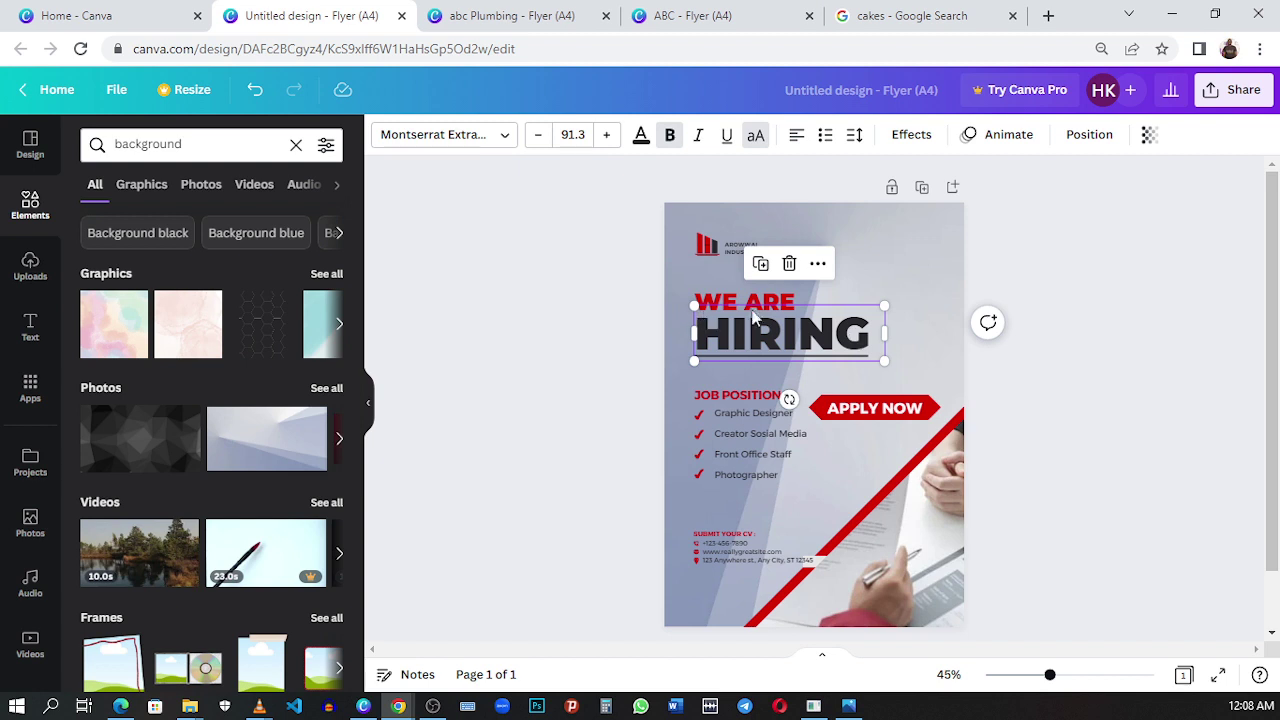
left_click(940, 290)
left_click(818, 345)
left_click(1083, 136)
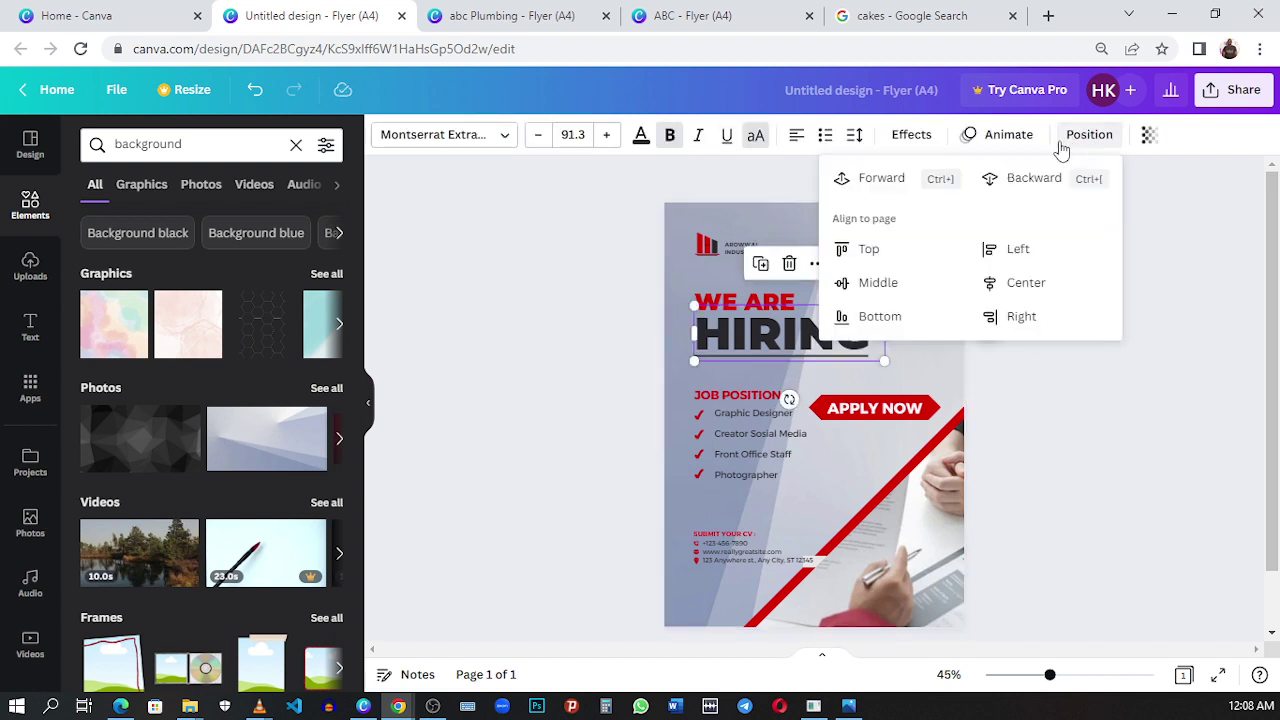
left_click(903, 182)
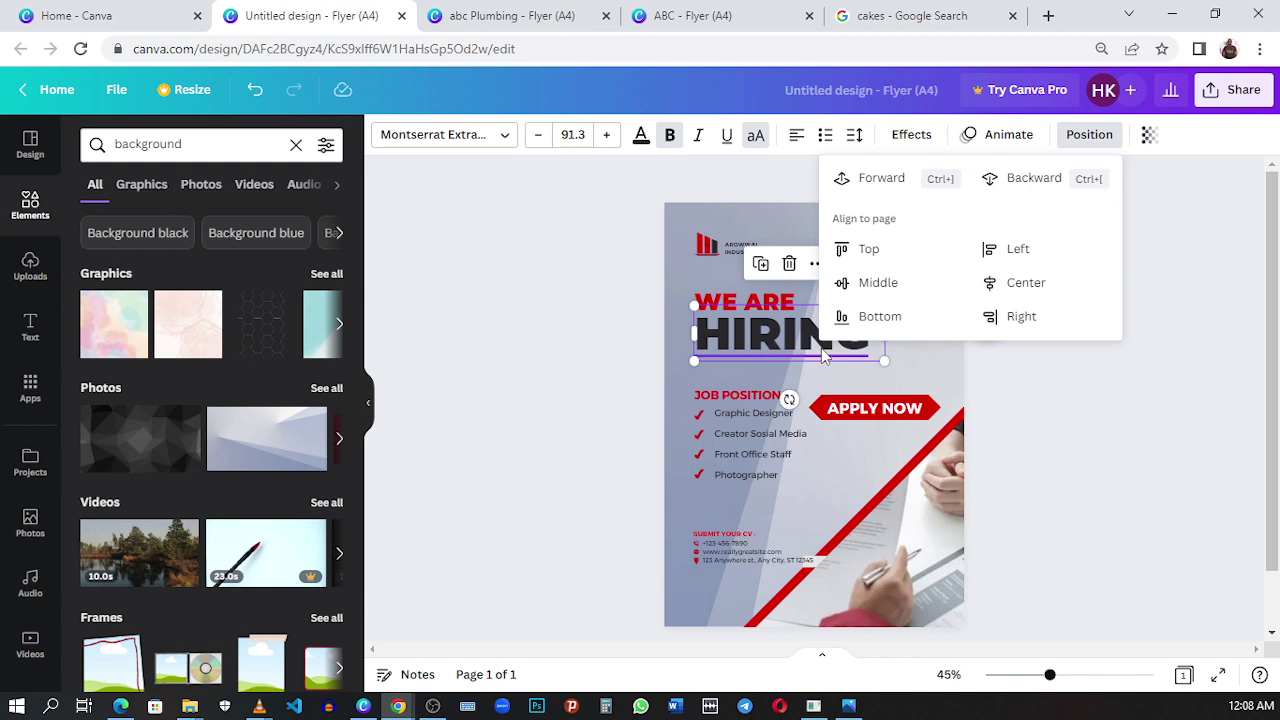
left_click(1040, 427)
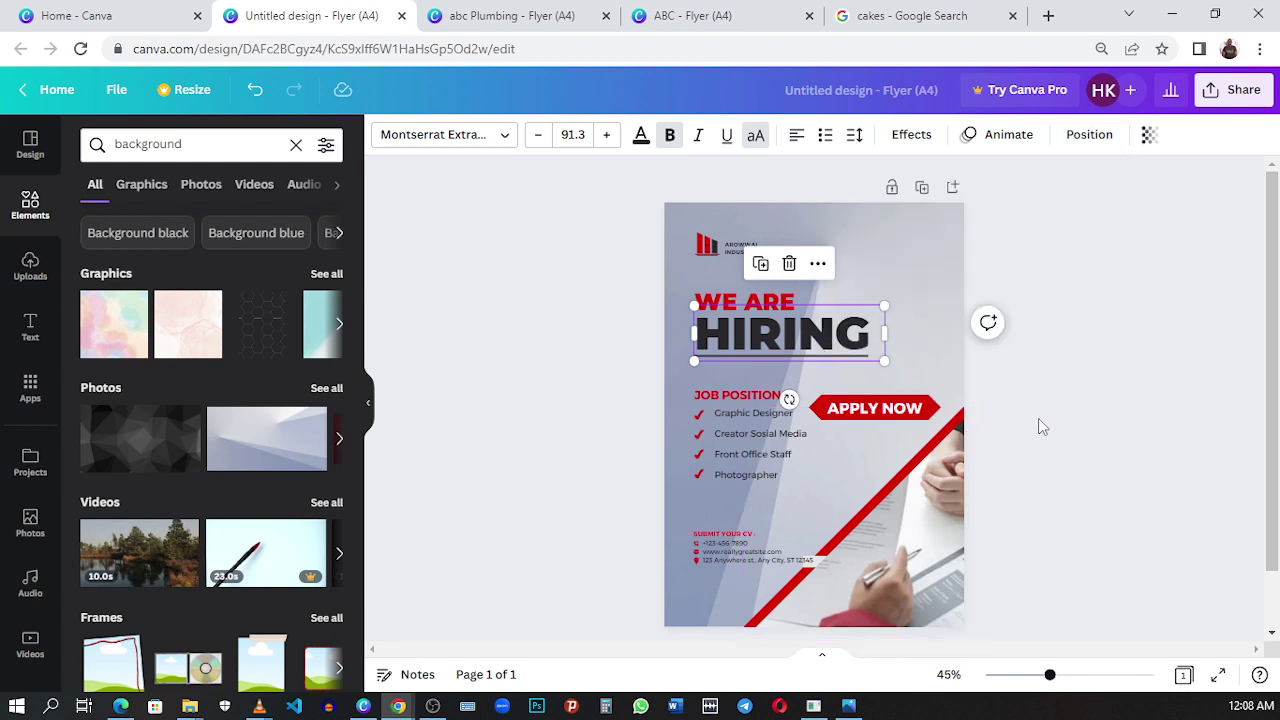
left_click(1030, 426)
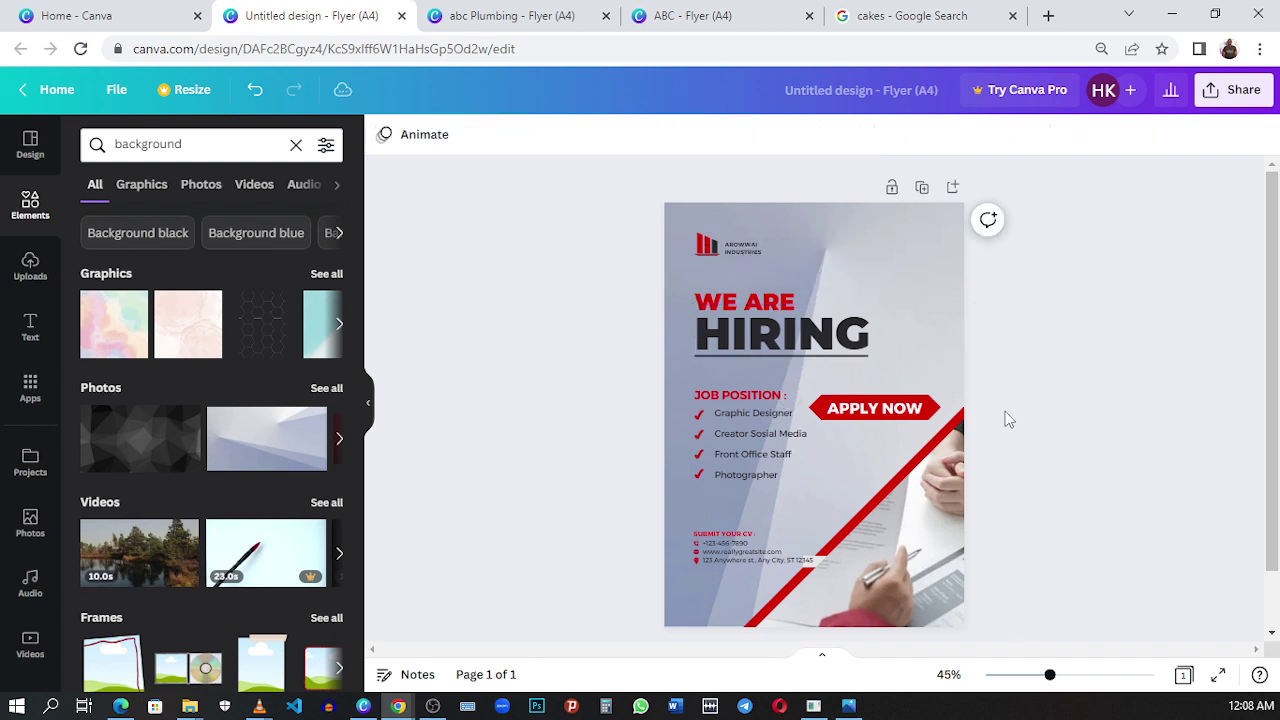
- Switch to the abc Plumbing flyer and examine its two circular bathroom images
scroll(1006, 420, "down", 1)
scroll(1008, 420, "up", 1)
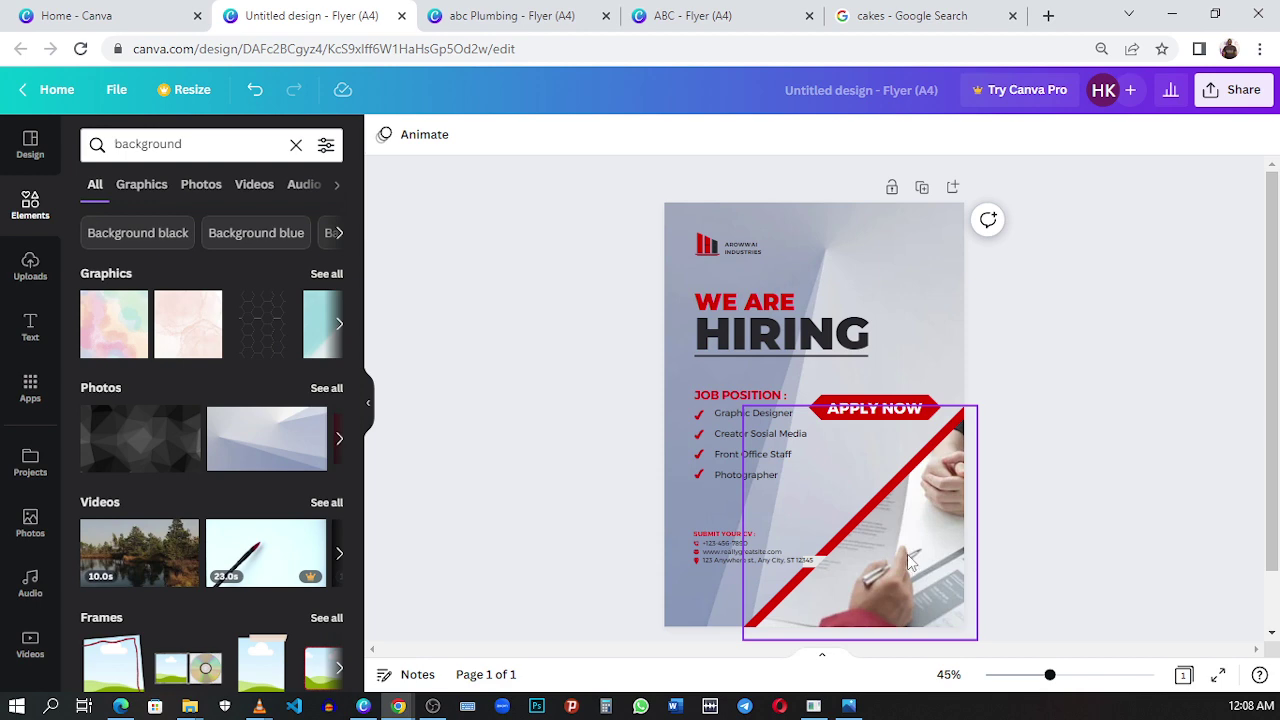
left_click(525, 15)
scroll(897, 393, "down", 1)
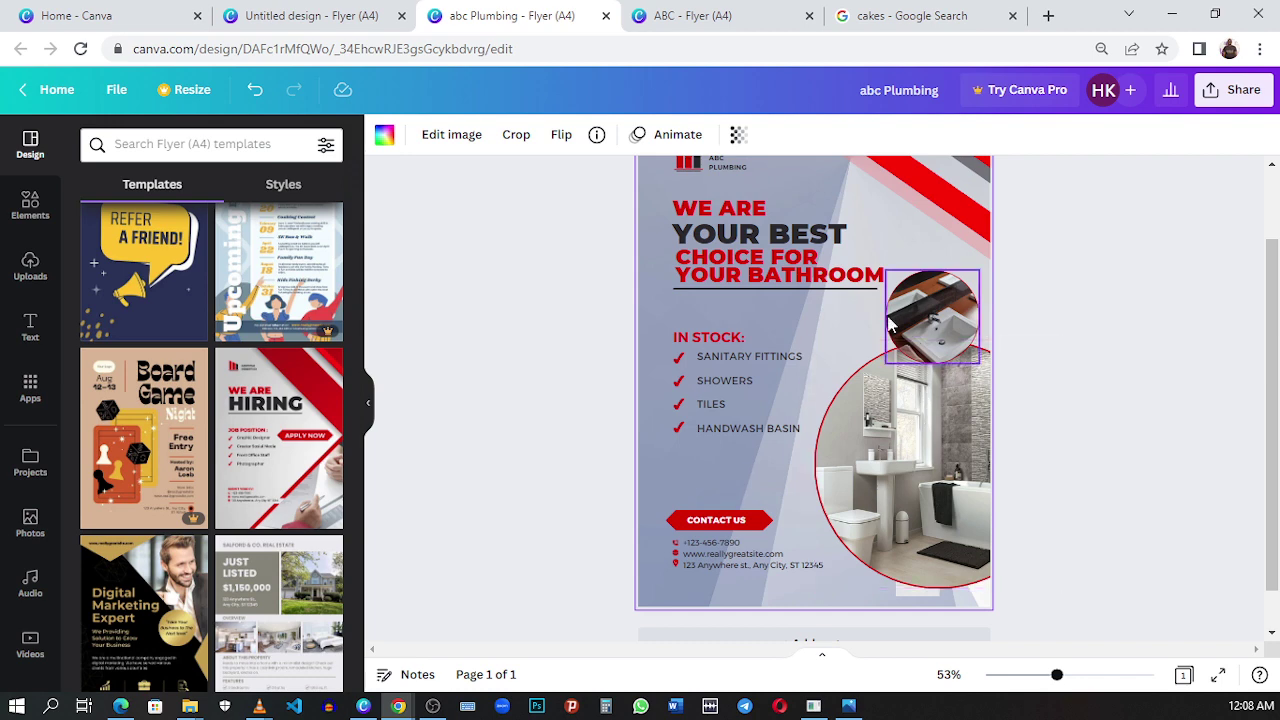
- Return to the untitled flyer and delete the triangular photo frame, including its image, from the lower-right corner
left_click(334, 22)
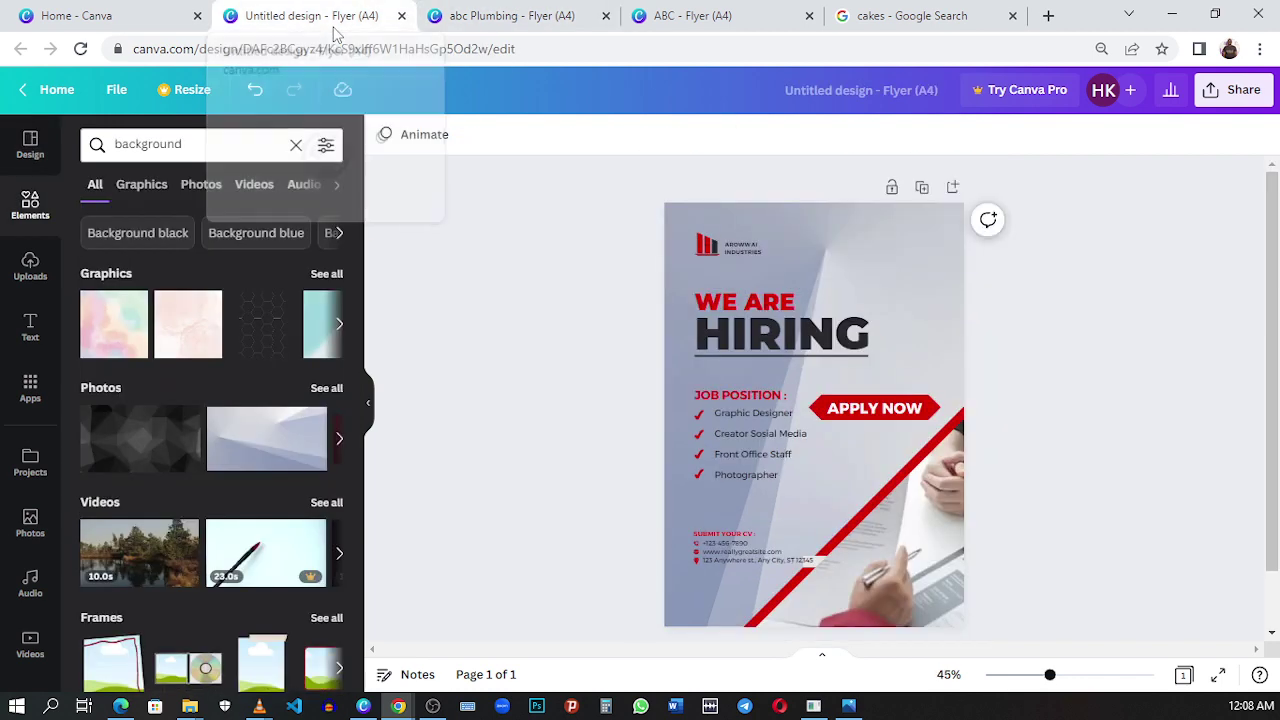
left_click(466, 20)
left_click(334, 22)
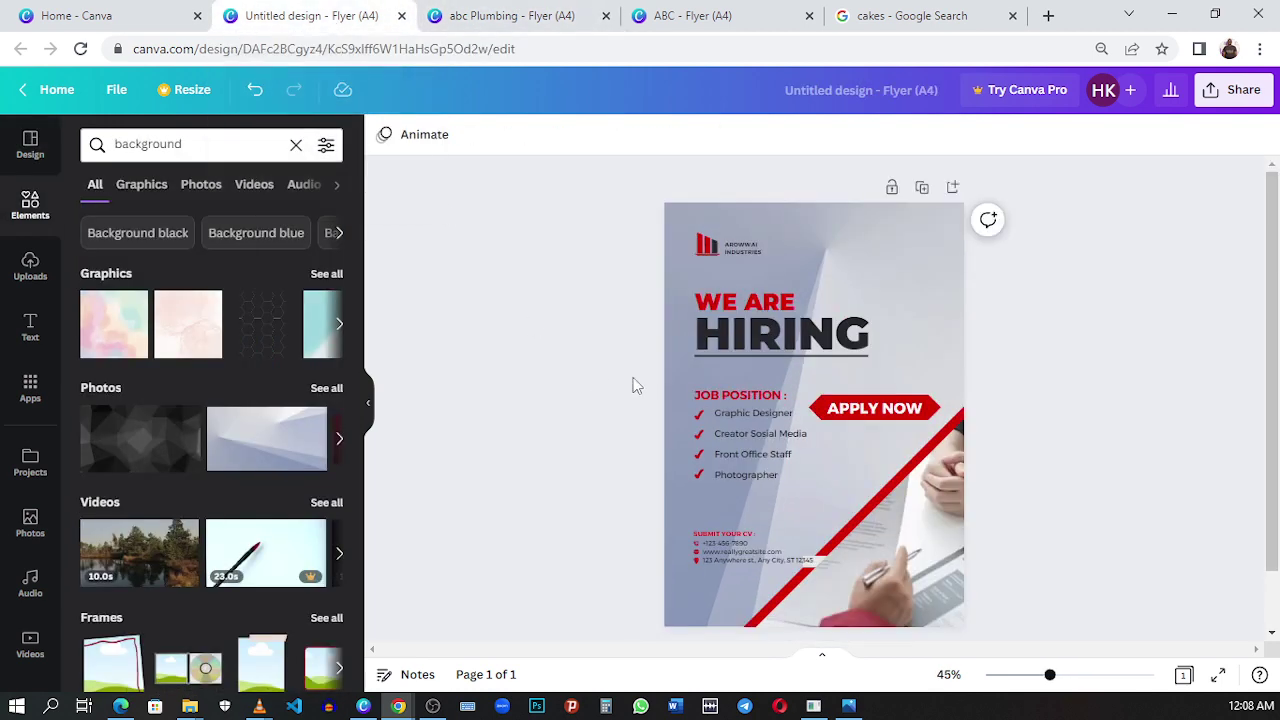
scroll(885, 478, "down", 1)
left_click(940, 513)
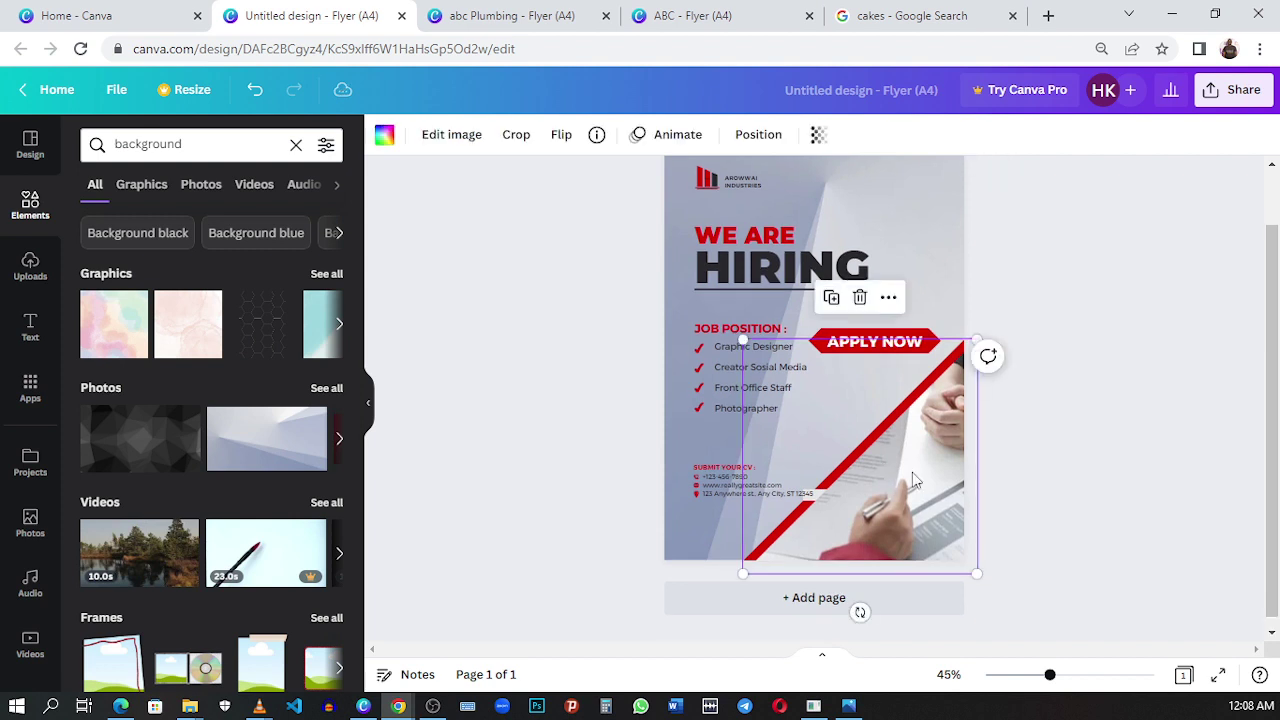
left_click(860, 298)
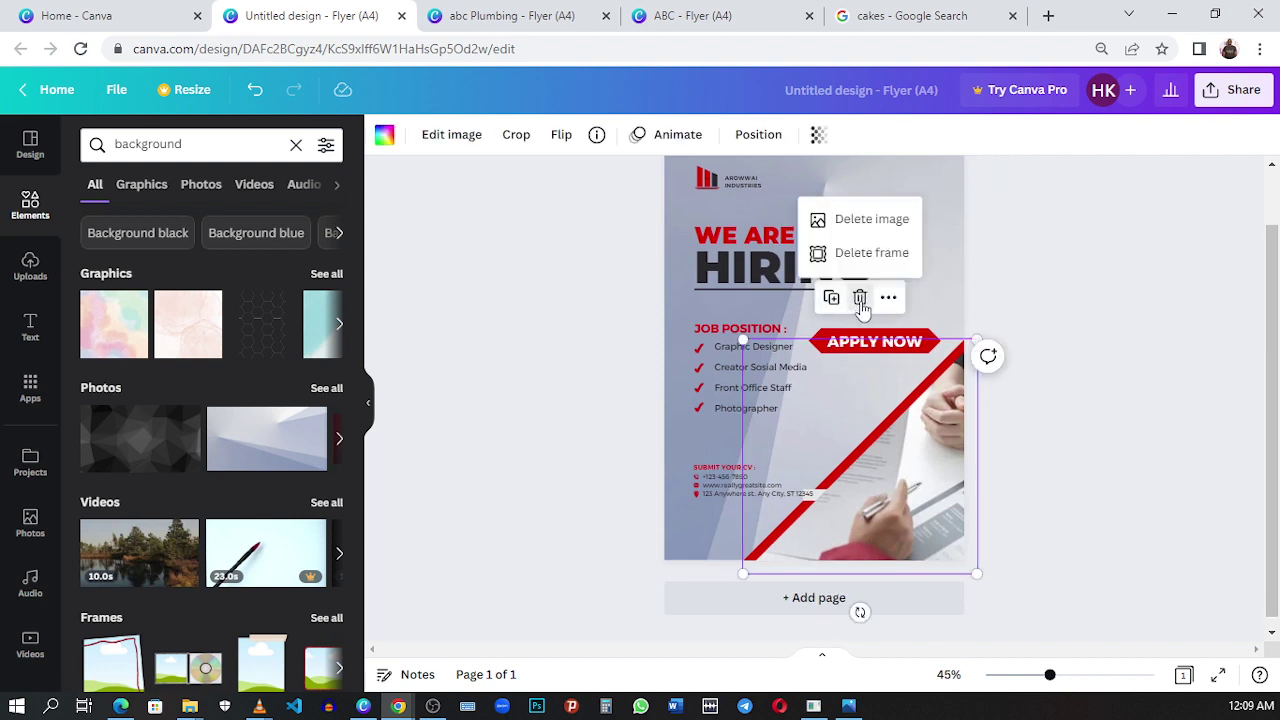
left_click(877, 252)
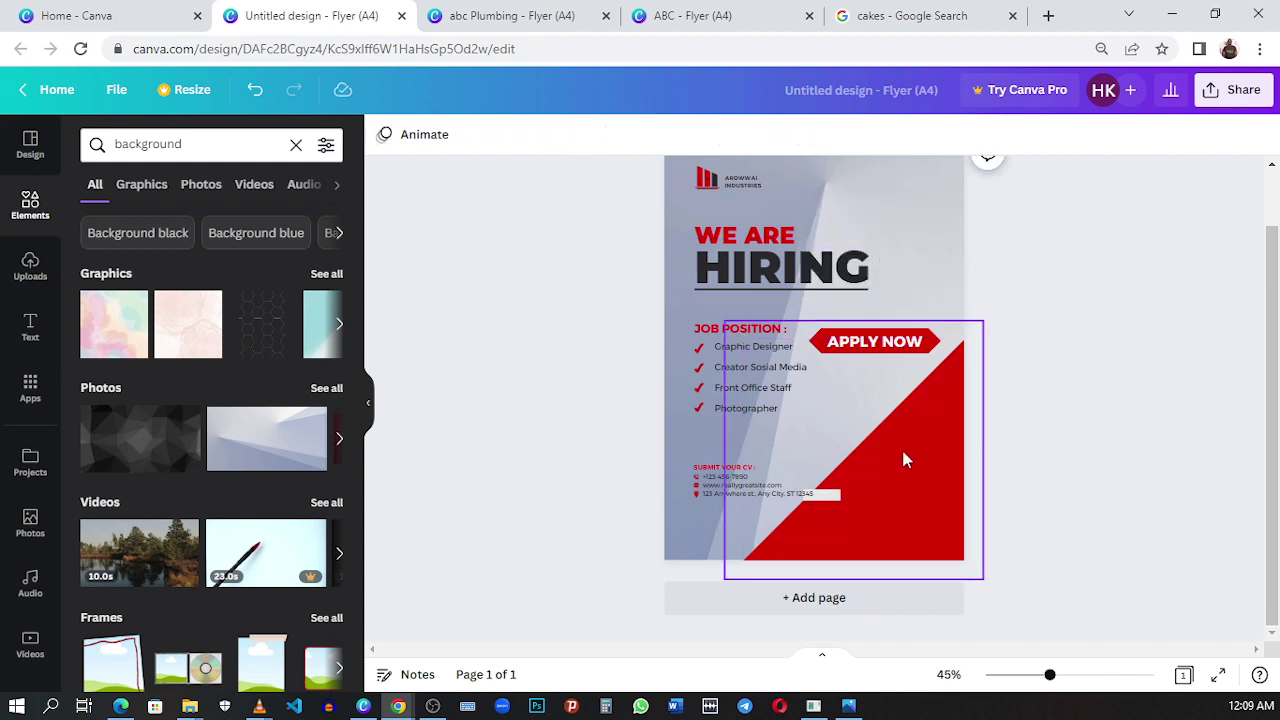
- Move the large red shape up to the page's upper-right corner so that only part of it covers the flyer, and deselect it
left_click(935, 455)
left_click_drag(934, 480, 1028, 240)
scroll(1028, 240, "up", 1)
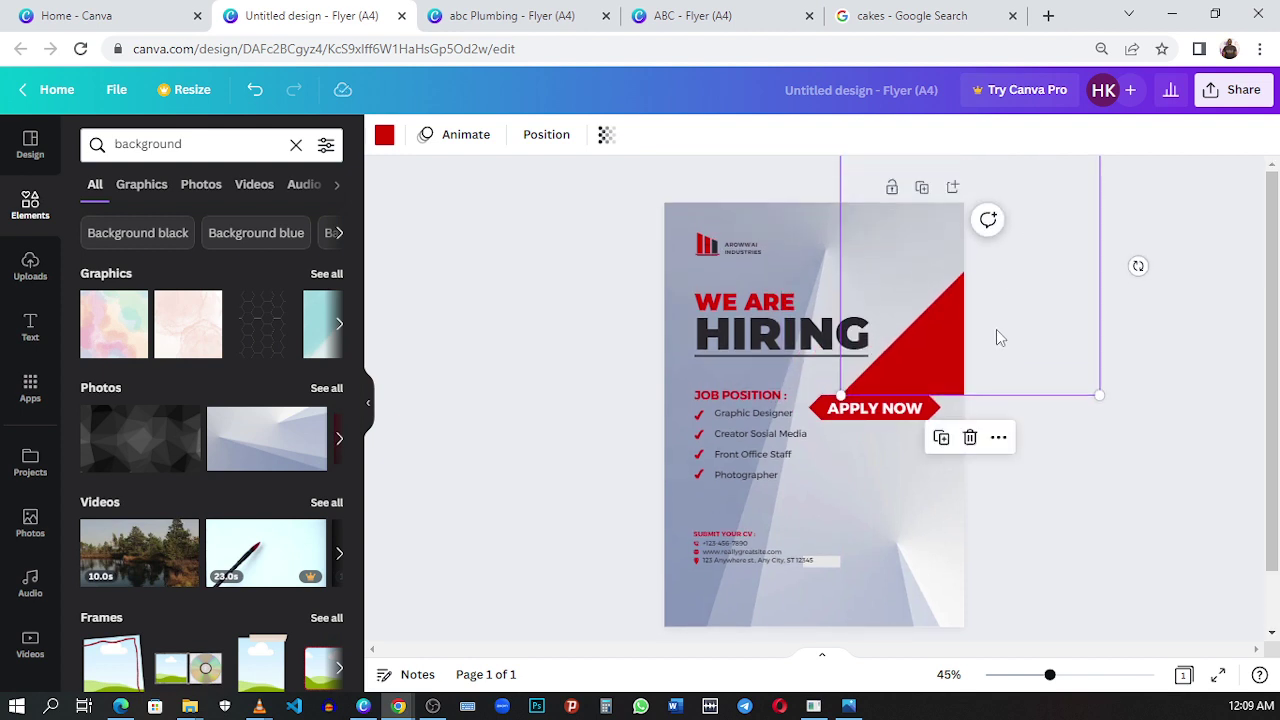
left_click_drag(997, 338, 993, 203)
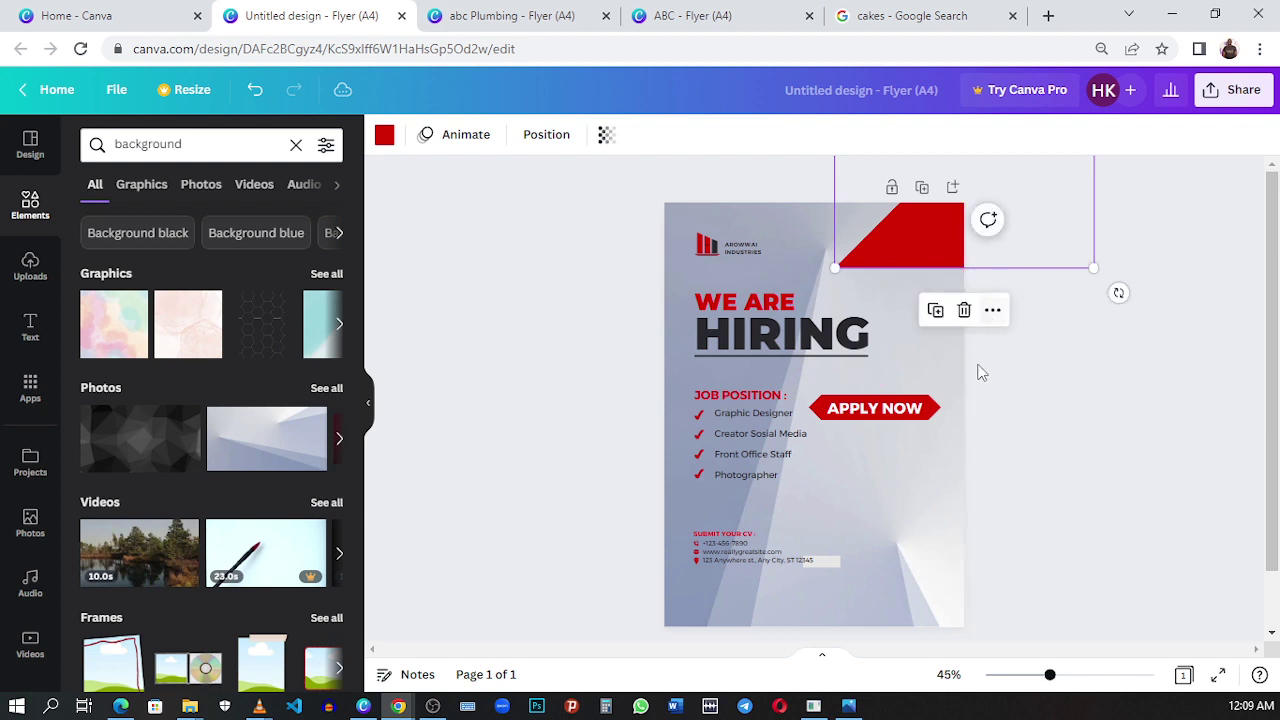
left_click(615, 543)
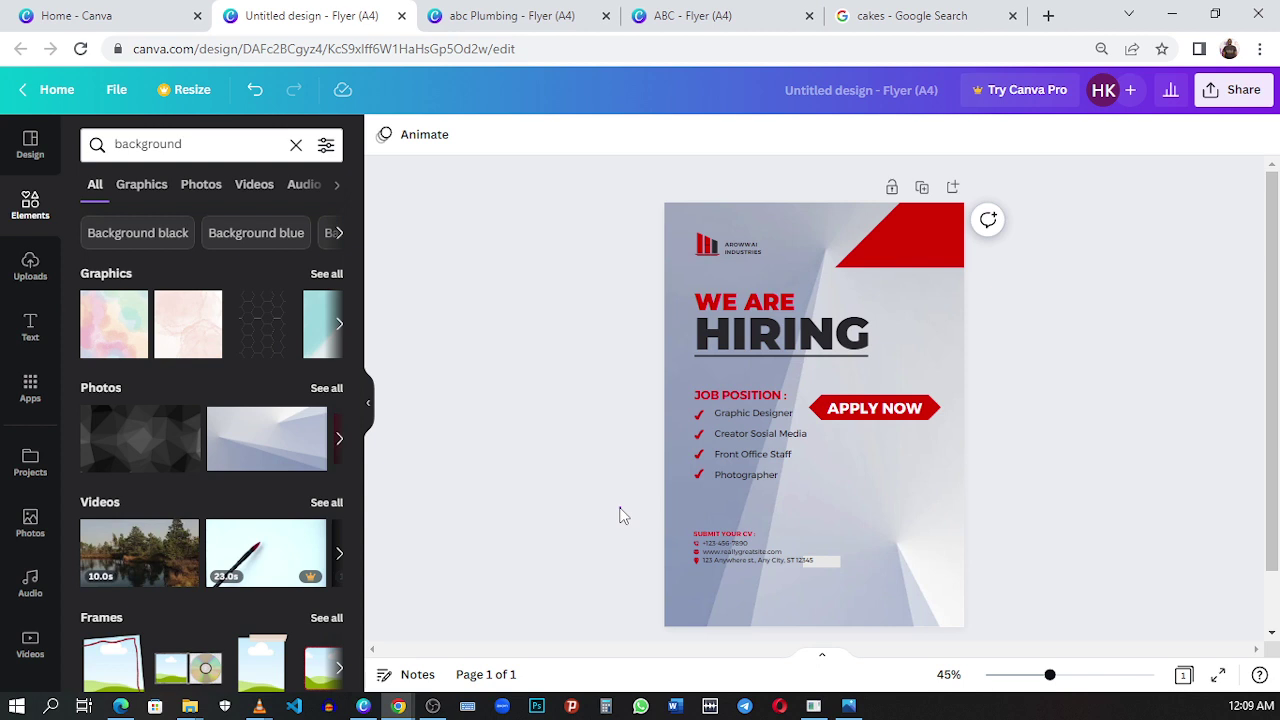
- Select the whole SUBMIT YOUR CV contact block with its icons and move it down towards the flyer's lower edge
left_click_drag(620, 508, 841, 589)
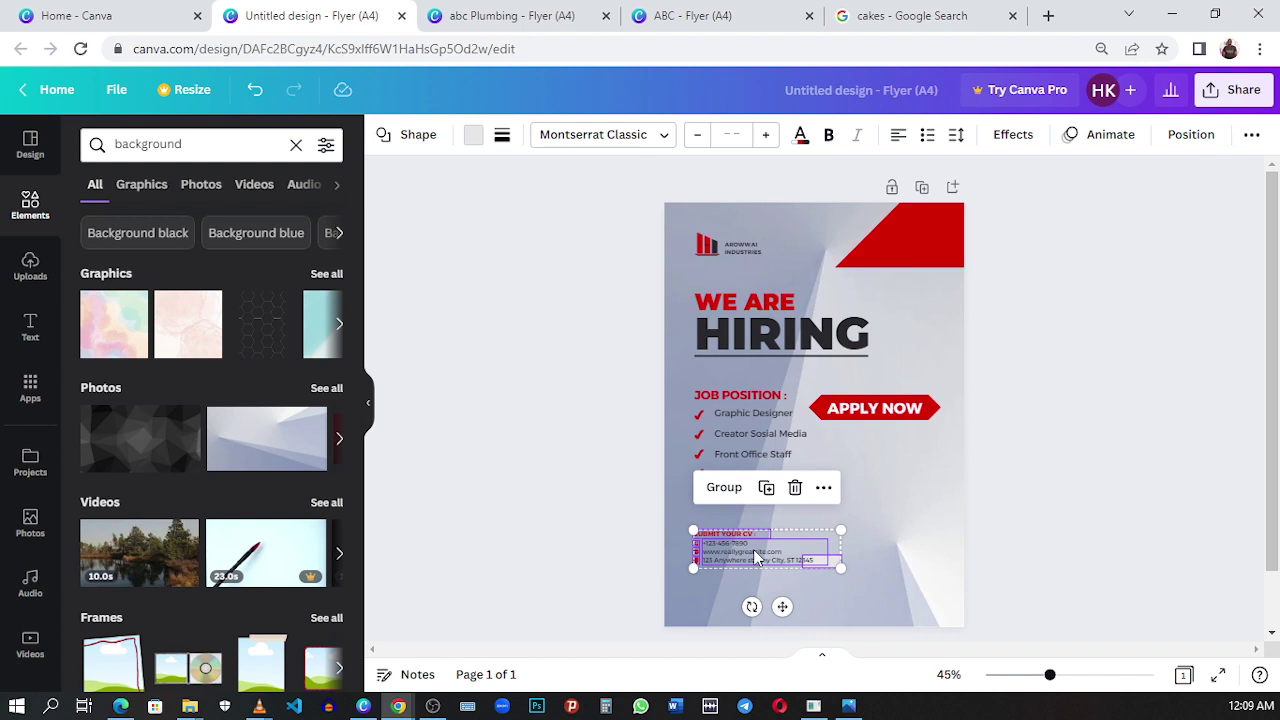
left_click_drag(757, 562, 836, 626)
left_click(640, 572)
left_click(735, 580)
left_click(626, 576)
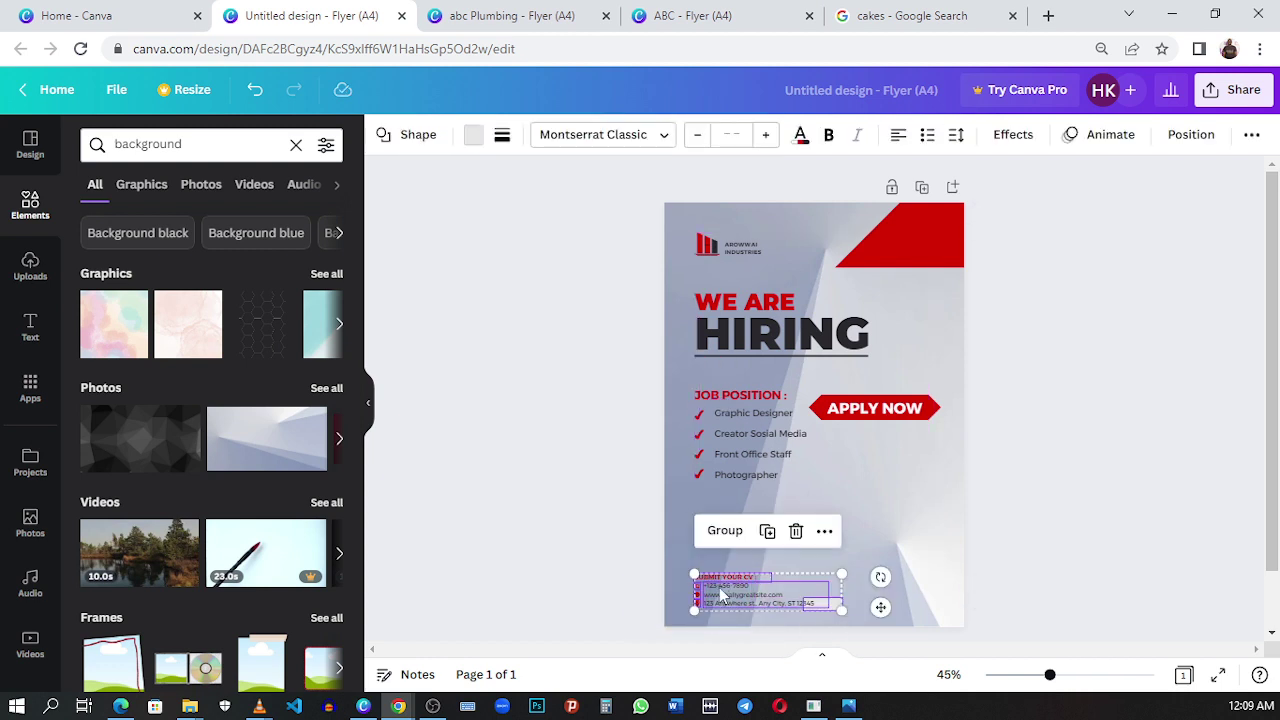
left_click_drag(720, 586, 718, 583)
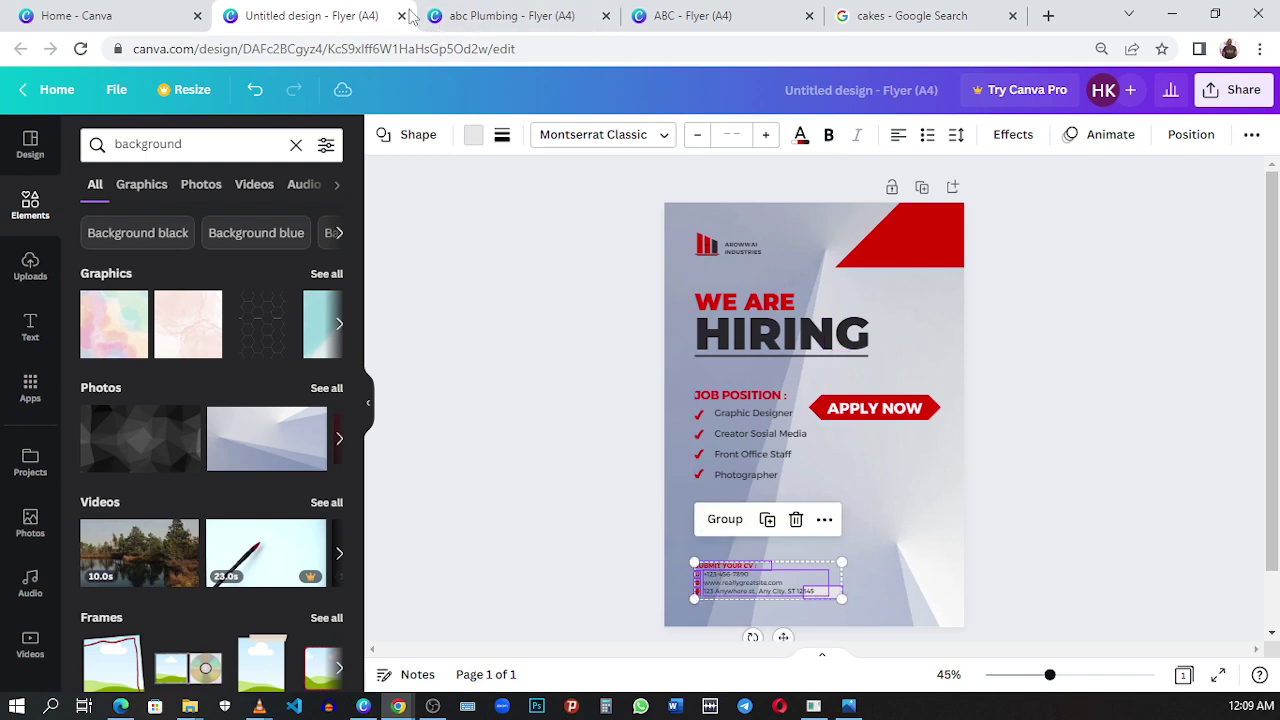
- Check the abc Plumbing layout and fine-tune the contact block, aligning it with the headline's left edge at a spacing of 50 below the job list
left_click(473, 18)
left_click(308, 14)
left_click_drag(737, 582, 735, 570)
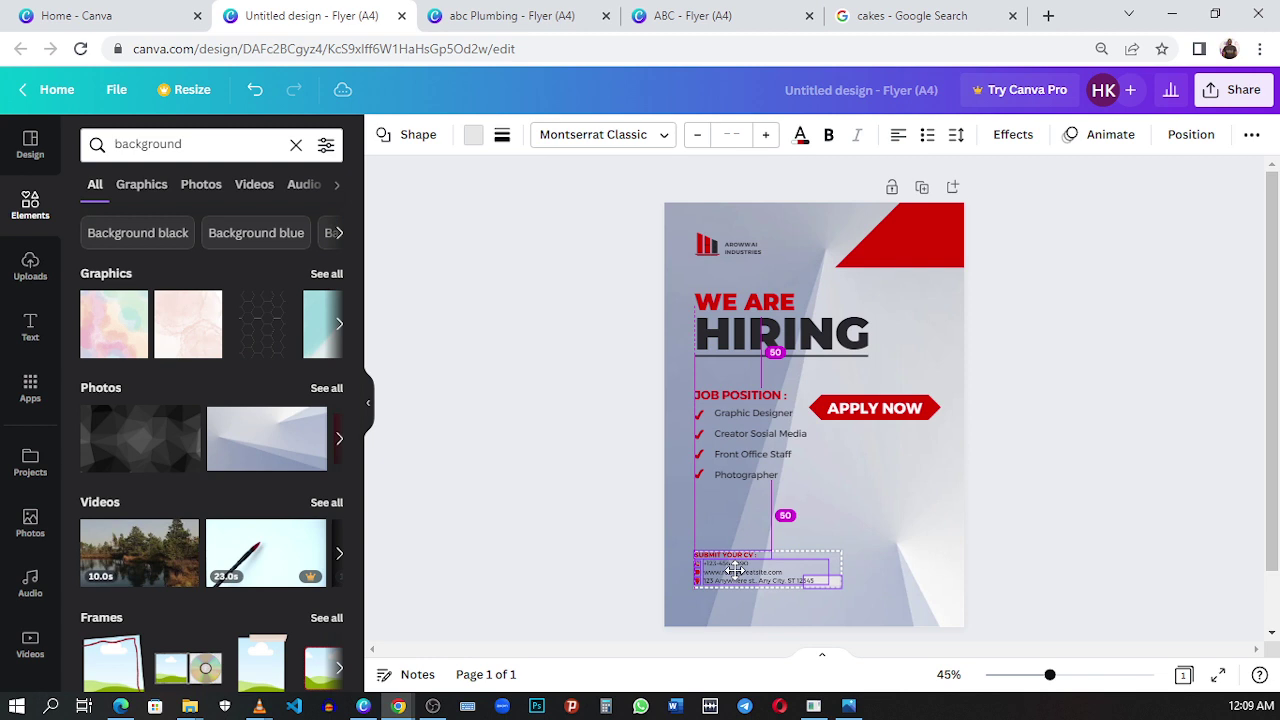
left_click_drag(735, 570, 738, 578)
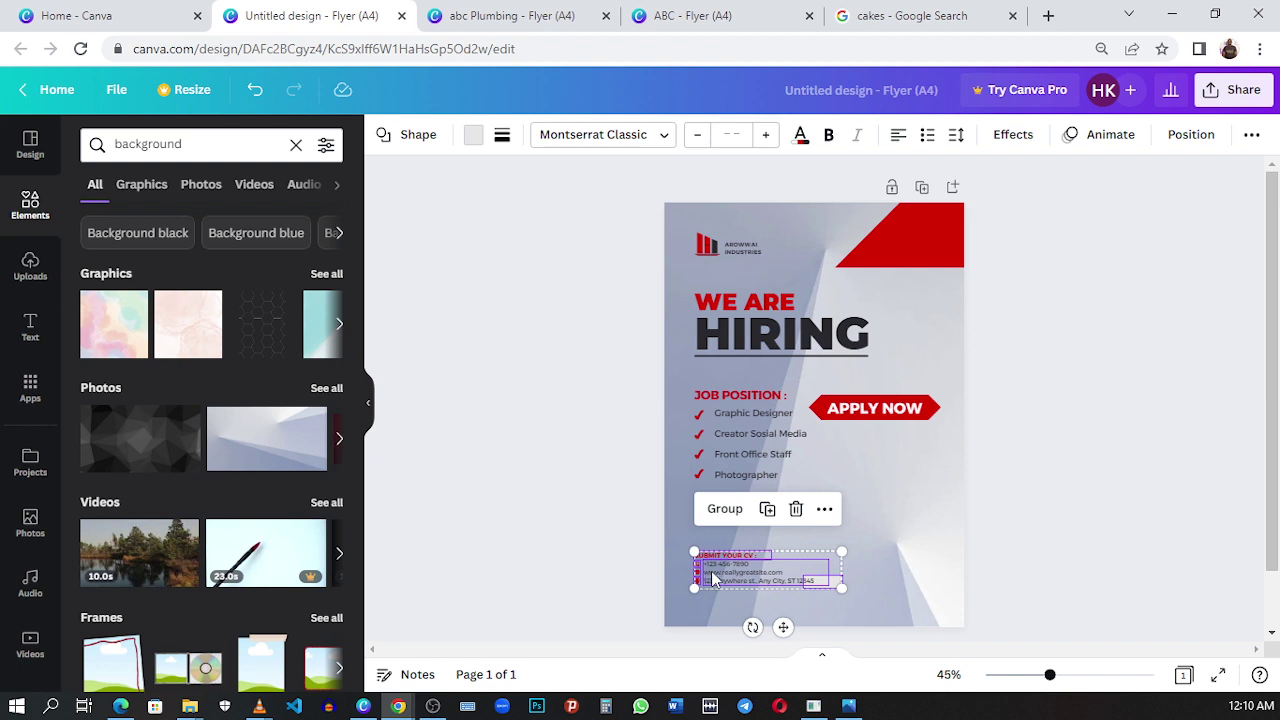
left_click_drag(713, 580, 709, 570)
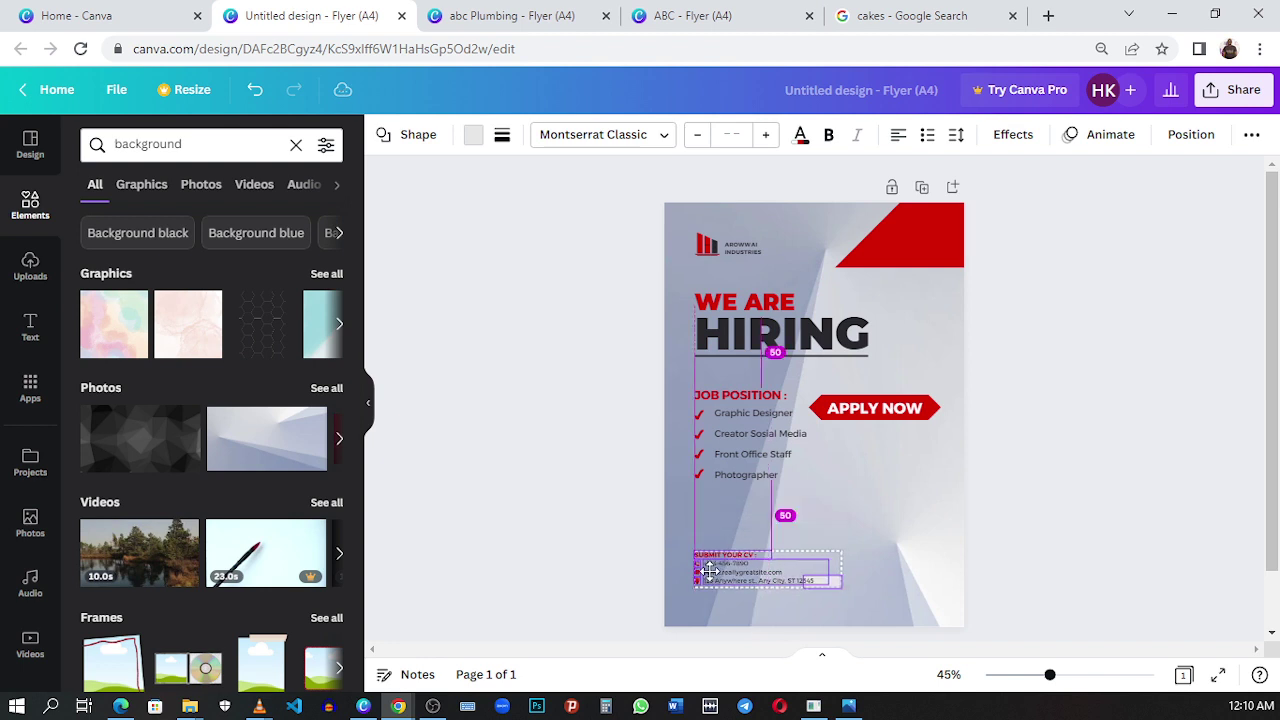
left_click_drag(709, 570, 706, 570)
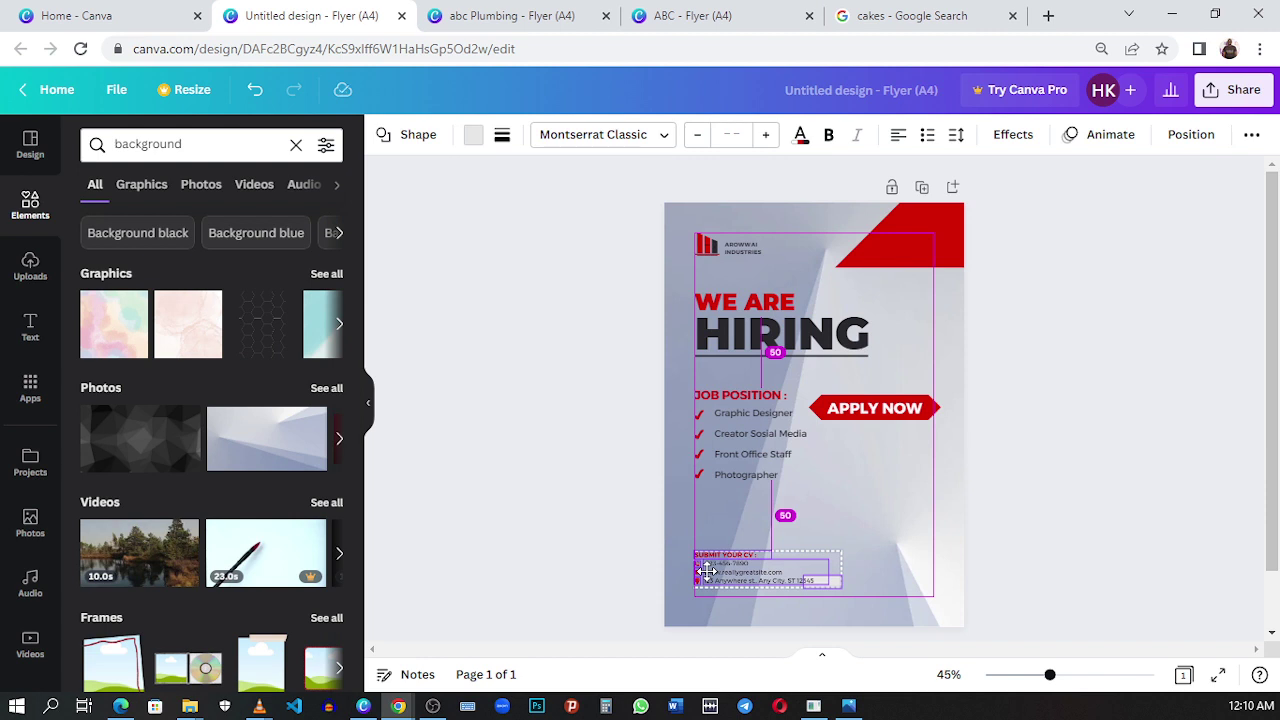
left_click_drag(706, 570, 706, 570)
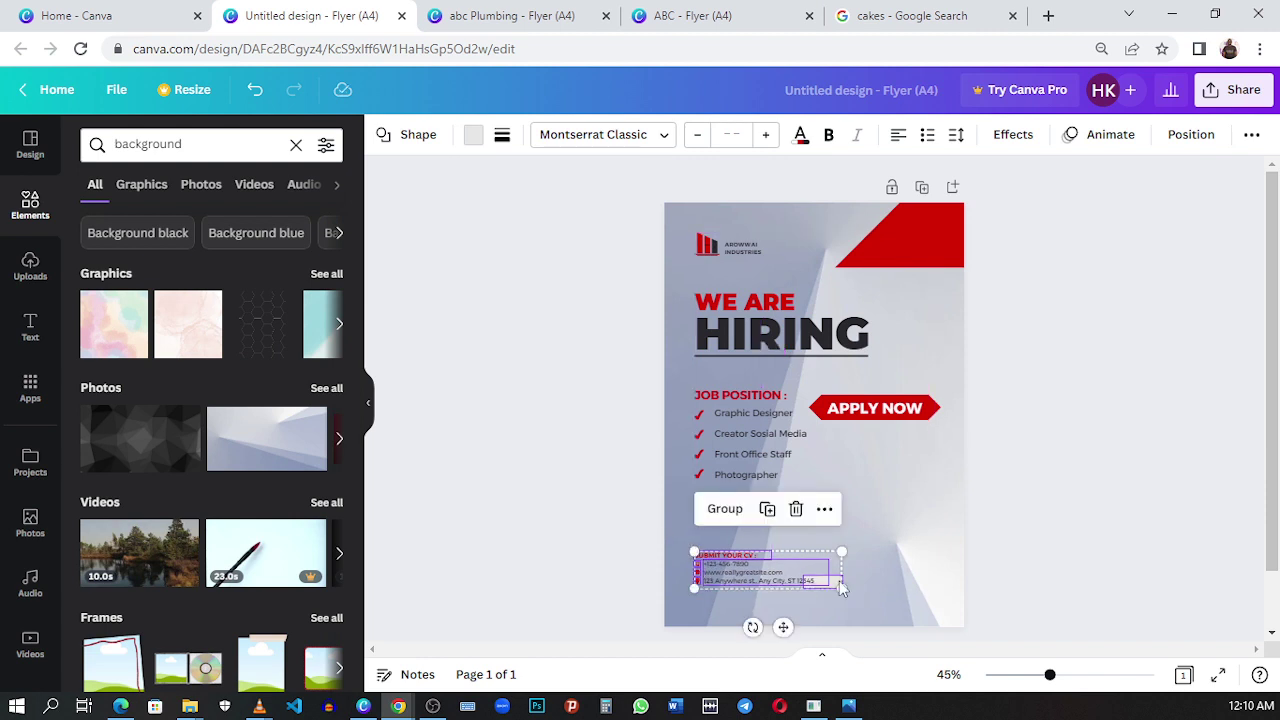
- Move the APPLY NOW banner between the job list and the contact details, and shift the small pale rectangle below the contact details
left_click(898, 408)
left_click_drag(898, 404, 761, 499)
left_click(833, 597)
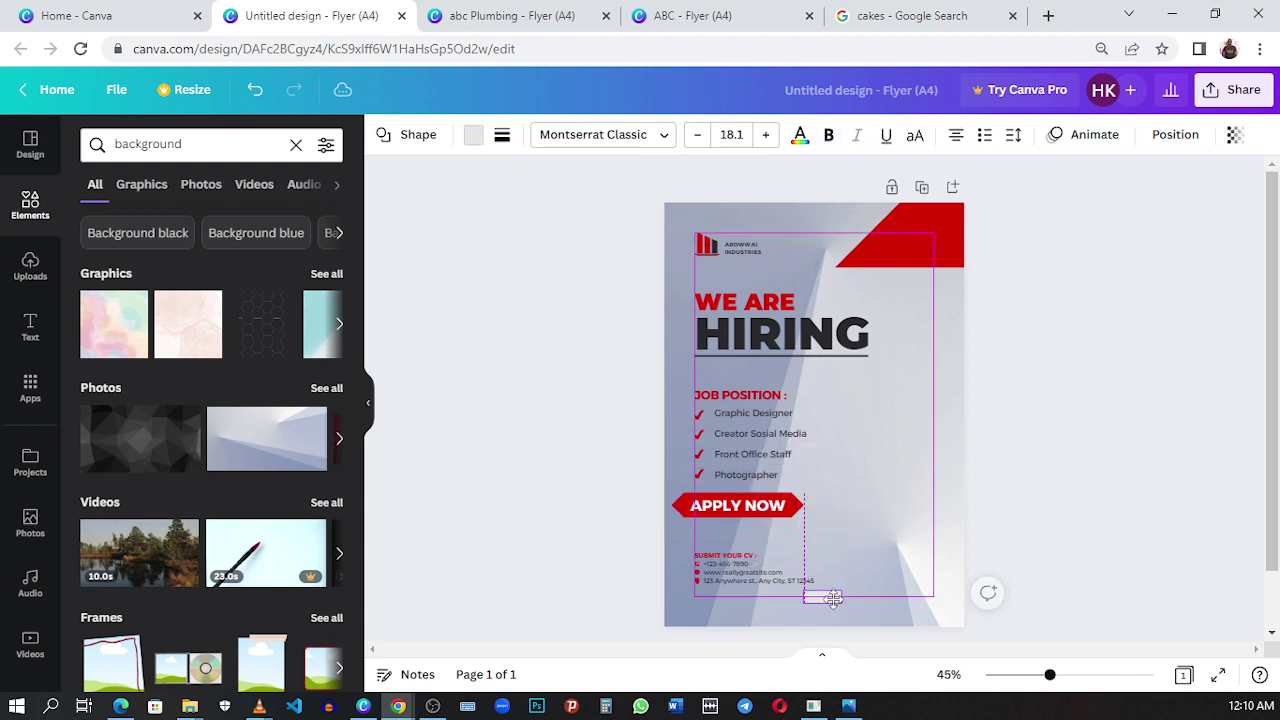
left_click(1046, 446)
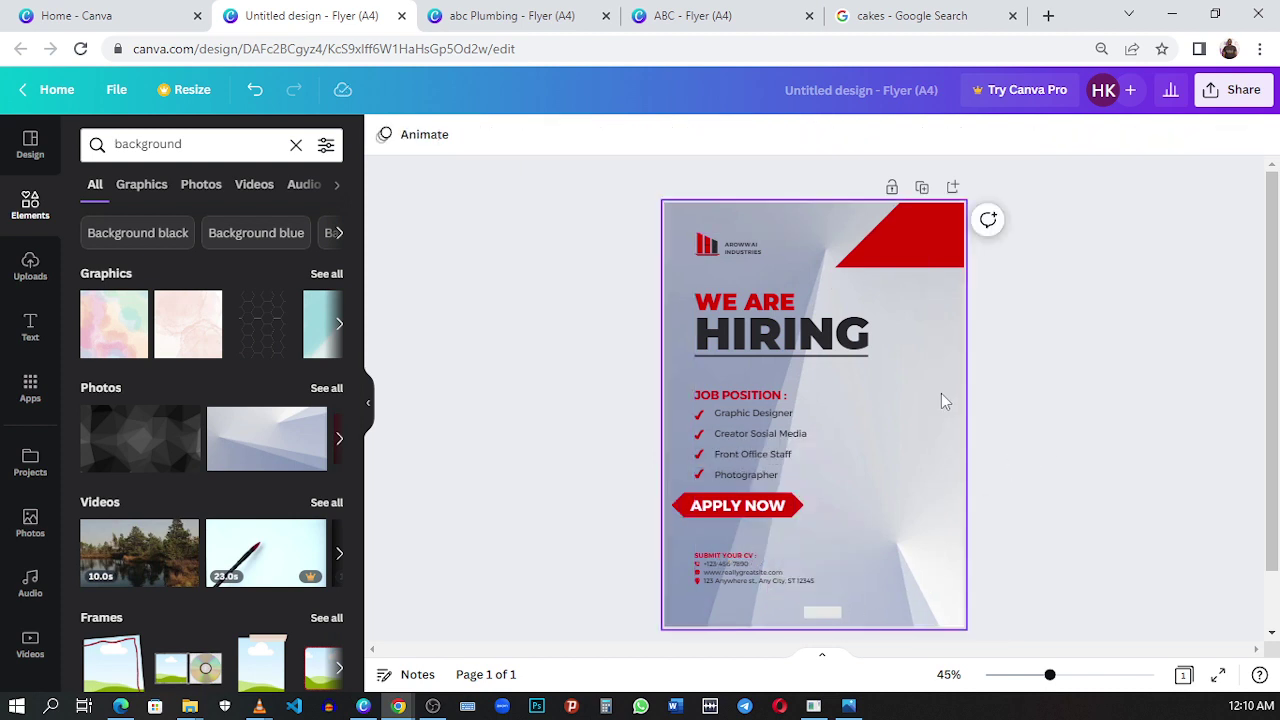
- Consult the abc Plumbing flyer's circular images, then search the elements of the untitled flyer for FRAMES and show all frame results
left_click(471, 18)
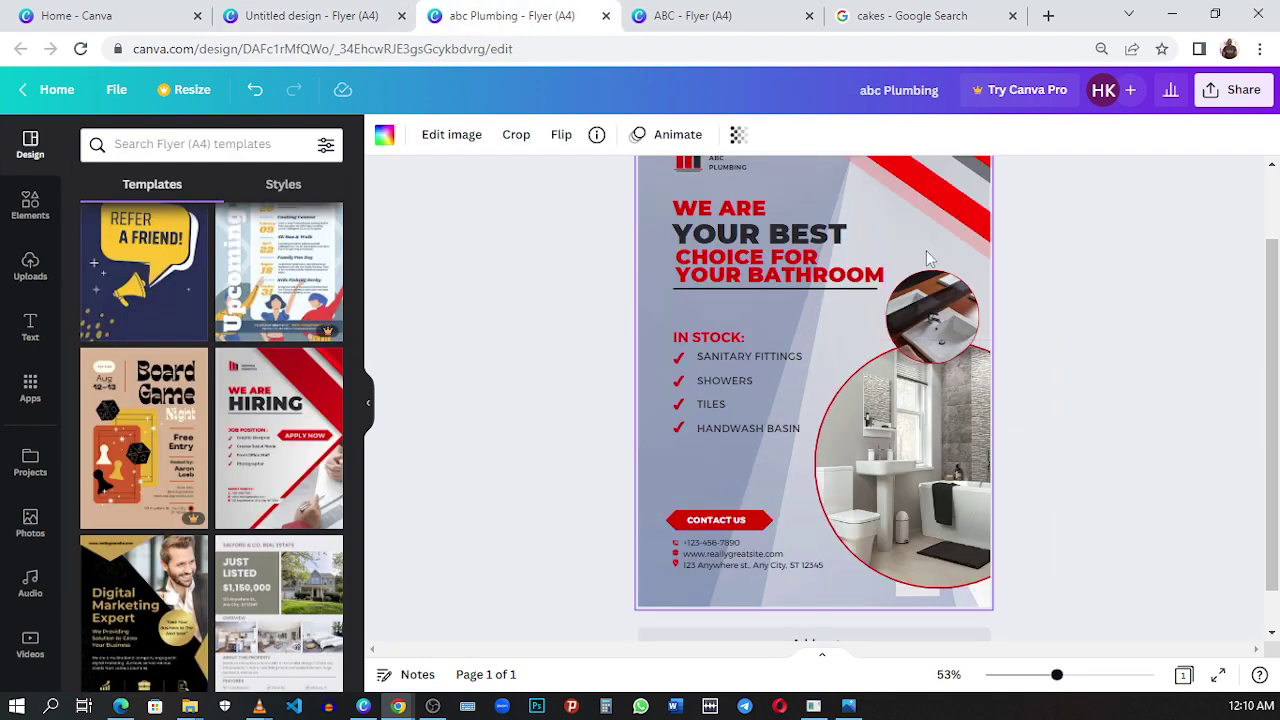
left_click(348, 10)
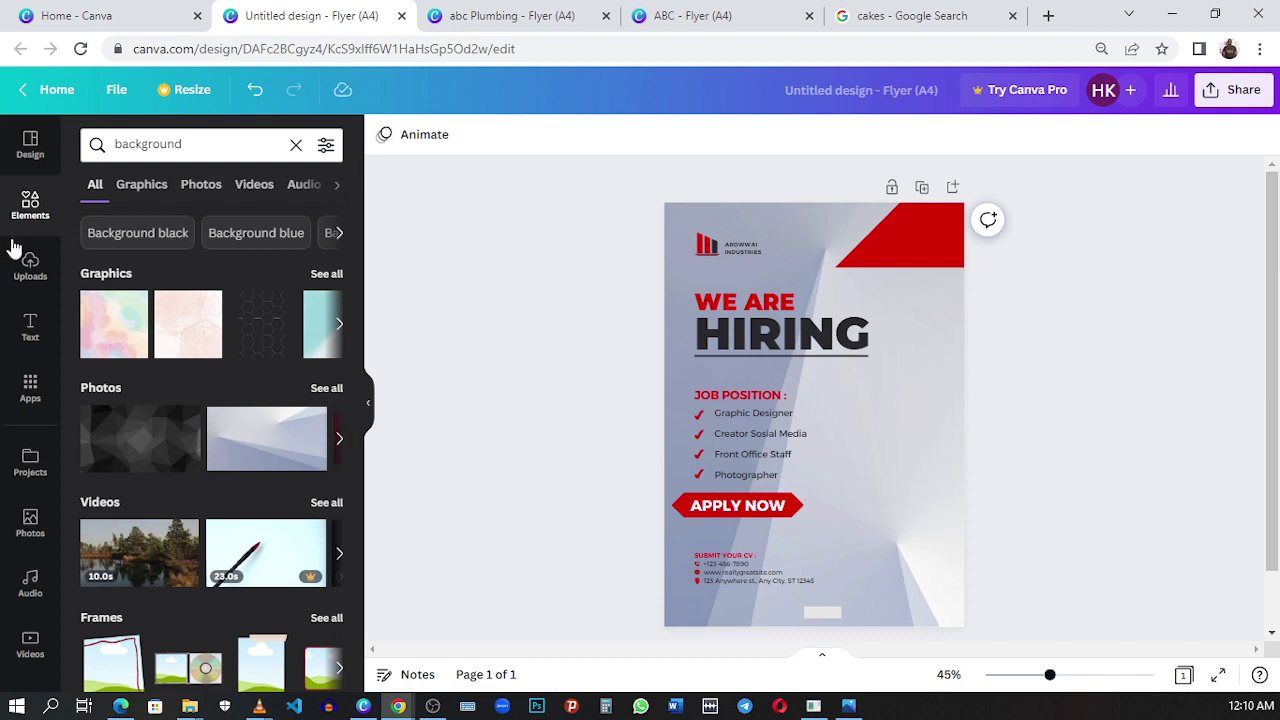
left_click(30, 207)
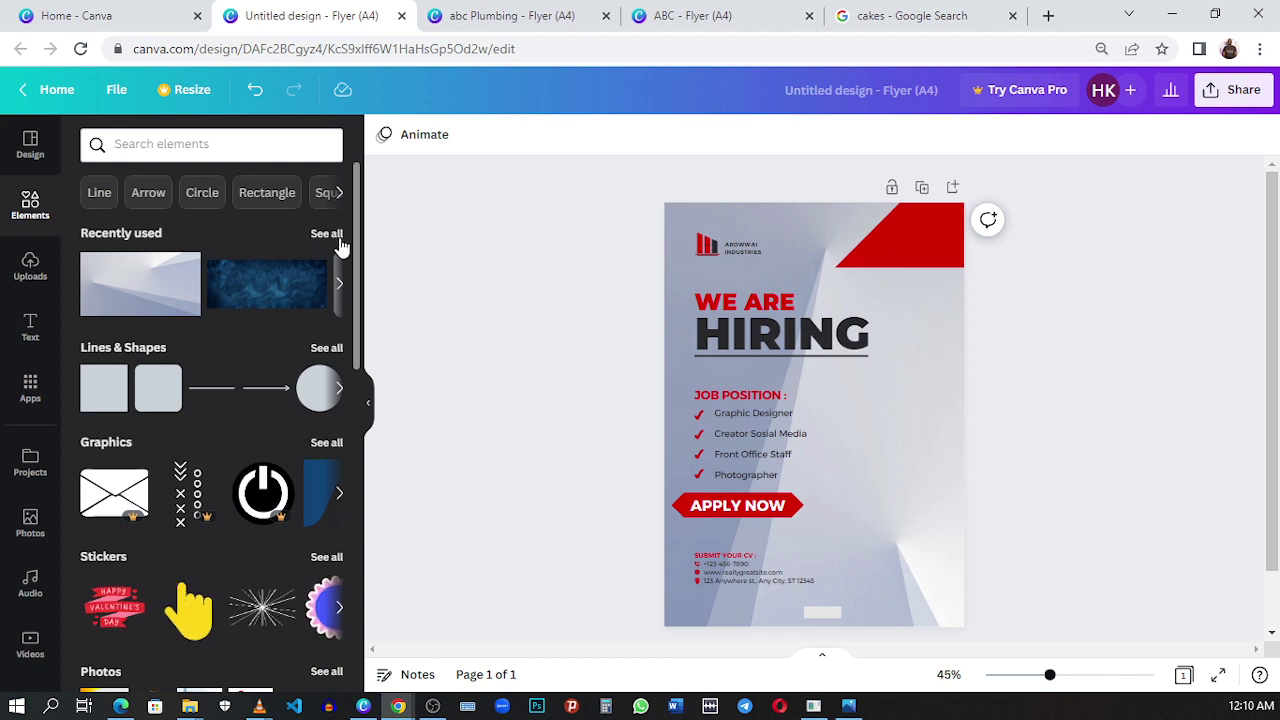
left_click(135, 144)
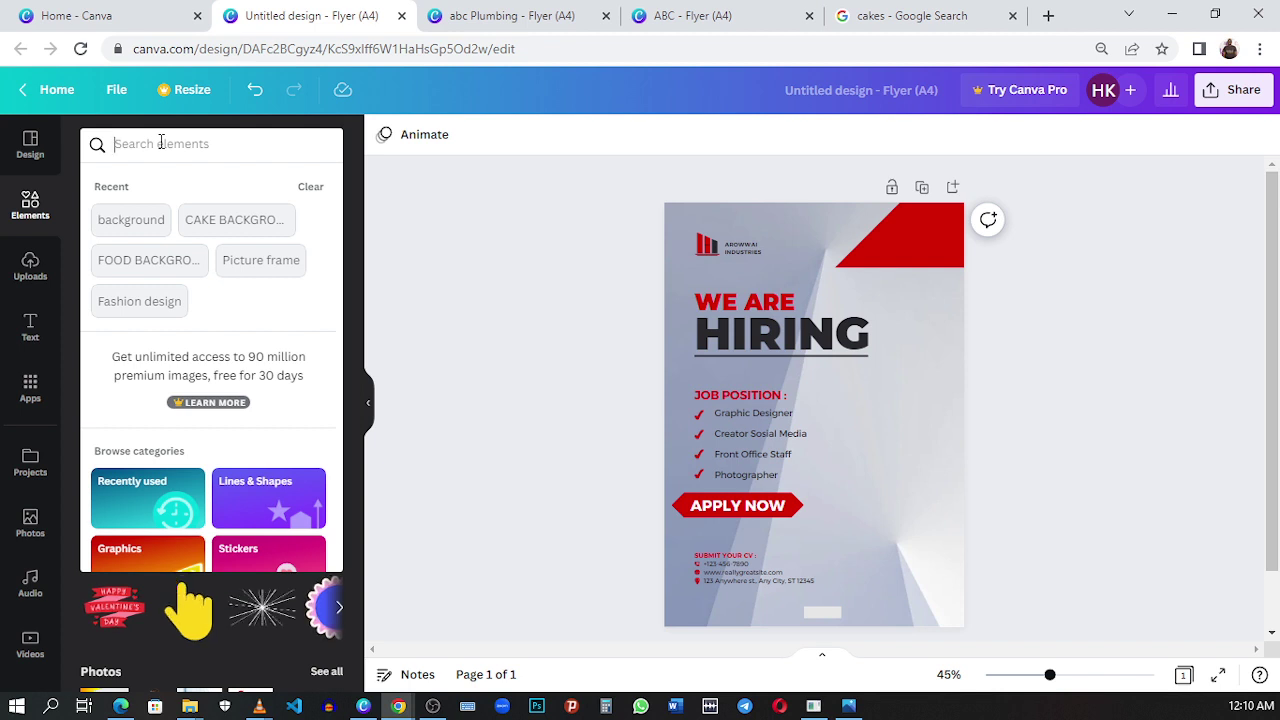
type("FRAM")
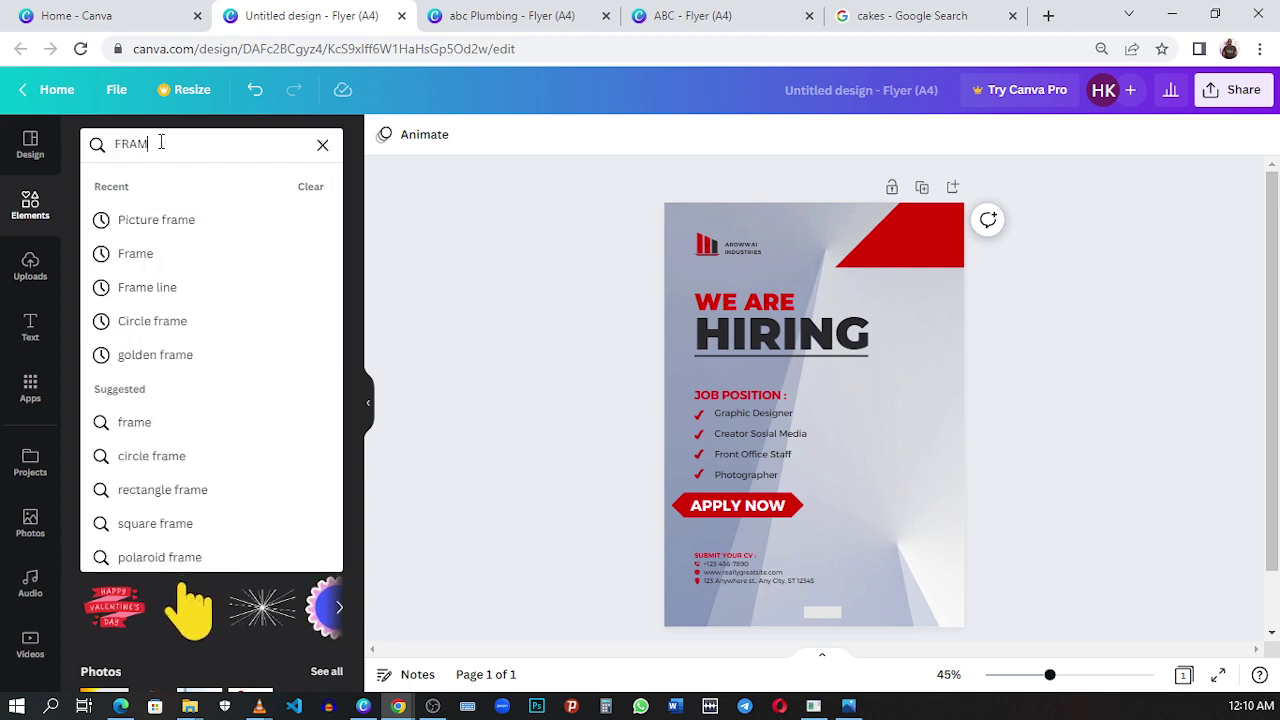
type("ES")
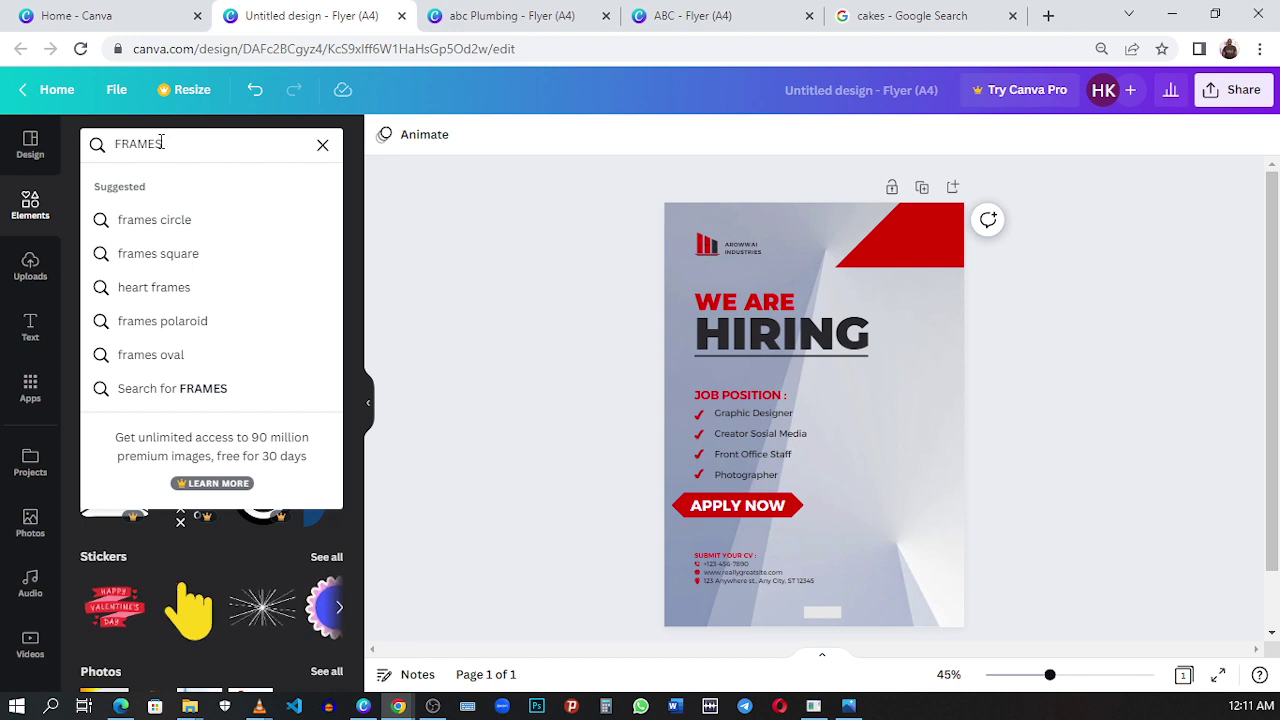
key("Return")
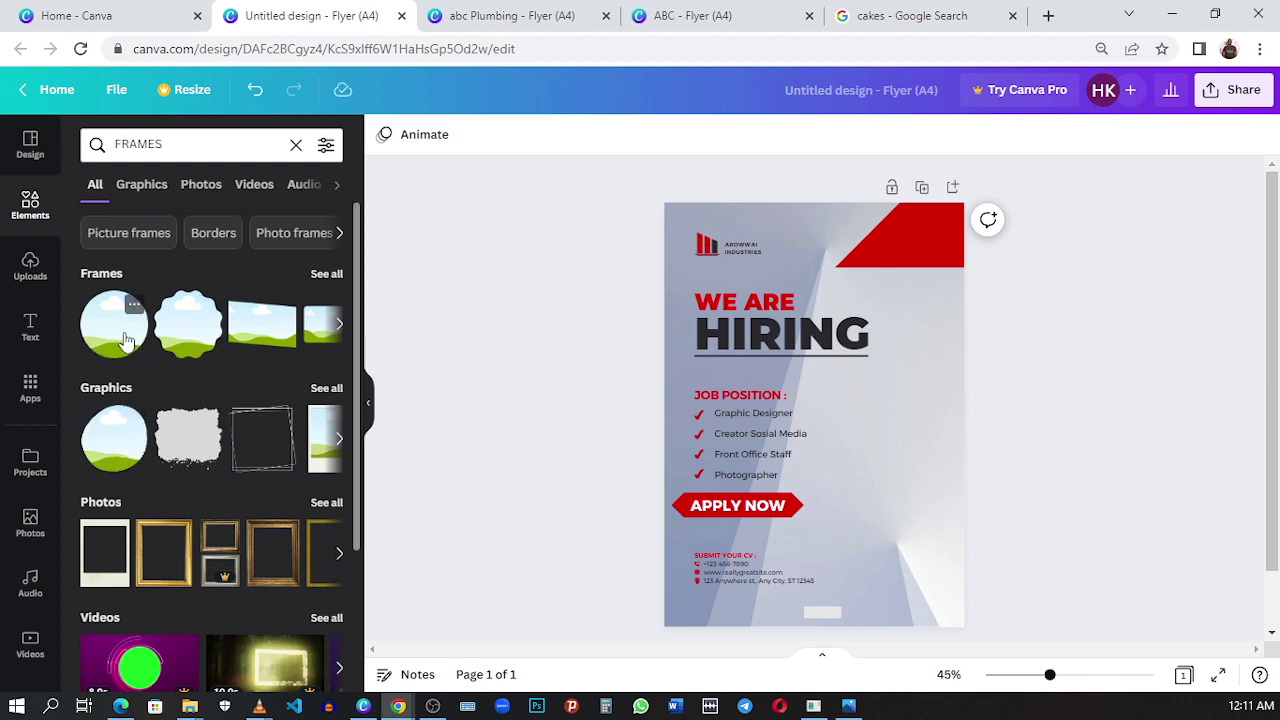
left_click(330, 275)
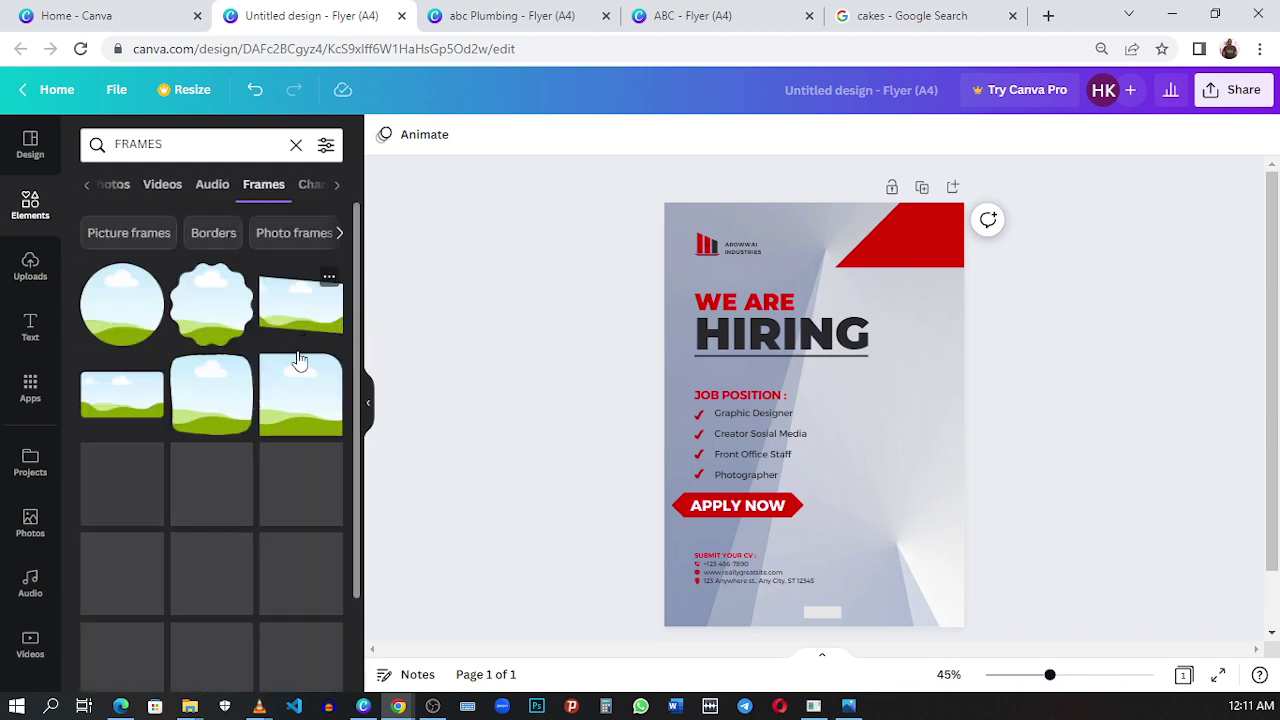
- Add a plain circular frame beside the job list and compare it with the circular images in the abc Plumbing flyer
left_click(114, 329)
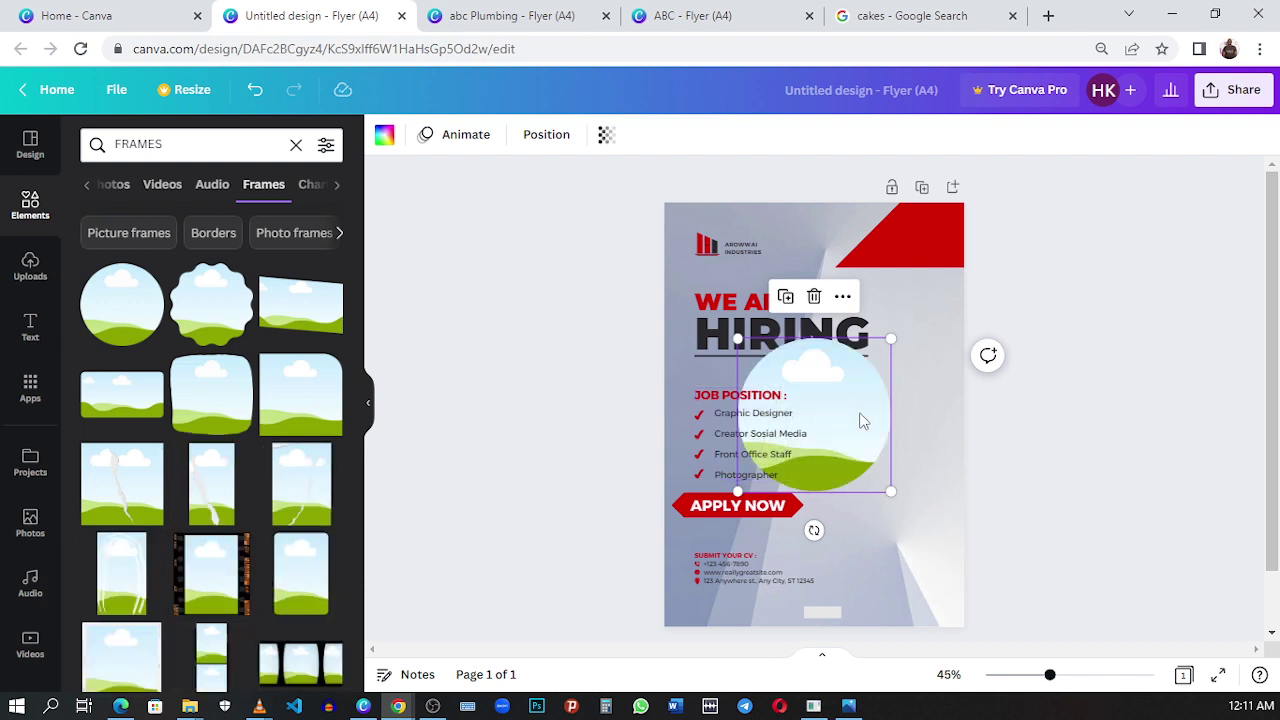
left_click_drag(862, 420, 914, 471)
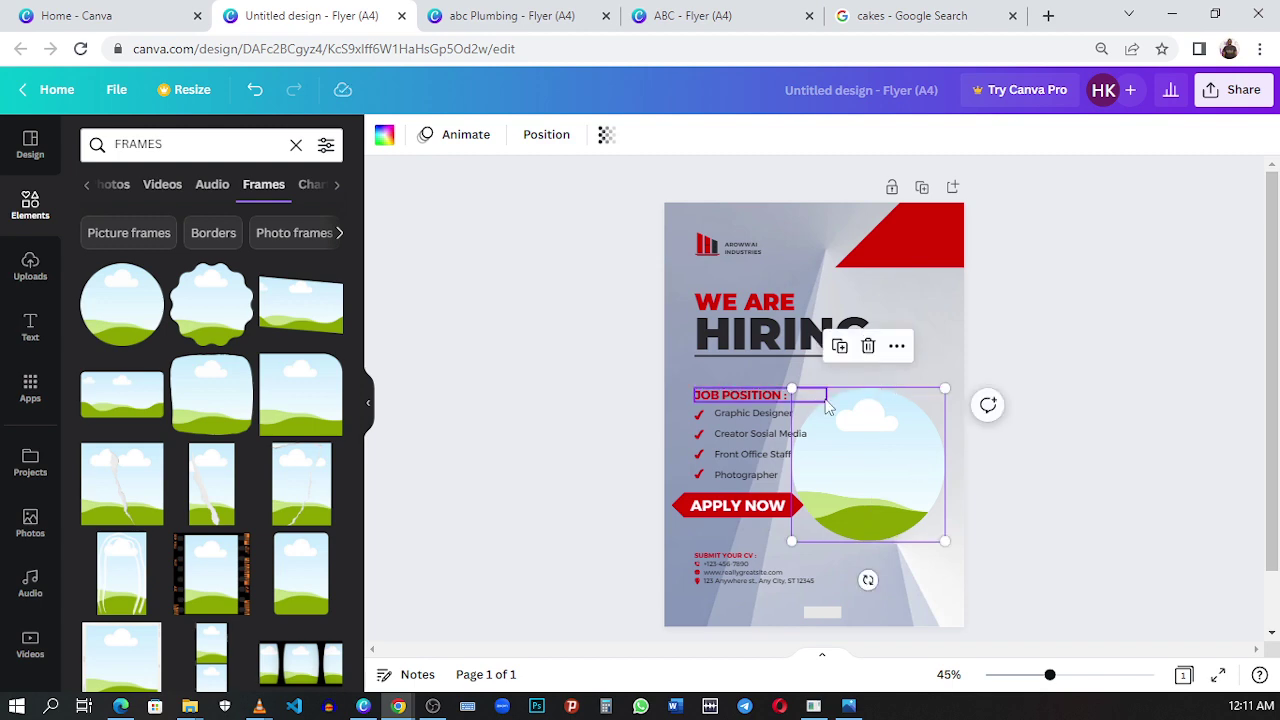
key("ctrl+Tab")
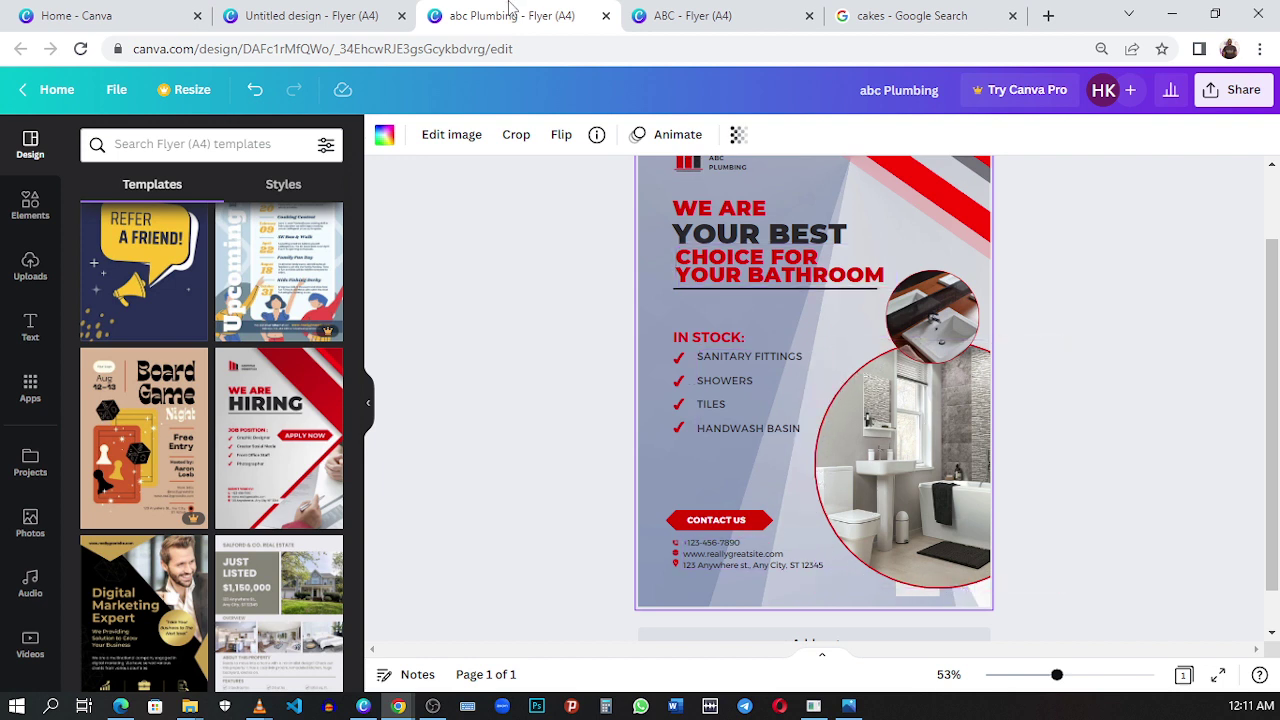
left_click(290, 18)
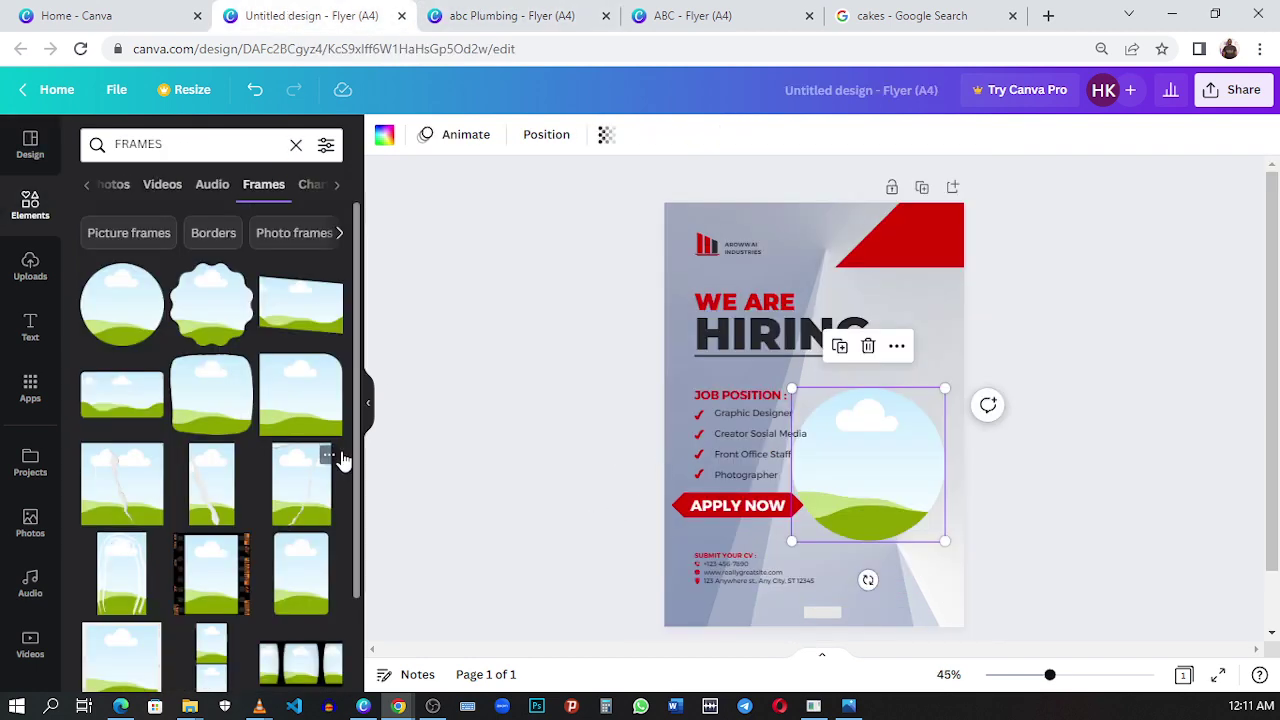
- Find a circular frame with a thin outline further down the frame results and insert it in place of the plain circular frame
scroll(200, 428, "down", 2)
scroll(200, 428, "down", 3)
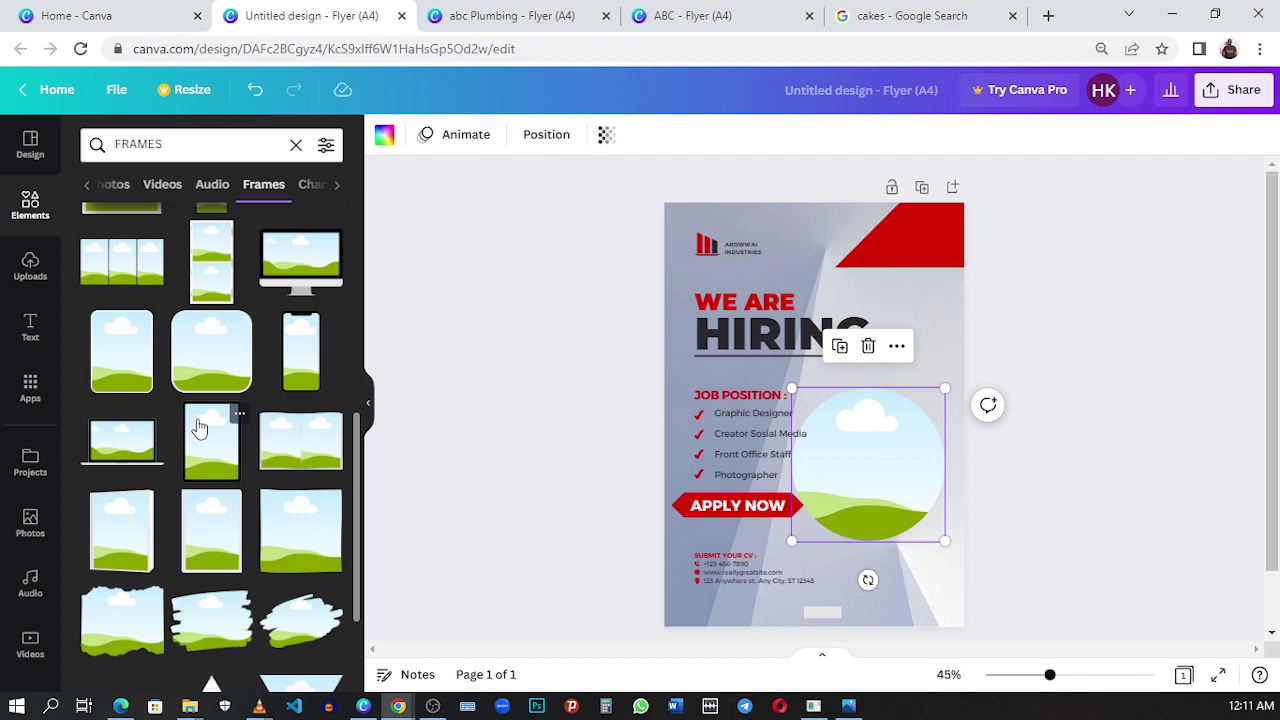
scroll(199, 427, "down", 6)
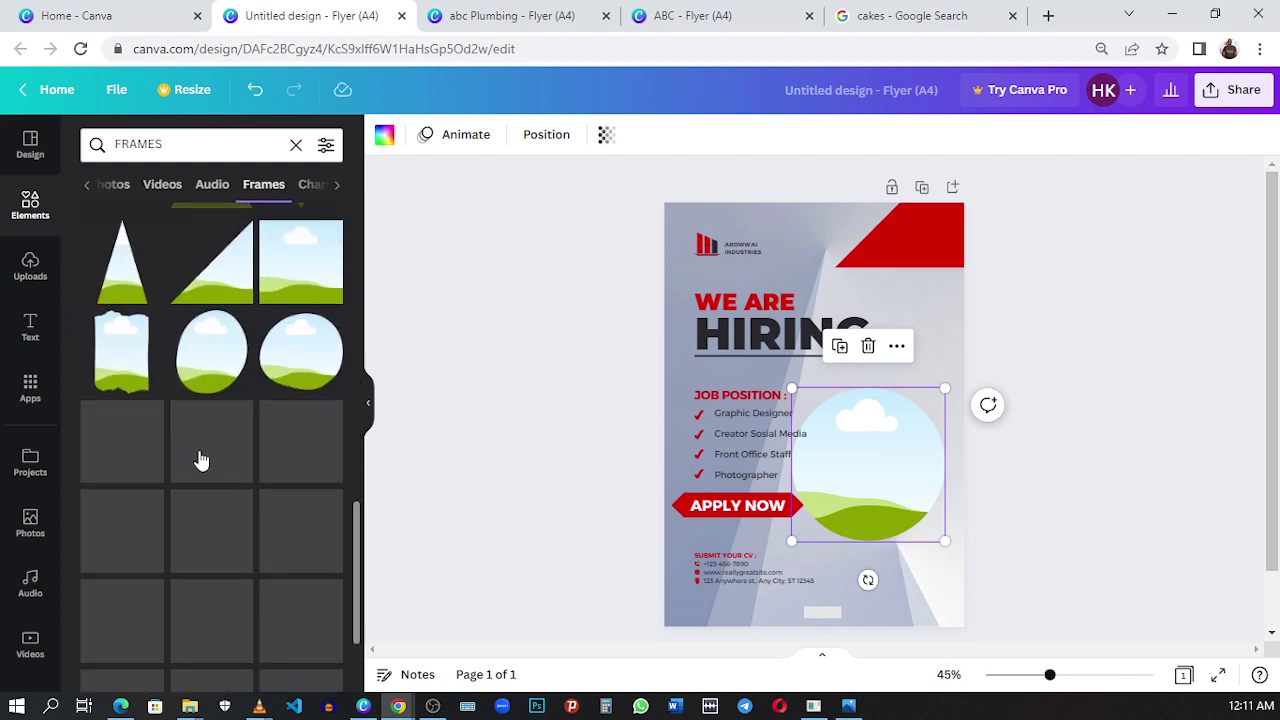
scroll(201, 460, "down", 5)
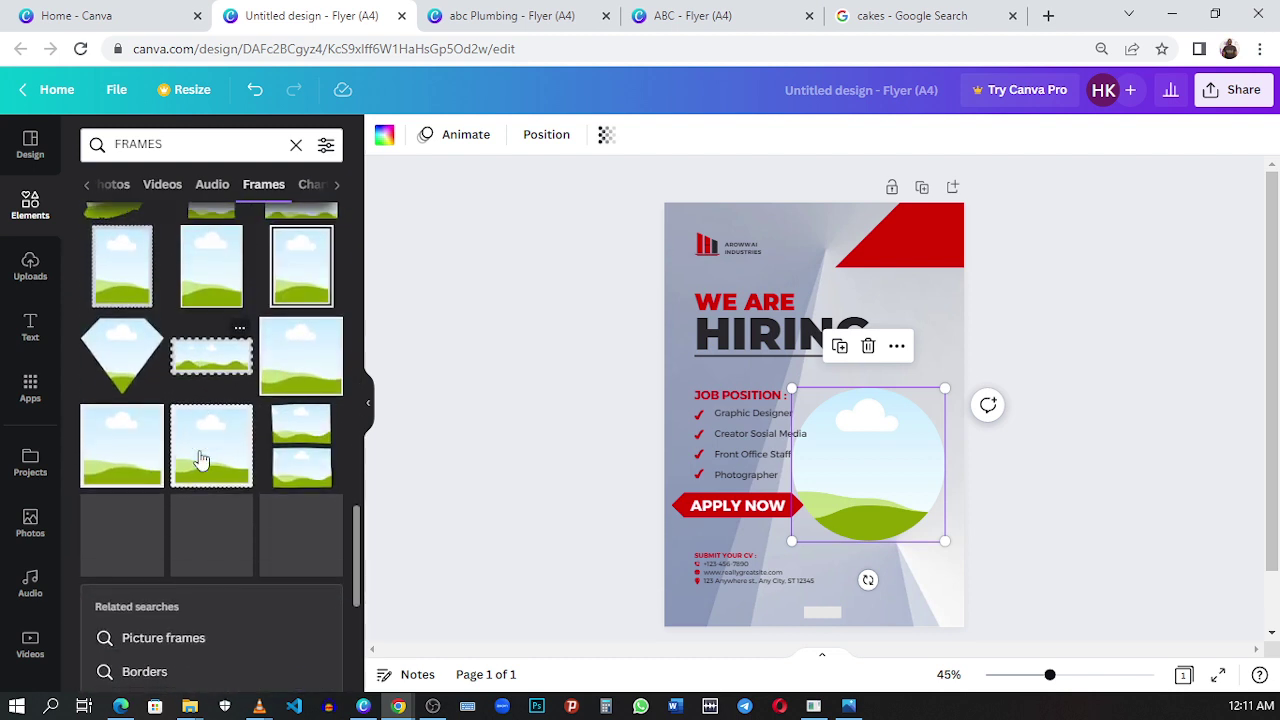
scroll(201, 460, "down", 4)
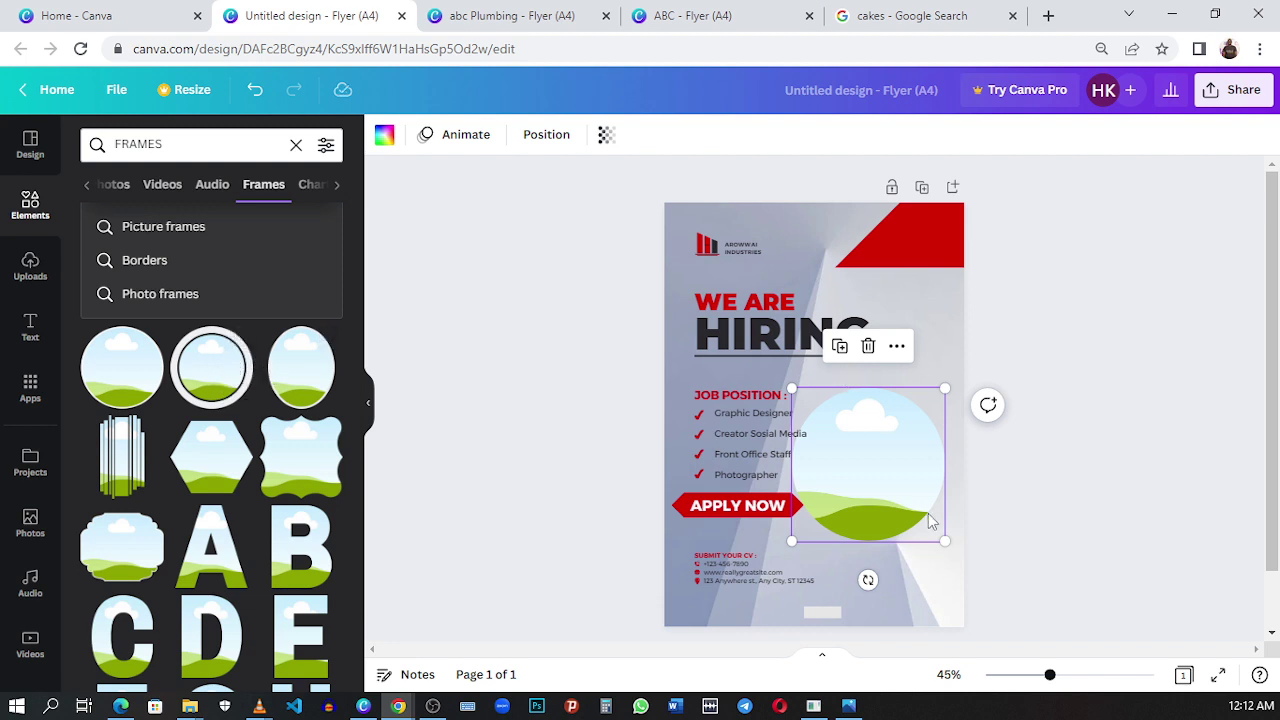
left_click(868, 346)
left_click(211, 367)
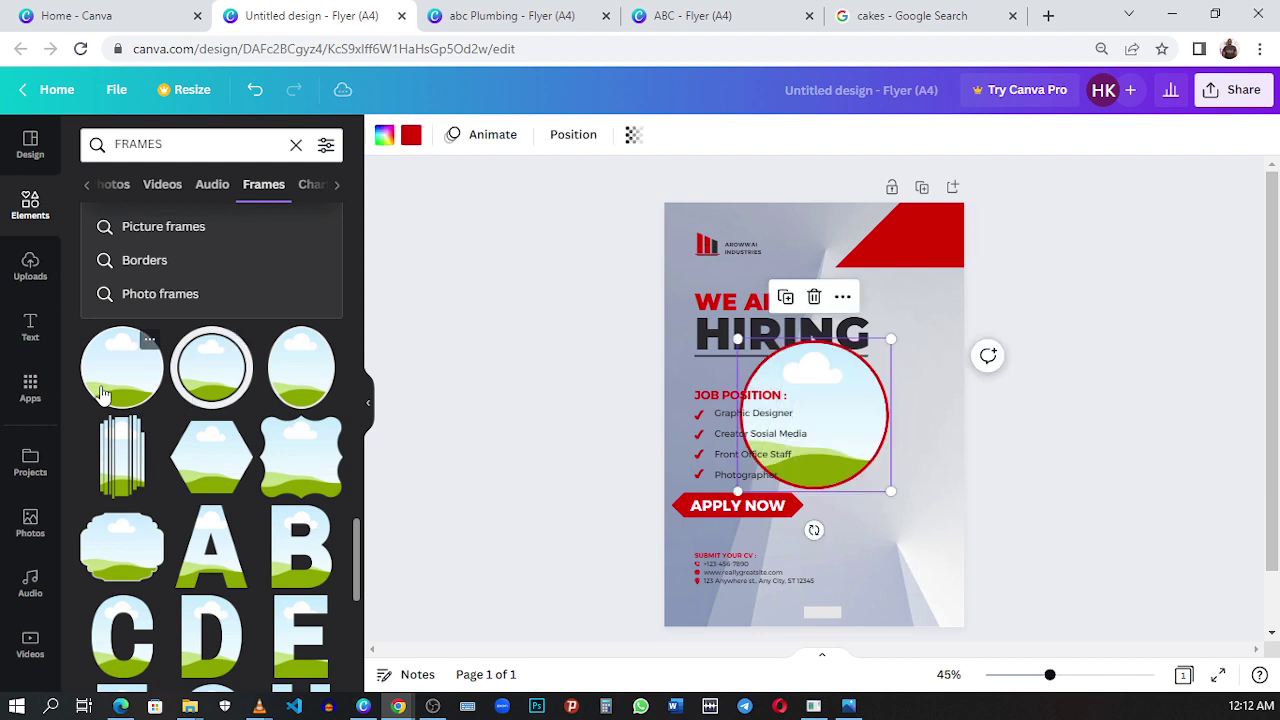
- Move the outlined circular frame beside the job list and enlarge it past the page's right edge, following the abc Plumbing flyer
left_click_drag(852, 450, 919, 515)
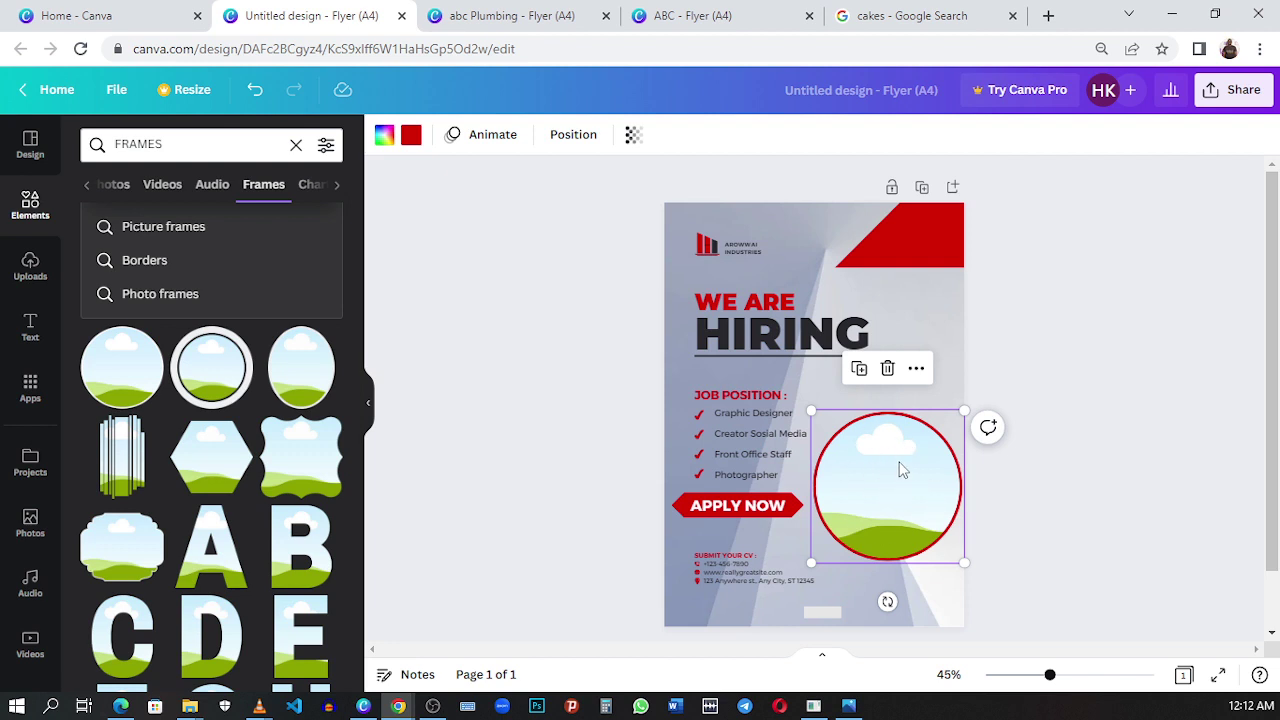
left_click_drag(965, 410, 990, 385)
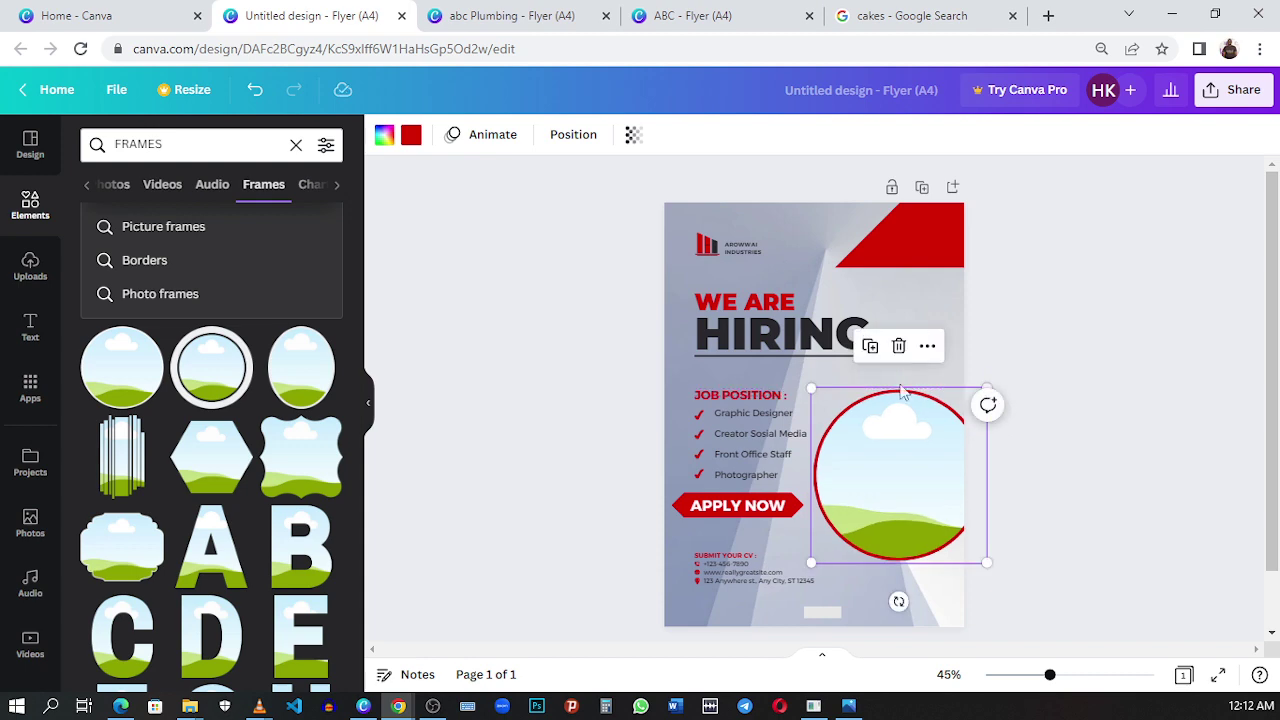
left_click(507, 16)
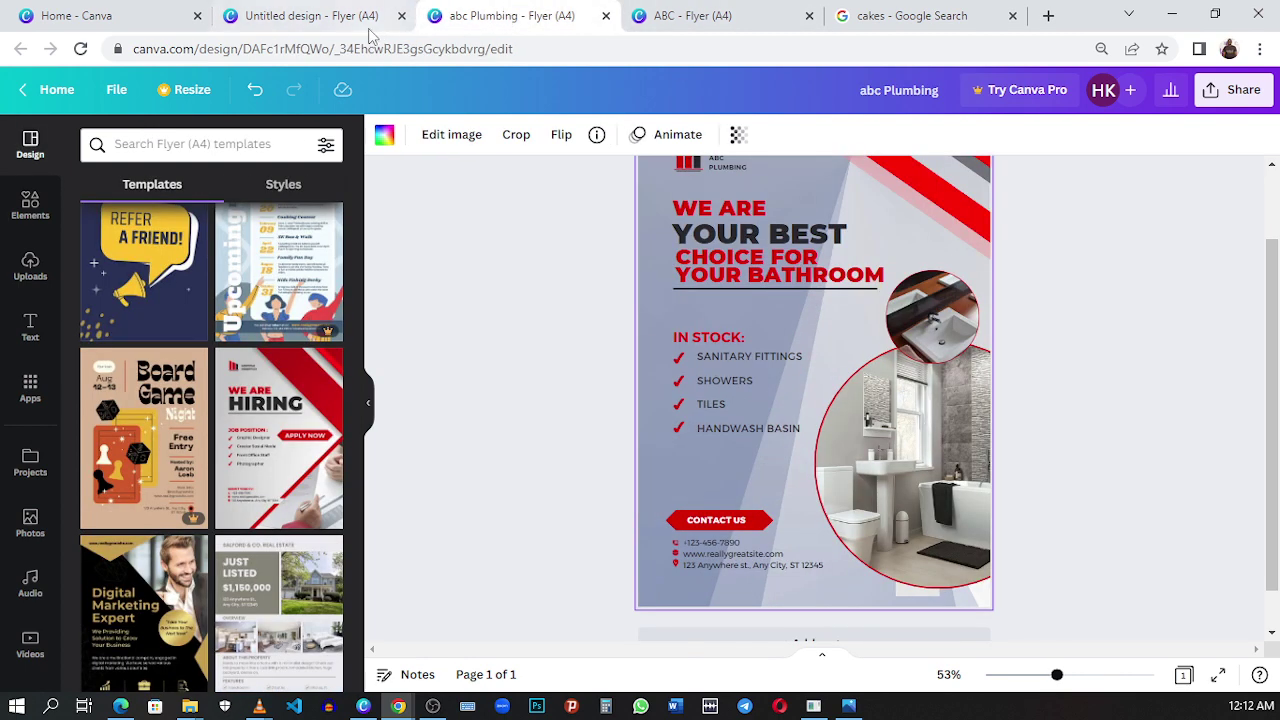
left_click(310, 18)
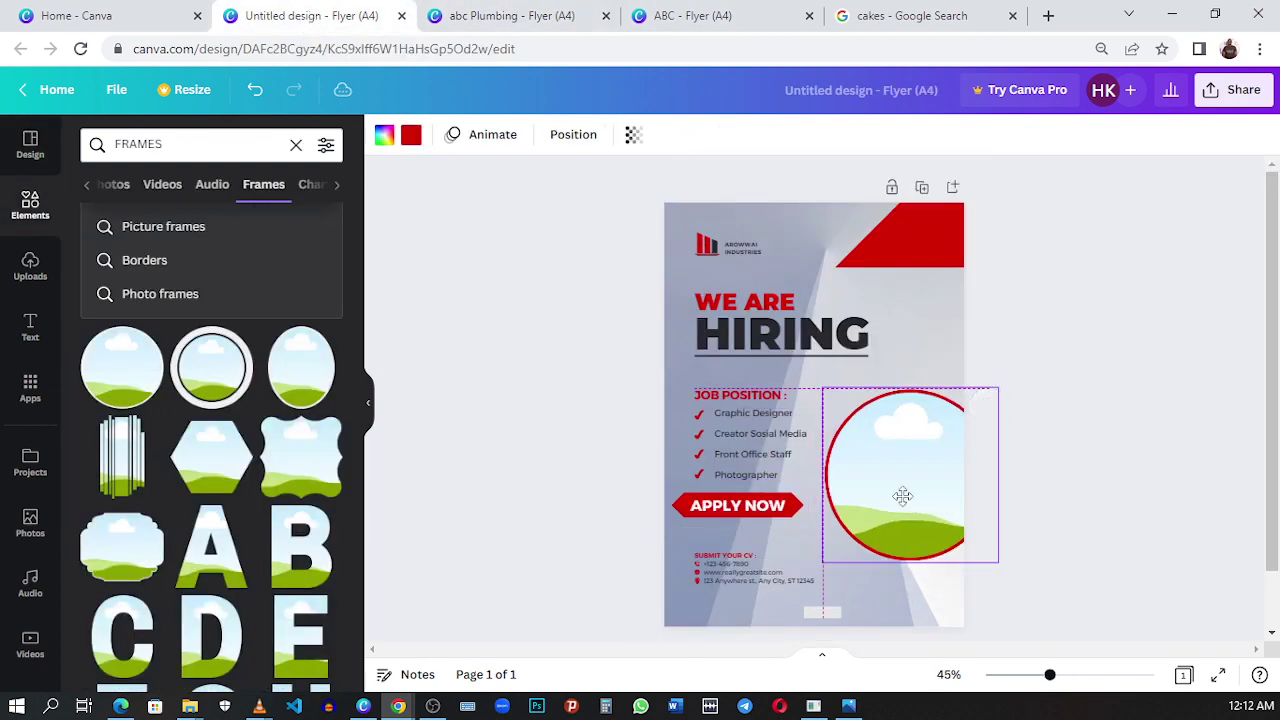
left_click_drag(811, 389, 816, 385)
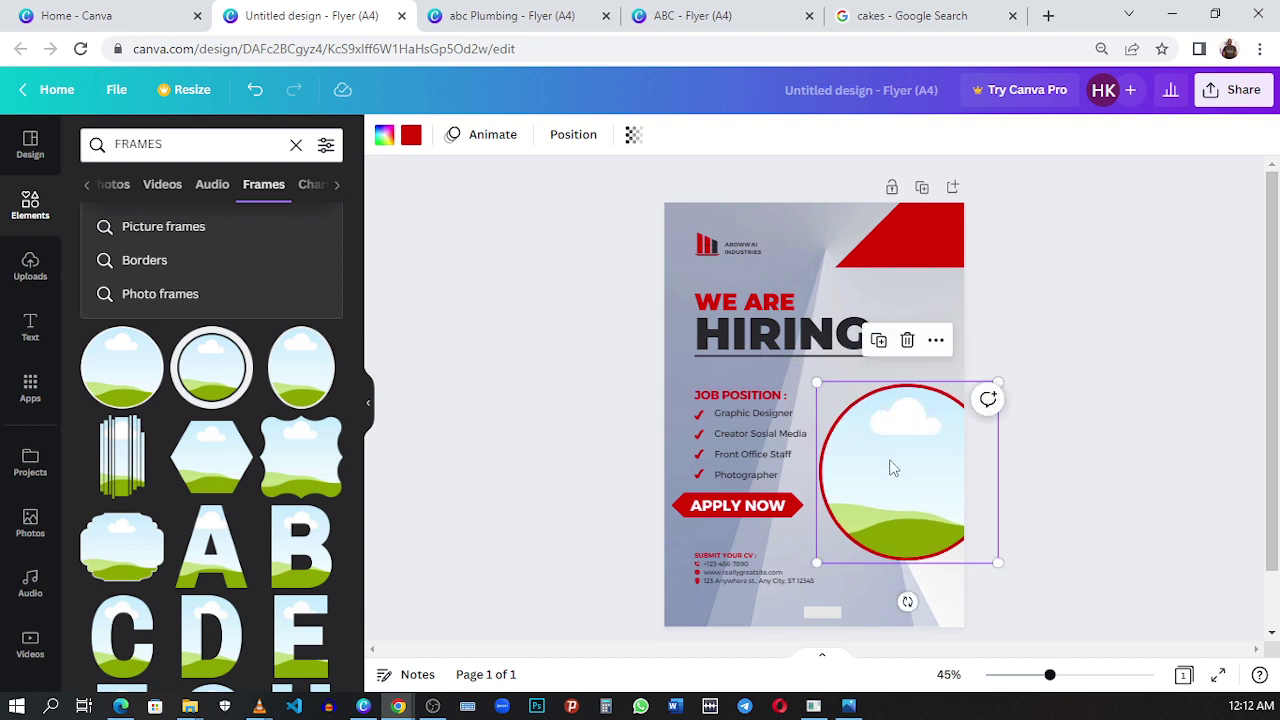
left_click_drag(891, 463, 887, 476)
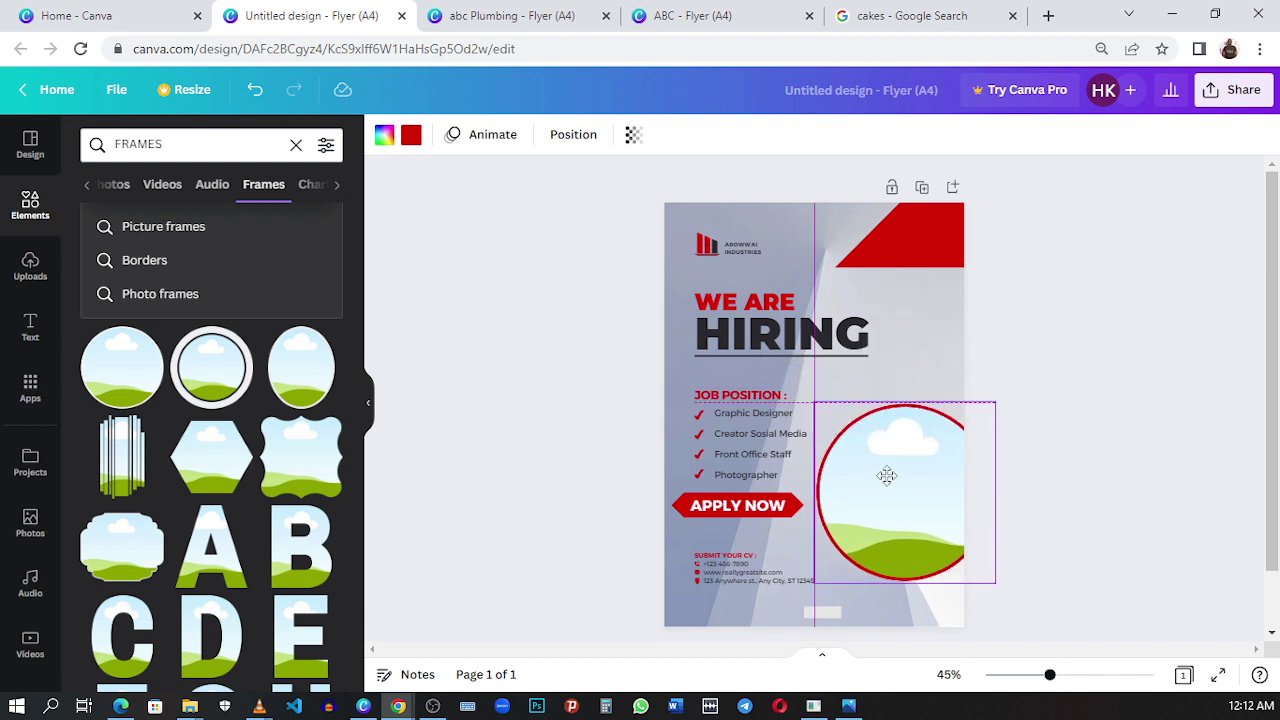
left_click_drag(887, 476, 887, 478)
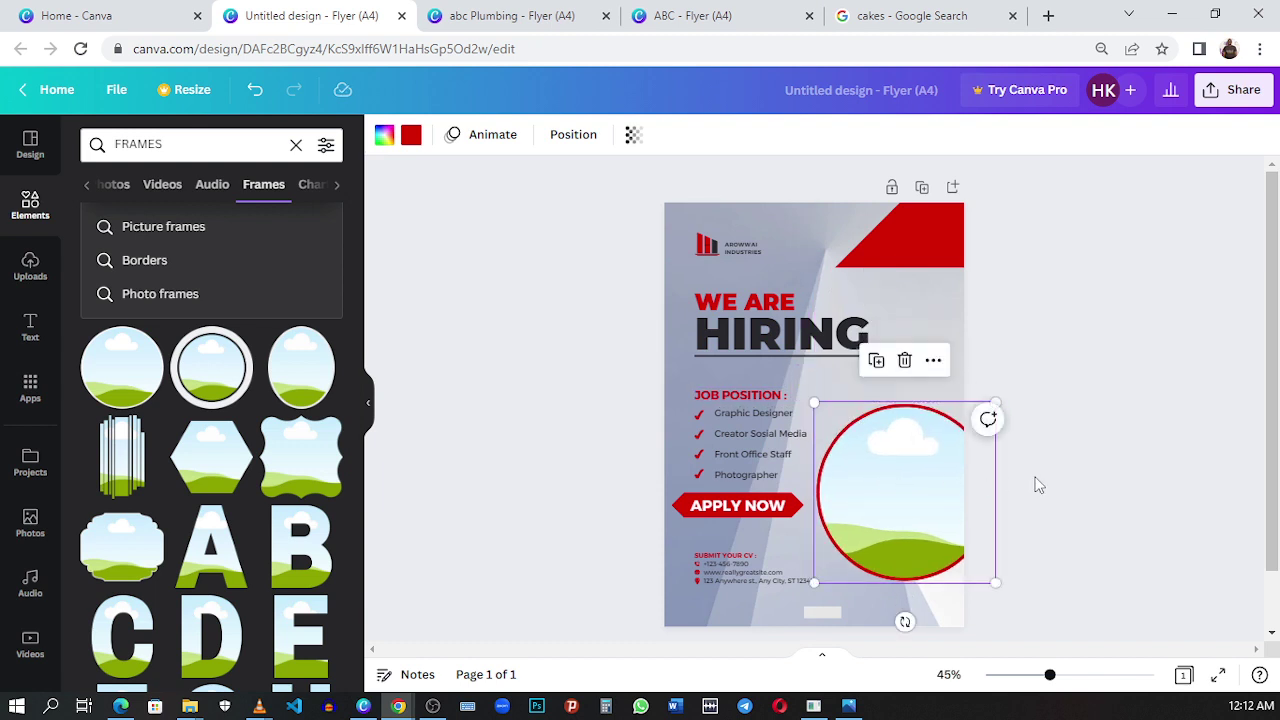
left_click(1044, 545)
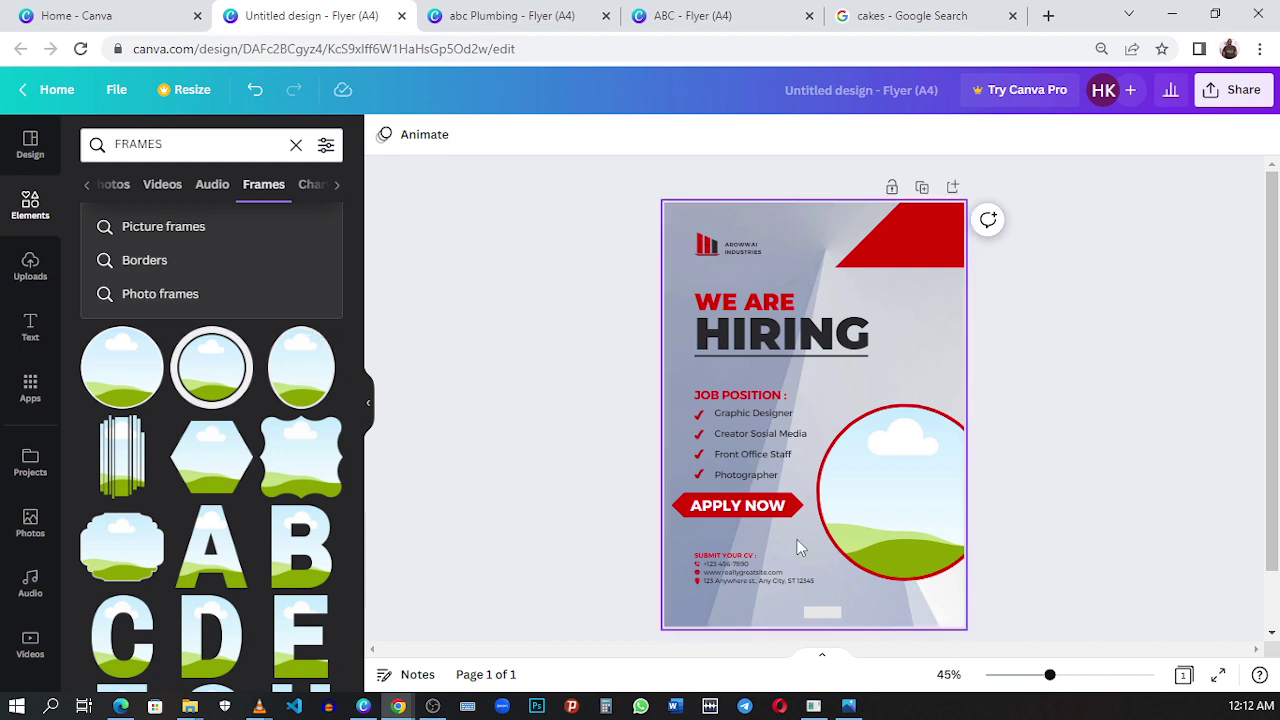
- Duplicate the large circular frame, shrink the copy to a small circle overlapping its upper edge, and compare with the abc Plumbing flyer
left_click(889, 513)
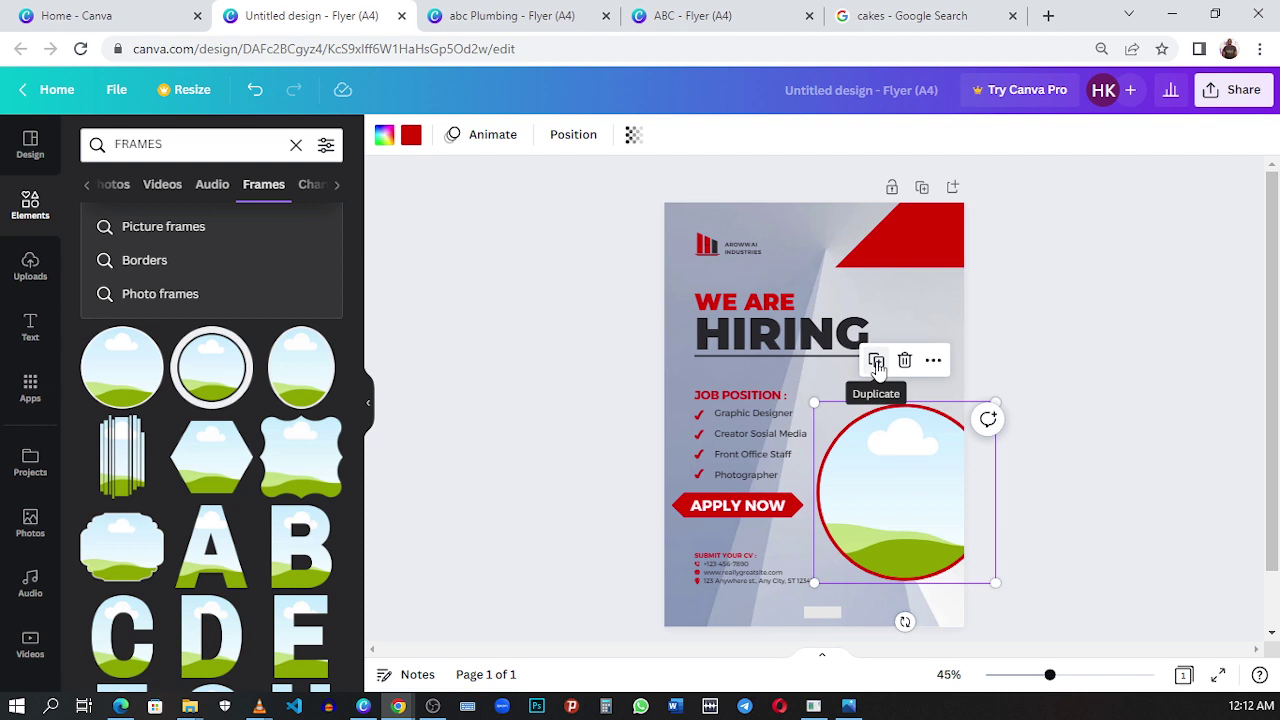
left_click(876, 366)
left_click_drag(889, 520, 913, 505)
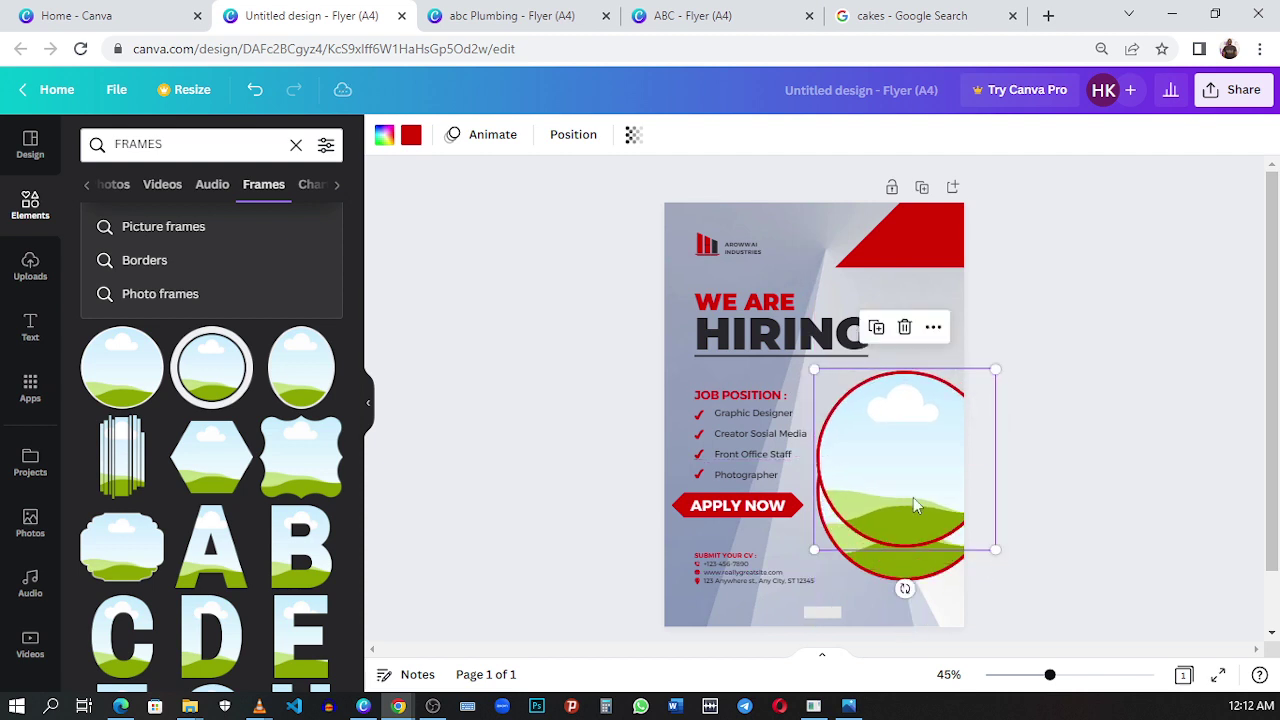
left_click_drag(994, 549, 909, 381)
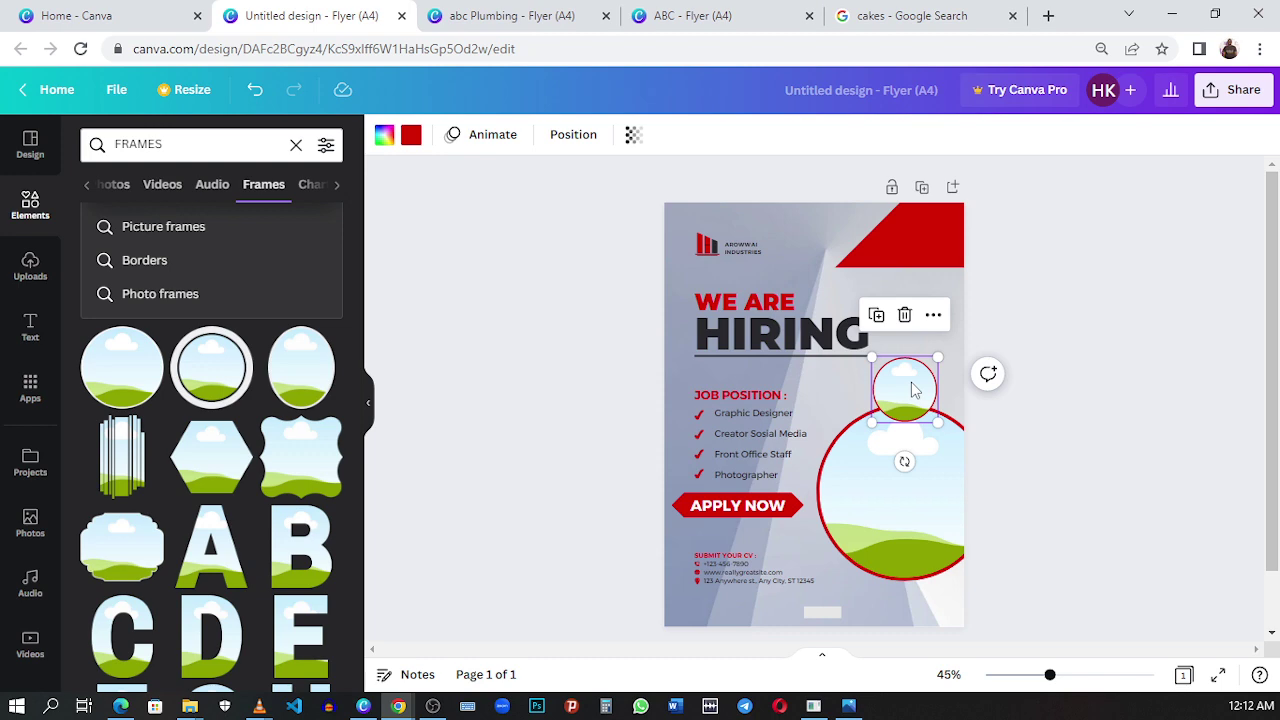
left_click(458, 16)
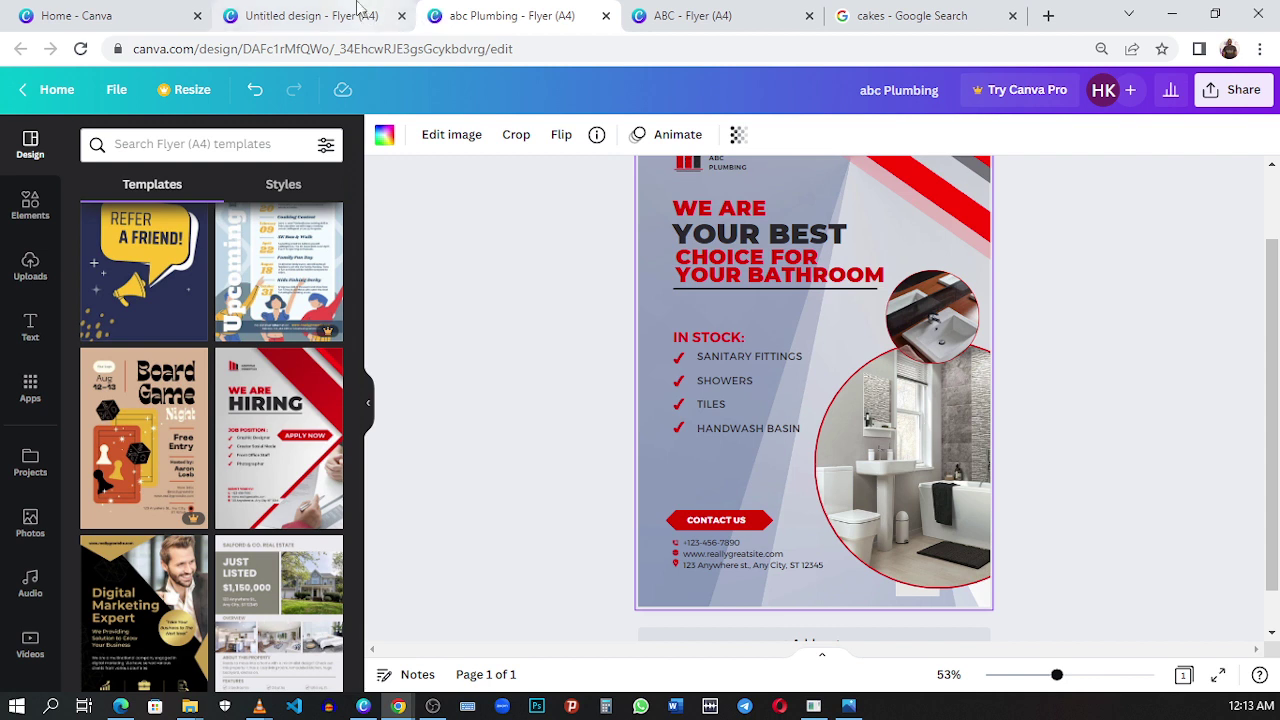
left_click(322, 14)
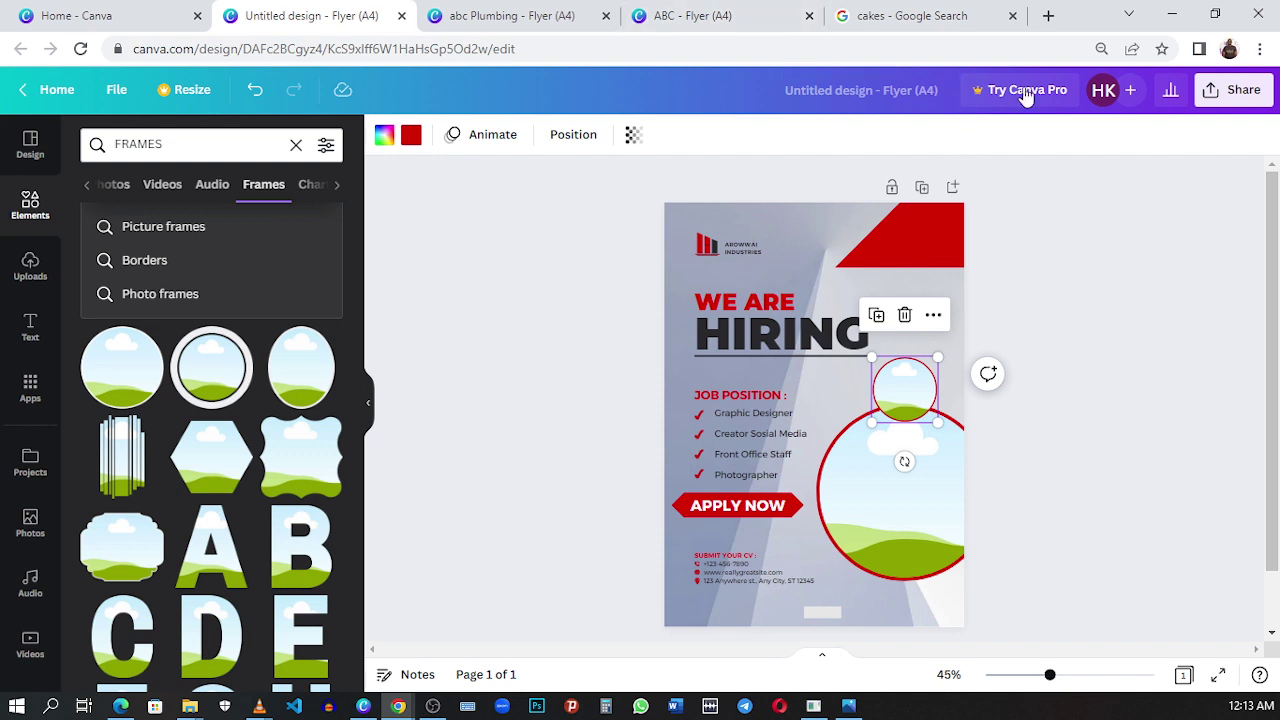
- Search Google in a new browser tab for plumbing materials and show the image results
left_click(1048, 16)
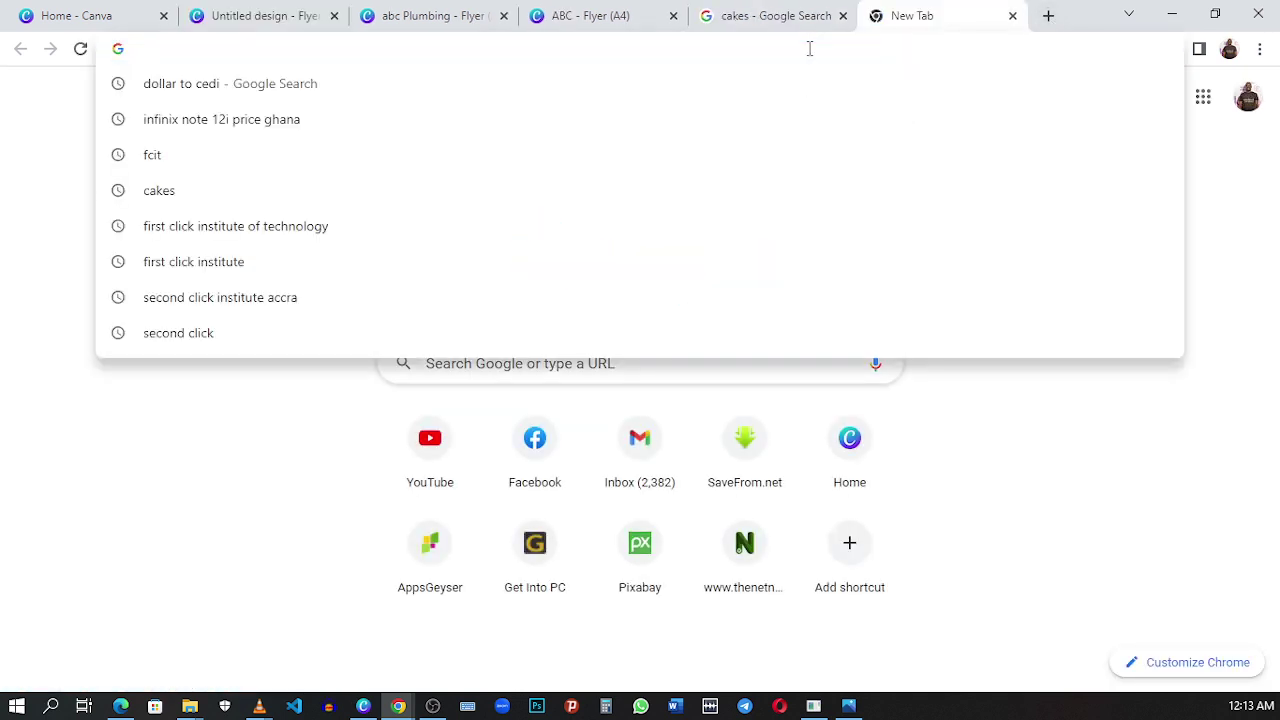
left_click(247, 411)
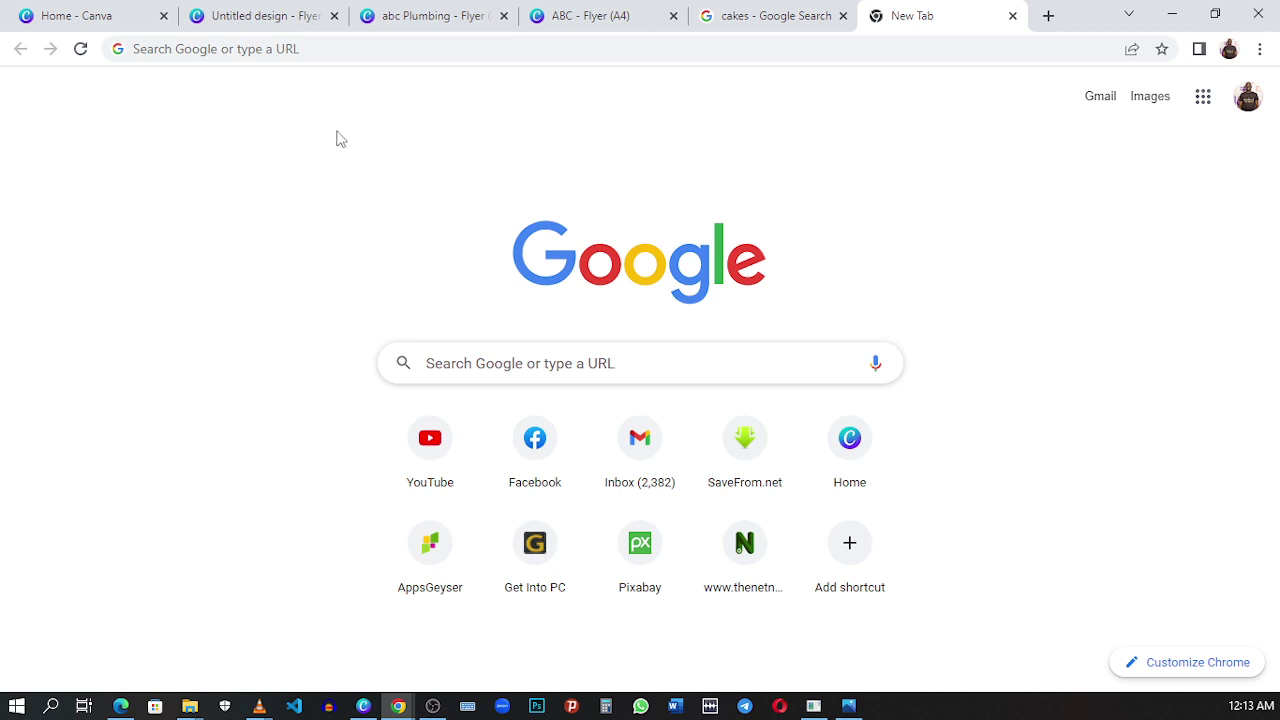
left_click(329, 54)
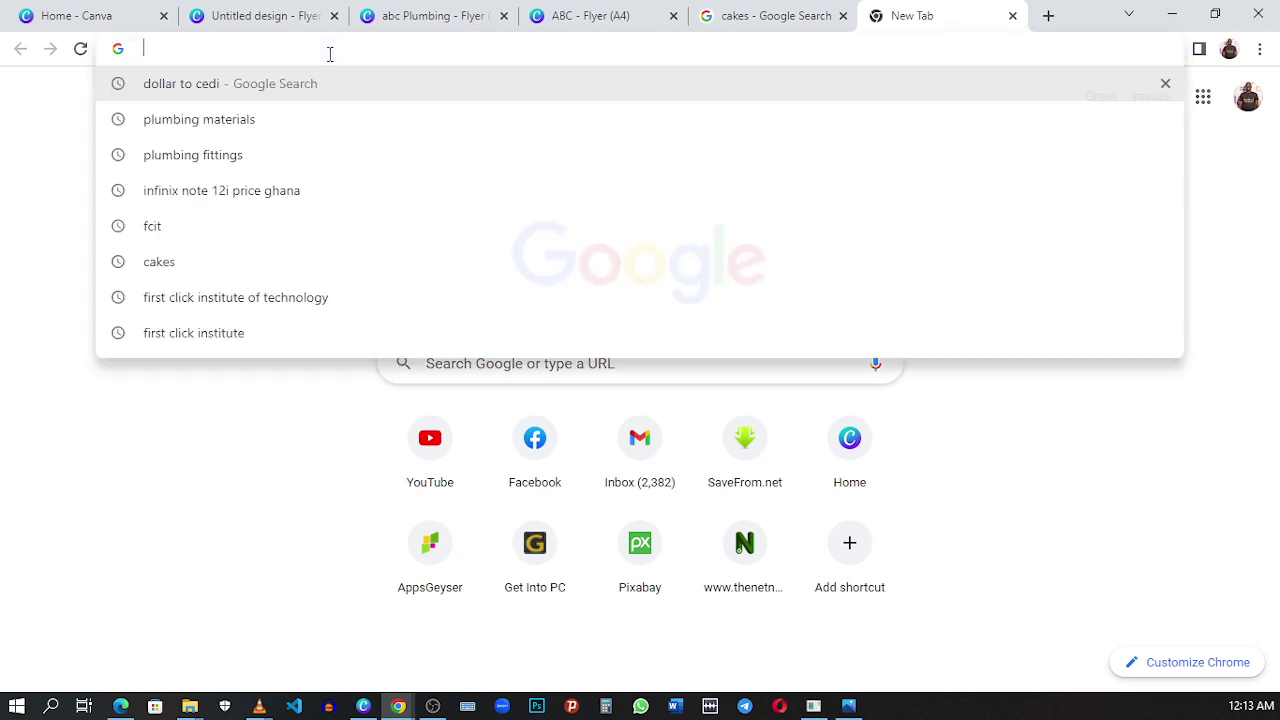
type("p")
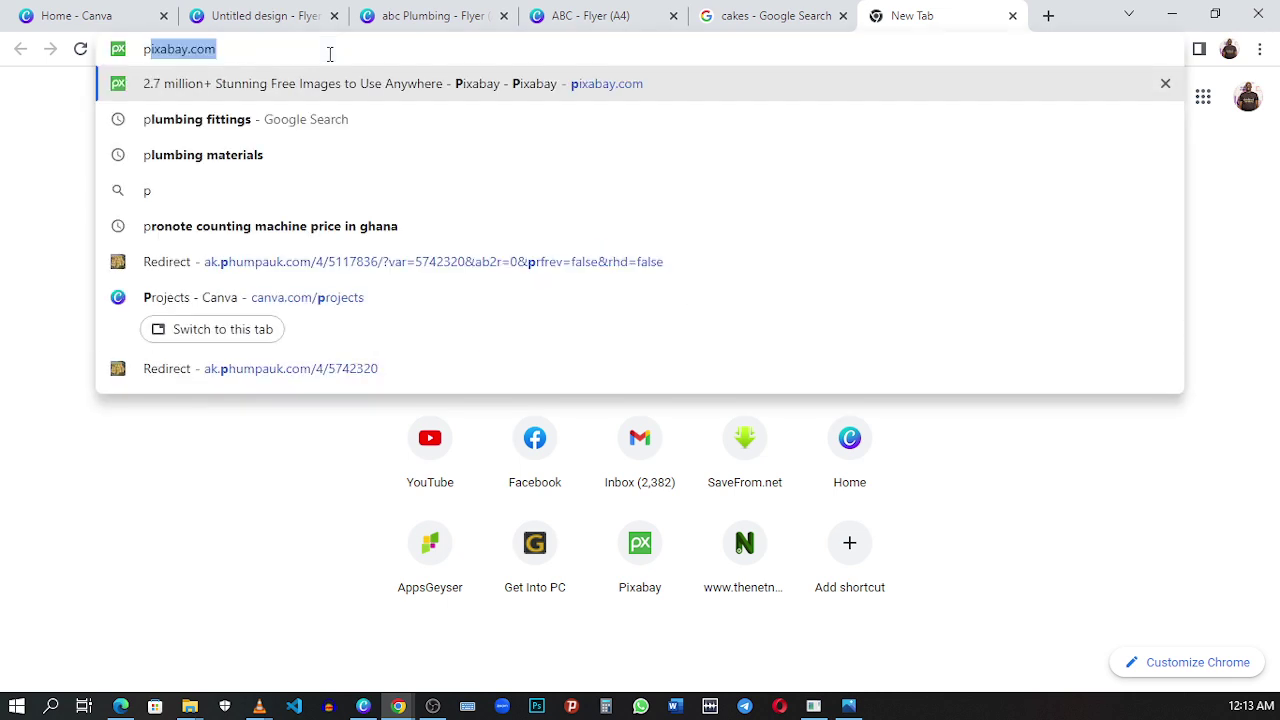
type("u")
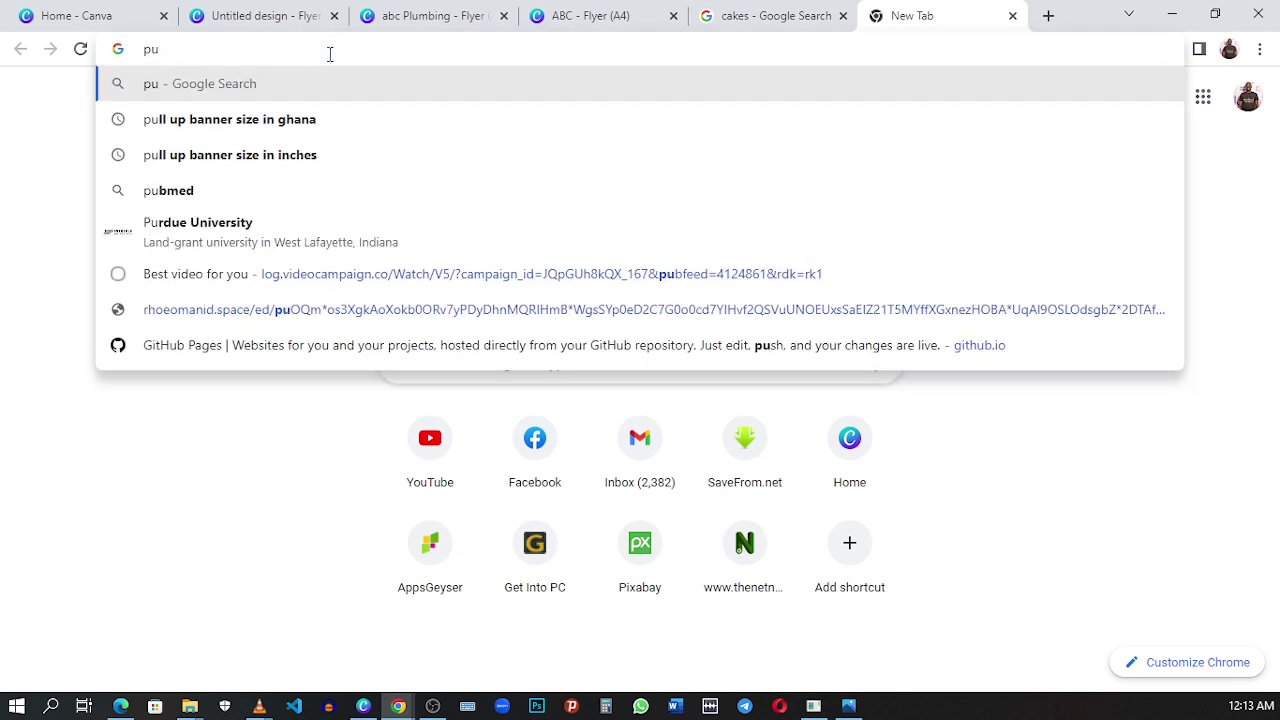
key("BackSpace")
type("lu")
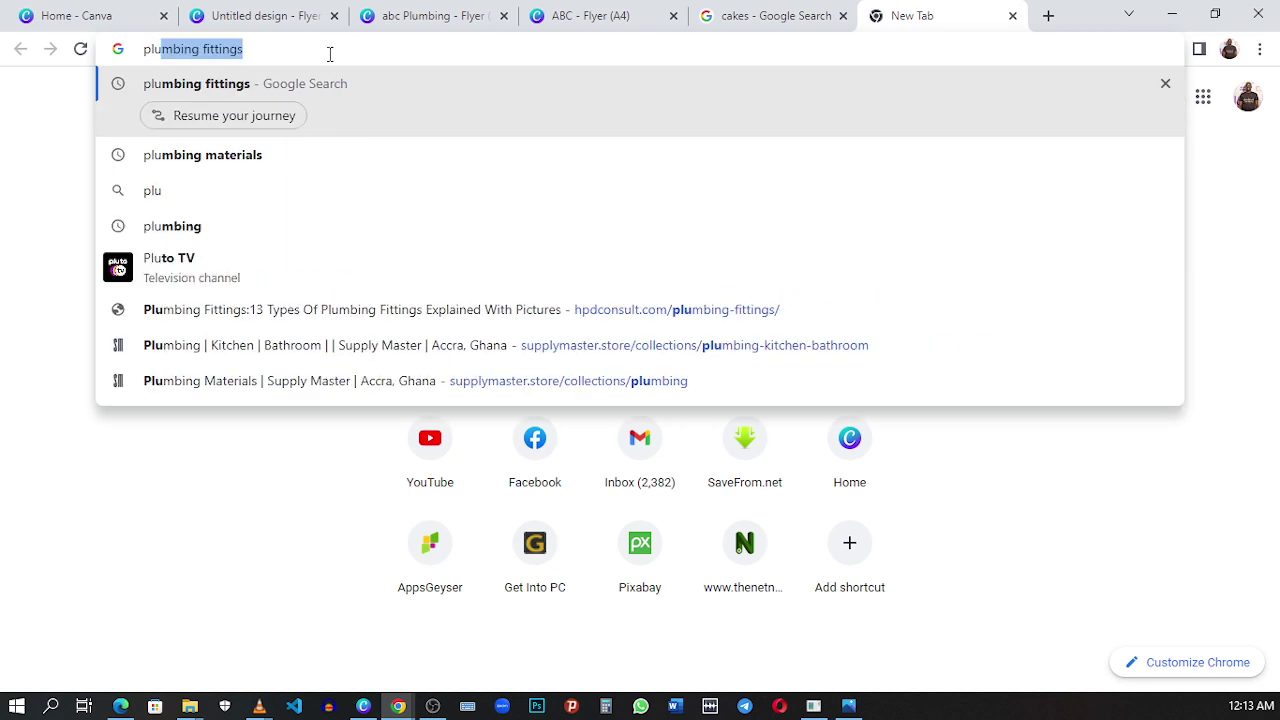
left_click(359, 164)
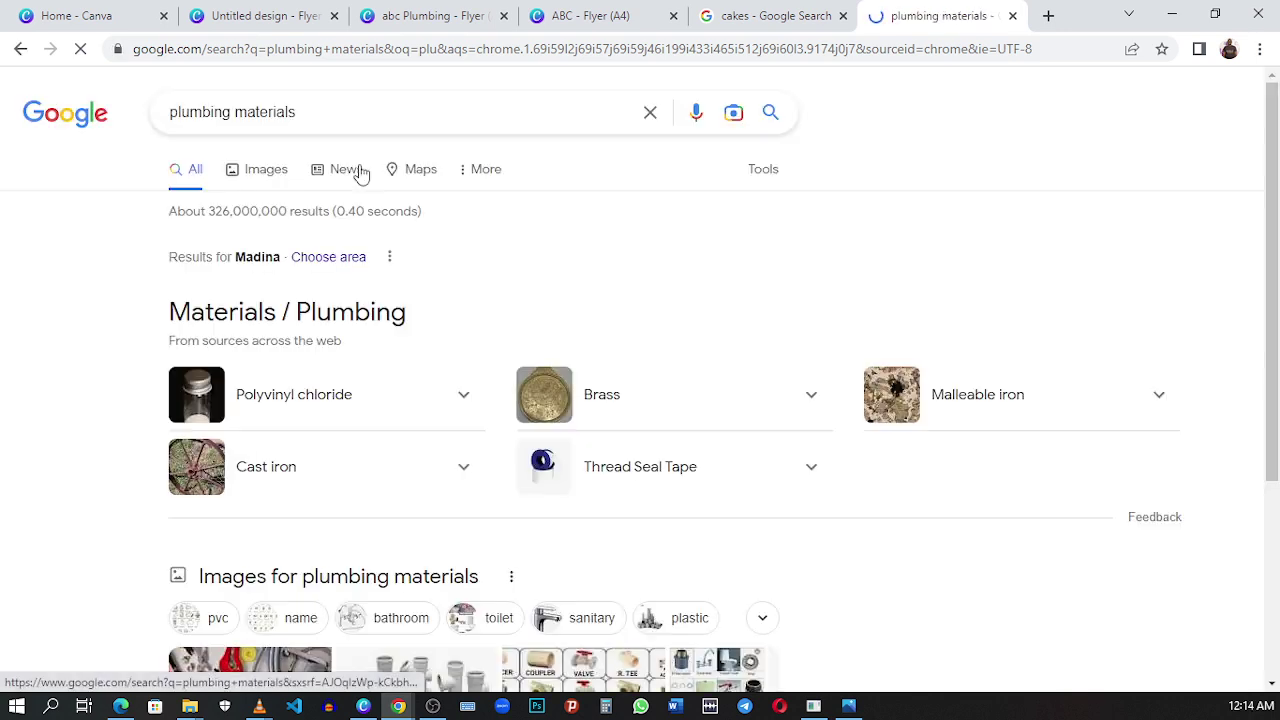
left_click(281, 177)
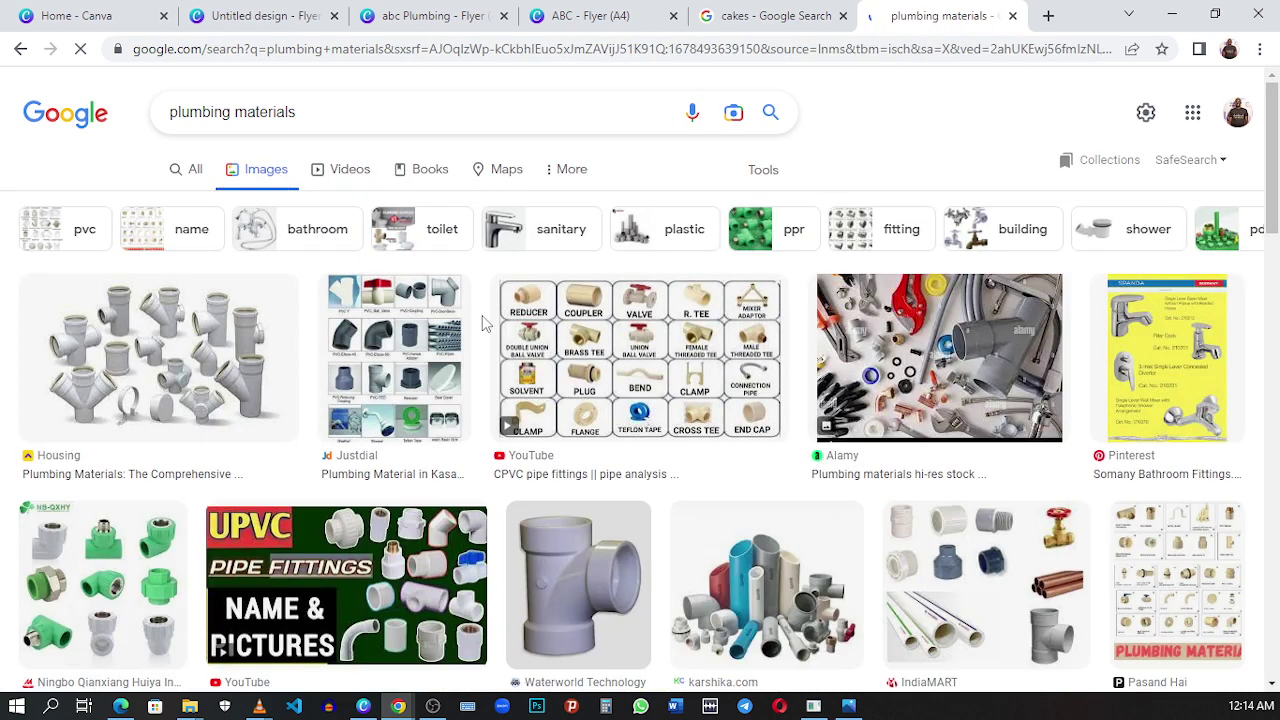
- Browse the plumbing materials image results for a suitable picture of pipe fittings
scroll(480, 328, "down", 10)
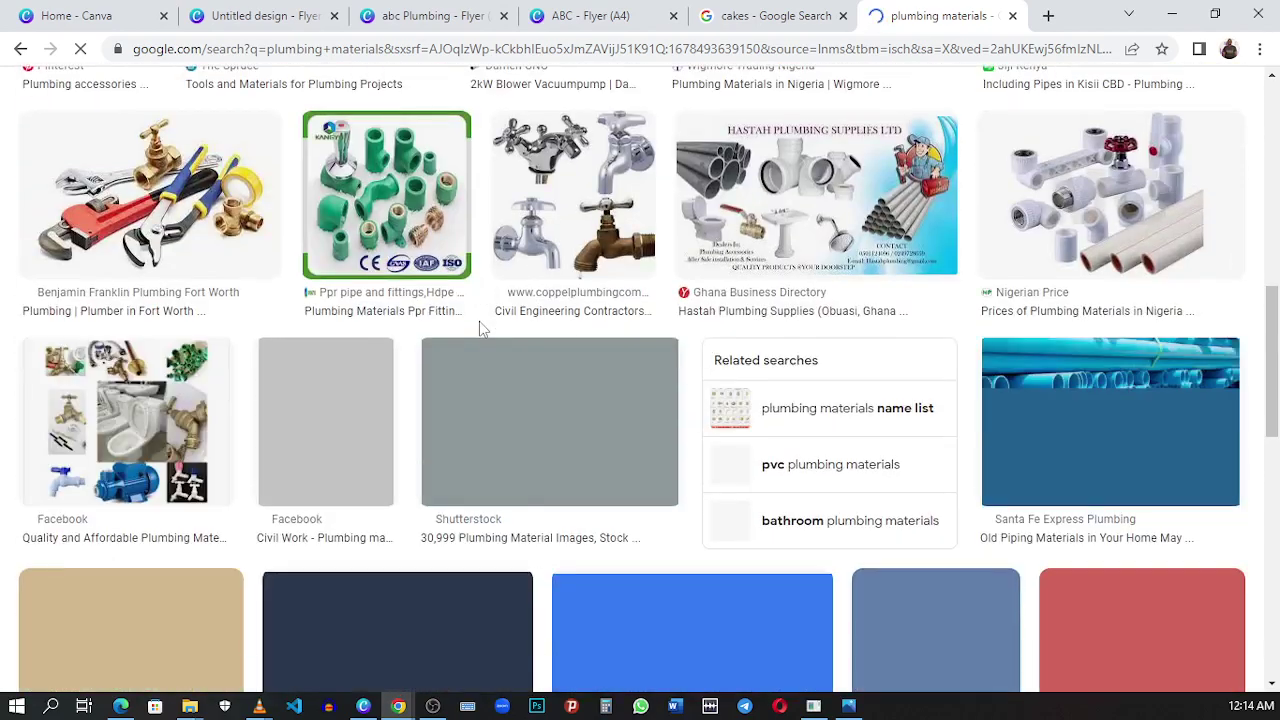
scroll(481, 329, "down", 1)
scroll(481, 329, "down", 3)
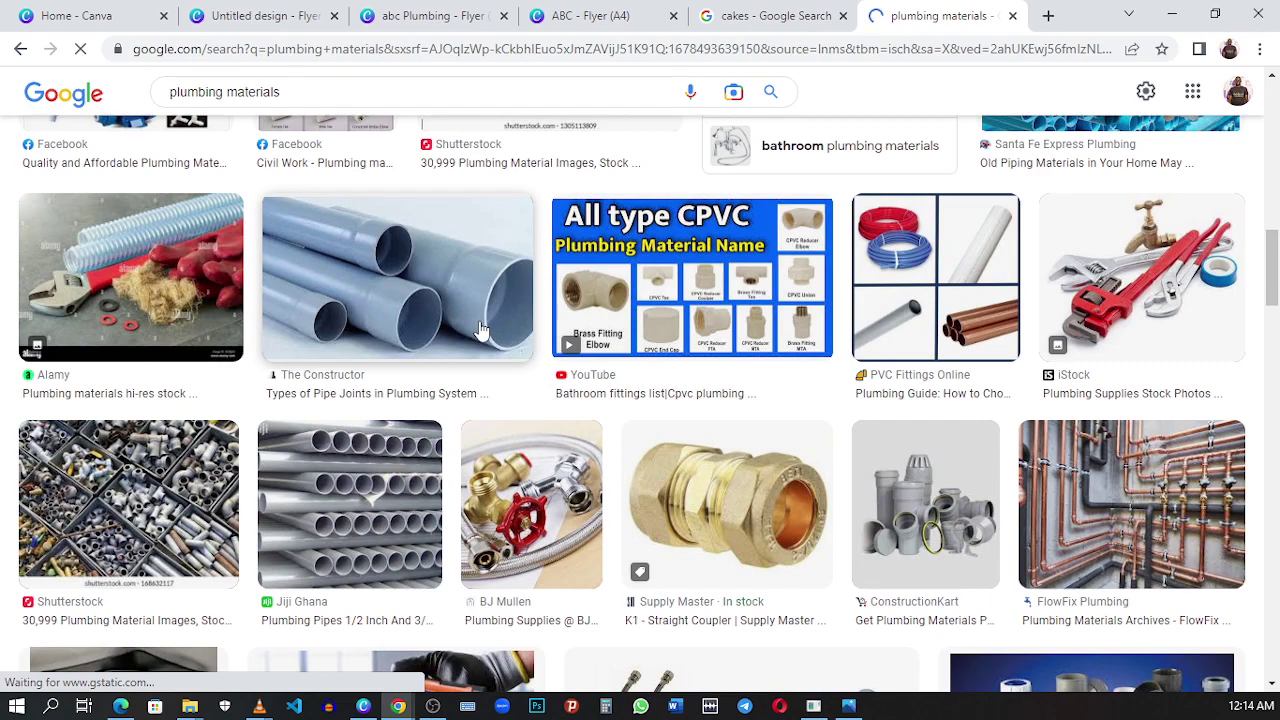
scroll(481, 329, "down", 2)
scroll(481, 329, "up", 5)
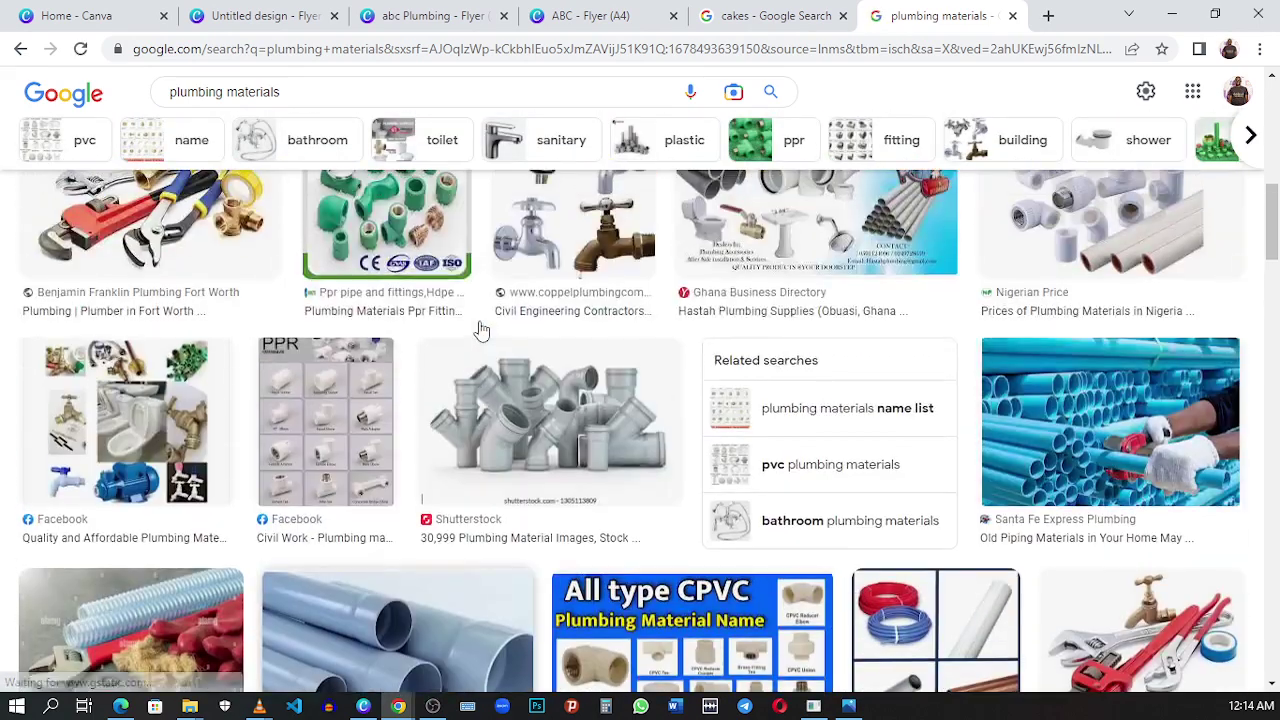
scroll(481, 329, "down", 1)
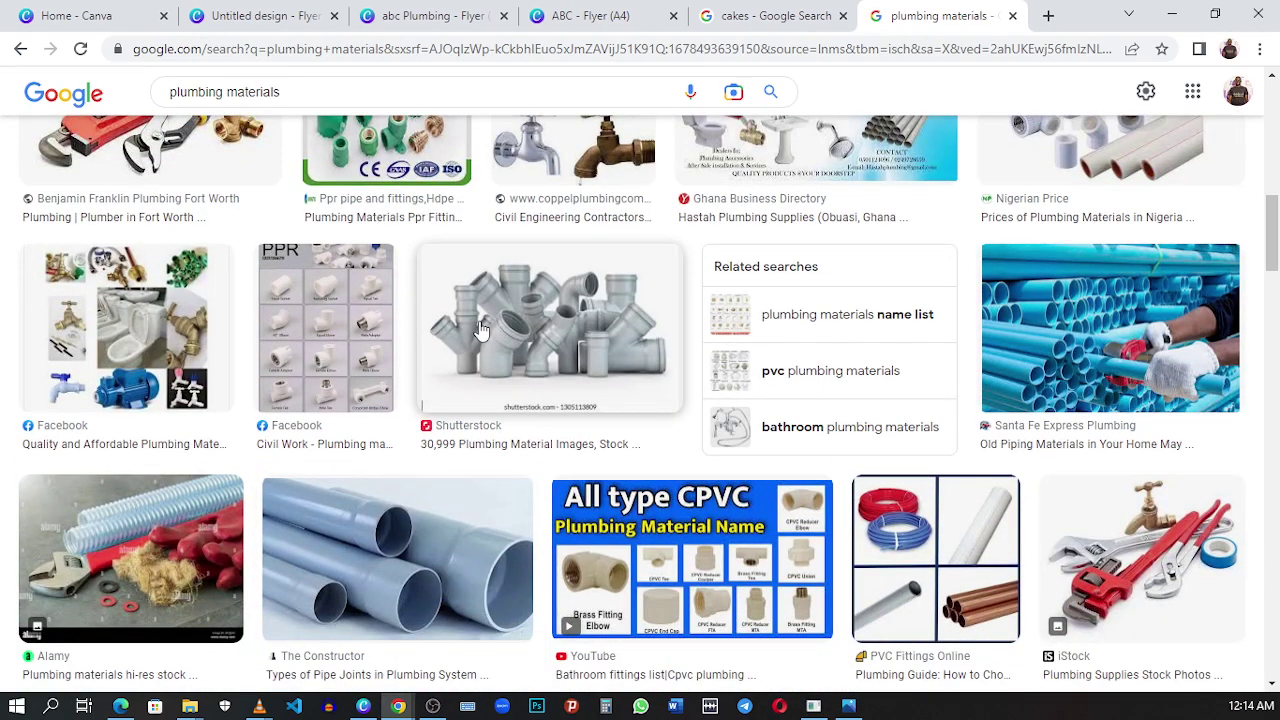
right_click(481, 329)
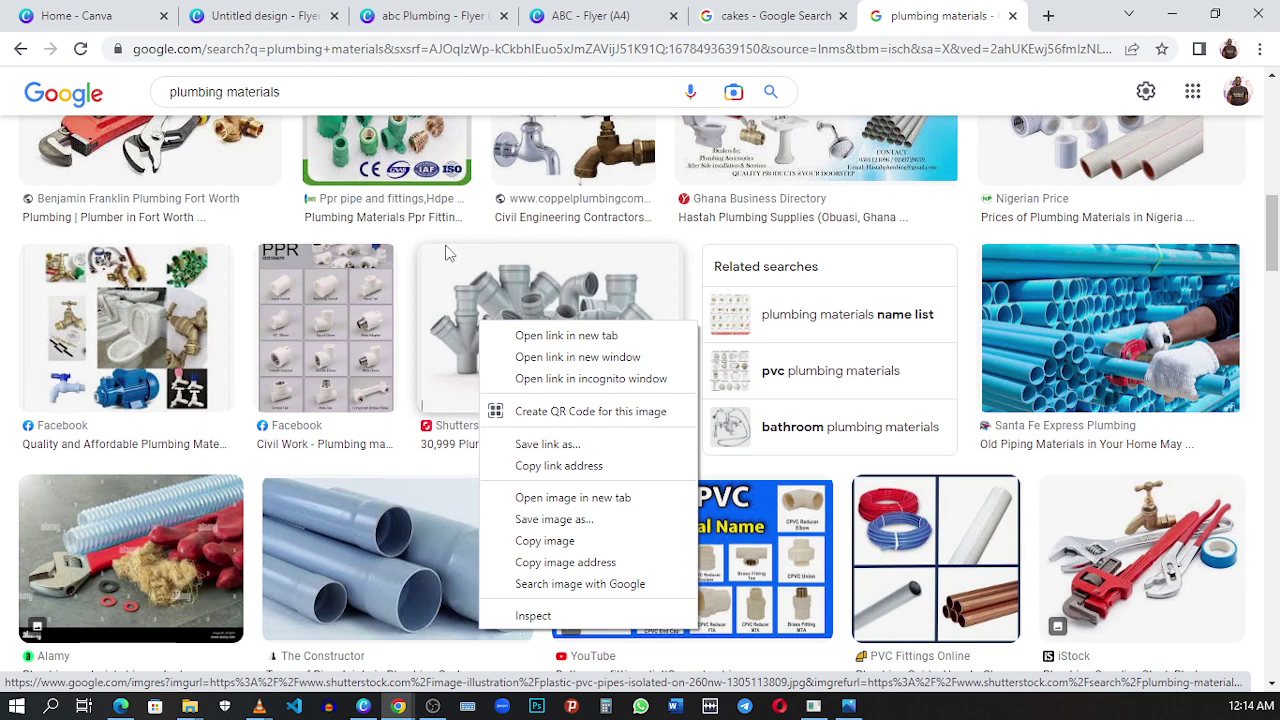
left_click(263, 230)
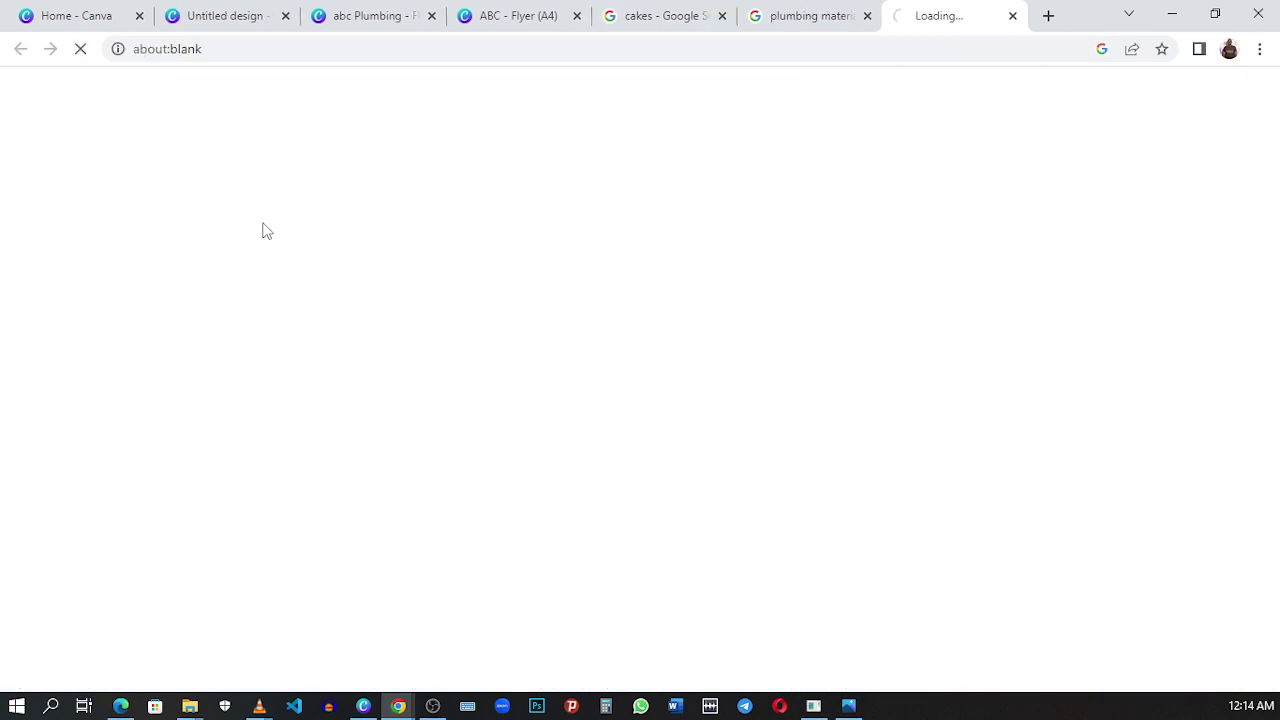
left_click(1012, 16)
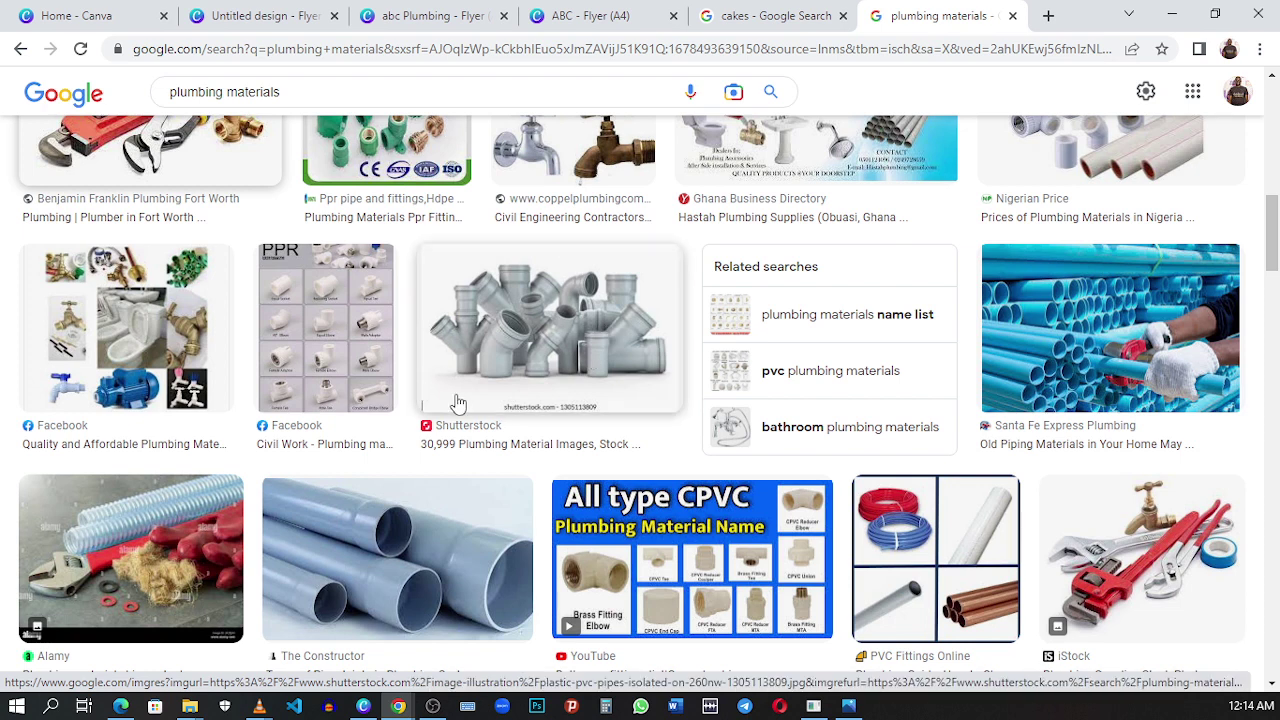
- Open the preview of the Shutterstock image of grey pipe fittings and copy the image
left_click(535, 350)
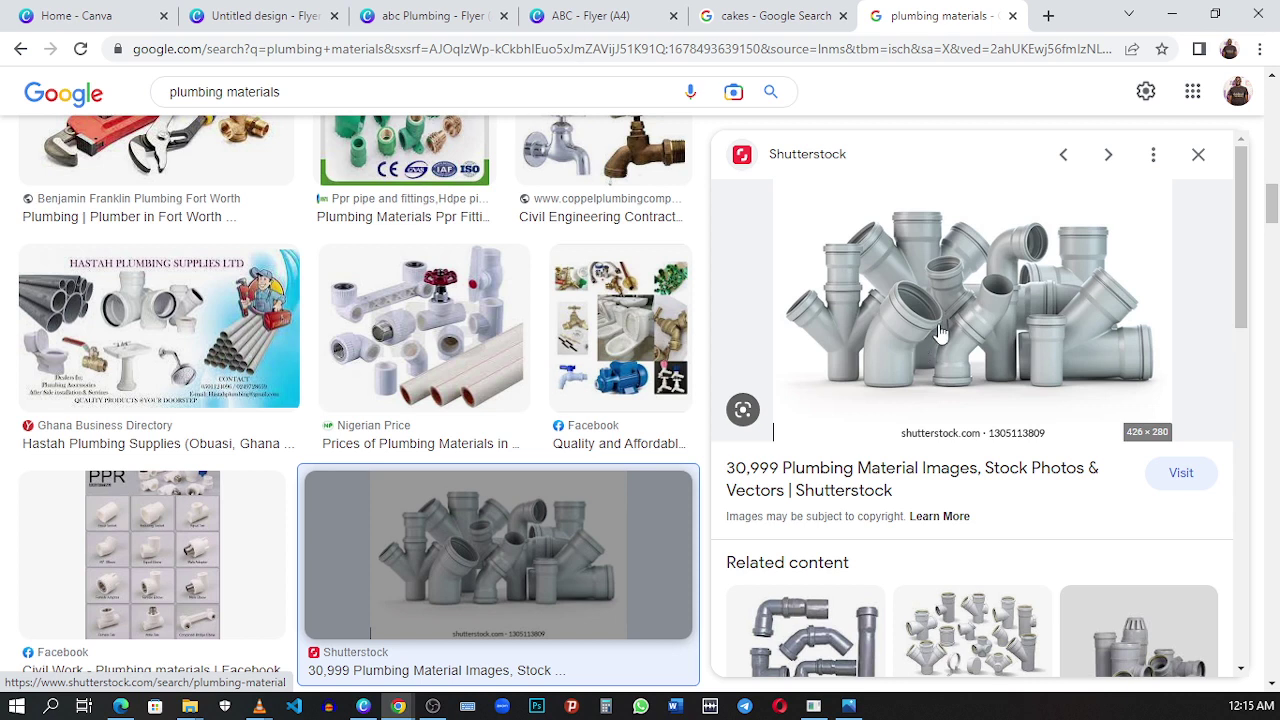
right_click(908, 270)
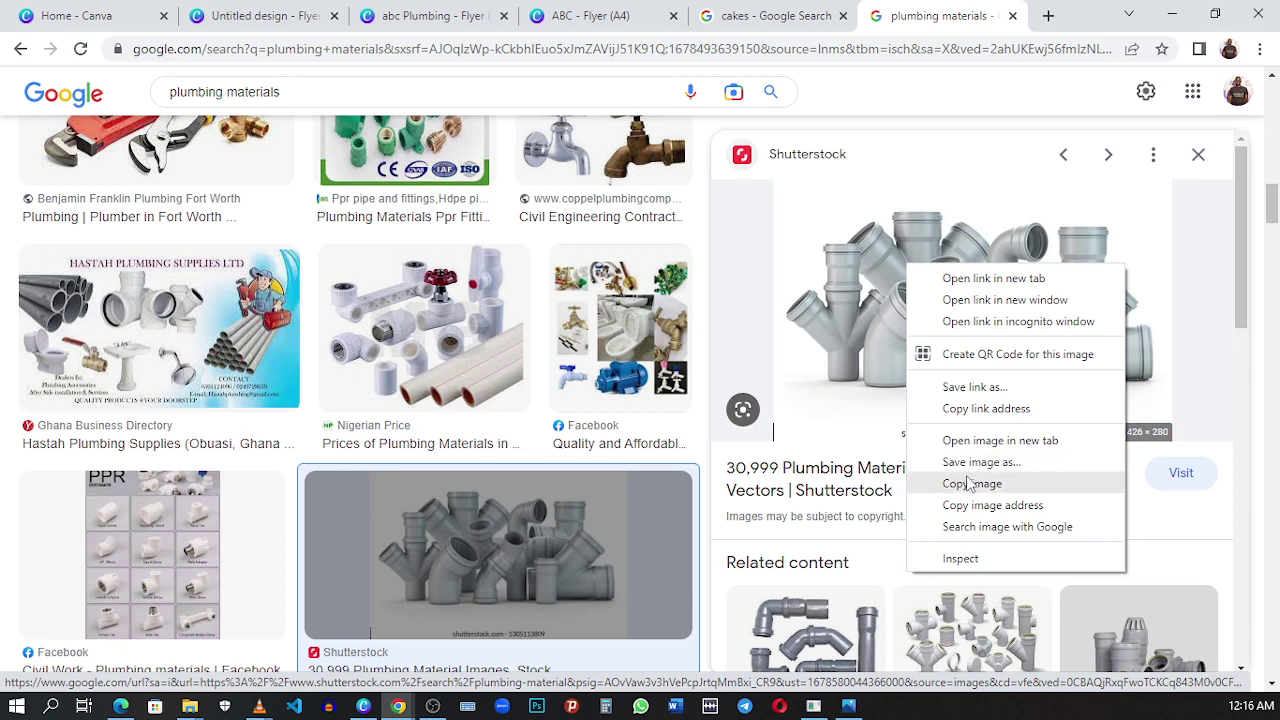
left_click(970, 484)
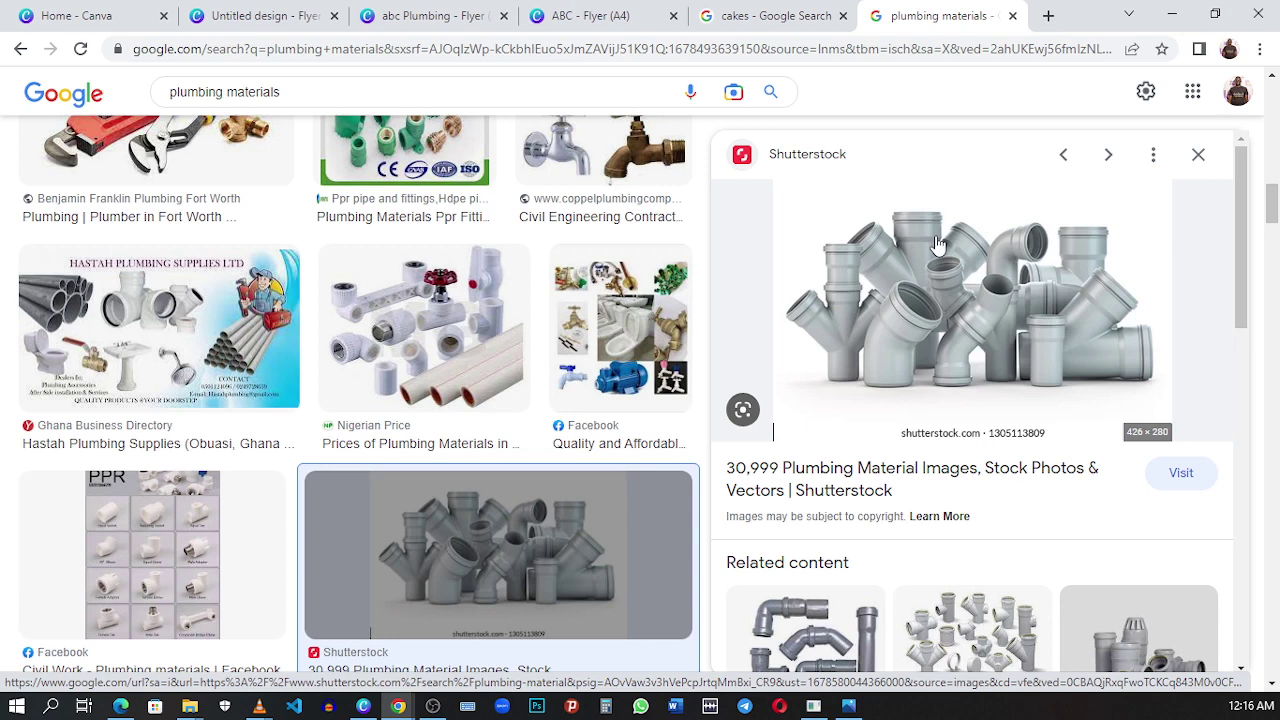
- Return to the untitled flyer, paste the copied pipe fittings image onto the page and shift it slightly over the job list
left_click(440, 10)
left_click(268, 12)
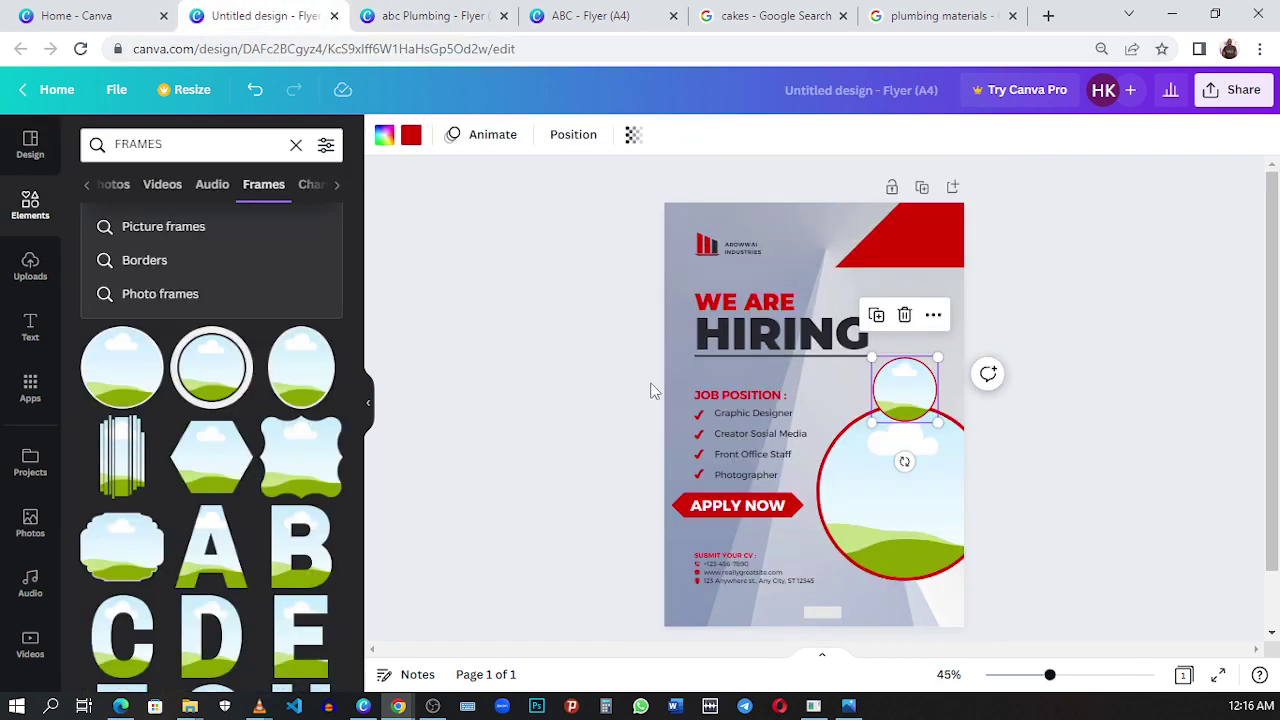
left_click(837, 388)
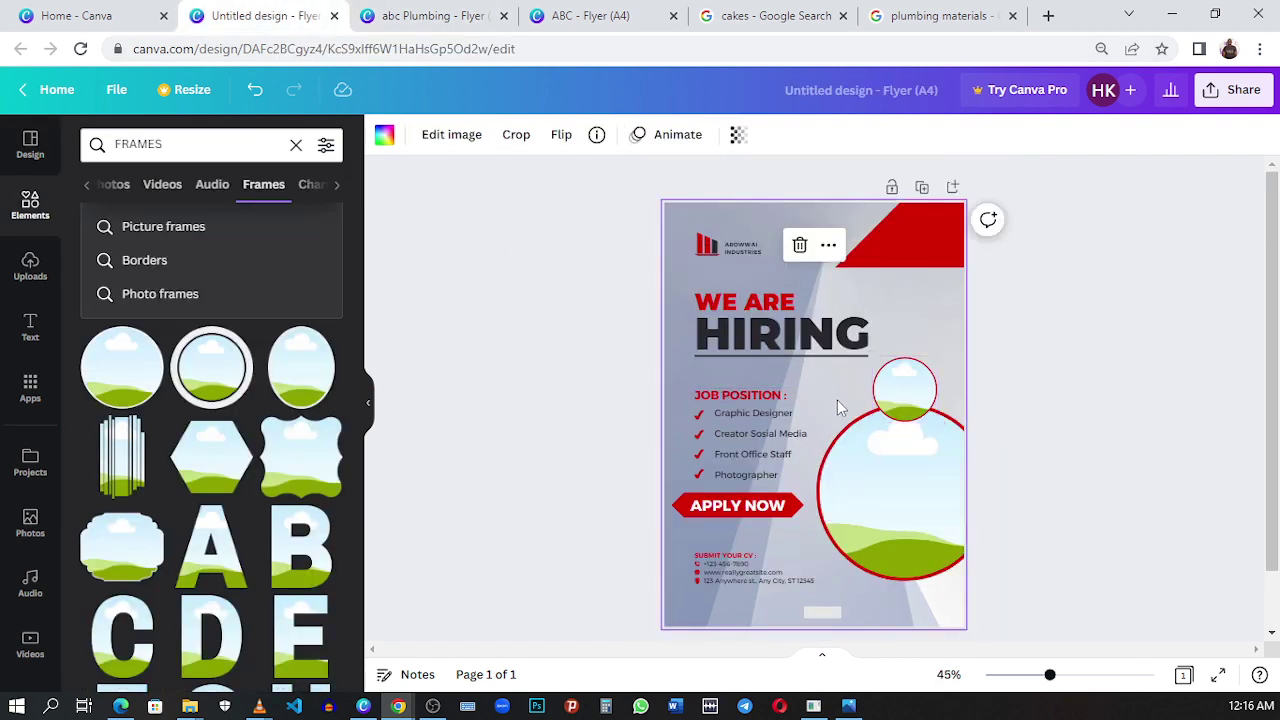
key("ctrl+v")
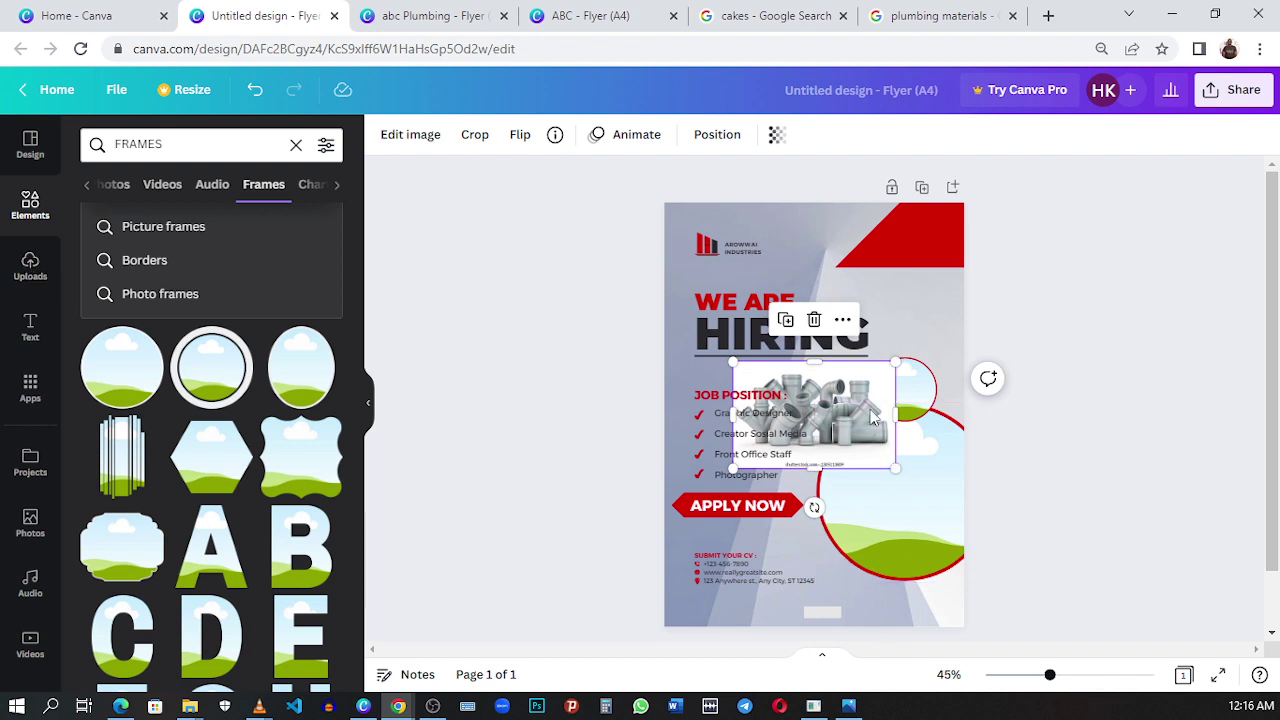
left_click_drag(872, 418, 861, 418)
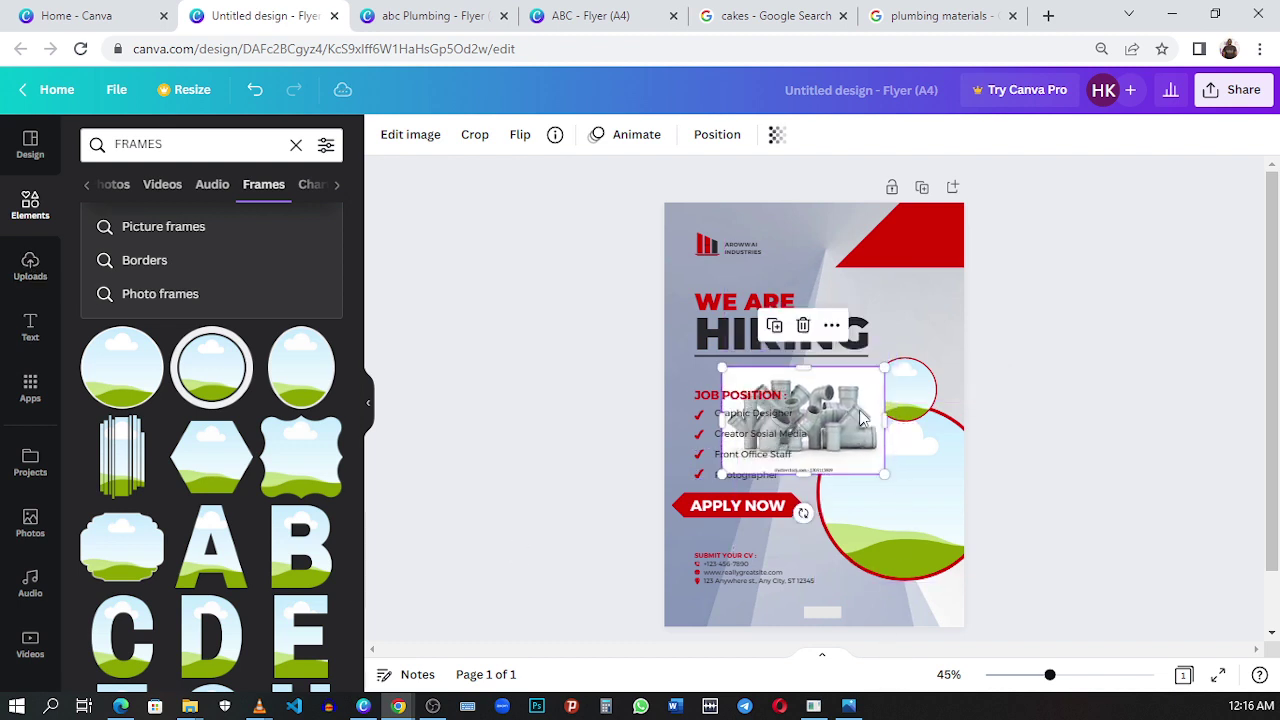
- Delete the pasted pipe fittings image from the flyer and check the uploaded images for it
left_click(803, 325)
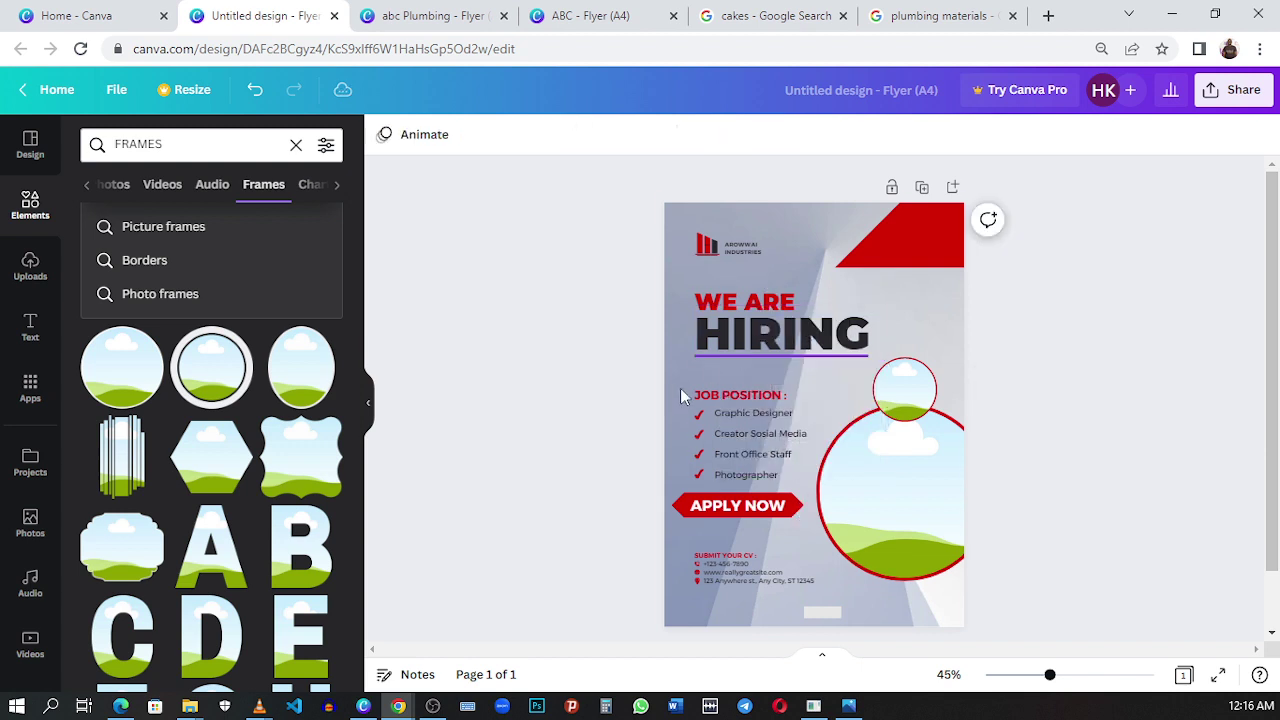
left_click(30, 265)
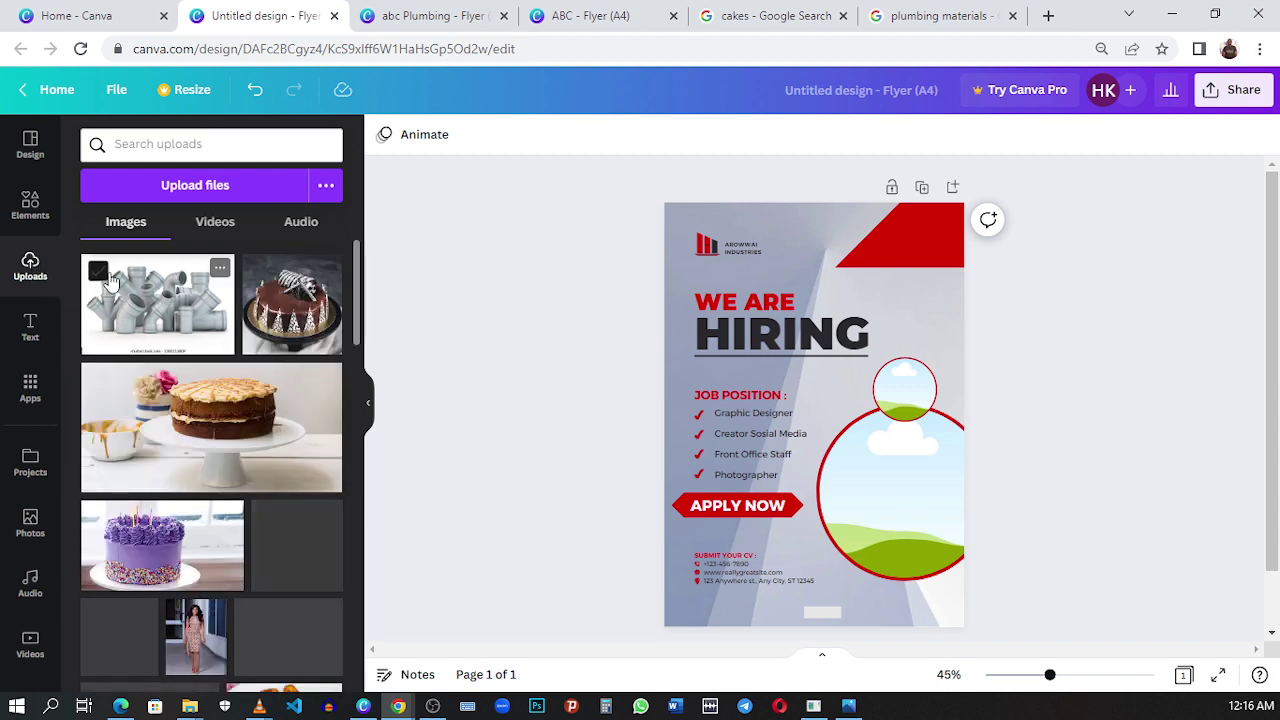
scroll(145, 318, "down", 1)
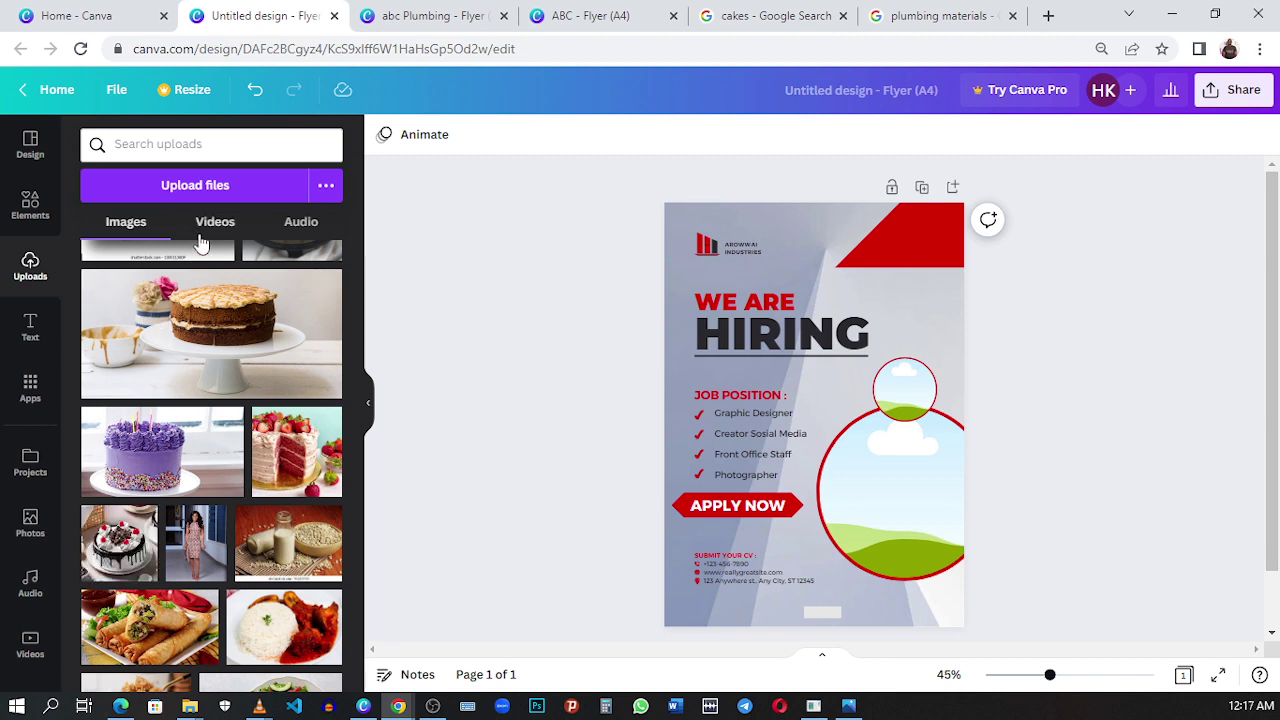
scroll(203, 300, "down", 2)
scroll(205, 318, "up", 3)
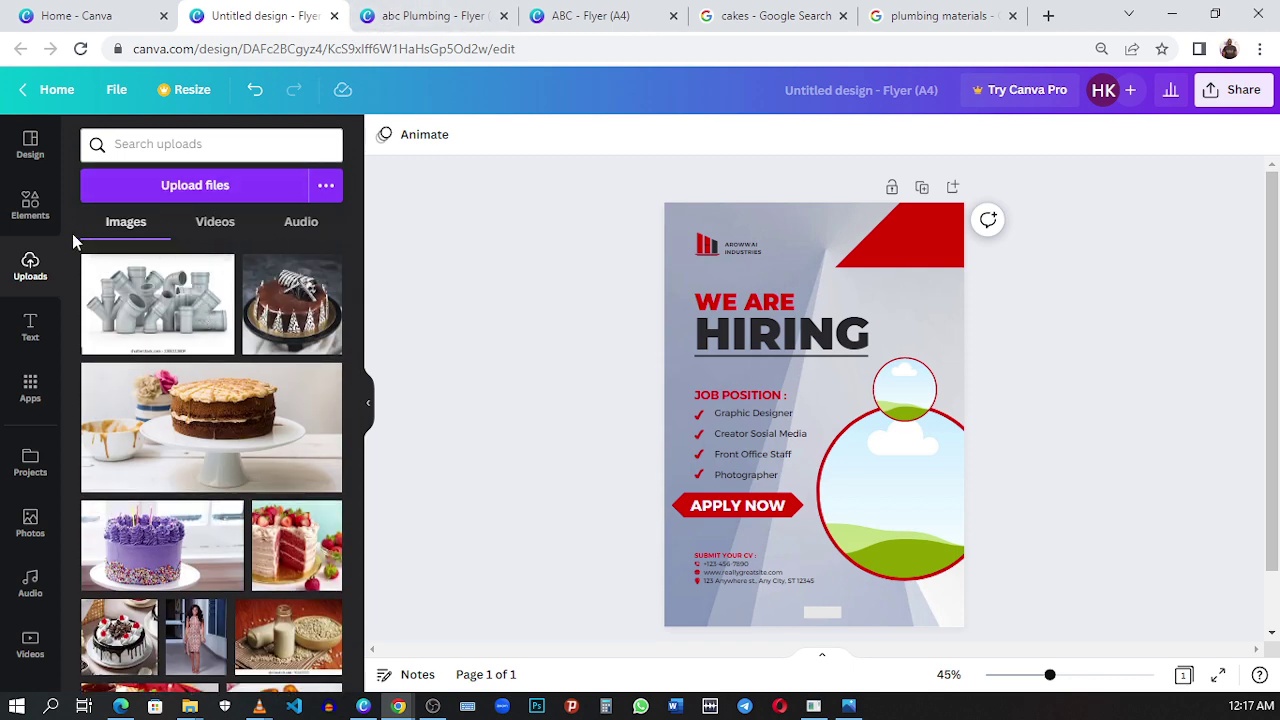
left_click(31, 160)
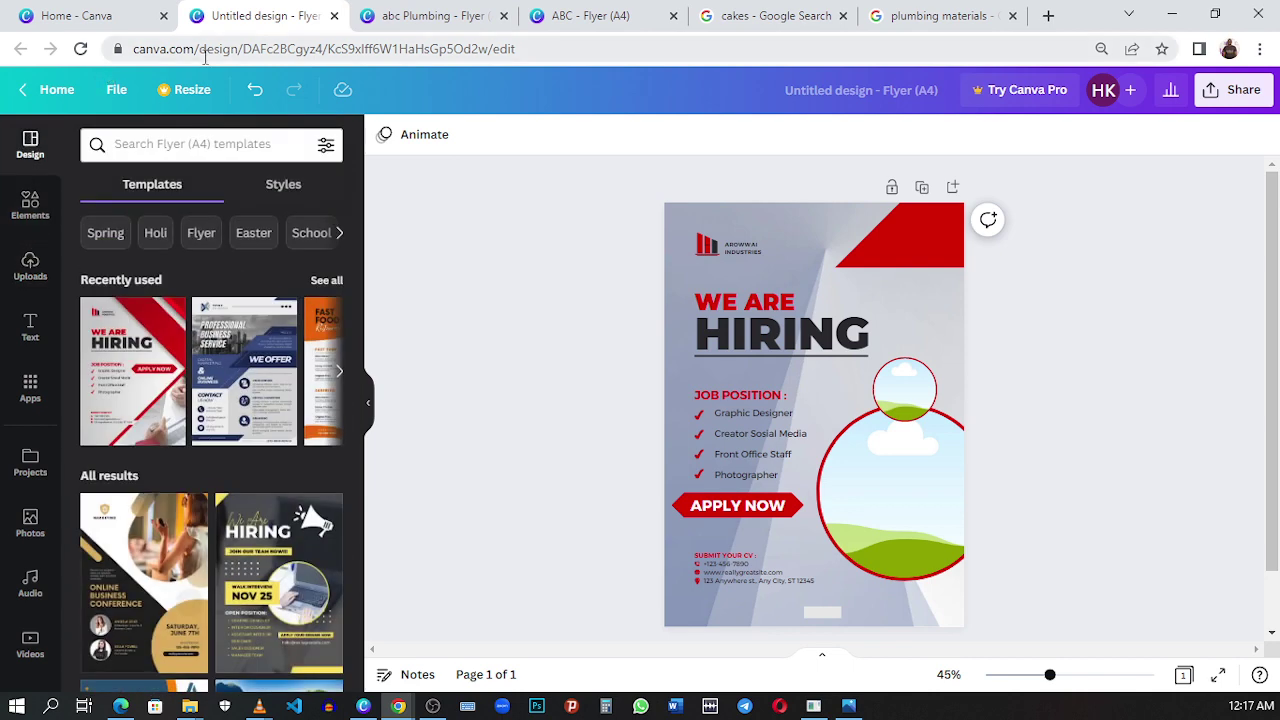
- Copy the large circular bathroom photo from the abc Plumbing flyer and paste it into the untitled flyer
left_click(461, 12)
left_click(918, 418)
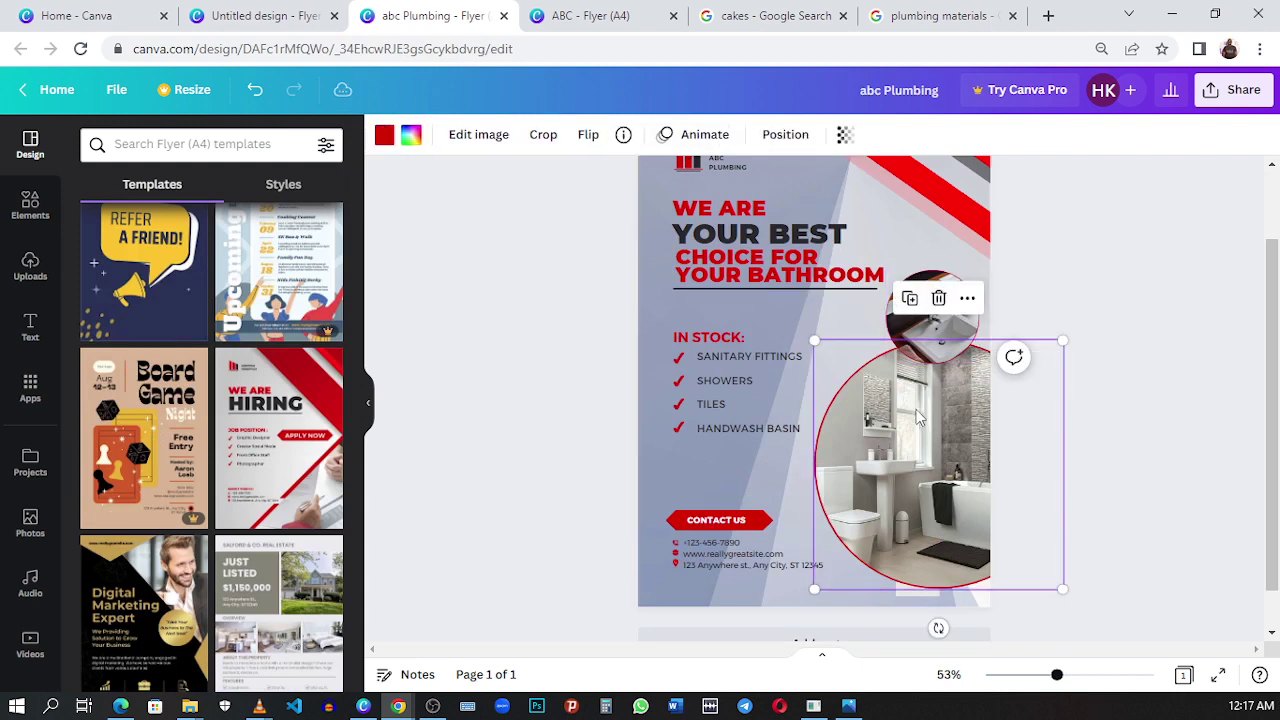
double_click(918, 418)
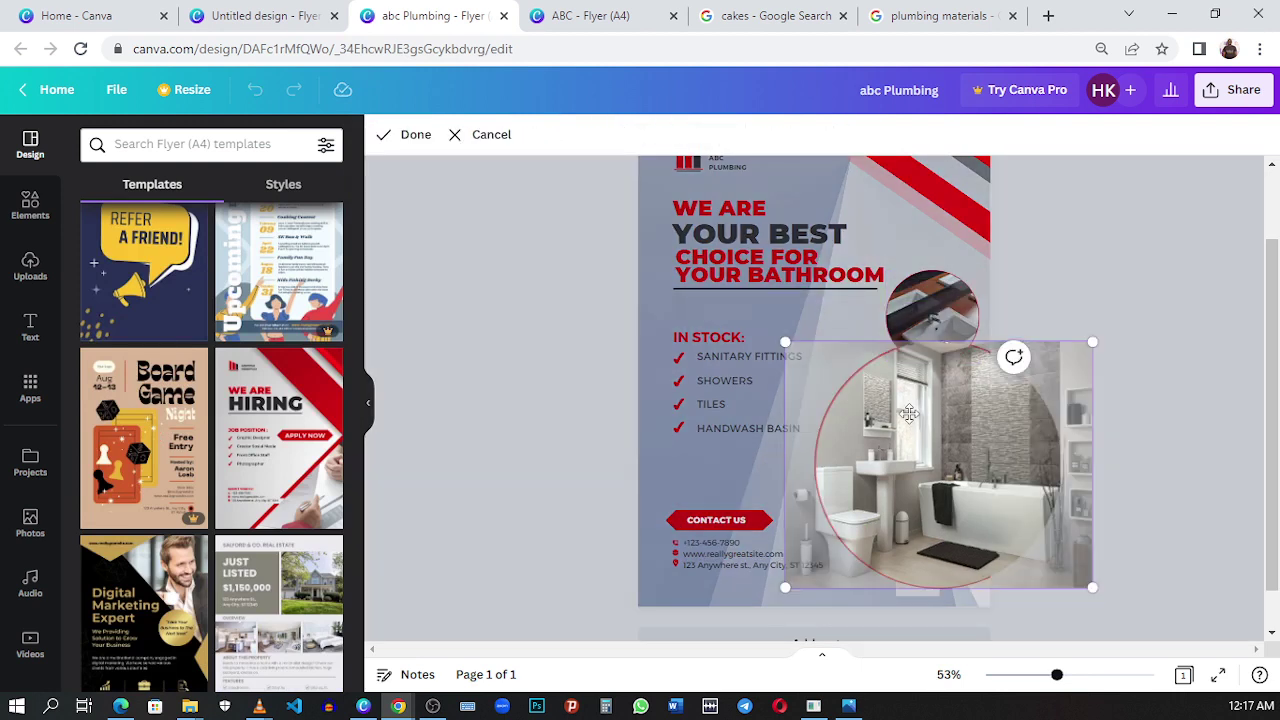
left_click(295, 16)
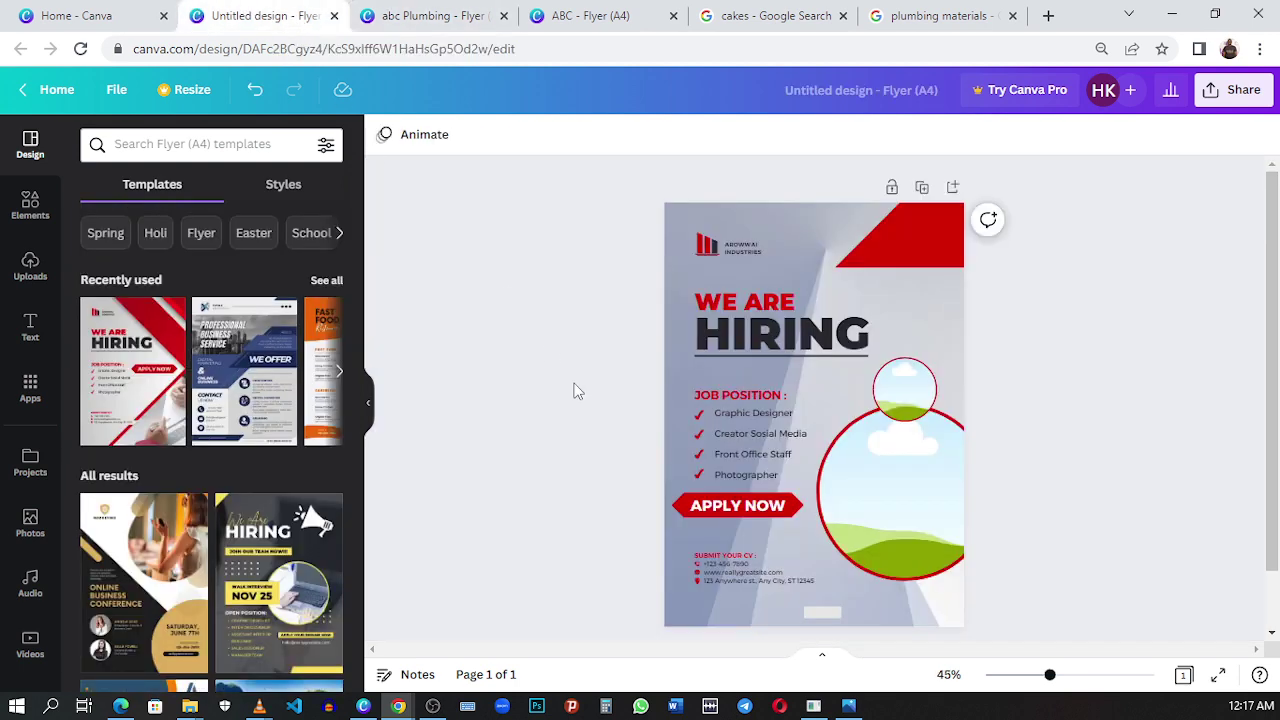
key("ctrl+v")
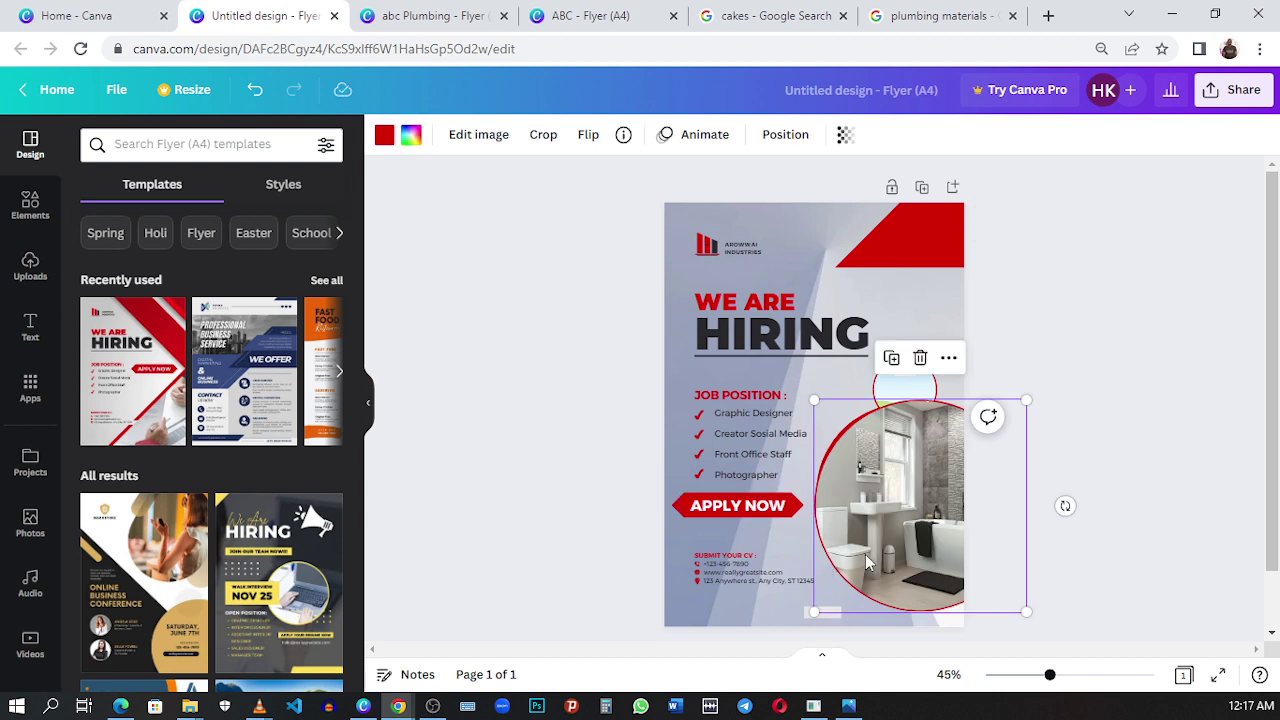
- Replace the large empty circular frame with the bathroom photo circle and move the small frame up to sit just above it
left_click_drag(868, 563, 722, 527)
left_click(928, 518)
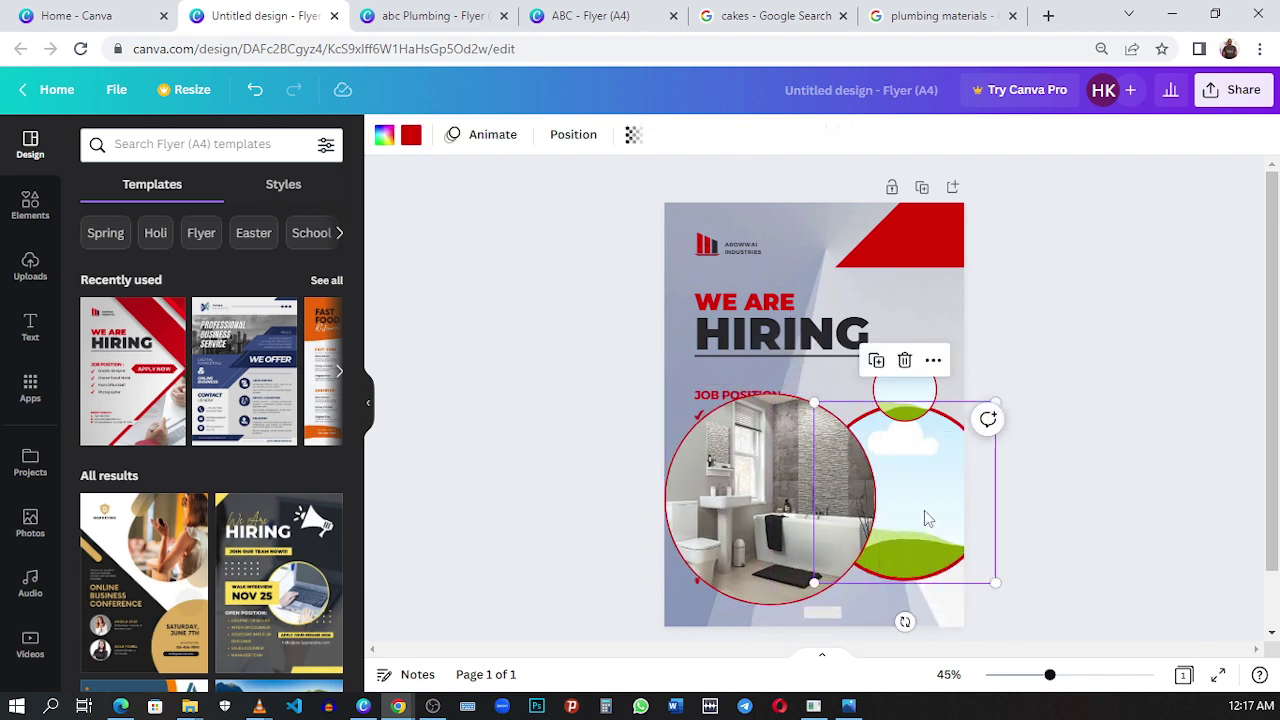
left_click(907, 361)
left_click_drag(792, 545, 929, 541)
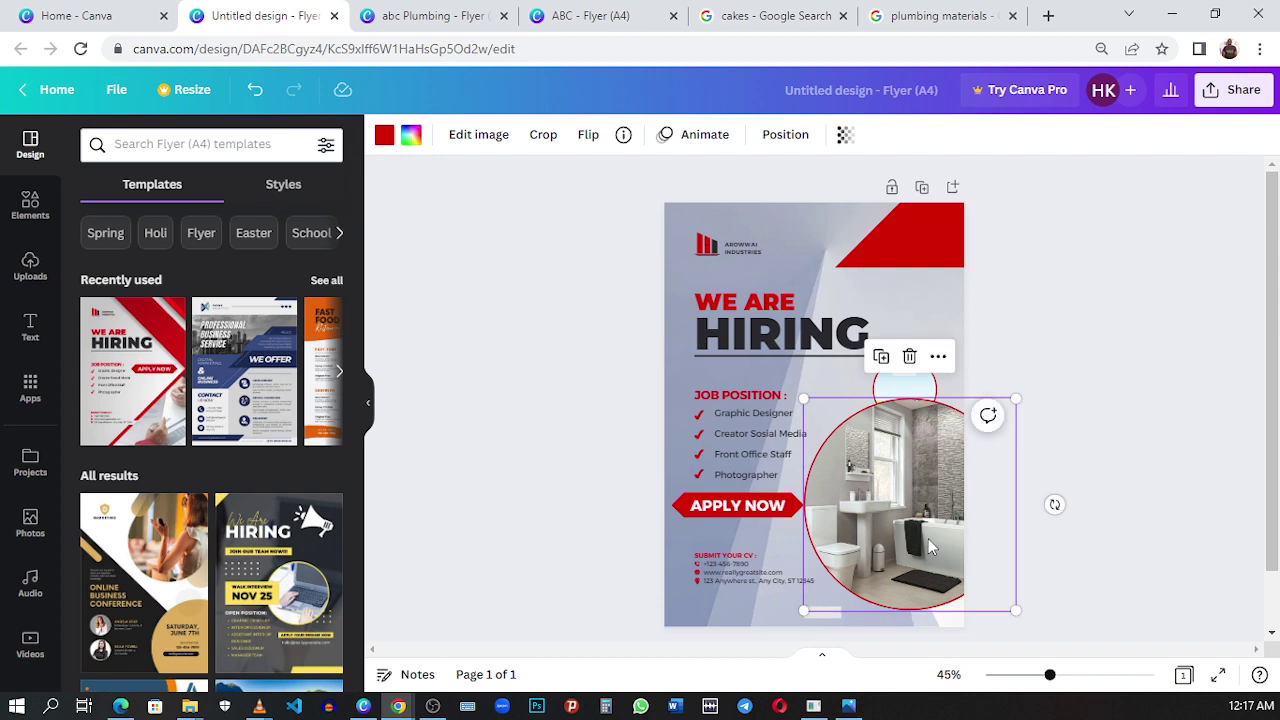
left_click(824, 396)
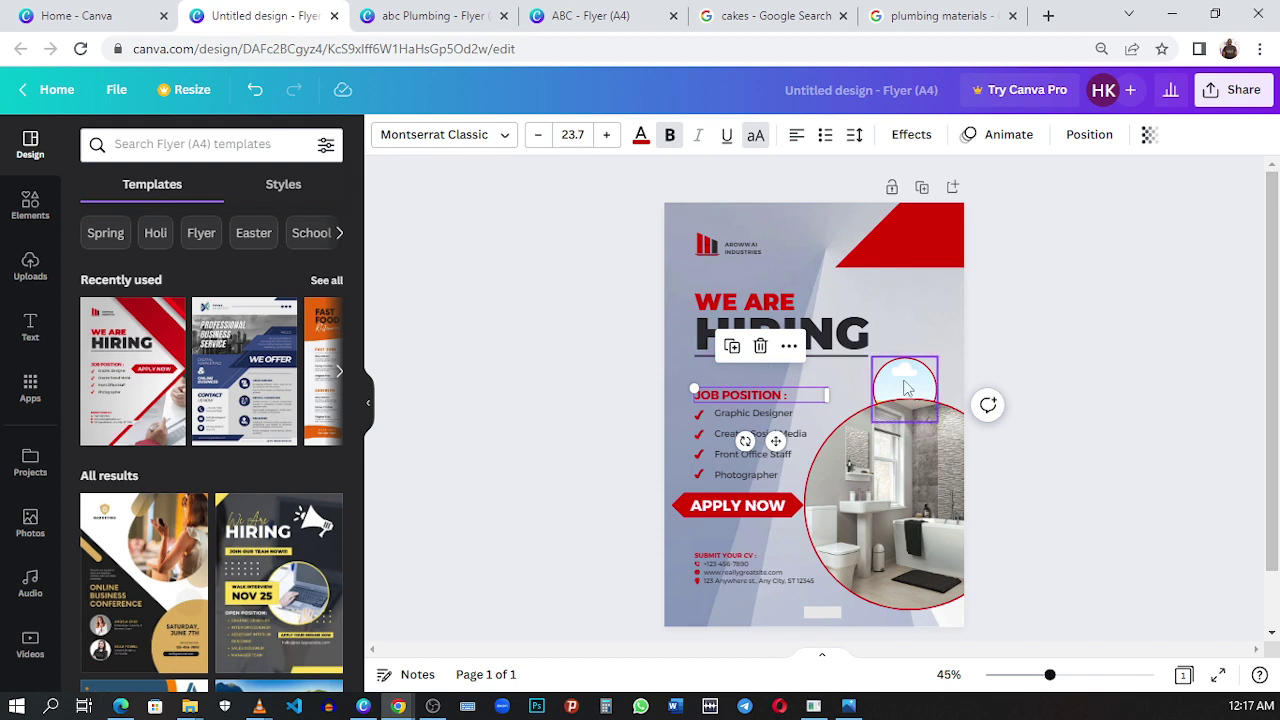
left_click_drag(906, 386, 920, 357)
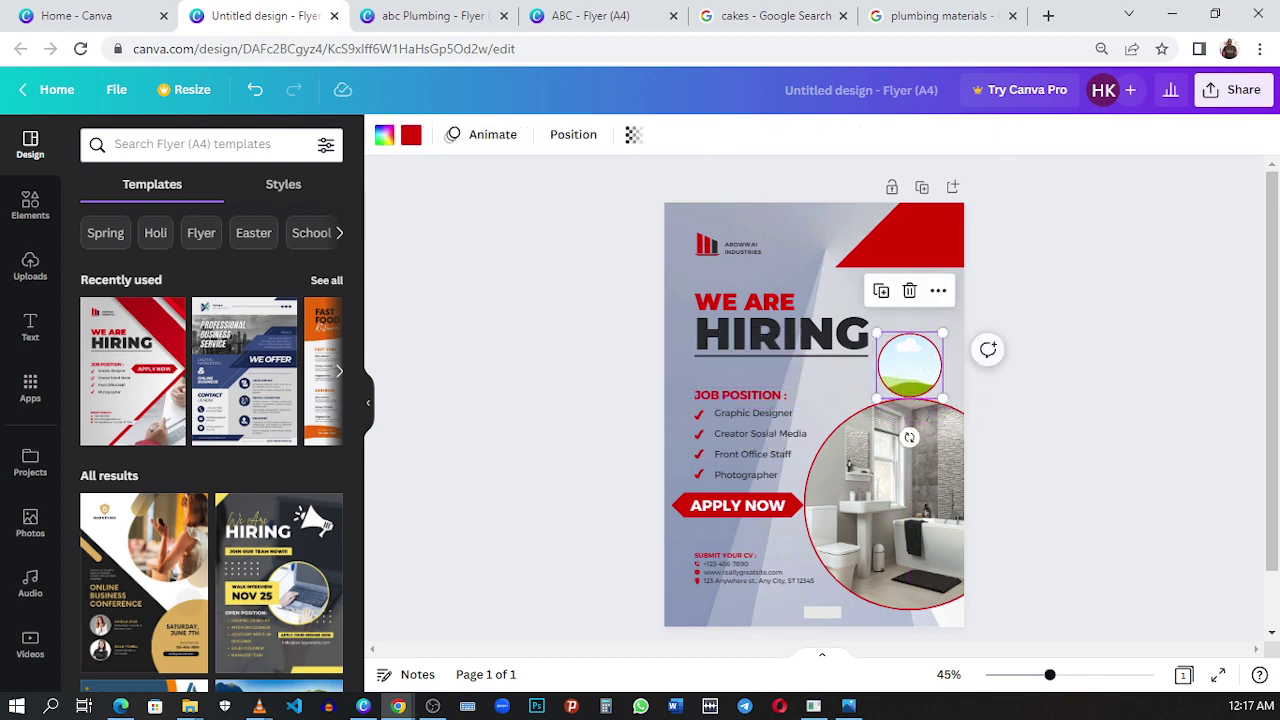
- Add the uploaded pipe fittings image, try it over the large circular frame, and delete it from the page
left_click(30, 203)
left_click(30, 265)
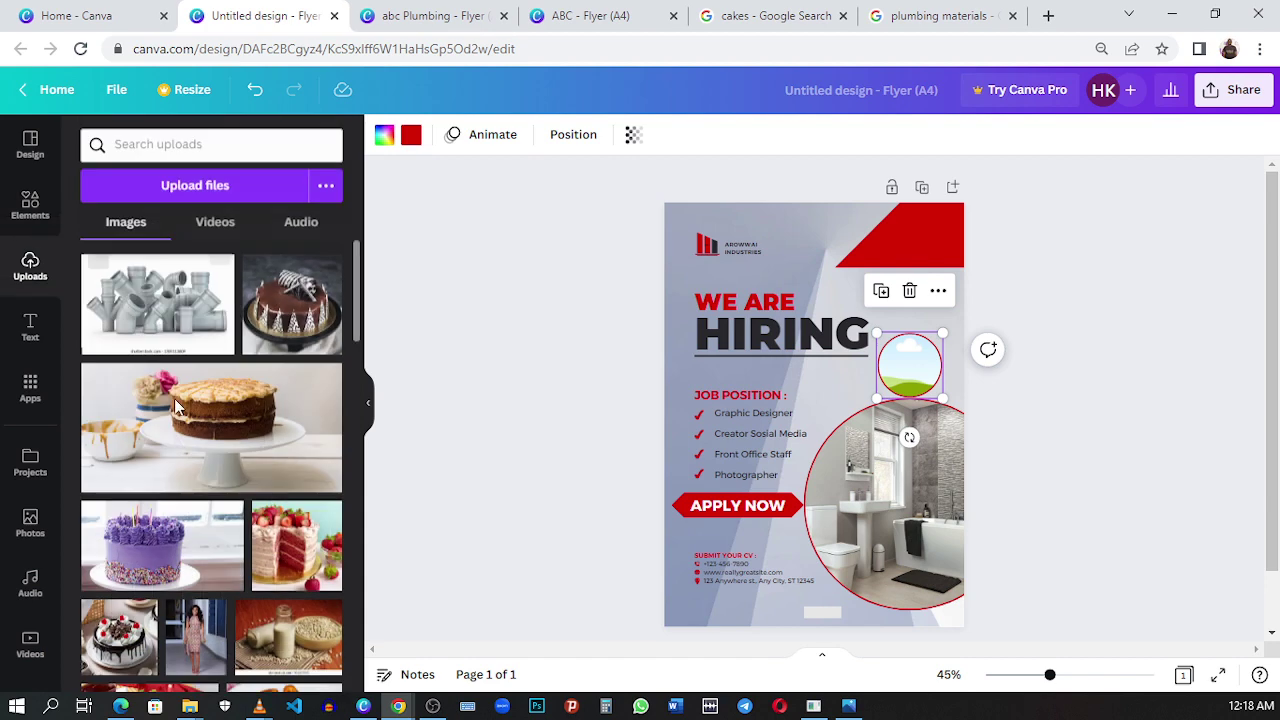
left_click(215, 304)
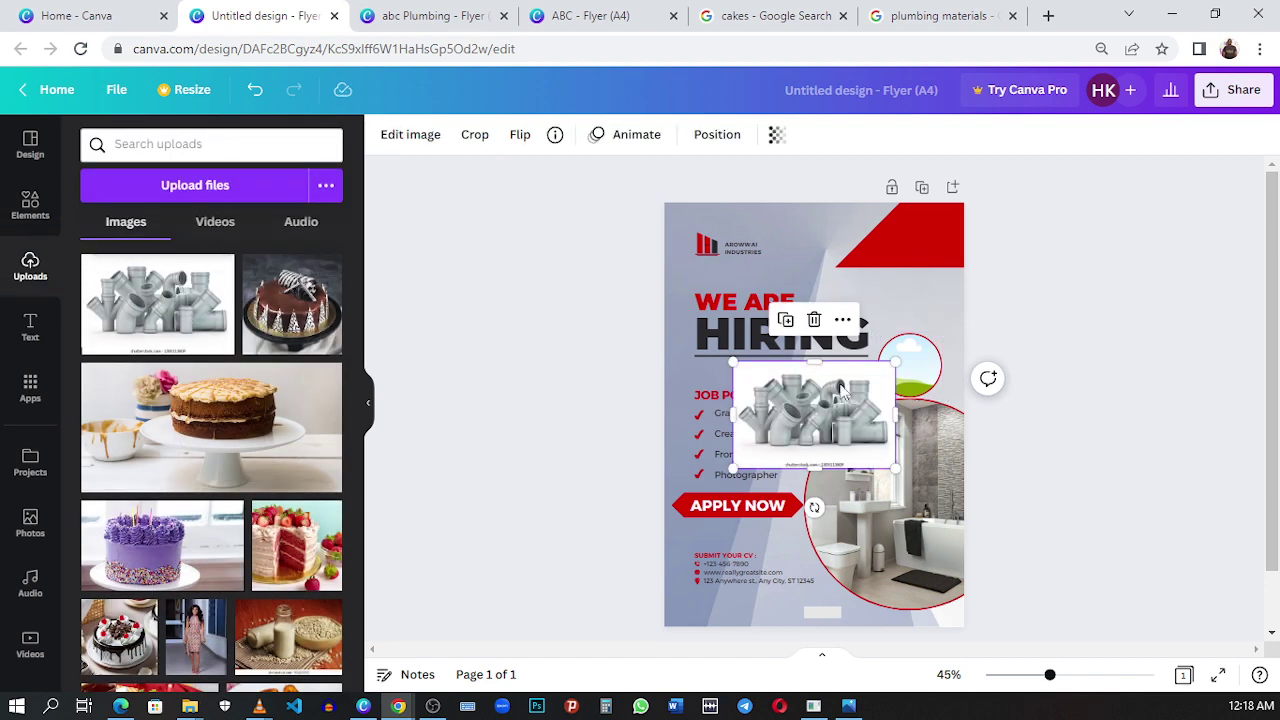
left_click_drag(866, 395, 912, 462)
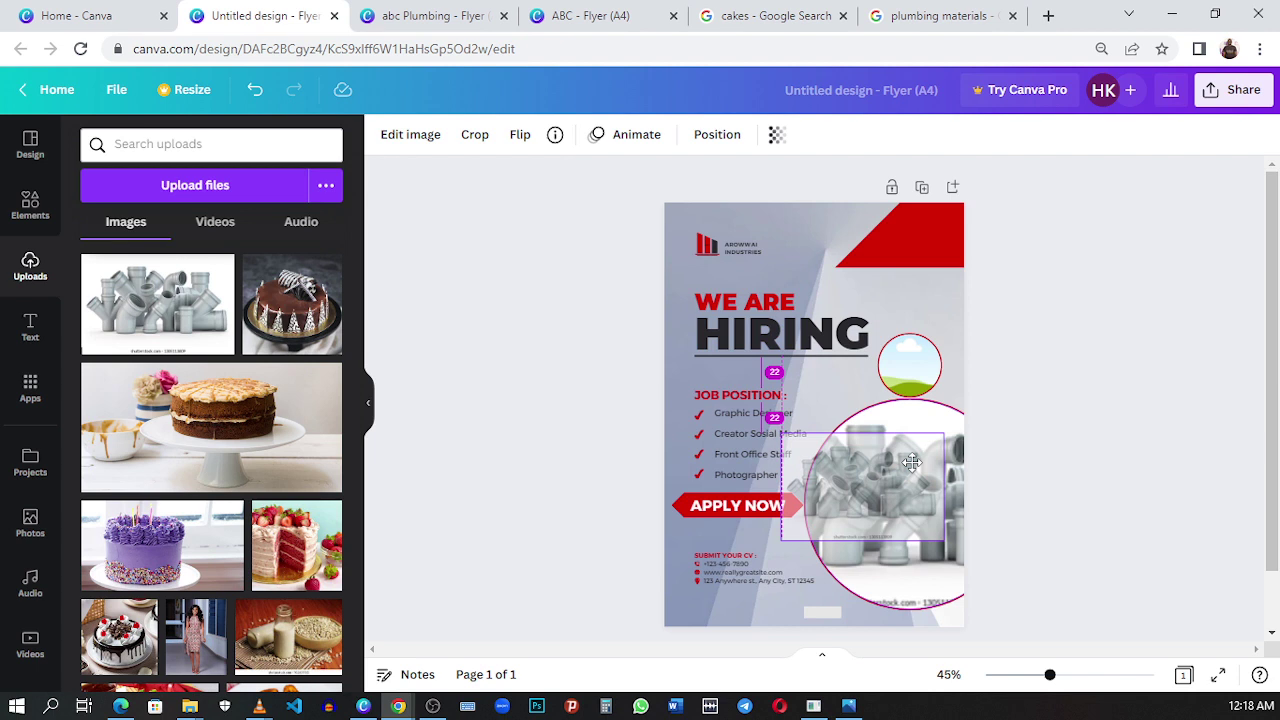
left_click_drag(912, 462, 822, 380)
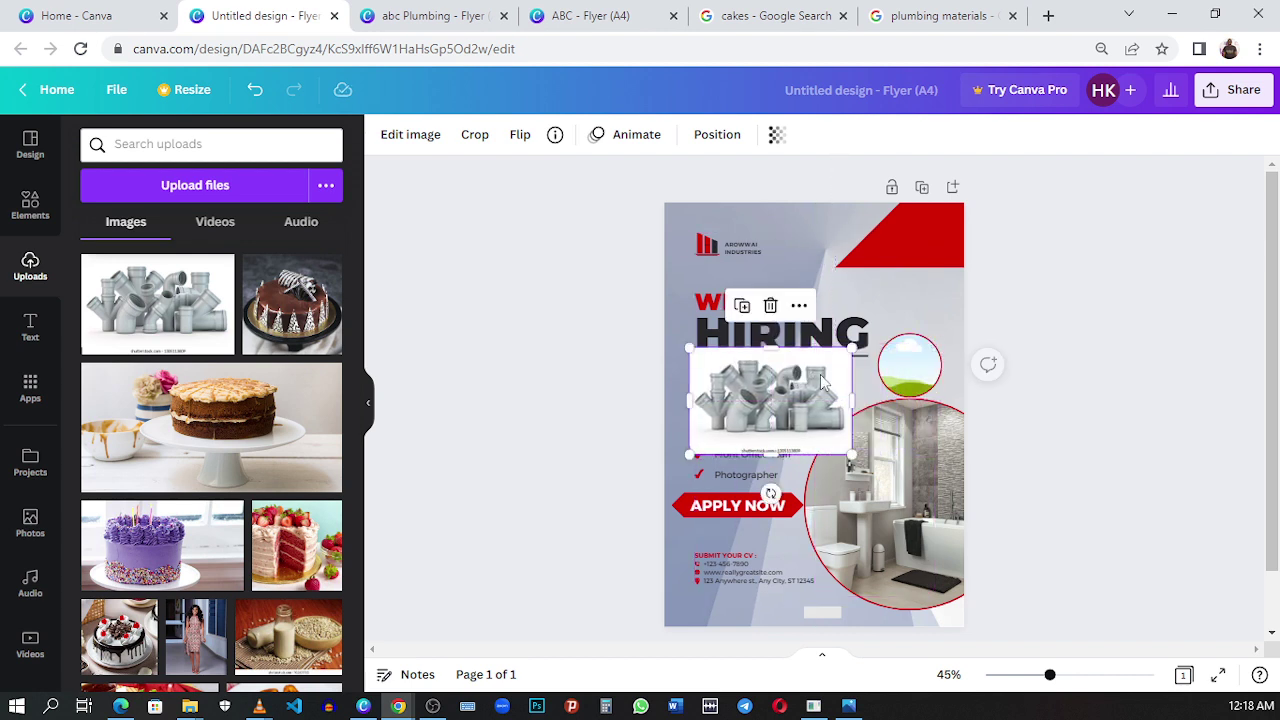
left_click(770, 305)
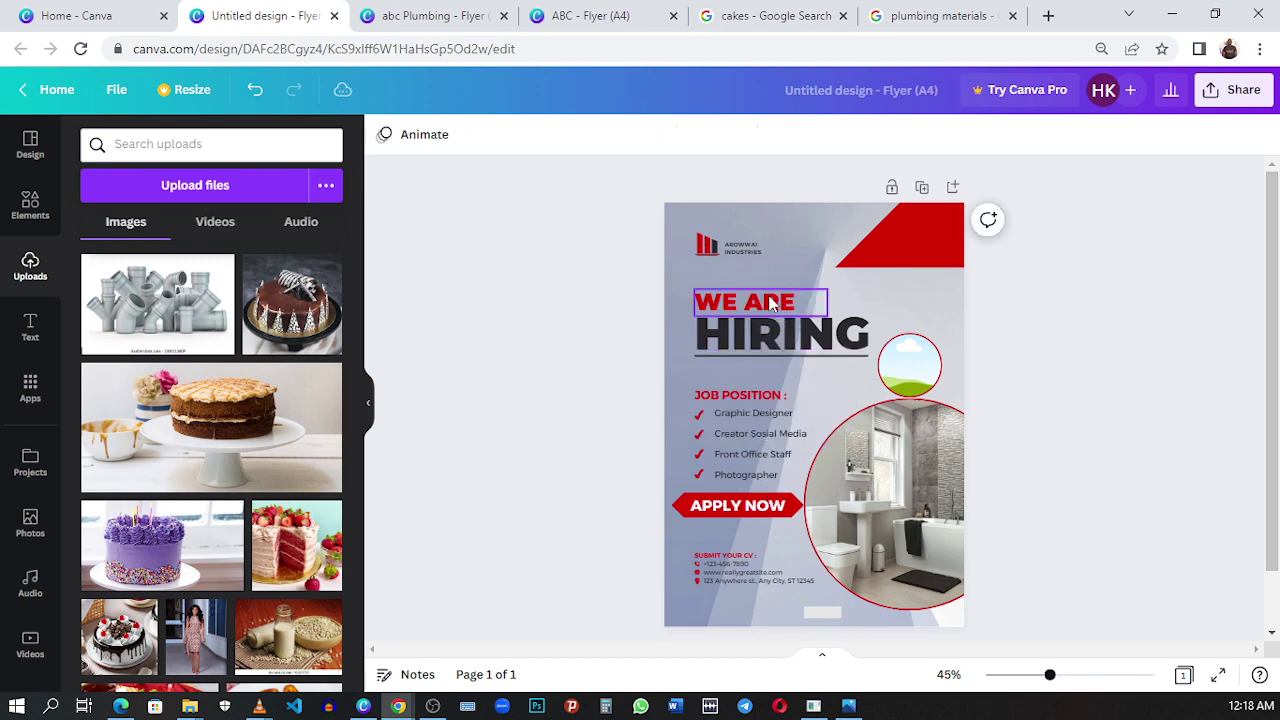
- Copy the small circular washbasin photo from the abc Plumbing flyer and place it over the small empty frame
left_click(369, 21)
left_click(910, 316)
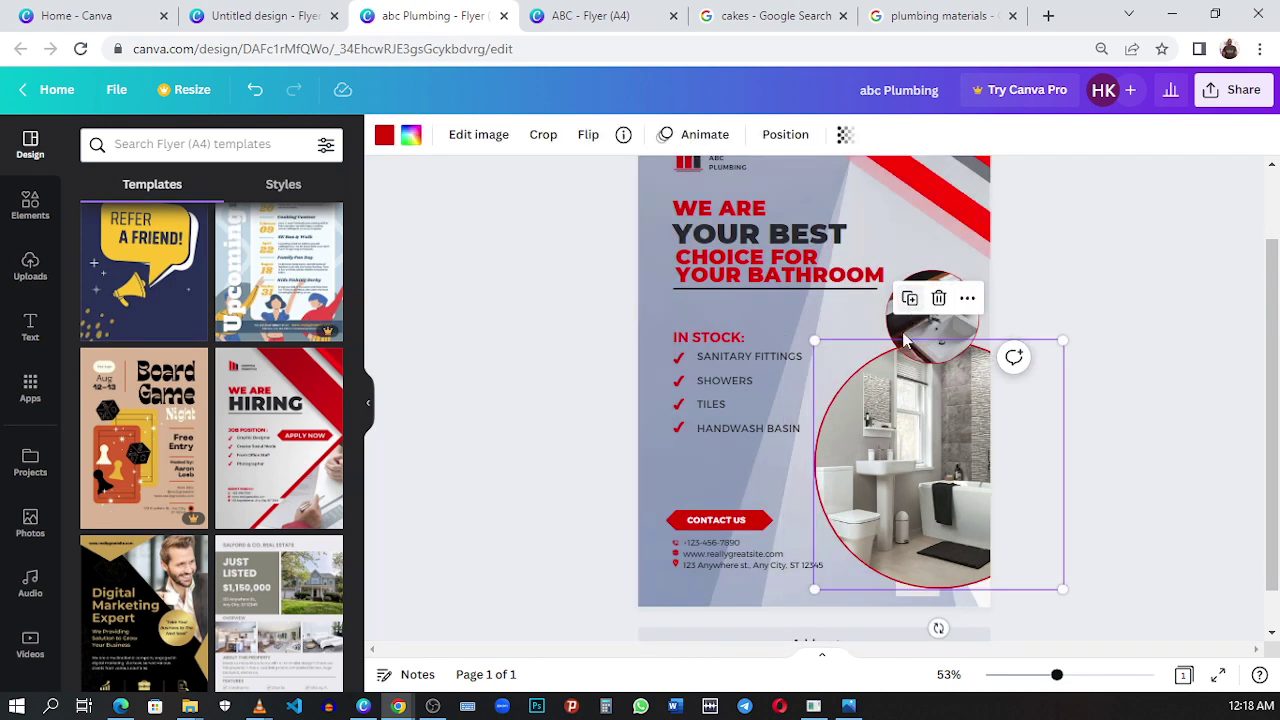
left_click(930, 296)
left_click(927, 304)
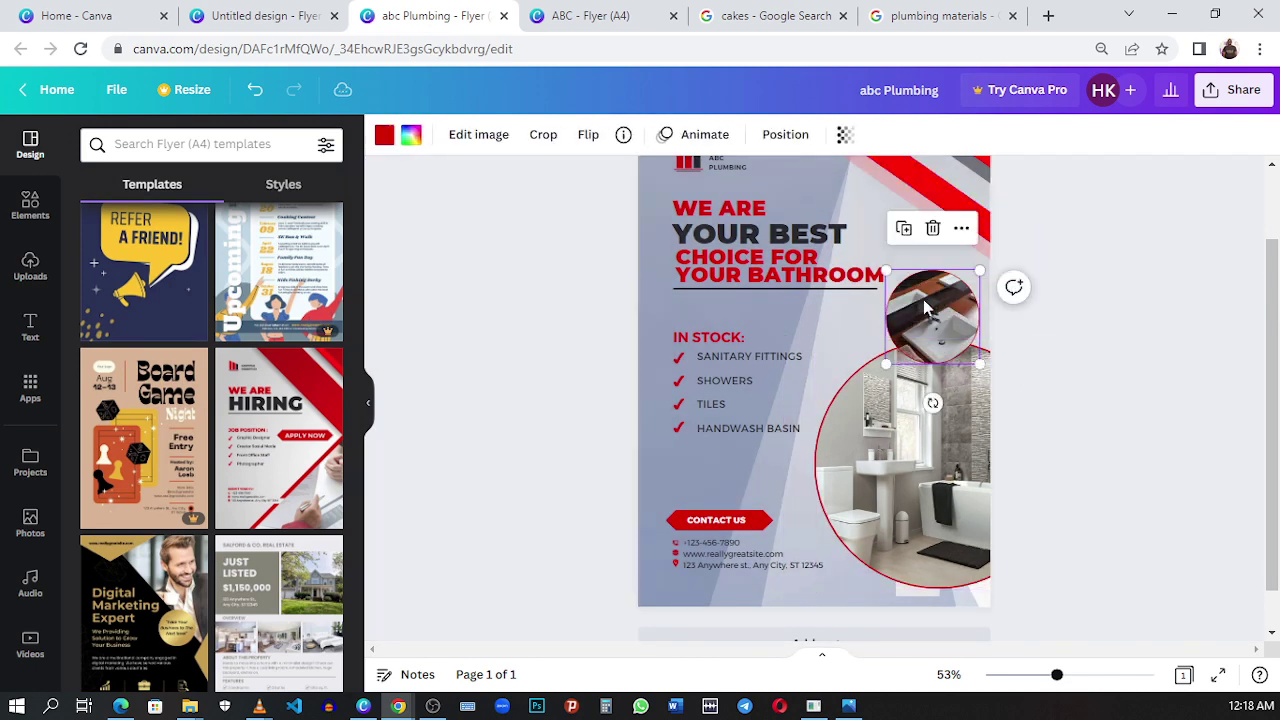
left_click(260, 16)
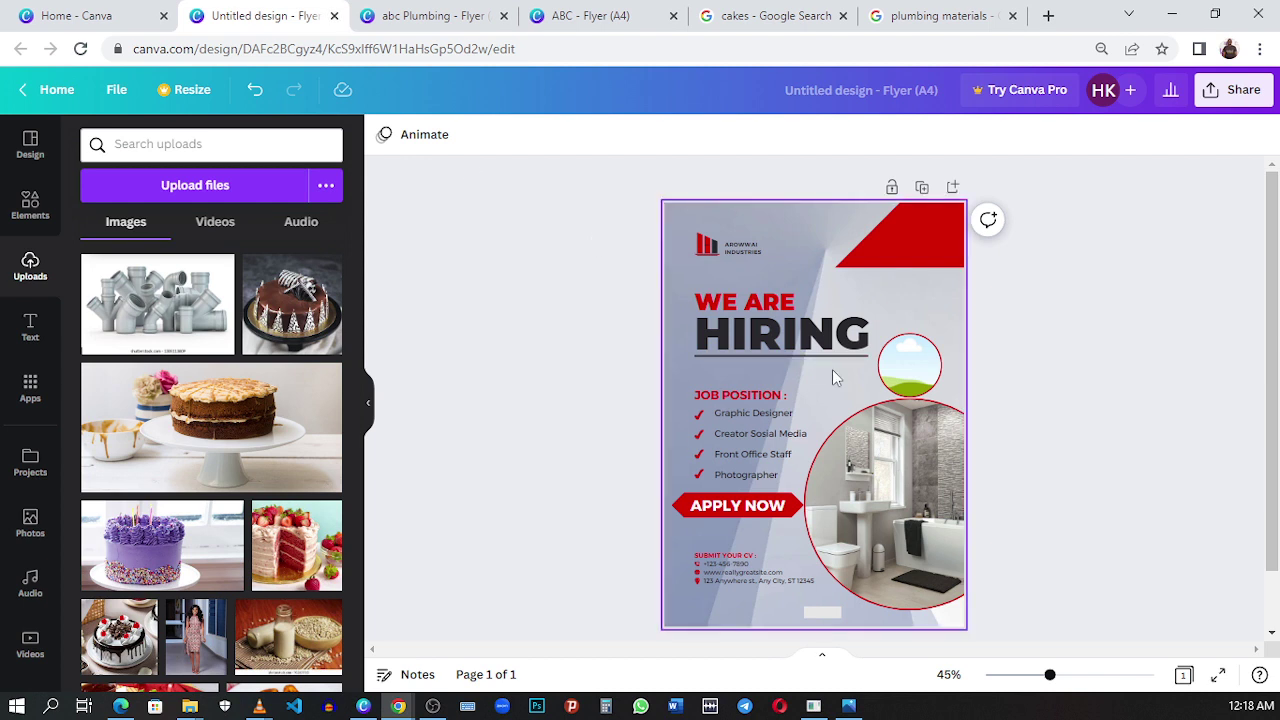
key("ctrl+v")
left_click_drag(930, 344, 883, 373)
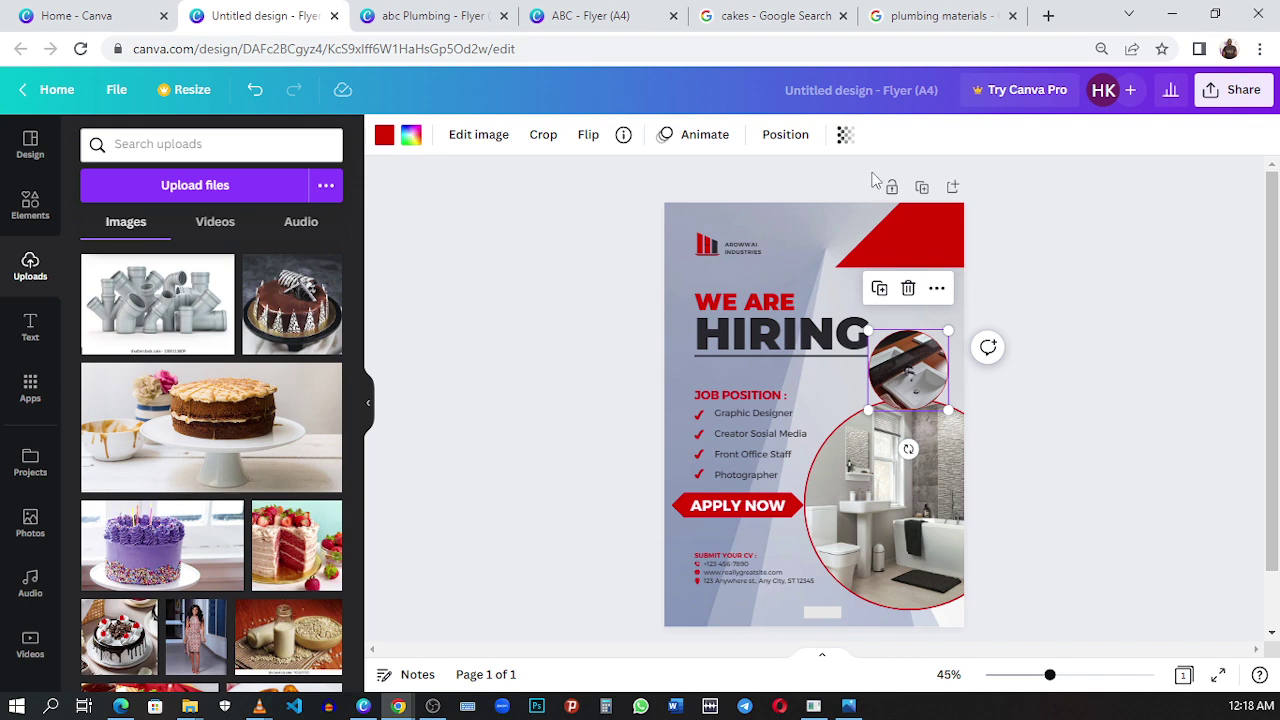
- Check the corner stripes in the abc Plumbing flyer, then add a second page using the red "We Are Hiring" template
left_click(904, 265)
left_click(425, 16)
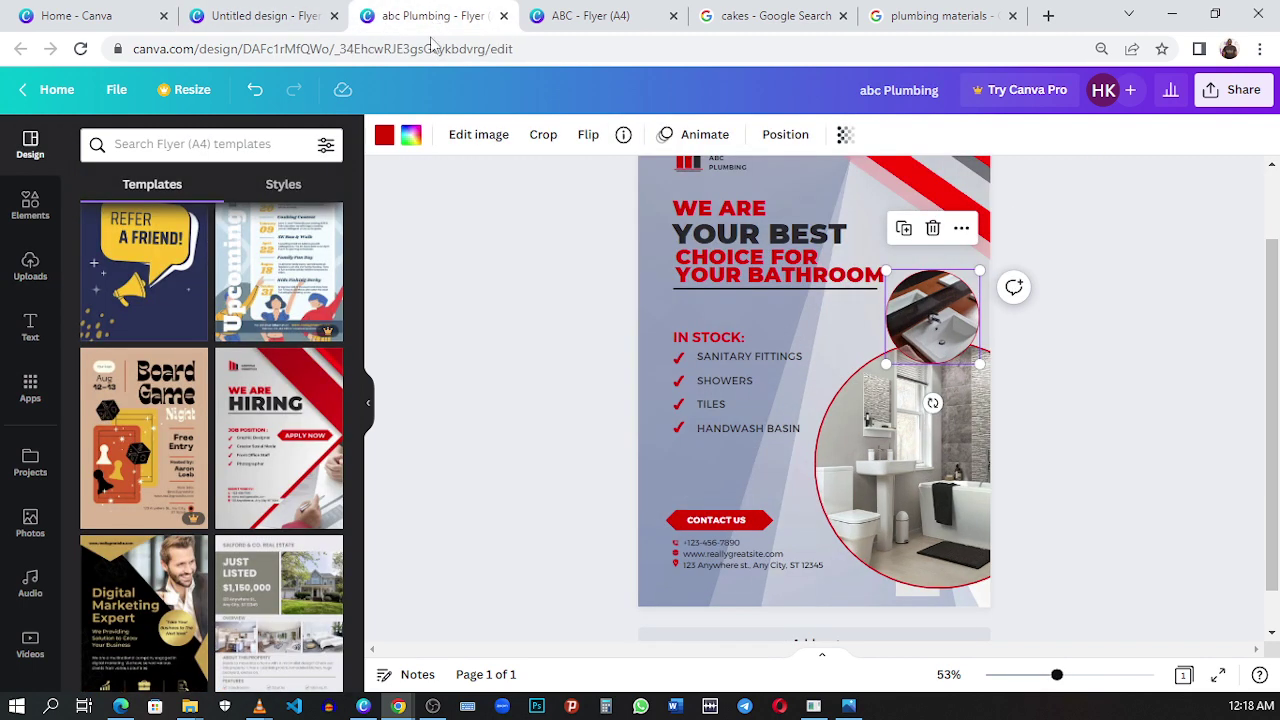
left_click(280, 16)
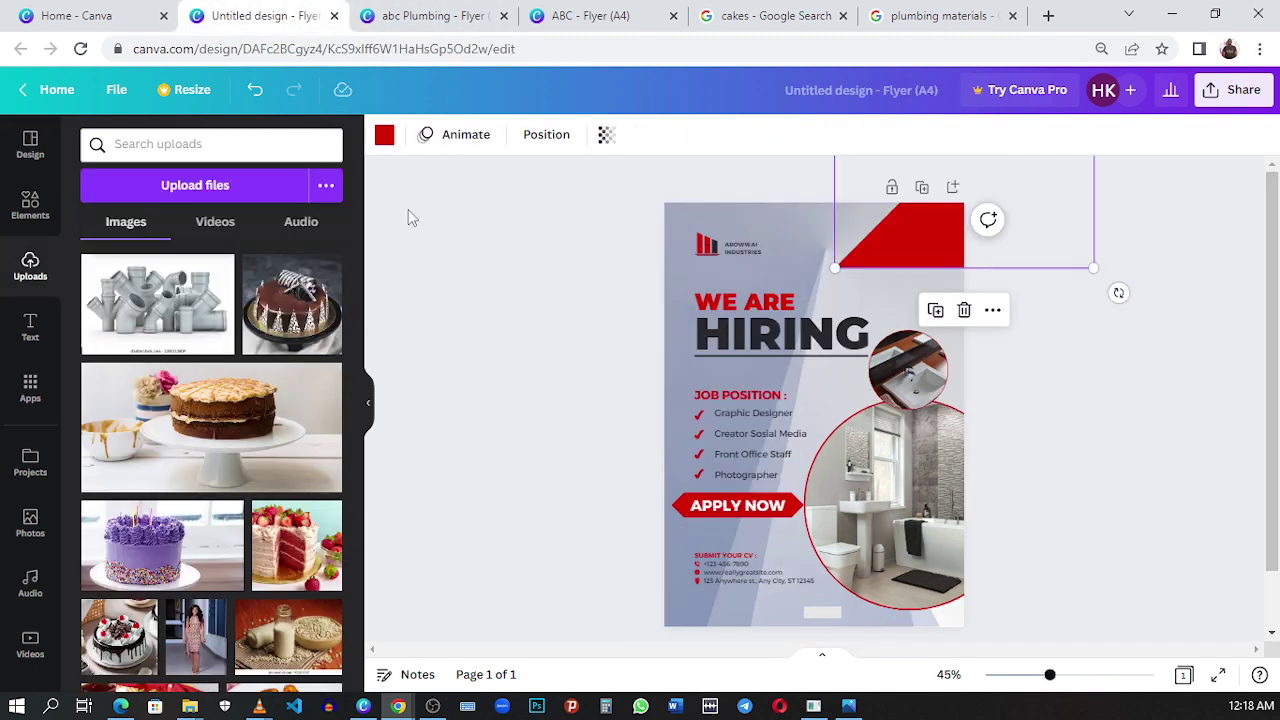
scroll(894, 524, "down", 1)
left_click(812, 612)
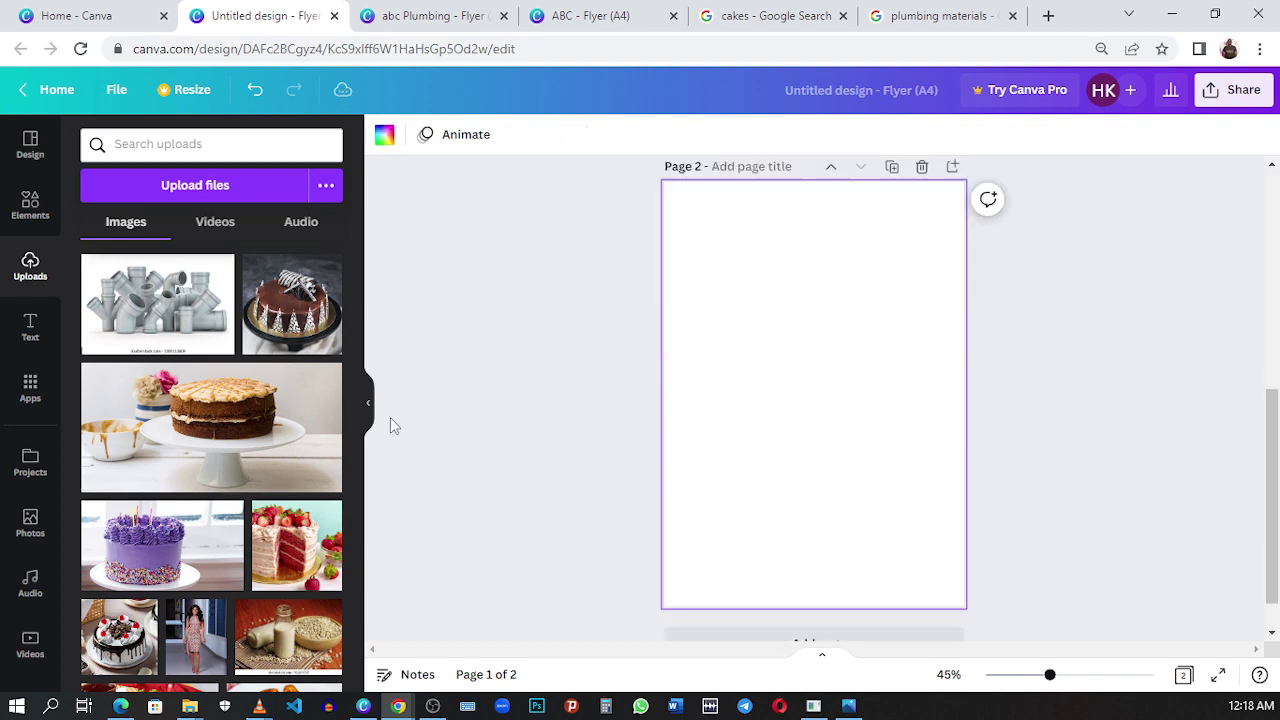
left_click(30, 147)
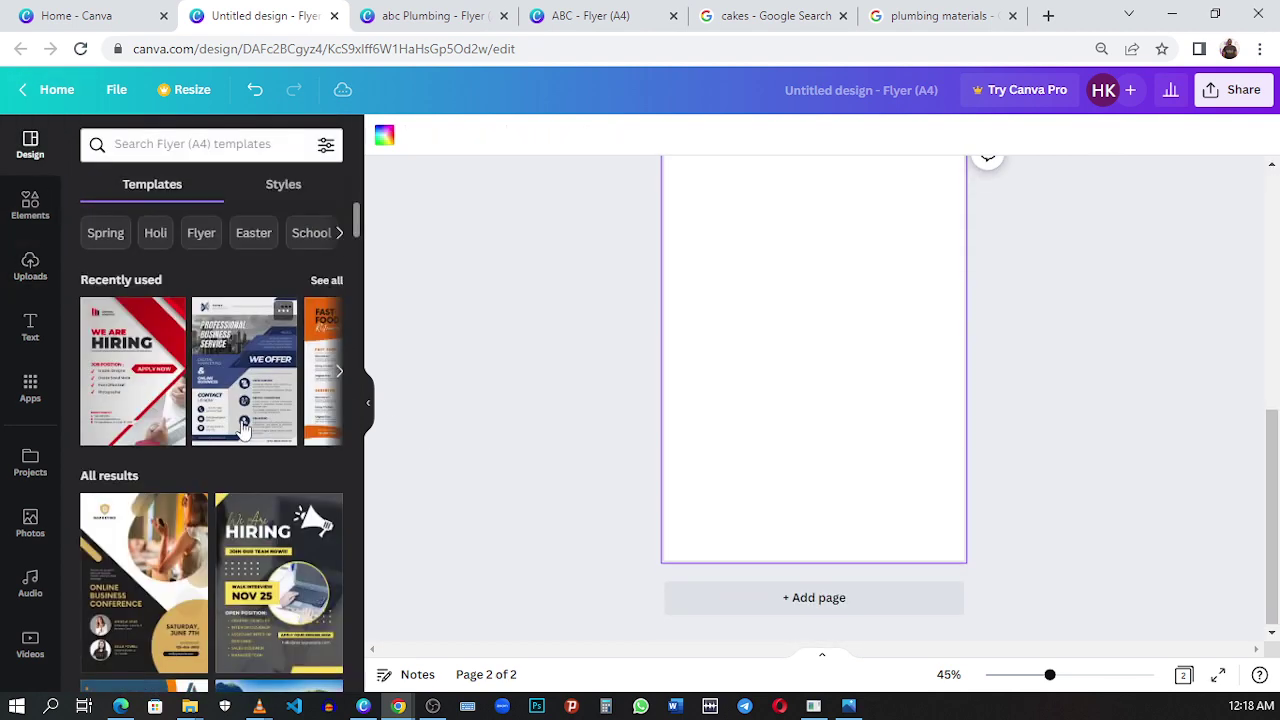
left_click(160, 425)
- Compare the diagonal red corner design of the page 2 template with the red corner shape on page 1
scroll(603, 387, "up", 3)
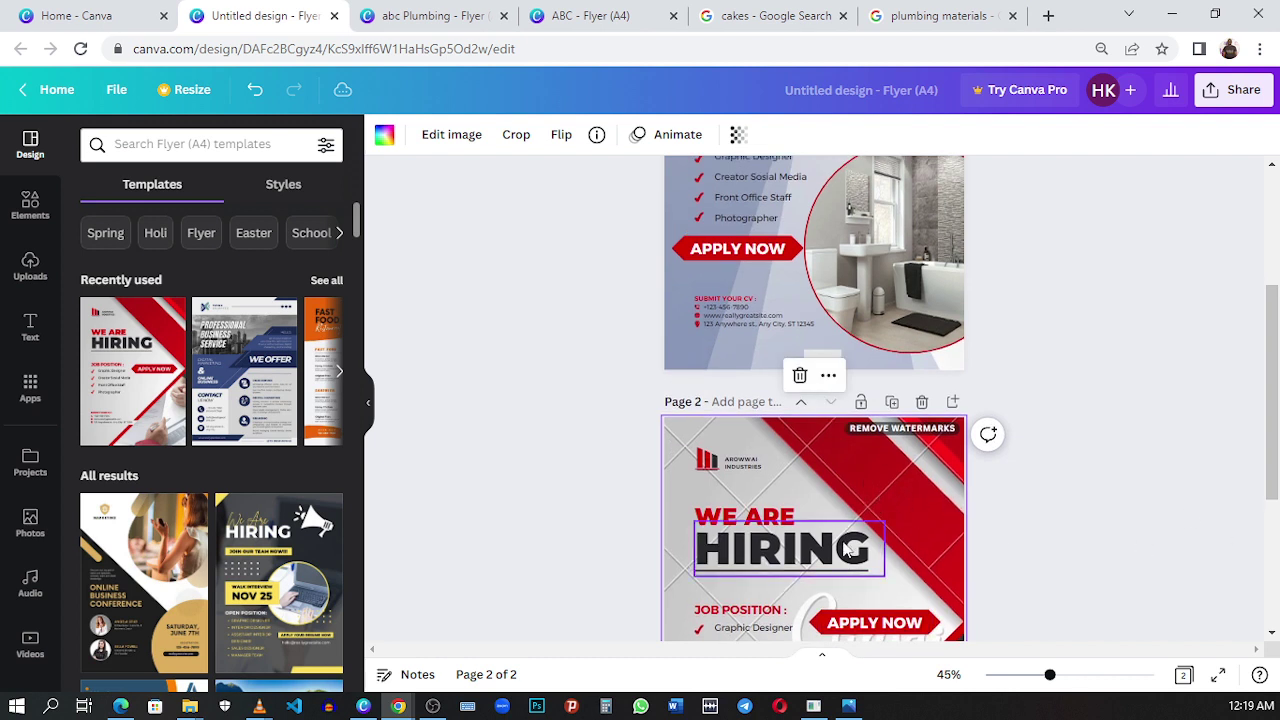
left_click(1061, 498)
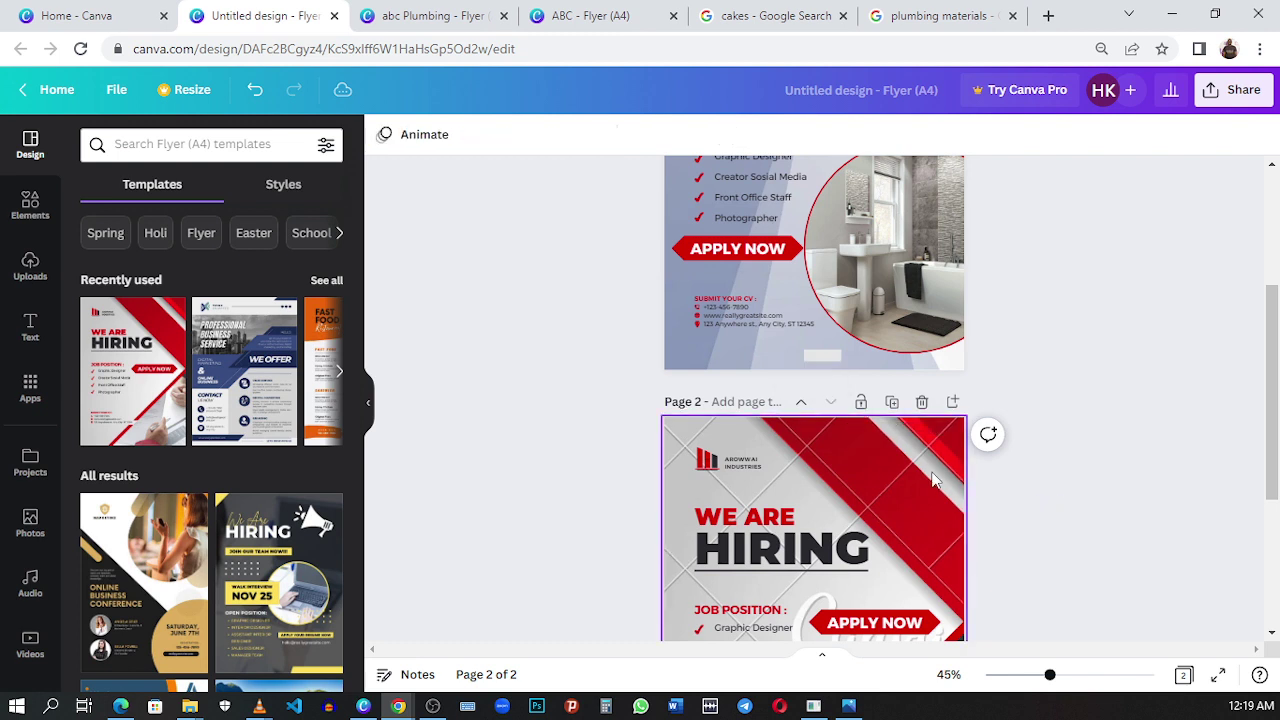
left_click(882, 481)
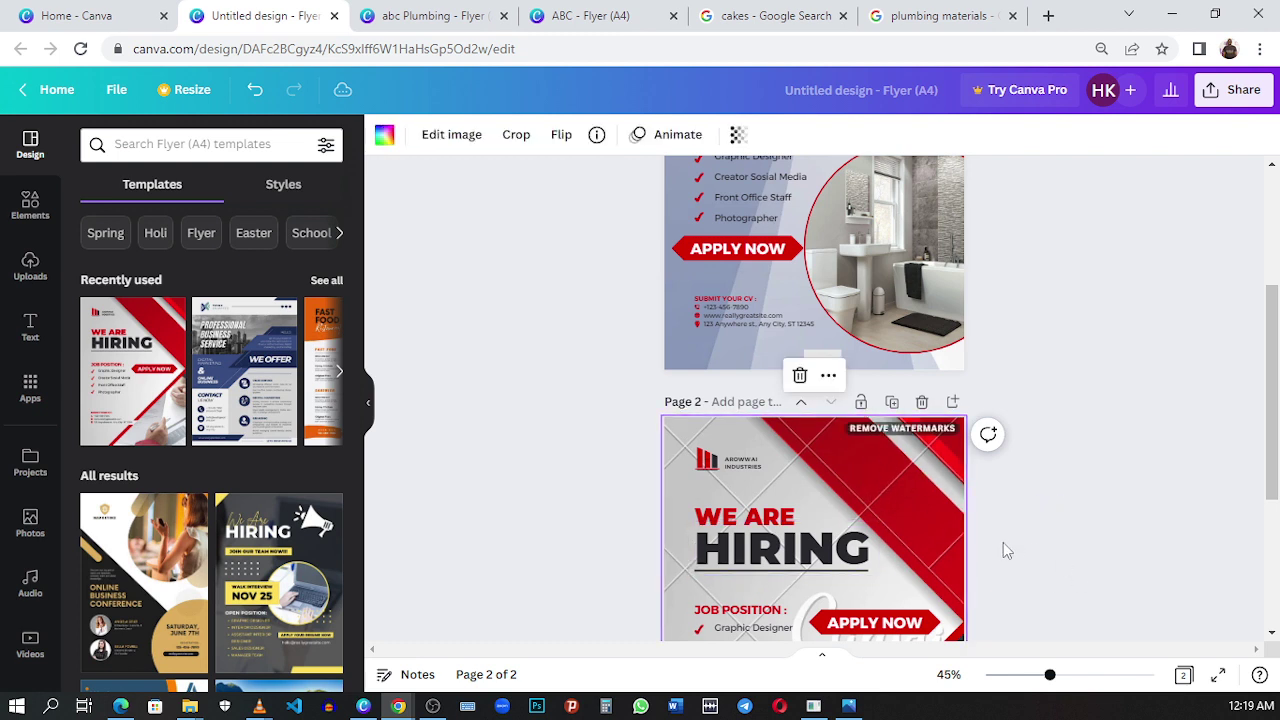
scroll(786, 552, "down", 2)
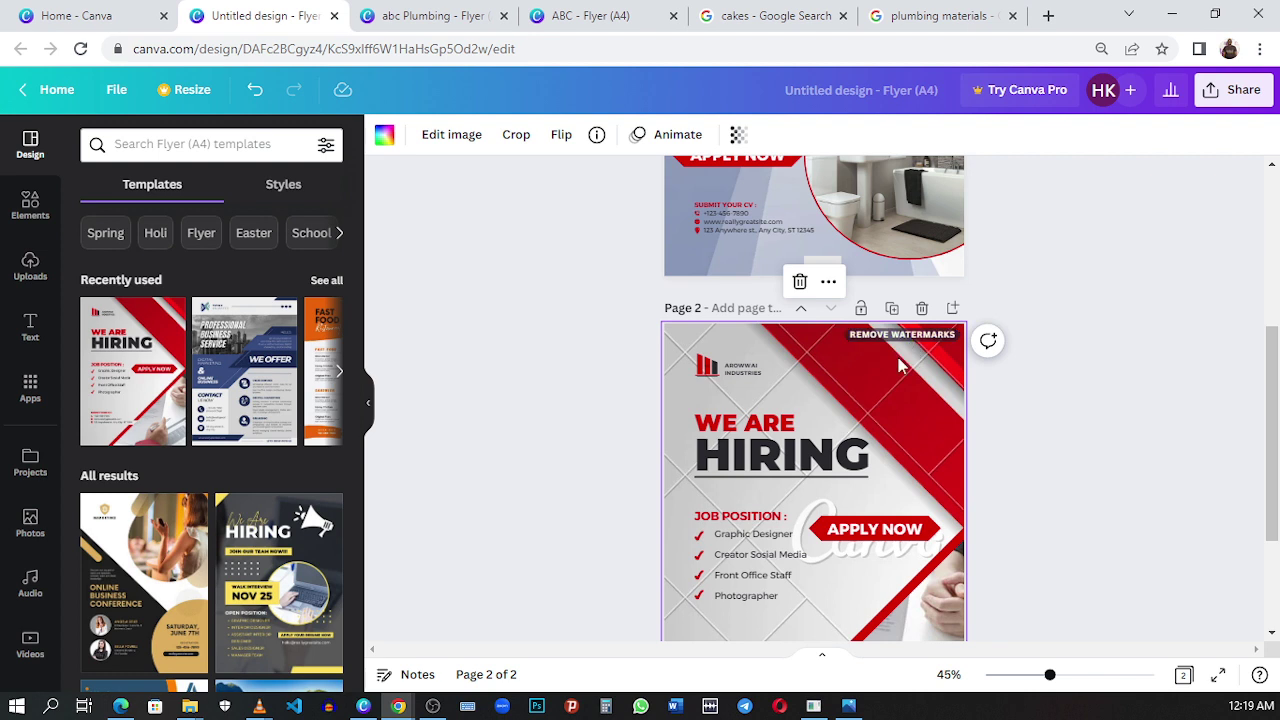
scroll(868, 459, "up", 3)
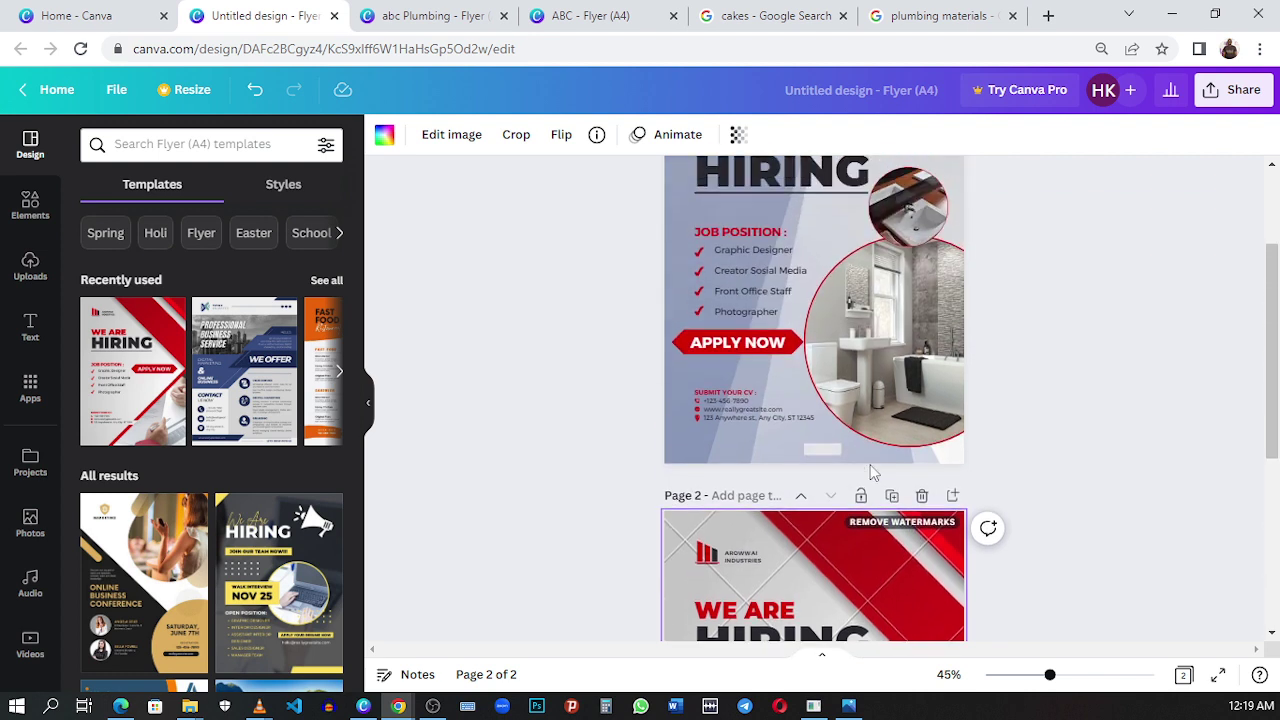
scroll(872, 472, "up", 2)
scroll(940, 440, "down", 4)
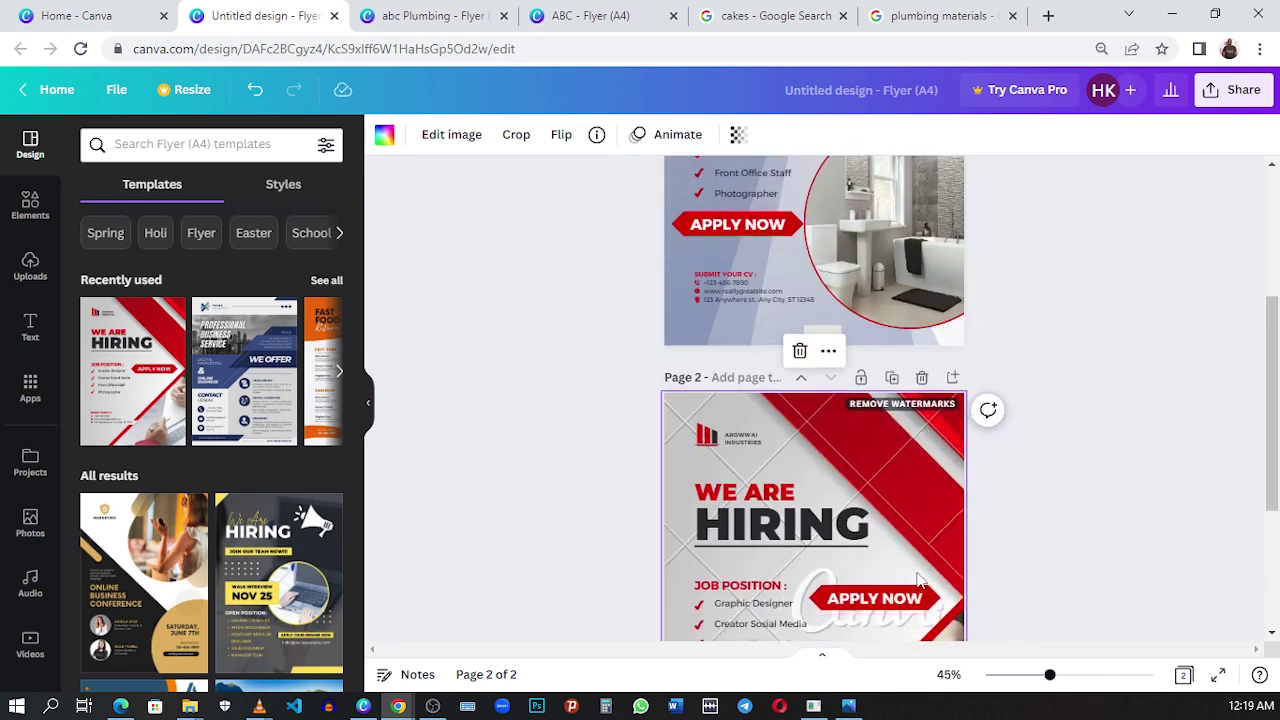
scroll(968, 400, "up", 4)
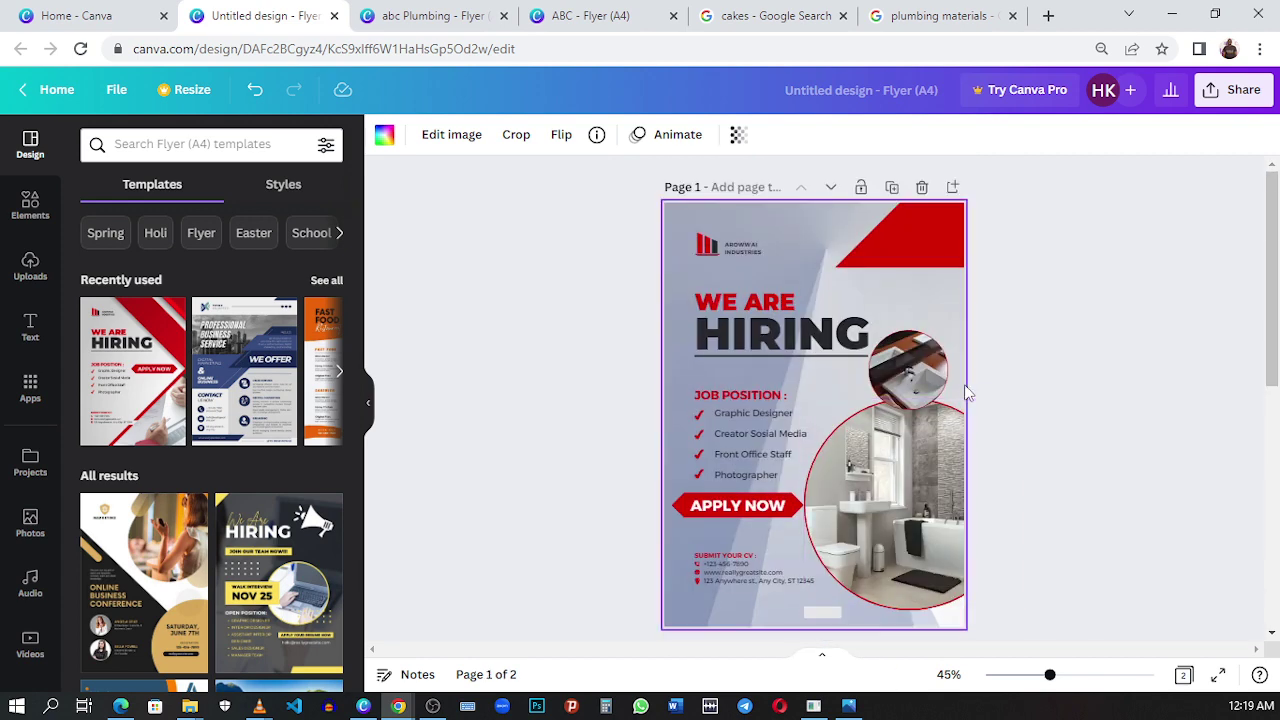
scroll(940, 272, "down", 7)
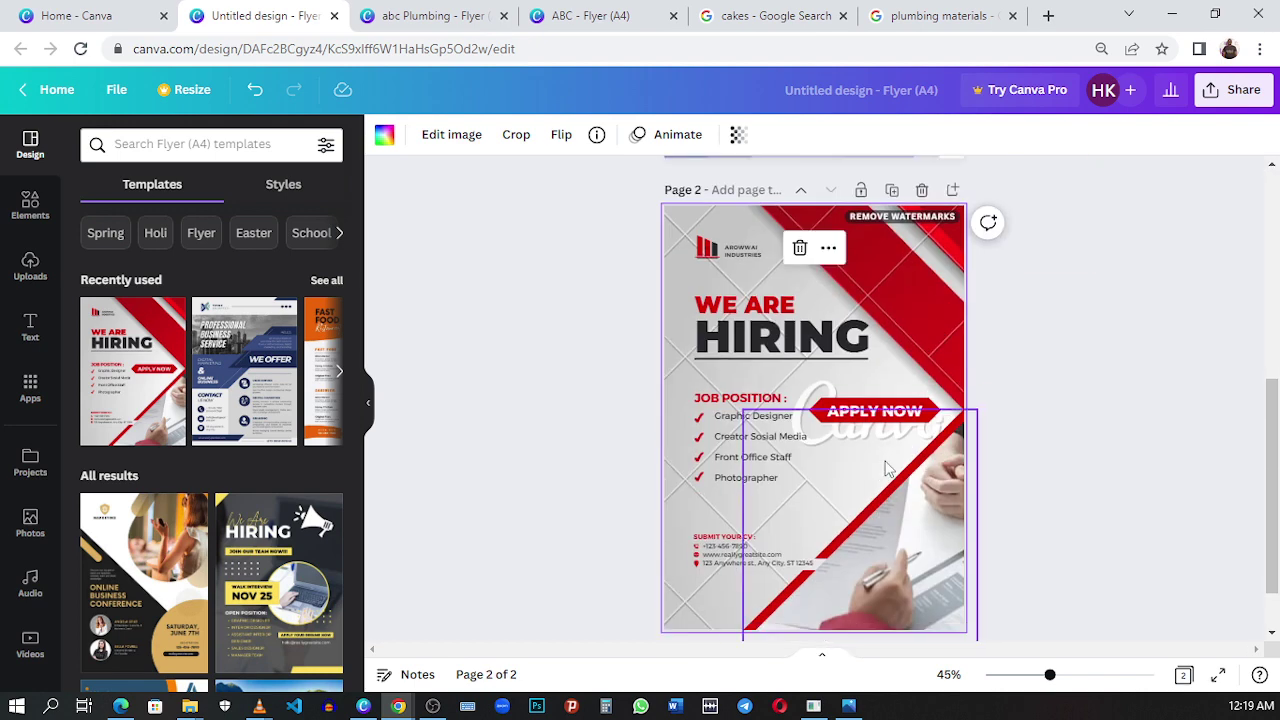
scroll(980, 261, "up", 7)
left_click(950, 255)
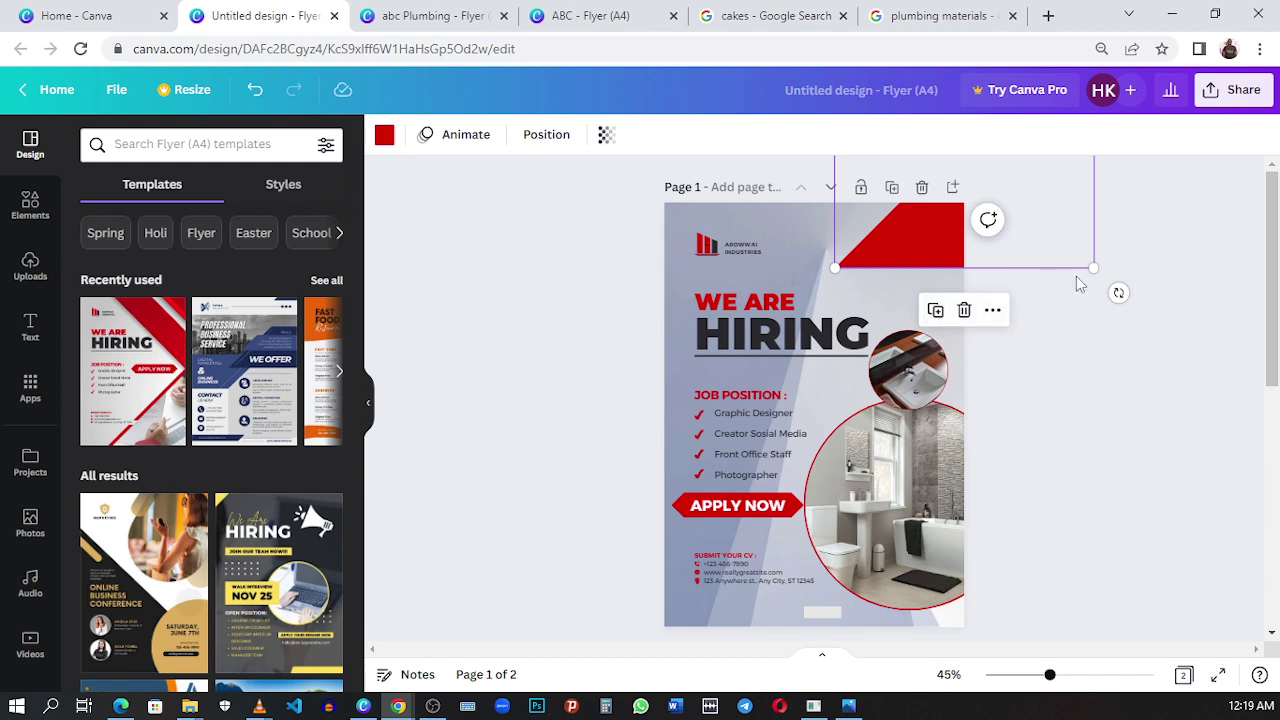
- Rotate the red corner shape on page 1 so its lower edge slopes diagonally like the abc Plumbing flyer's corner
left_click_drag(1118, 293, 1013, 360)
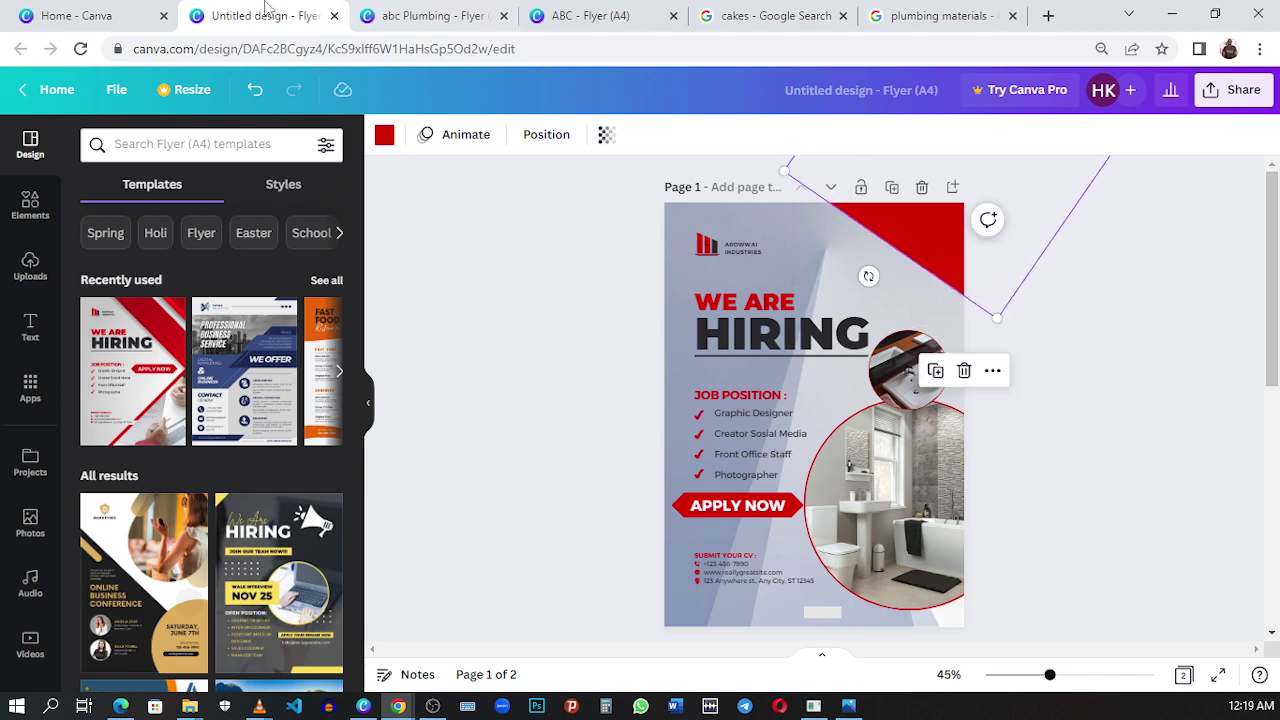
left_click(425, 17)
scroll(850, 200, "up", 1)
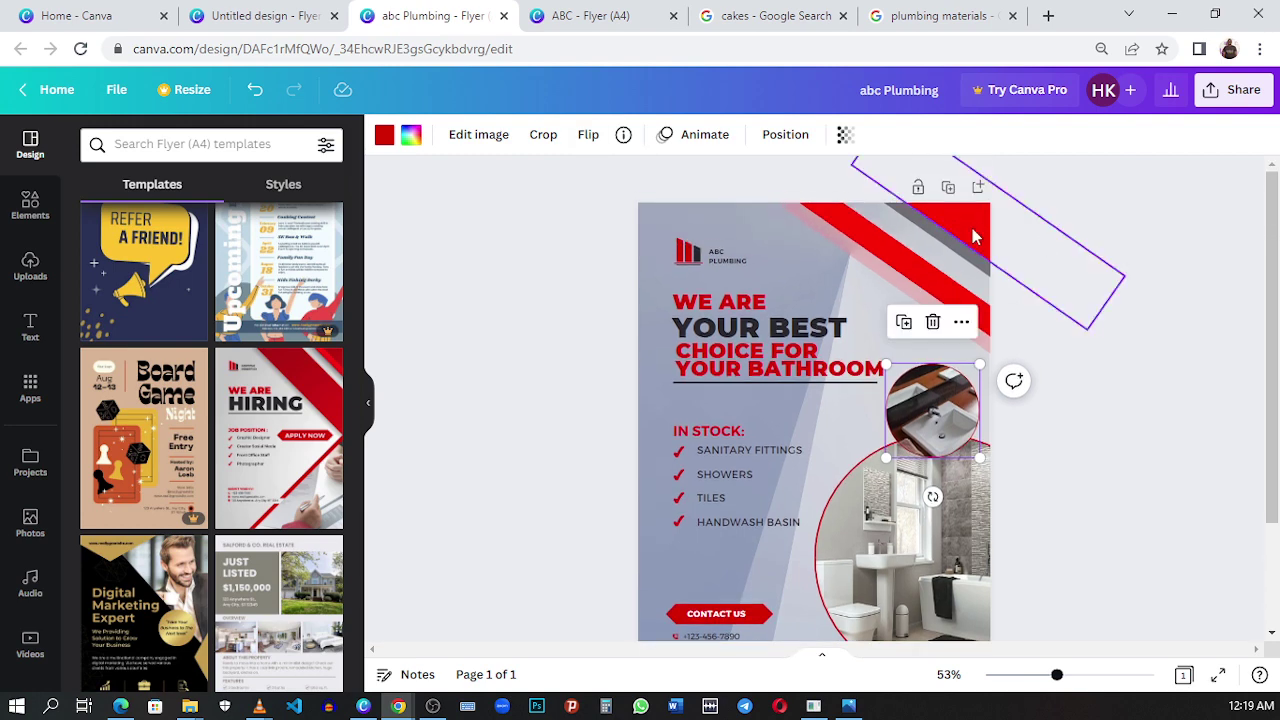
left_click(250, 15)
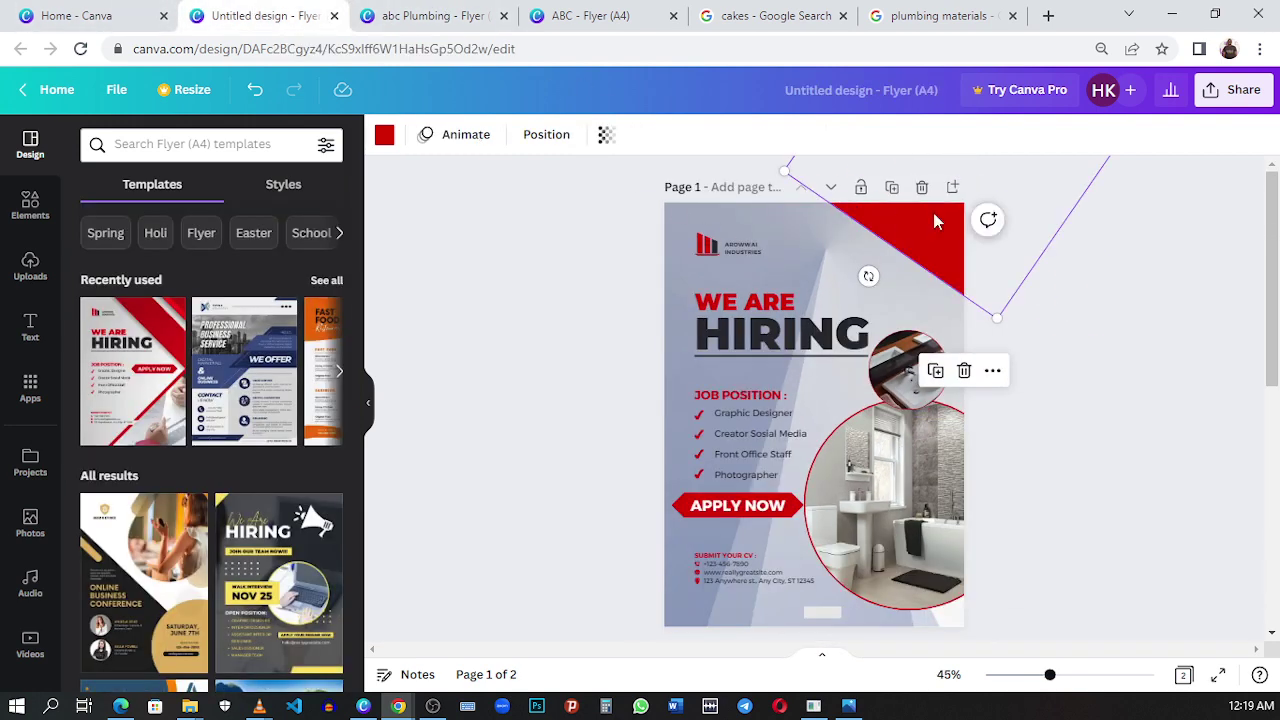
- Reposition the rotated red shape over the page's upper-right corner, using the abc Plumbing flyer's corner triangle as reference
left_click_drag(947, 240, 982, 223)
left_click(1117, 335)
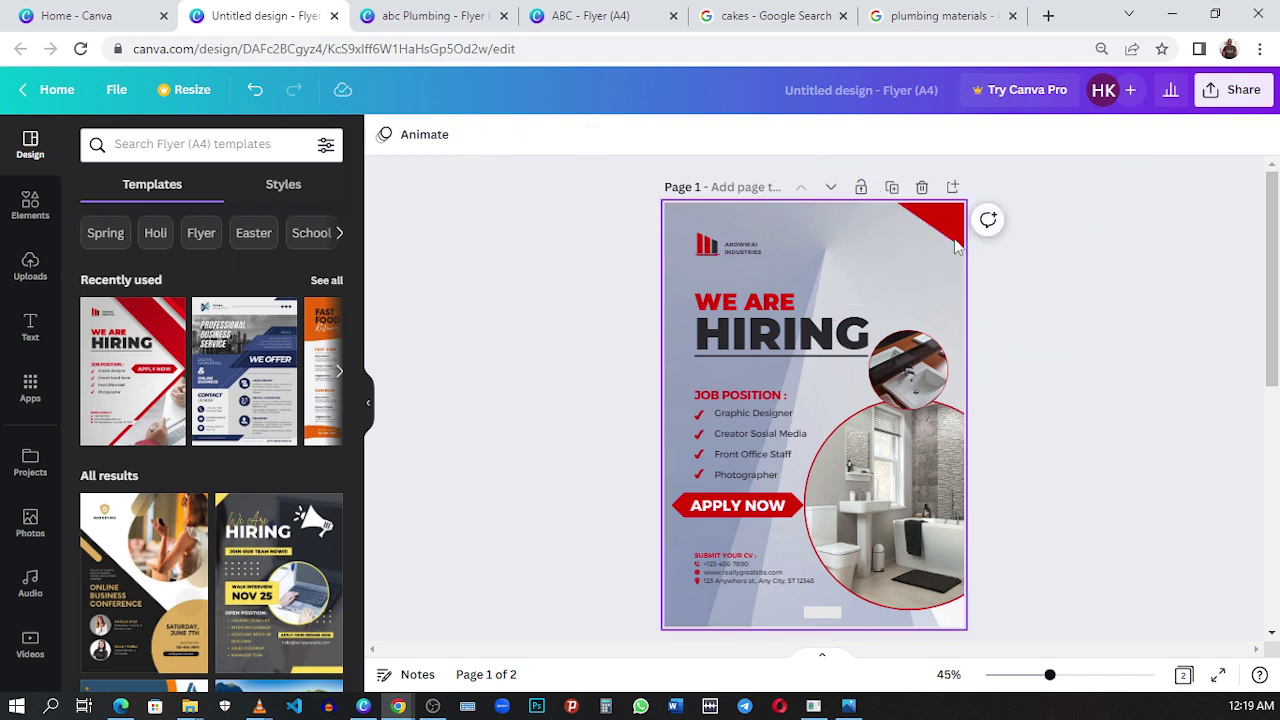
left_click(932, 230)
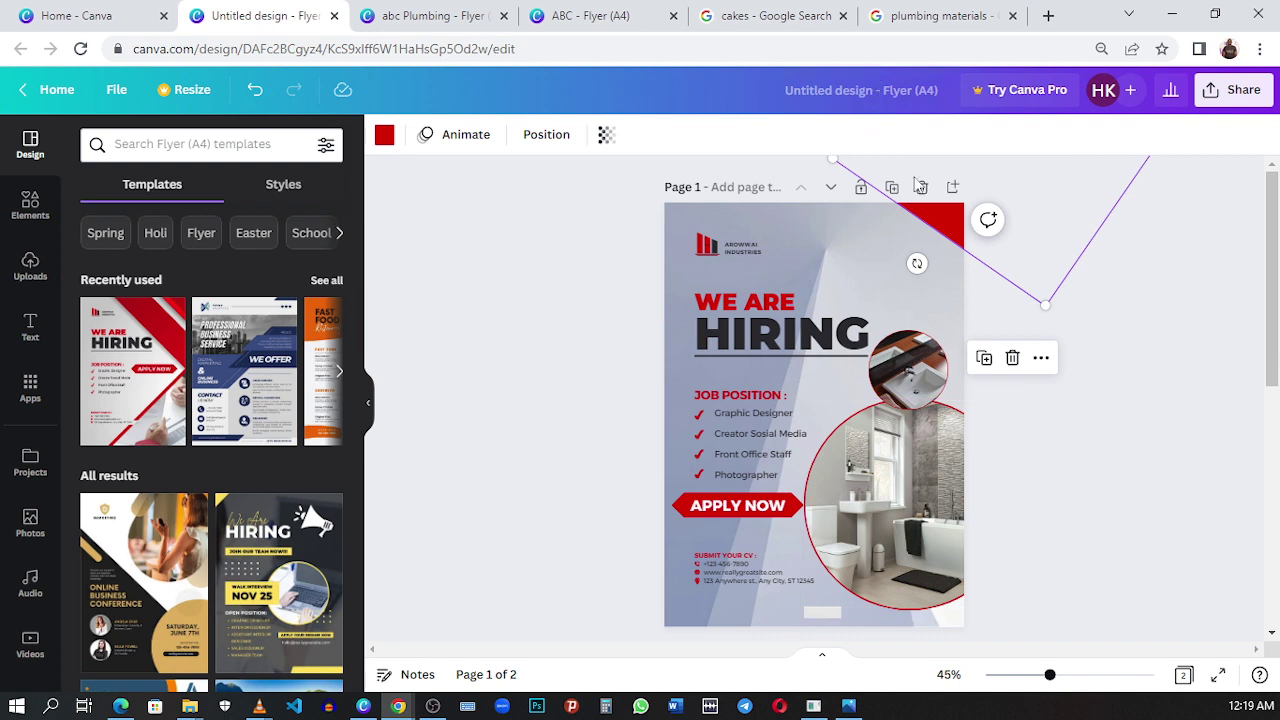
left_click_drag(935, 218, 943, 218)
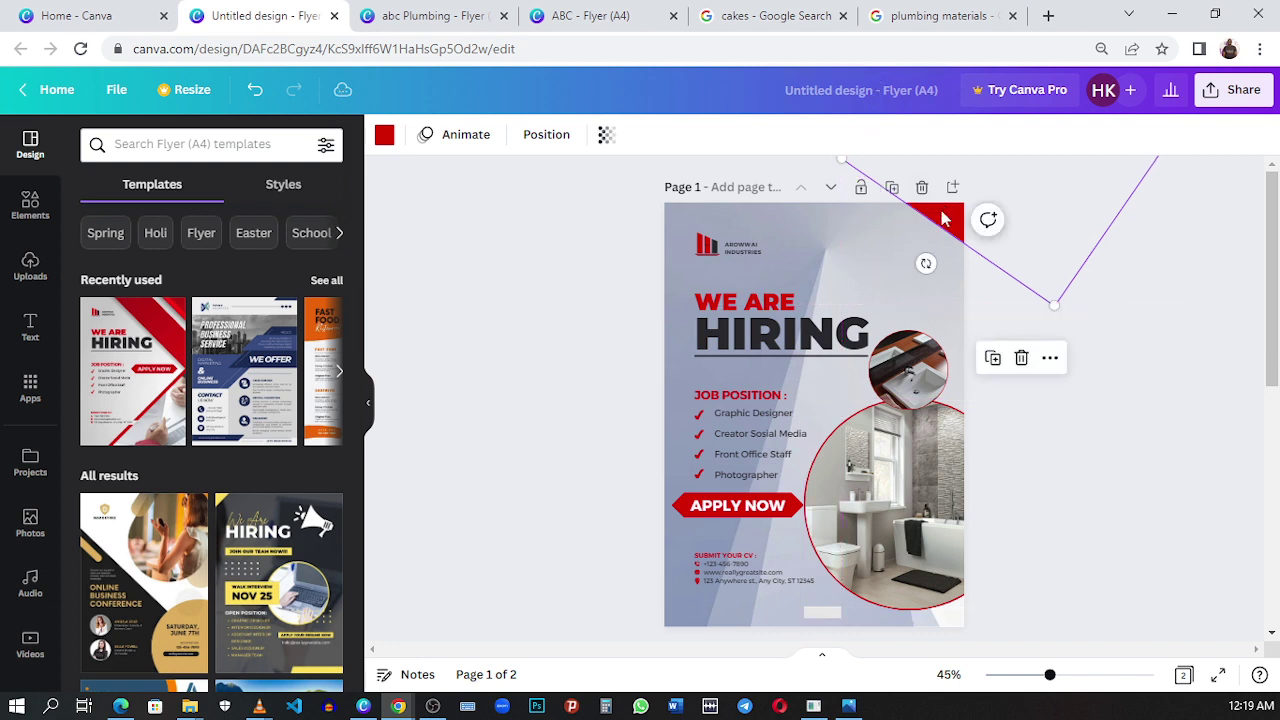
left_click(409, 17)
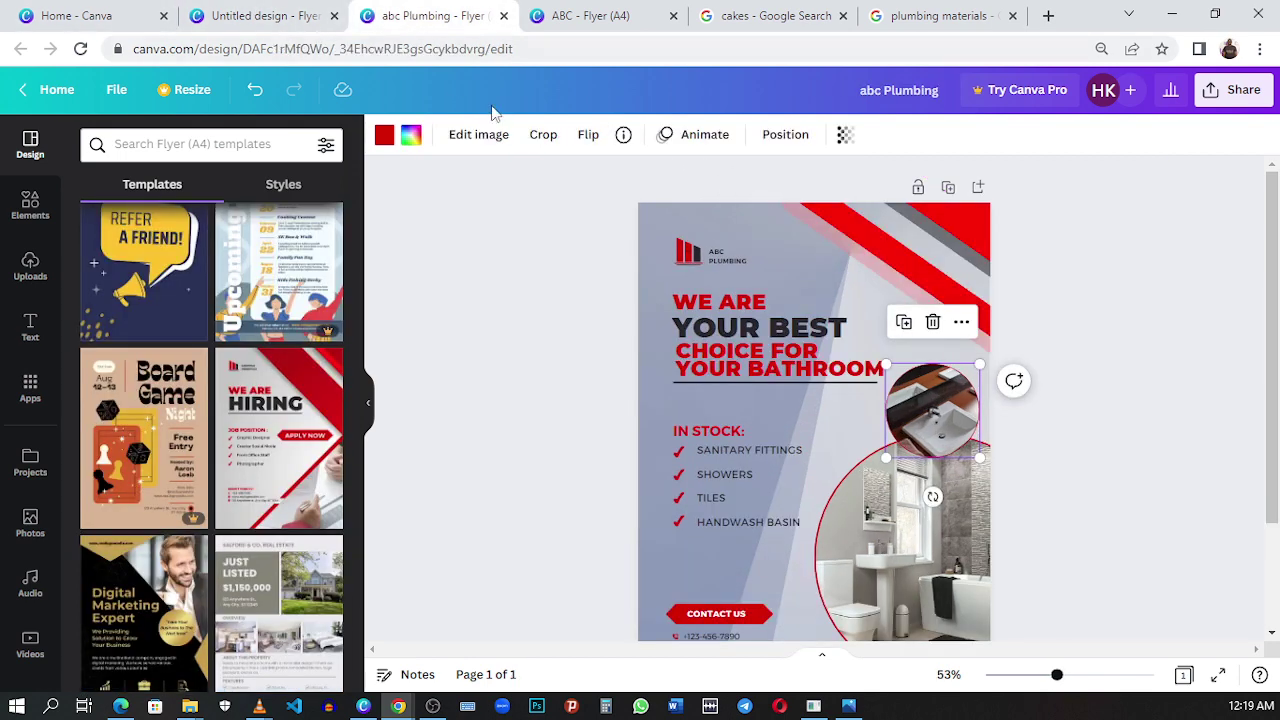
left_click(268, 17)
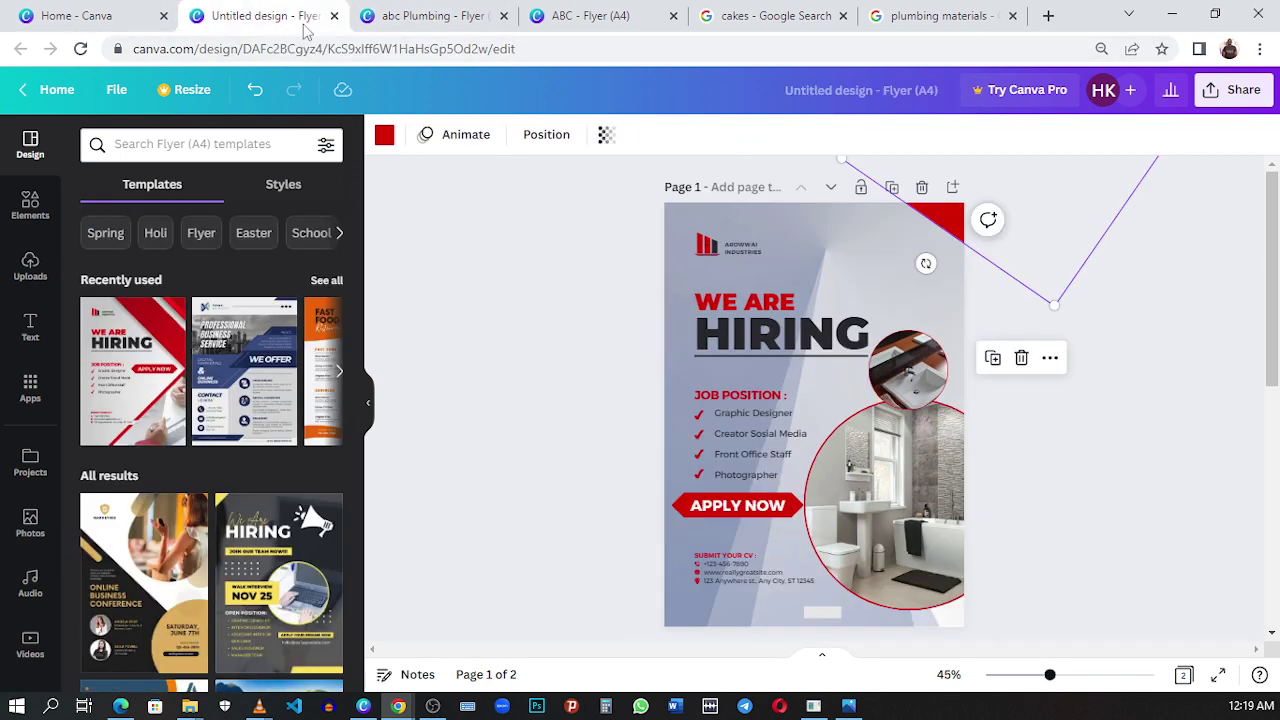
left_click(1030, 244)
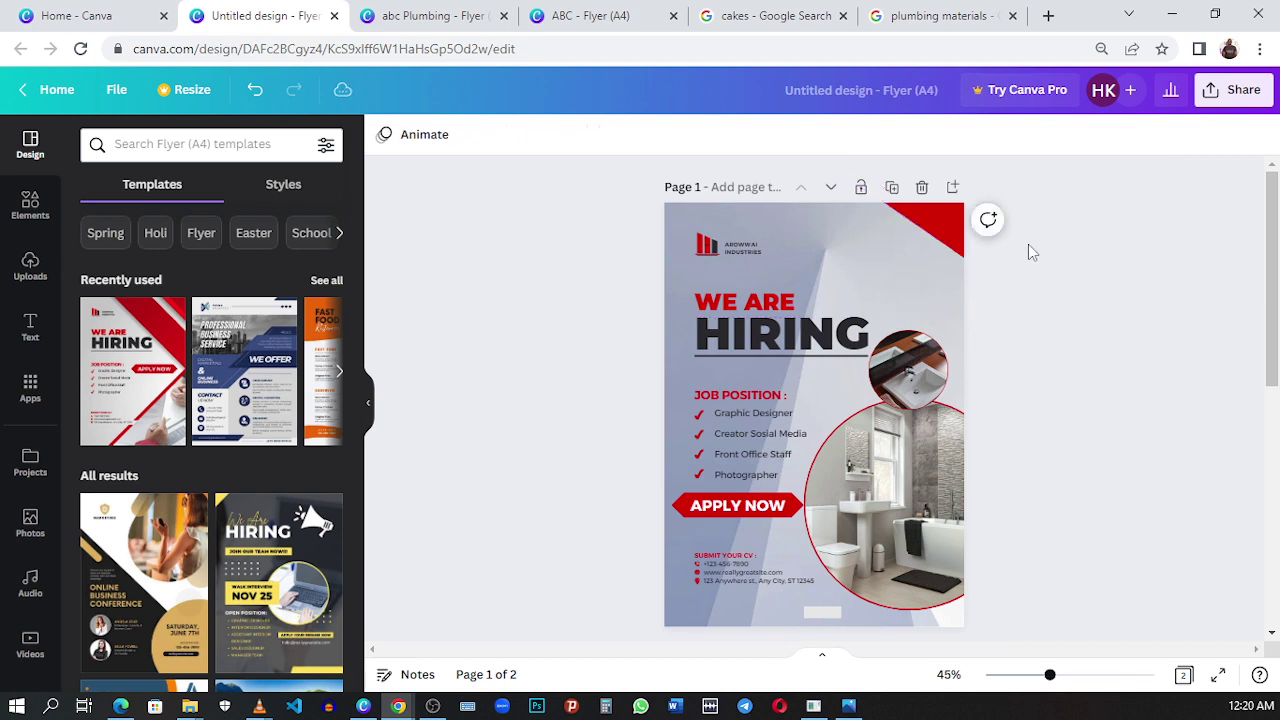
left_click(949, 240)
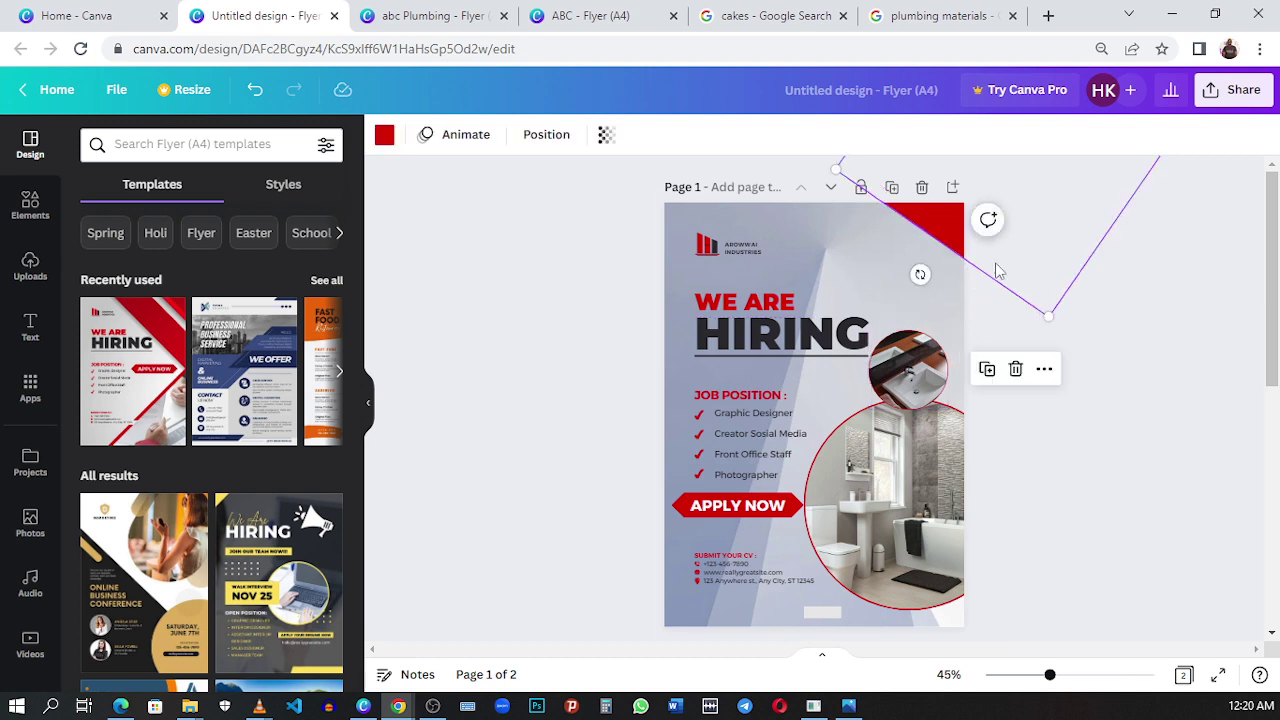
left_click_drag(995, 270, 983, 268)
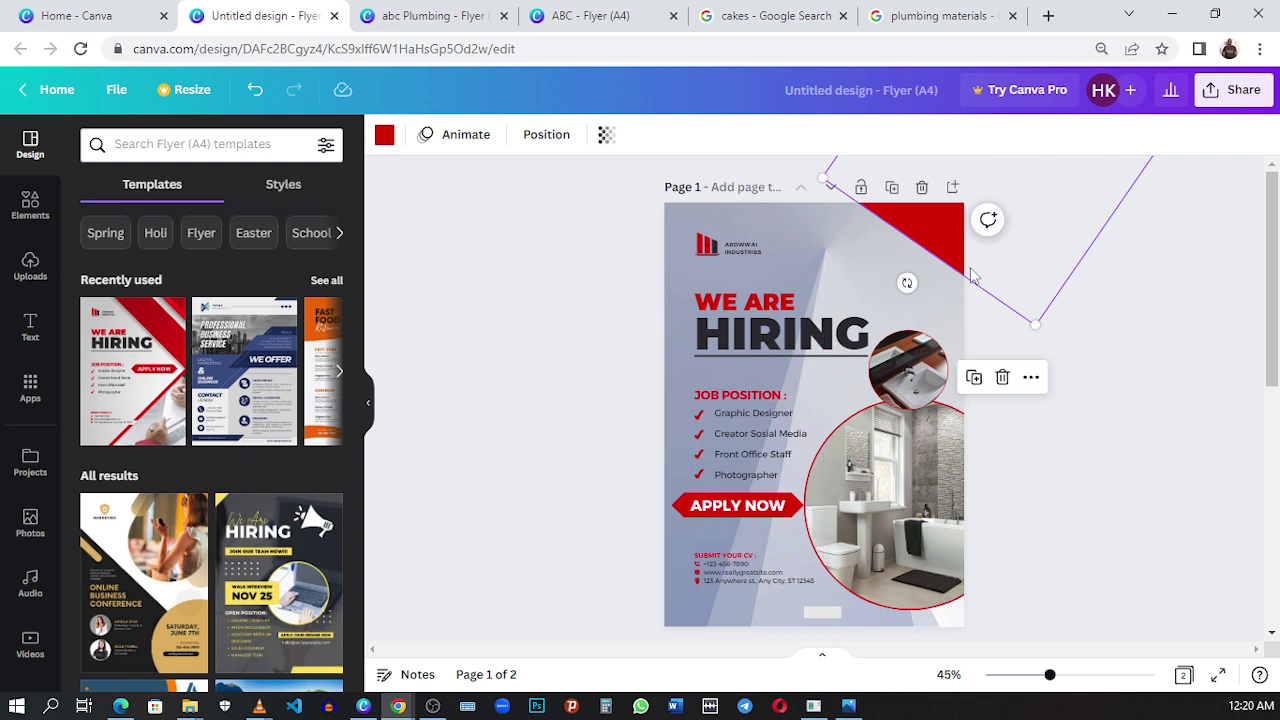
- Duplicate the red corner shape and offset the copy slightly outward along the same diagonal
left_click(974, 377)
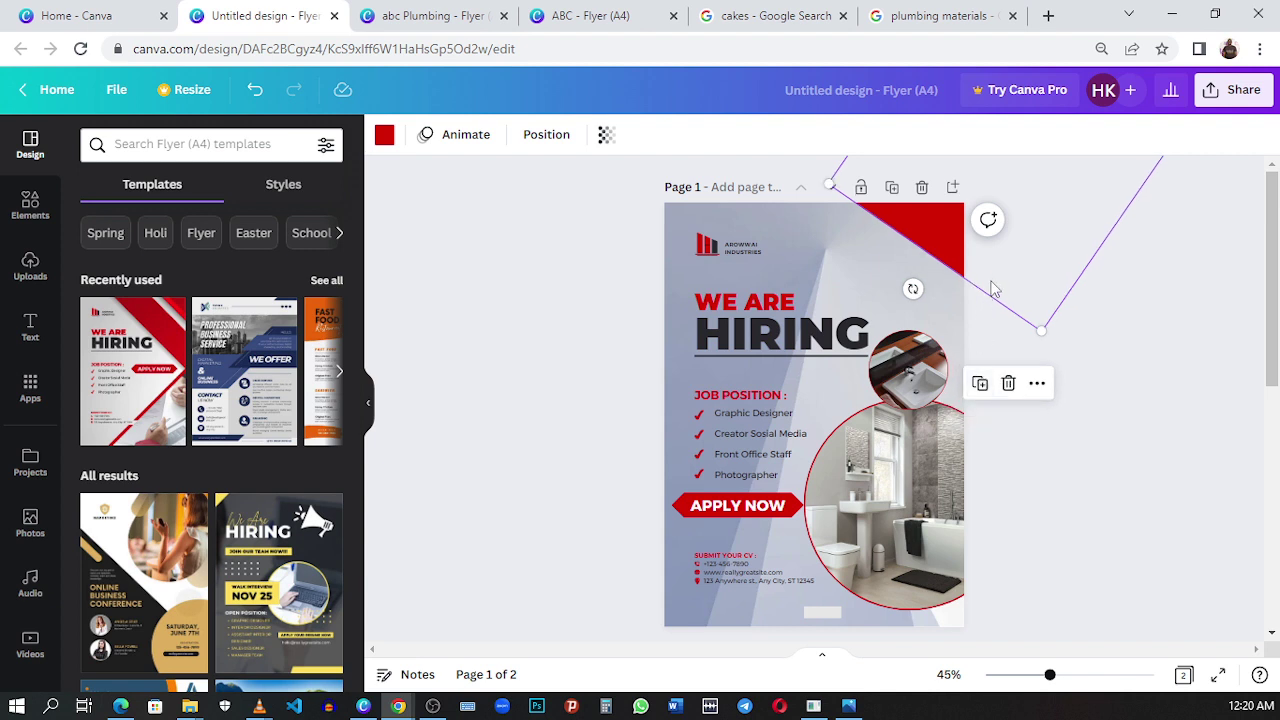
left_click(384, 134)
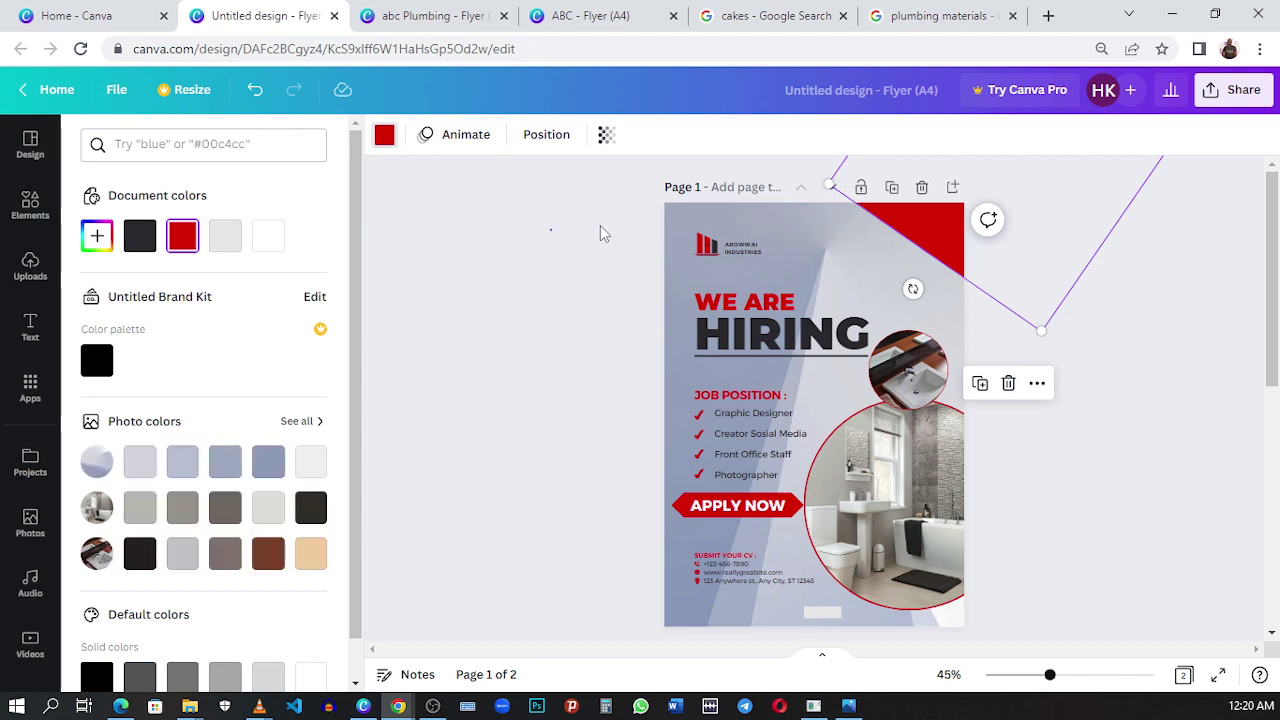
key("Escape")
left_click_drag(995, 271, 1006, 250)
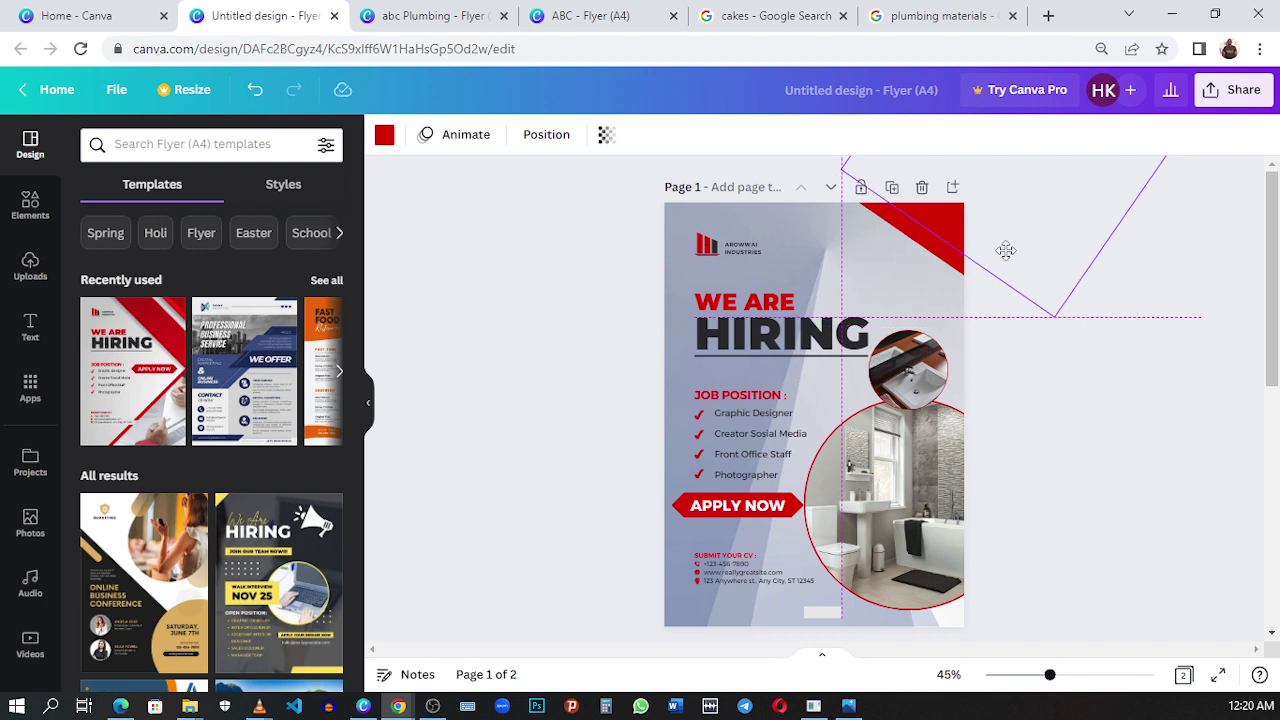
mouse_move(1006, 250)
left_mouse_down()
mouse_move(1000, 240)
mouse_move(970, 278)
mouse_move(1018, 245)
mouse_move(1006, 251)
left_mouse_up()
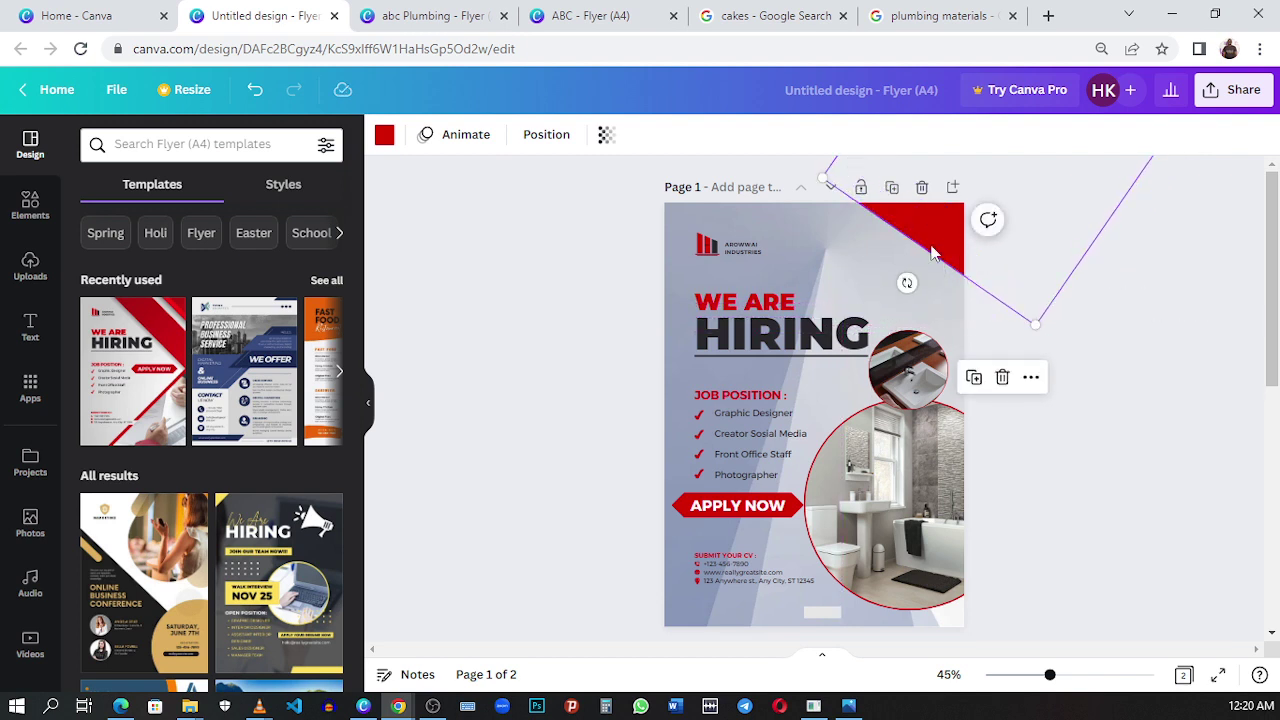
- Recolor the rear corner shape with the dark document color and compare it with the abc Plumbing flyer
left_click(383, 138)
left_click(140, 236)
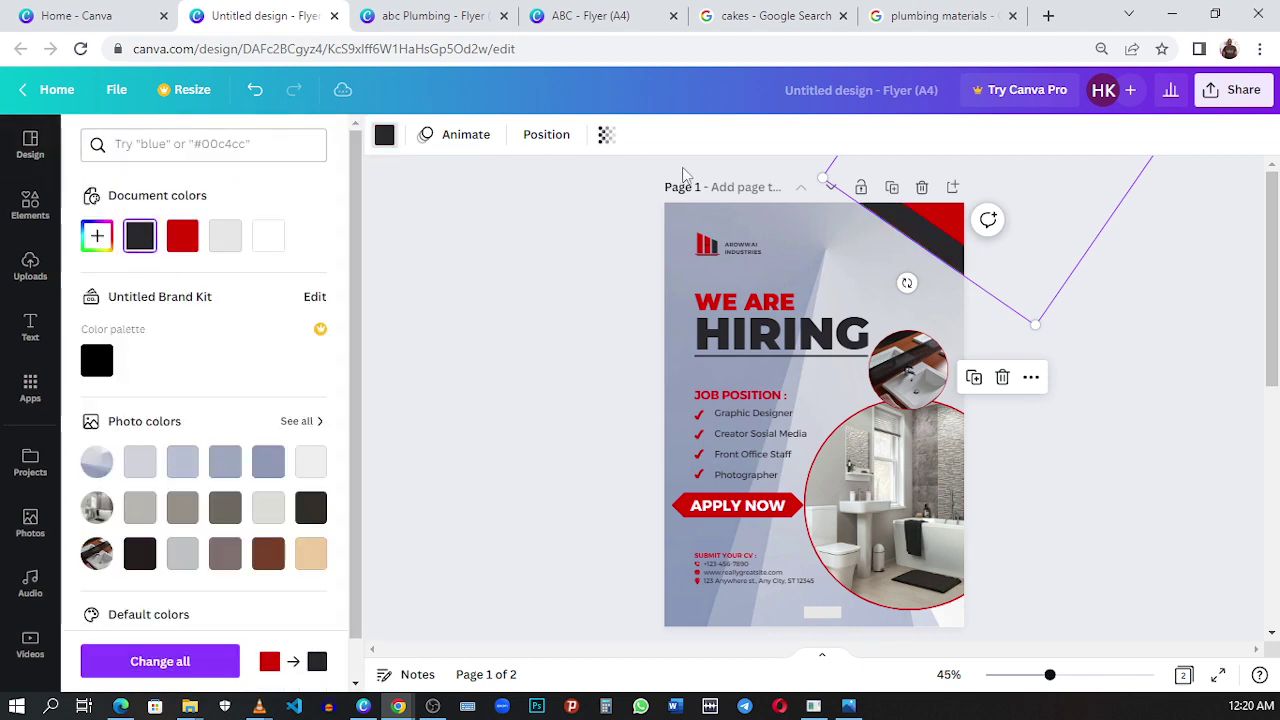
left_click(420, 17)
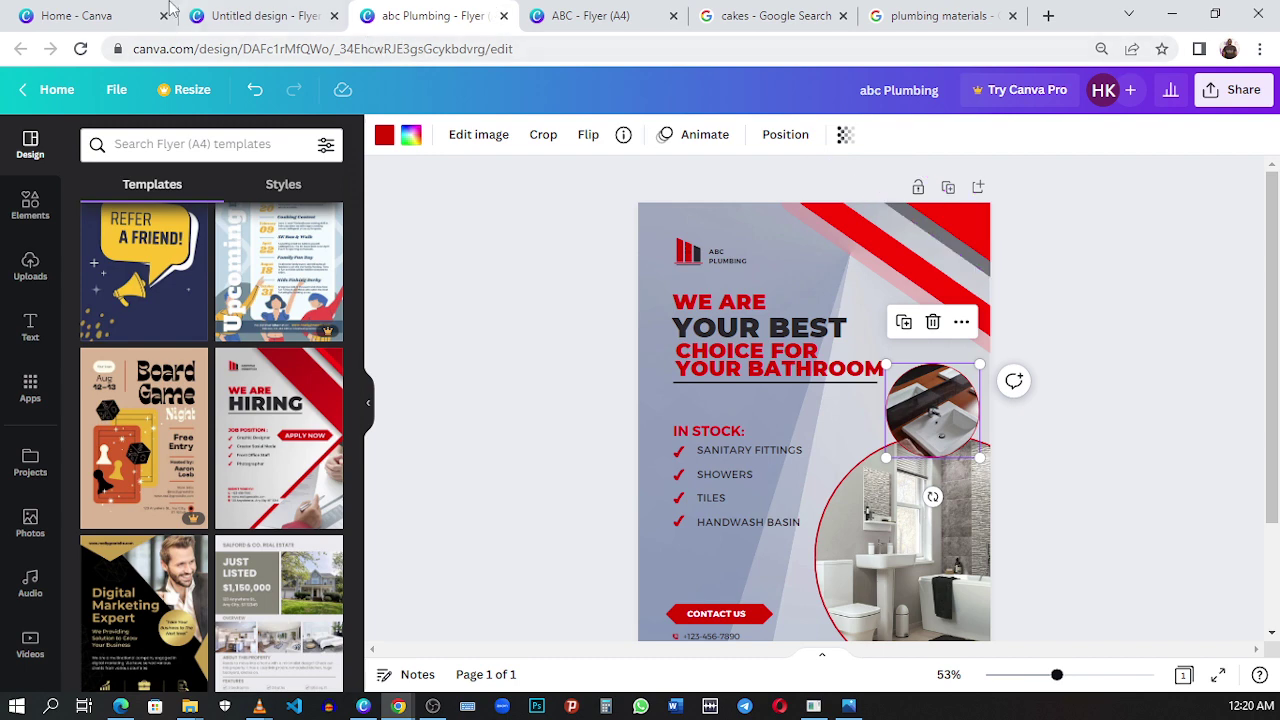
left_click(252, 18)
- Shift the red and dark corner shapes so only a narrow dark diagonal stripe borders the red triangle
left_click(934, 220)
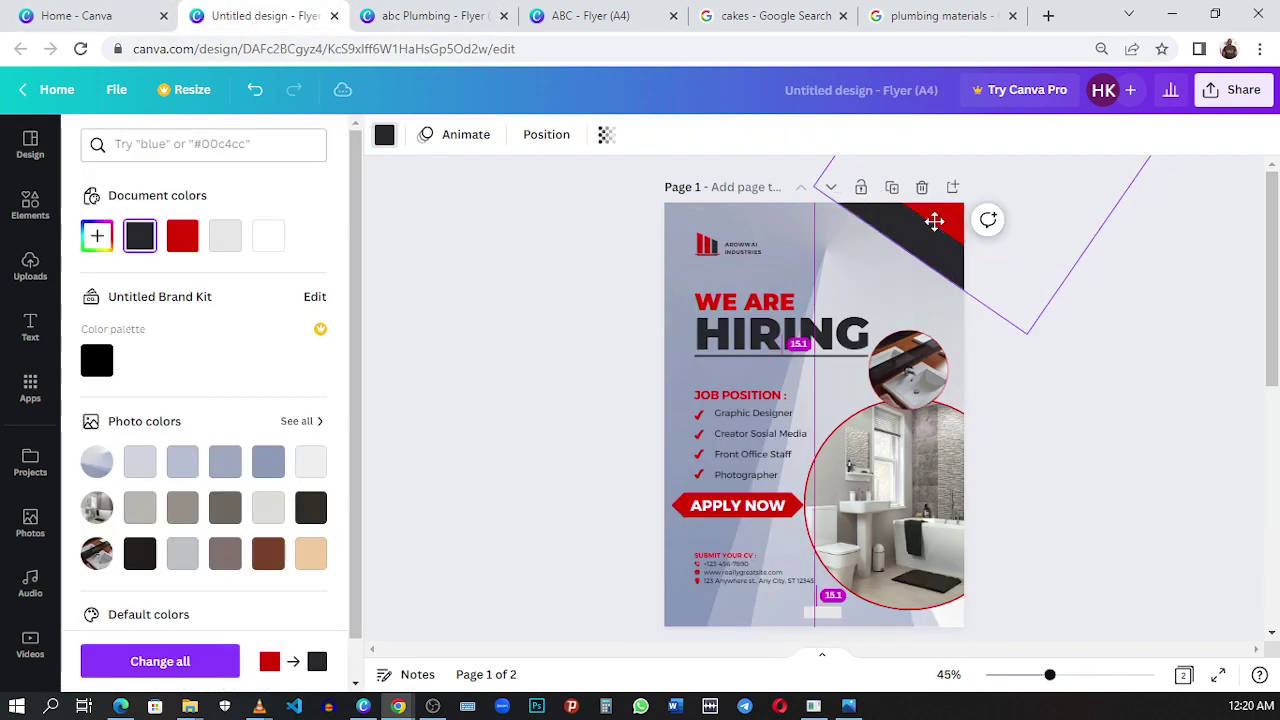
left_click(952, 220)
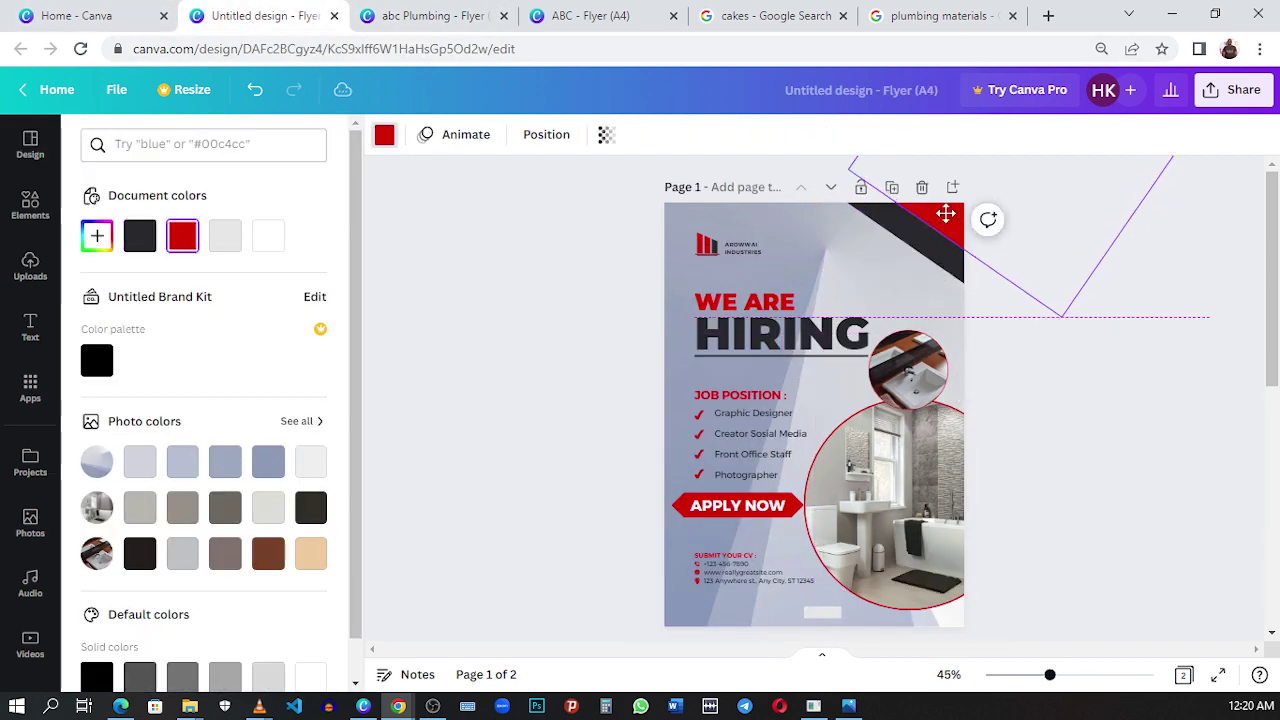
left_click(920, 238)
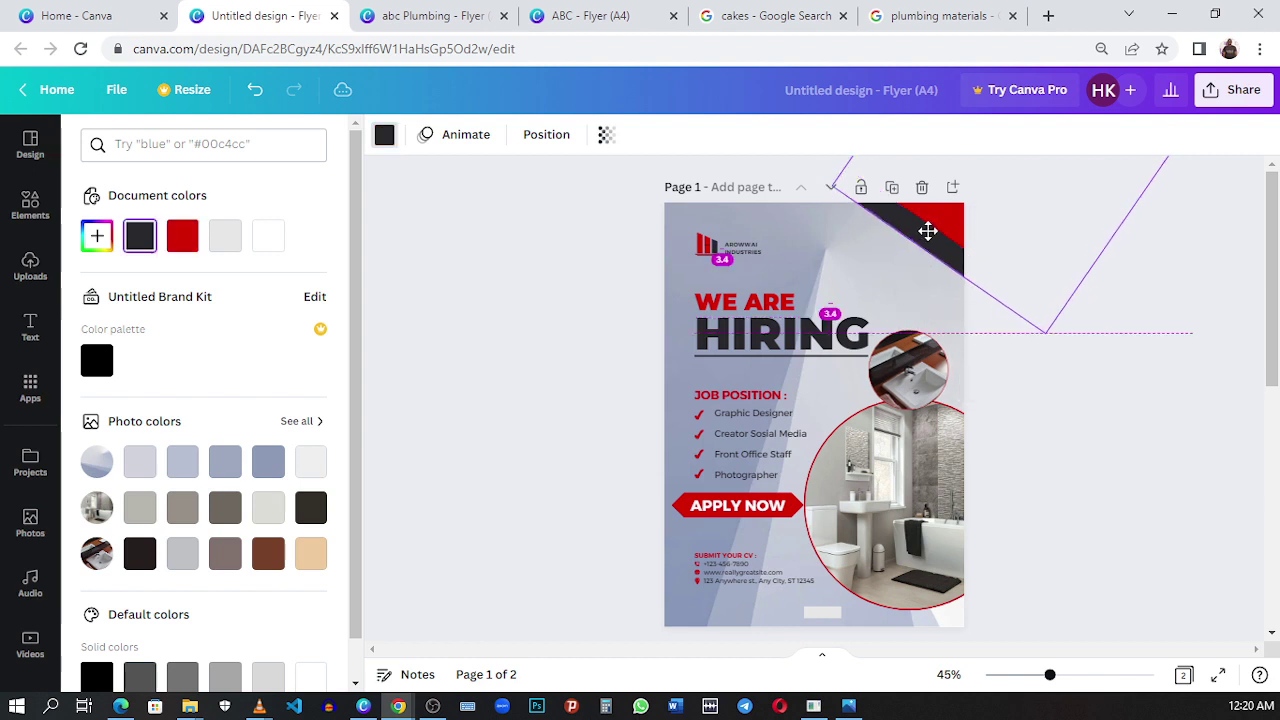
left_click_drag(925, 229, 937, 229)
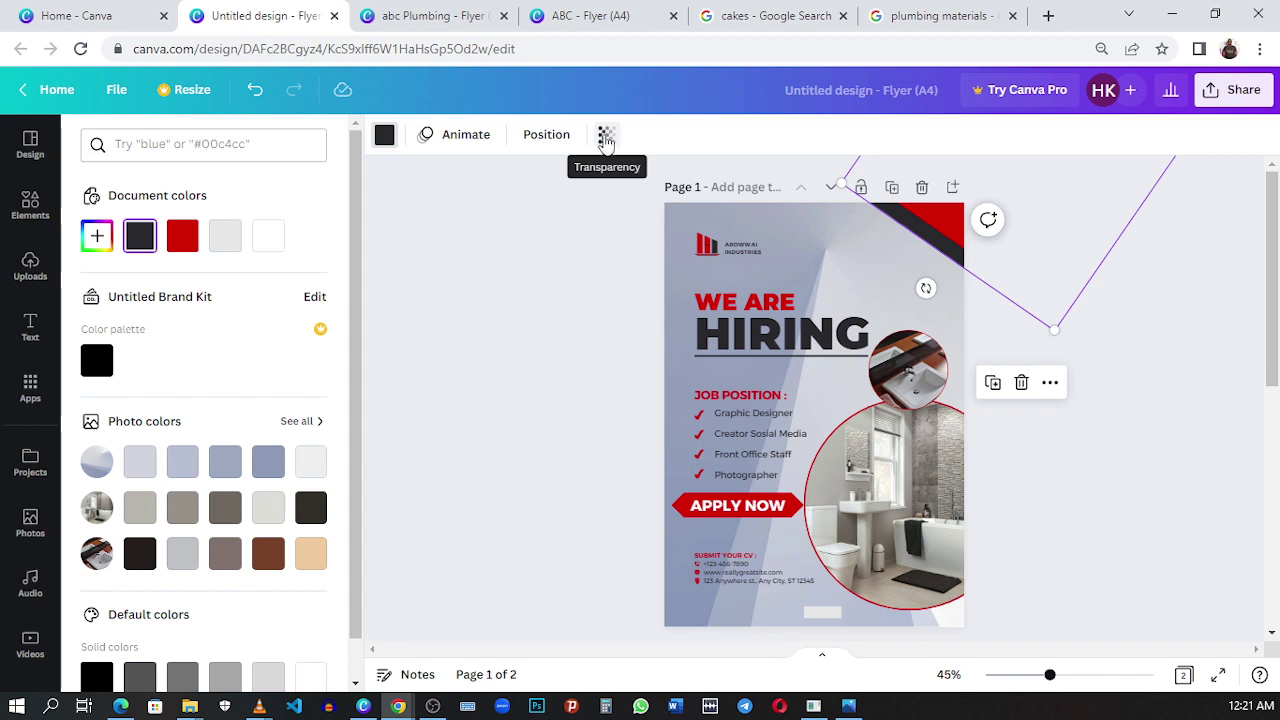
- Set the dark corner shape's transparency to 64
left_click(605, 137)
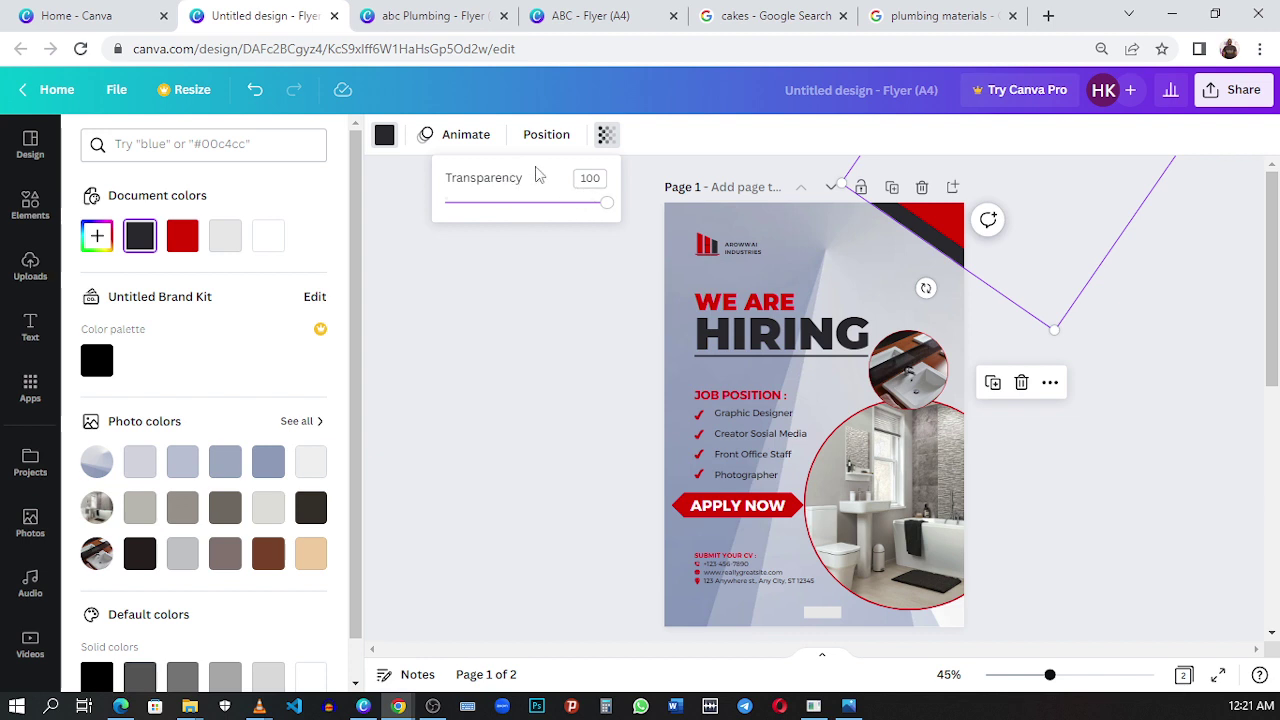
left_click_drag(607, 215, 545, 216)
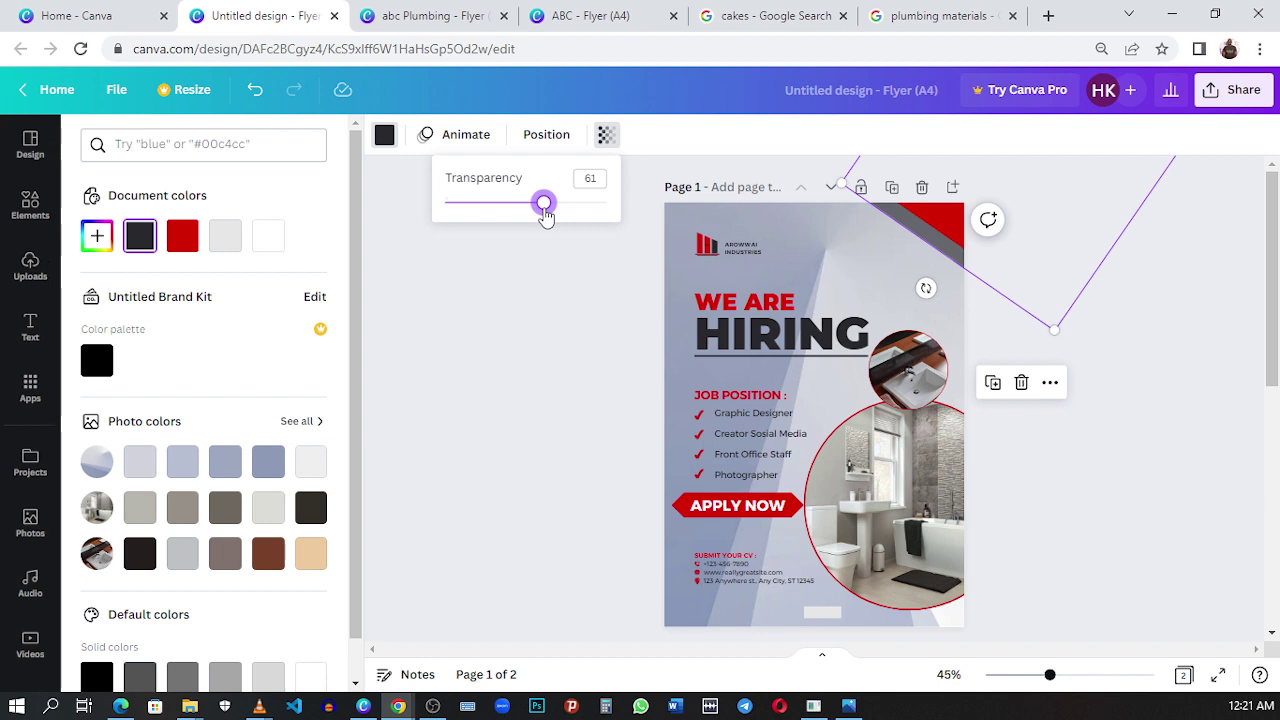
left_click_drag(545, 216, 550, 217)
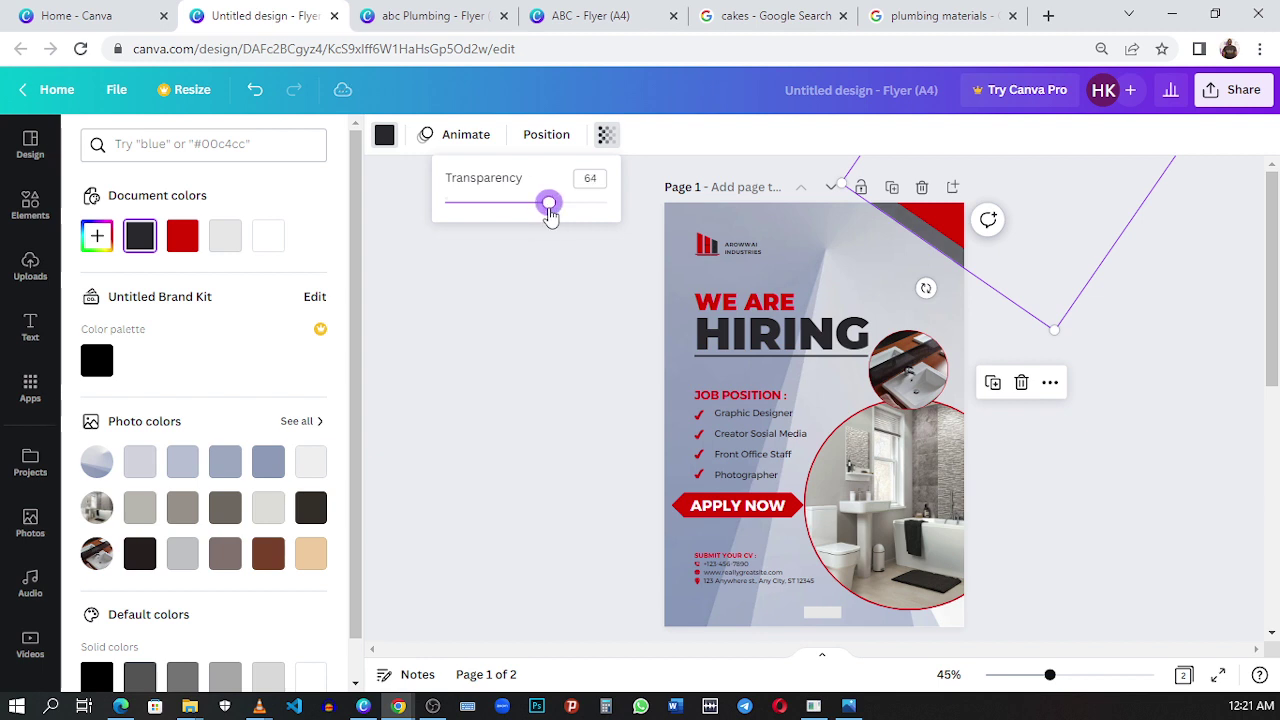
left_click(1078, 323)
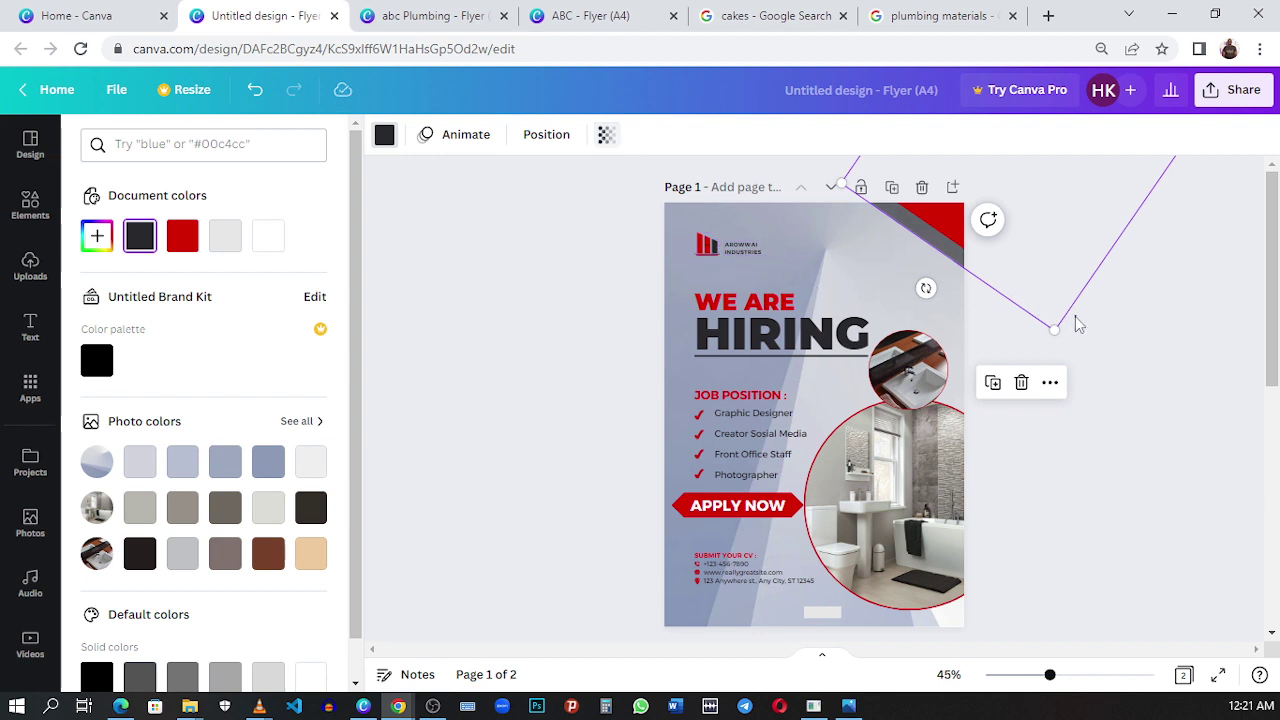
key("Escape")
- Compare with the abc Plumbing flyer and move the red and gray corner shapes slightly farther into the page's corner
left_click(423, 18)
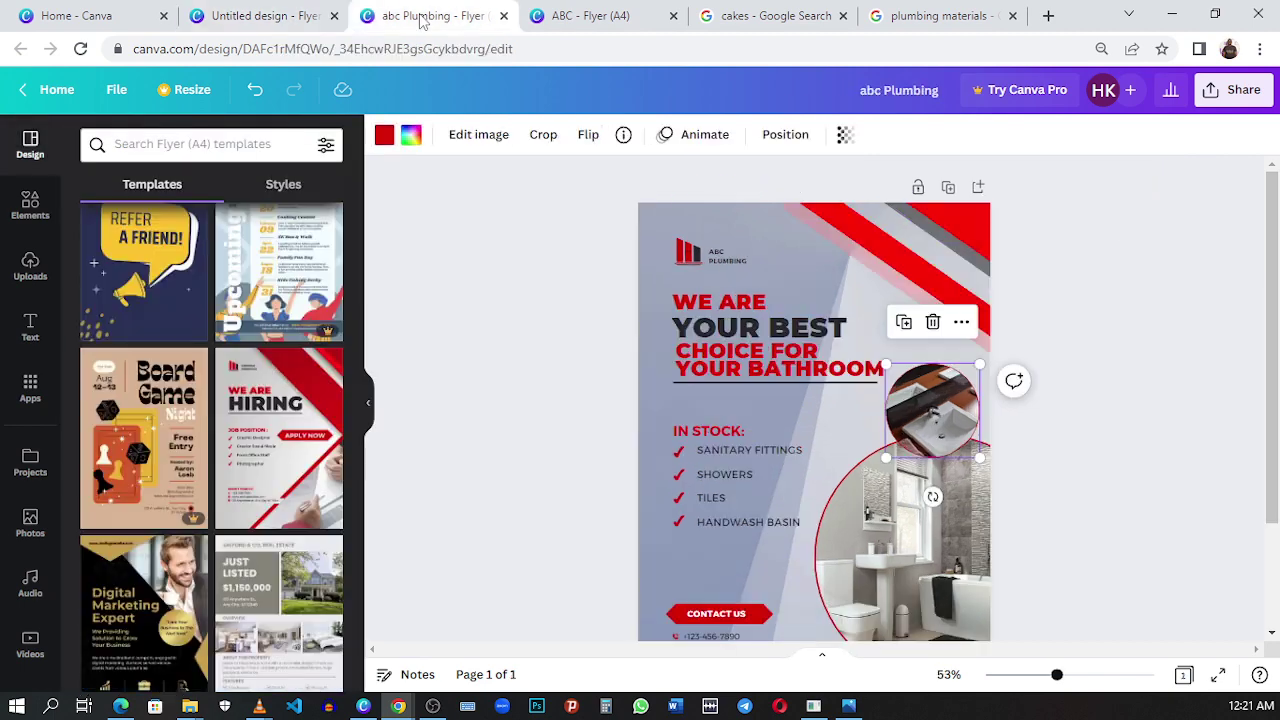
left_click(276, 20)
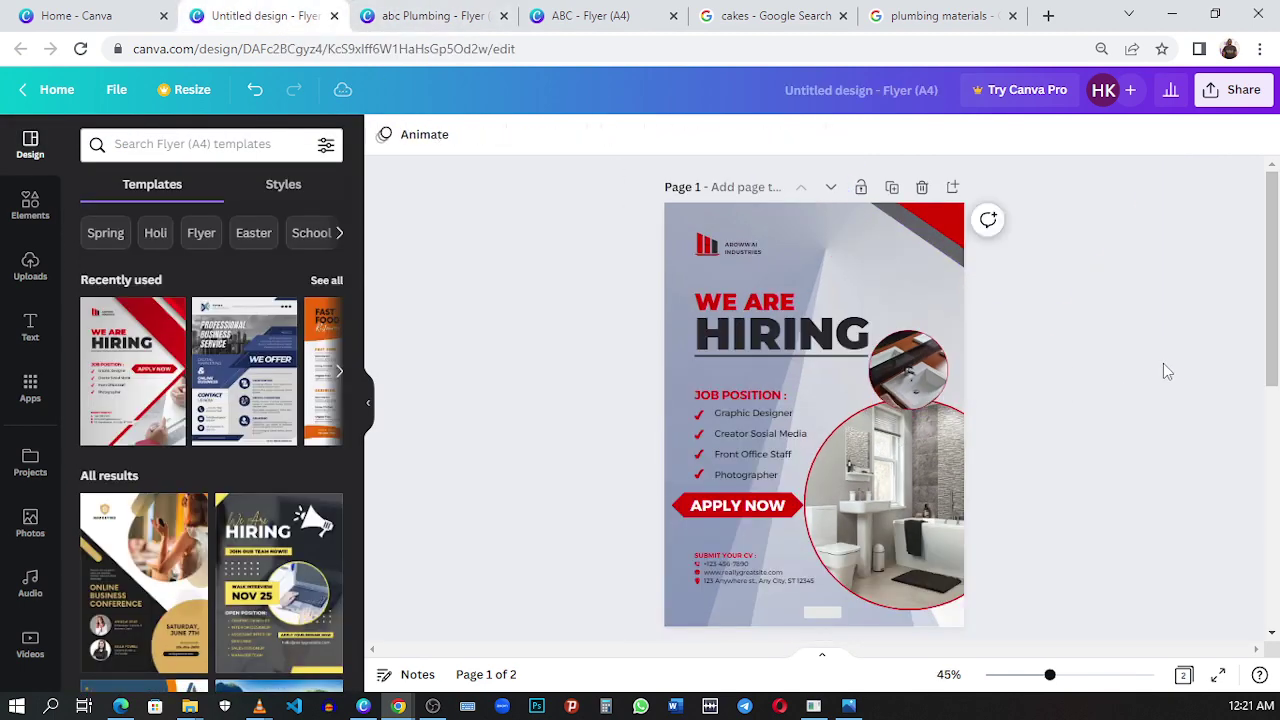
left_click(1004, 266)
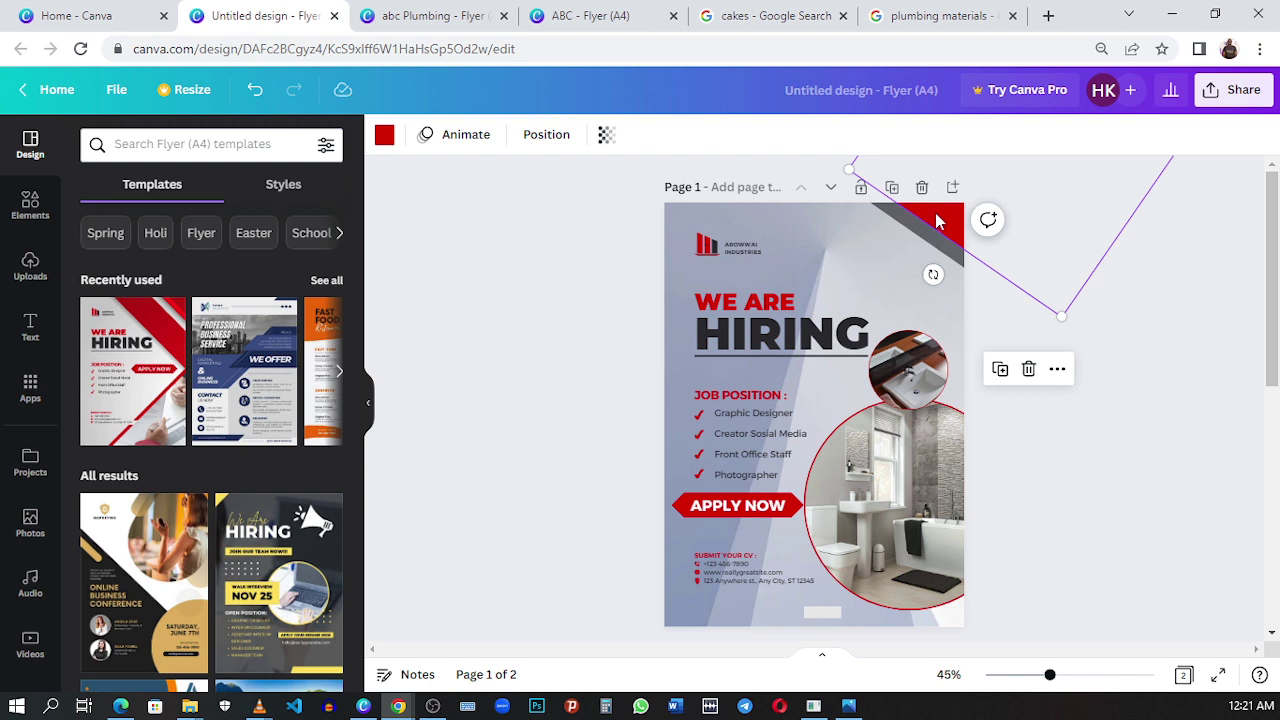
left_click_drag(937, 220, 941, 212)
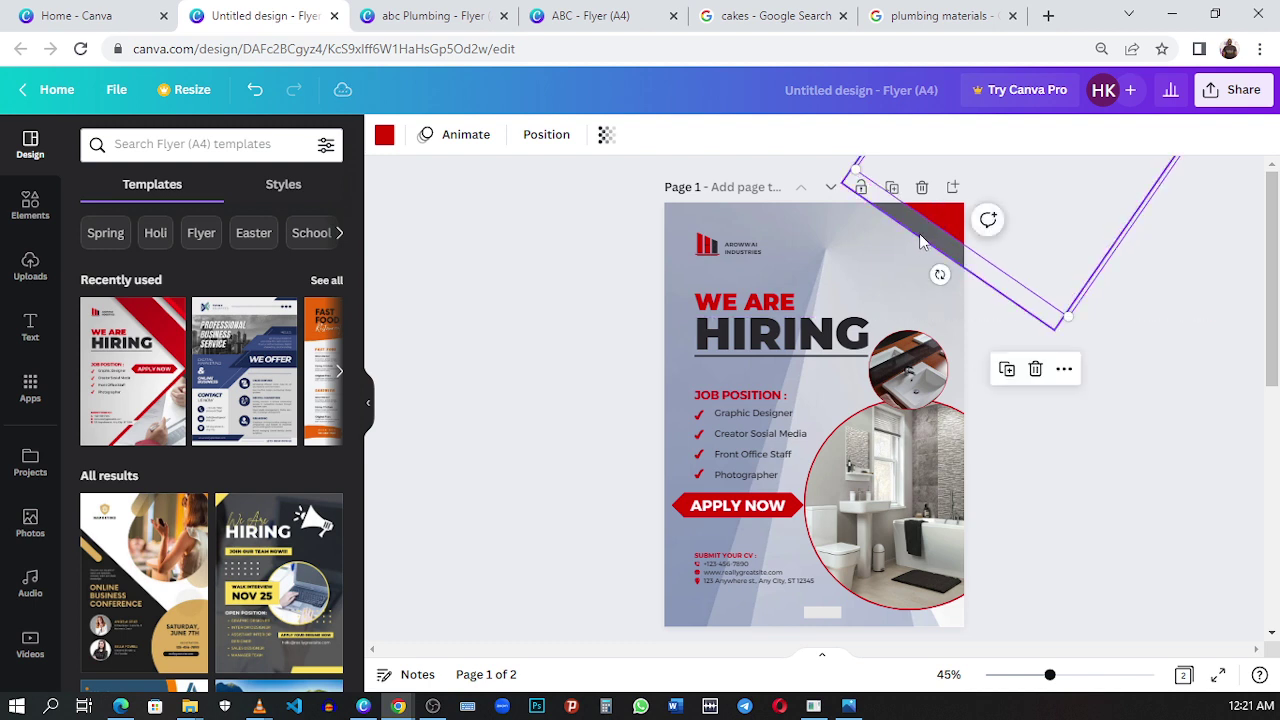
left_click(922, 240)
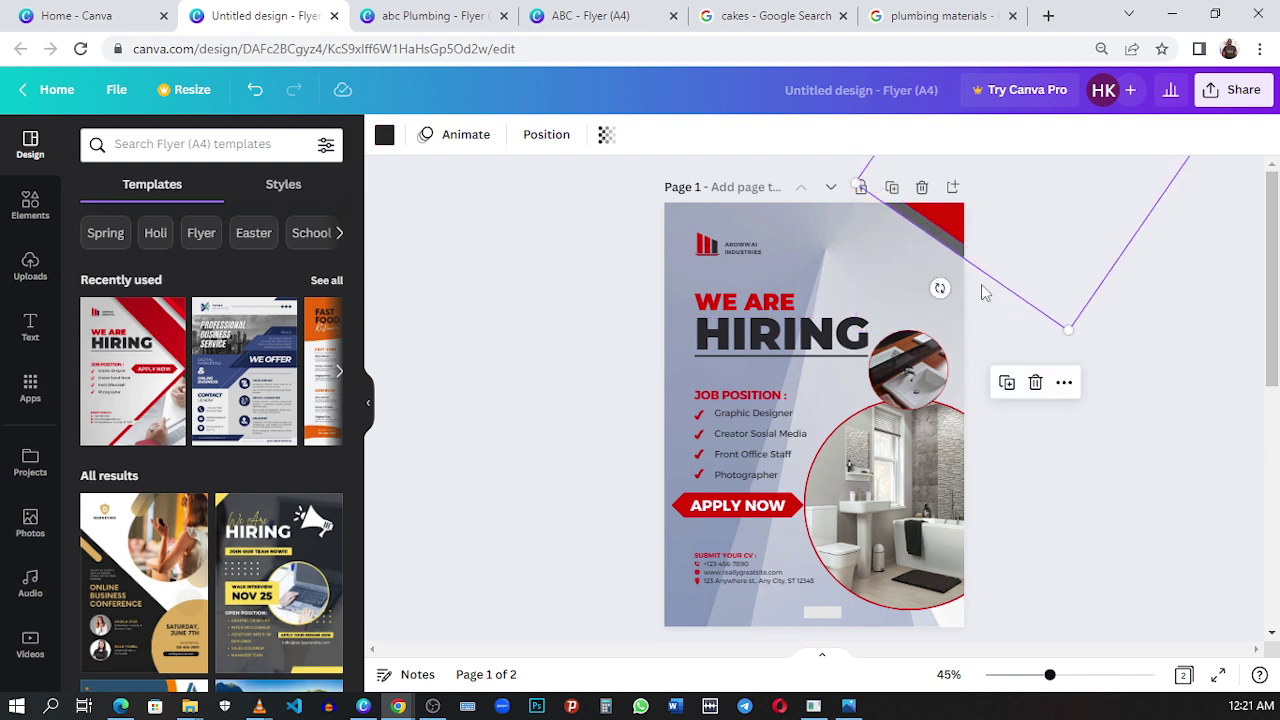
left_click(1135, 395)
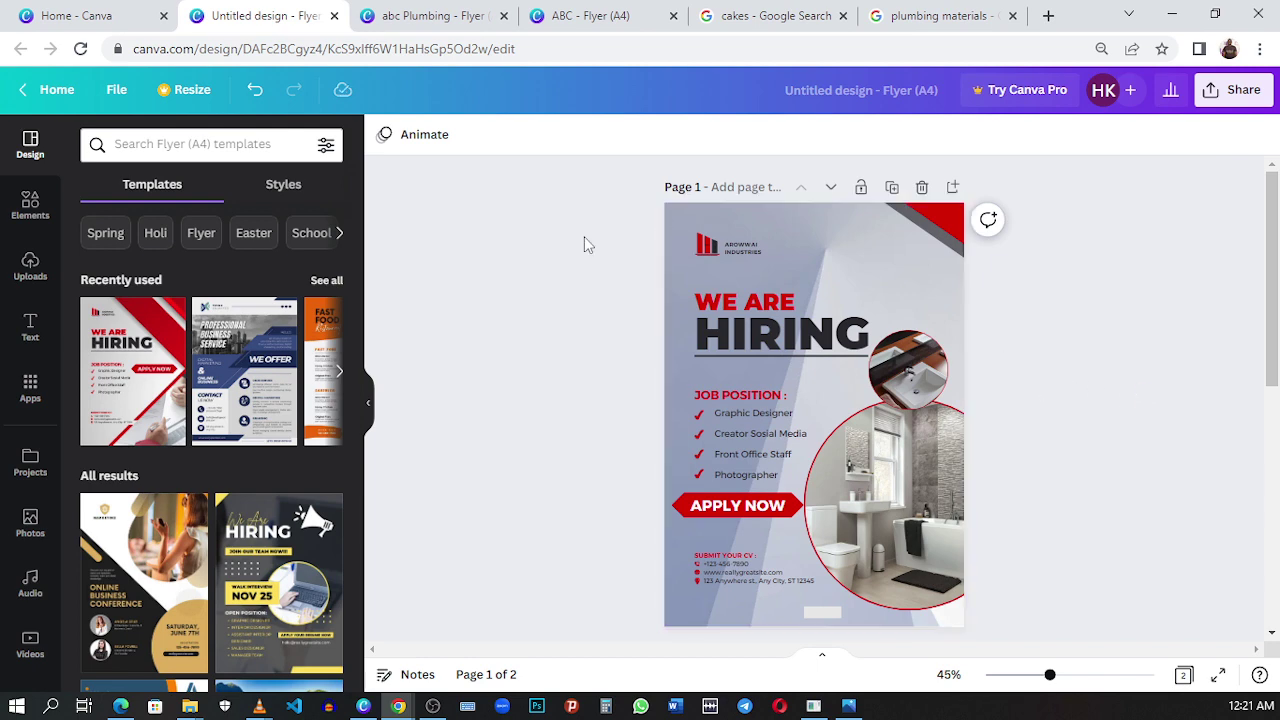
- Check the diagonal stripes on the abc Plumbing flyer and add a rounded square shape to the untitled flyer's first page
key("ctrl+Tab")
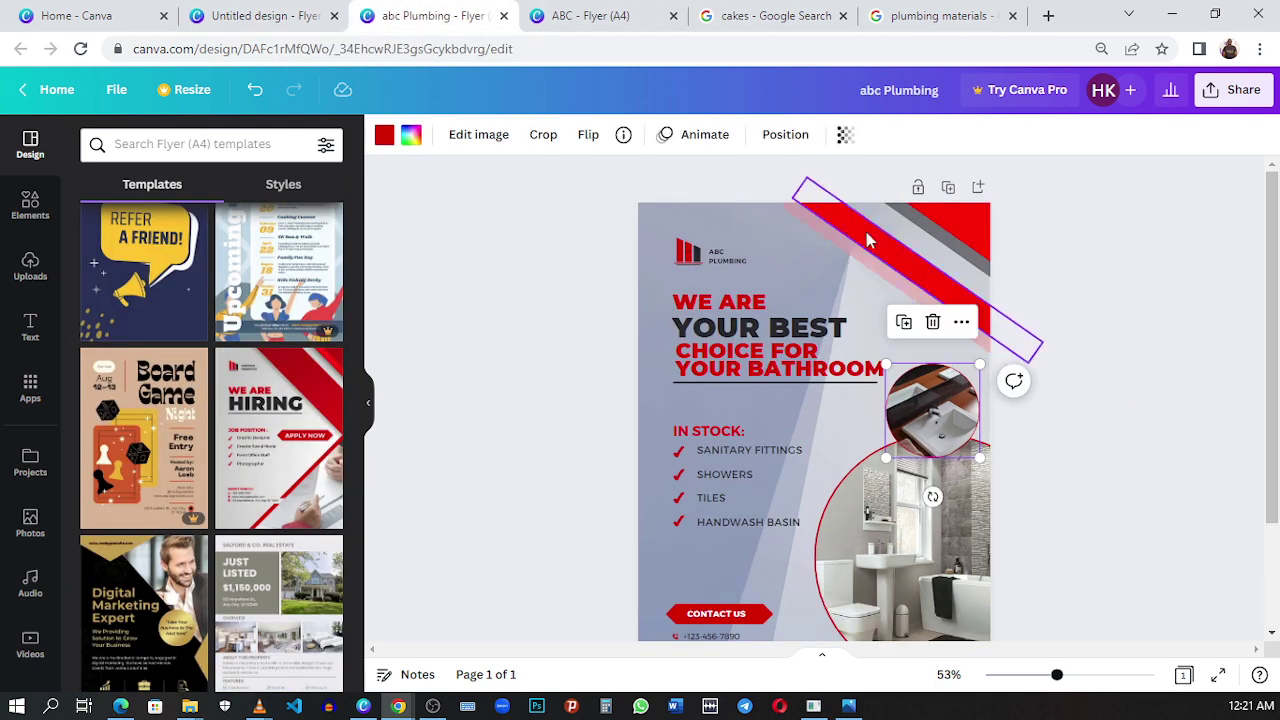
left_click(262, 15)
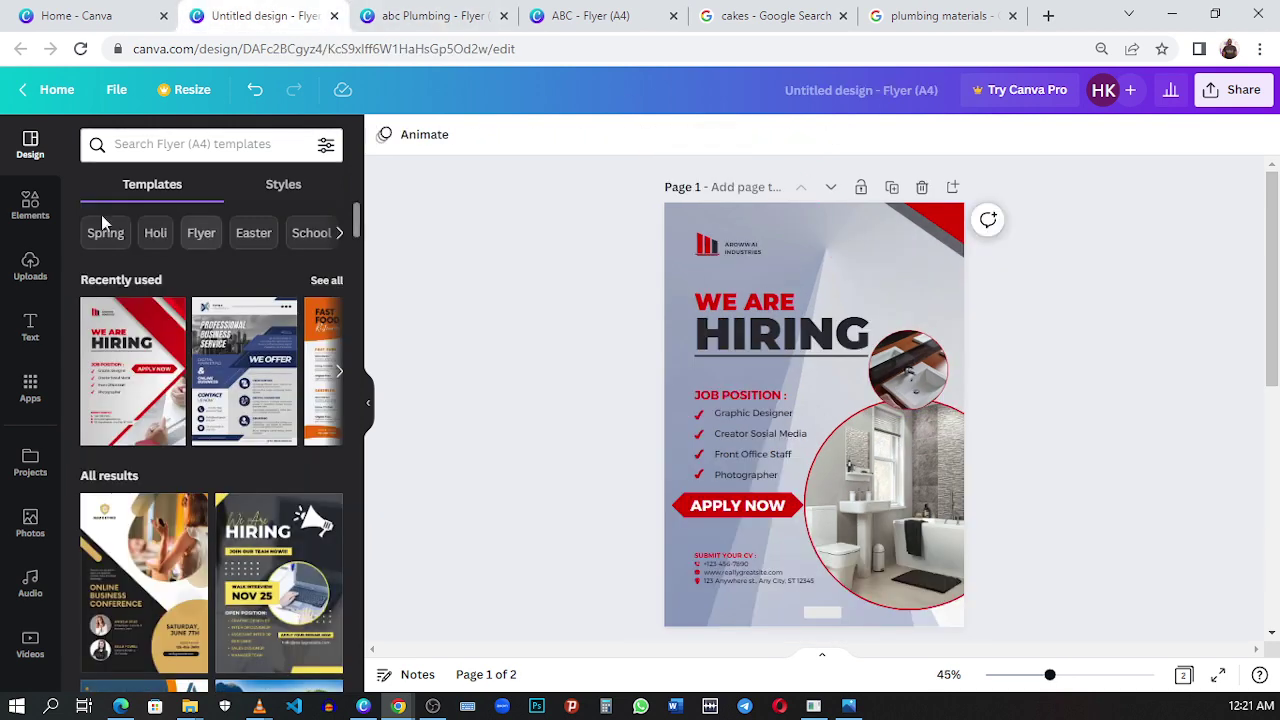
left_click(24, 205)
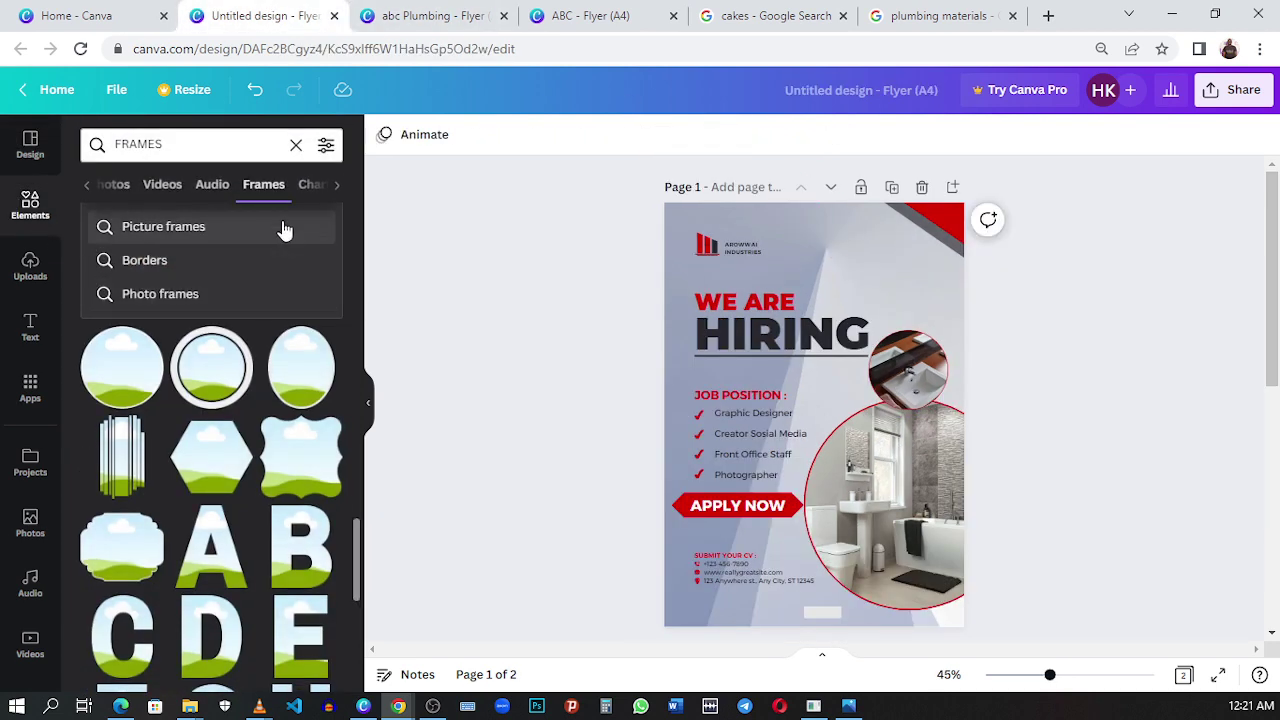
left_click(296, 144)
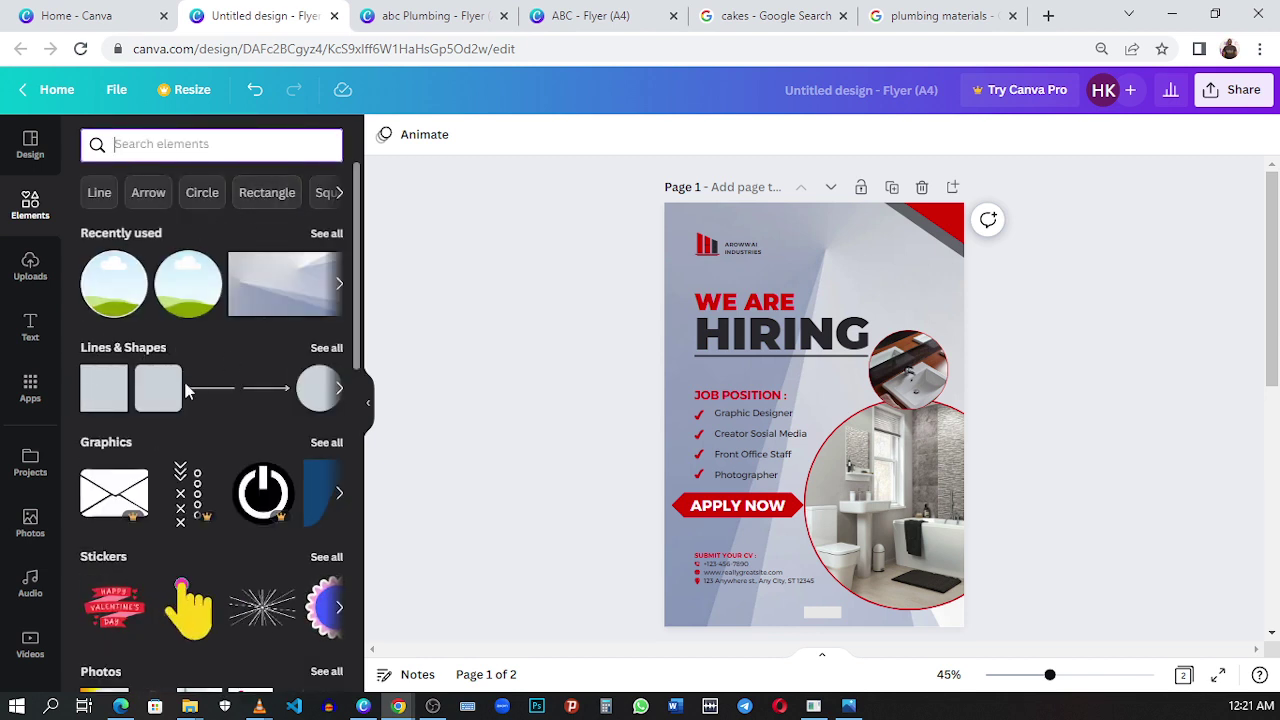
left_click(166, 407)
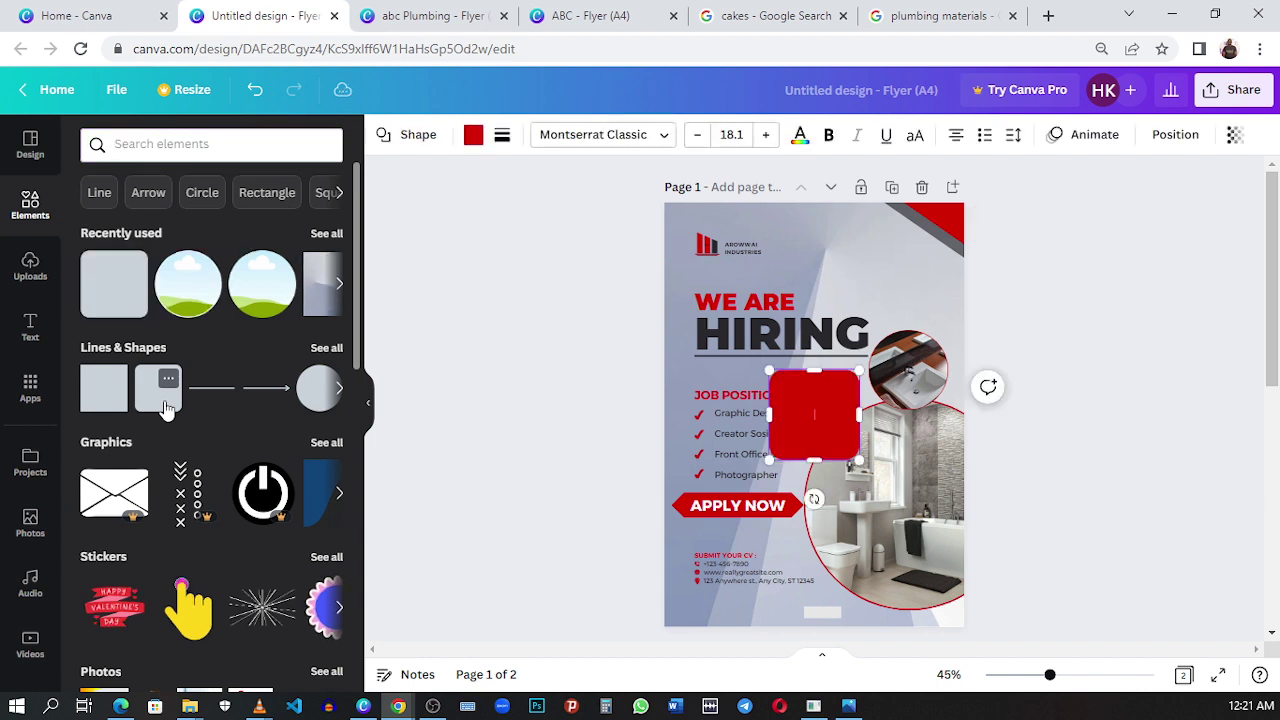
- Flatten the rounded square into a narrow horizontal bar and place it beside the logo near the page's upper edge
left_click(1088, 312)
left_click(823, 434)
left_click_drag(823, 432, 881, 246)
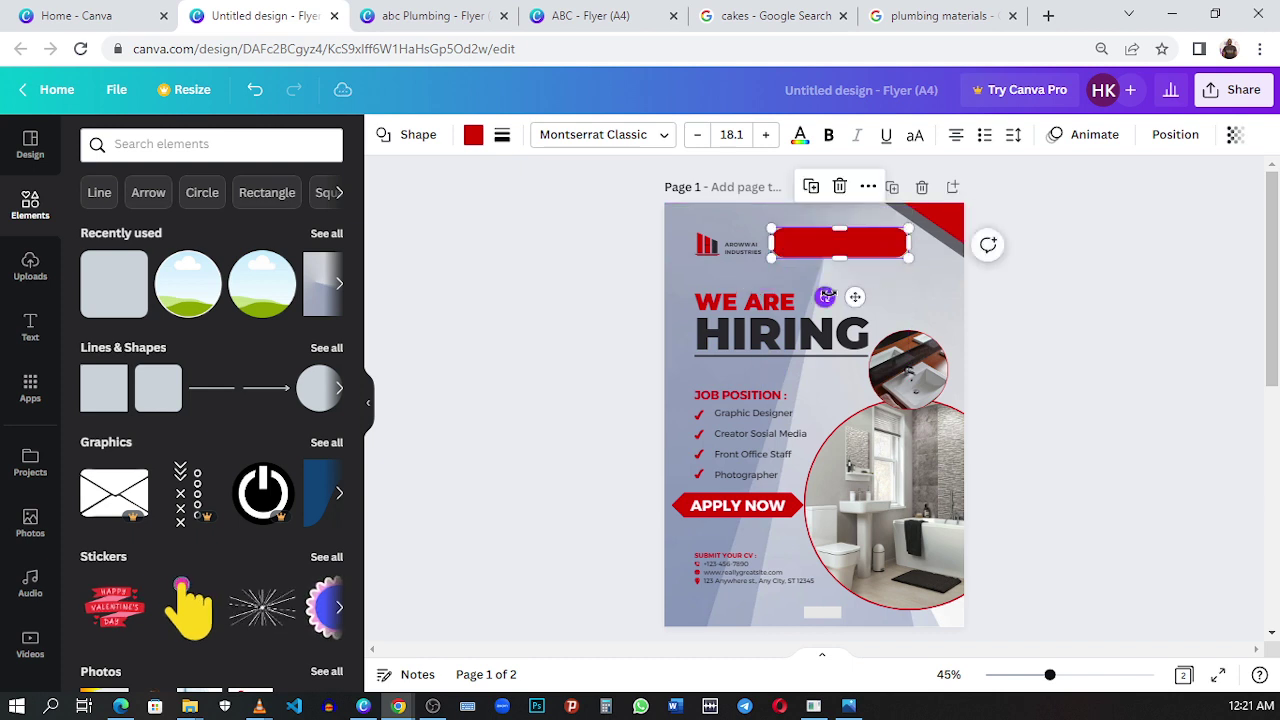
- Tilt the red bar parallel to the gray corner stripe and extend both ends past the page edges
left_click_drag(825, 296, 780, 290)
left_click_drag(855, 264, 840, 286)
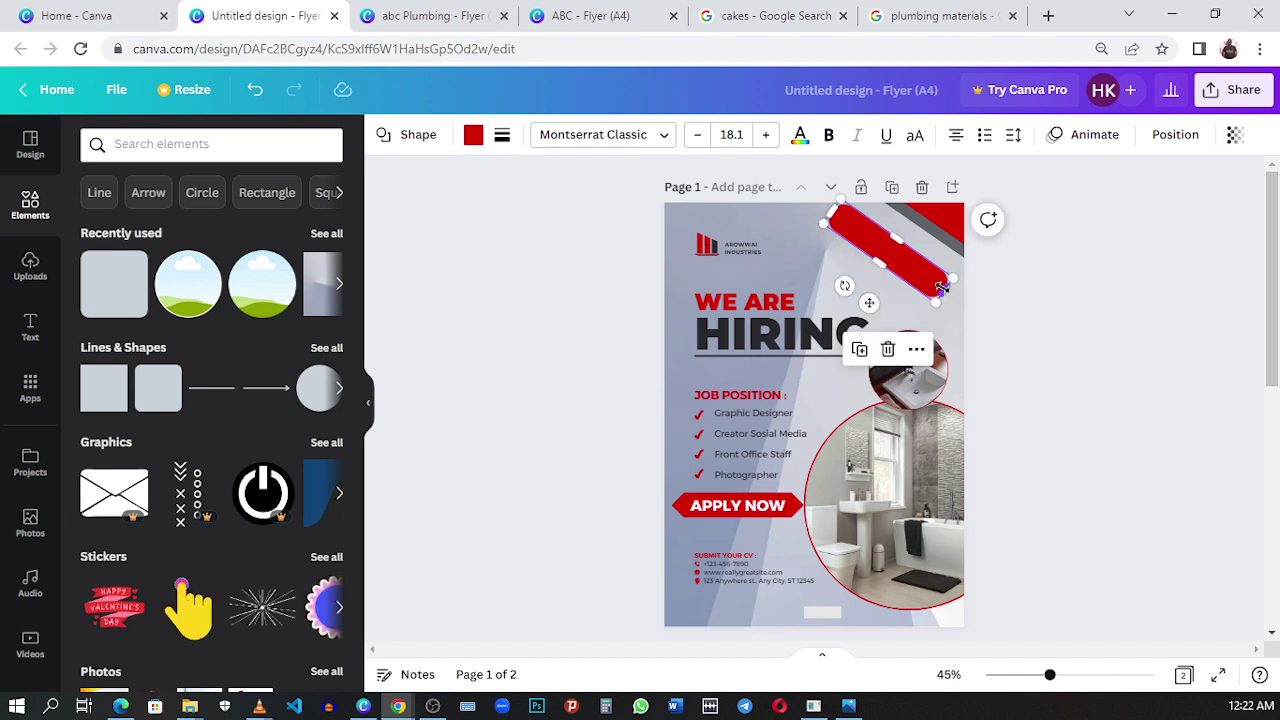
left_click_drag(945, 285, 1003, 318)
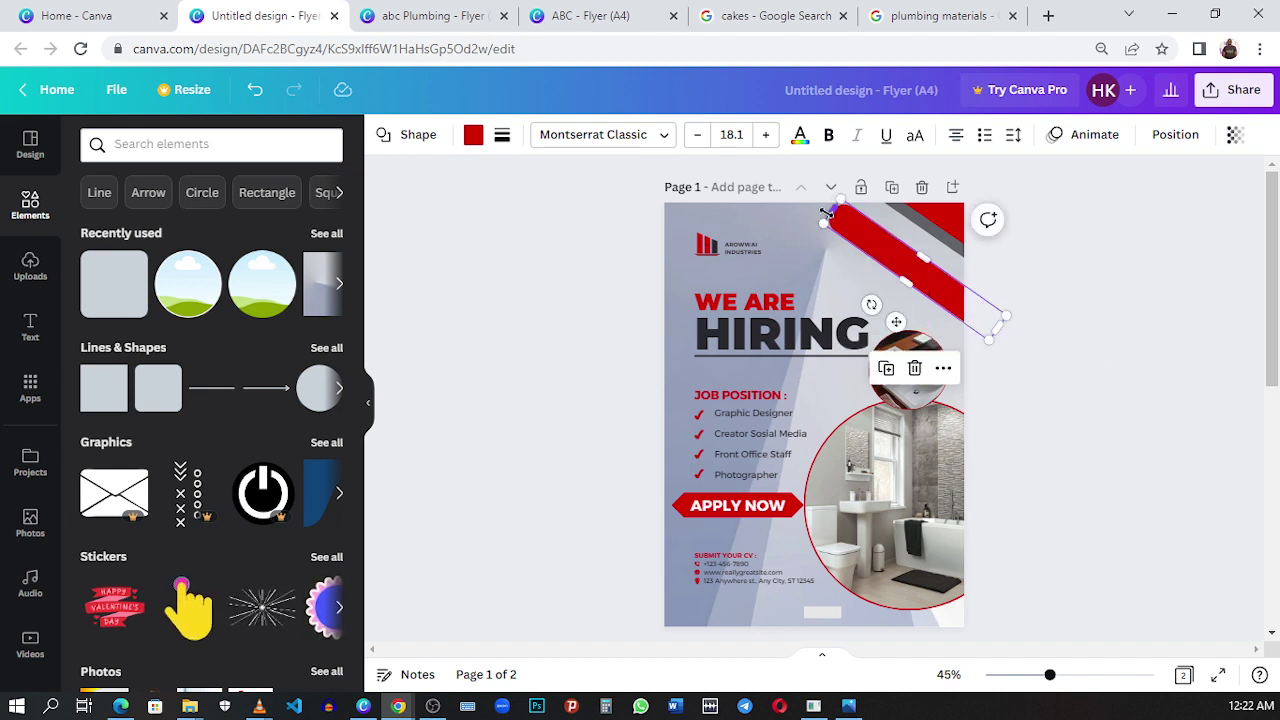
left_click_drag(823, 222, 790, 198)
- Compare with the abc Plumbing flyer and shift the red diagonal bar slightly away from the corner stripes
left_click(480, 18)
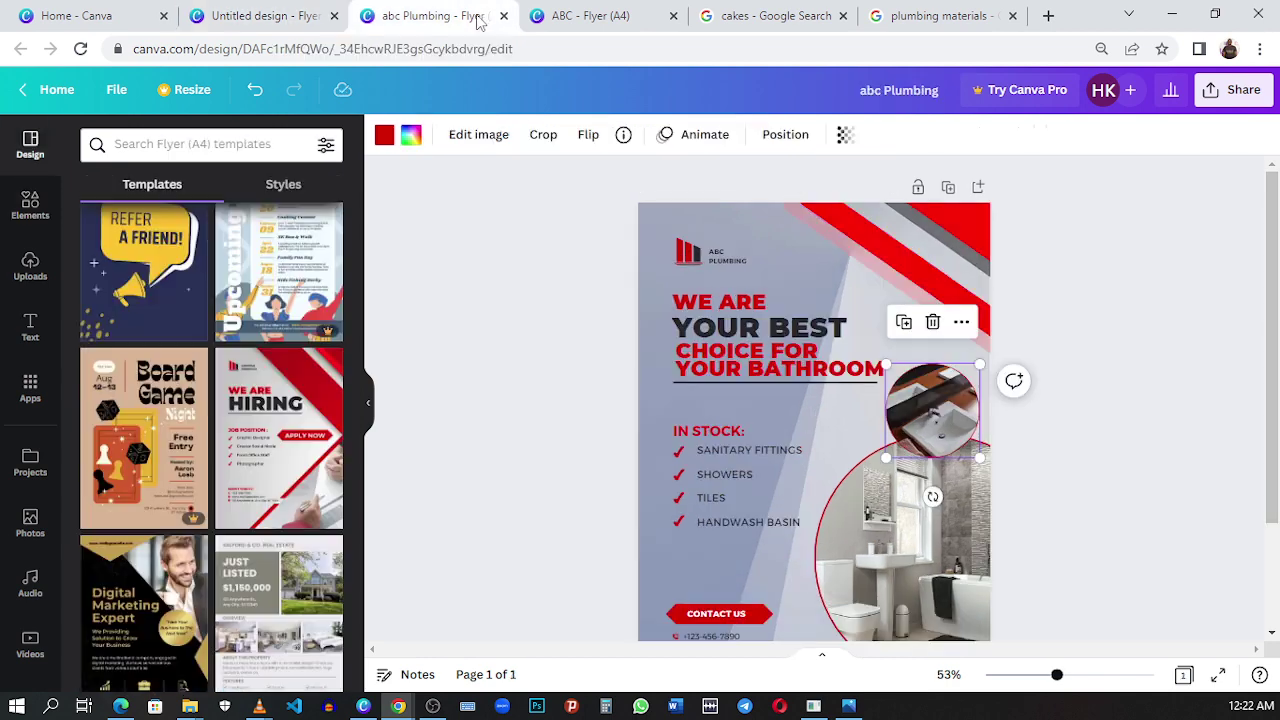
left_click(291, 22)
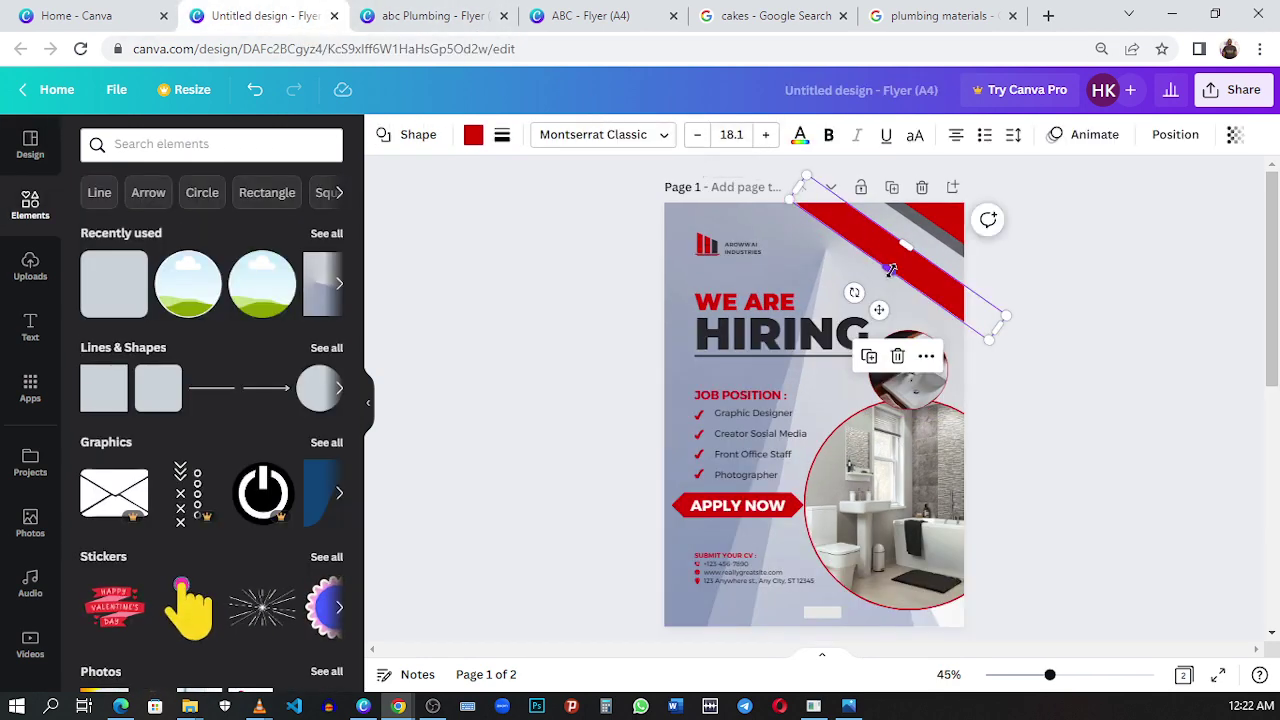
left_click_drag(907, 272, 899, 262)
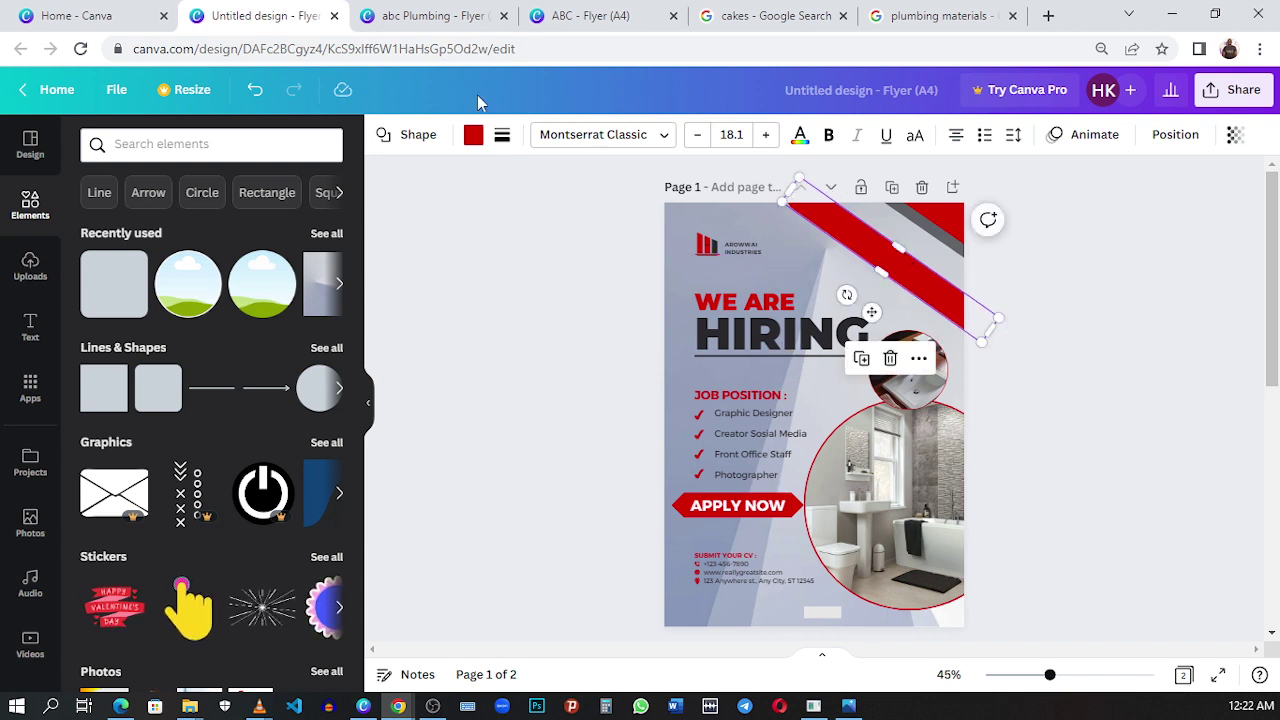
left_click(435, 16)
left_click(252, 12)
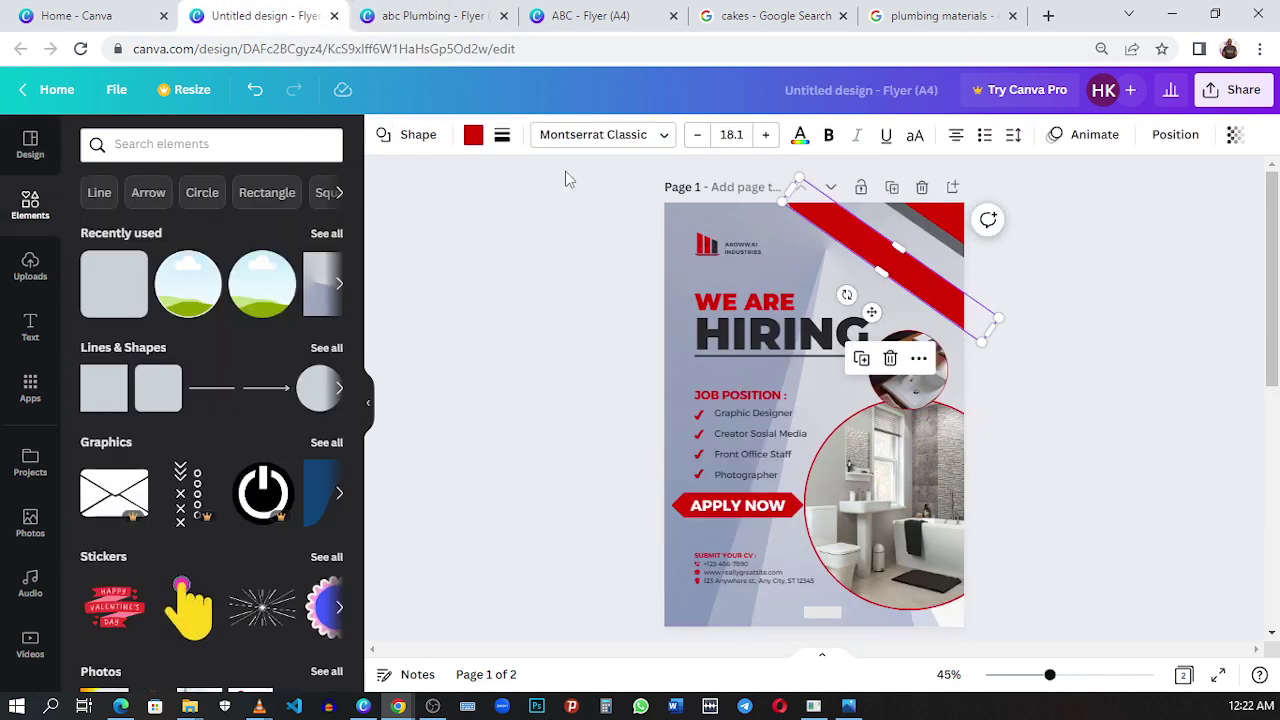
- Set the red diagonal bar's transparency to 19 and duplicate the bar
left_click(1235, 134)
left_click_drag(1131, 214, 1107, 213)
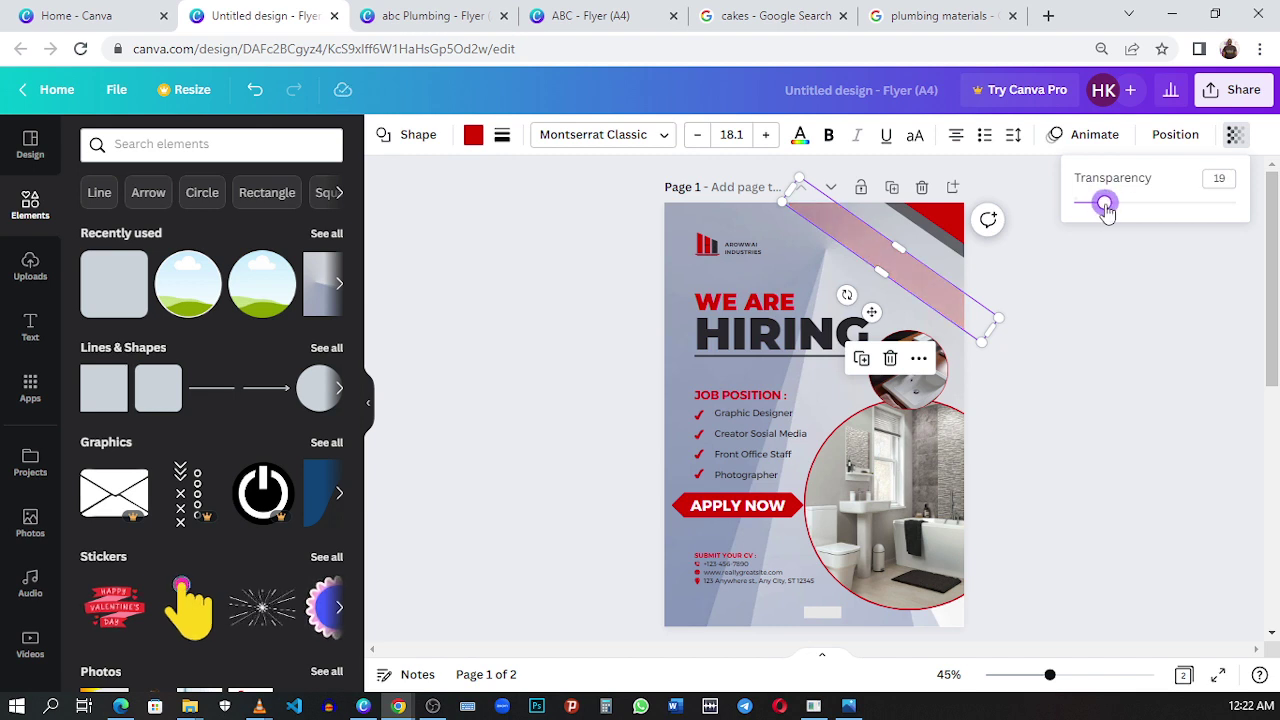
left_click(977, 311)
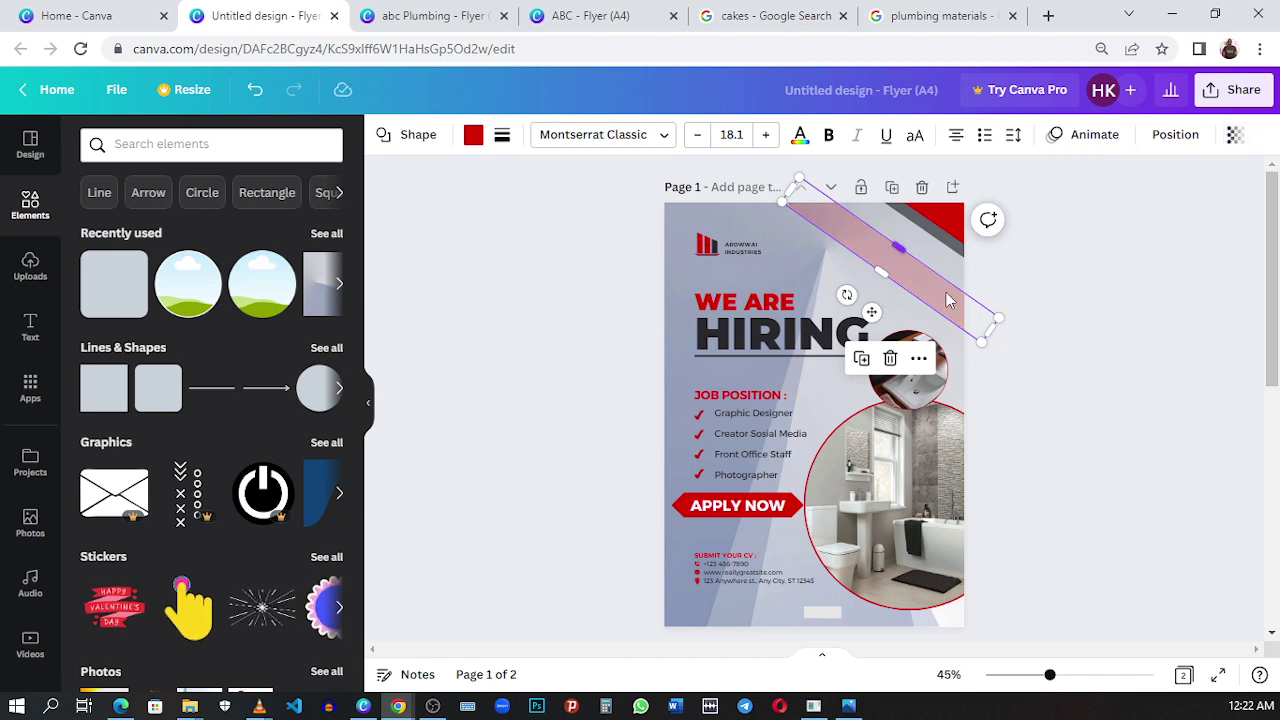
left_click(862, 360)
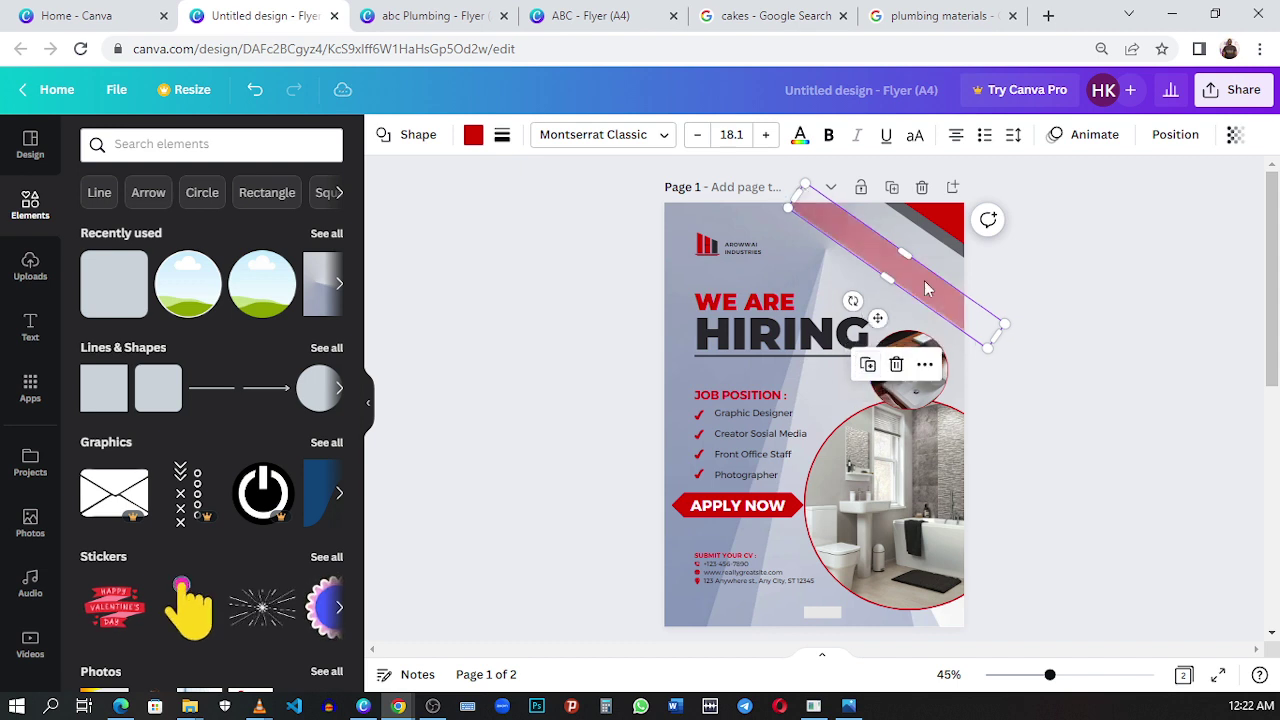
- Shift the overlapping translucent red stripe up and to the right, and set its transparency to 100, matching the finished plumbing flyer
left_click_drag(888, 278, 930, 271)
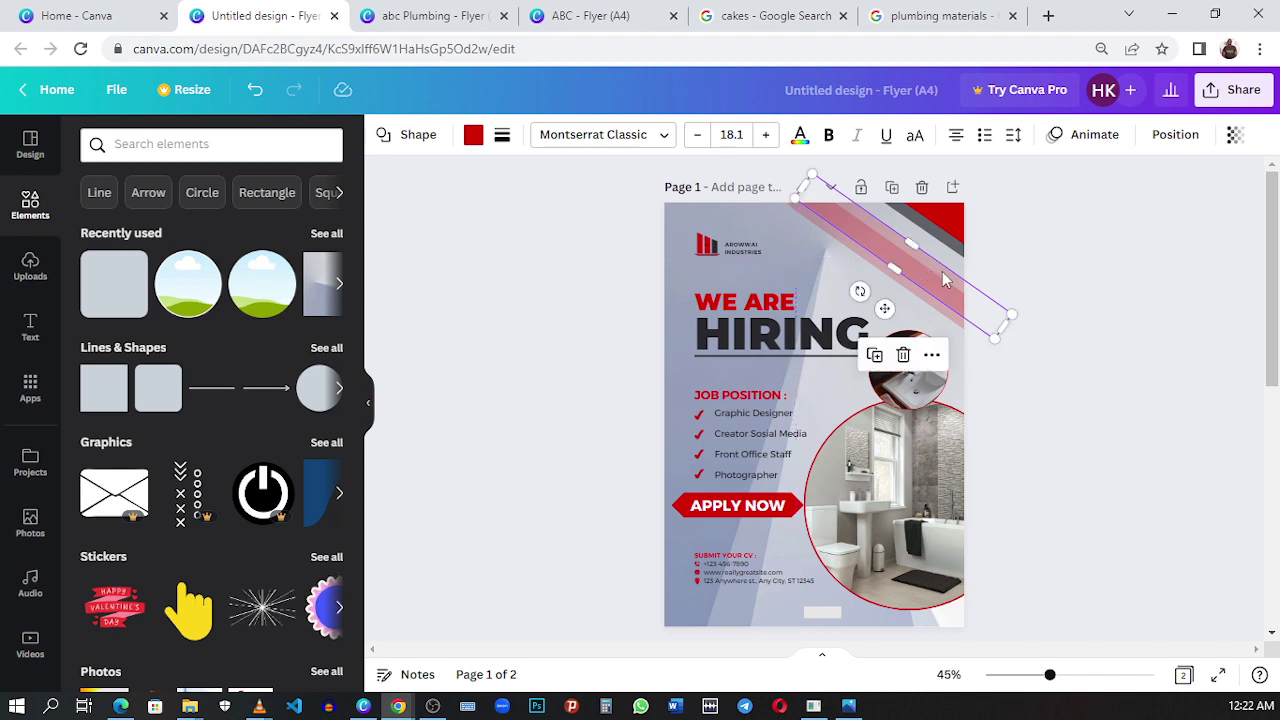
left_click(1235, 134)
left_click_drag(1133, 207, 1236, 203)
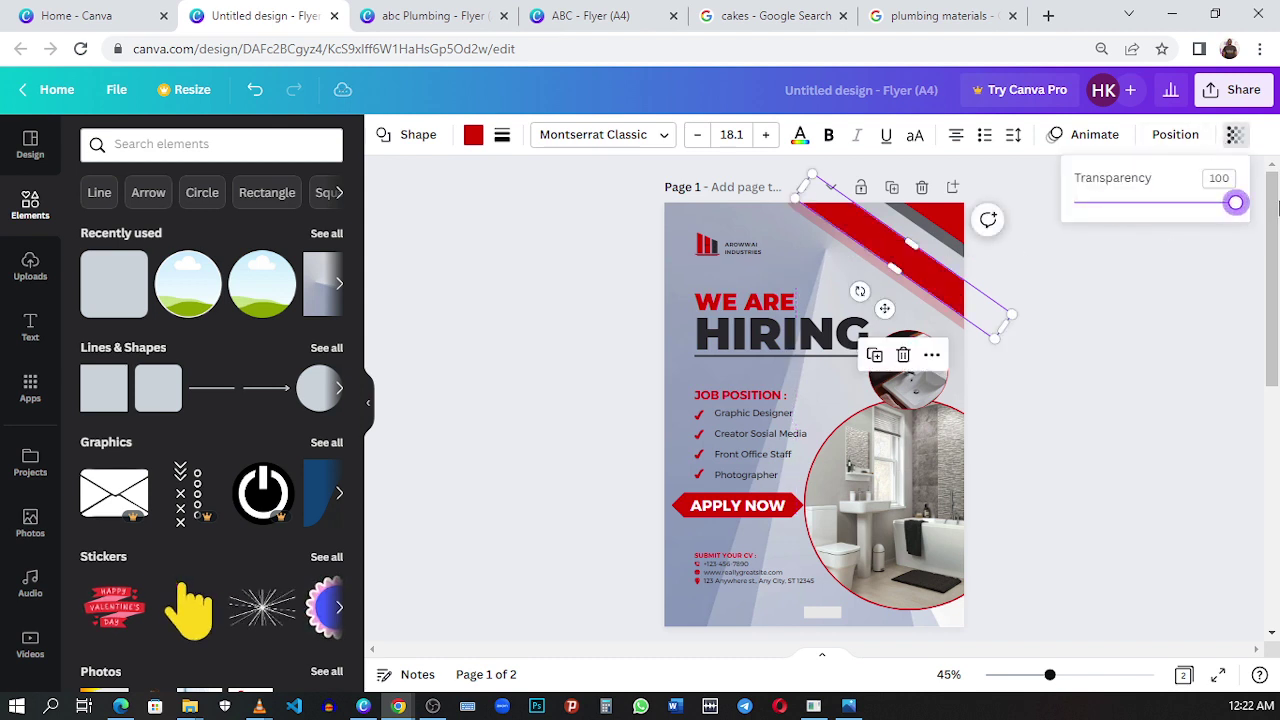
left_click(1150, 295)
left_click(1144, 333)
left_click(424, 20)
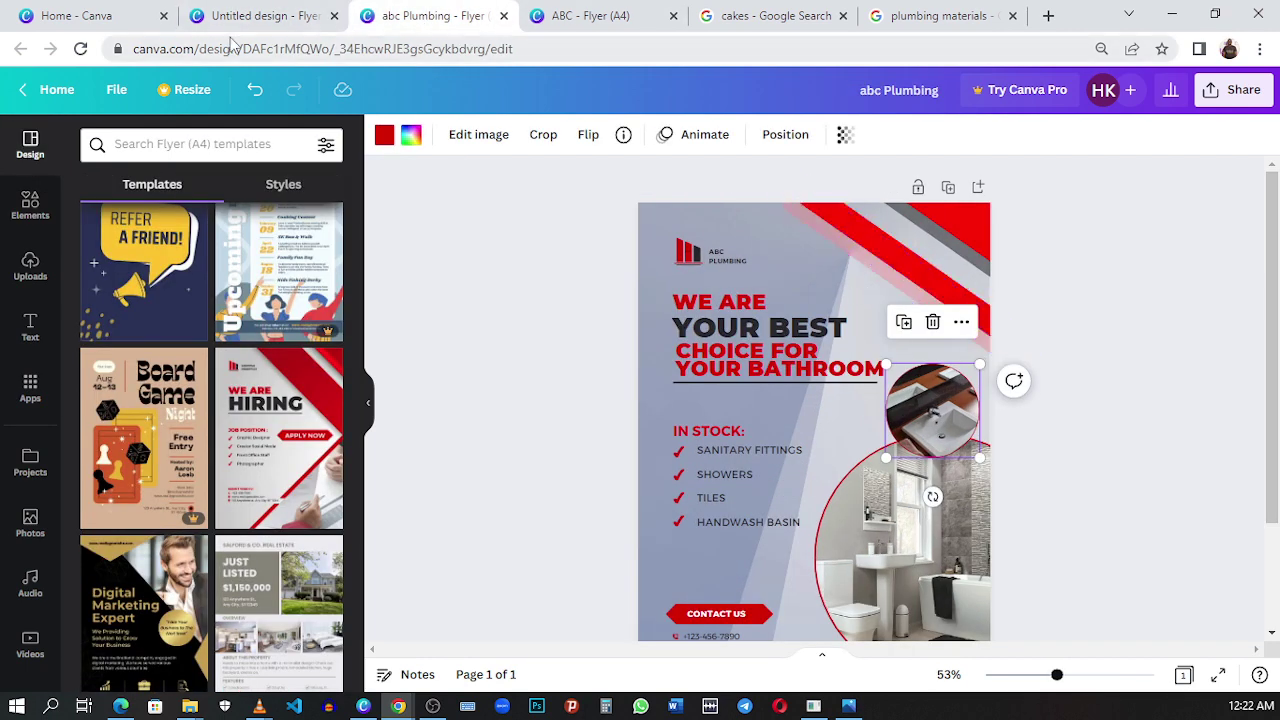
left_click(236, 28)
left_click(404, 12)
left_click(288, 12)
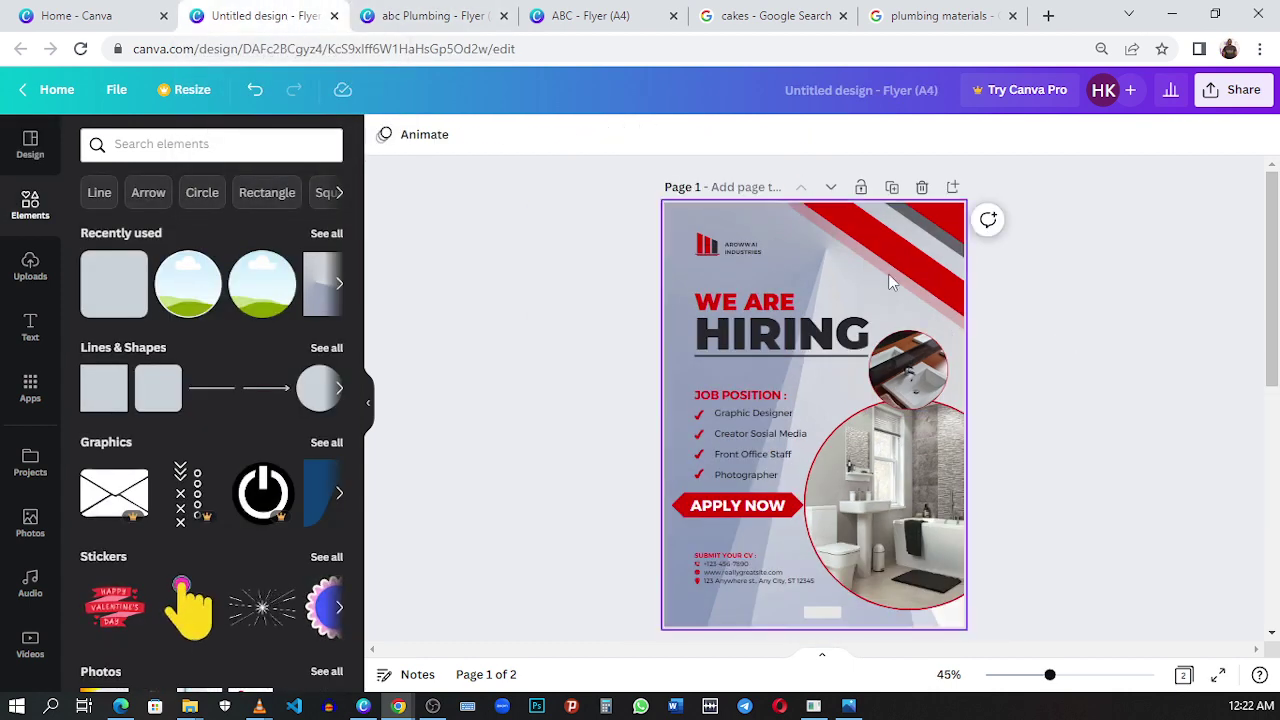
- Replace the company name beside the logo with "ABC PLUMBING", as in the finished reference flyer
left_click(733, 253)
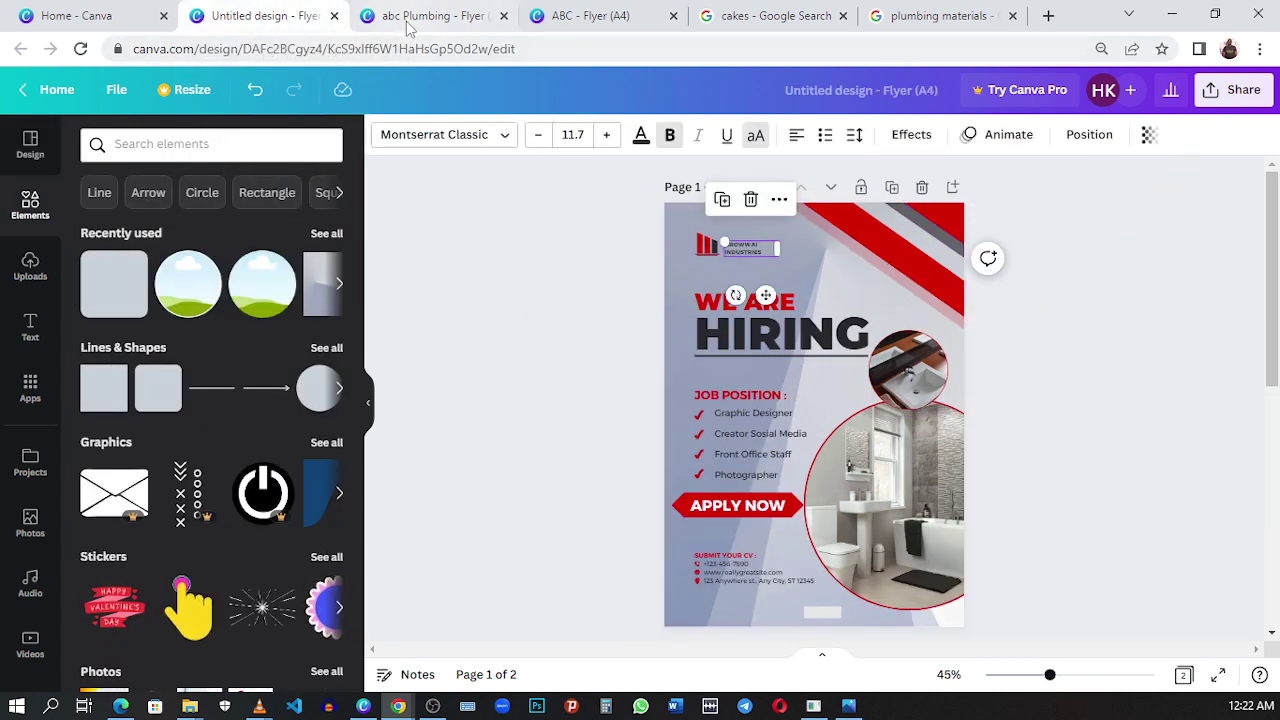
left_click(405, 18)
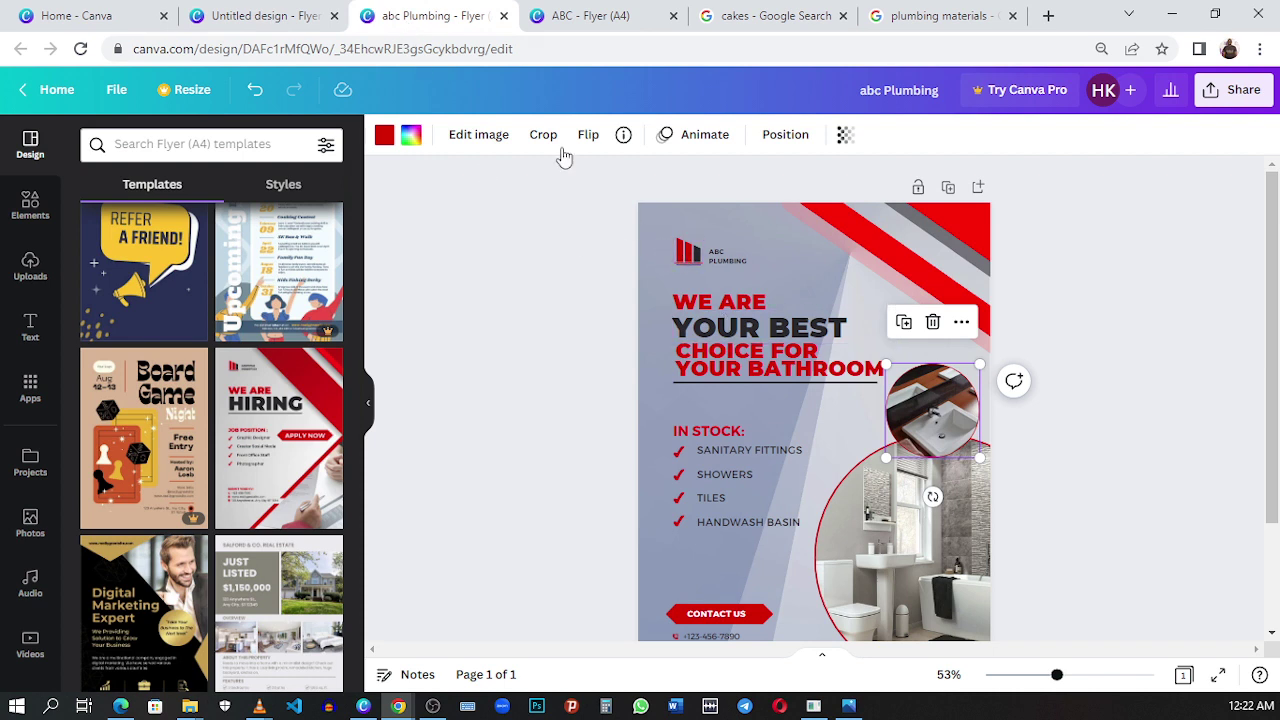
left_click(722, 262)
double_click(722, 262)
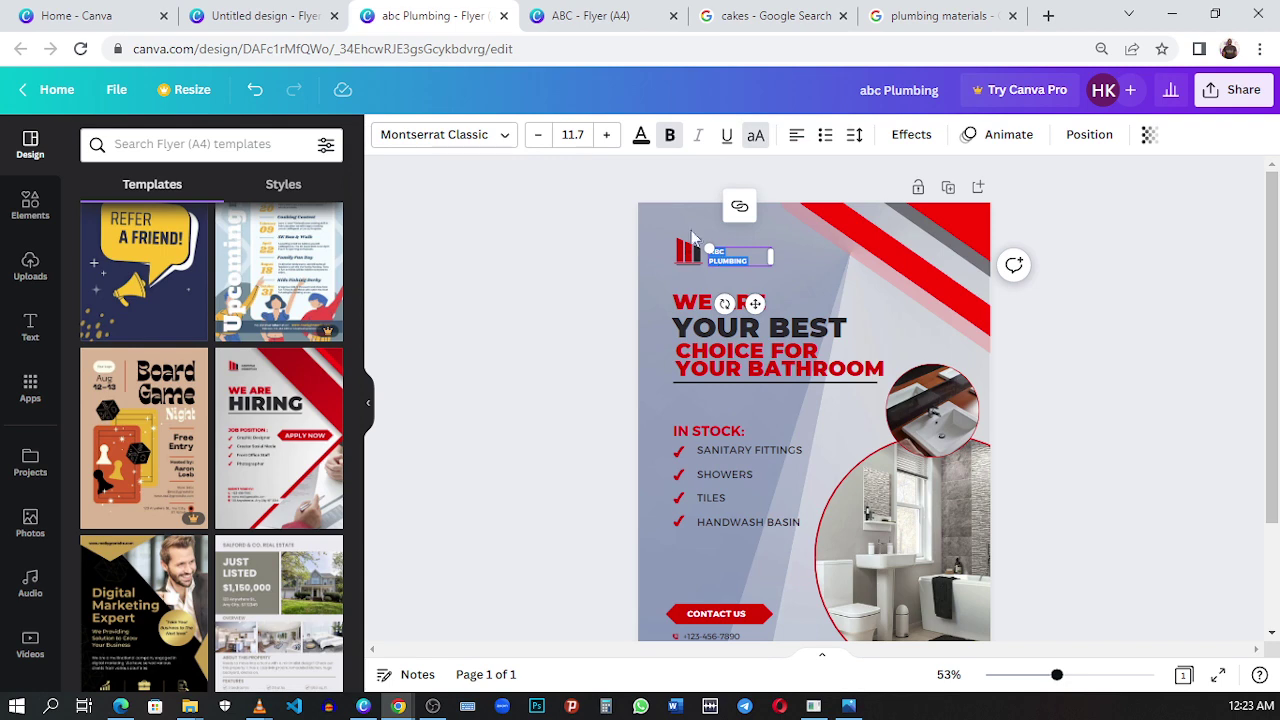
left_click(262, 16)
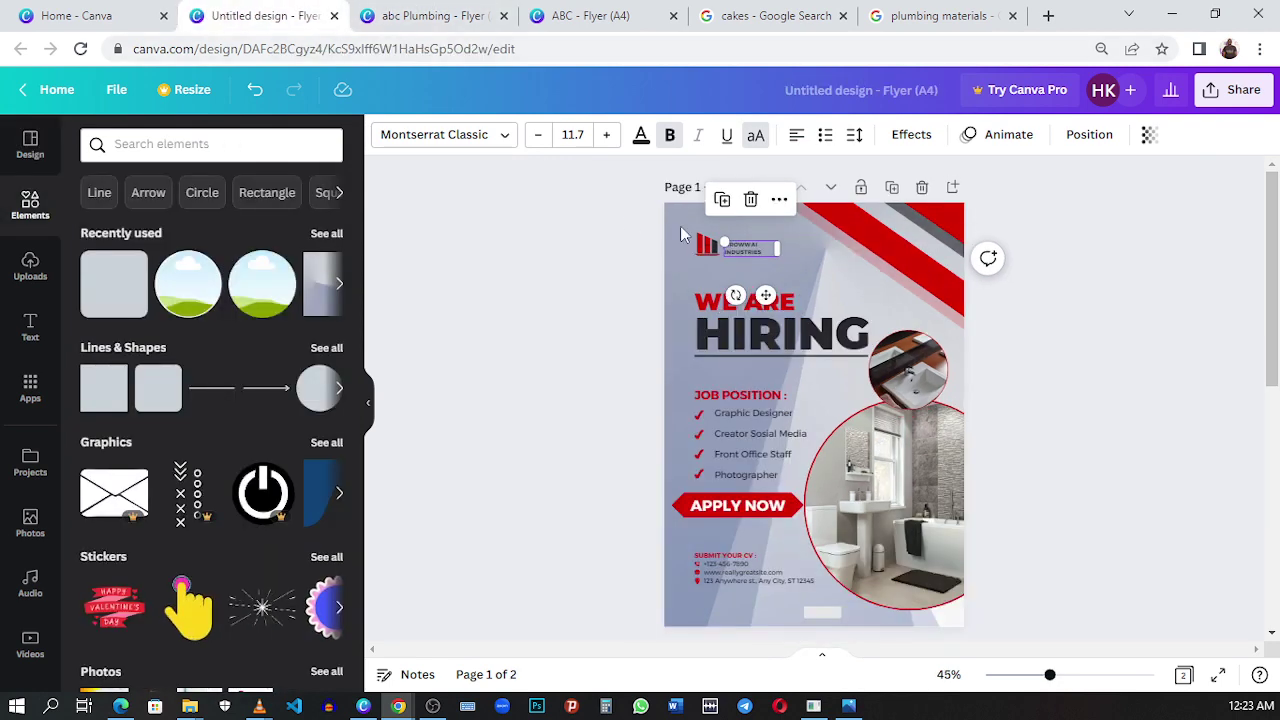
double_click(737, 253)
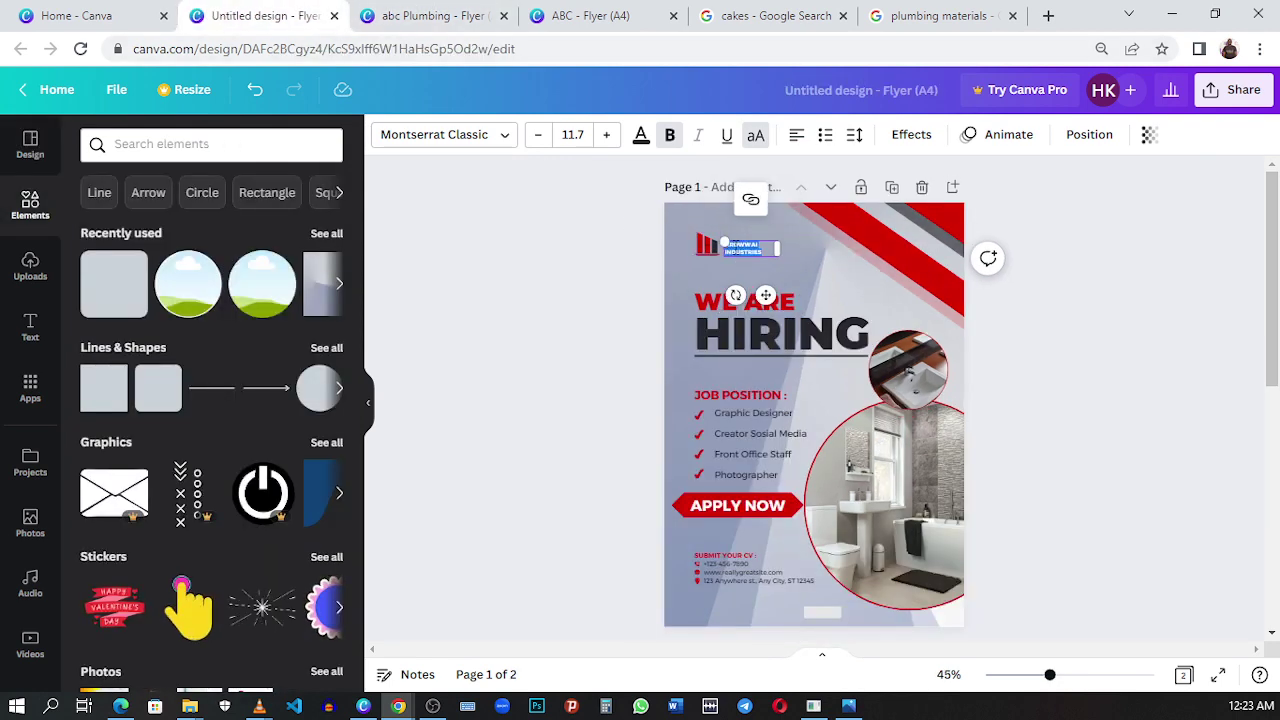
type("ABC PLUMBING")
left_click(874, 290)
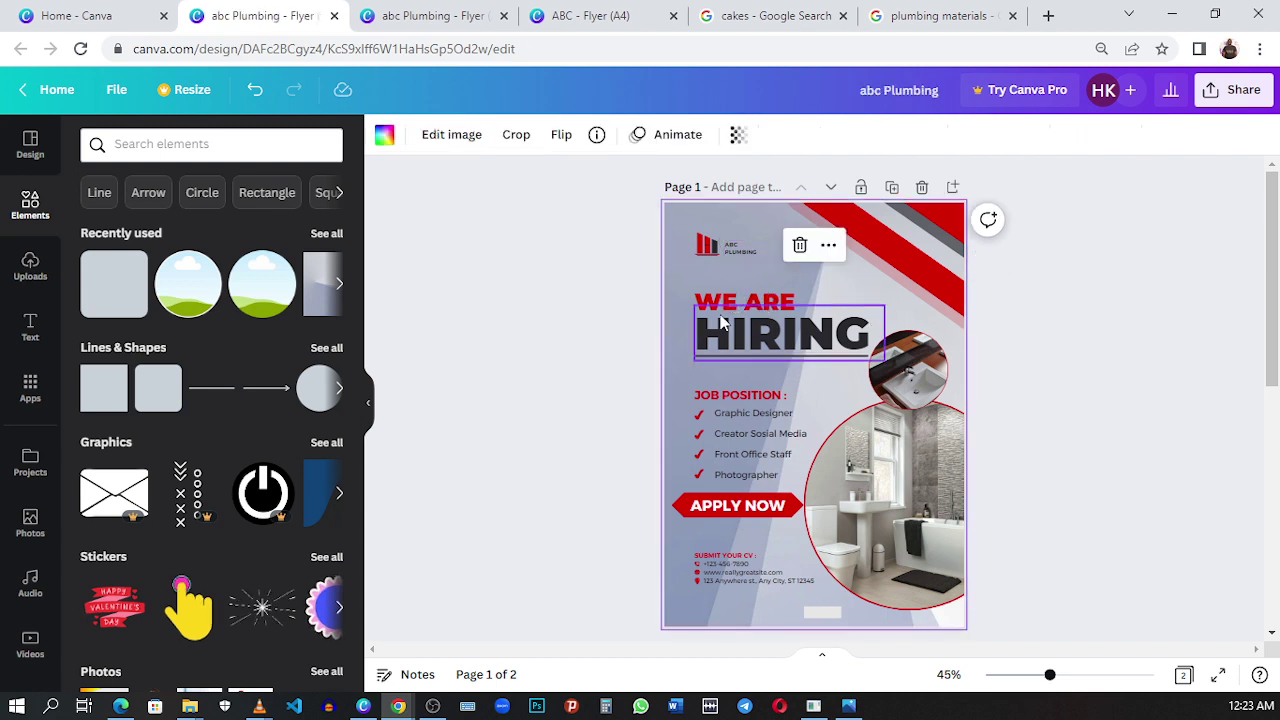
- Nudge the bar-shaped logo icon slightly right so it sits closer to the company name
left_click(705, 246)
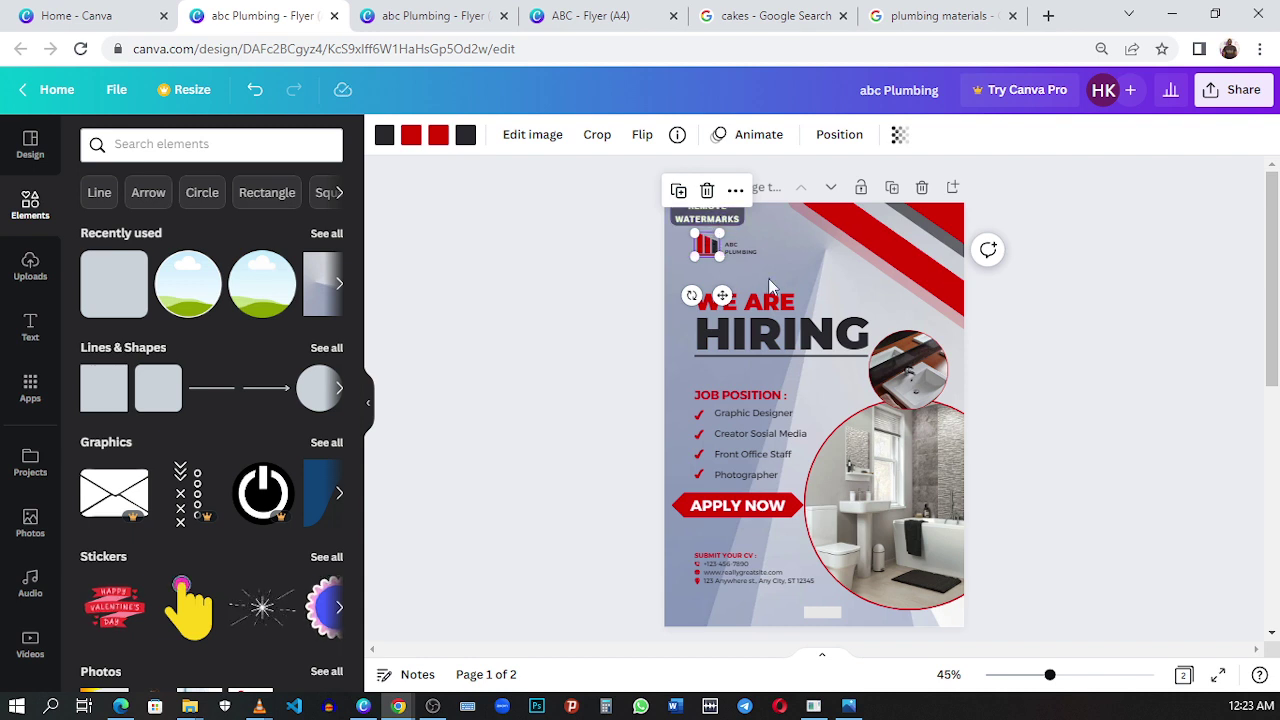
left_click(731, 242)
left_click(713, 245)
left_click_drag(708, 243, 710, 246)
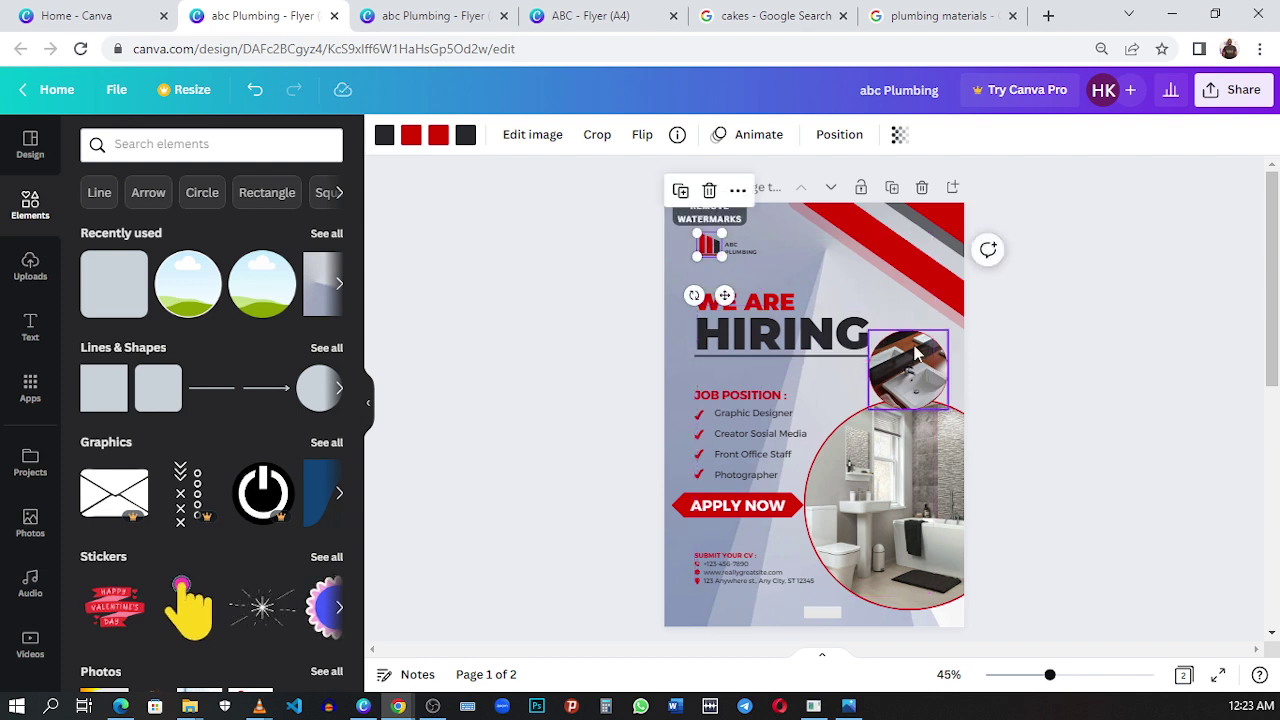
left_click(1057, 392)
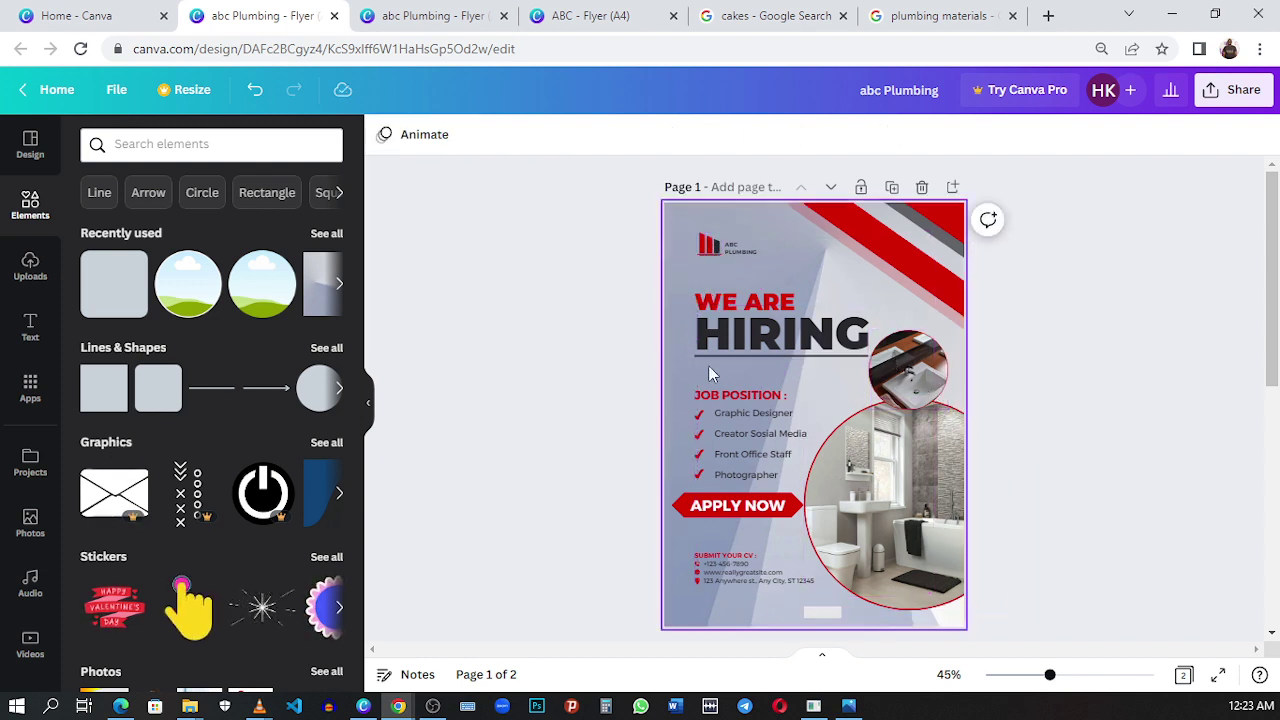
- Try a circular photo frame shrunk over the logo icon, and delete the frame
left_click(272, 290)
left_click_drag(824, 412, 818, 329)
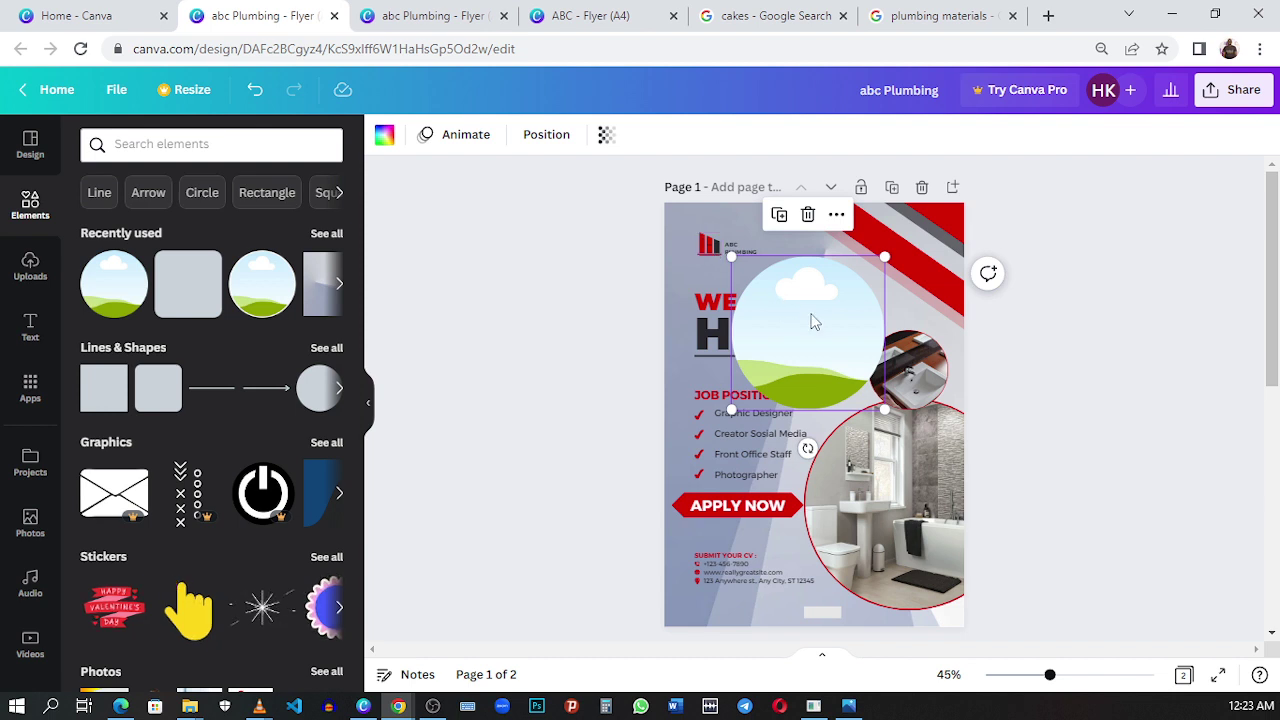
left_click_drag(815, 322, 800, 289)
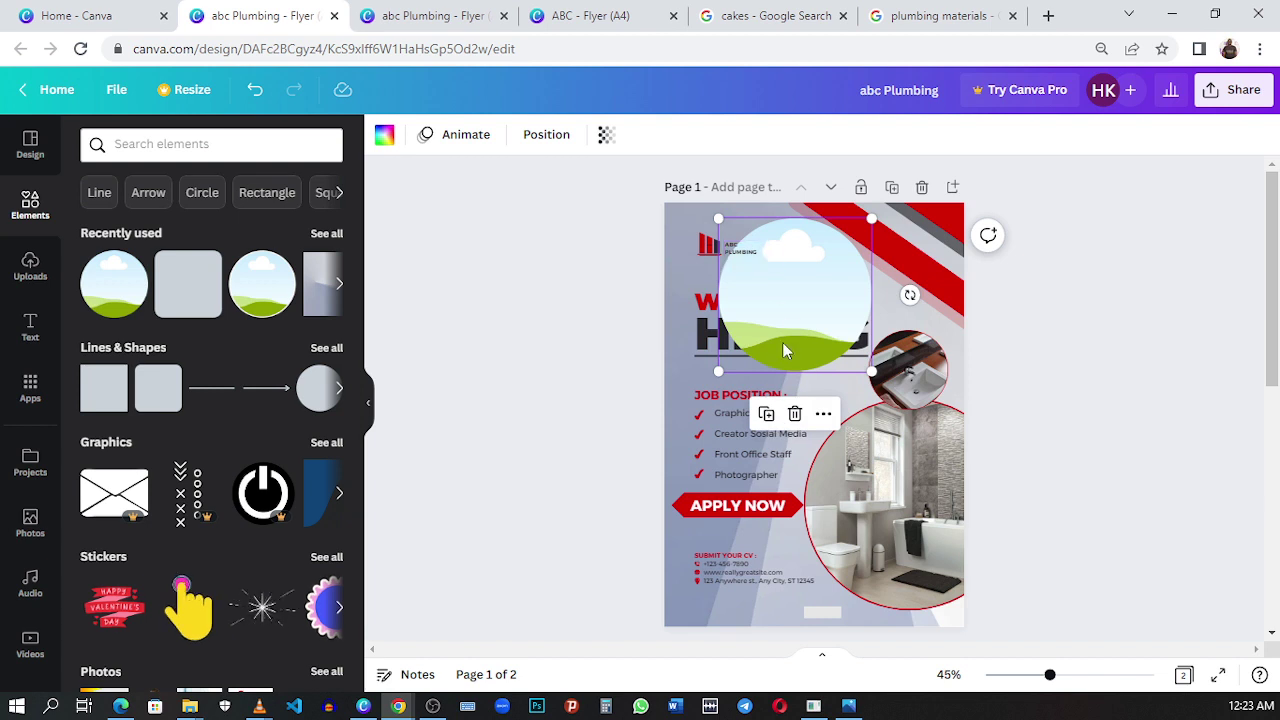
left_click_drag(872, 371, 768, 250)
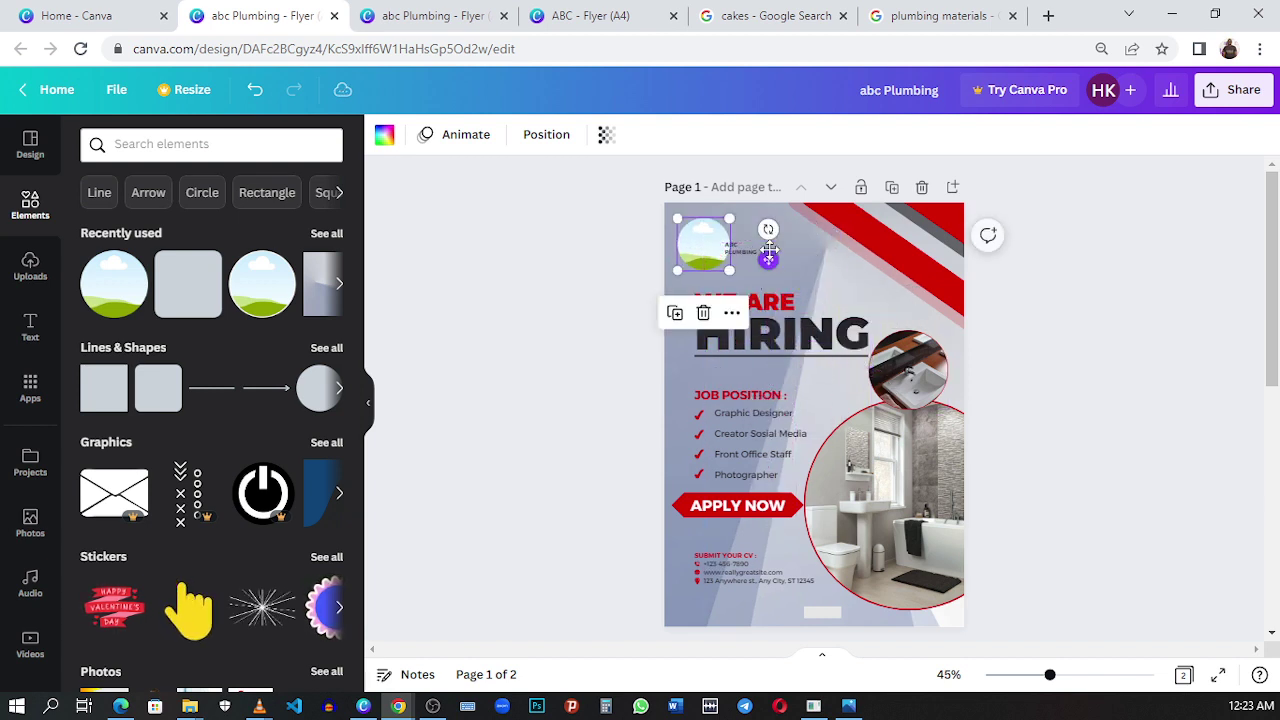
left_click(704, 314)
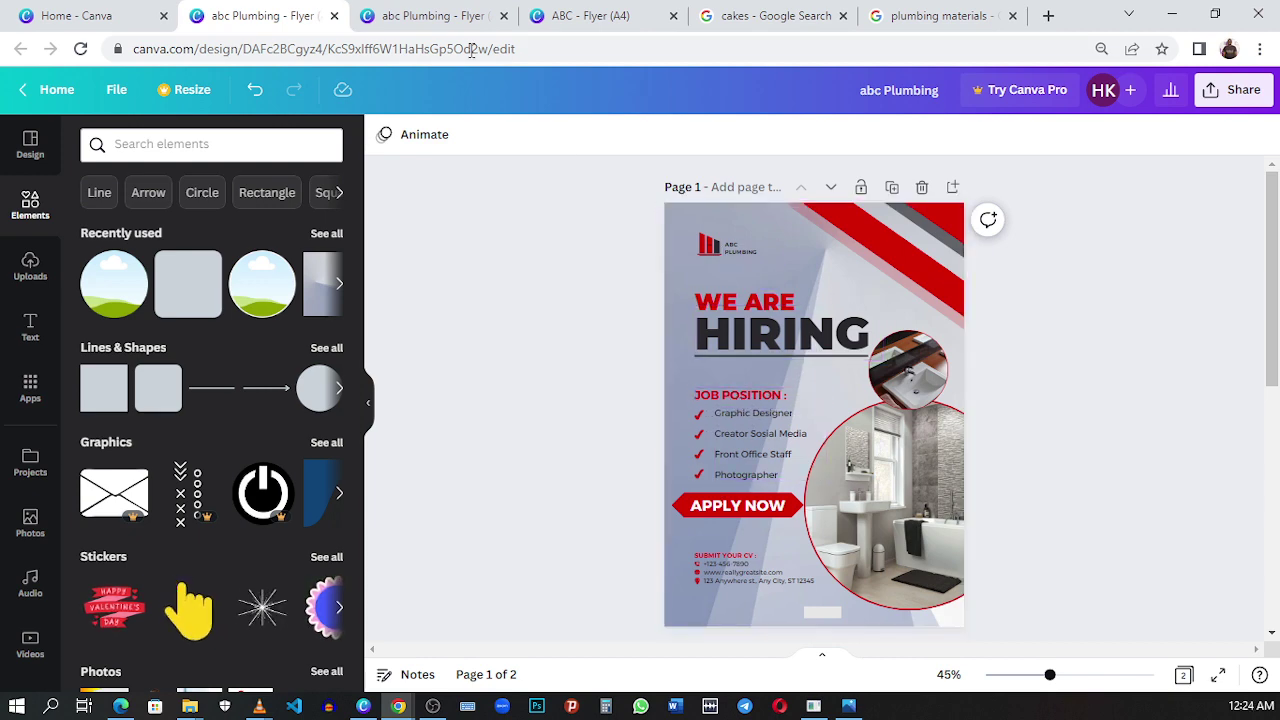
- Check the font and size of the "WE ARE" heading in the finished reference flyer
left_click(400, 20)
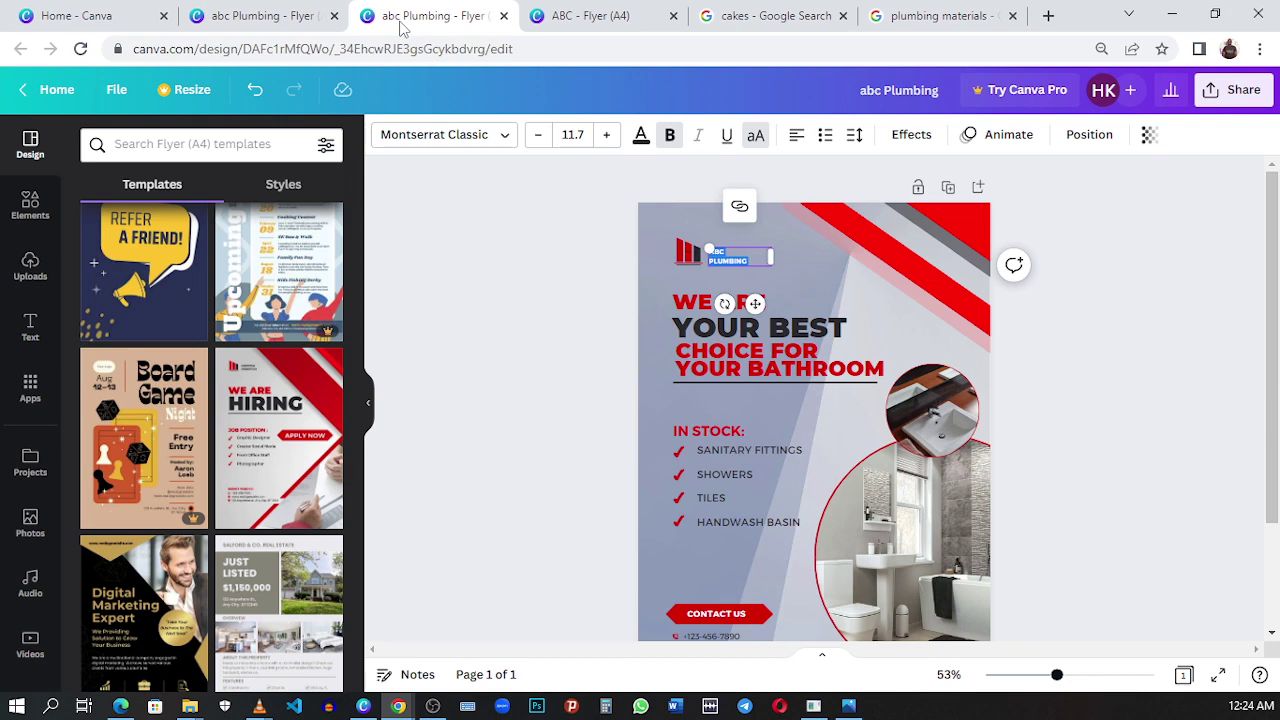
left_click(215, 16)
left_click(395, 16)
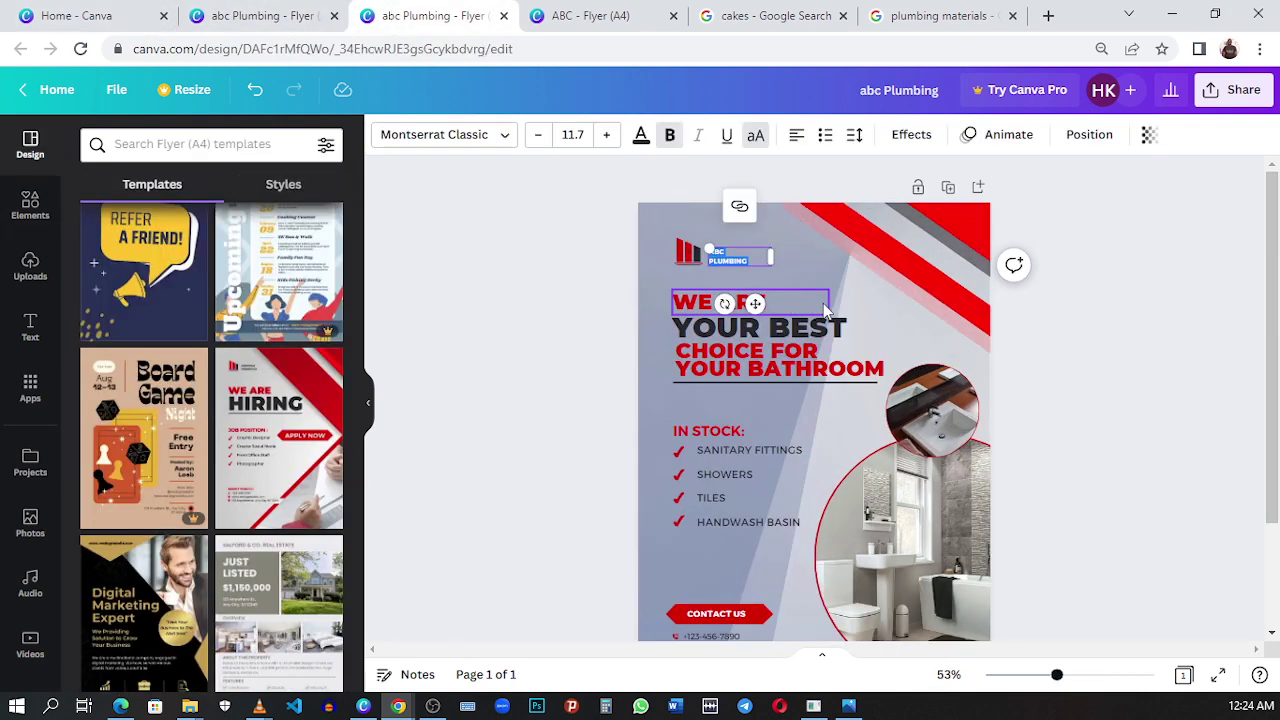
left_click(720, 302)
left_click(900, 340)
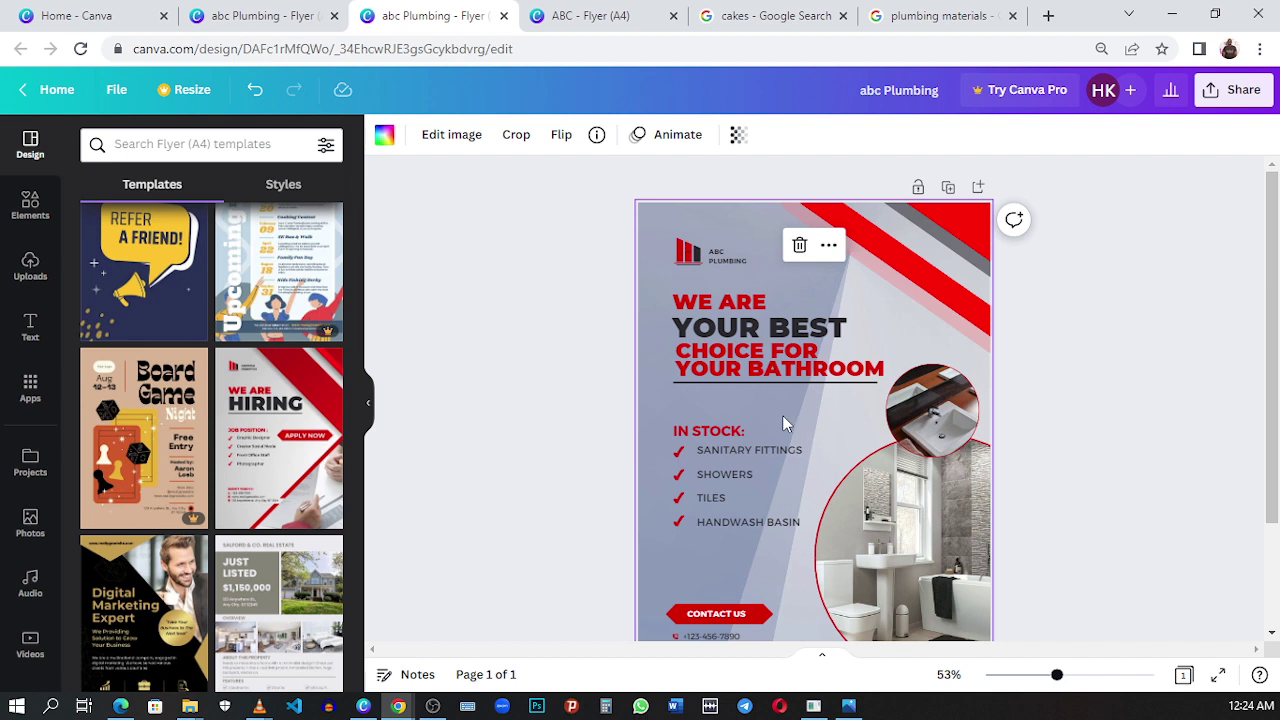
left_click(713, 305)
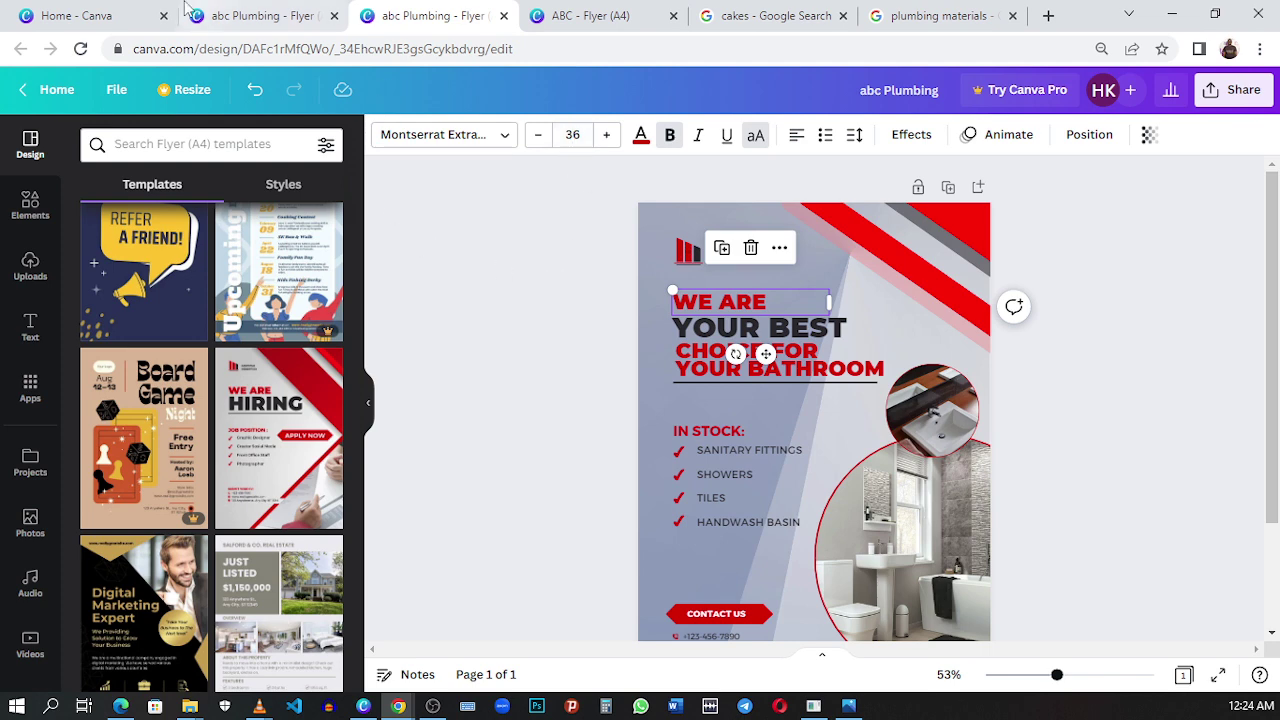
- Move the "WE ARE" heading slightly up on the working flyer and set its font size to 35
left_click(222, 18)
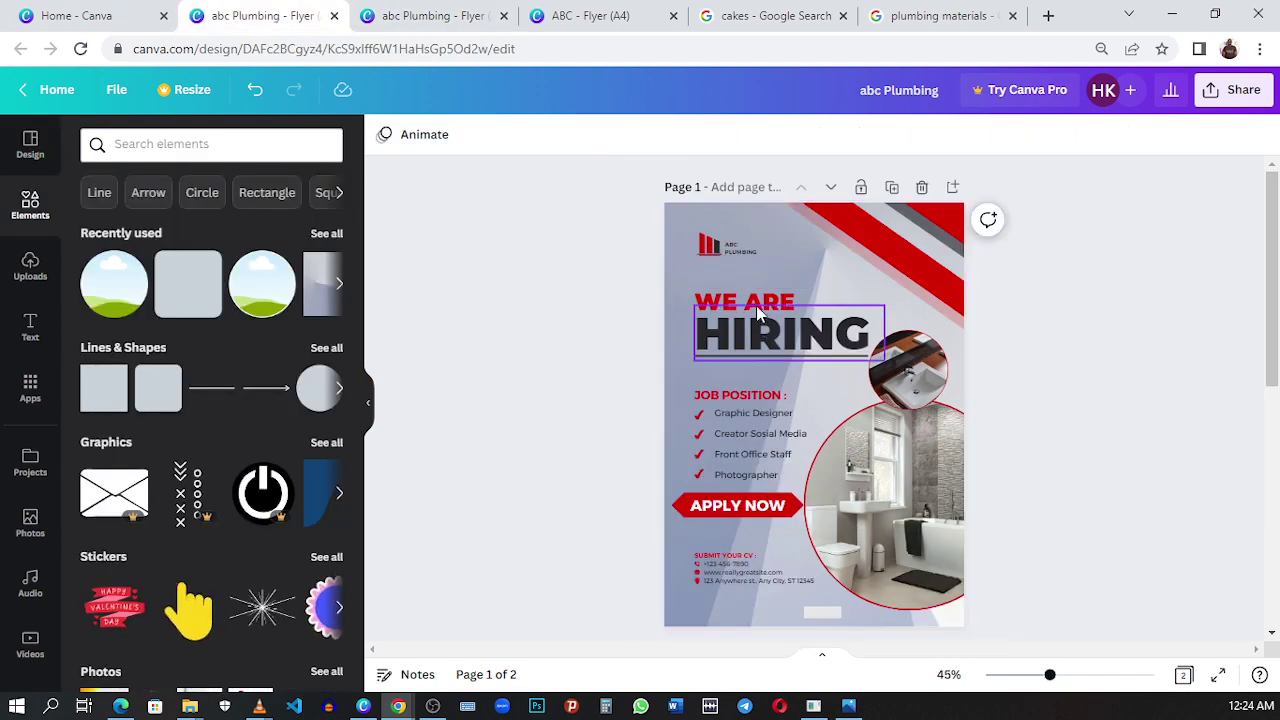
left_click(756, 305)
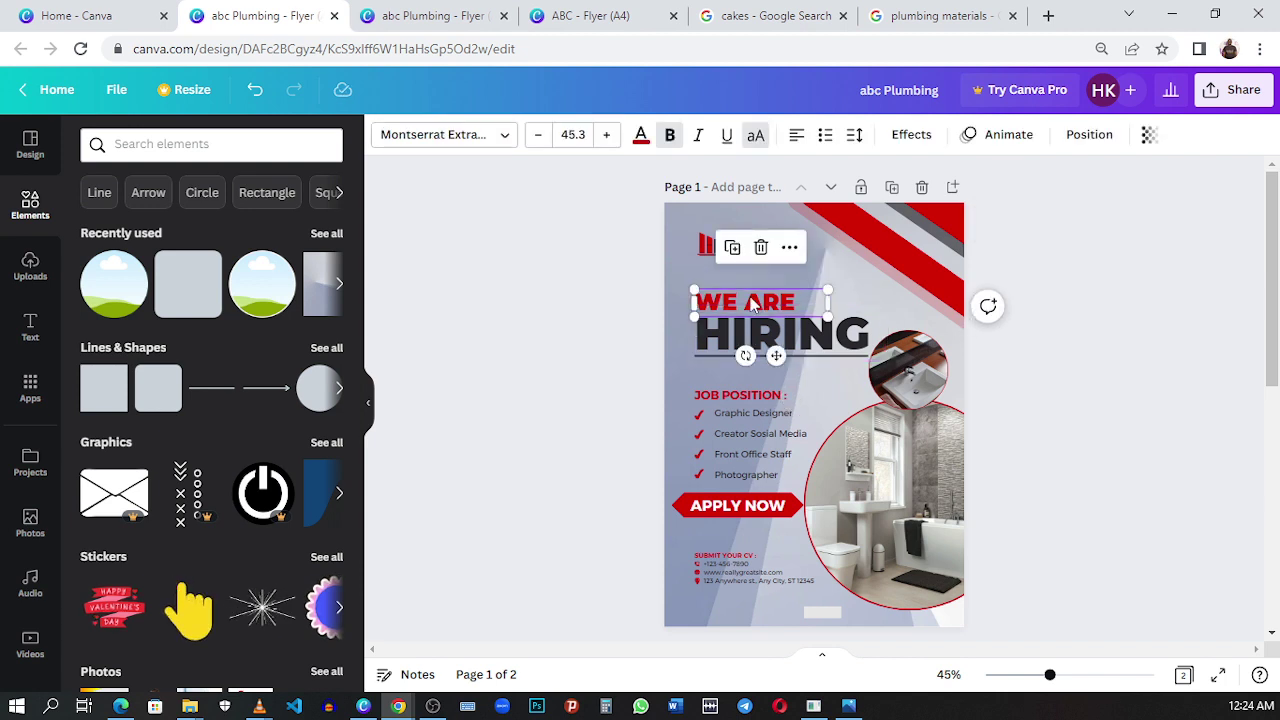
left_click_drag(755, 304, 748, 291)
double_click(748, 292)
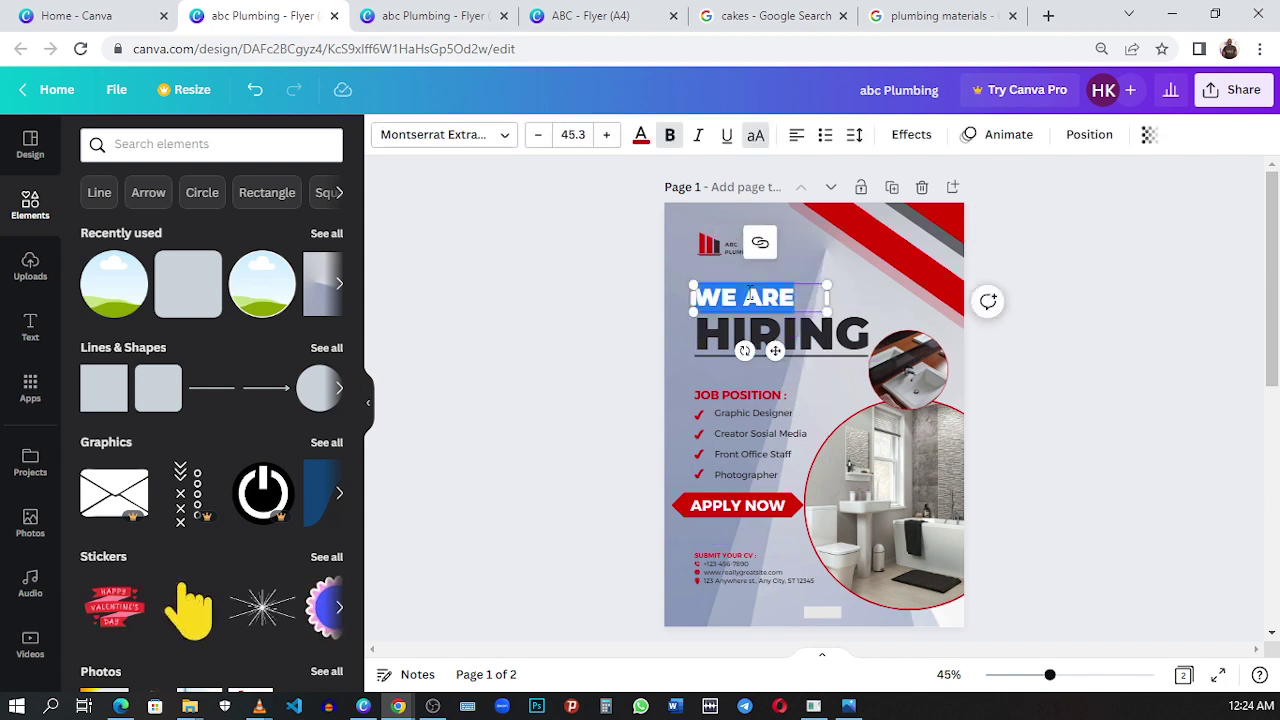
left_click(573, 133)
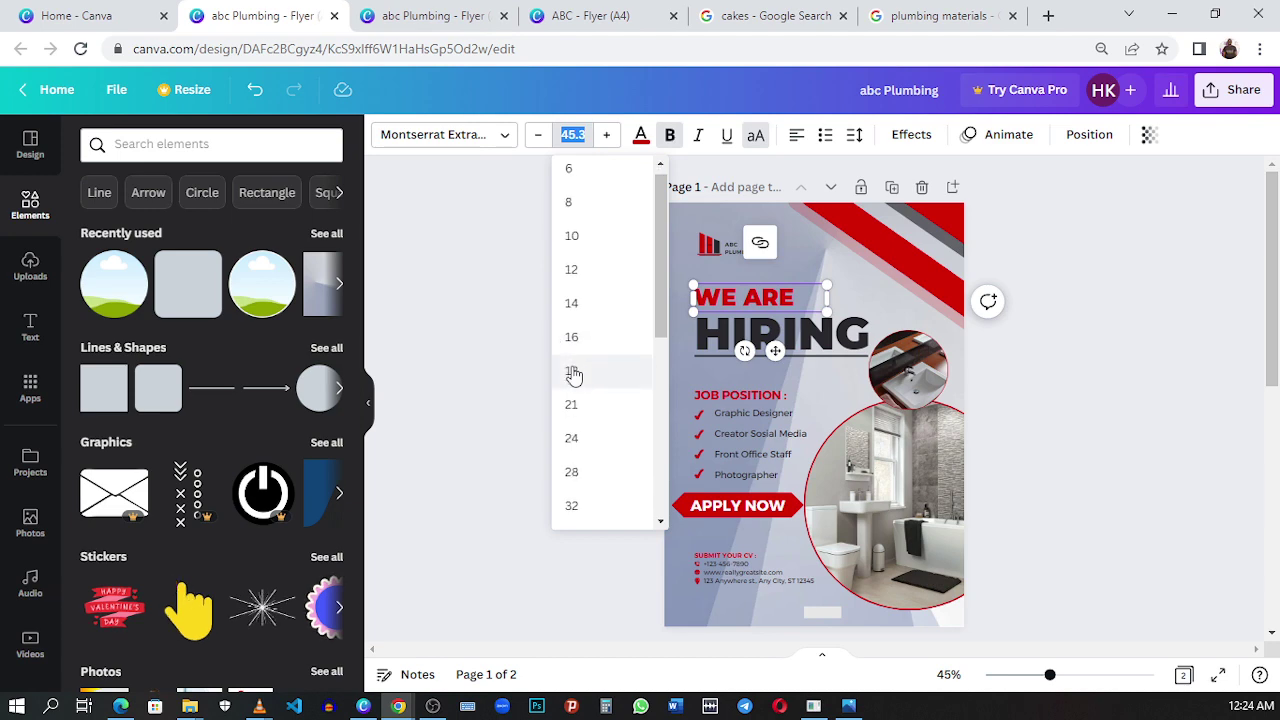
scroll(574, 371, "down", 3)
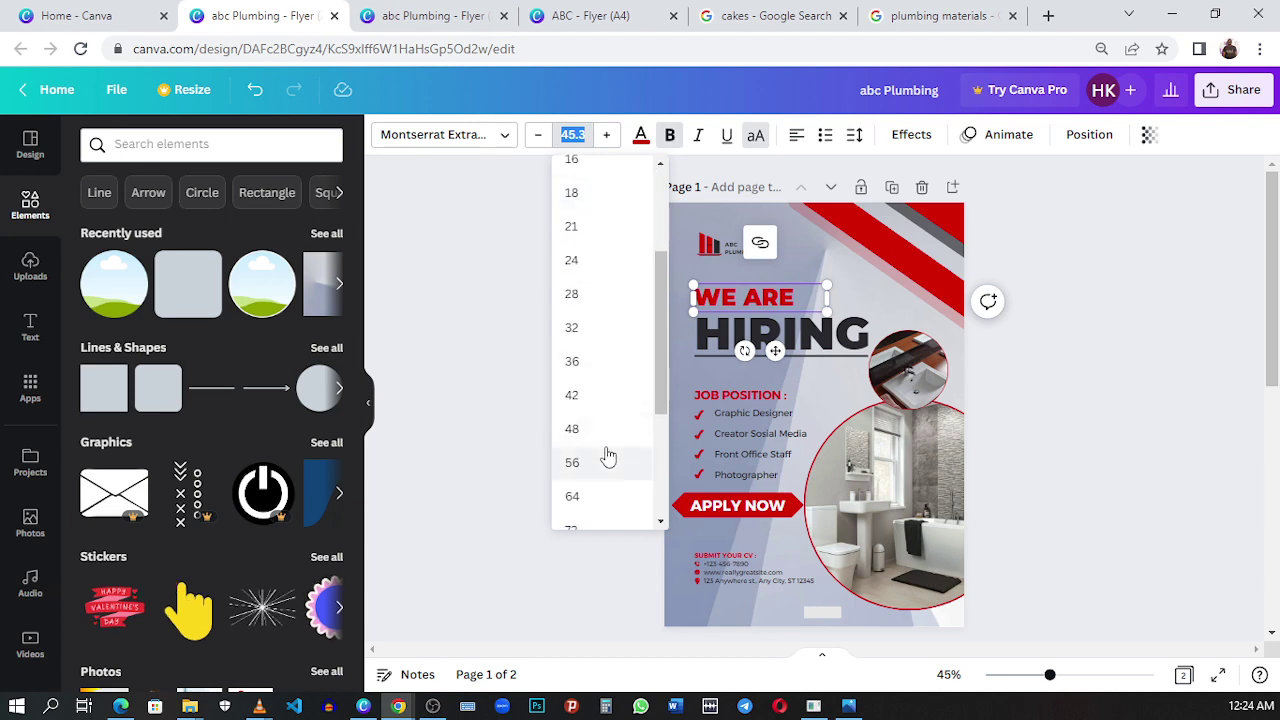
left_click(603, 361)
left_click(425, 16)
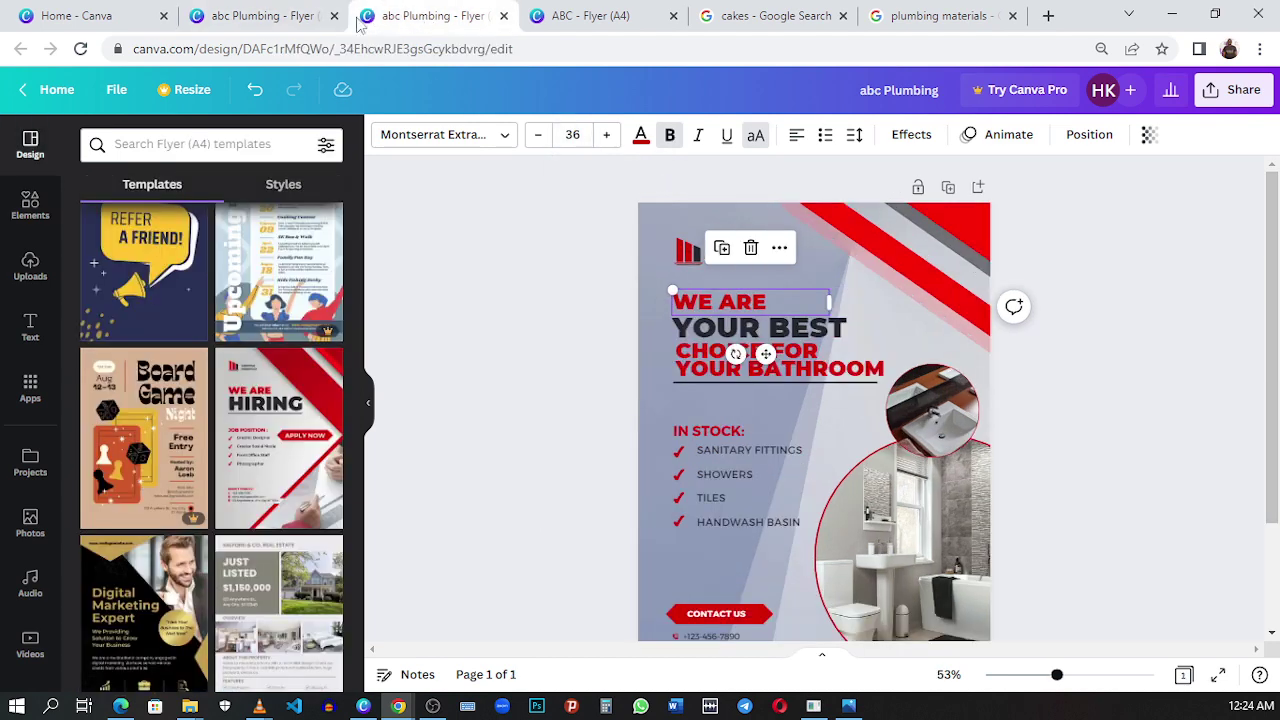
left_click(251, 15)
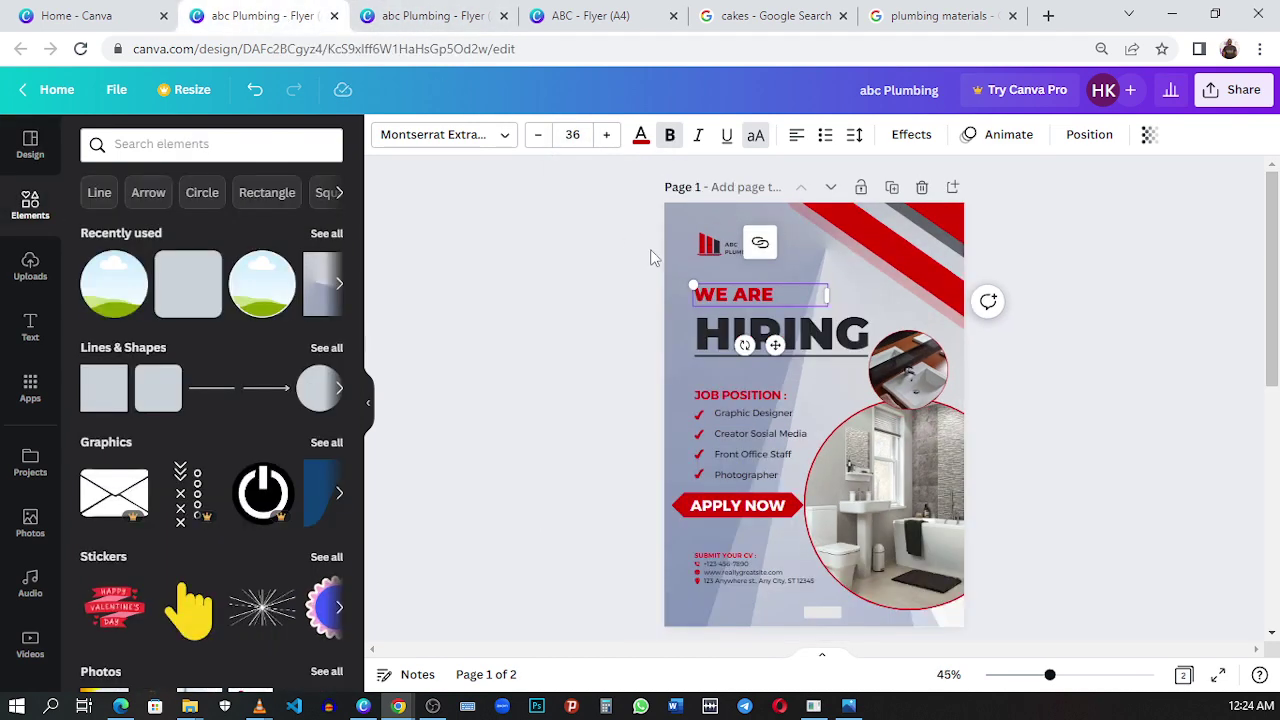
left_click(538, 134)
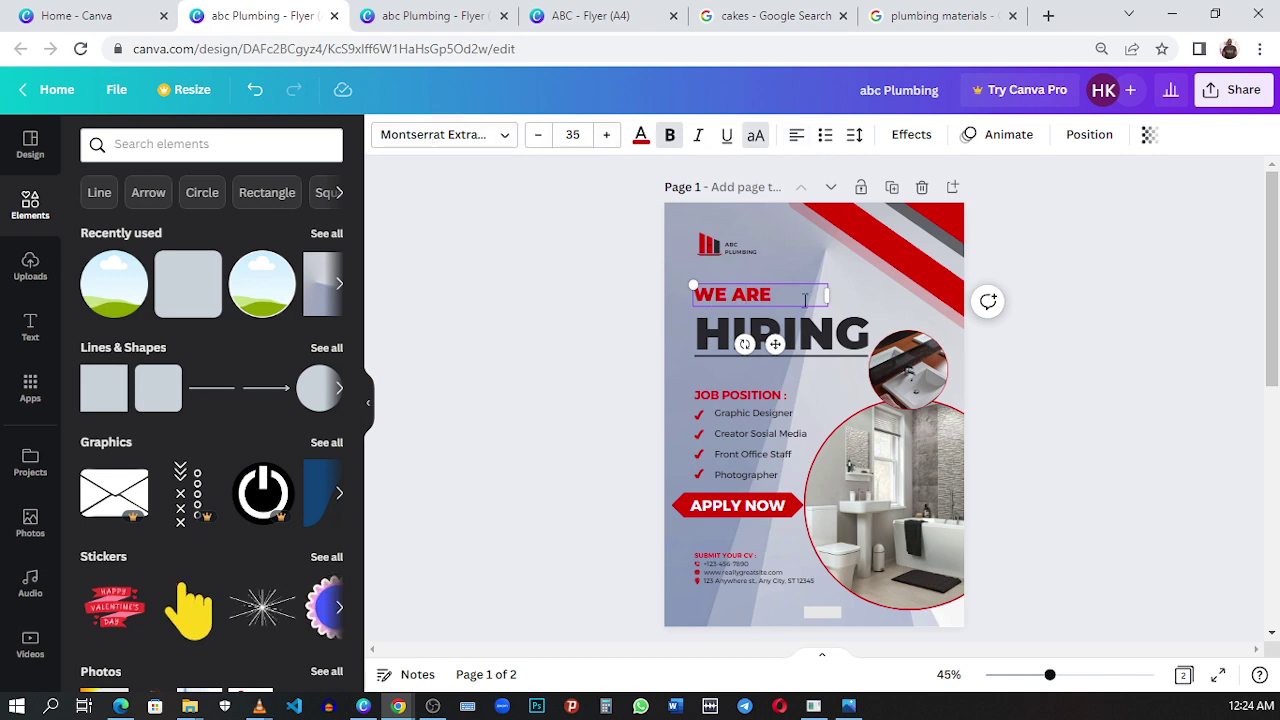
- Examine the font choices for the "WE ARE" heading and compare its font with the reference flyer
double_click(752, 299)
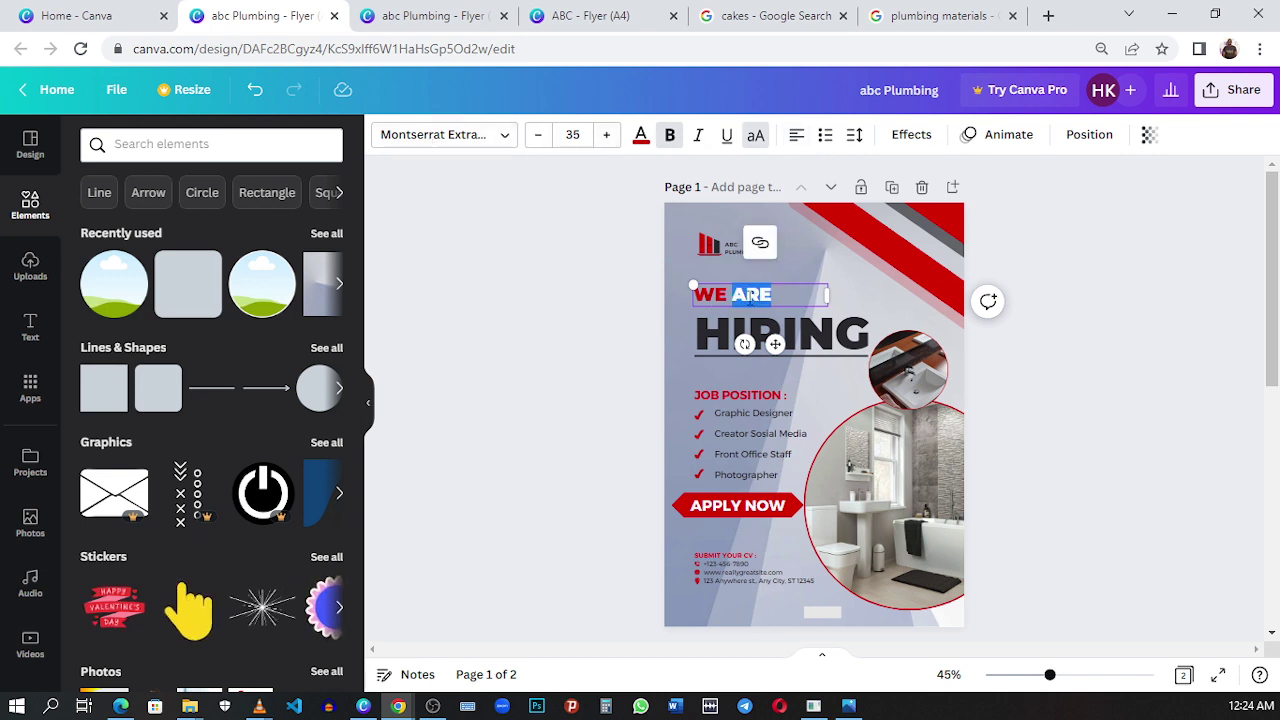
triple_click(741, 292)
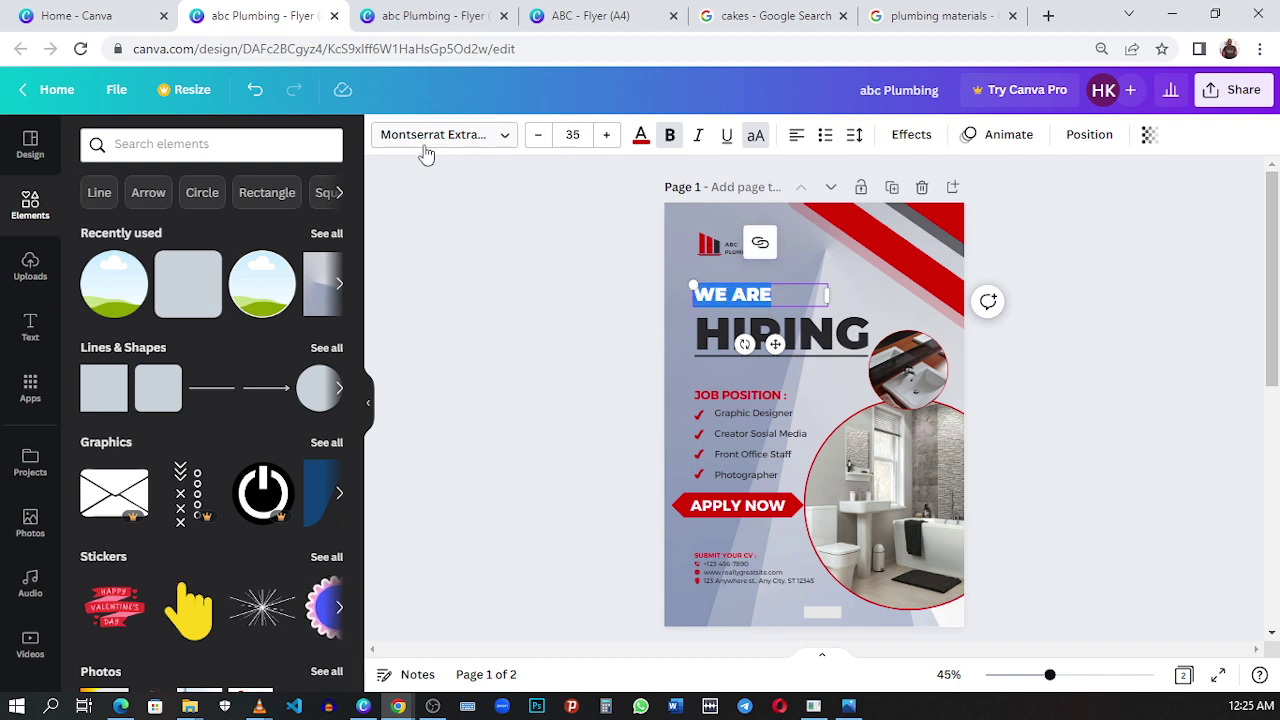
left_click(457, 149)
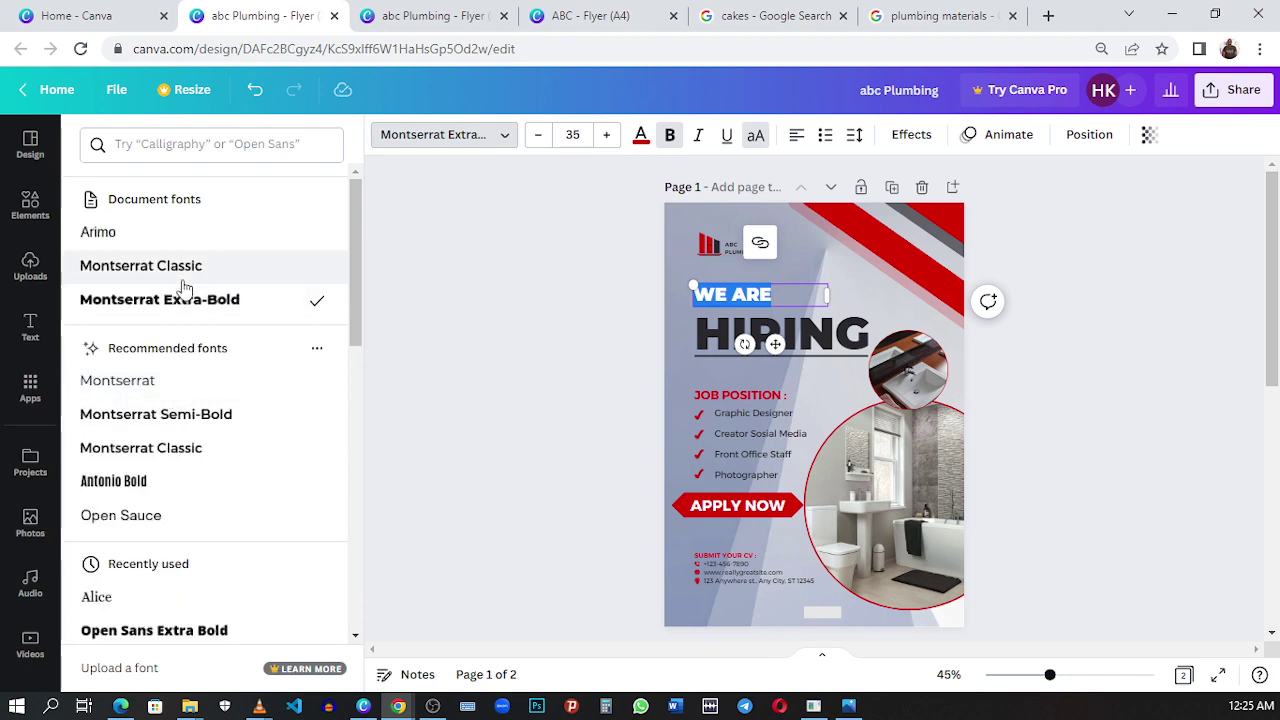
scroll(183, 317, "down", 5)
scroll(186, 318, "down", 4)
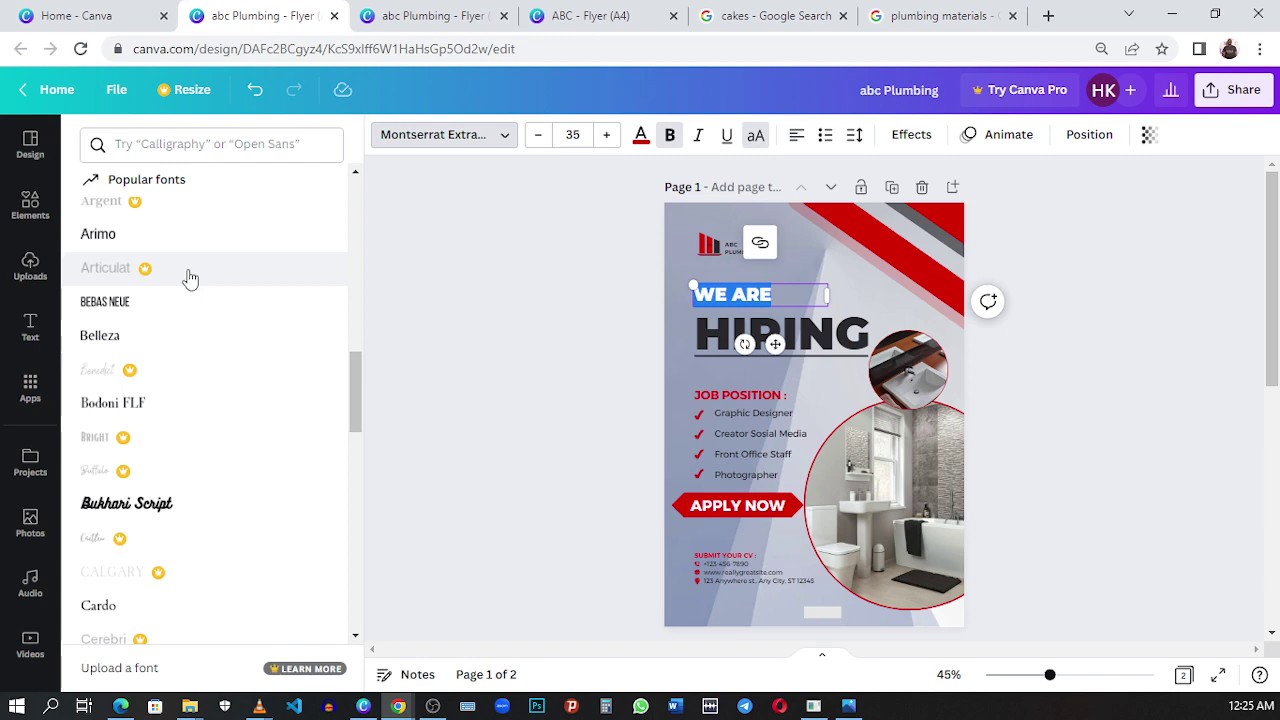
scroll(190, 278, "up", 10)
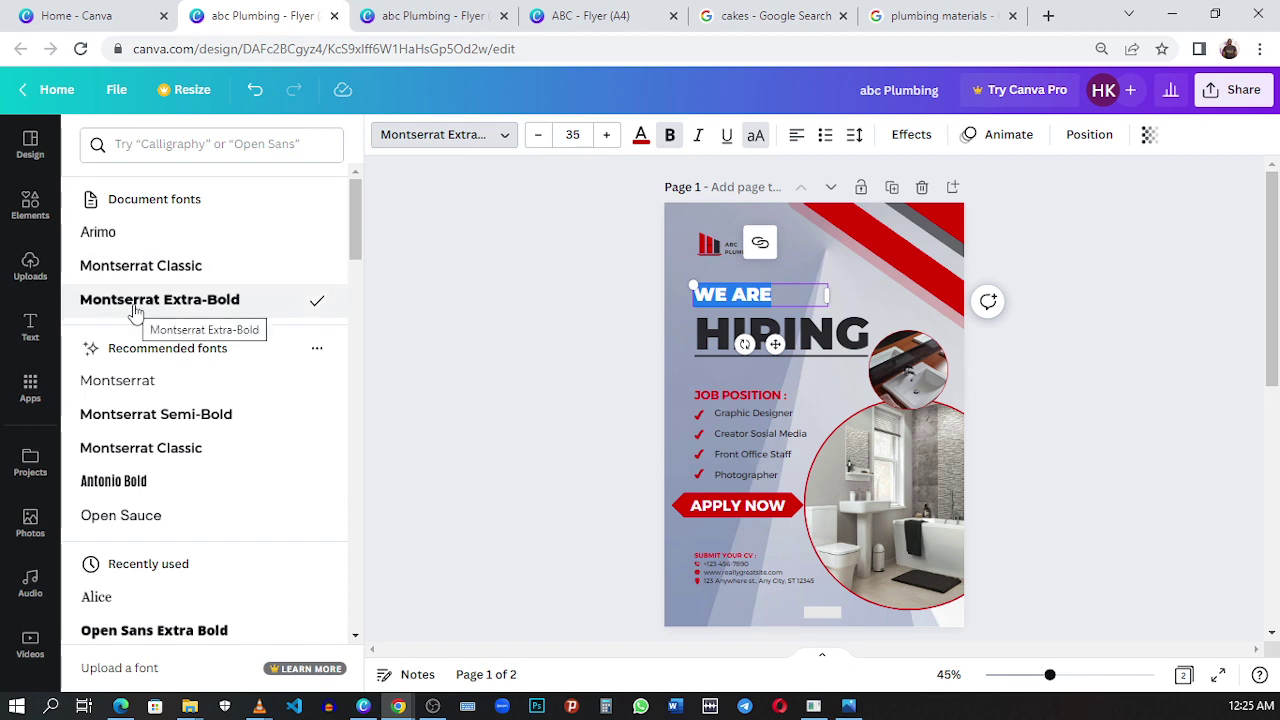
left_click(430, 18)
left_click(232, 18)
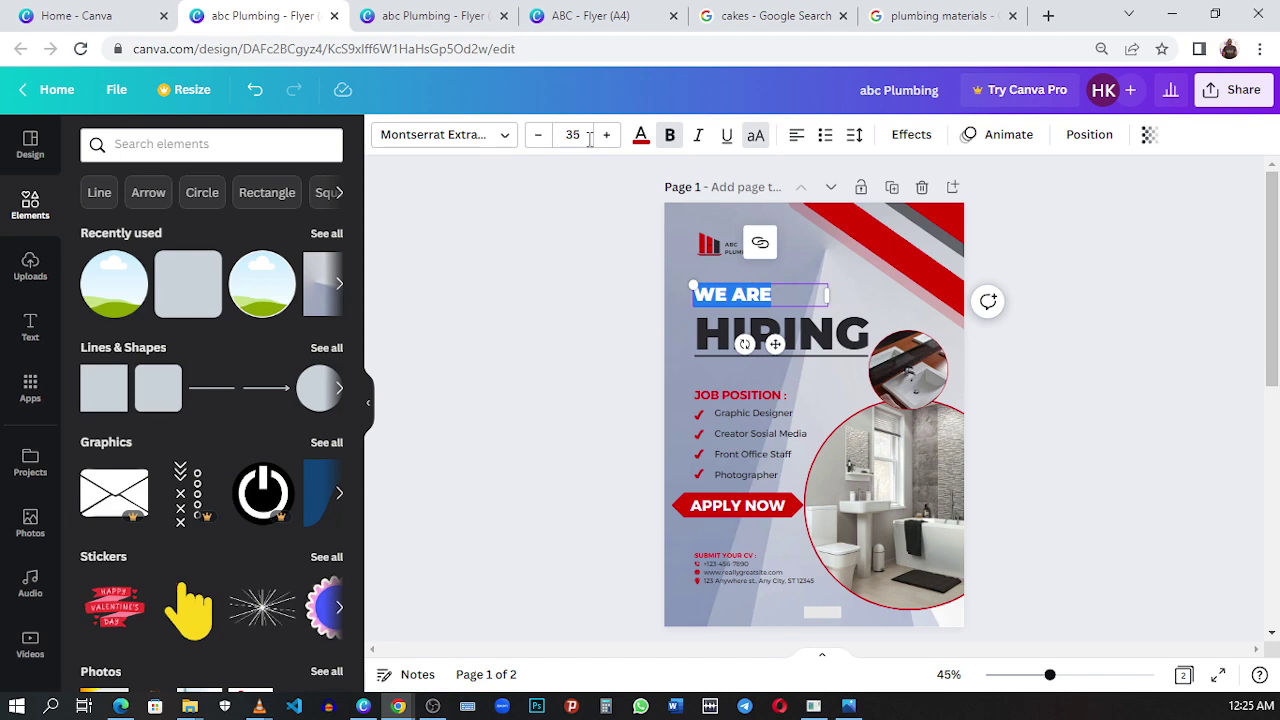
- Copy the "YOUR BEST" heading text from the finished reference flyer
left_click(783, 328)
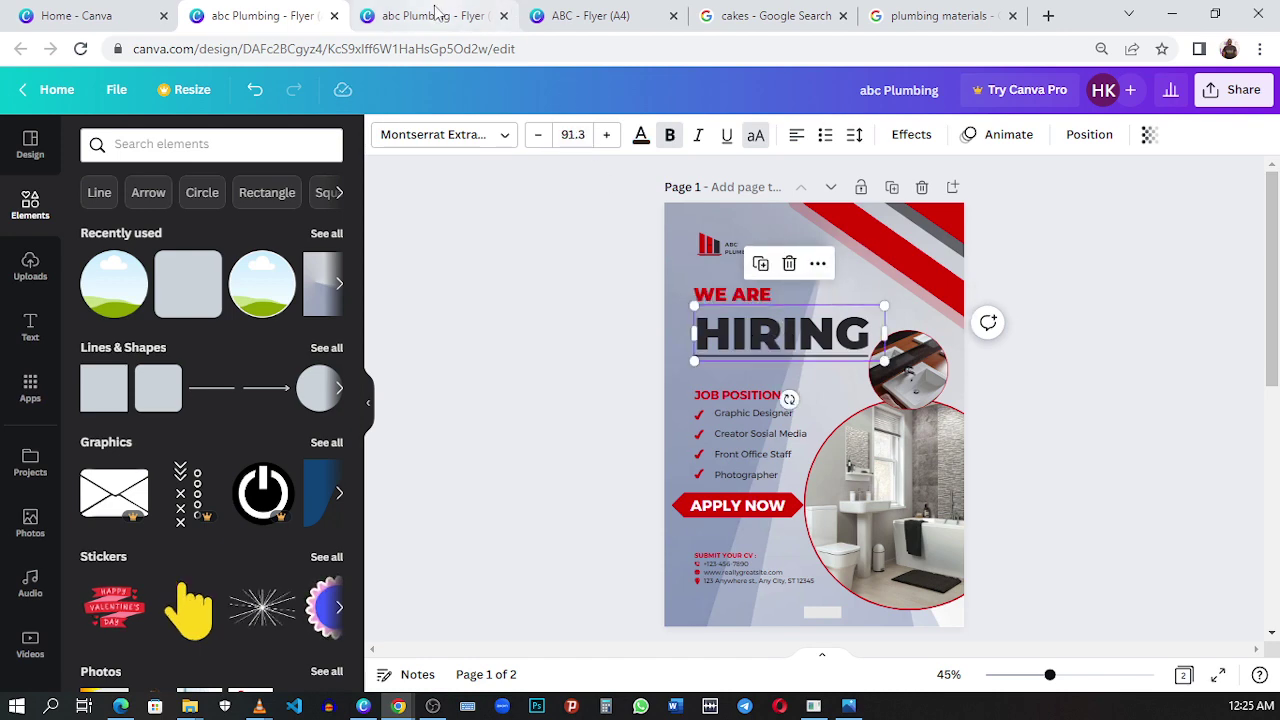
left_click(450, 15)
left_click(779, 338)
left_click(779, 338)
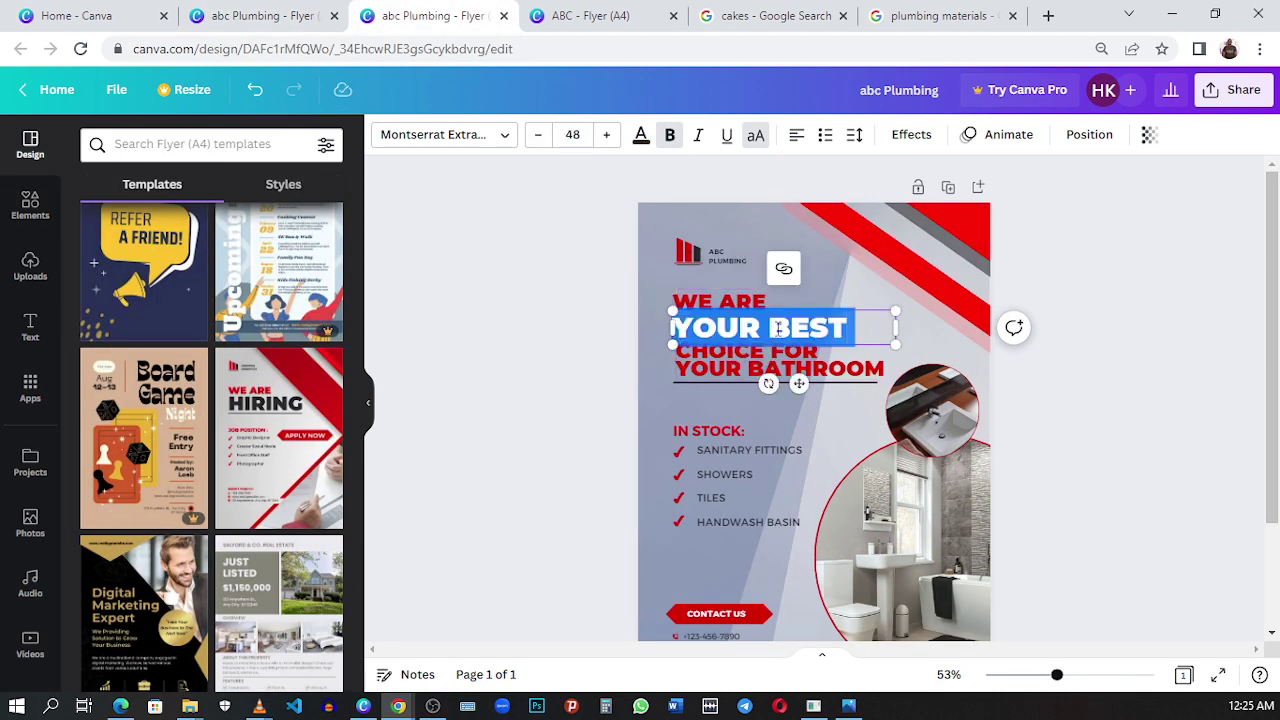
right_click(778, 331)
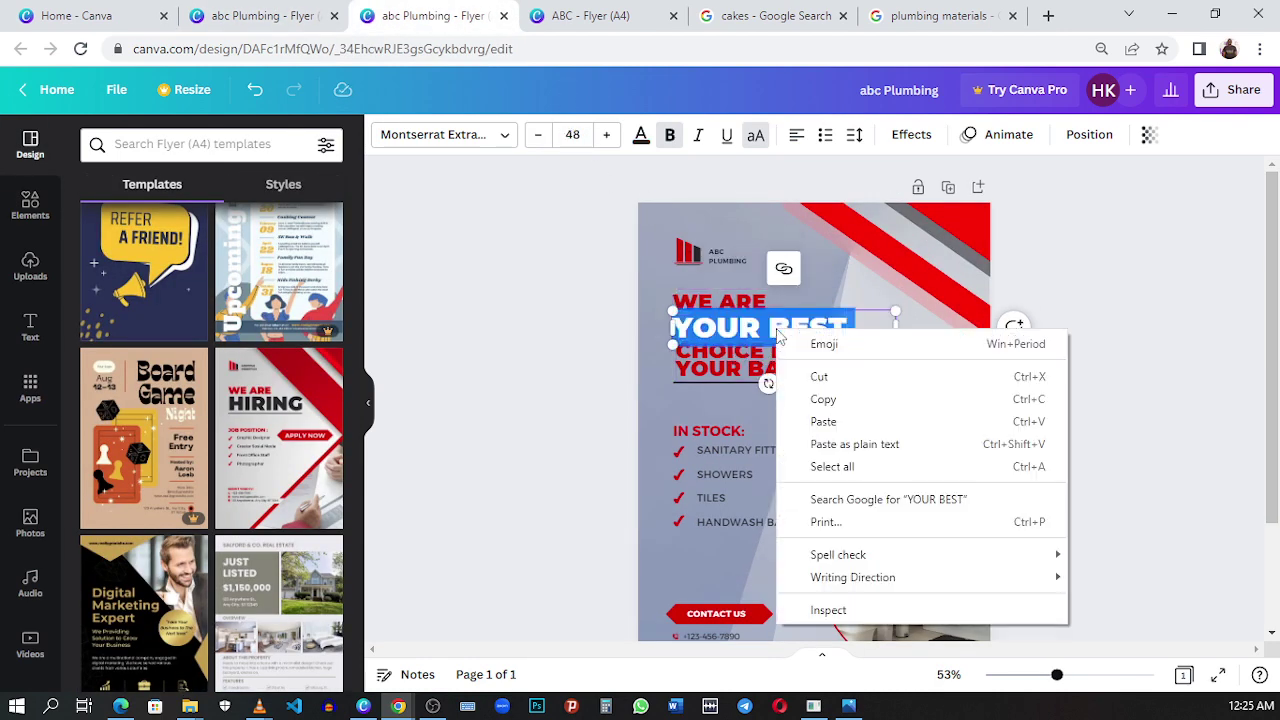
left_click(824, 399)
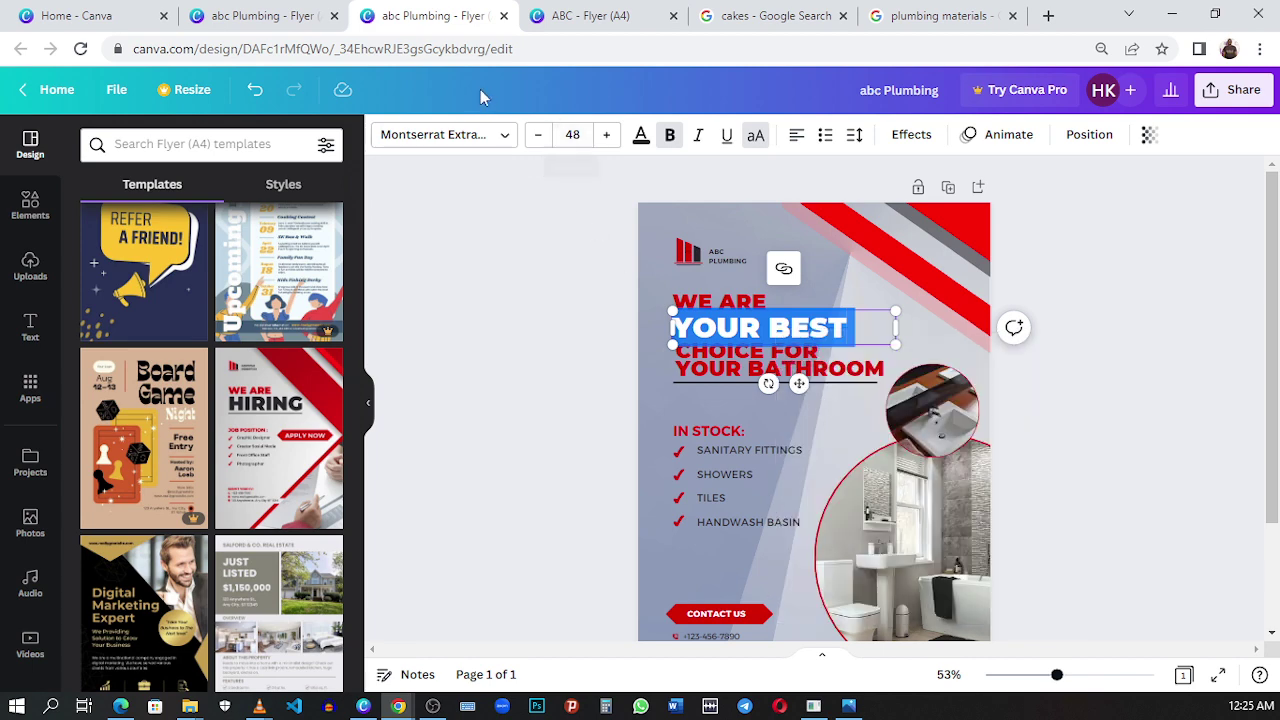
- Replace the "HIRING" heading text on the working flyer with the copied "YOUR BEST"
left_click(300, 16)
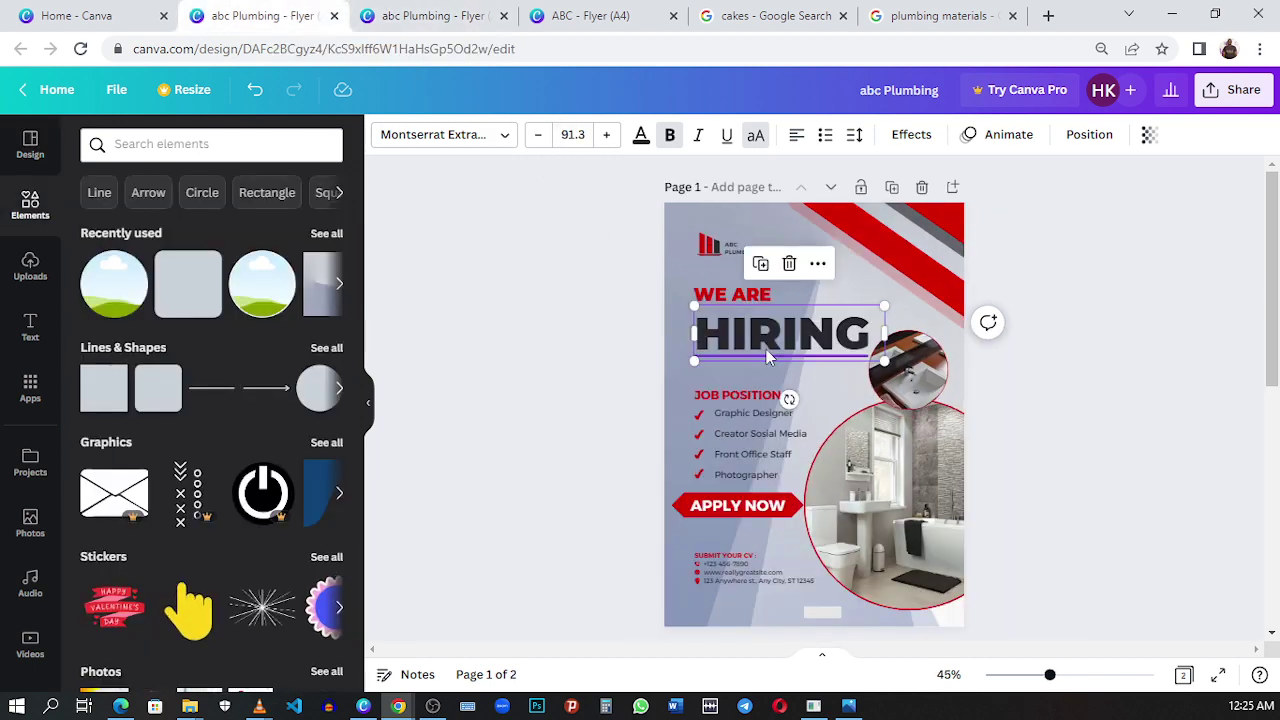
left_click(766, 349)
left_click(757, 347)
double_click(757, 347)
right_click(770, 345)
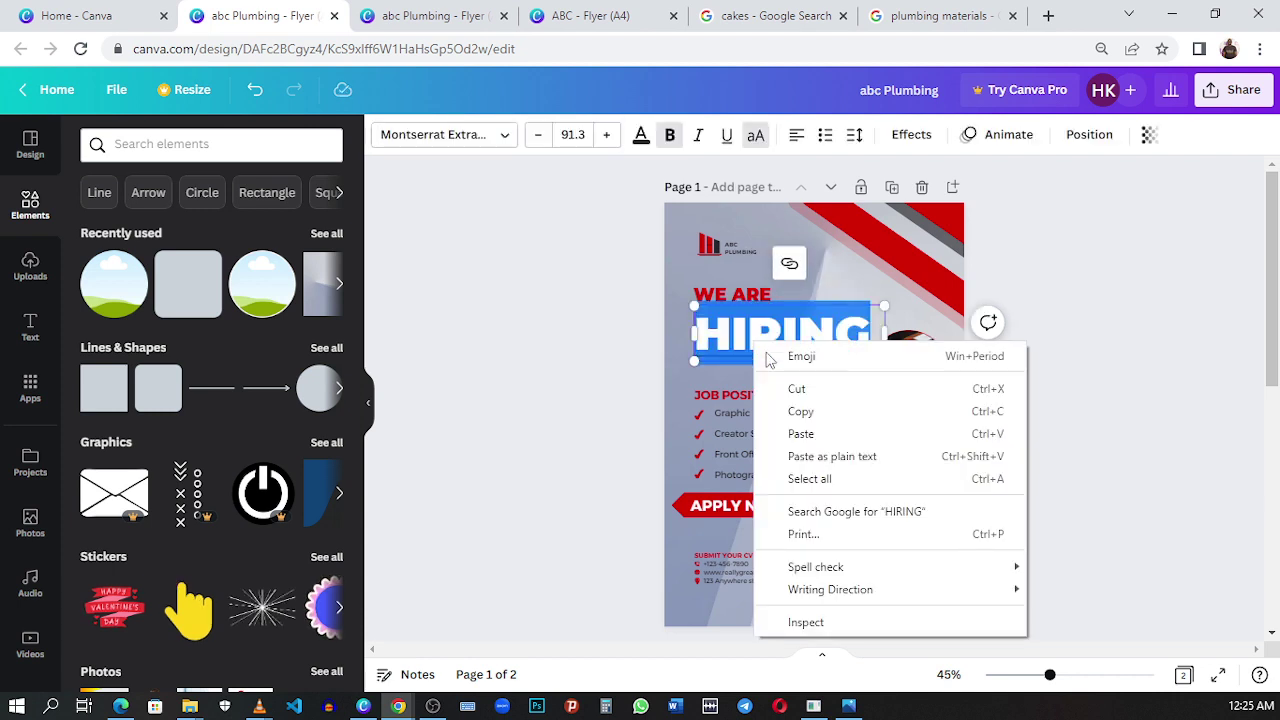
left_click(802, 432)
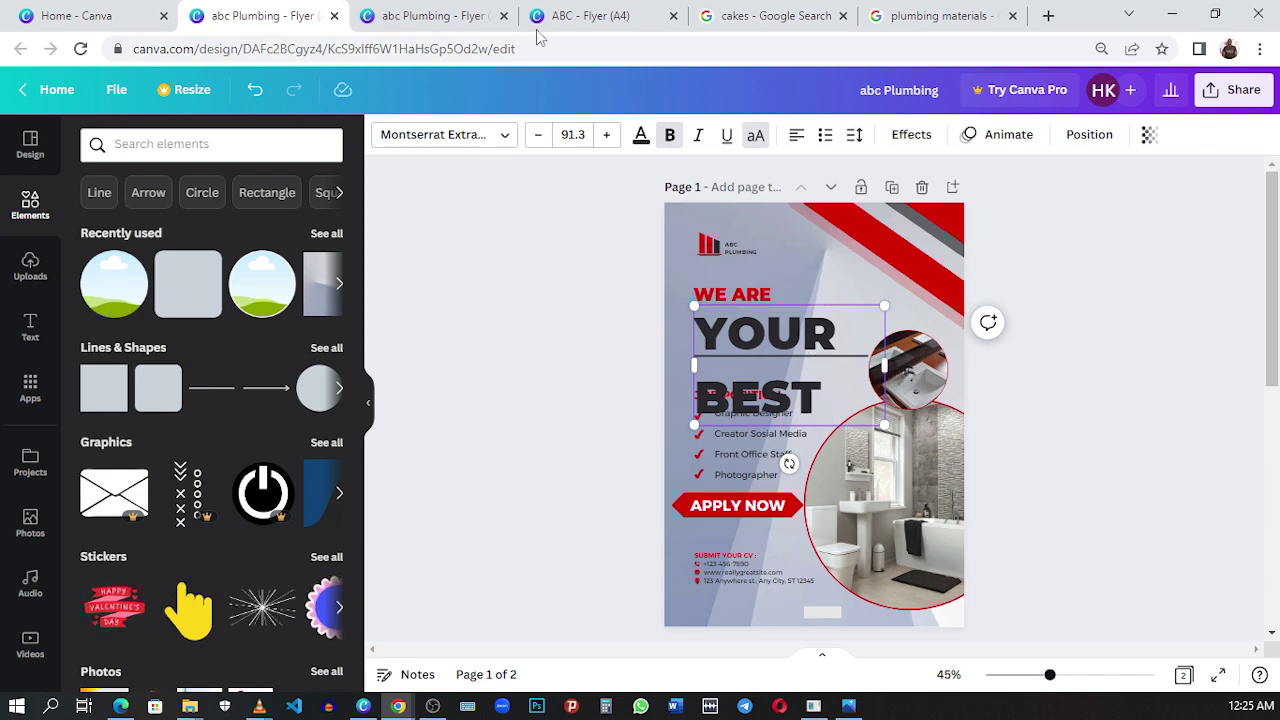
- Compare with the reference heading and widen the "YOUR BEST" text box until the heading fits on one line
left_click(425, 15)
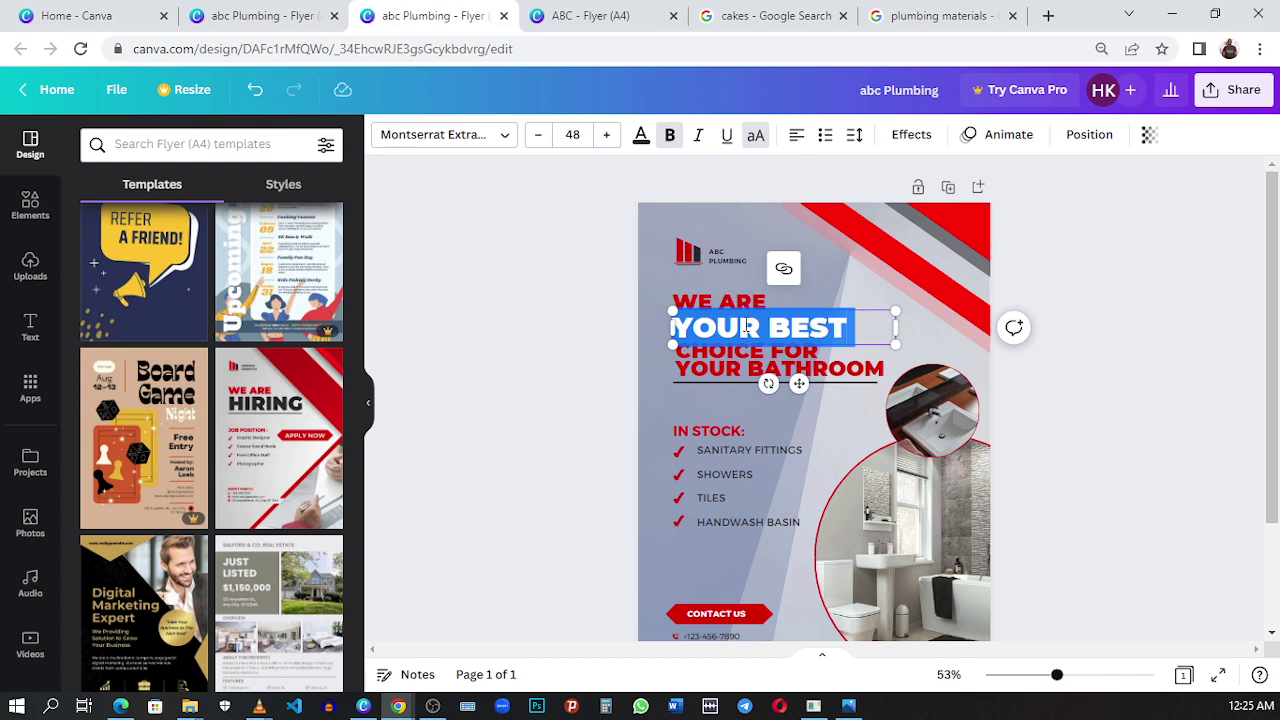
left_click(277, 10)
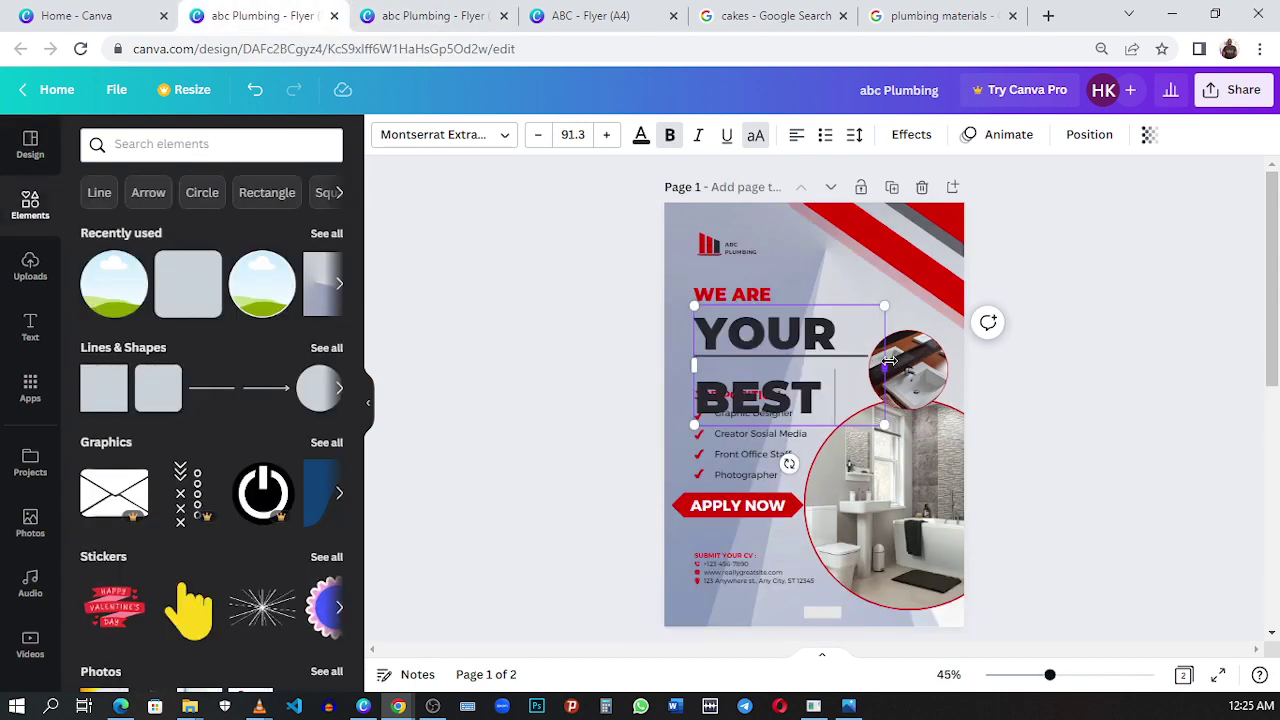
mouse_move(889, 360)
left_mouse_down()
mouse_move(985, 366)
mouse_move(845, 366)
mouse_move(909, 366)
left_mouse_up()
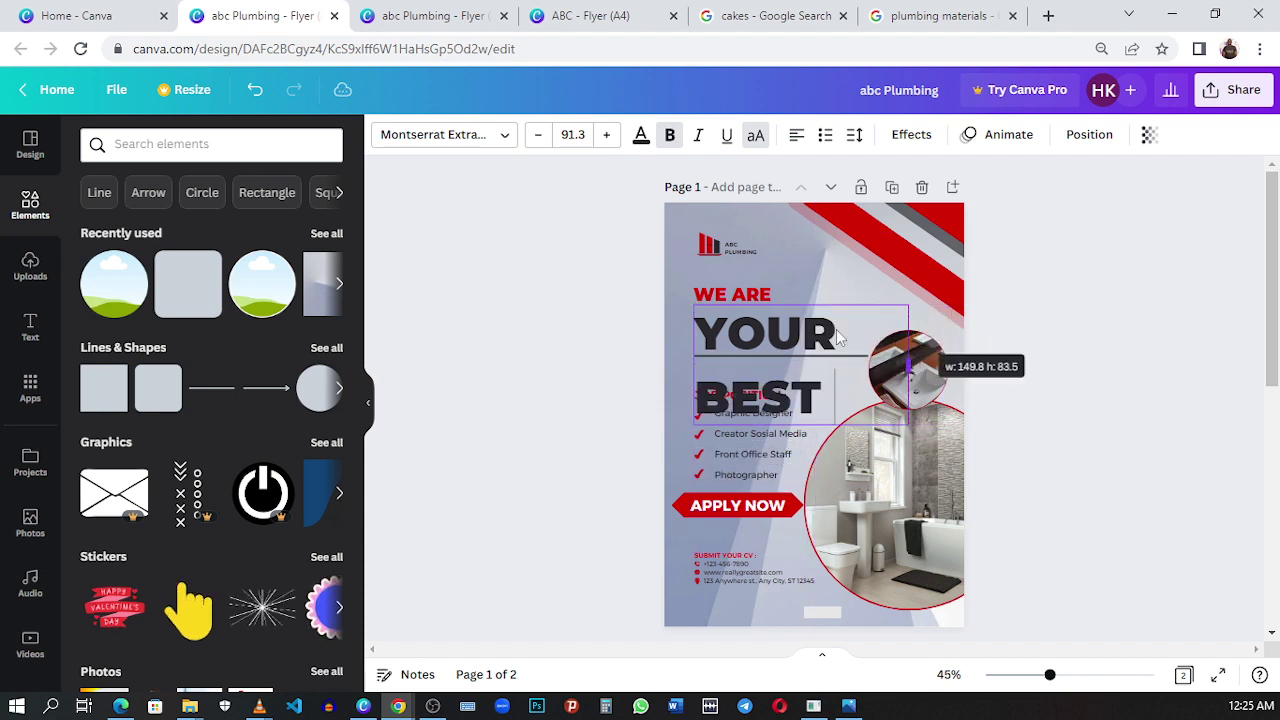
left_click_drag(838, 338, 865, 343)
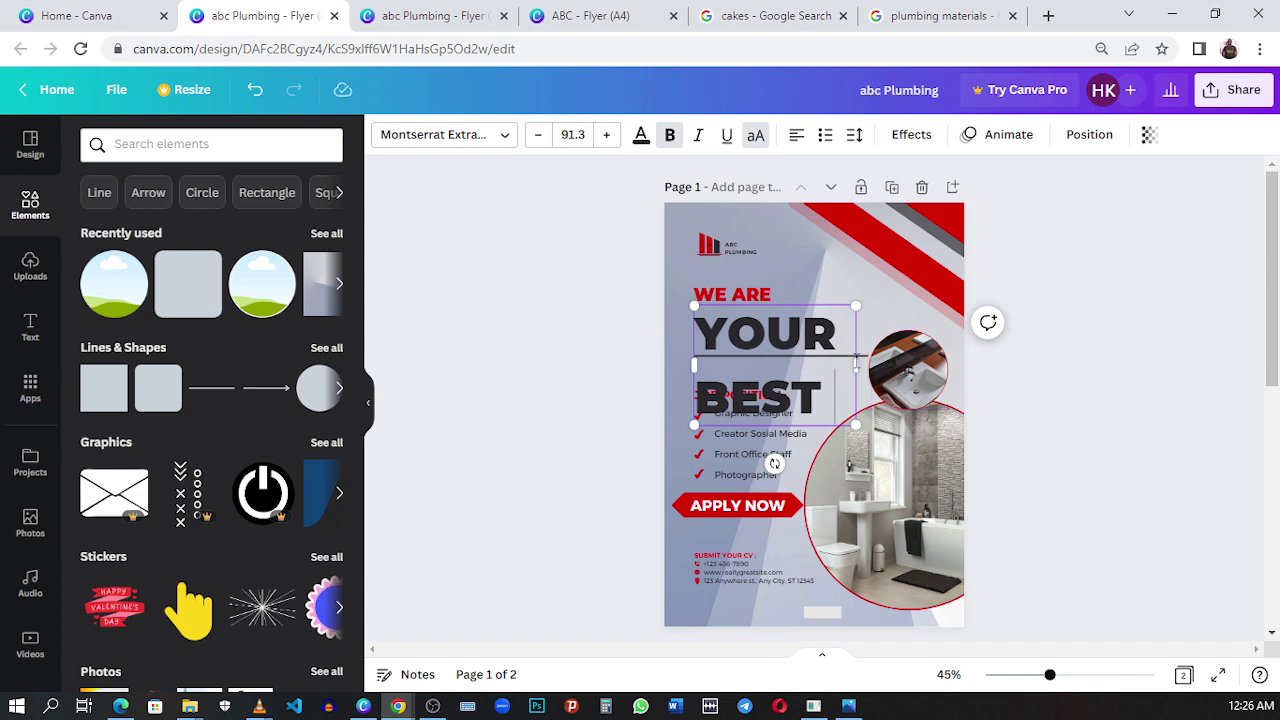
left_click_drag(864, 364, 694, 335)
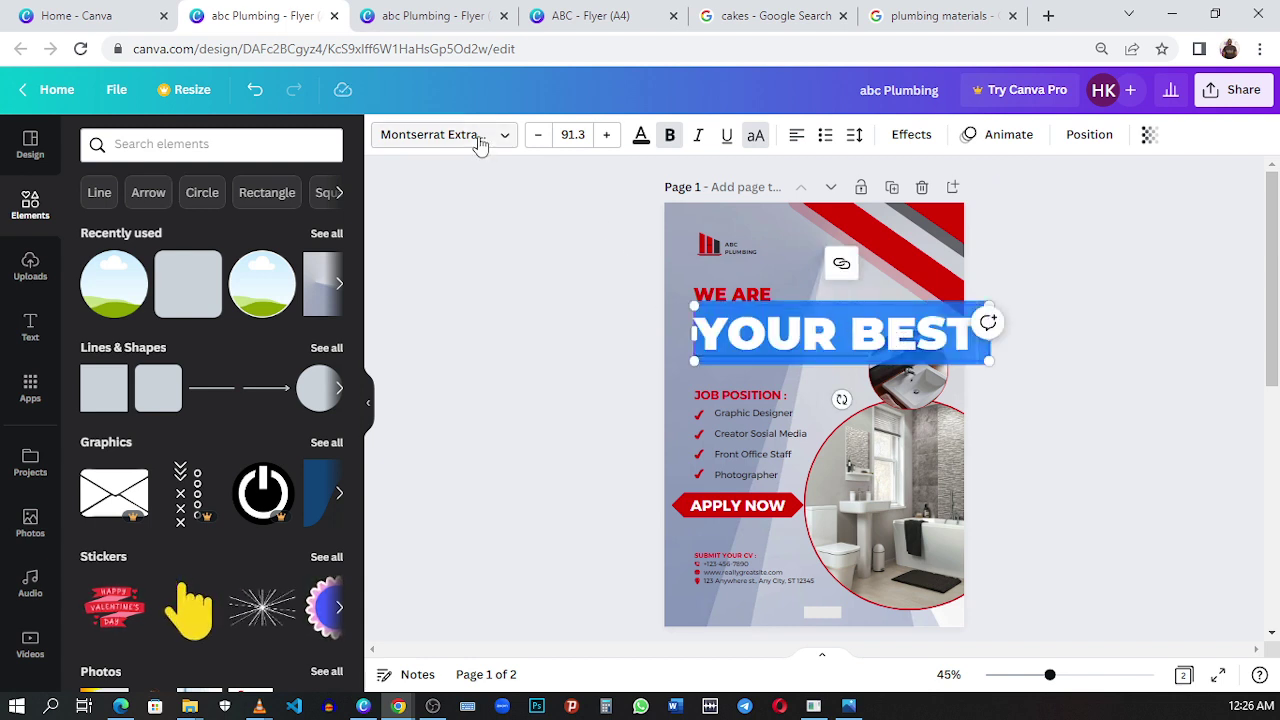
left_click(1011, 366)
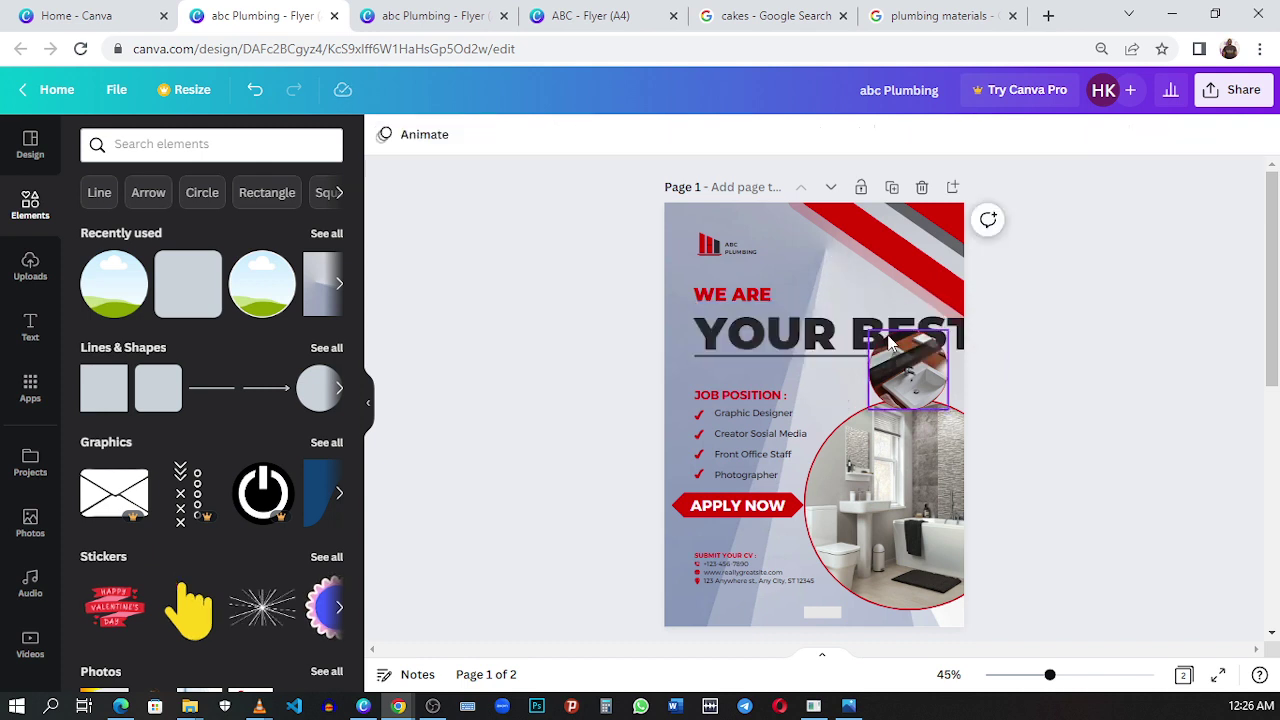
- Set the font size of the "YOUR BEST" heading to 48
left_click(831, 335)
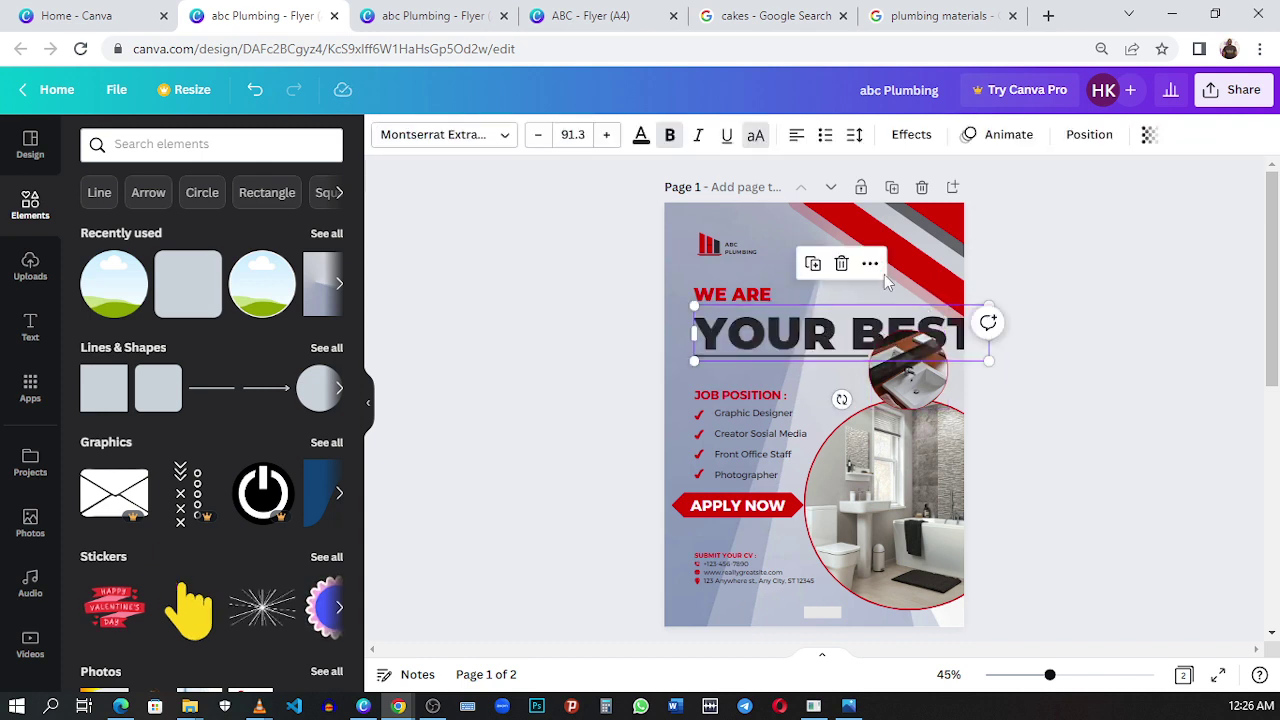
left_click(572, 134)
scroll(574, 377, "down", 3)
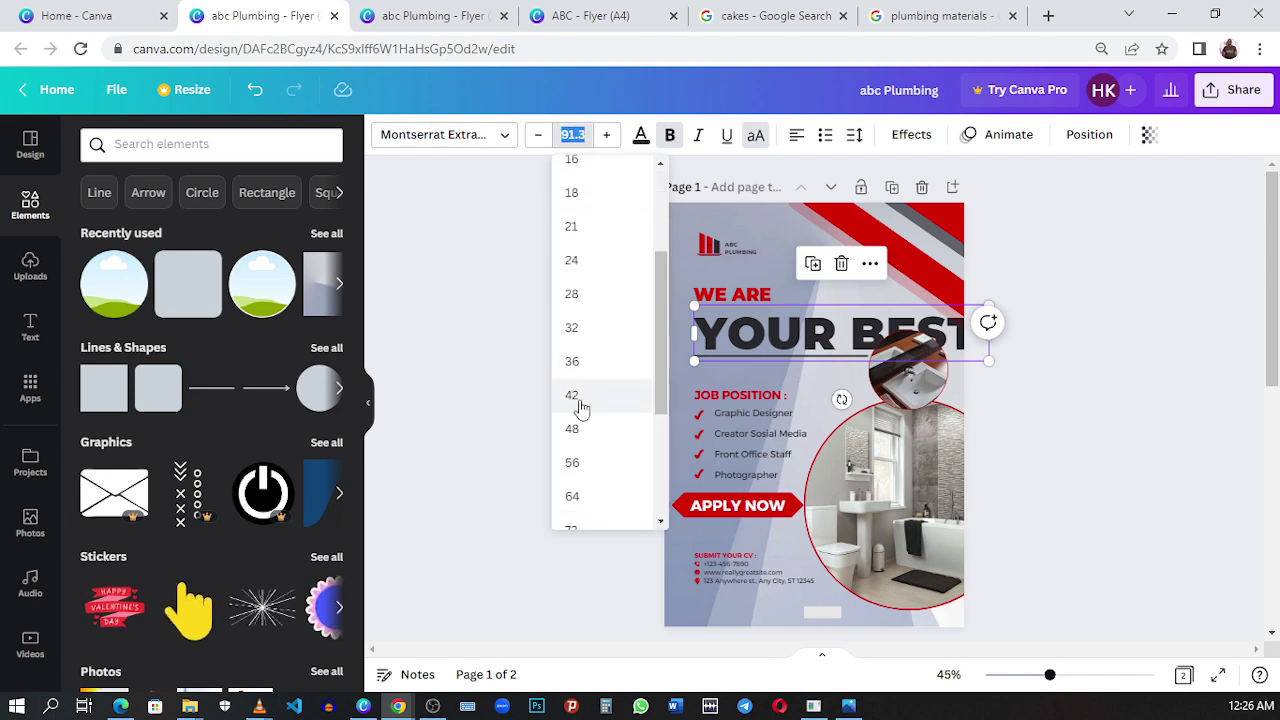
left_click(595, 448)
left_click(1058, 410)
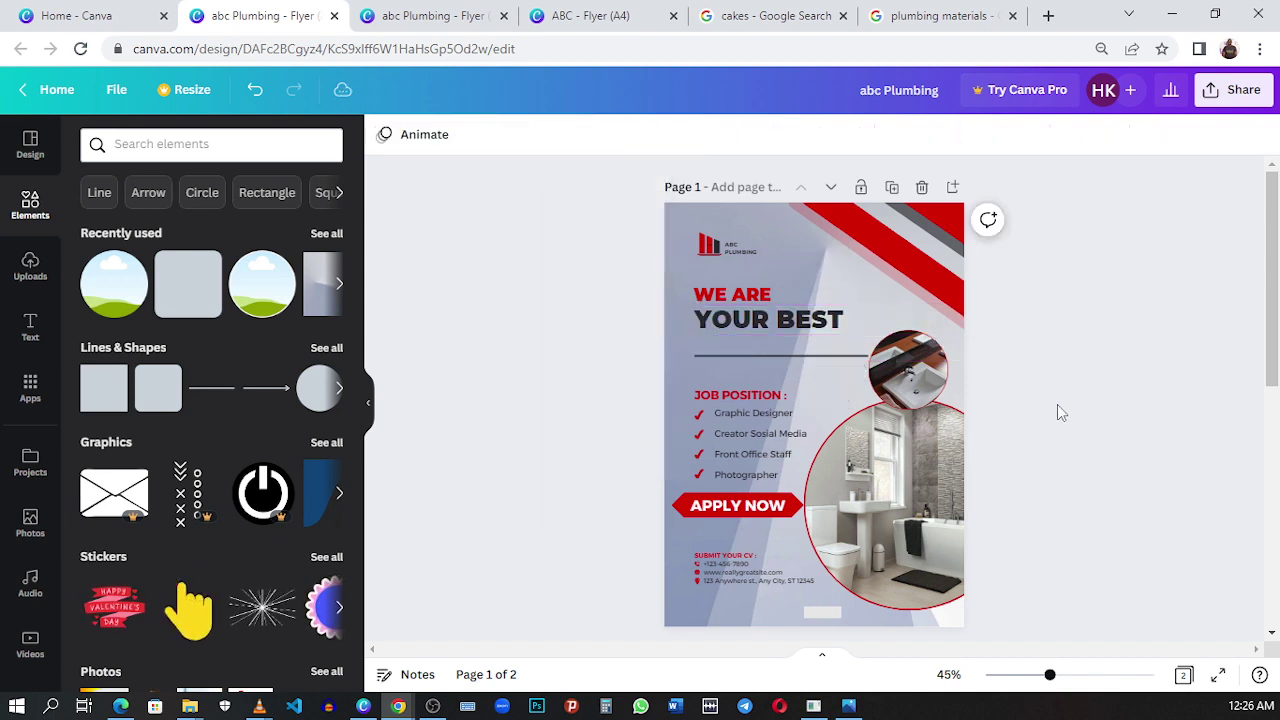
- Move the "YOUR BEST" heading slightly up so it sits close beneath "WE ARE"
left_click(785, 322)
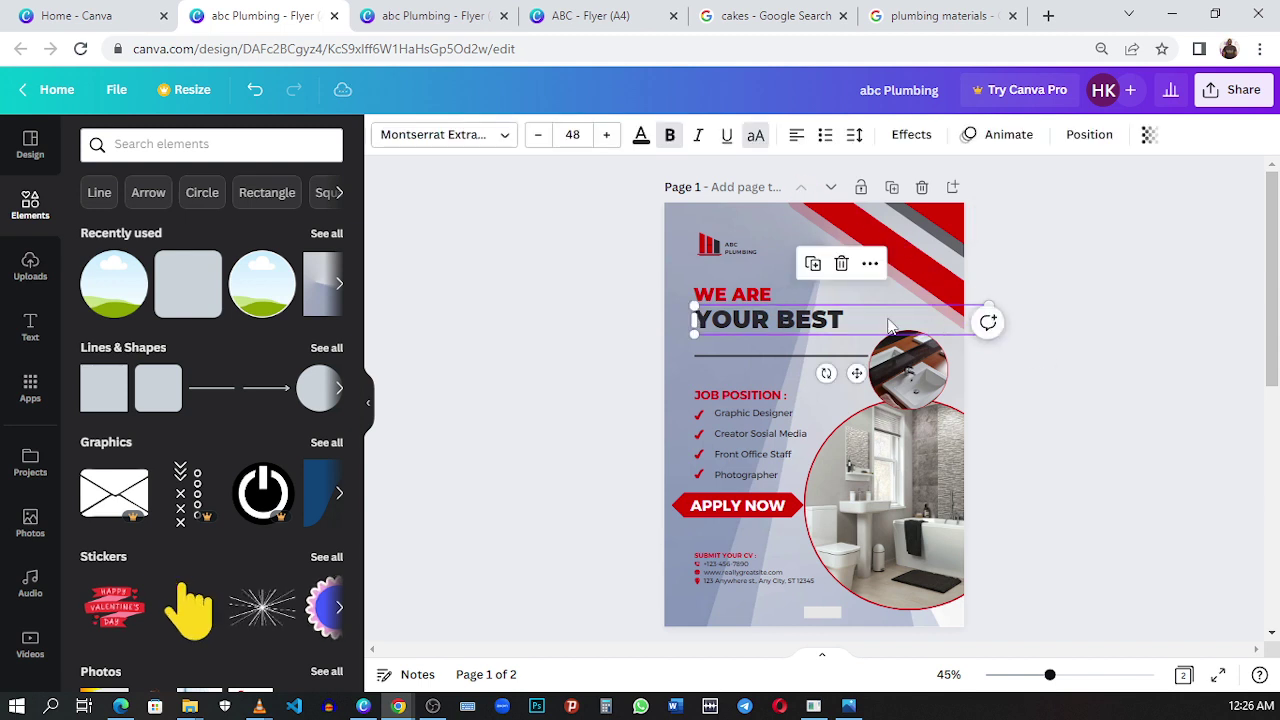
left_click(1141, 249)
left_click(785, 325)
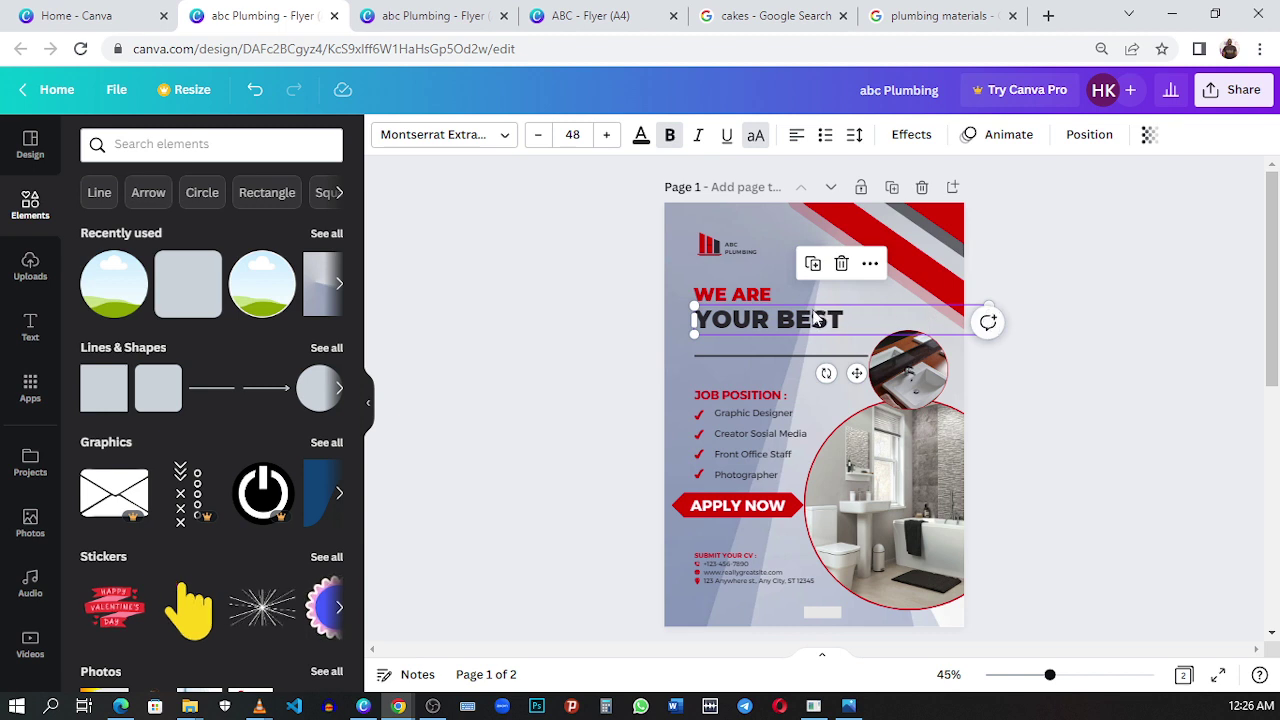
left_click_drag(815, 318, 811, 310)
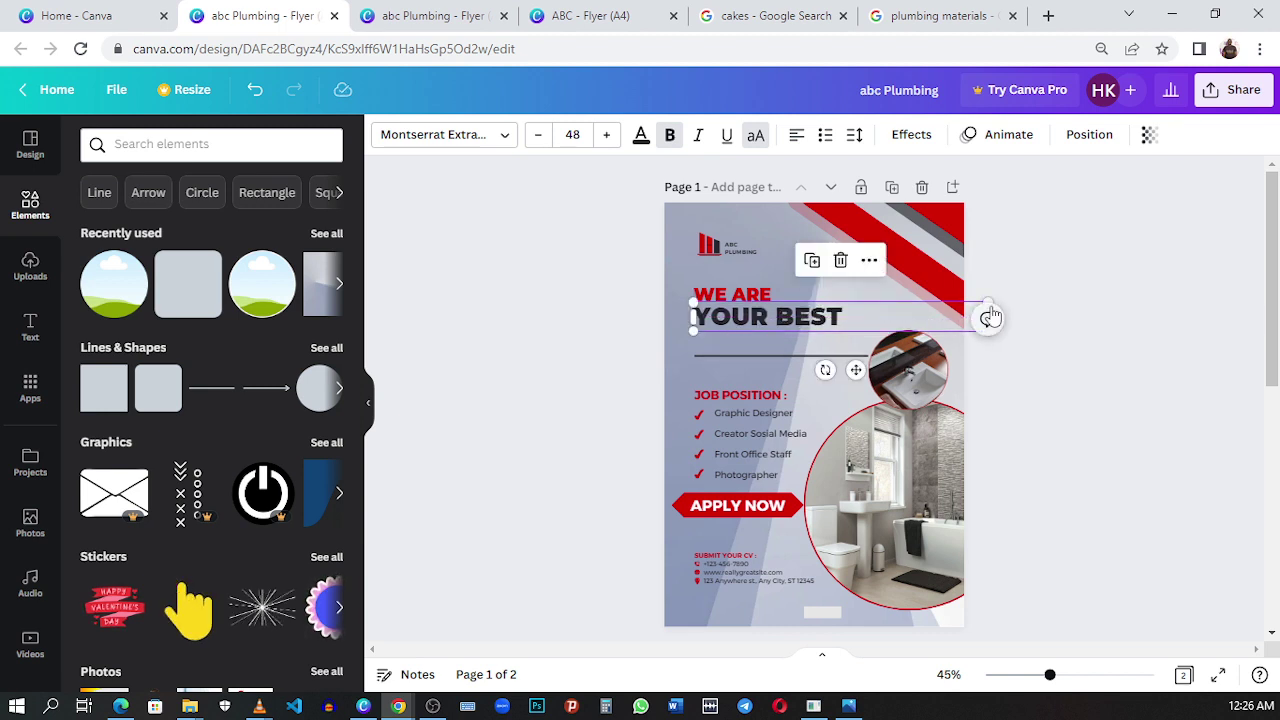
left_click(1049, 443)
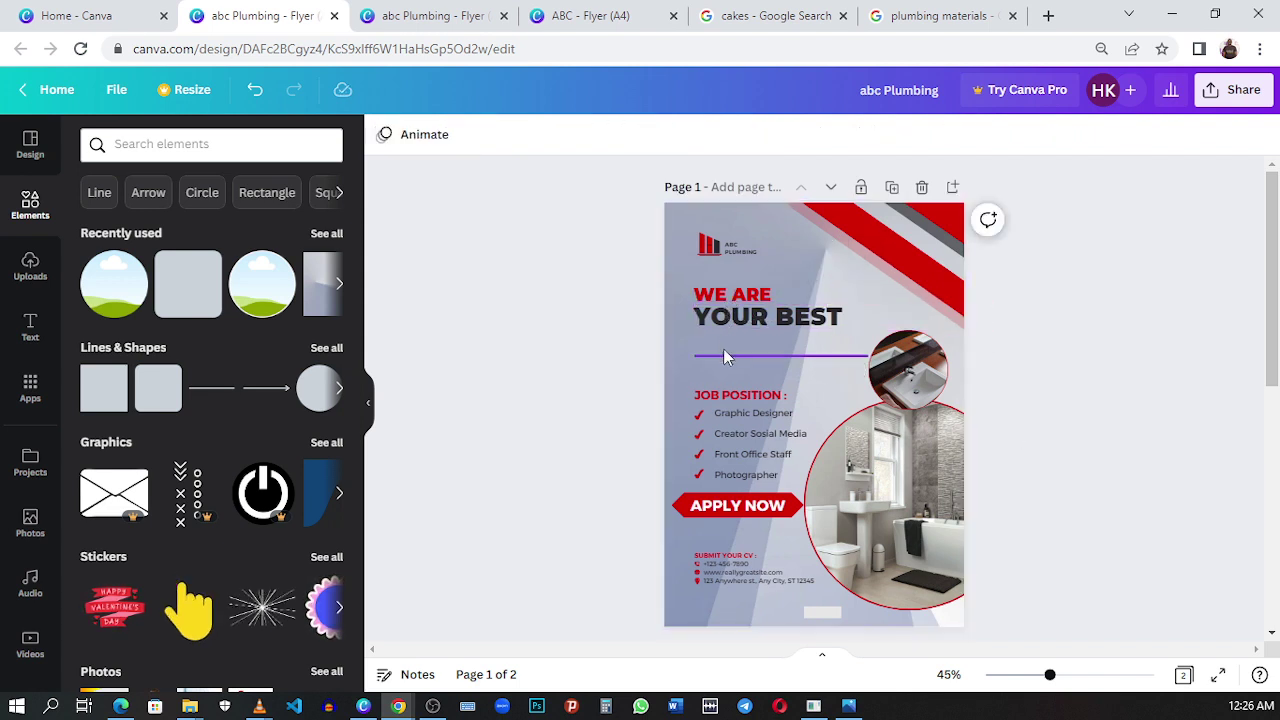
- Copy the full two-line "CHOICE FOR YOUR BATHROOM" text from the reference flyer
left_click(475, 10)
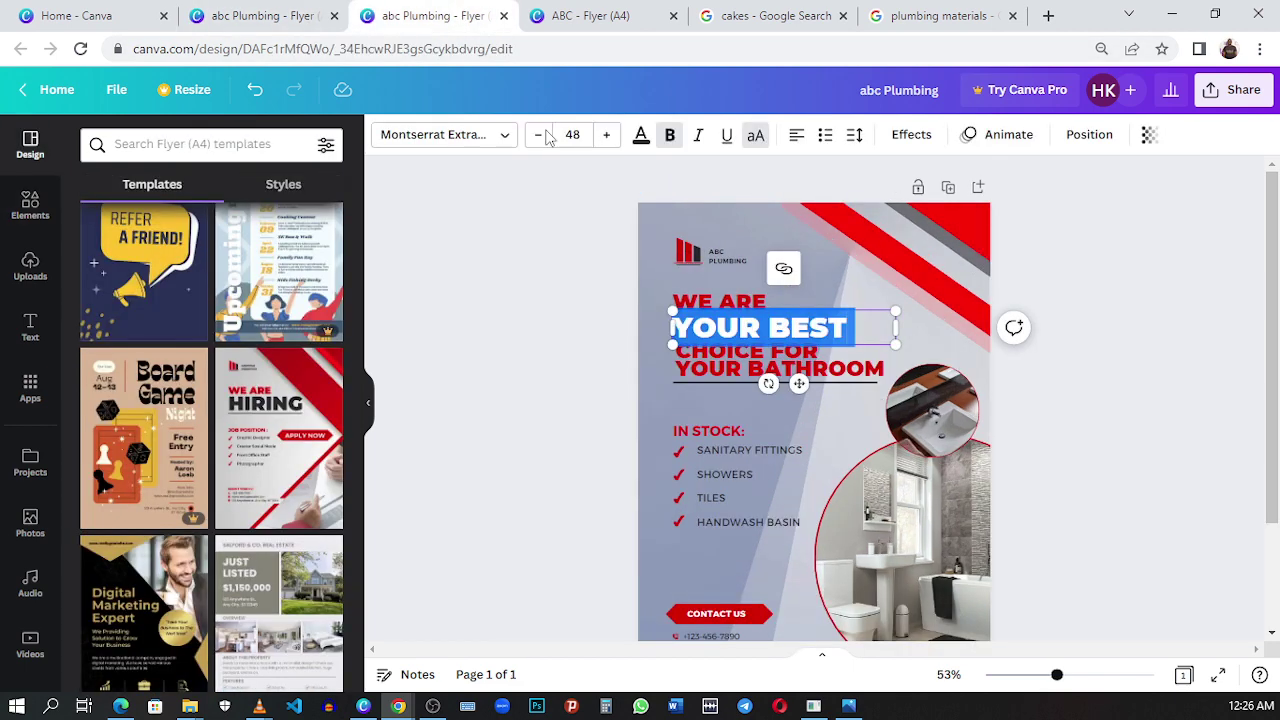
left_click(758, 370)
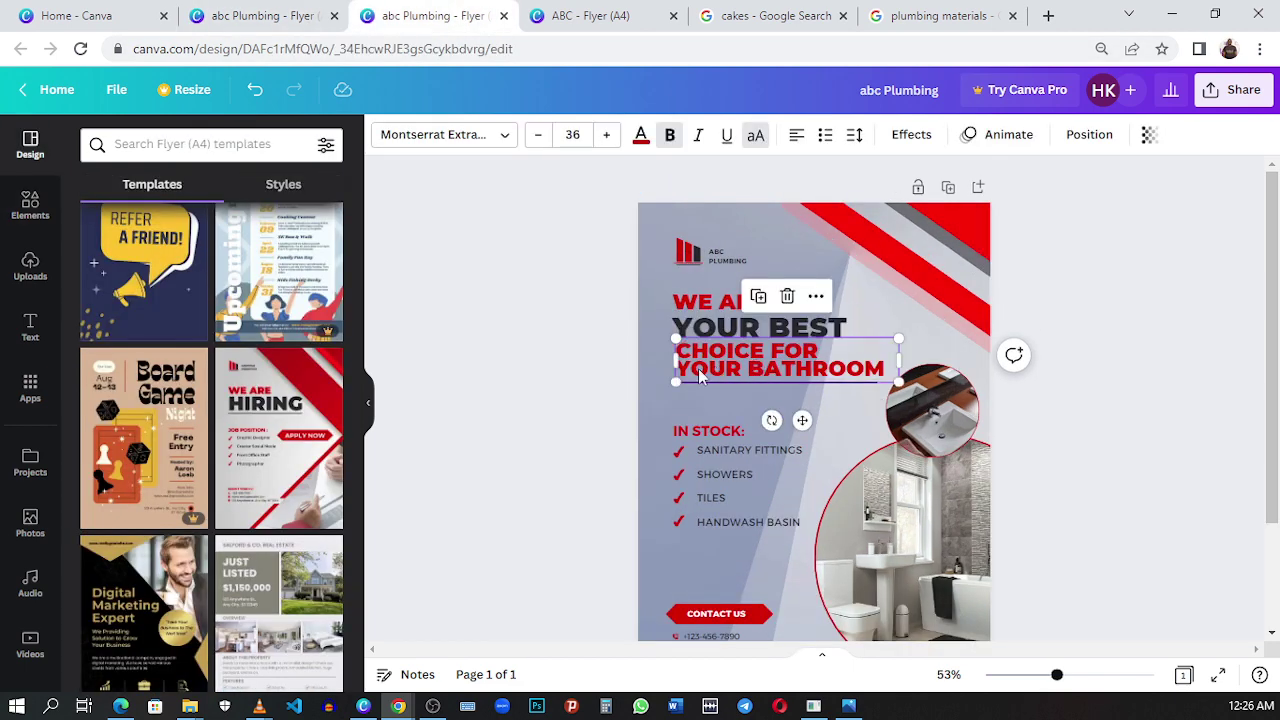
triple_click(783, 366)
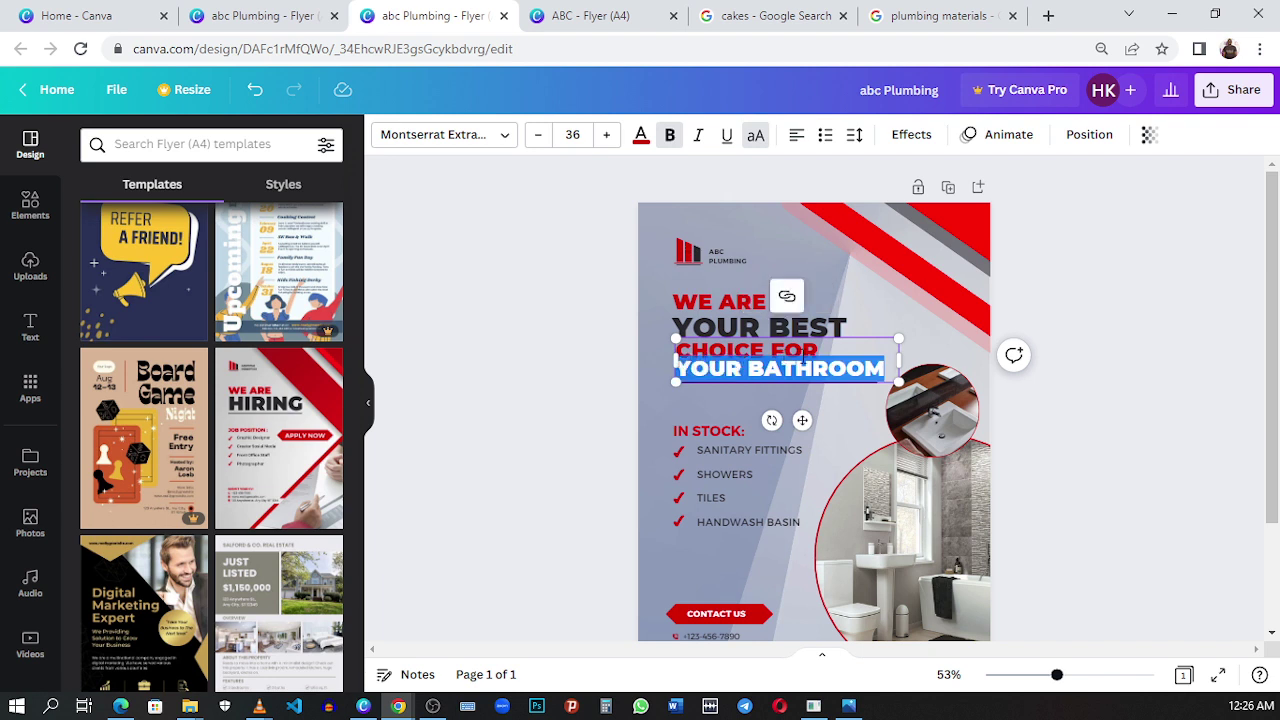
key("ctrl+a")
key("ctrl+c")
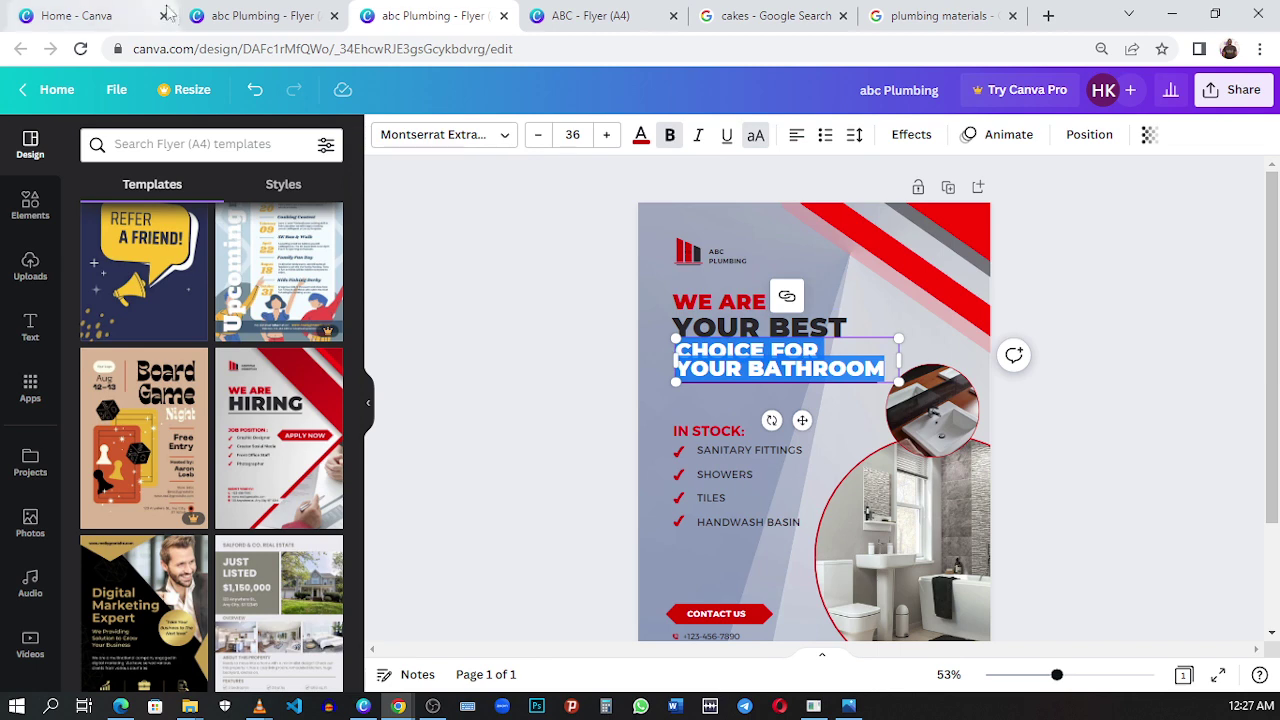
- Duplicate the "WE ARE" heading on the working flyer, place the copy below "YOUR BEST" and widen its text box
left_click(258, 16)
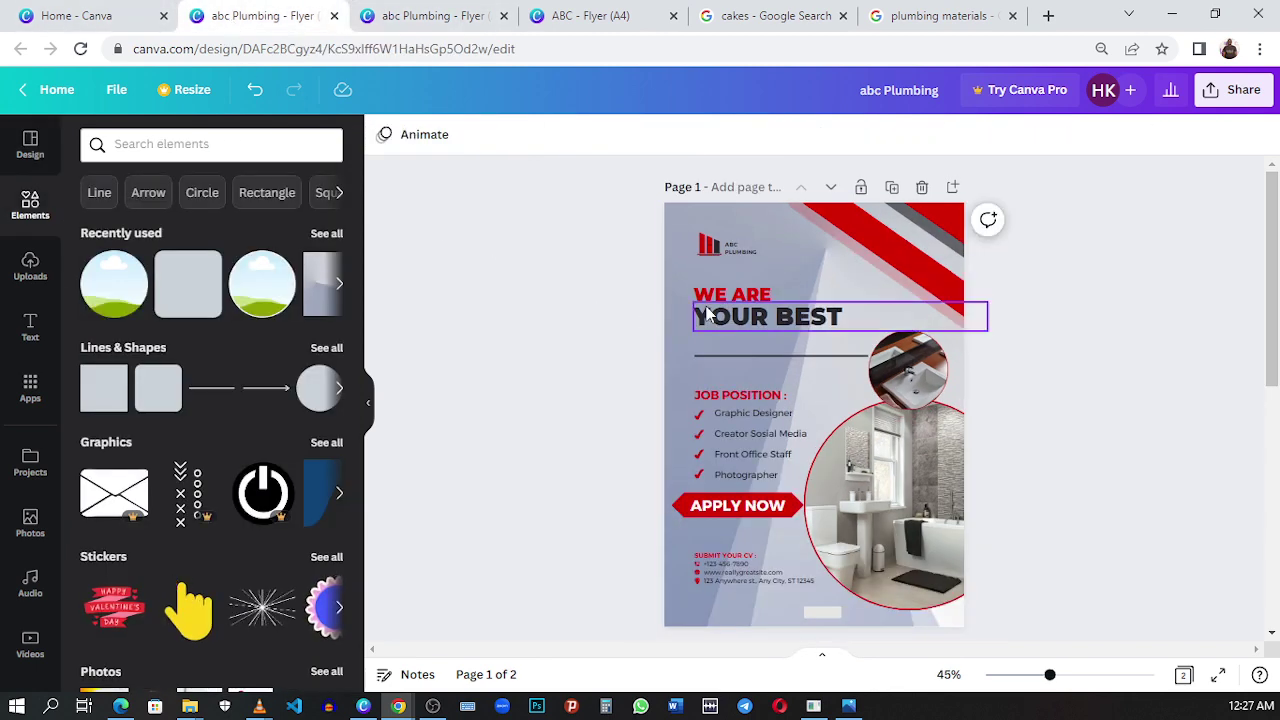
left_click(740, 297)
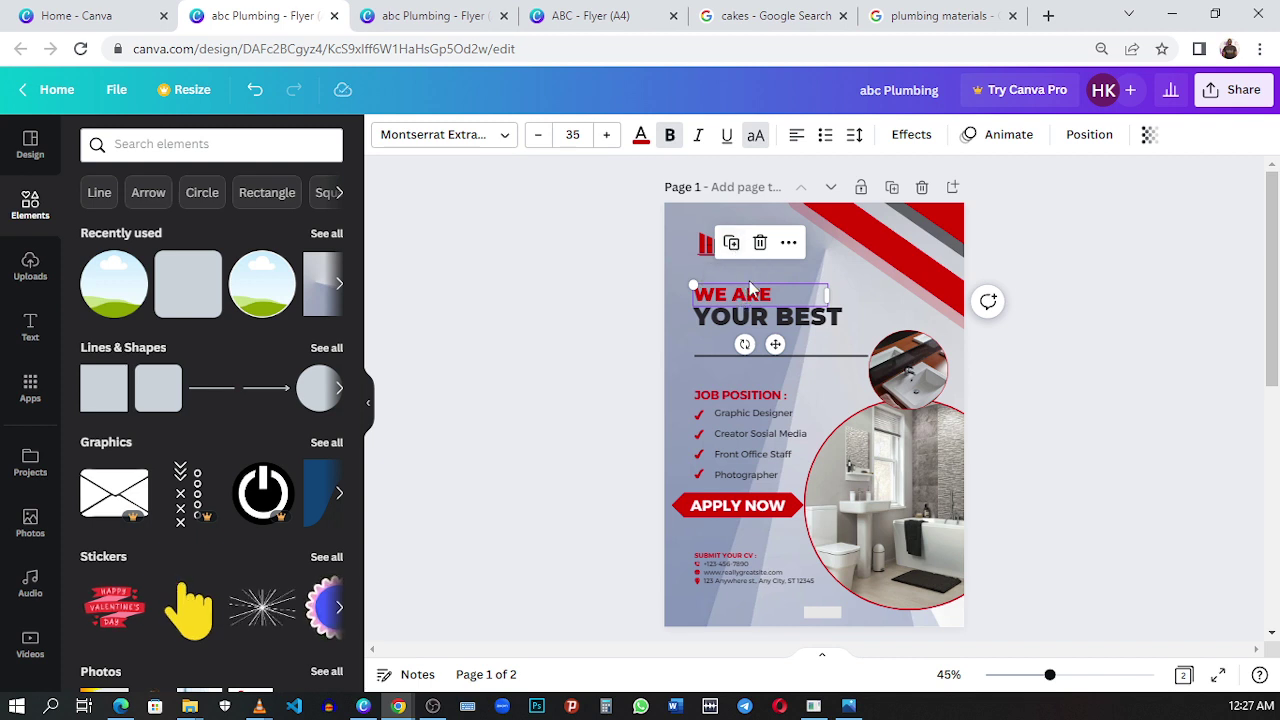
left_click(731, 242)
left_click_drag(740, 300, 748, 338)
left_click_drag(828, 338, 876, 340)
- Replace the duplicated heading's text with the copied "CHOICE FOR YOUR BATHROOM" and widen its box to keep two lines
left_click(803, 341)
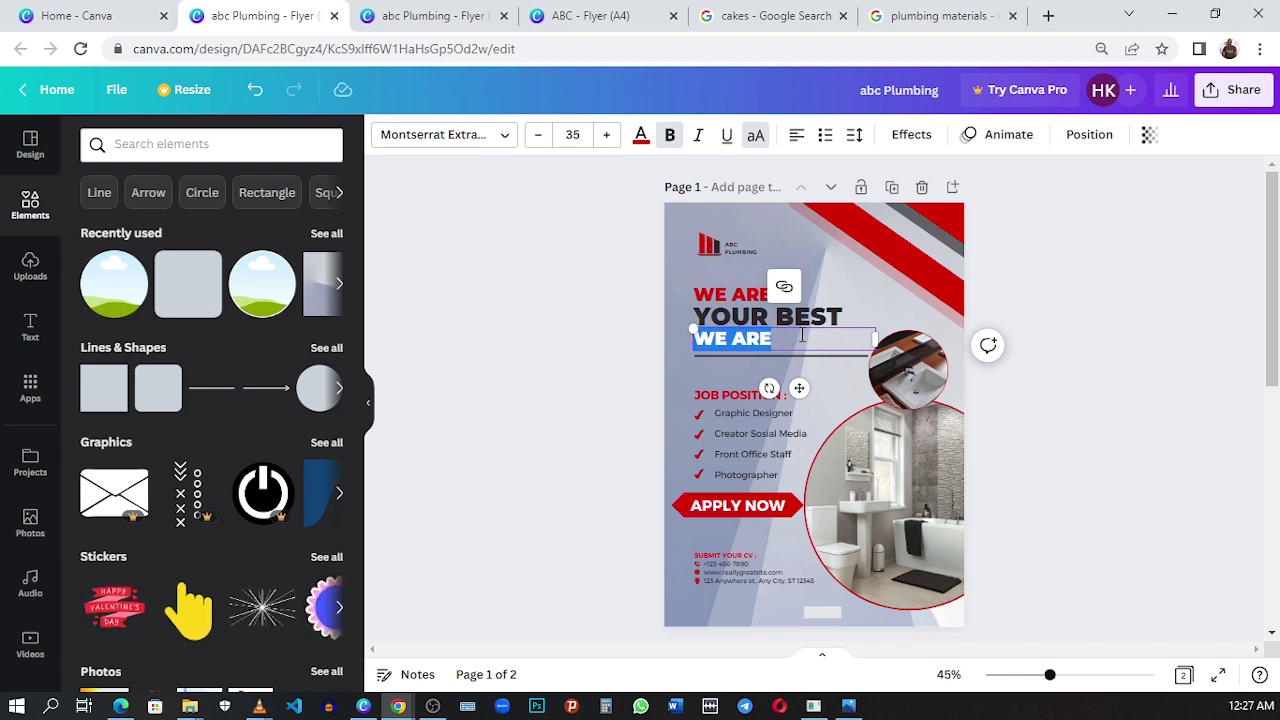
key("ctrl+v")
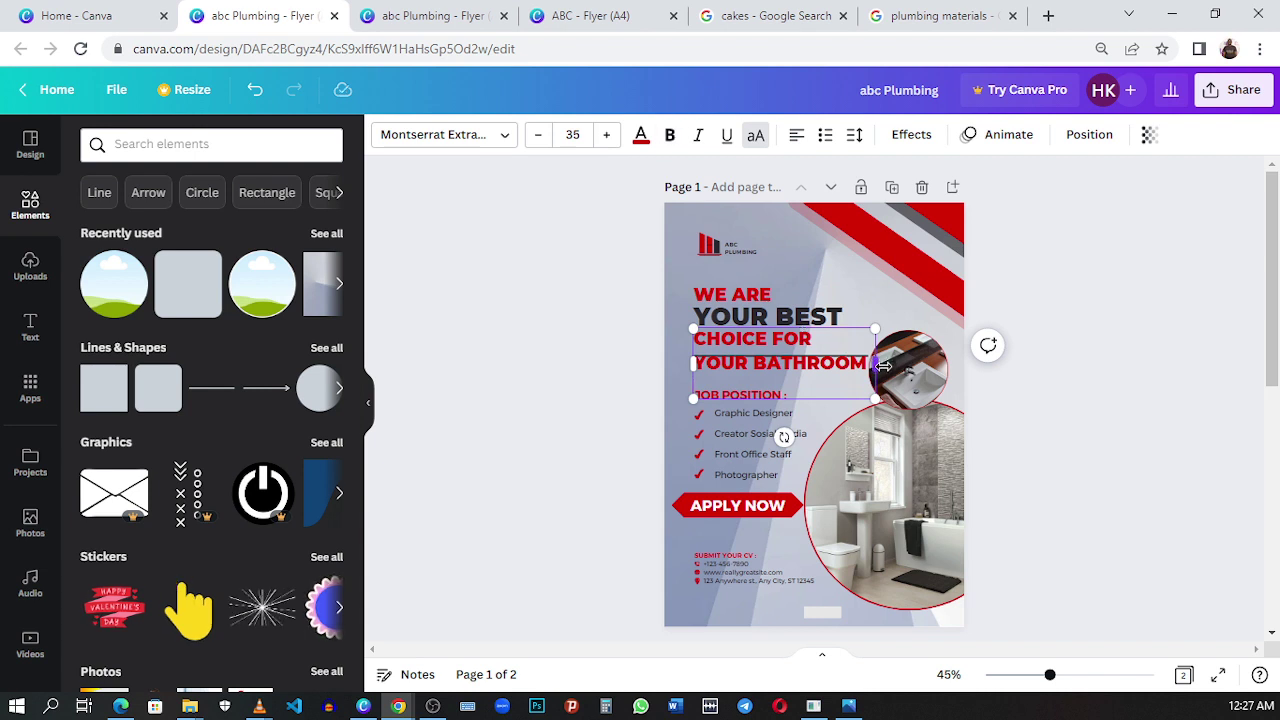
left_click_drag(883, 366, 909, 366)
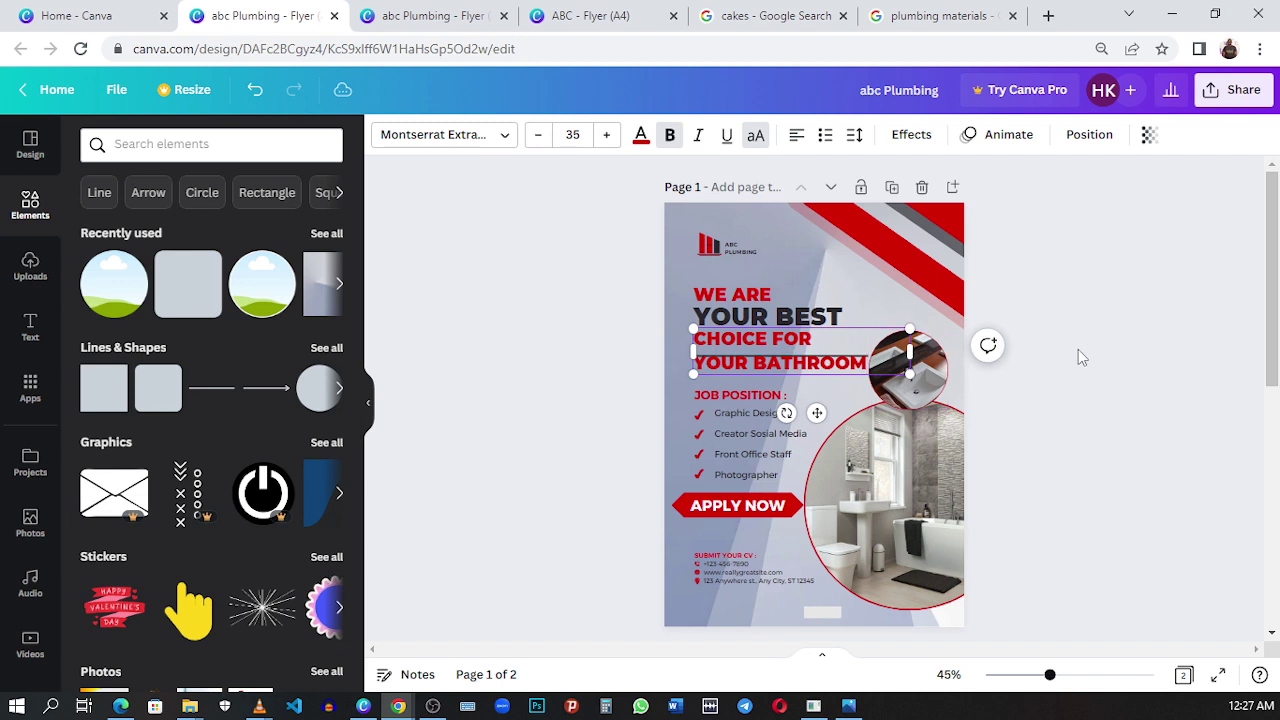
left_click(998, 362)
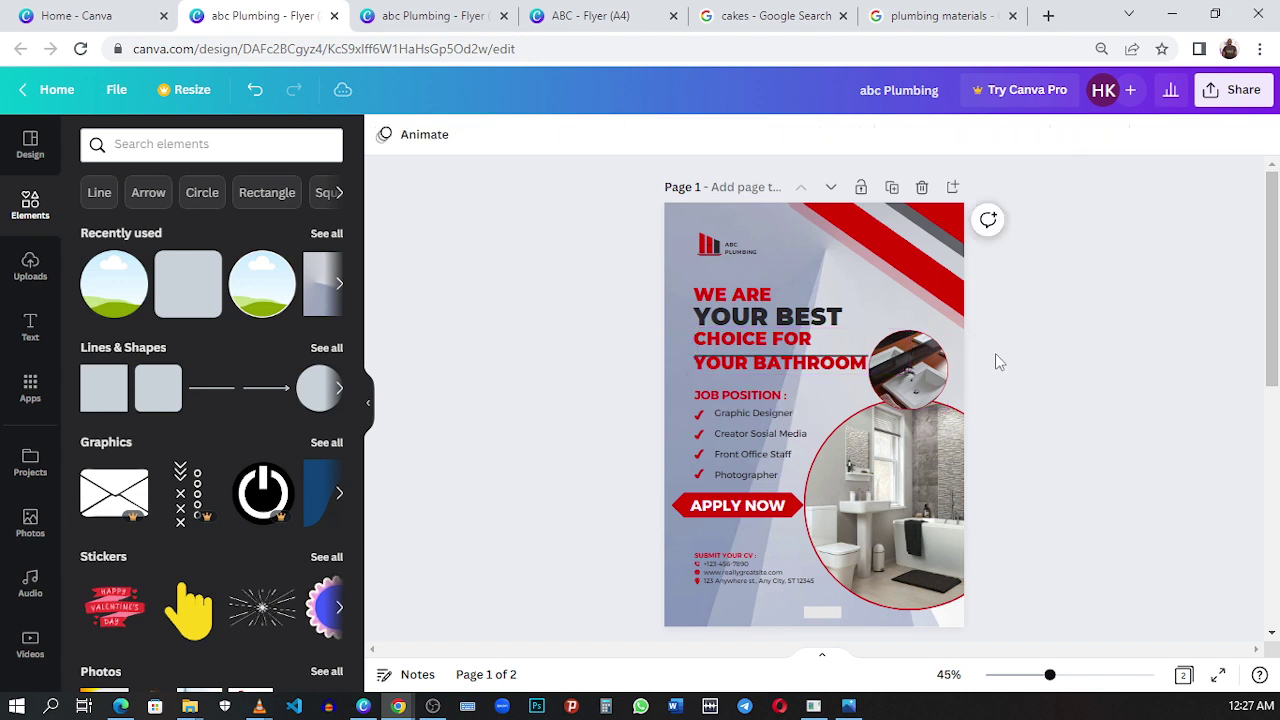
- Move the "WE ARE", "YOUR BEST" and "CHOICE FOR YOUR BATHROOM" headings up toward the logo
left_click(740, 295)
mouse_move(740, 295)
left_mouse_down()
mouse_move(742, 272)
mouse_move(740, 344)
mouse_move(740, 310)
left_mouse_up()
left_click(740, 314)
- Move the divider line down toward "JOB POSITION" and place "CHOICE FOR YOUR BATHROOM" between "YOUR BEST" and the line
left_click(730, 366)
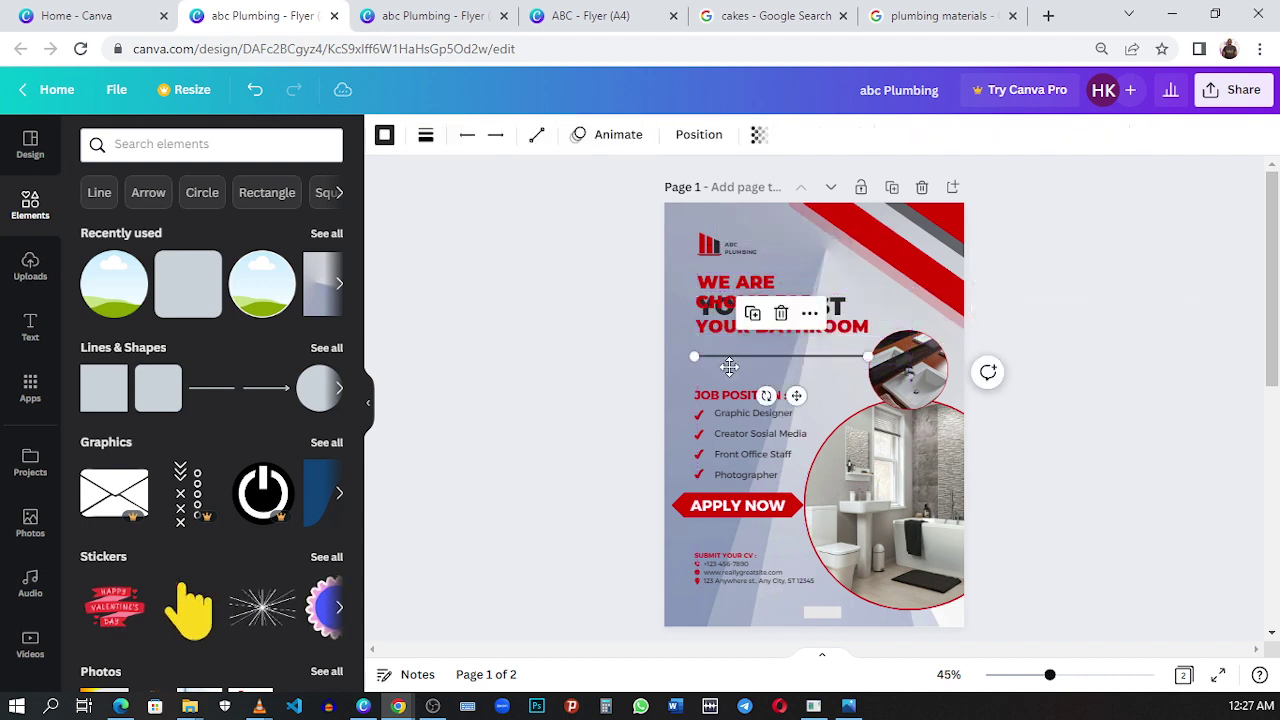
left_click_drag(730, 366, 730, 380)
left_click(731, 315)
left_click_drag(731, 315, 728, 332)
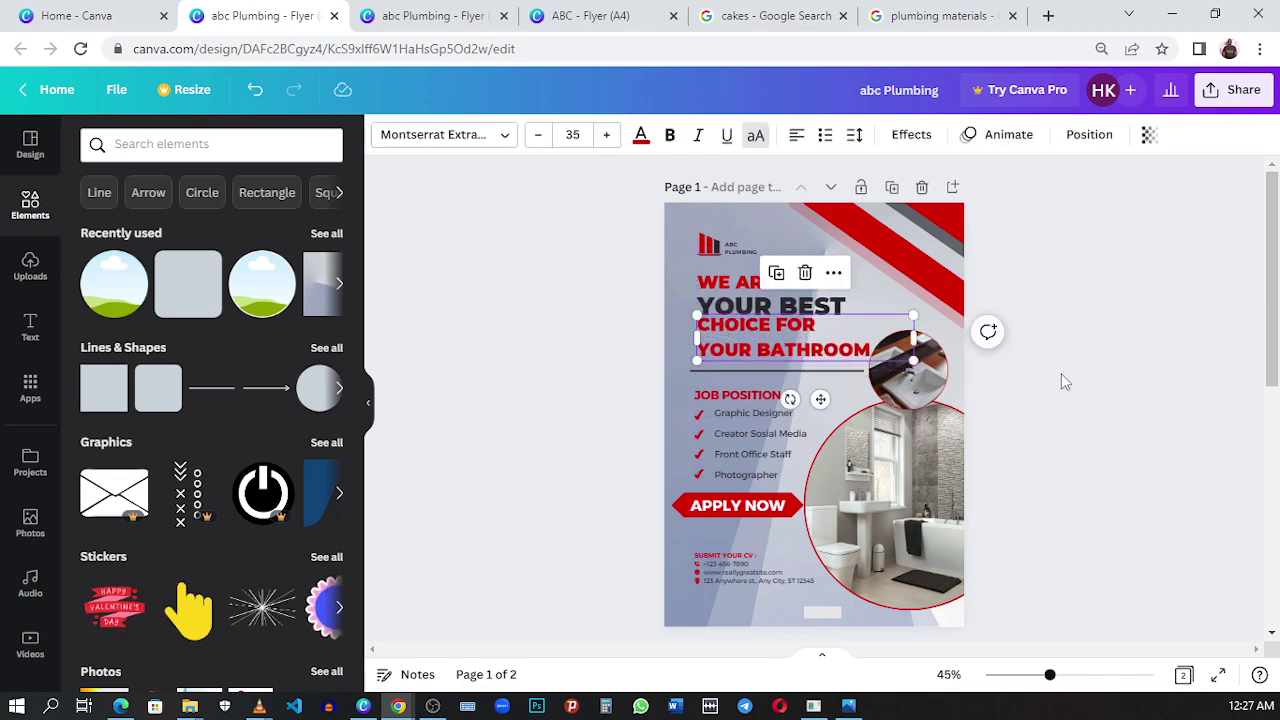
left_click(1116, 403)
- Check the reference layout and move the small round sink photo to the flyer's right edge, clear of the heading text
left_click(455, 15)
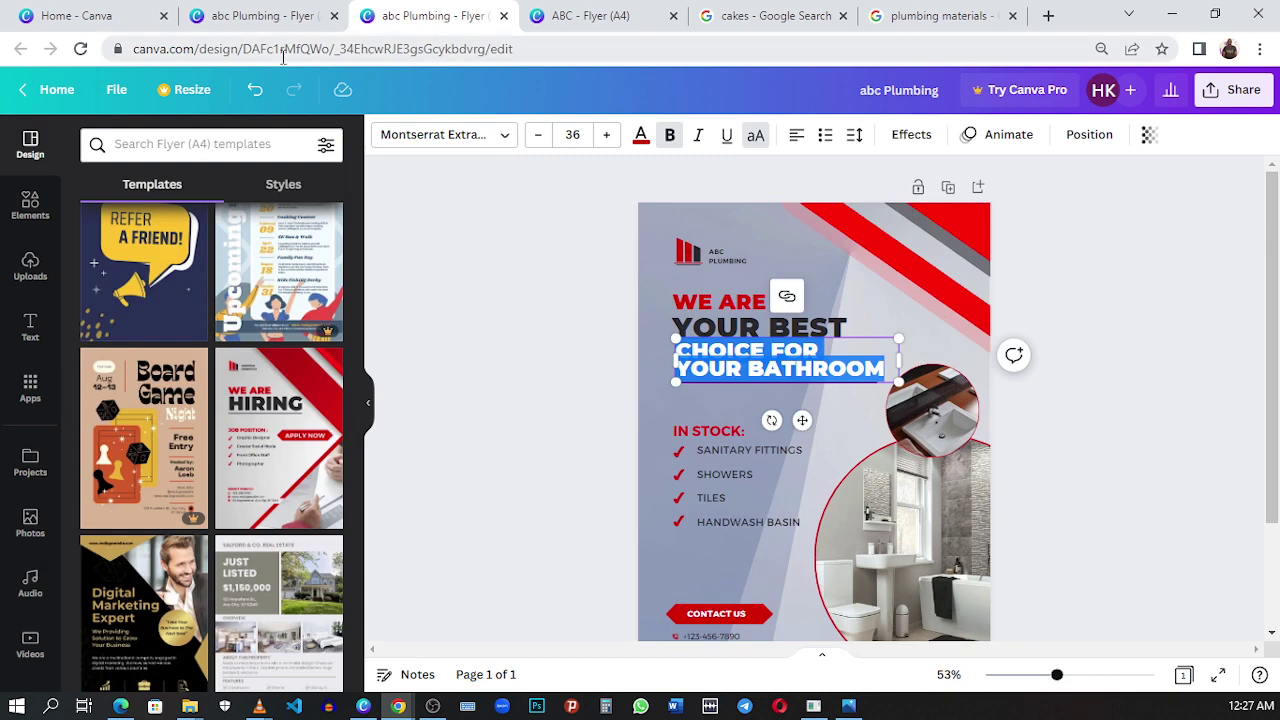
left_click(260, 15)
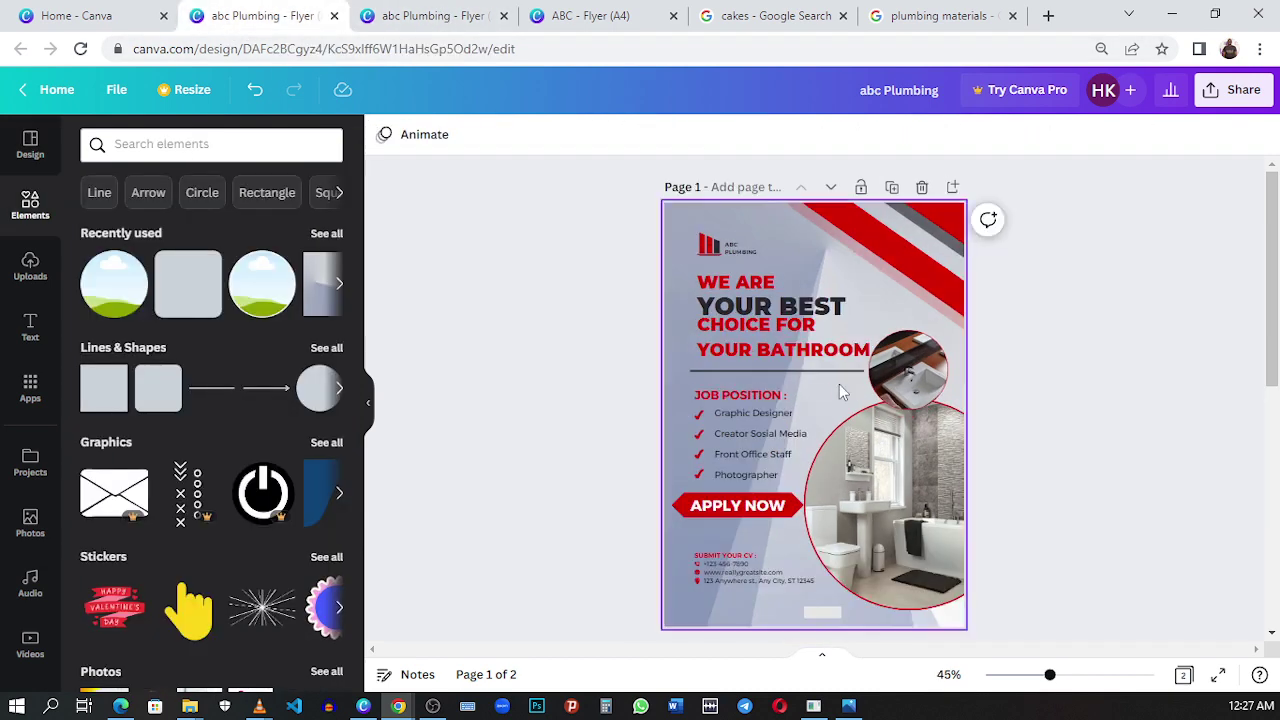
left_click_drag(924, 382, 926, 384)
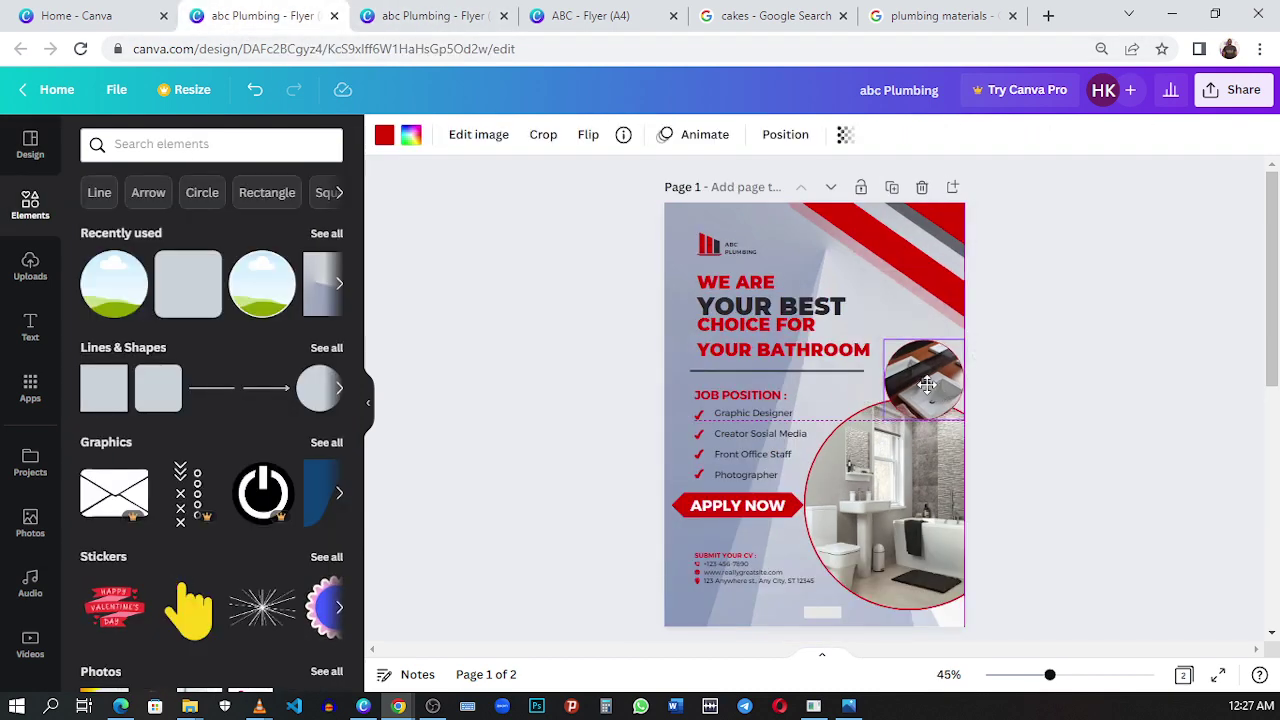
- Try centred, right and justified alignment on the "CHOICE FOR YOUR BATHROOM" heading and return it to left alignment
left_click(1074, 409)
left_click(765, 328)
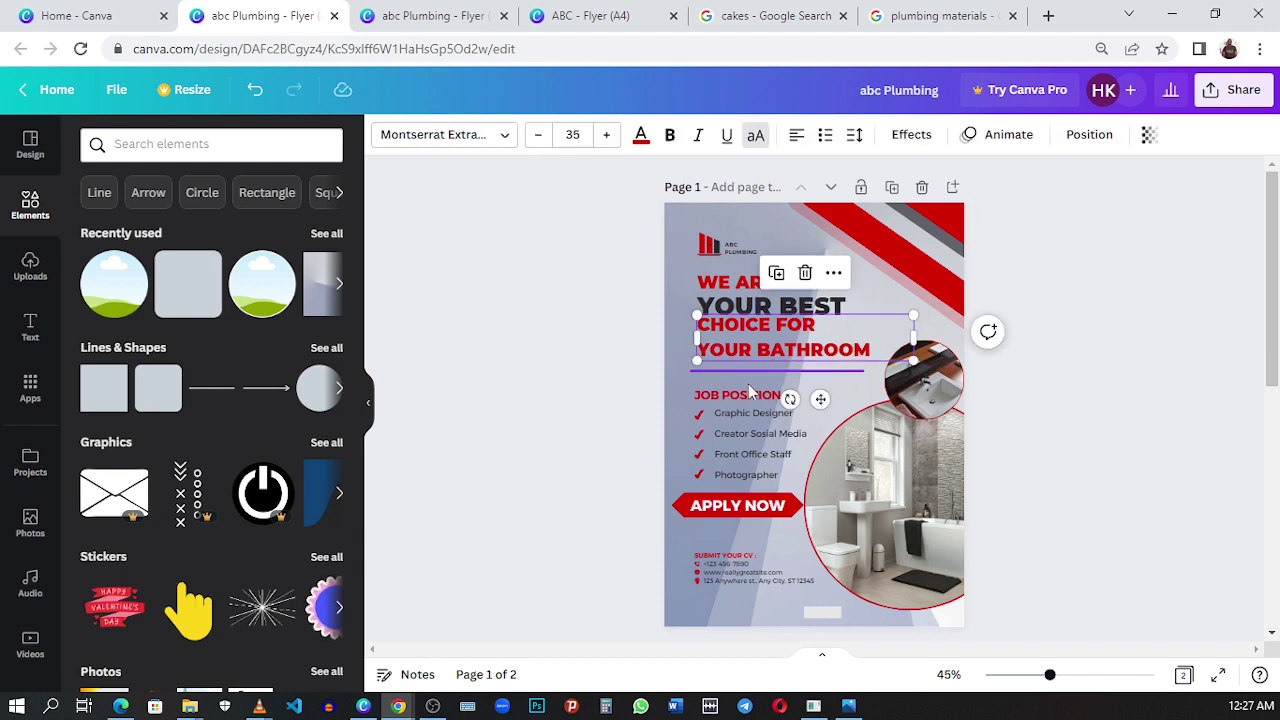
left_click(494, 138)
left_click(492, 139)
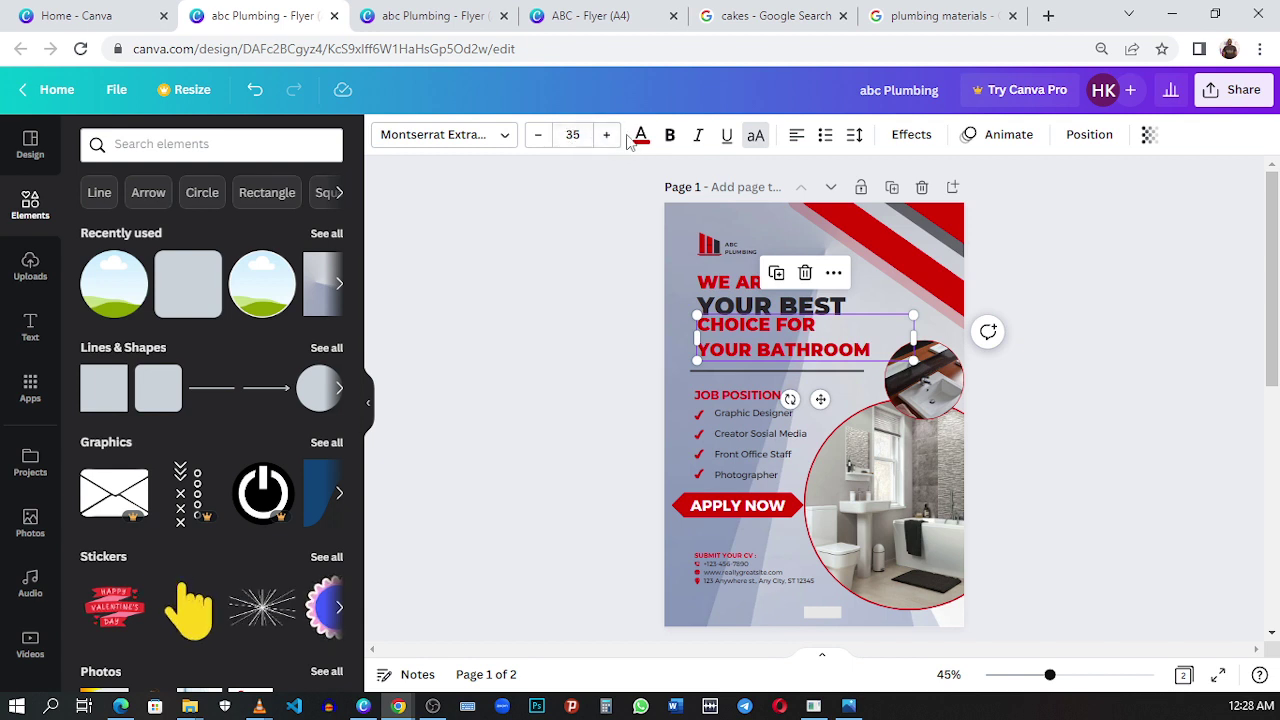
left_click(641, 137)
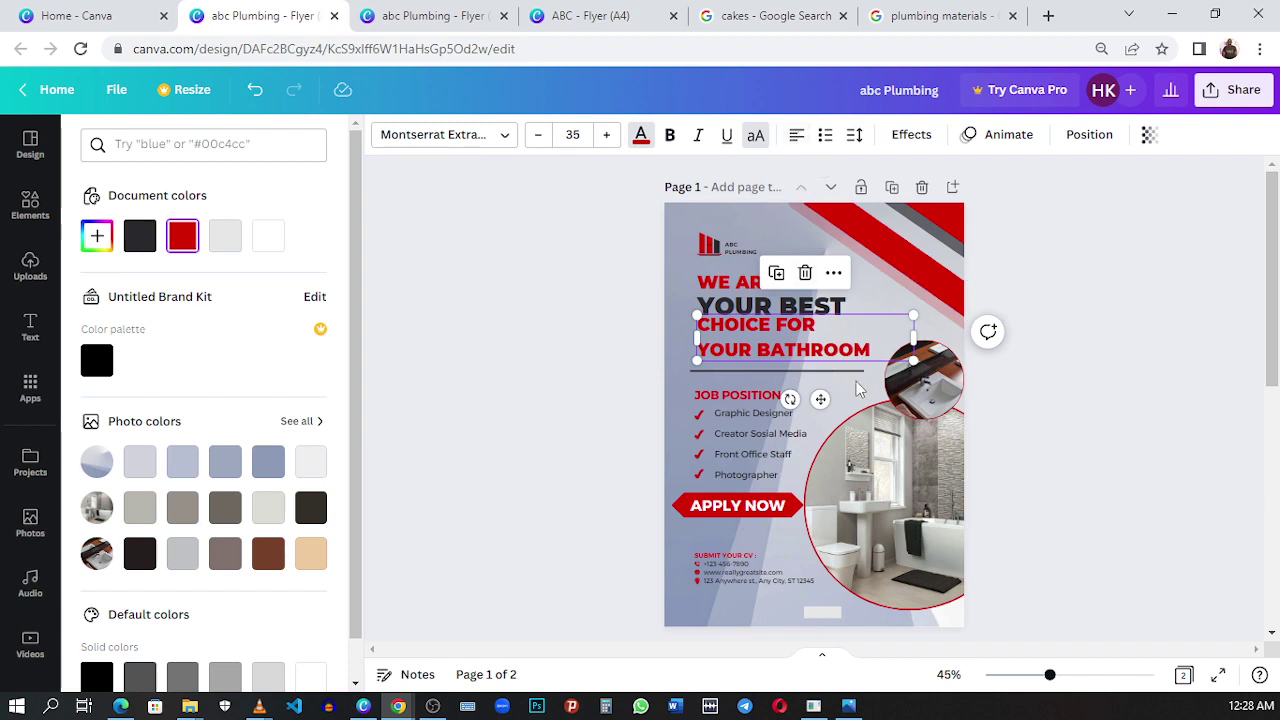
left_click_drag(843, 352, 815, 335)
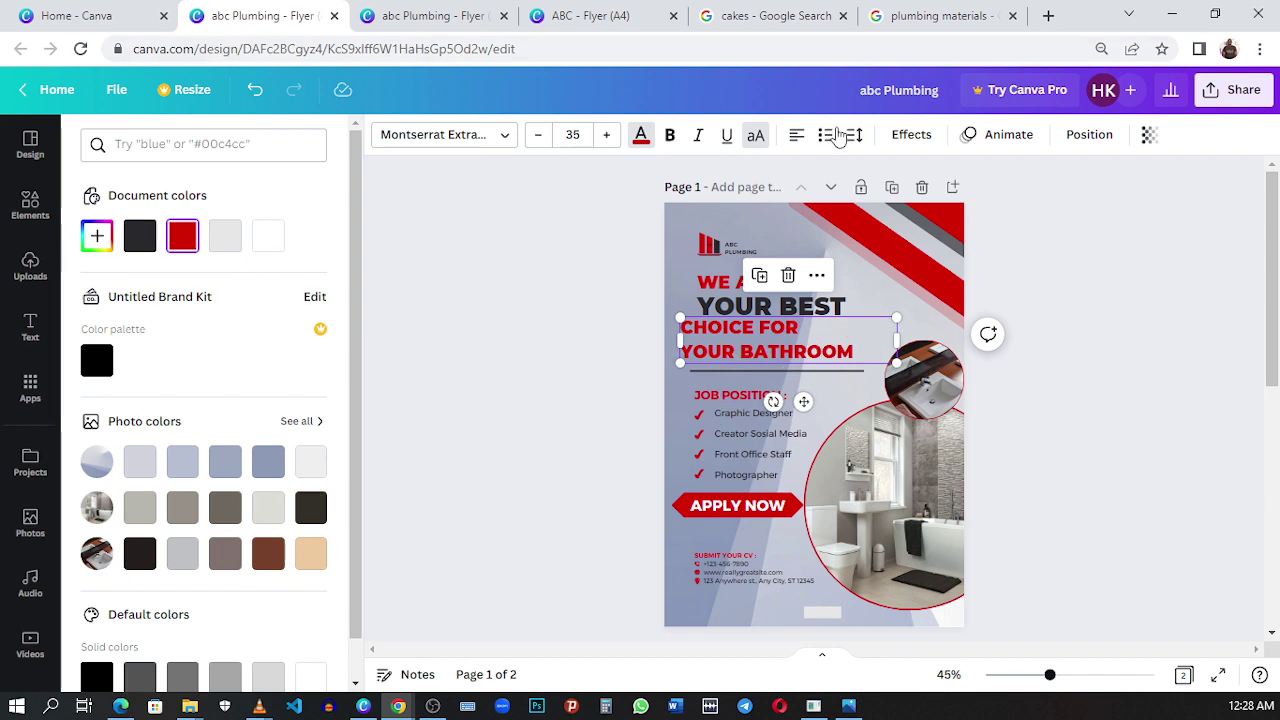
left_click(797, 135)
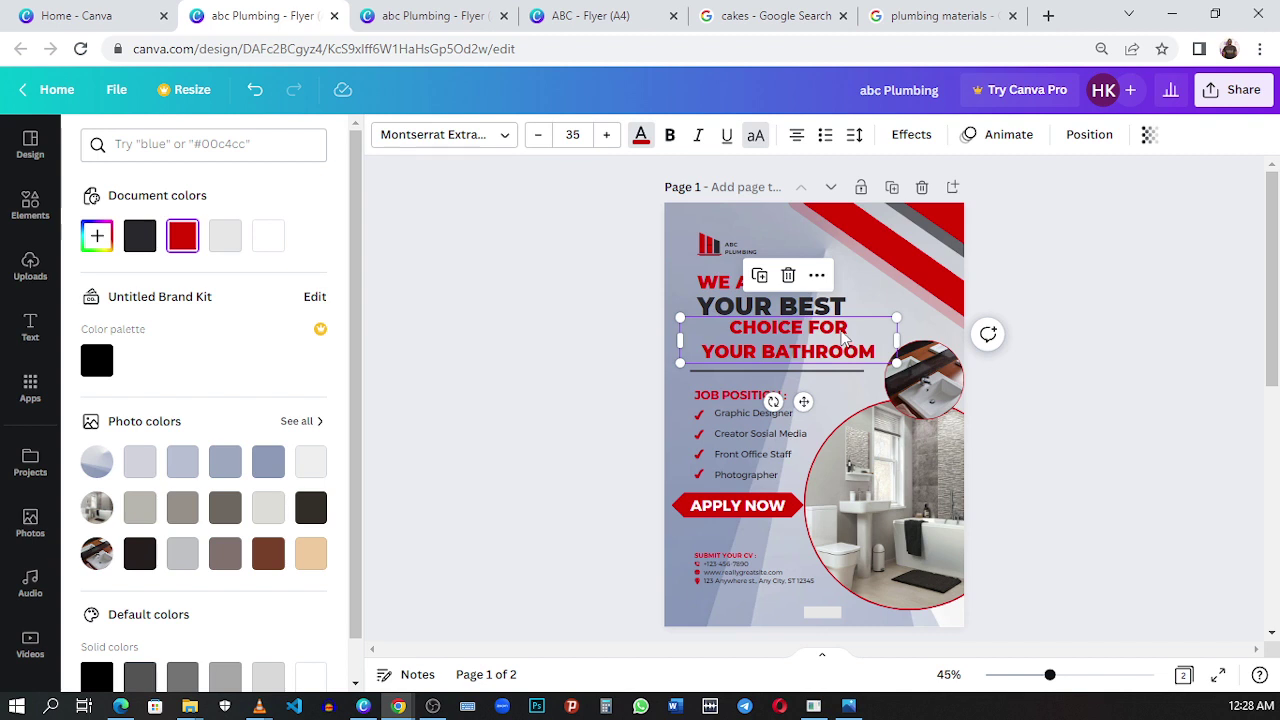
left_click(797, 135)
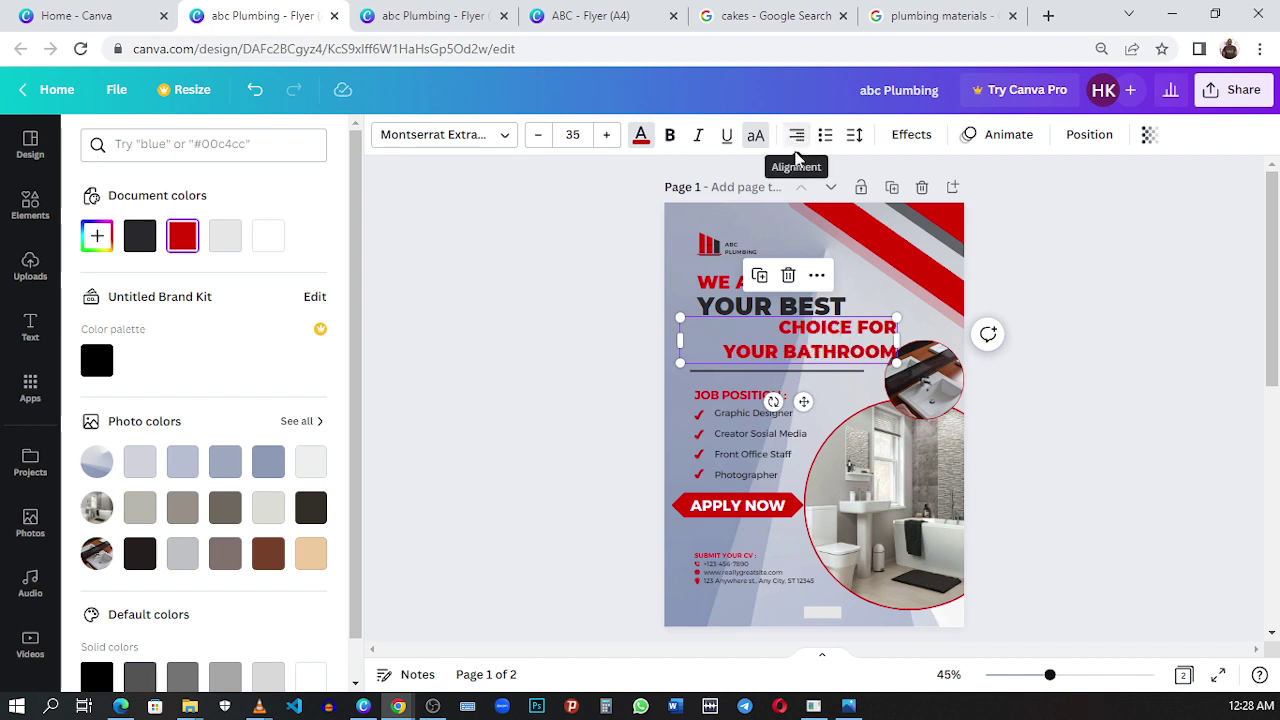
left_click(797, 135)
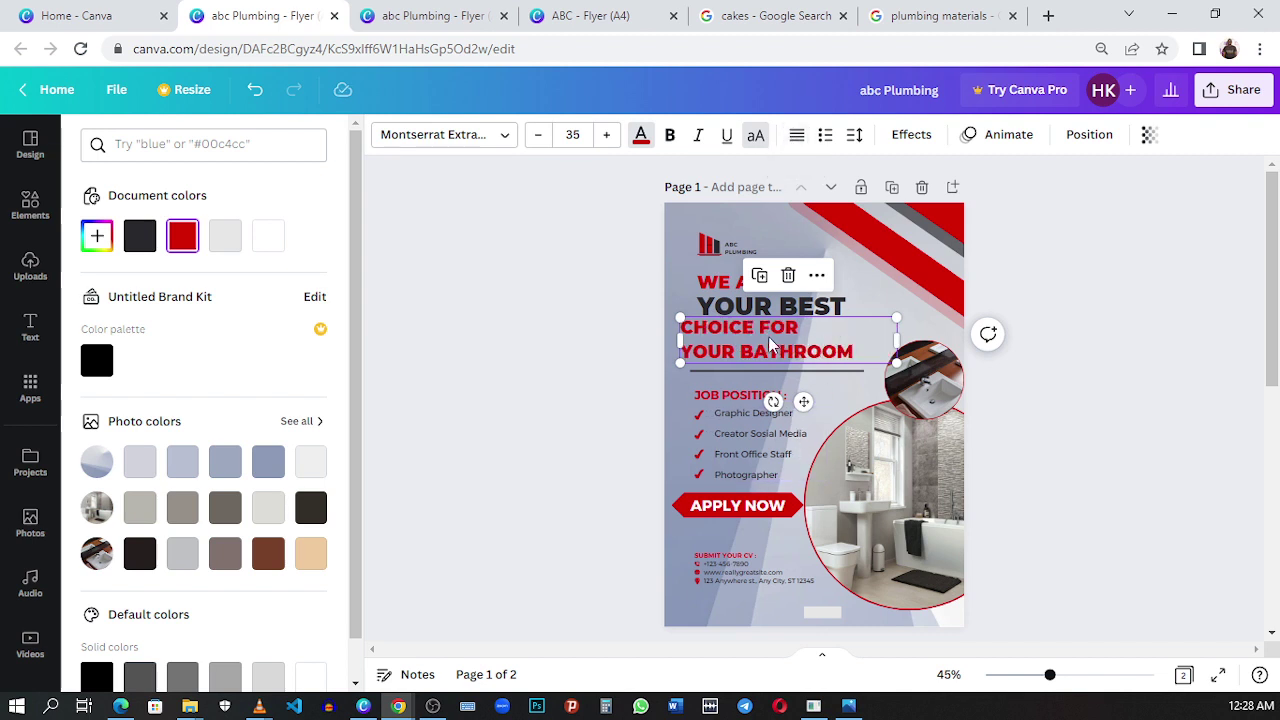
left_click_drag(770, 345, 783, 336)
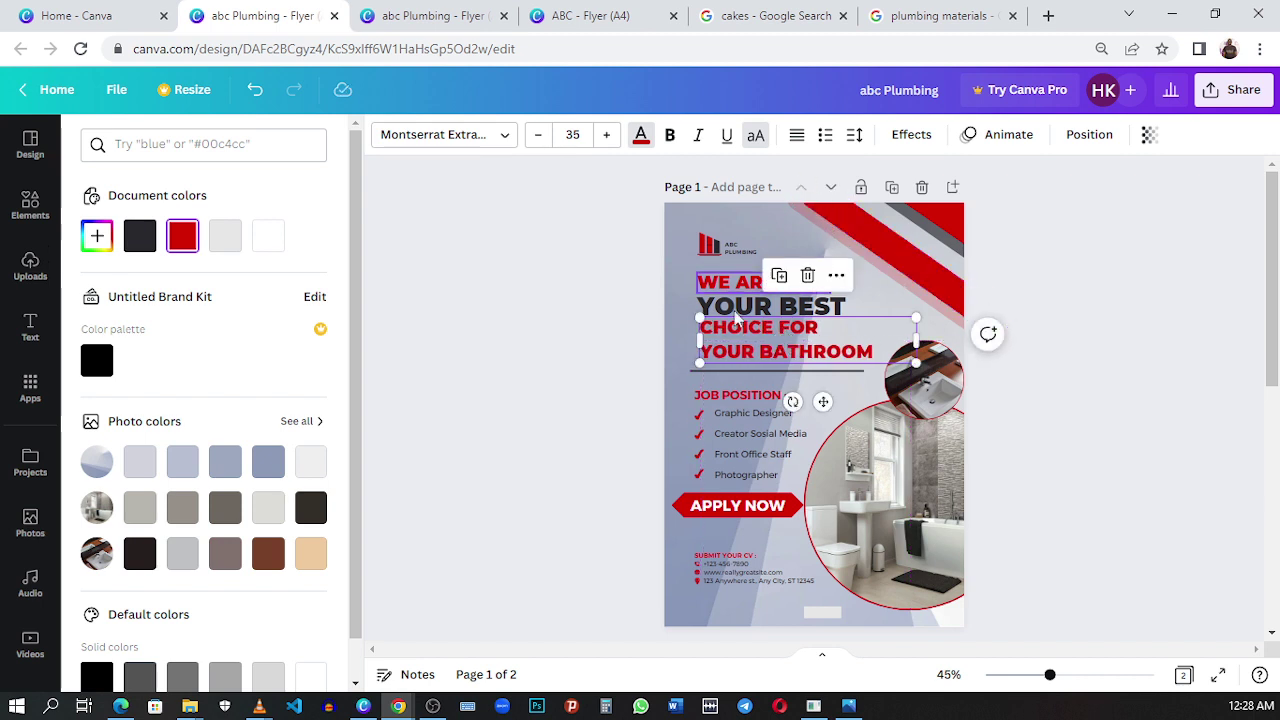
left_click(795, 140)
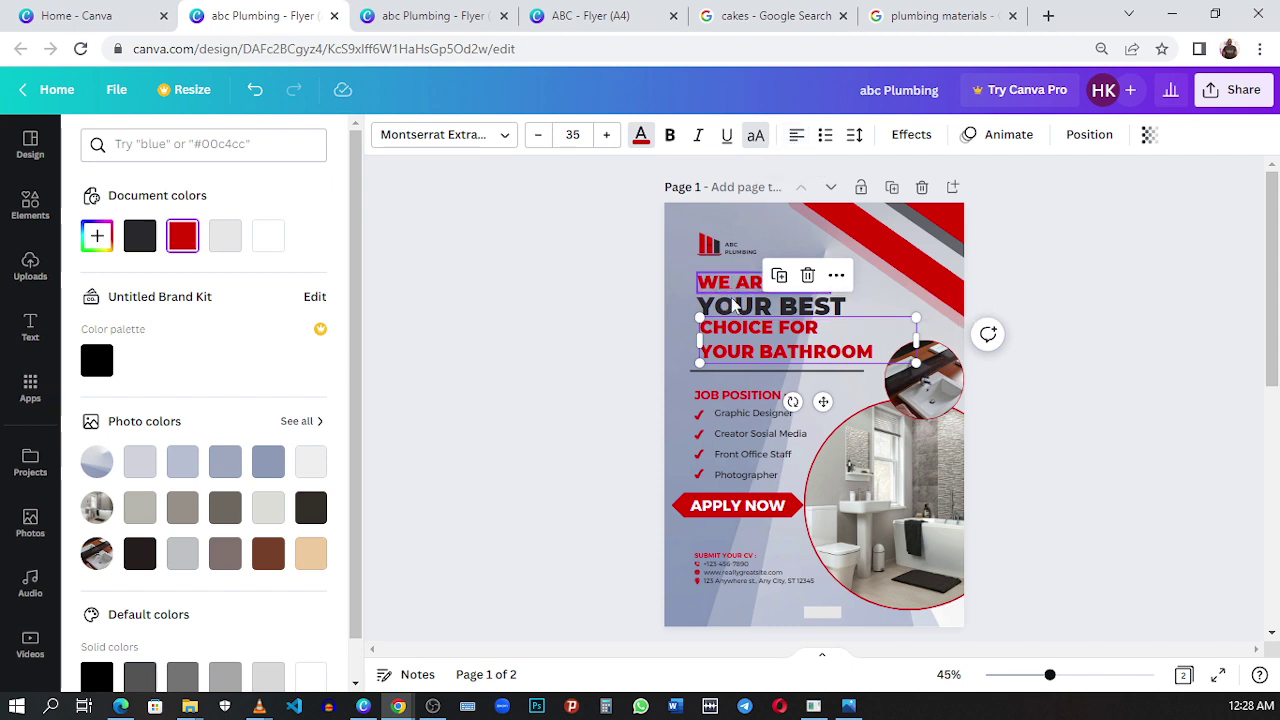
- Set the "CHOICE FOR YOUR BATHROOM" heading's letter spacing to 46 and line spacing to 0.92
left_click(853, 137)
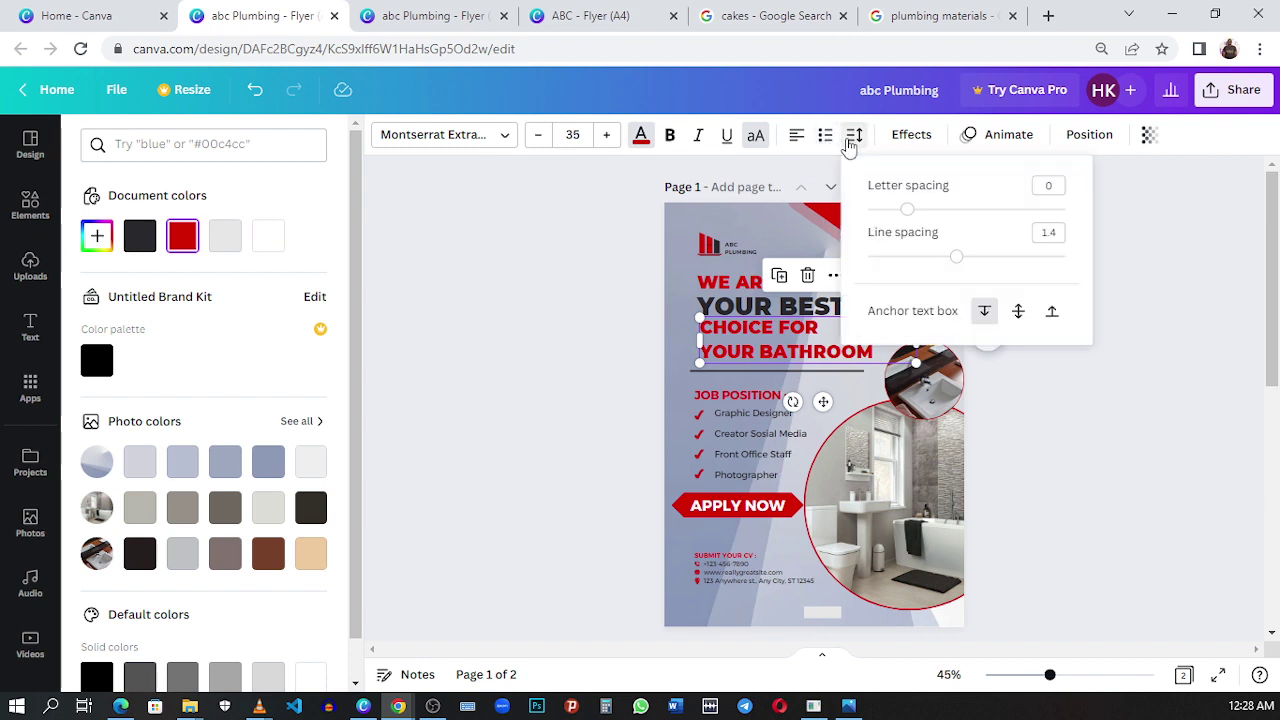
mouse_move(907, 212)
left_mouse_down()
mouse_move(1010, 215)
mouse_move(917, 212)
left_mouse_up()
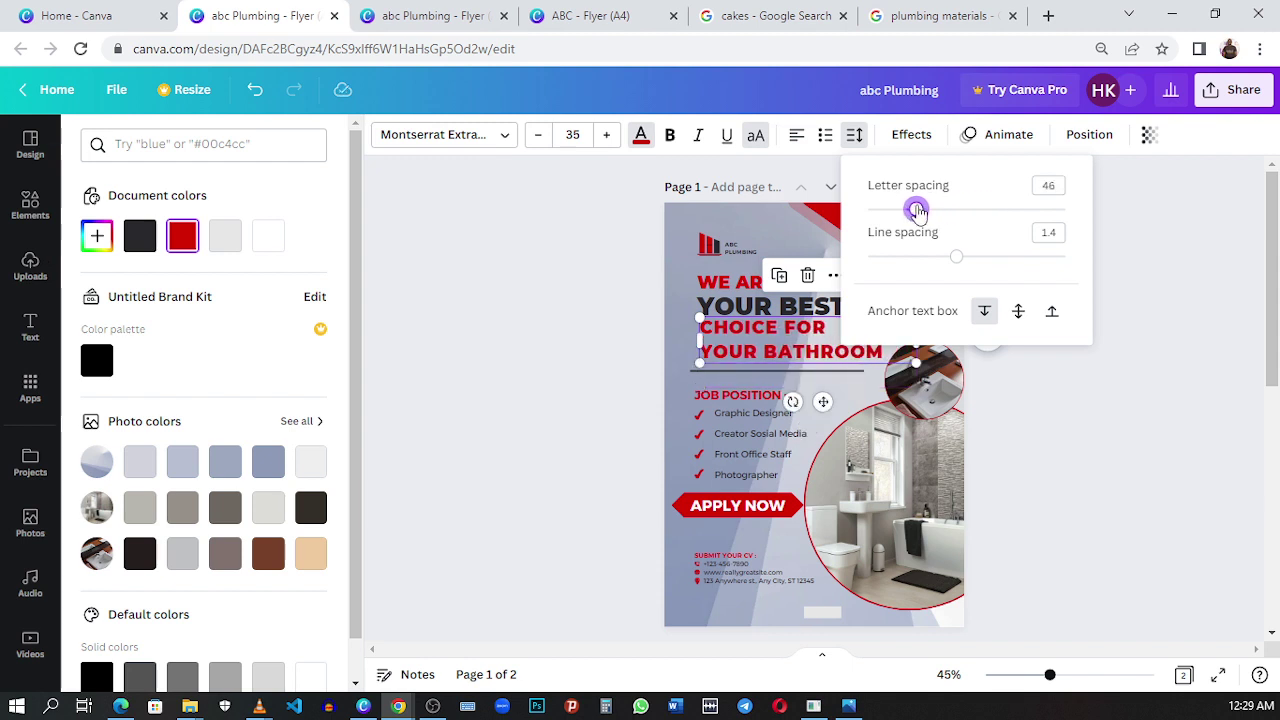
left_click_drag(955, 262, 911, 272)
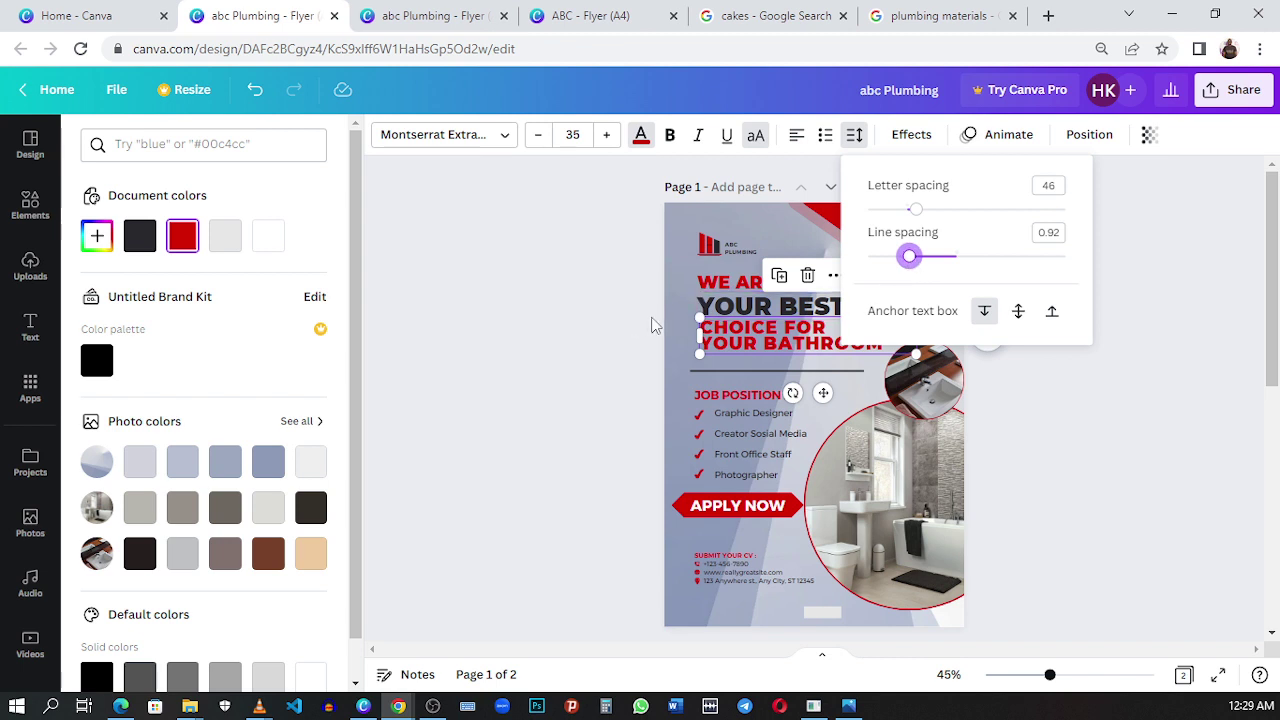
left_click(708, 373)
- Move "WE ARE" down closer to "YOUR BEST" and raise the divider line to just beneath "YOUR BATHROOM"
left_click(727, 283)
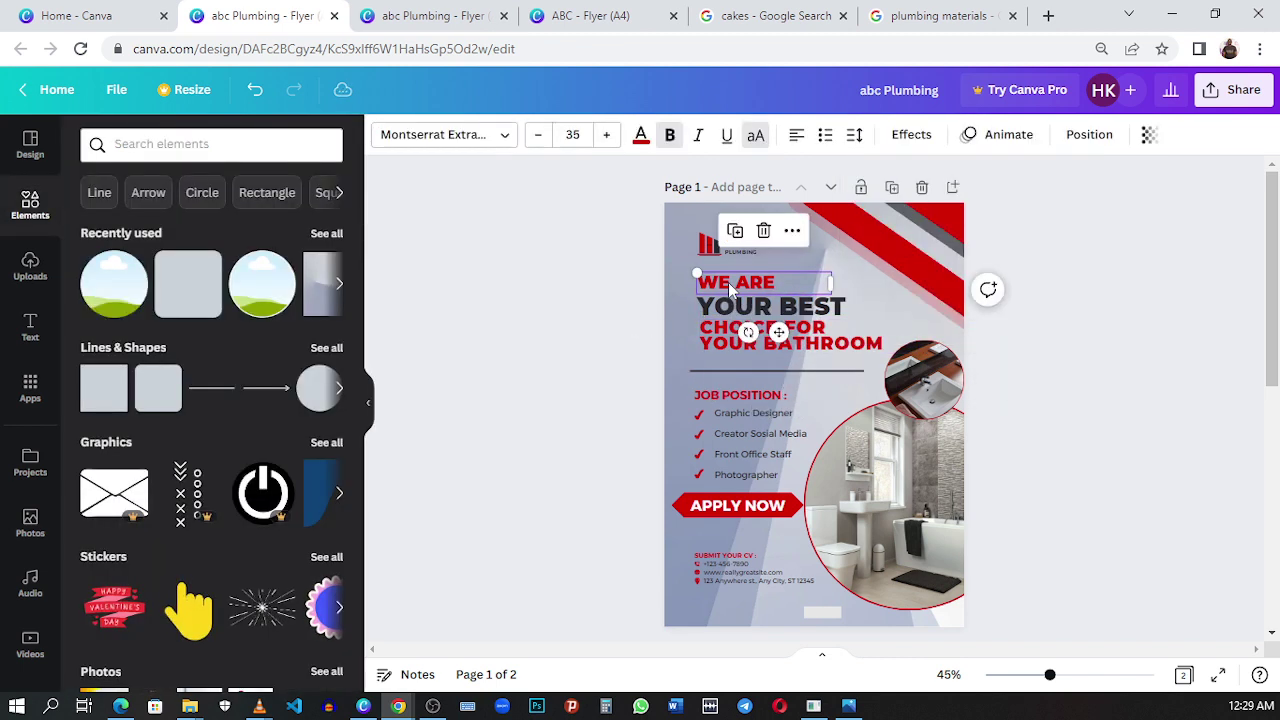
left_click_drag(727, 283, 728, 286)
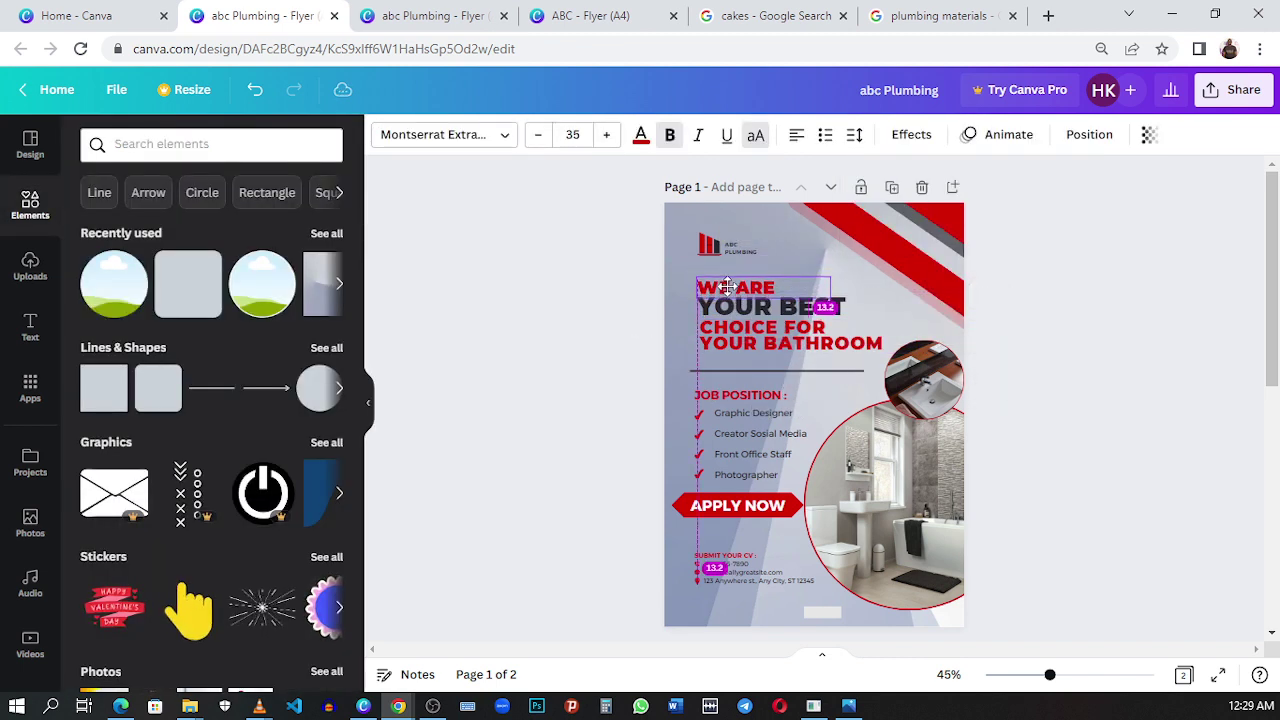
left_click(735, 370)
left_click_drag(735, 370, 736, 356)
left_click(1167, 485)
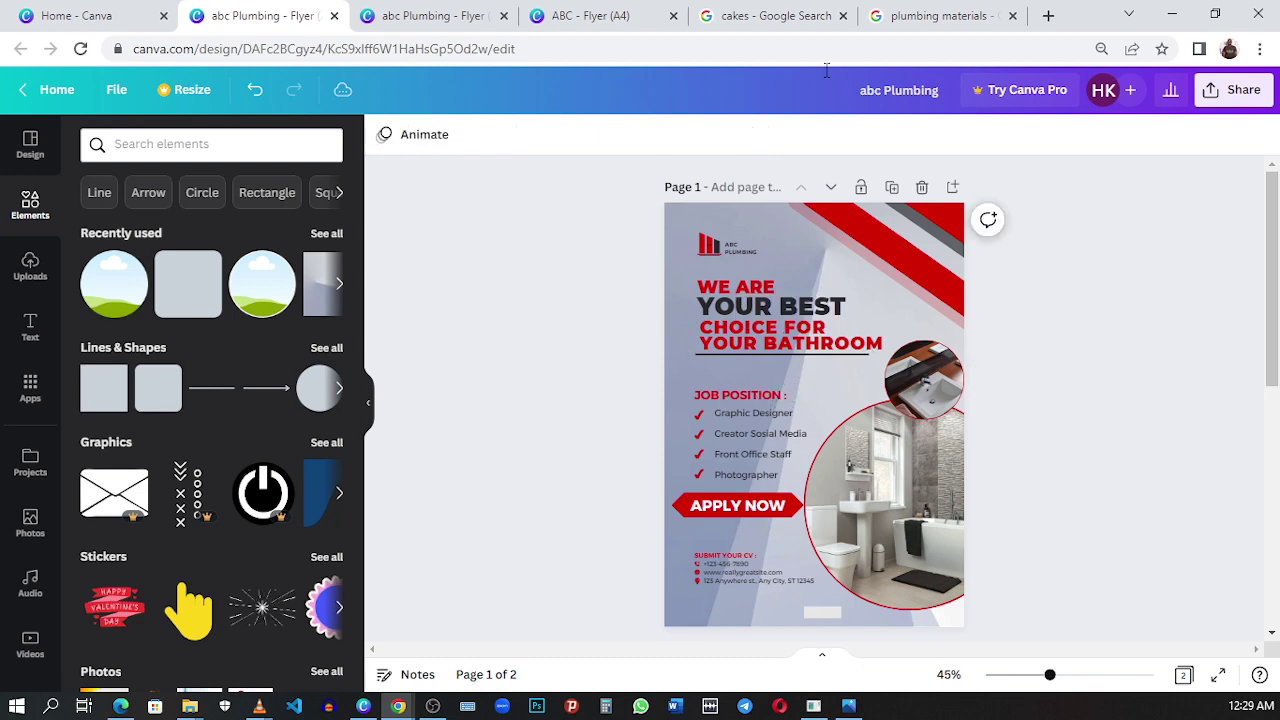
- Compare the flyer with the reference design and replace the "JOB POSITION :" heading's text with "IN STOCK:"
left_click(445, 12)
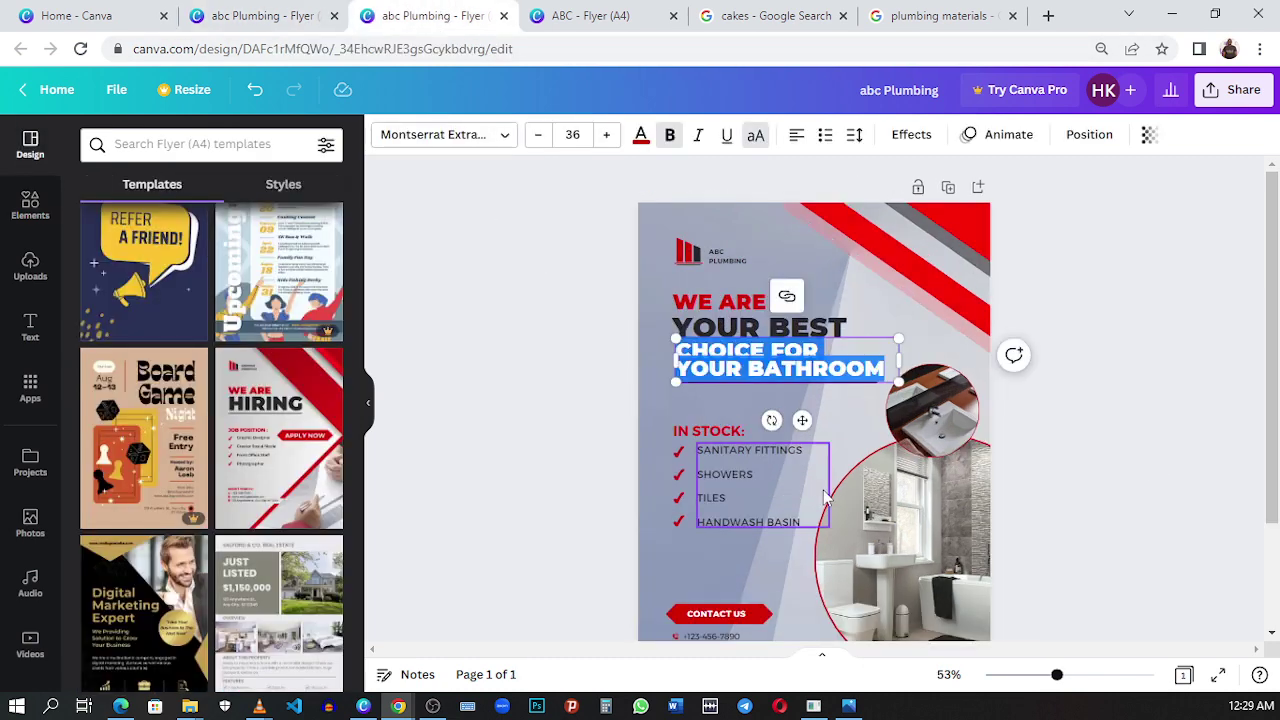
left_click(1090, 490)
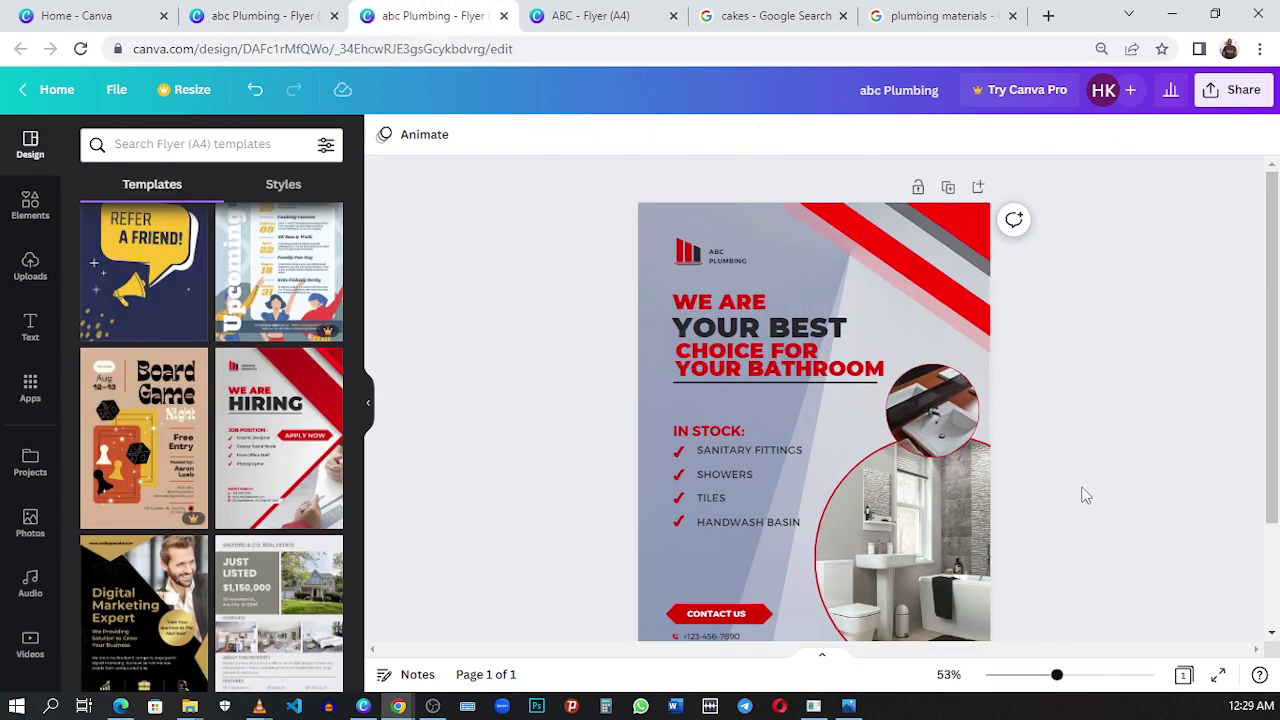
left_click(281, 10)
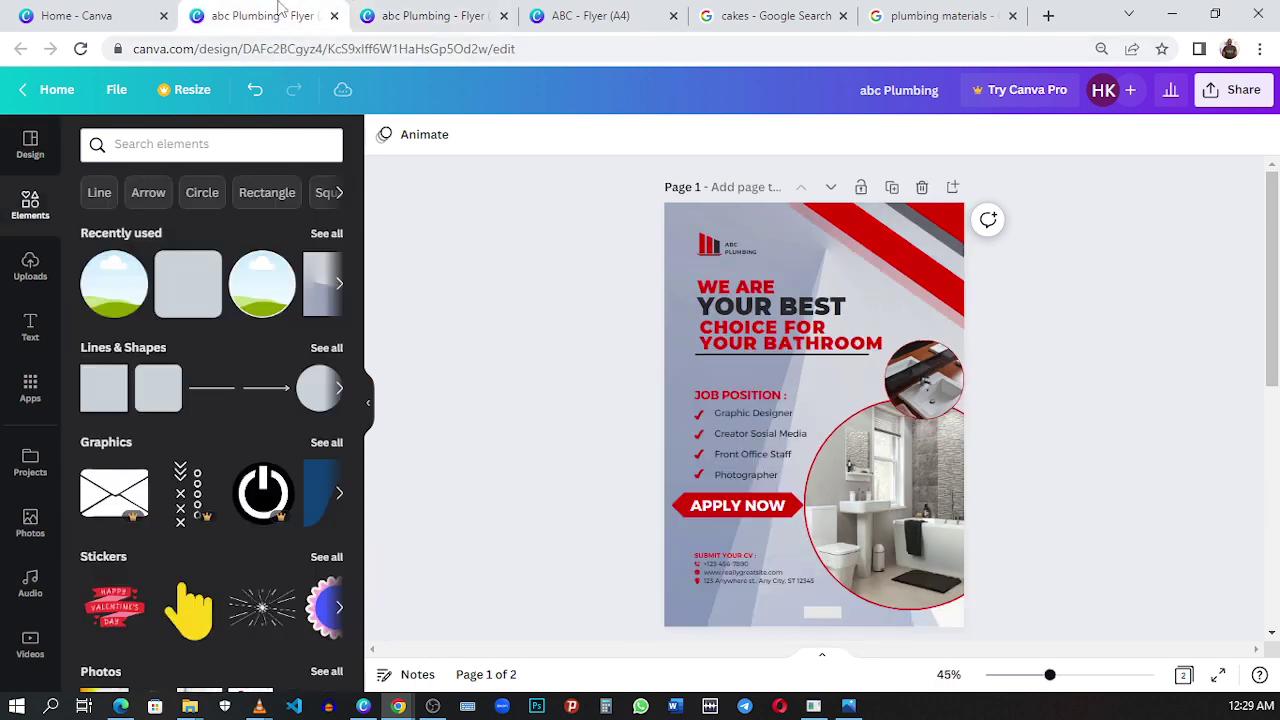
left_click(395, 12)
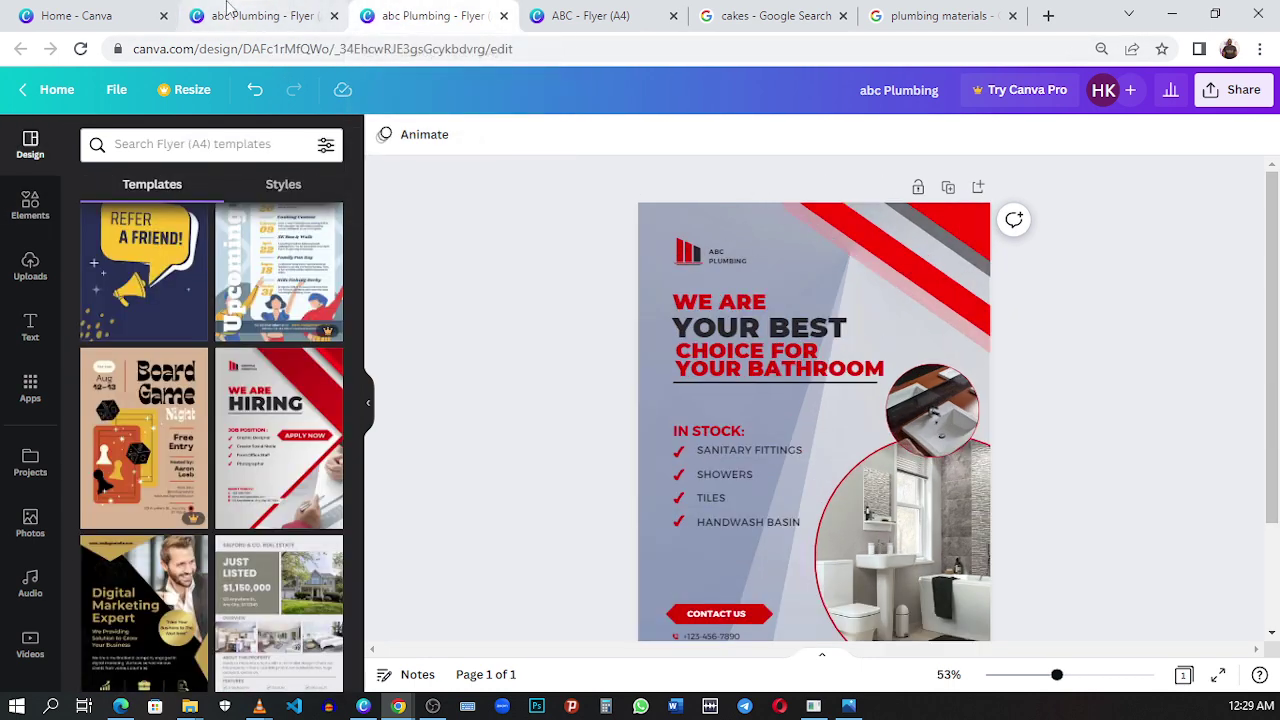
left_click(216, 18)
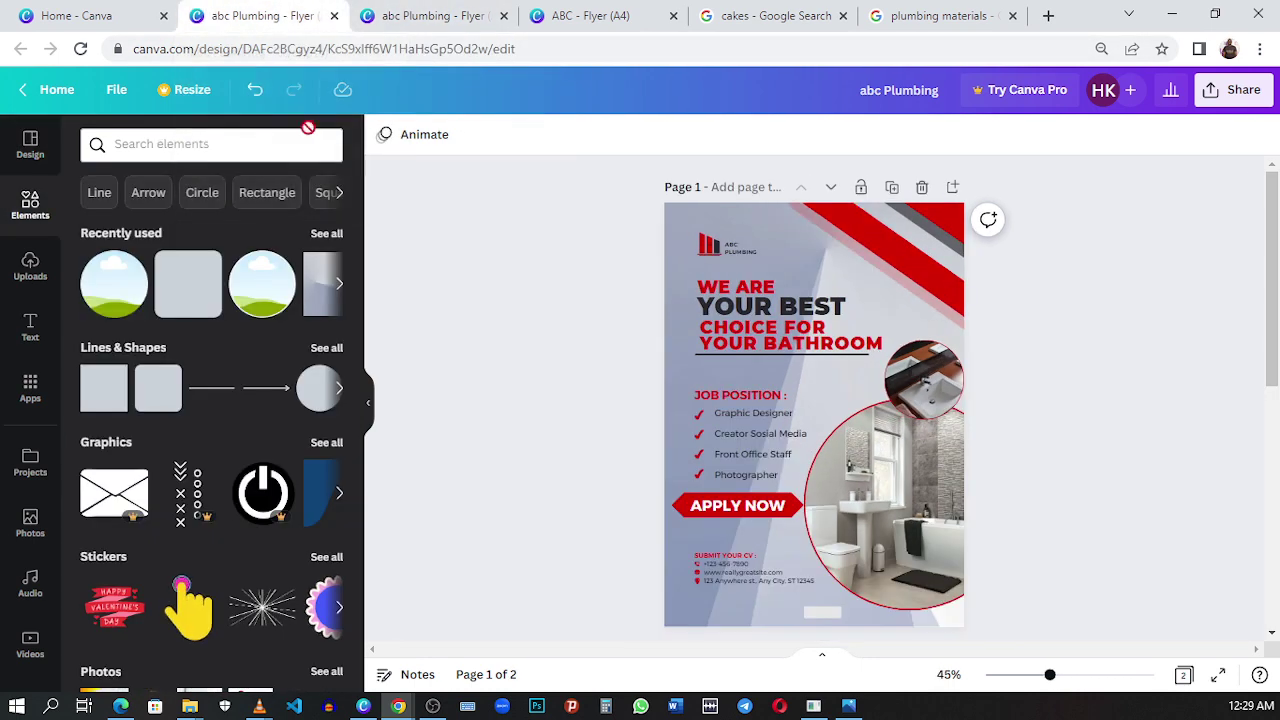
left_click(757, 396)
left_click(457, 12)
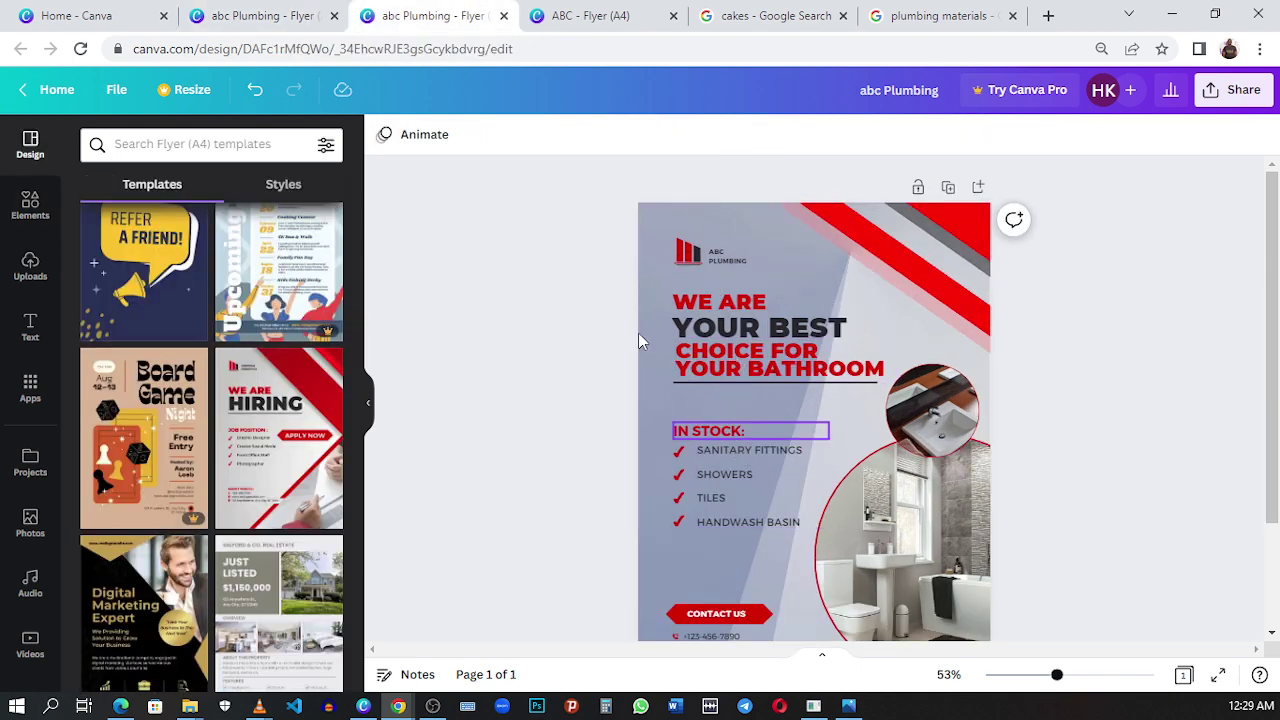
left_click(262, 16)
left_click(775, 396)
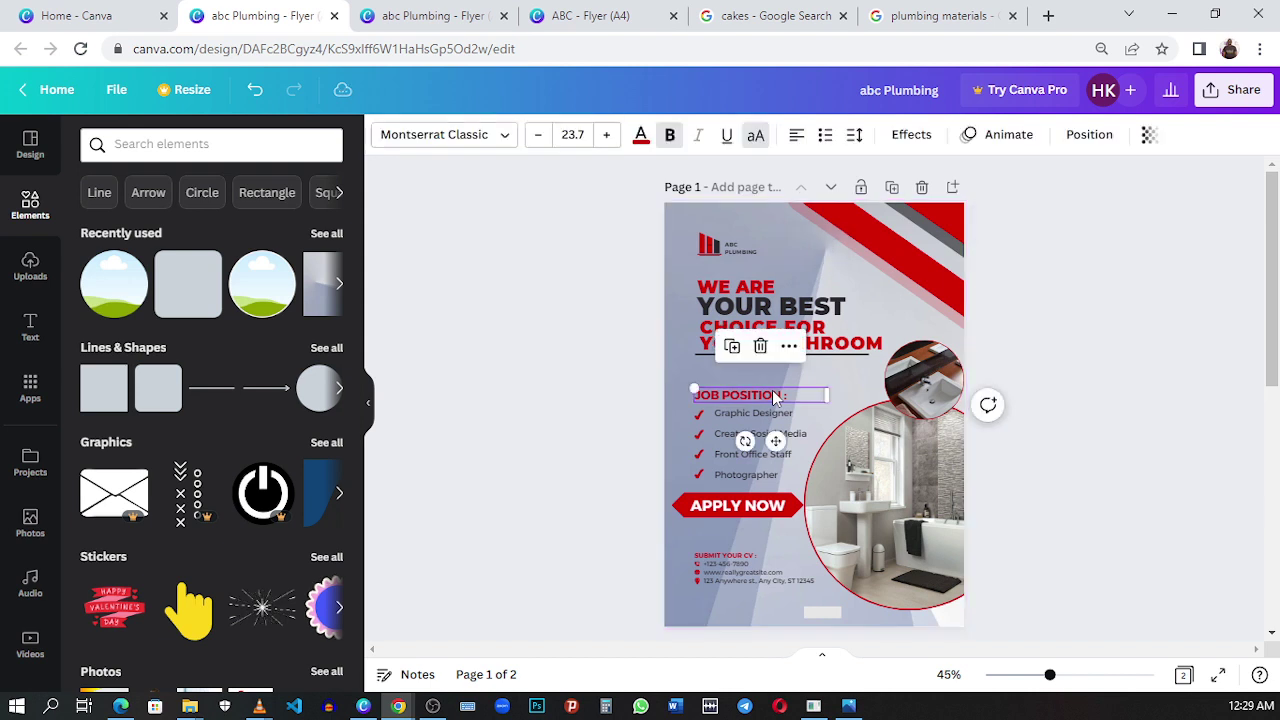
double_click(775, 396)
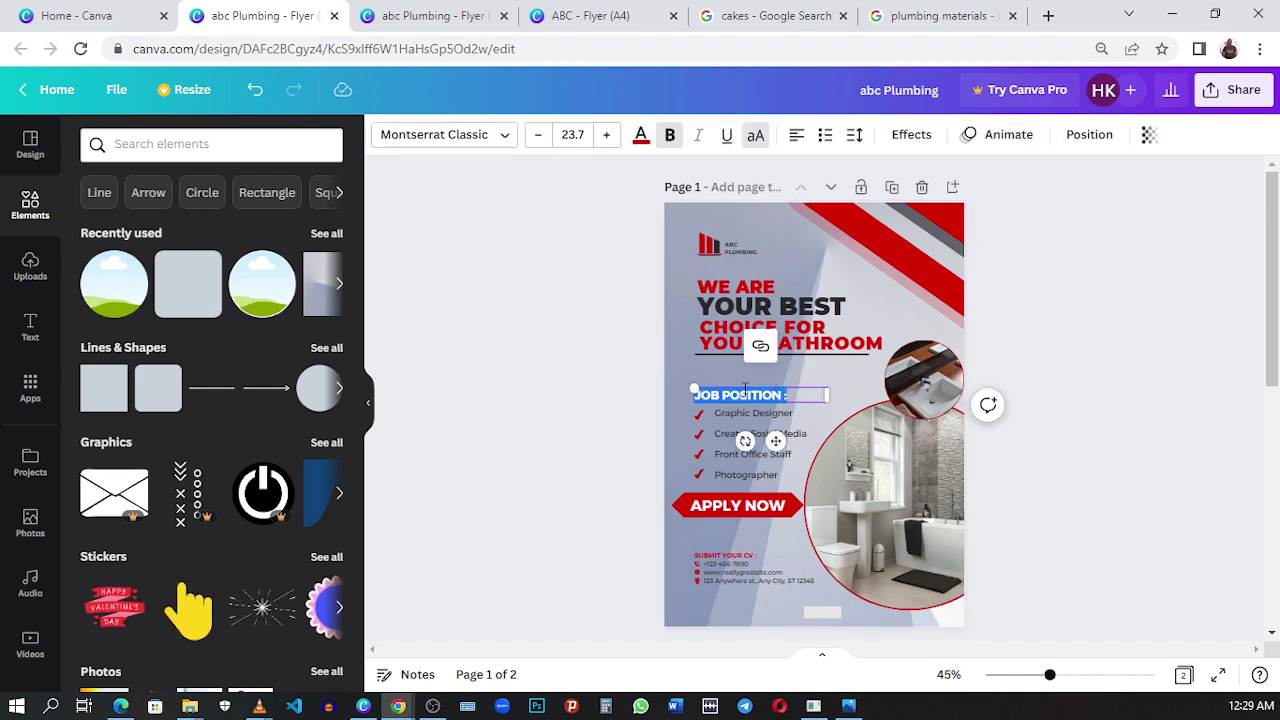
key("BackSpace")
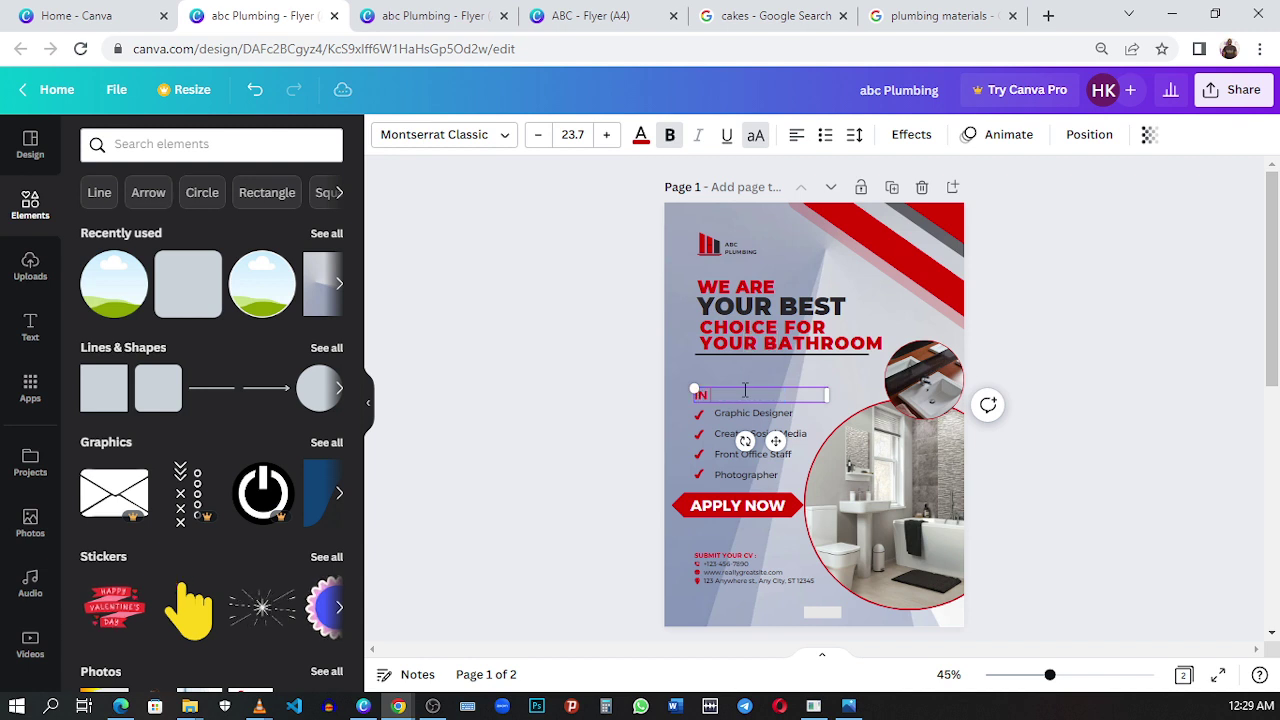
type("IN STOCK:")
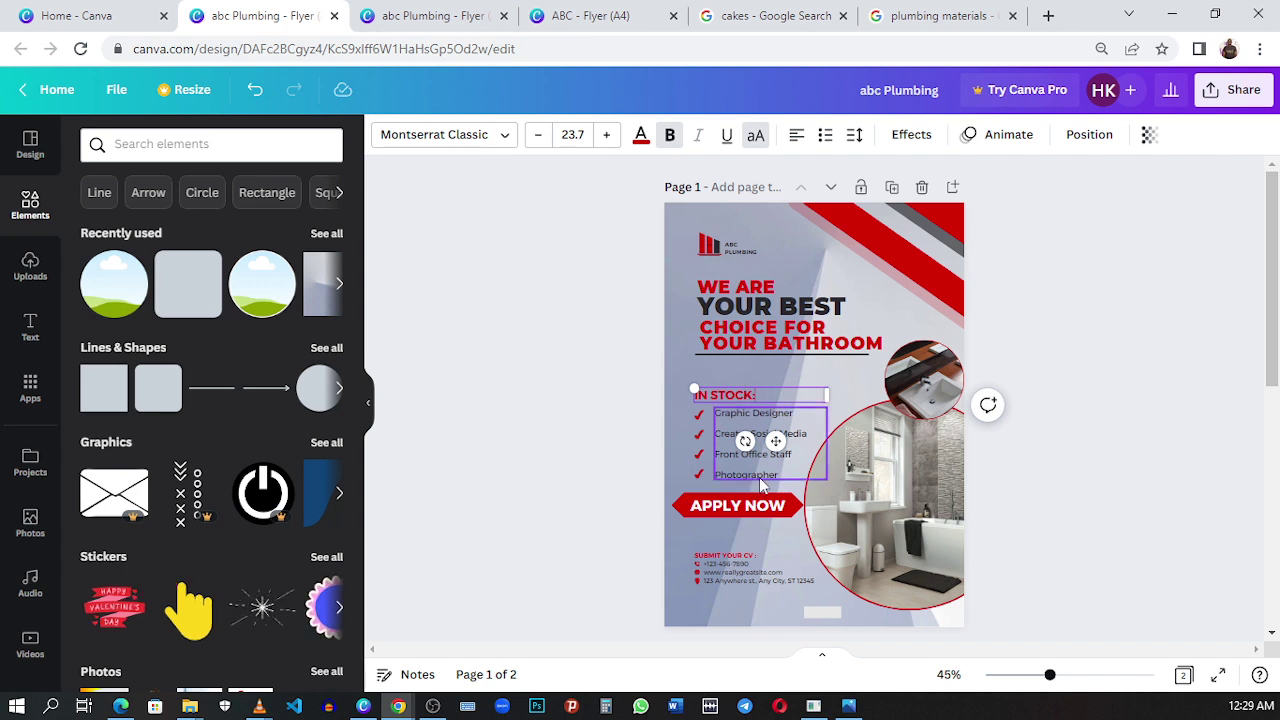
left_click(756, 474)
left_click(1107, 492)
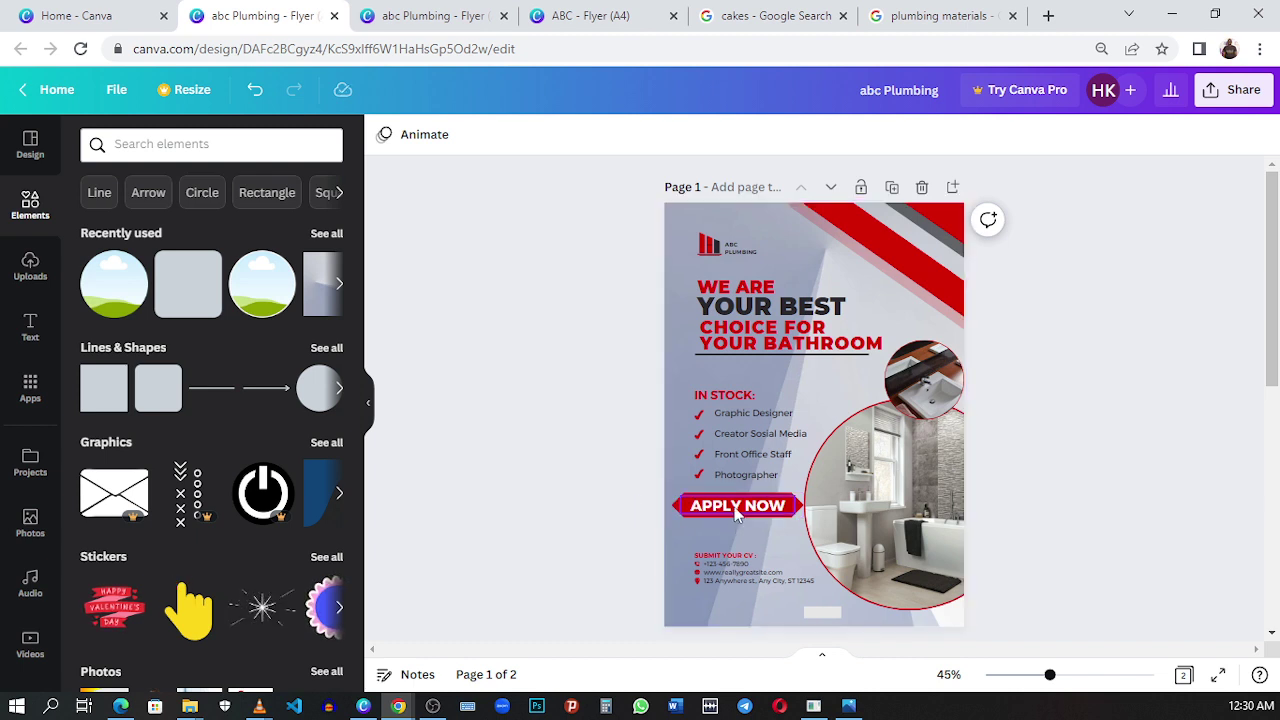
- Move the "APPLY NOW" banner and its text slightly down, between the checklist and the contact details
left_click_drag(737, 512, 707, 535)
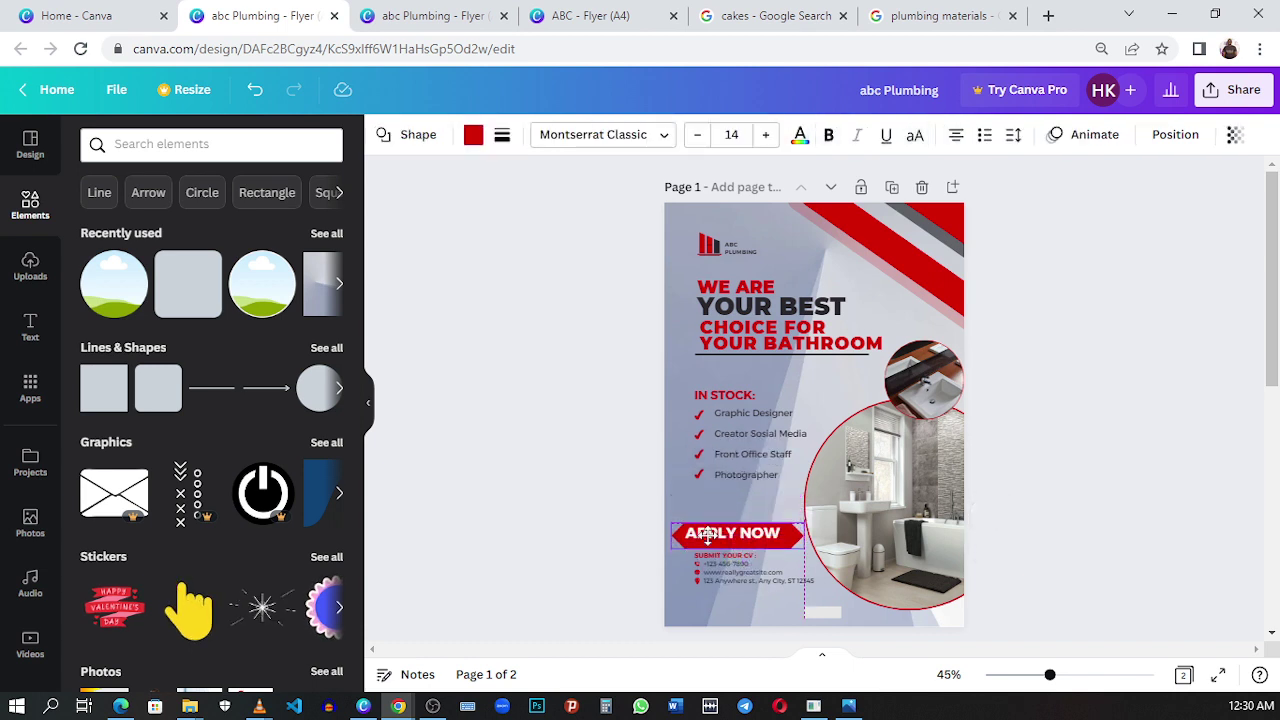
left_click(615, 510)
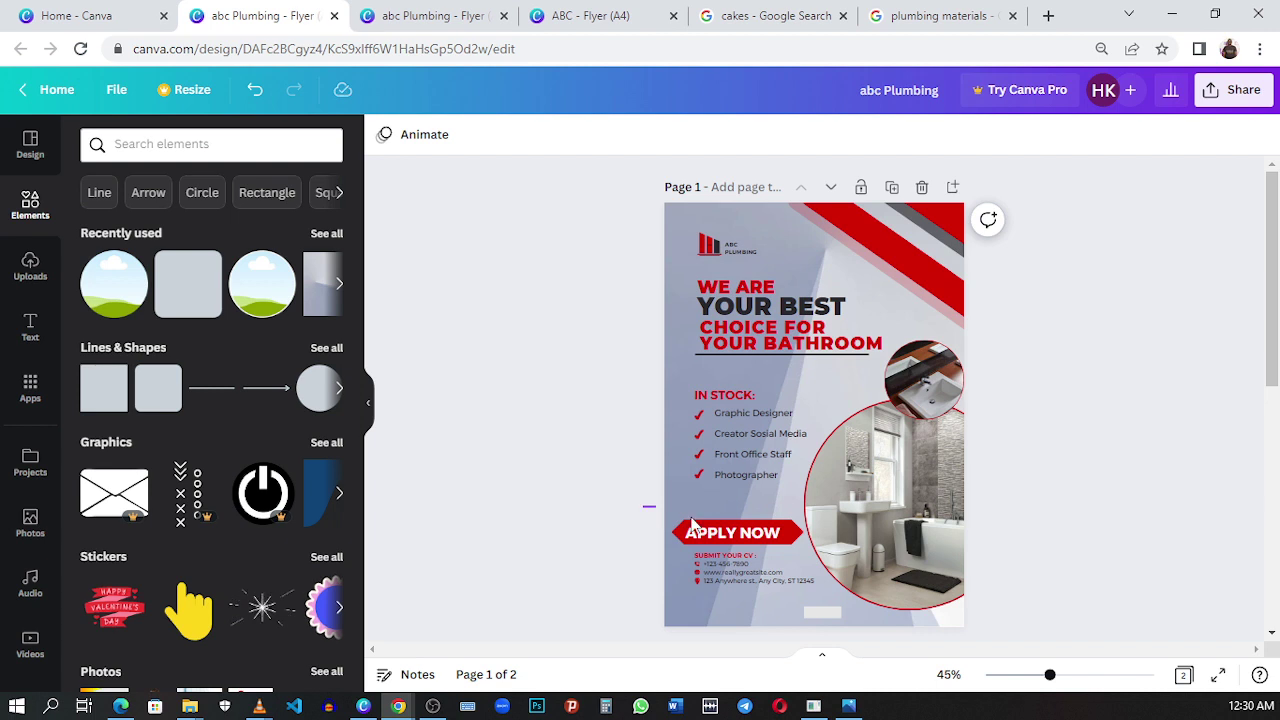
left_click_drag(691, 523, 722, 521)
left_click(672, 550)
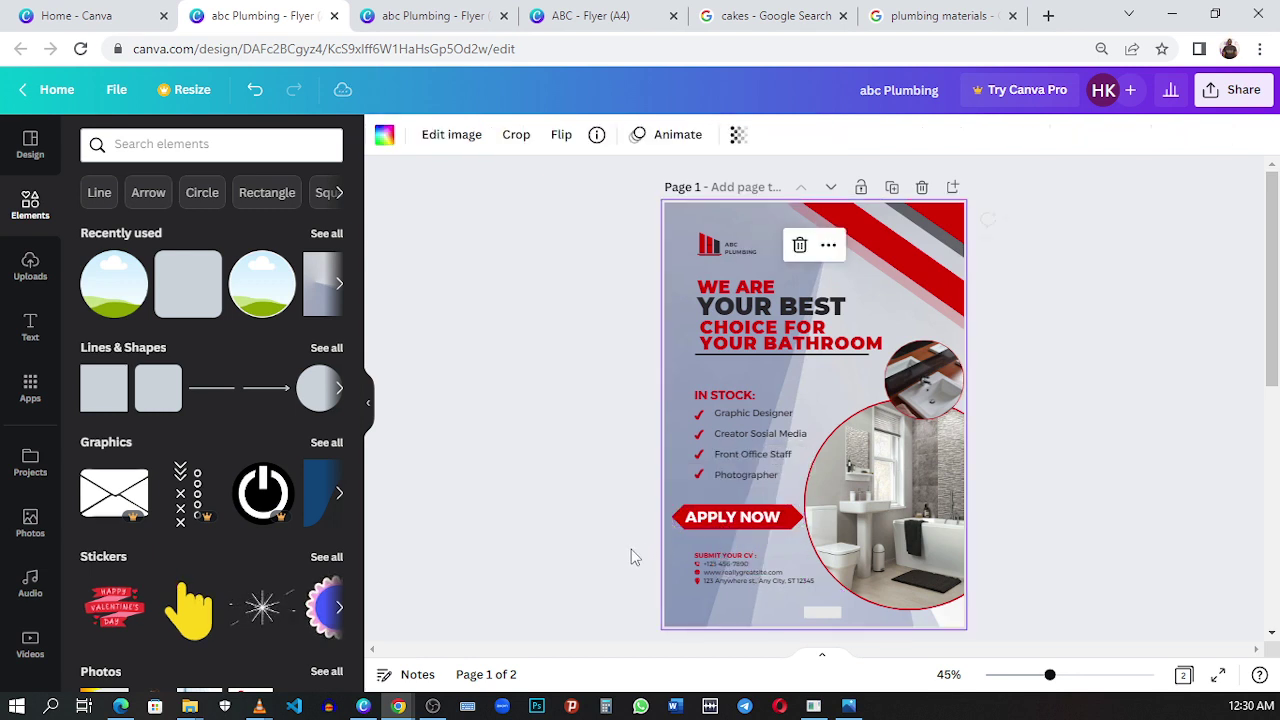
- Enlarge the "SUBMIT YOUR CV" contact block slightly and align its left edge with the "IN STOCK:" heading
left_click_drag(631, 549, 805, 611)
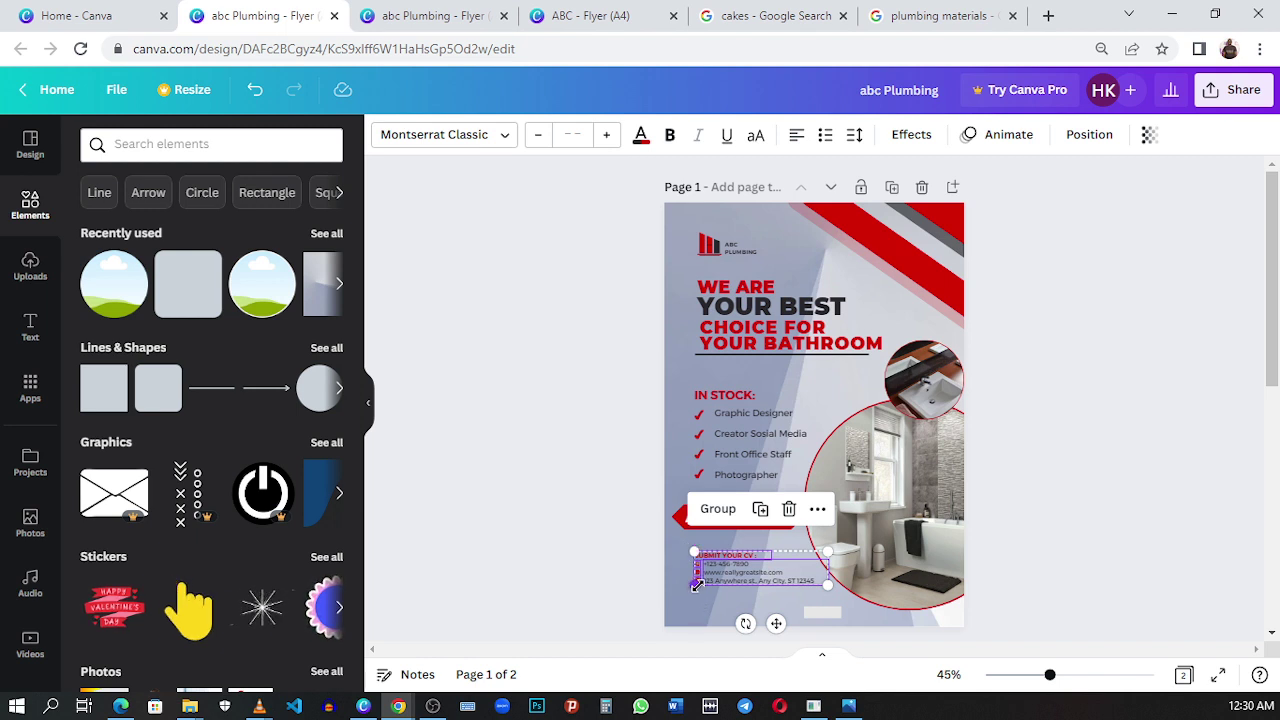
left_click_drag(697, 585, 748, 572)
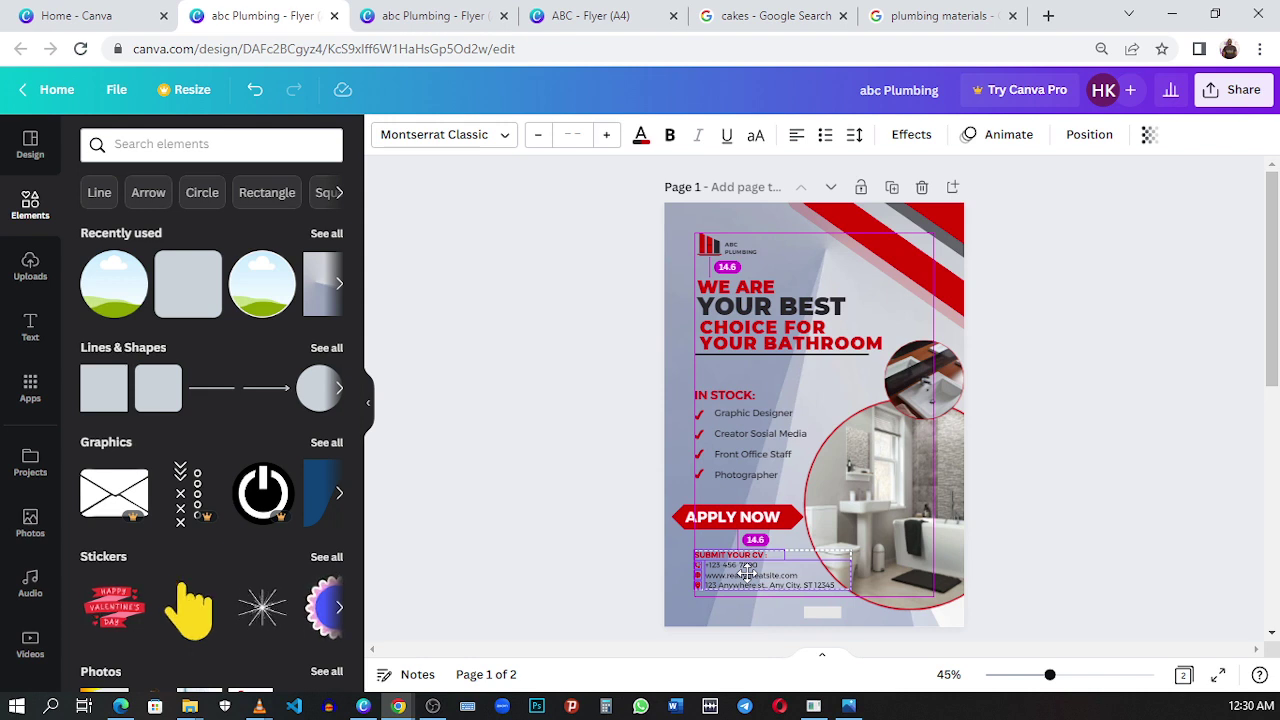
left_click_drag(748, 572, 748, 572)
- Move the "APPLY NOW" banner and its text slightly right and down, closer to the contact details
left_click(682, 516)
left_click(629, 515)
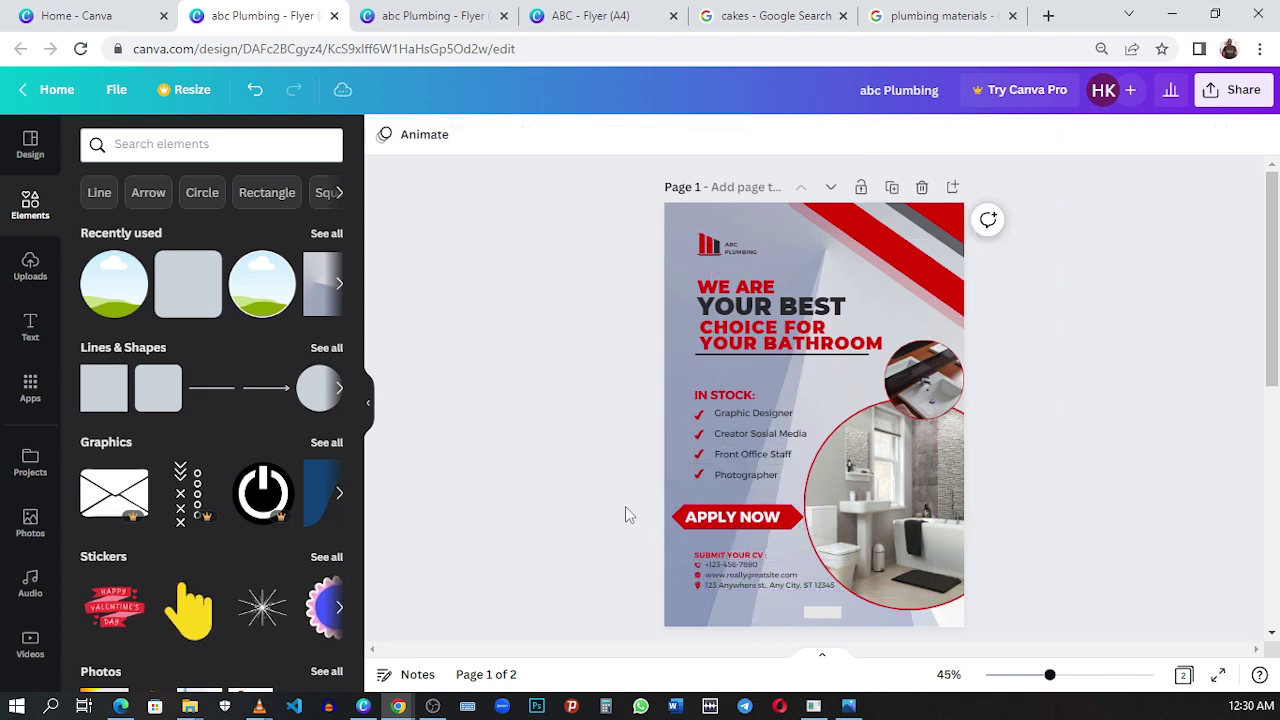
left_click_drag(701, 516, 722, 519)
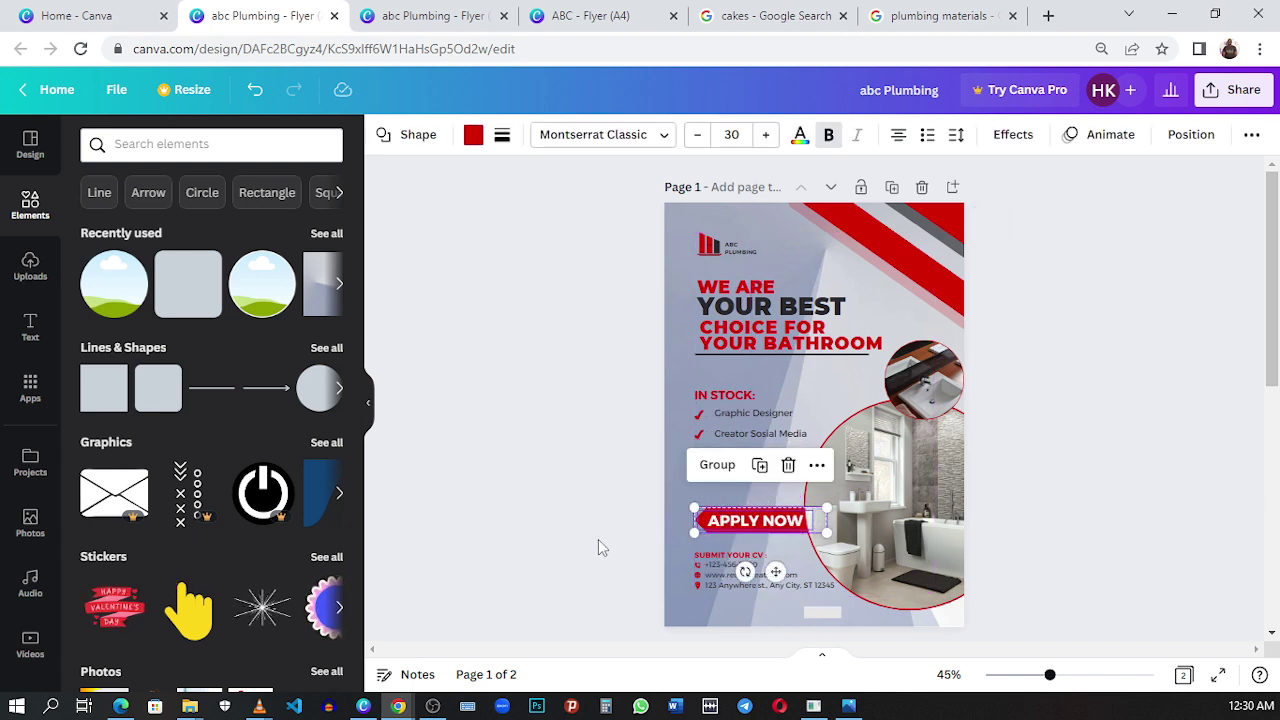
left_click(597, 543)
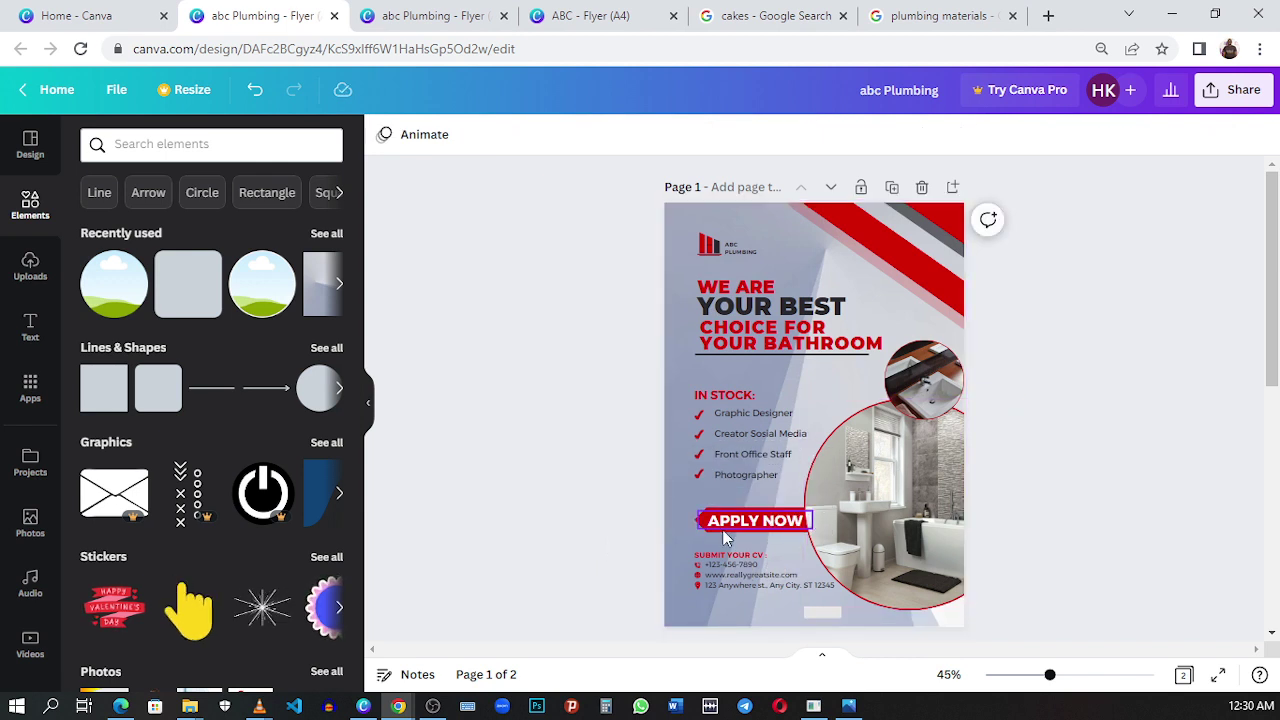
left_click(761, 531)
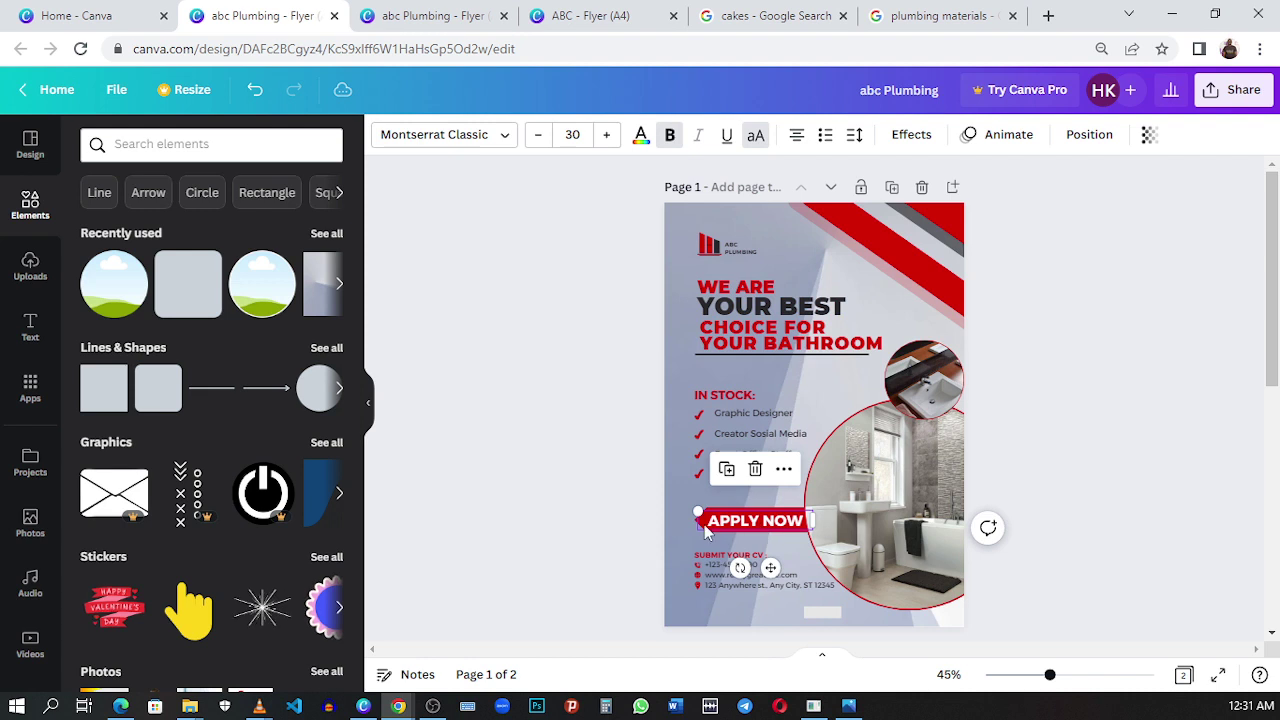
left_click(623, 510)
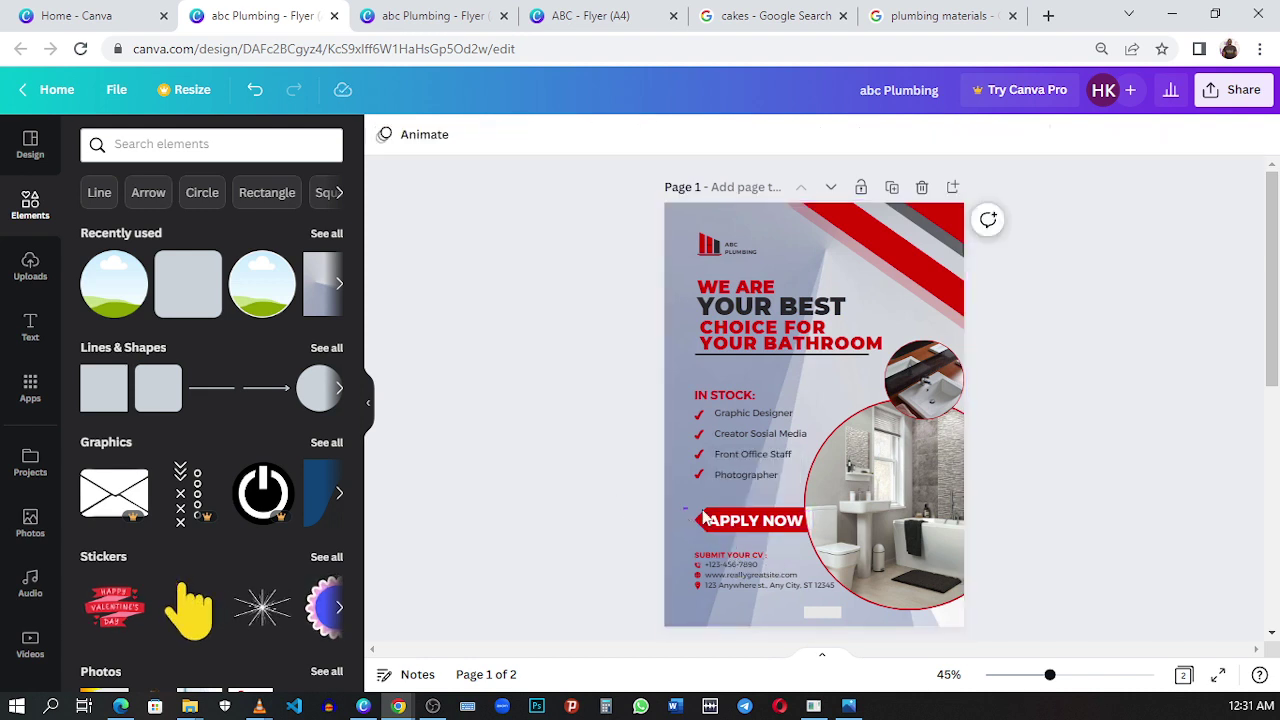
left_click_drag(736, 520, 729, 528)
left_click(611, 534)
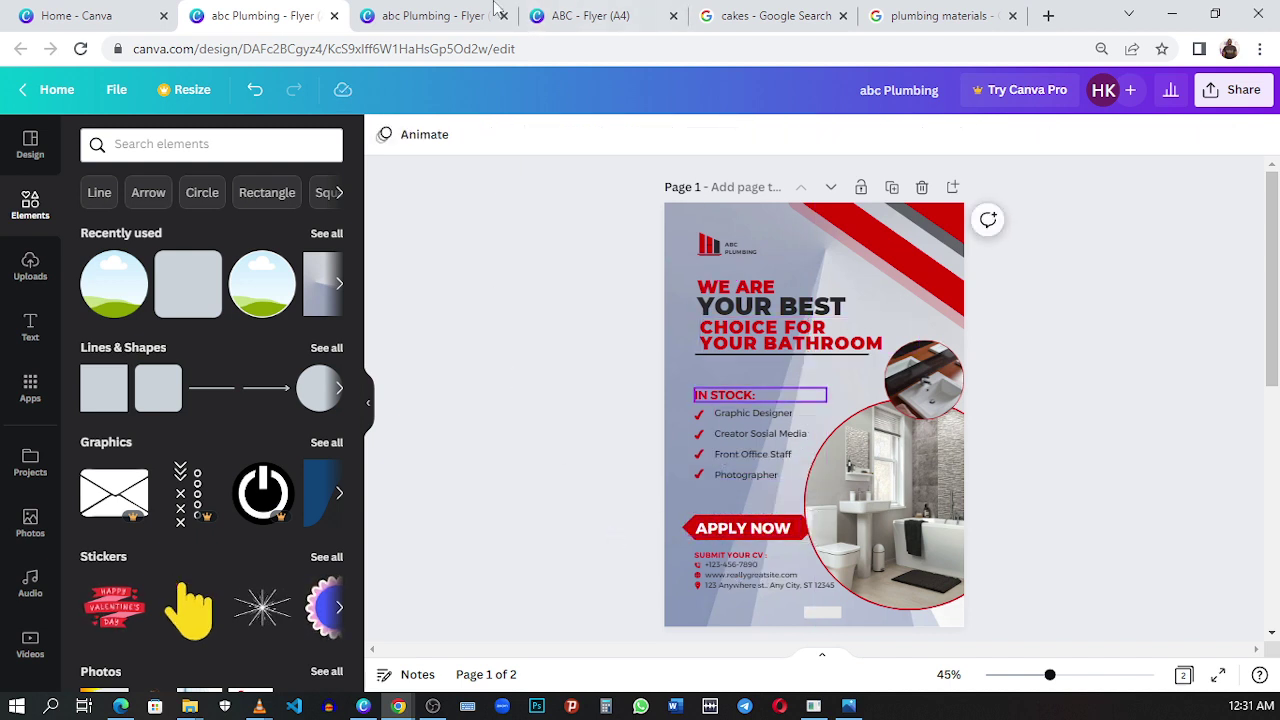
- Check the reference design and replace the "APPLY NOW" banner text with "CONTACT US"
left_click(445, 14)
left_click(320, 22)
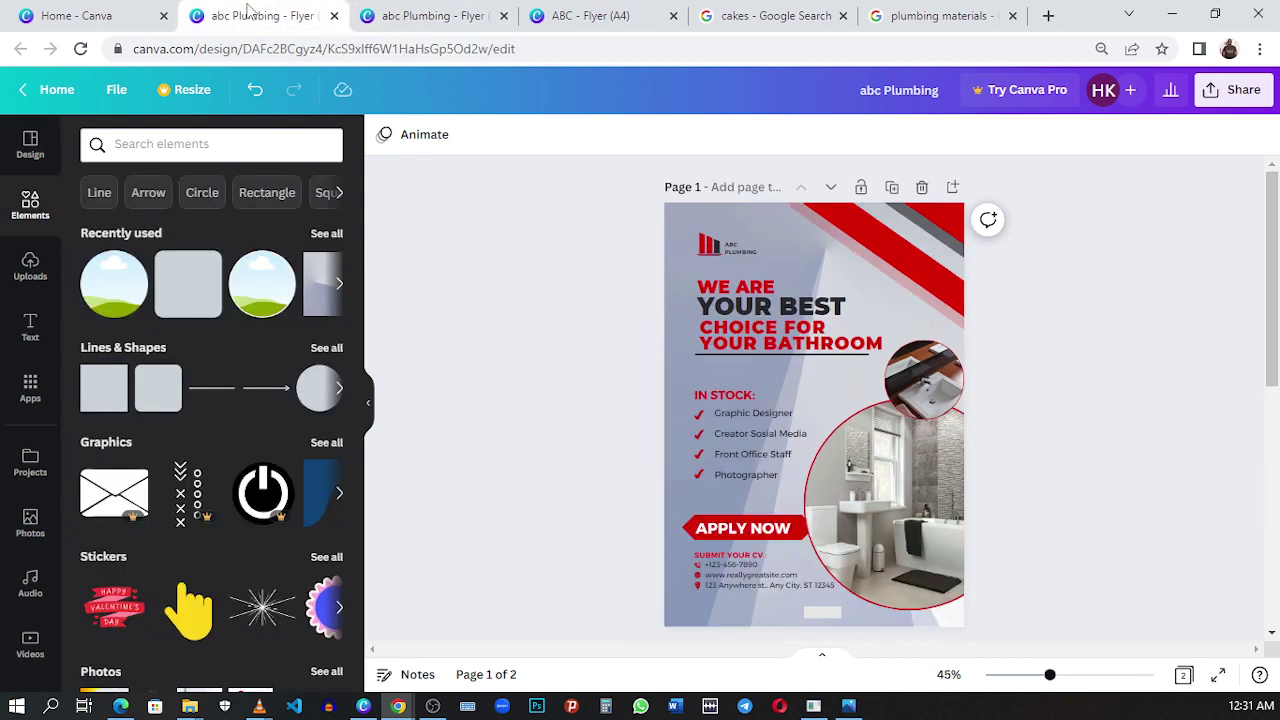
scroll(674, 408, "down", 2)
left_click(743, 445)
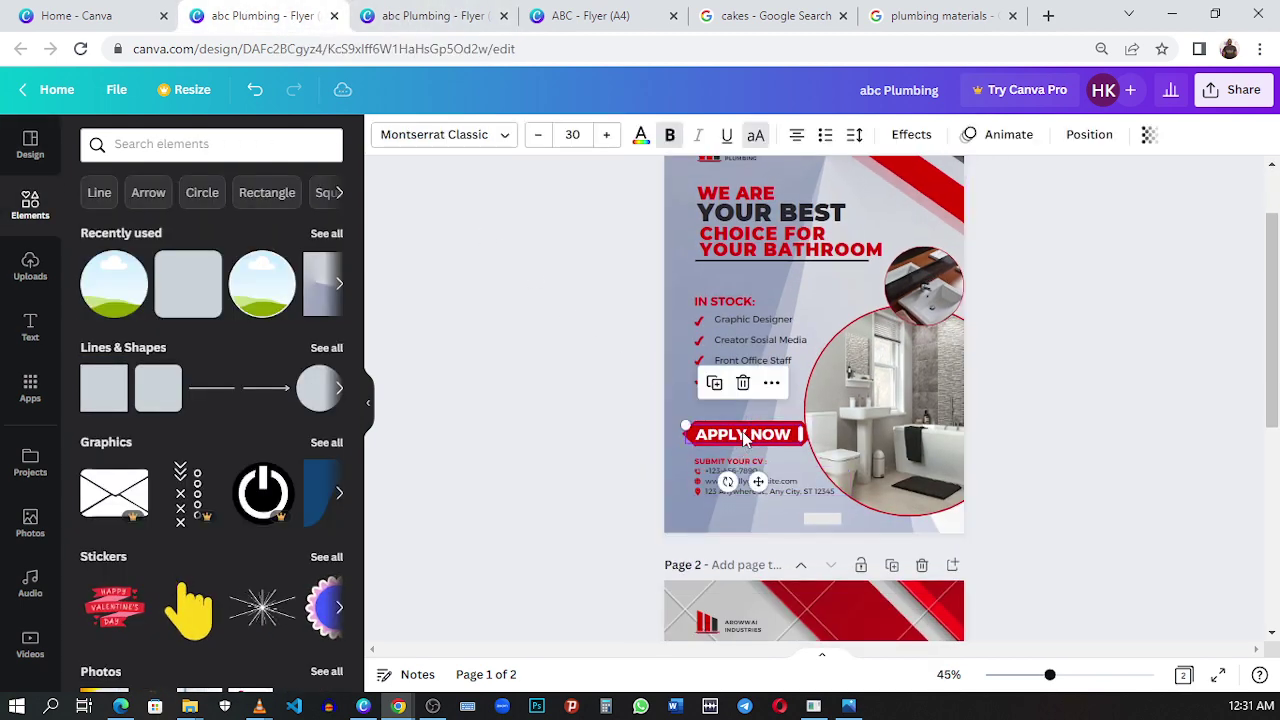
double_click(716, 433)
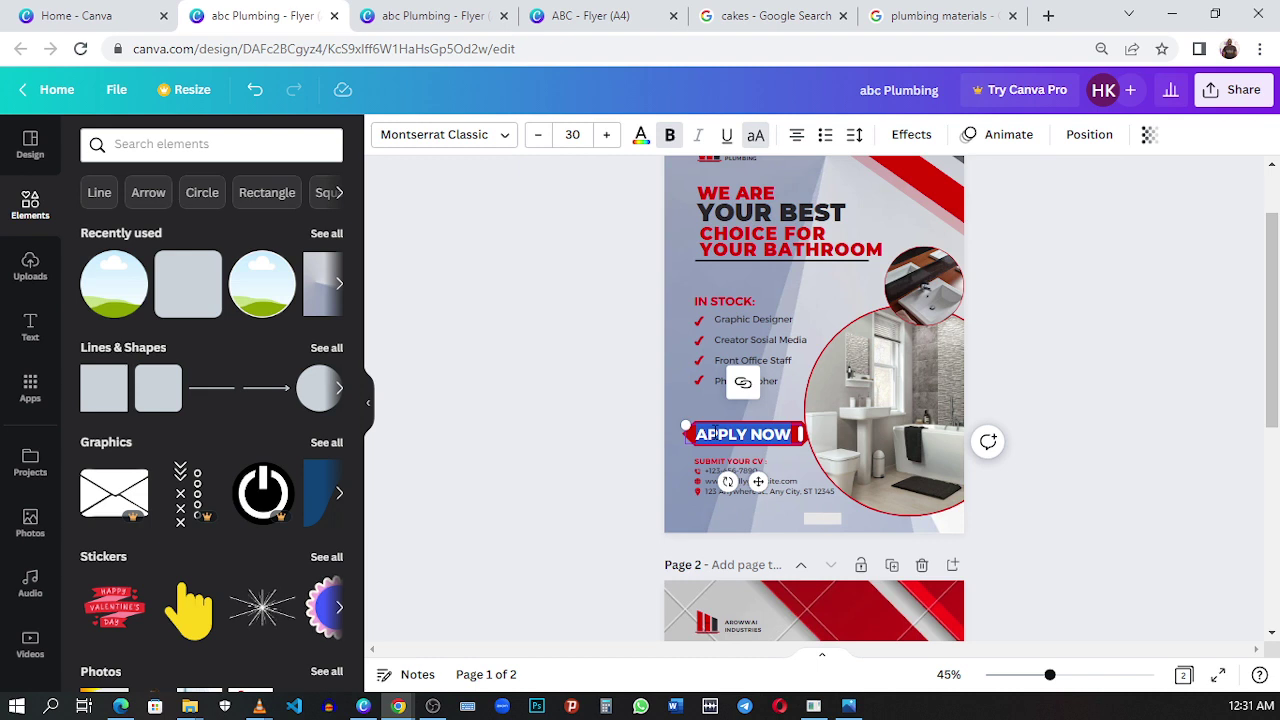
type("CON")
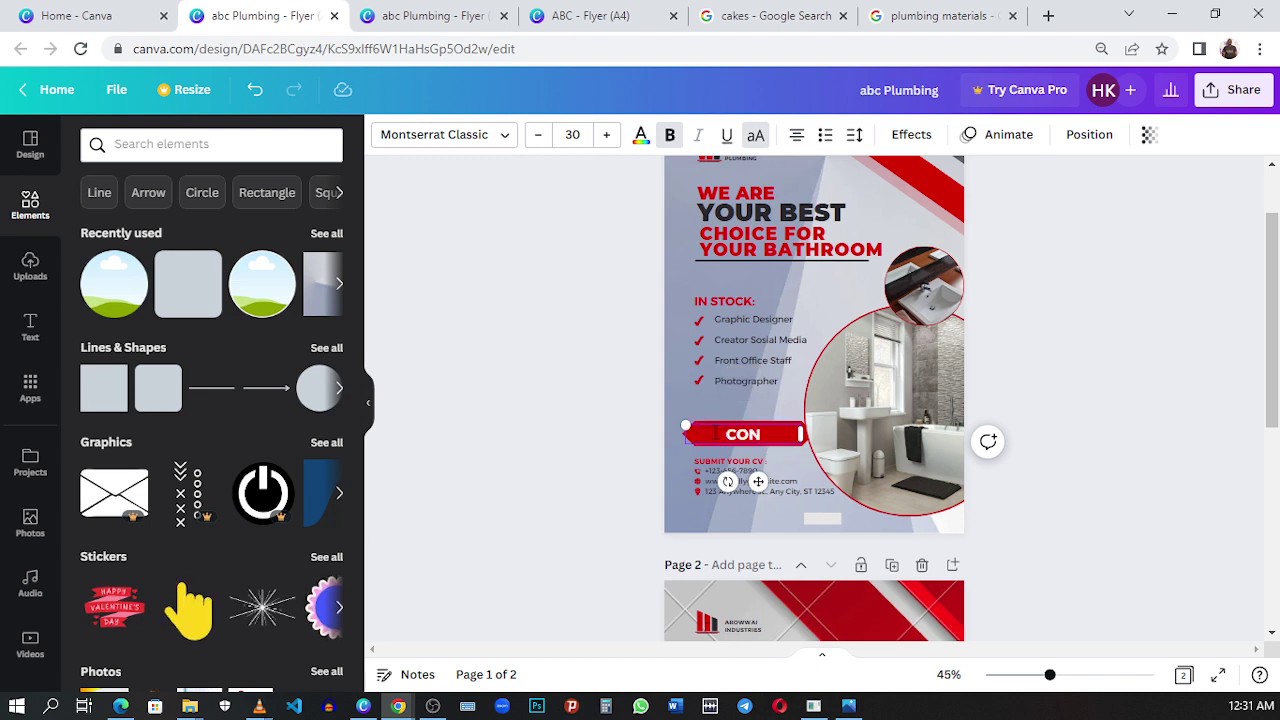
type("TACT")
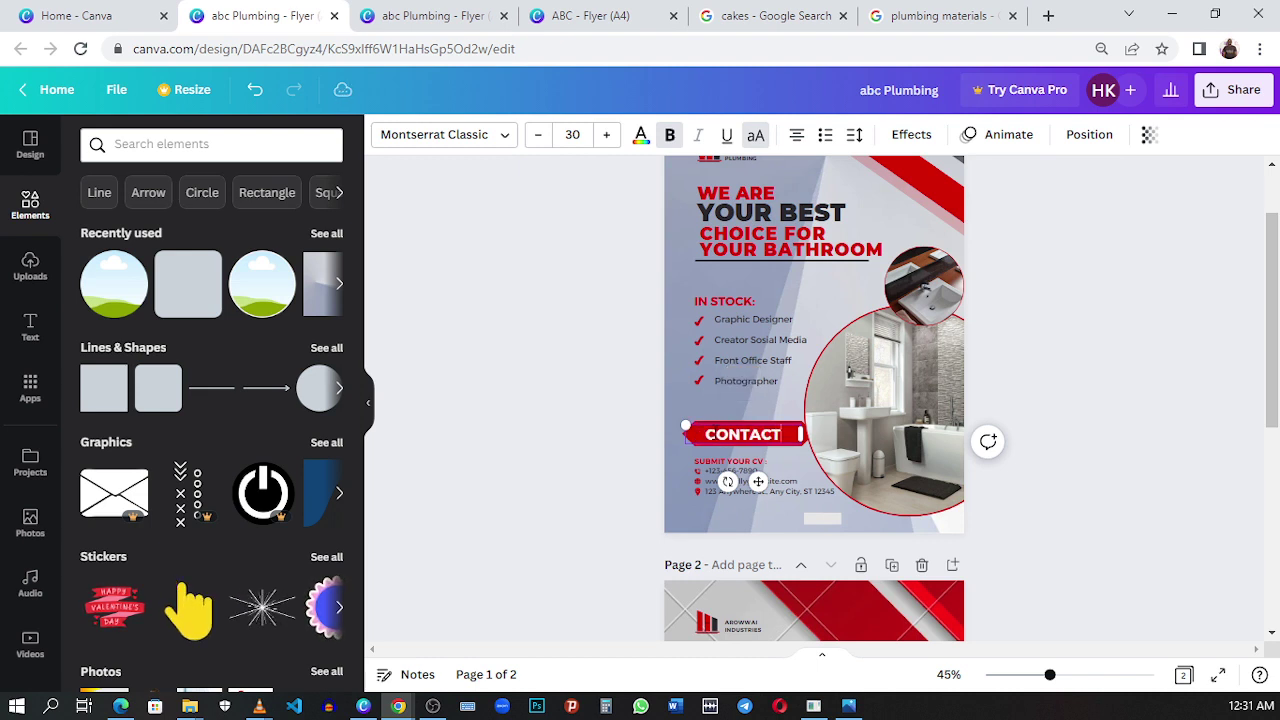
type(" UD")
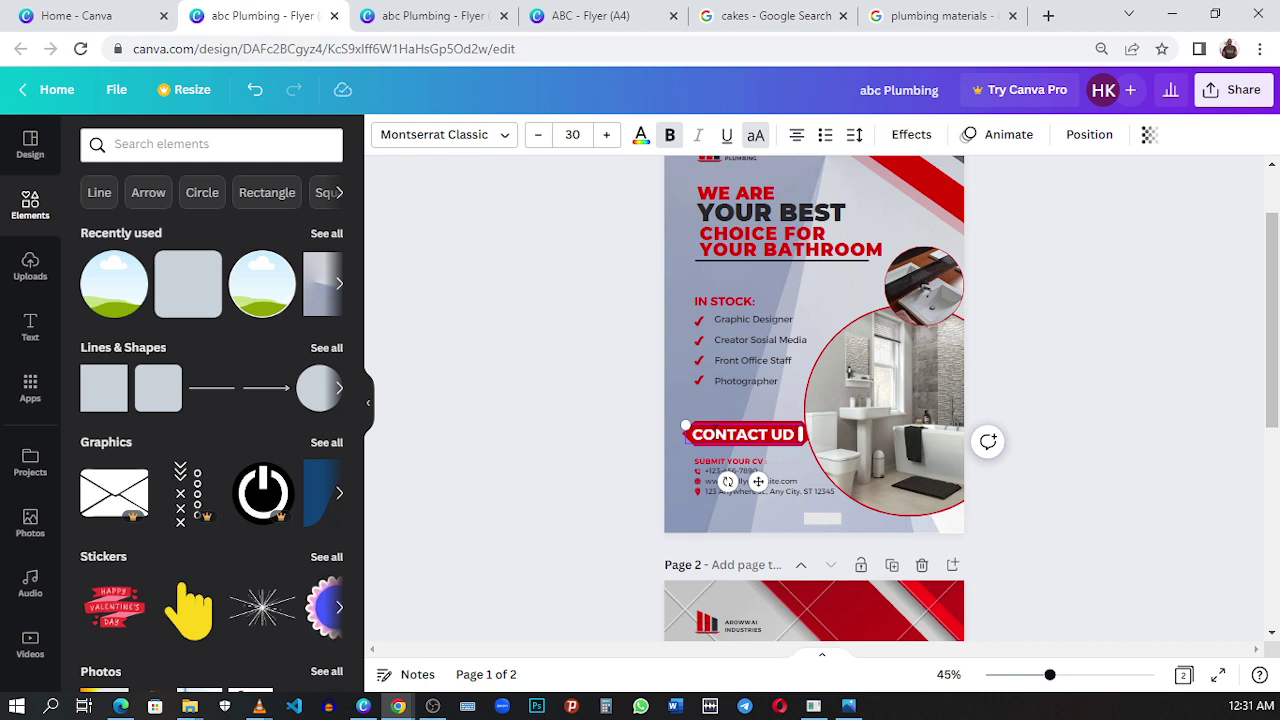
key("BackSpace")
type("S")
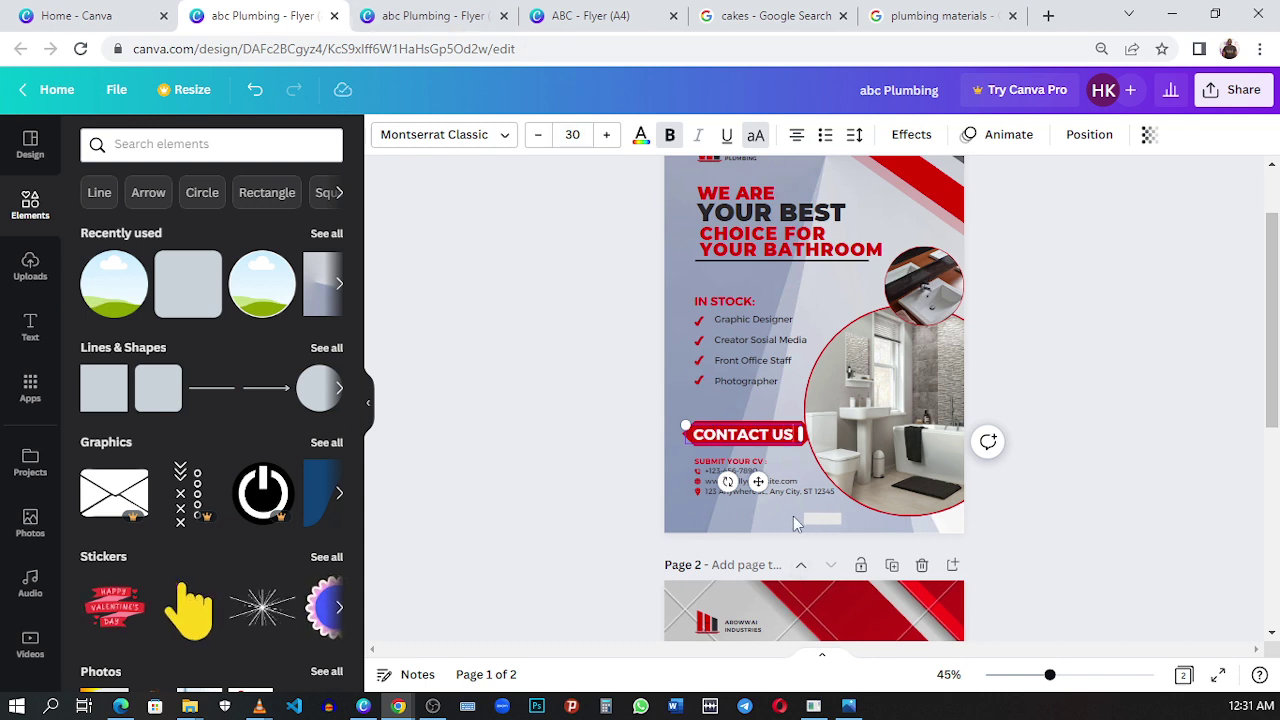
left_click(1091, 431)
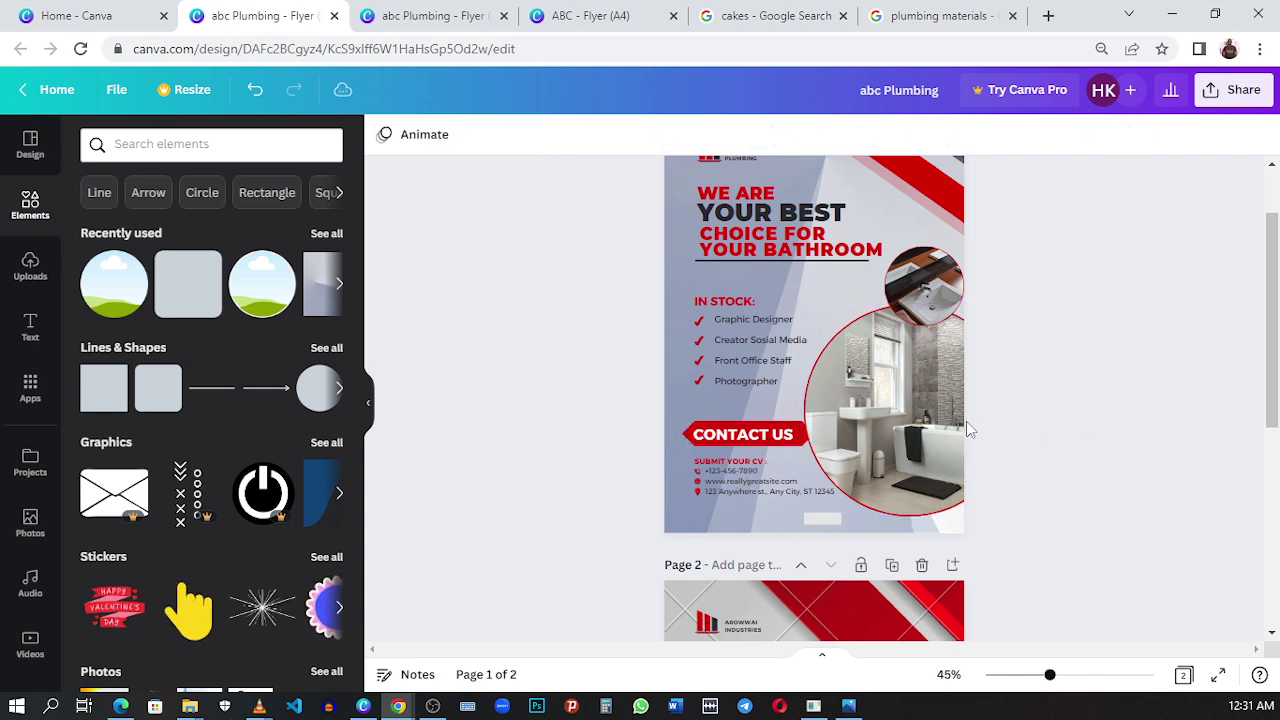
- Reduce the "CONTACT US" text to font size 23
left_click(736, 443)
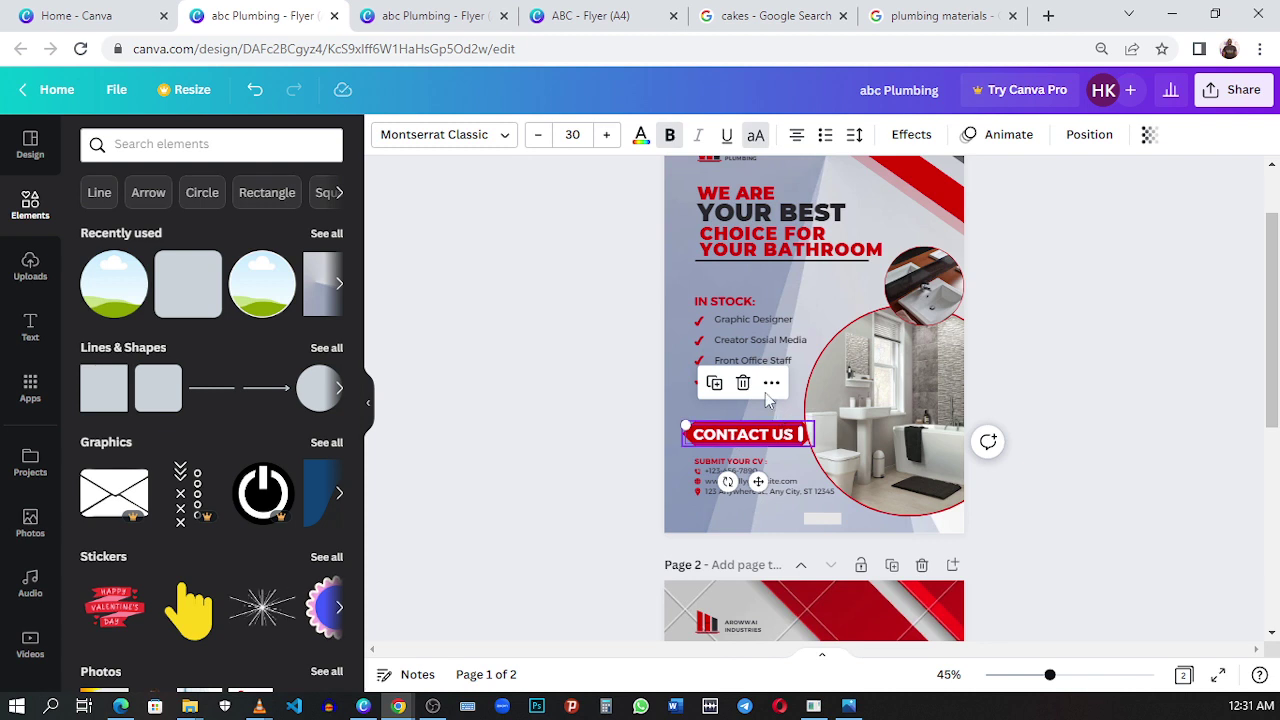
left_click(535, 136)
left_click(535, 136)
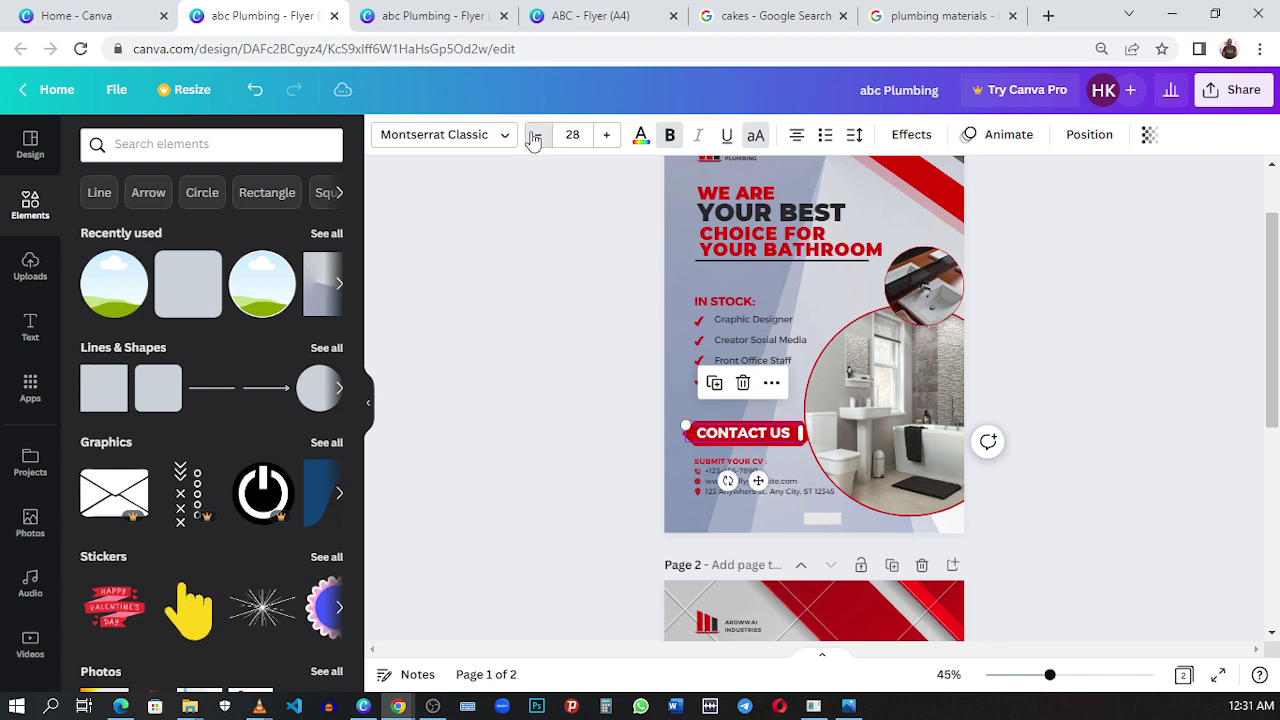
left_click(535, 136)
left_click(535, 136)
left_click(535, 136)
left_click(535, 136)
left_click(535, 136)
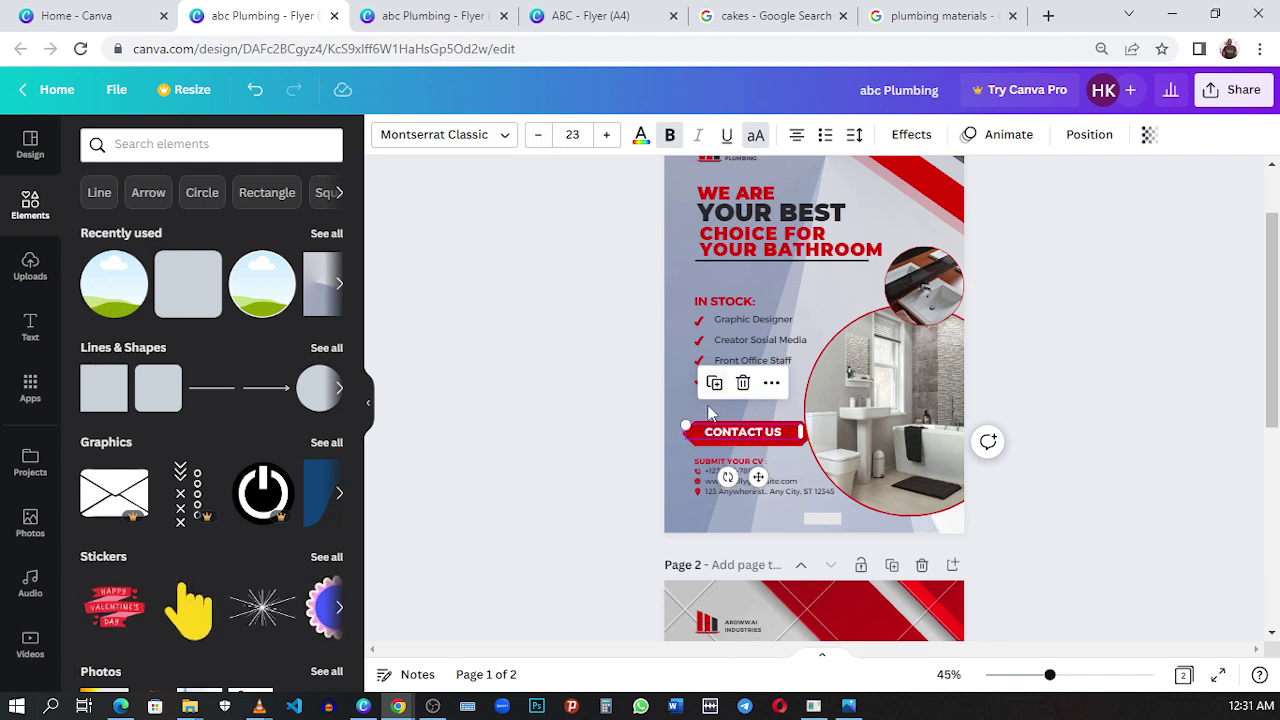
- Shrink the red banner shape to fit "CONTACT US" and center the text on it
left_click(802, 438)
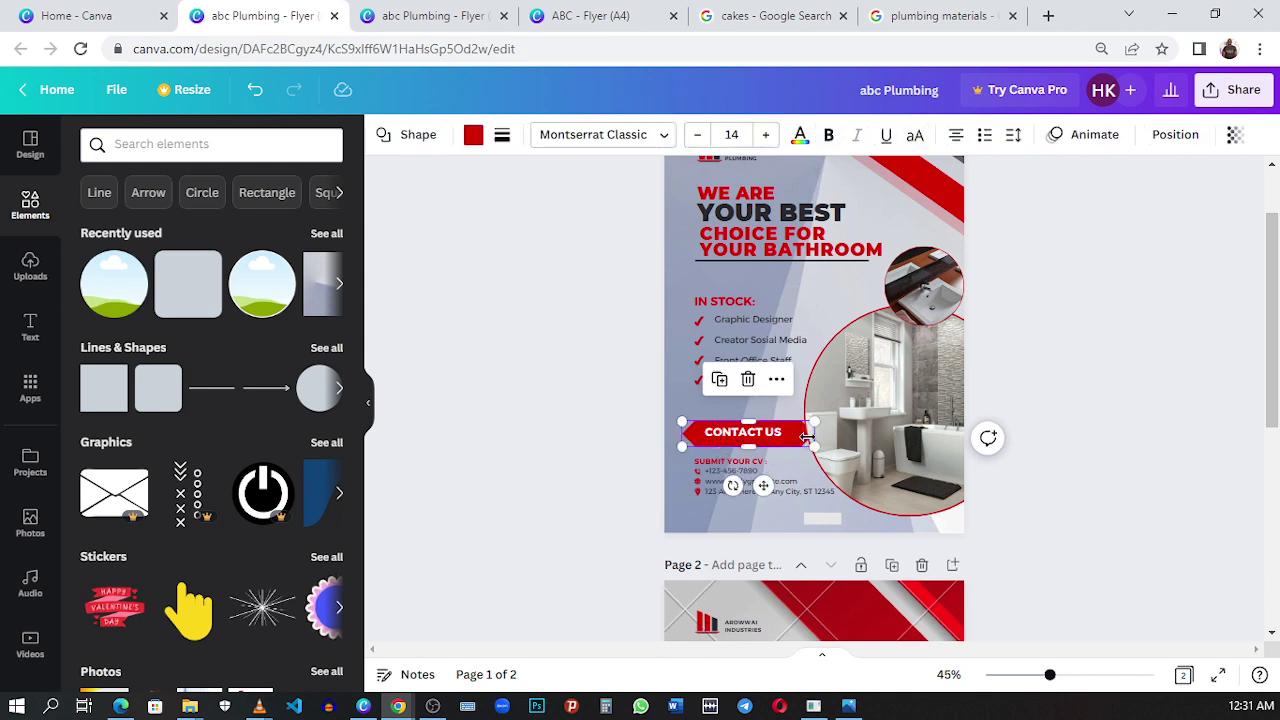
left_click_drag(812, 447, 756, 440)
left_click(755, 445)
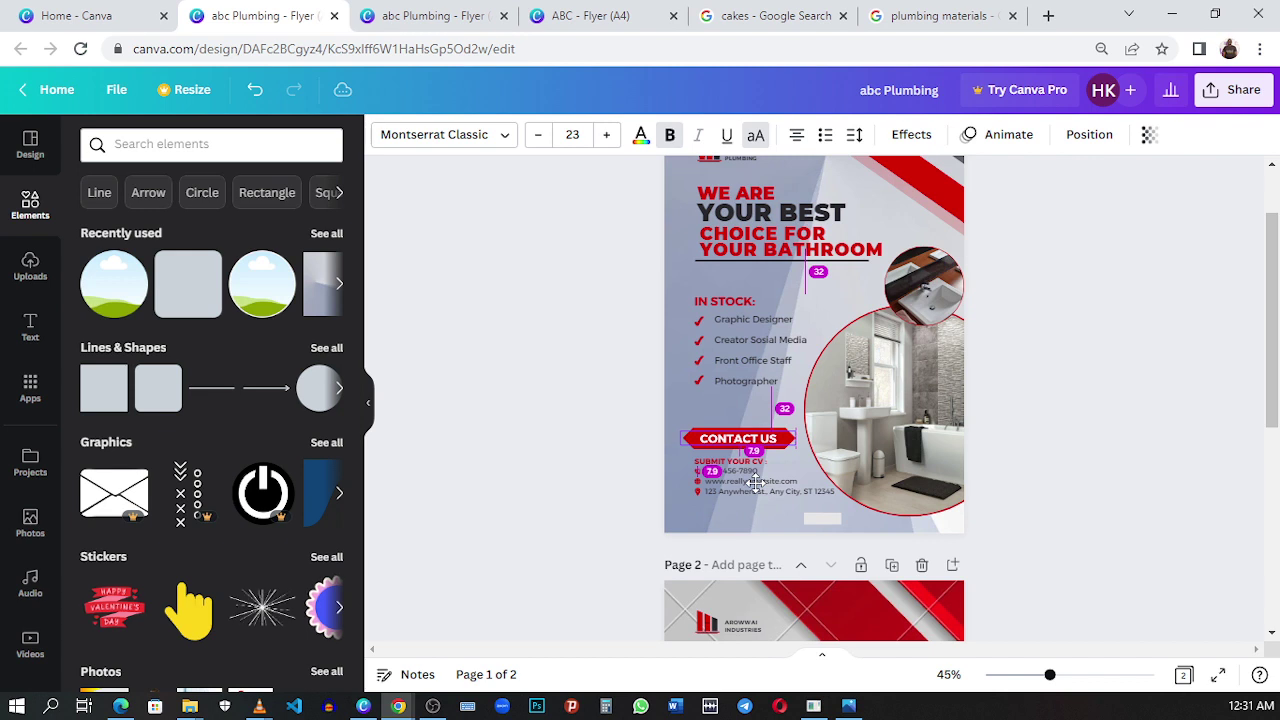
left_click_drag(755, 483, 755, 484)
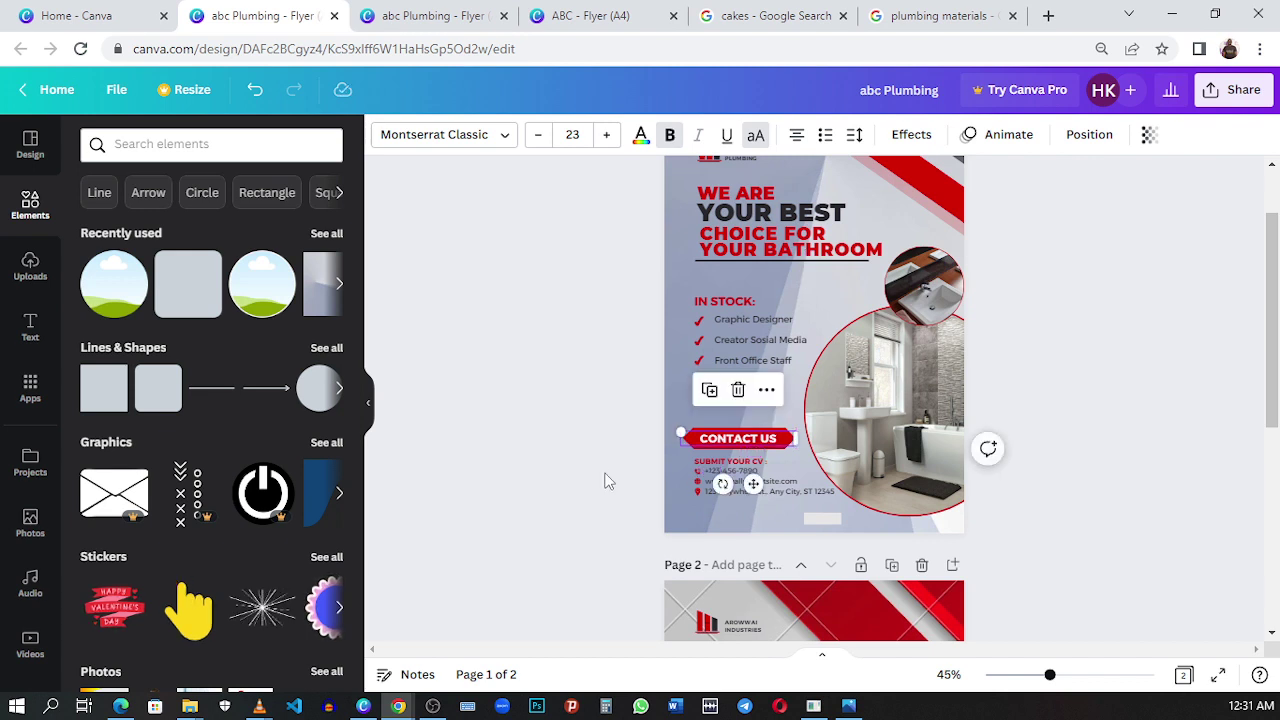
left_click(1049, 413)
- Compare the flyer with the reference design and delete the "SUBMIT YOUR CV :" heading above the contact details
scroll(1045, 435, "up", 1)
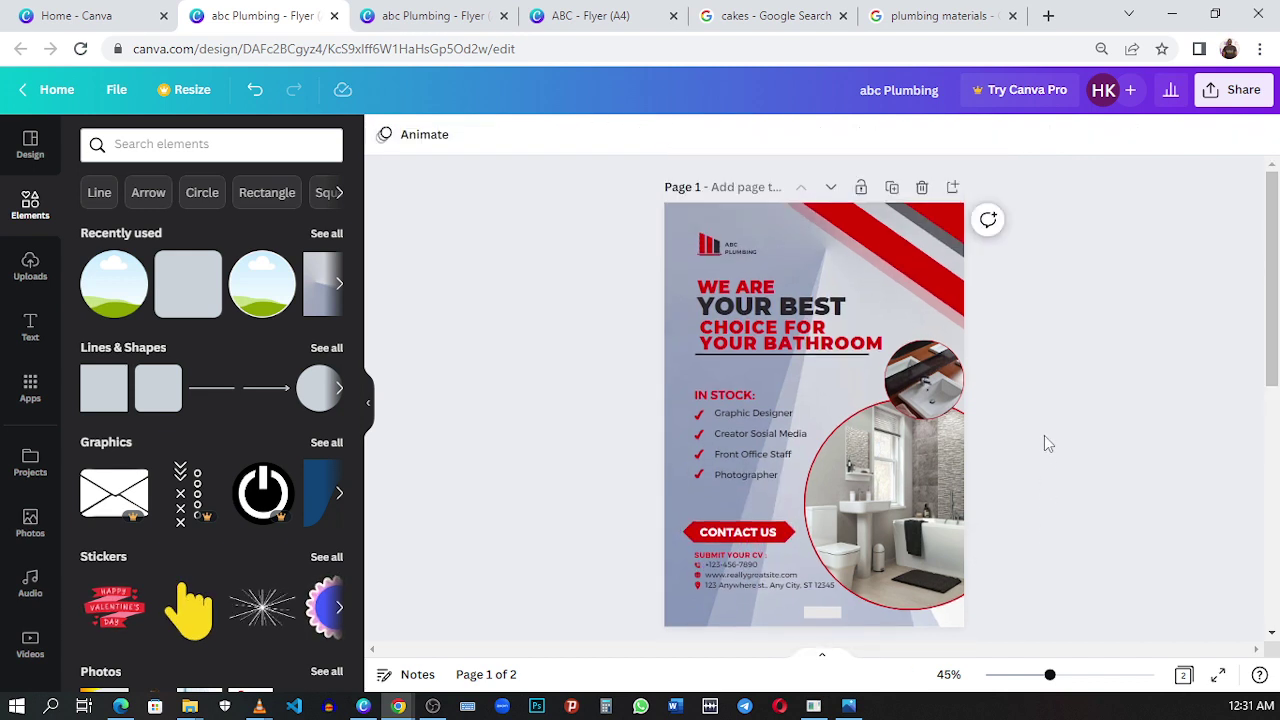
scroll(1035, 460, "down", 1)
scroll(1037, 463, "up", 1)
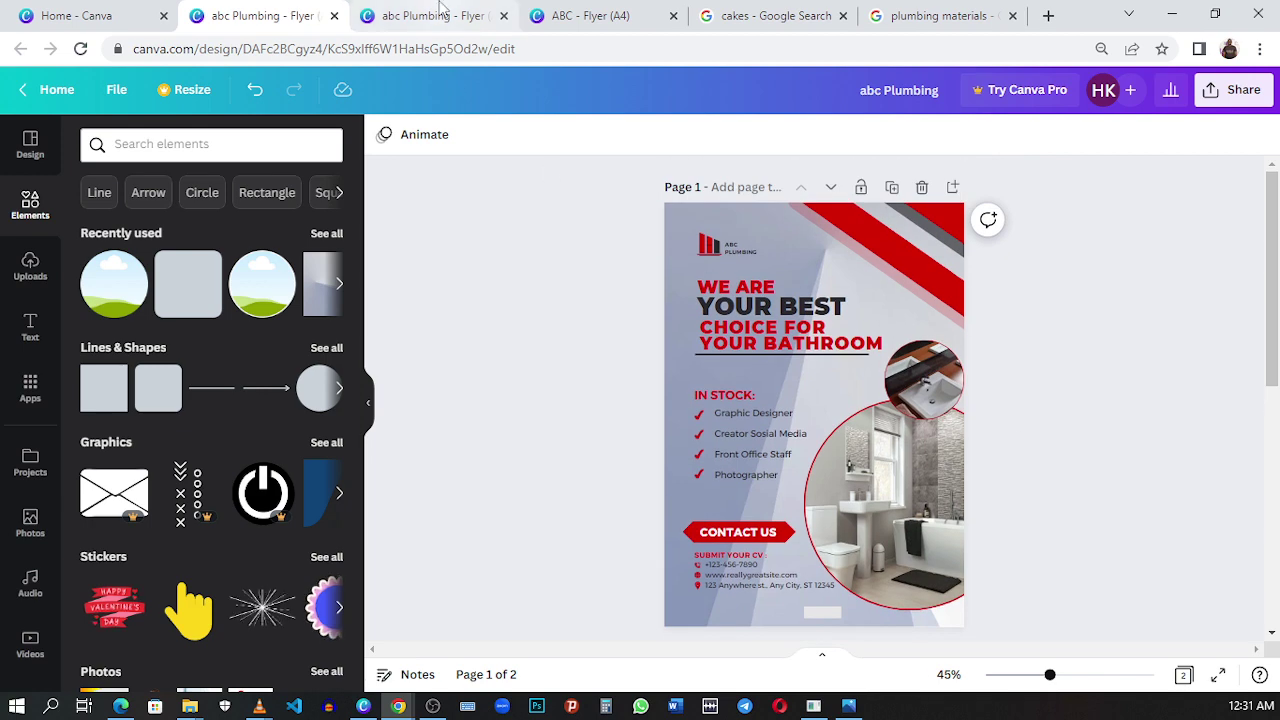
left_click(441, 12)
scroll(625, 275, "down", 2)
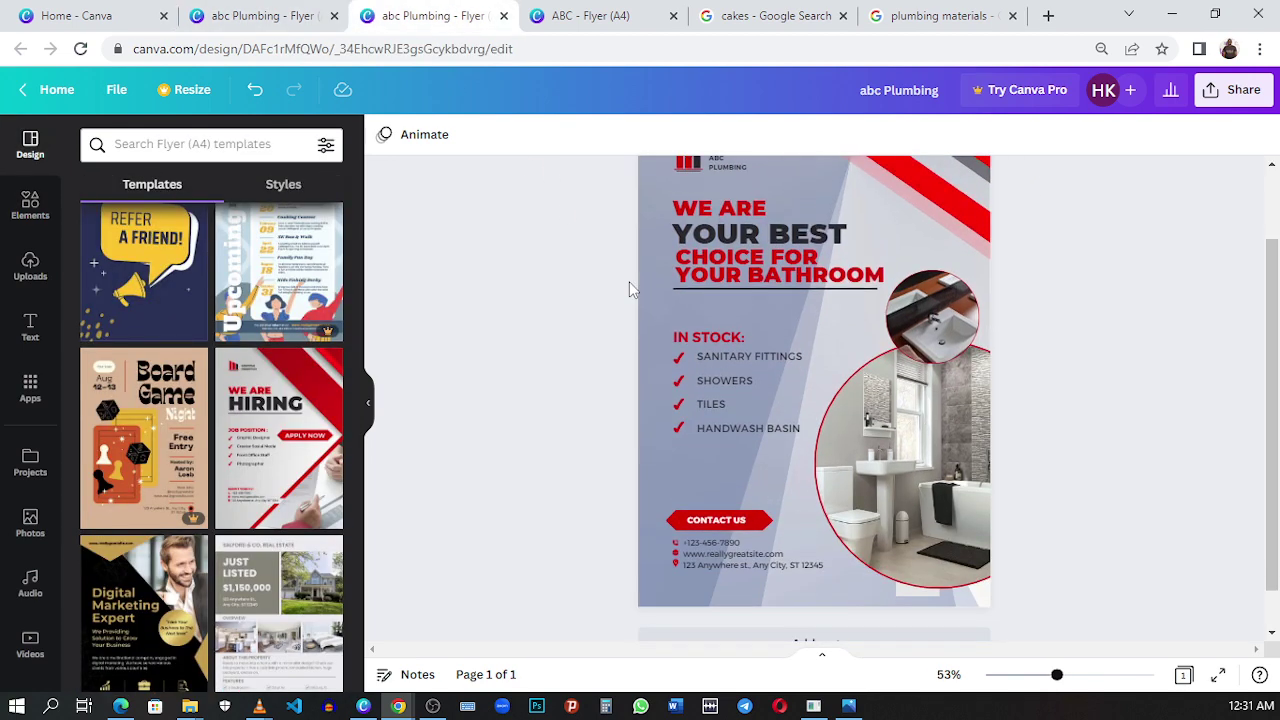
scroll(572, 260, "up", 1)
left_click(251, 15)
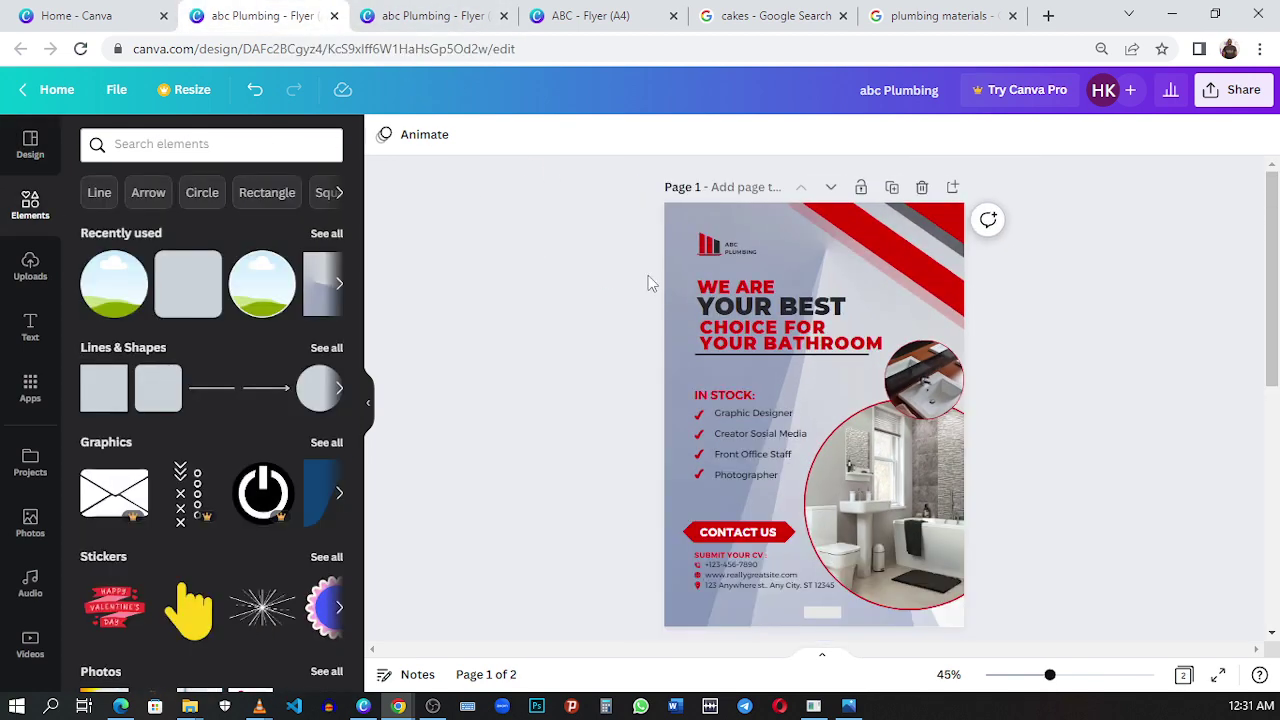
scroll(700, 400, "down", 2)
scroll(743, 482, "up", 5)
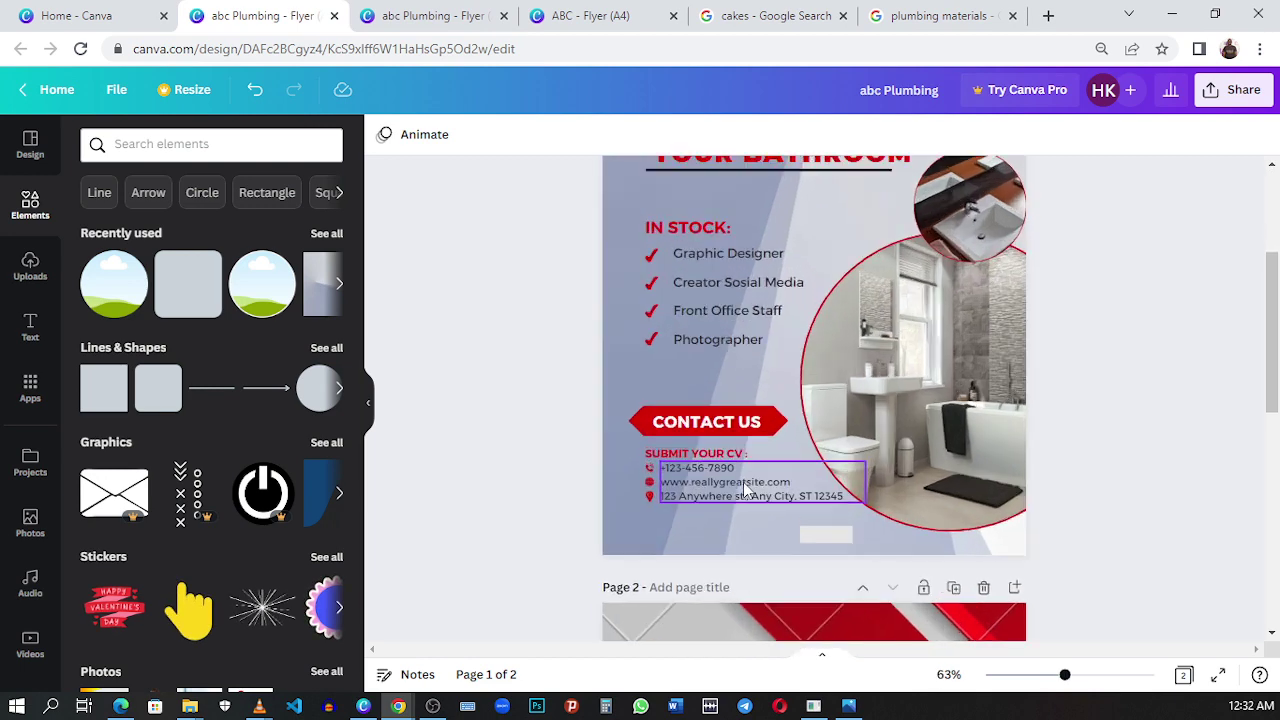
left_click(642, 437)
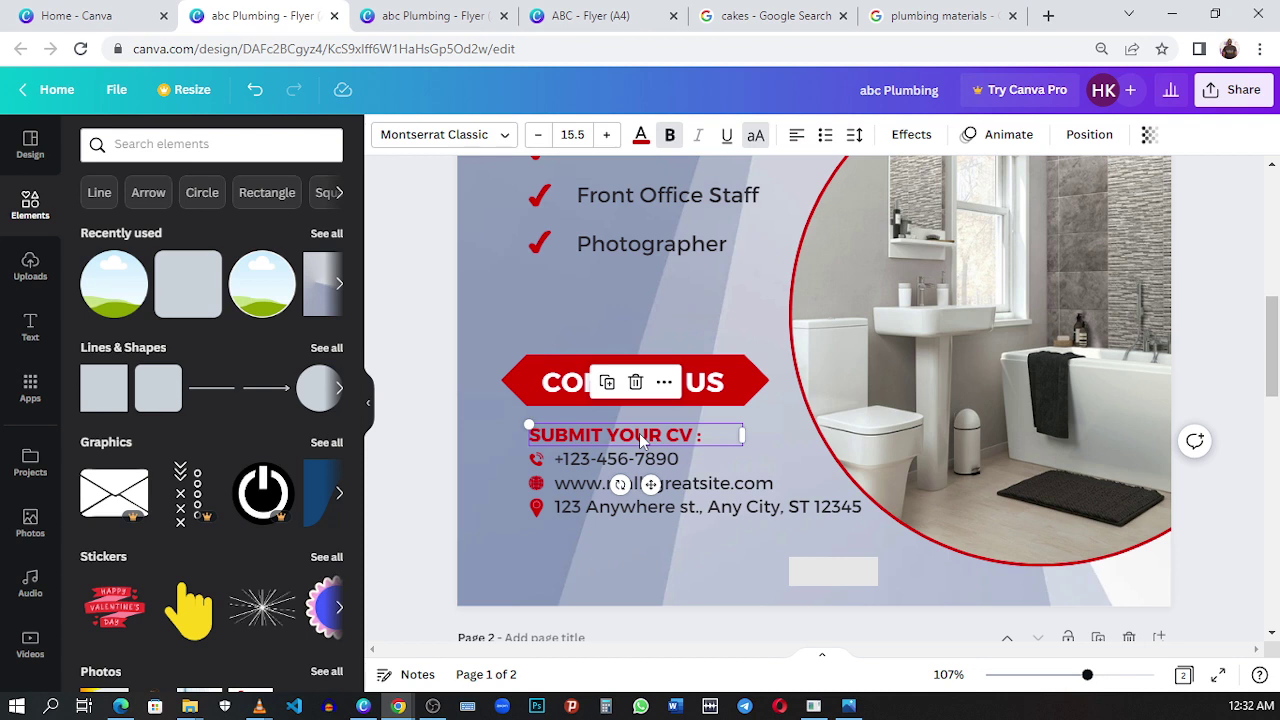
left_click(635, 382)
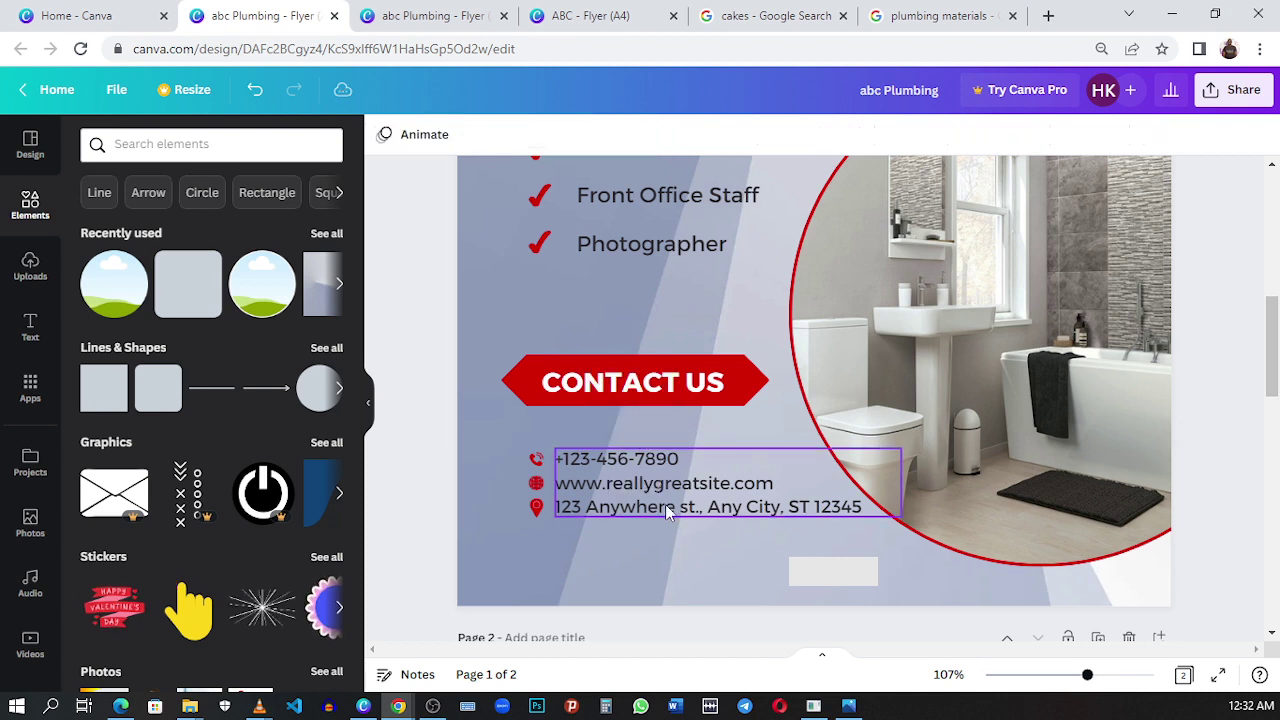
- Delete the website line from the contact details along with its globe icon
left_click(755, 516)
left_click(540, 520)
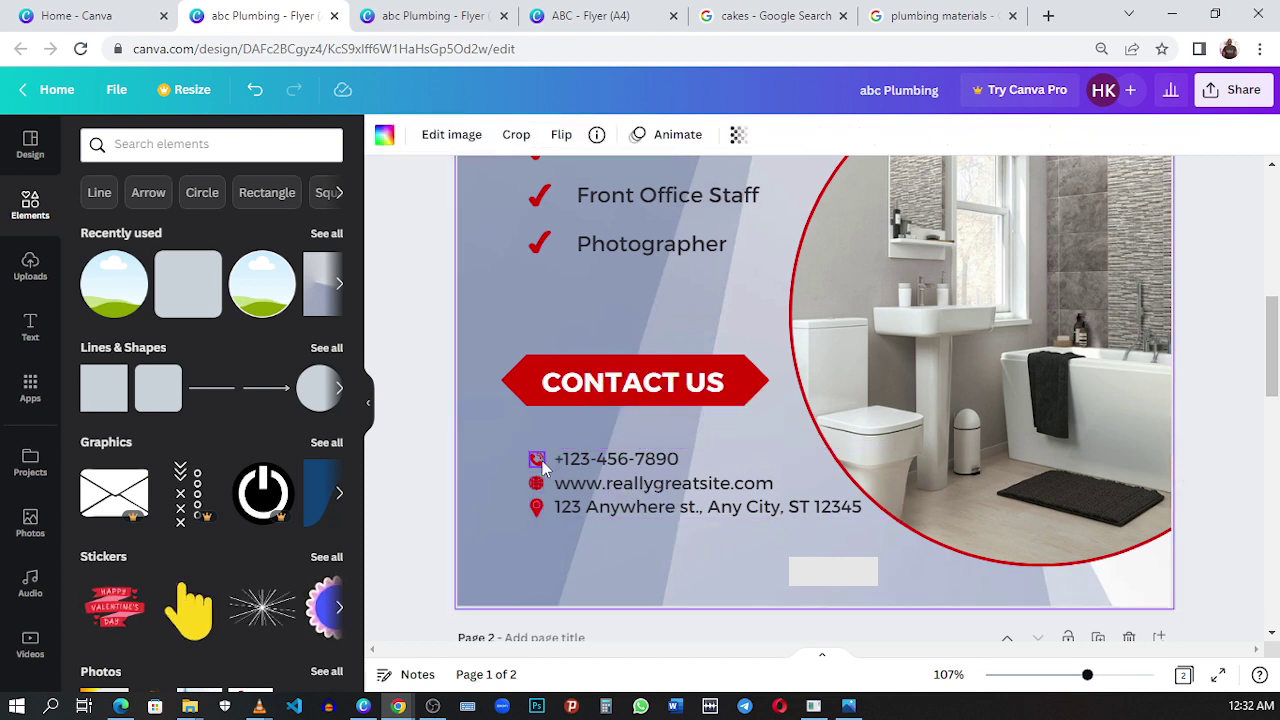
left_click(624, 458)
double_click(624, 458)
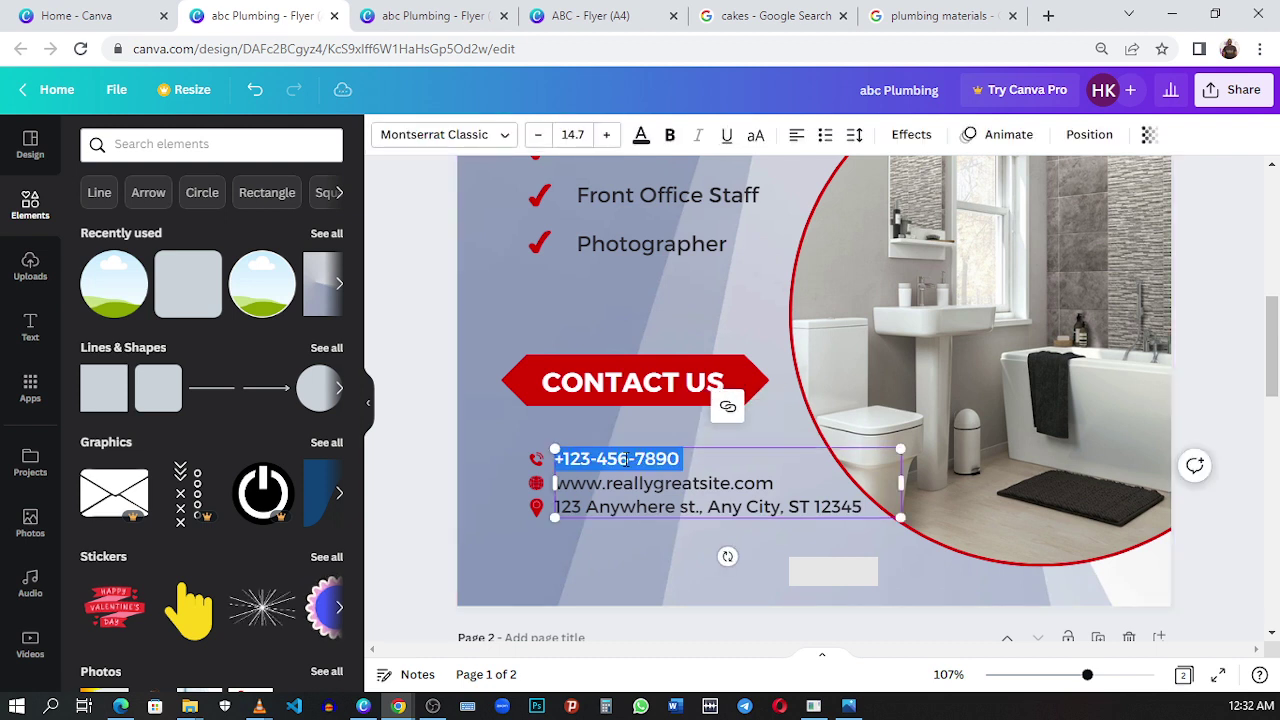
triple_click(595, 482)
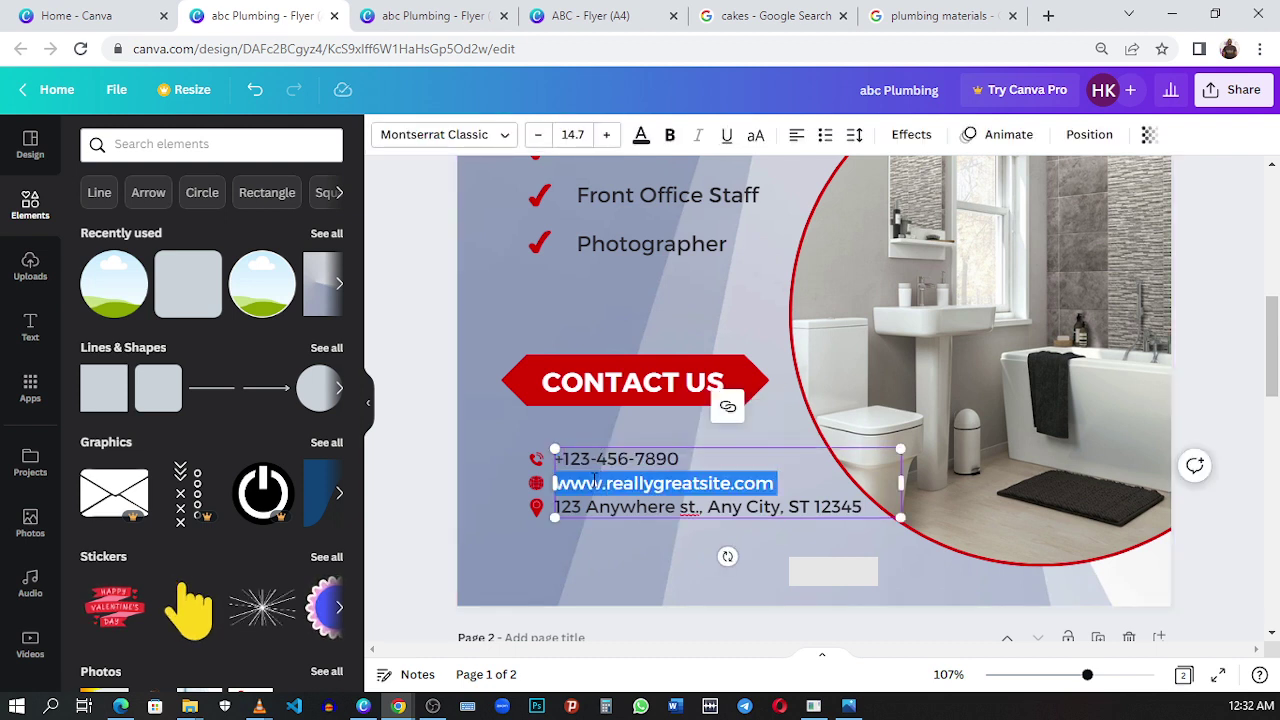
key("BackSpace")
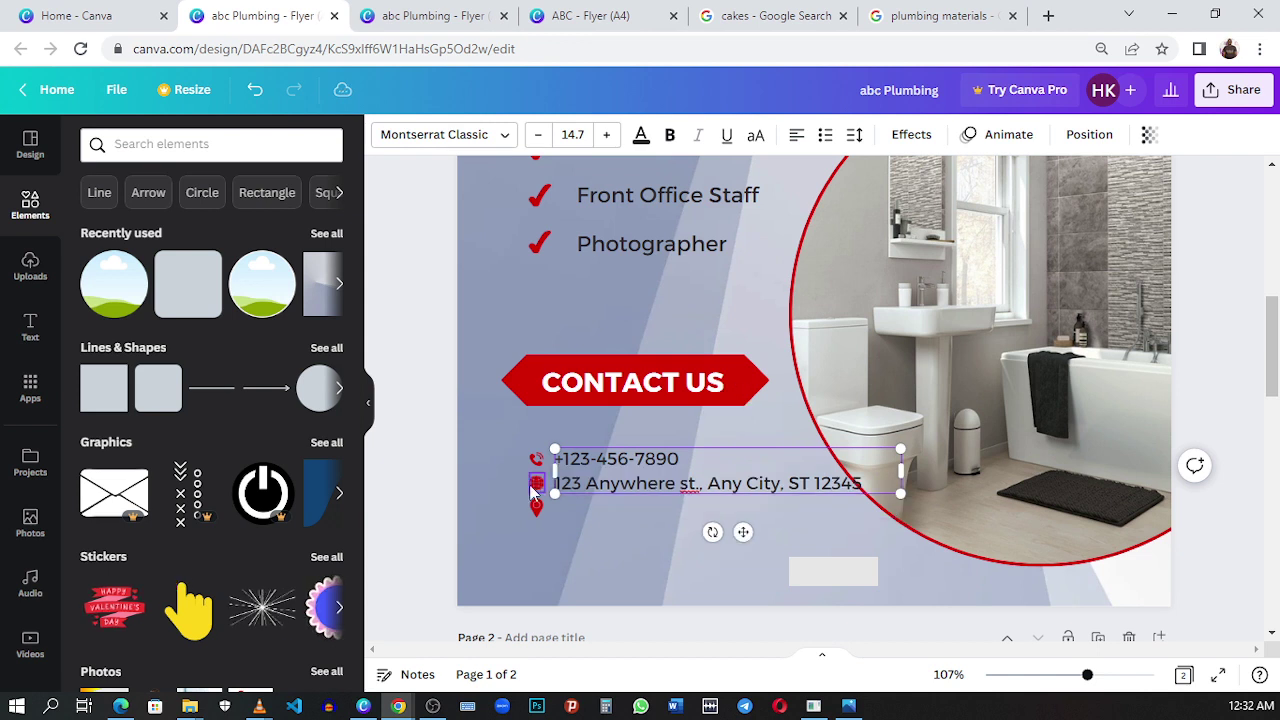
left_click(535, 486)
left_click(506, 550)
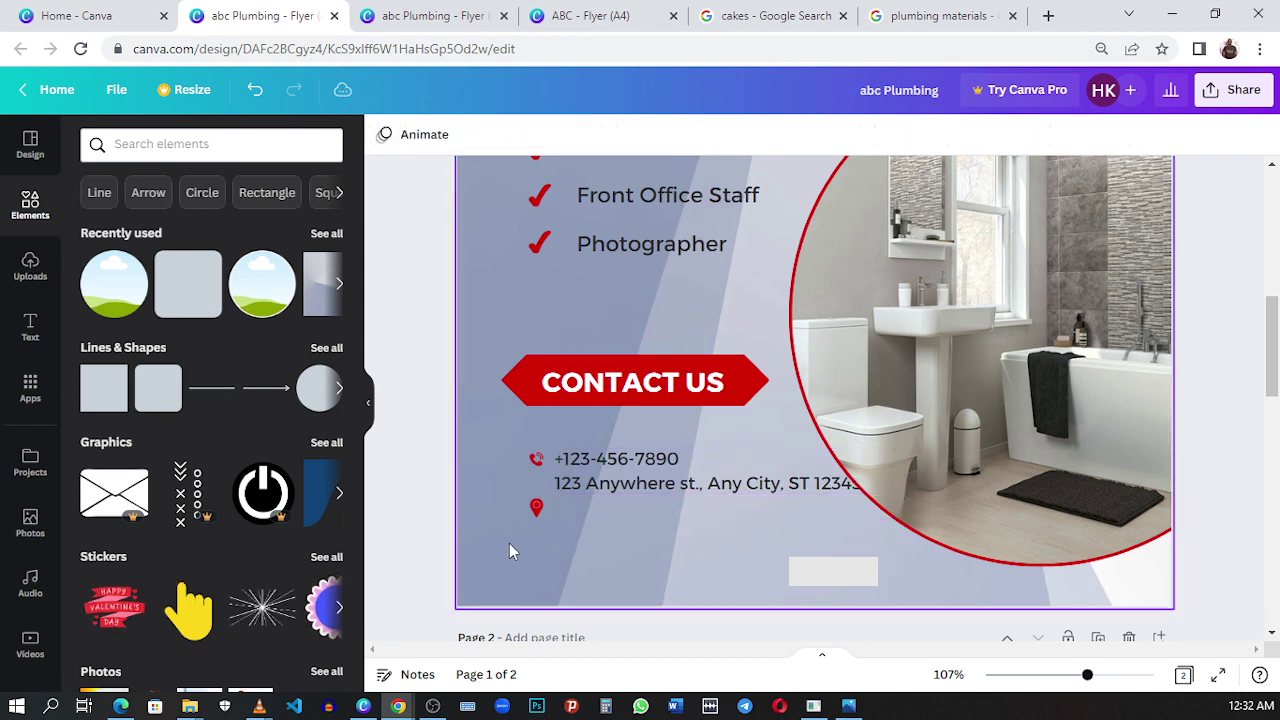
- Insert a blank line after the phone number so the address lines up with the location pin icon
left_click(607, 492)
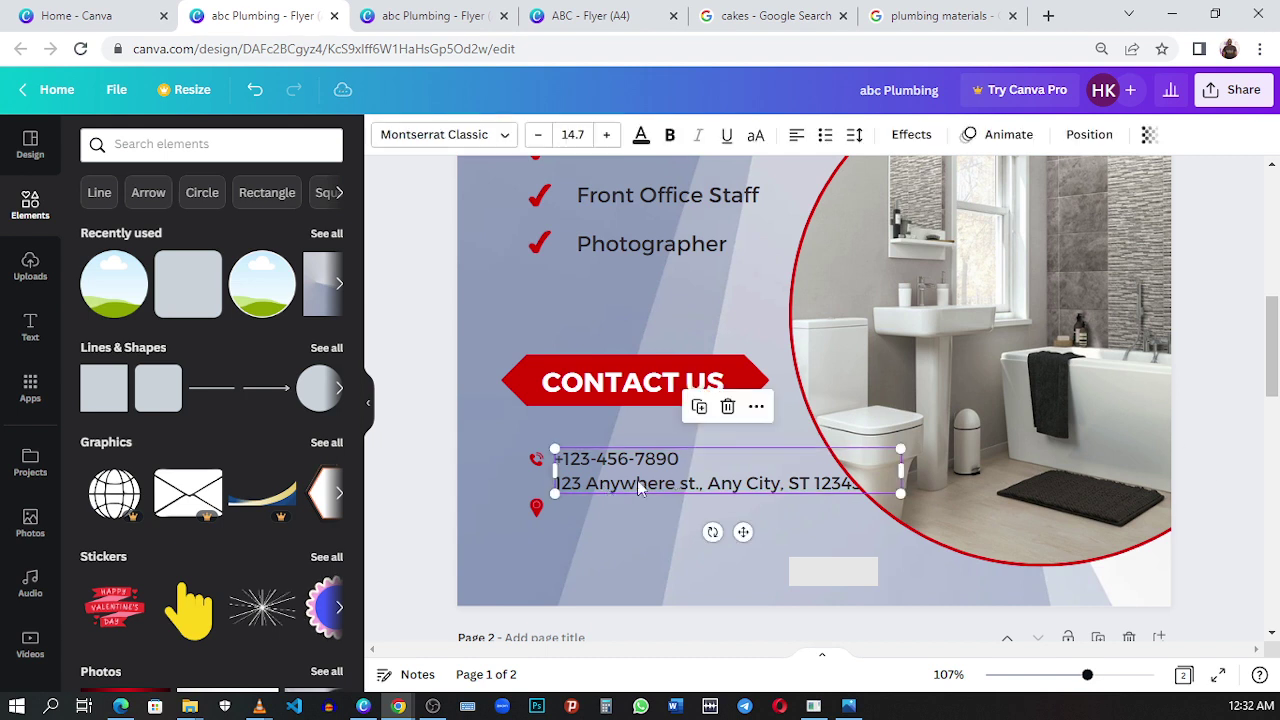
left_click(710, 457)
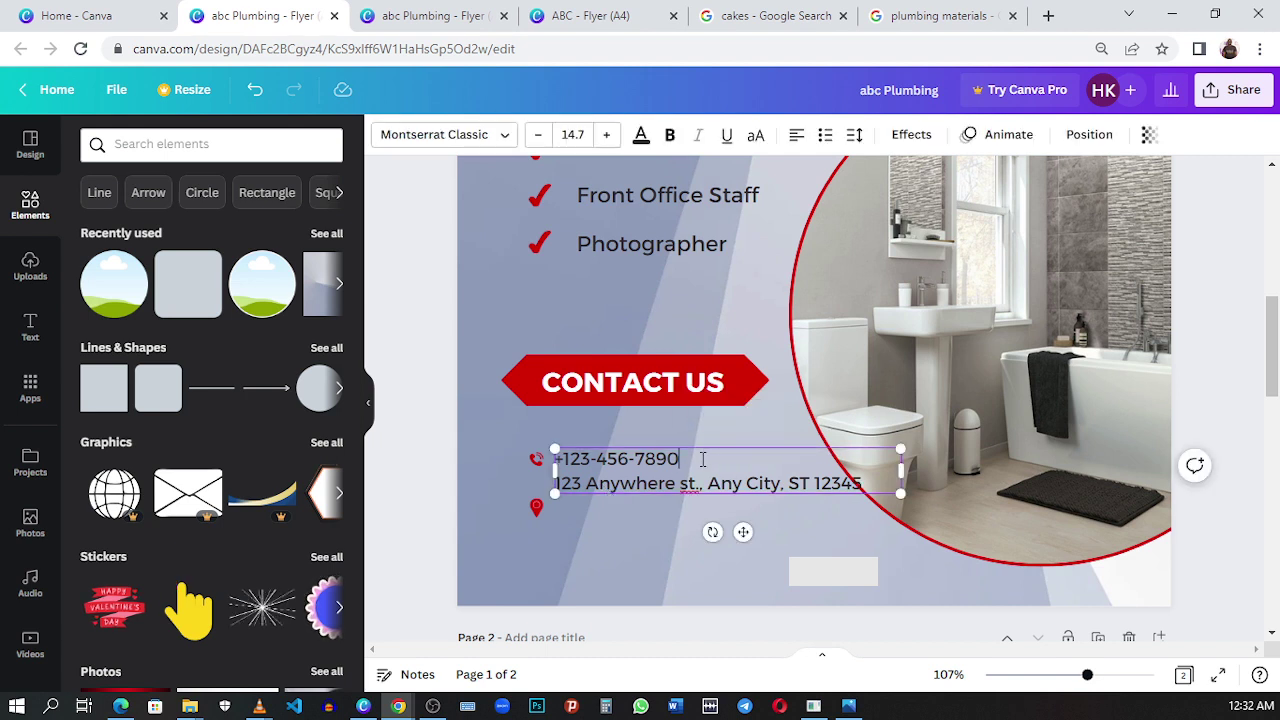
key("Return")
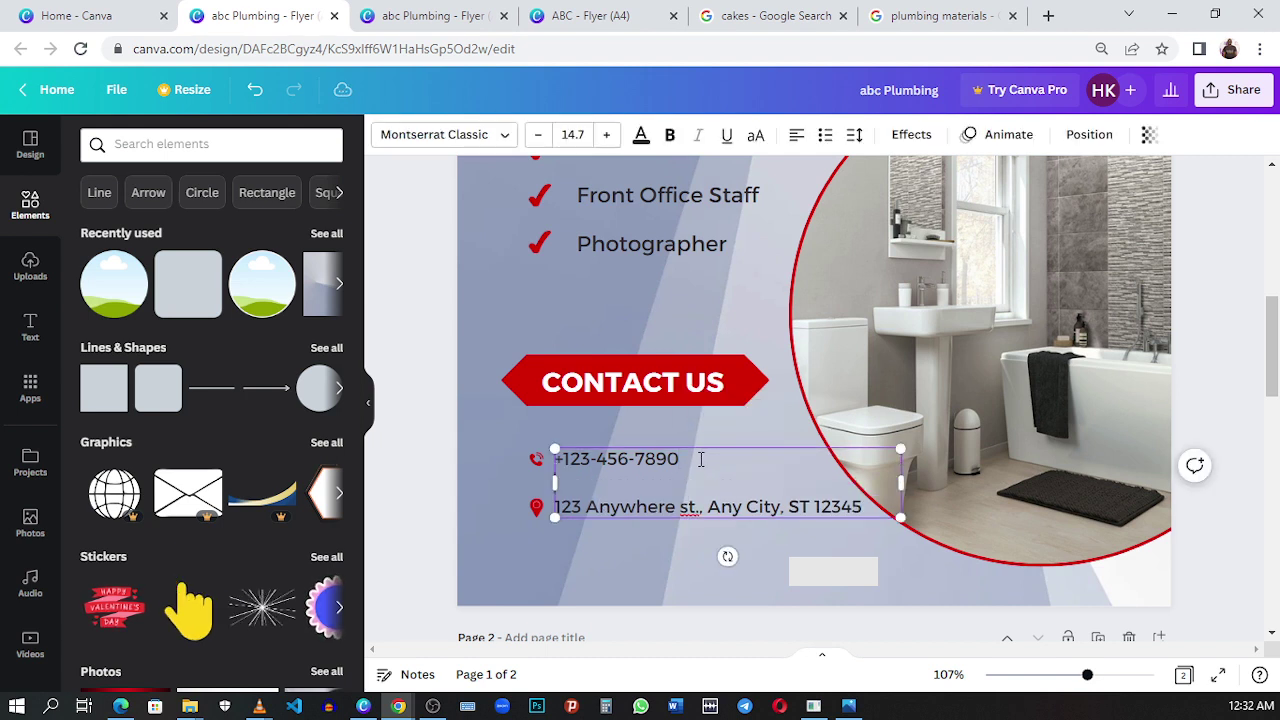
- Review the flyer's contact details, stock list and headings and compare them with the reference design
left_click(658, 553)
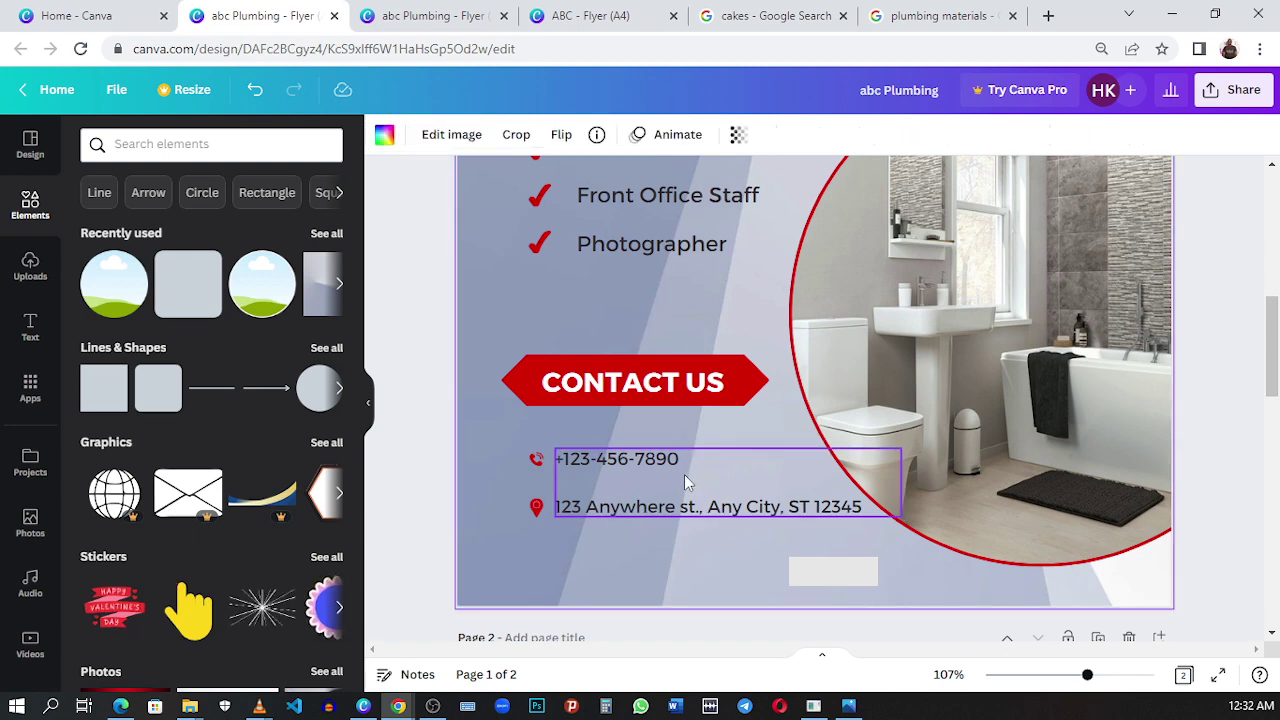
scroll(692, 547, "up", 5)
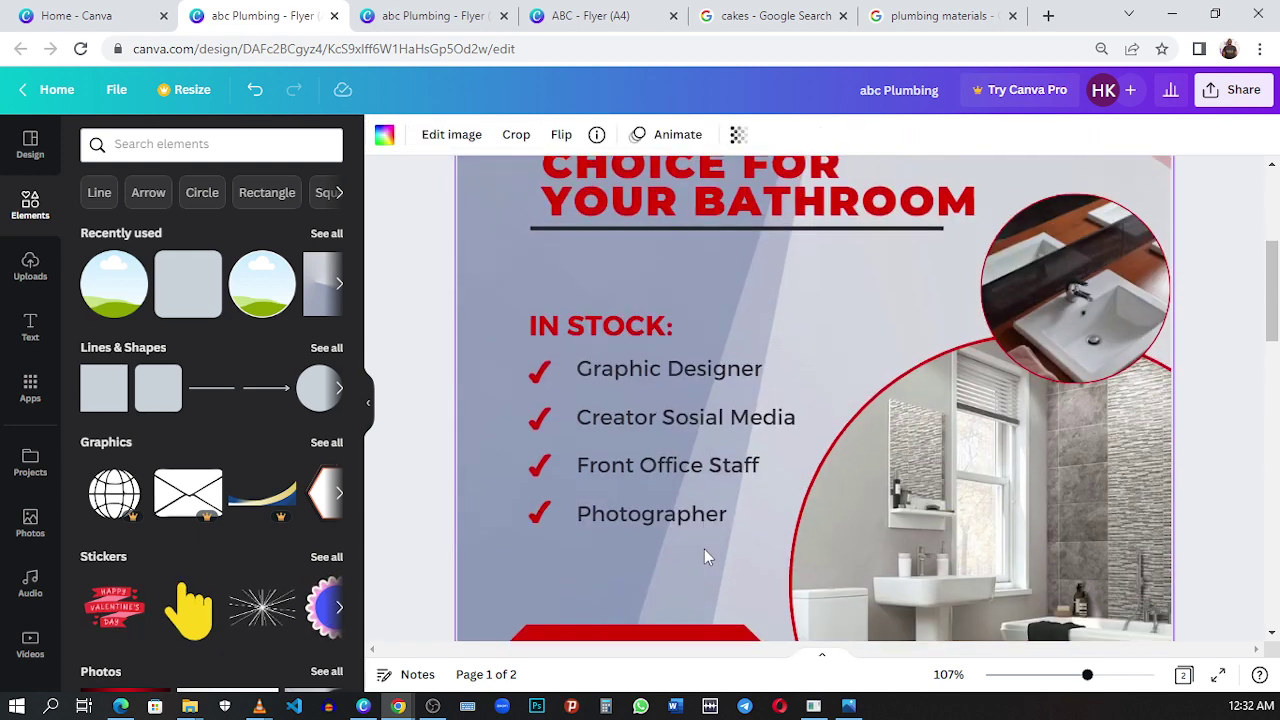
scroll(745, 520, "down", 4)
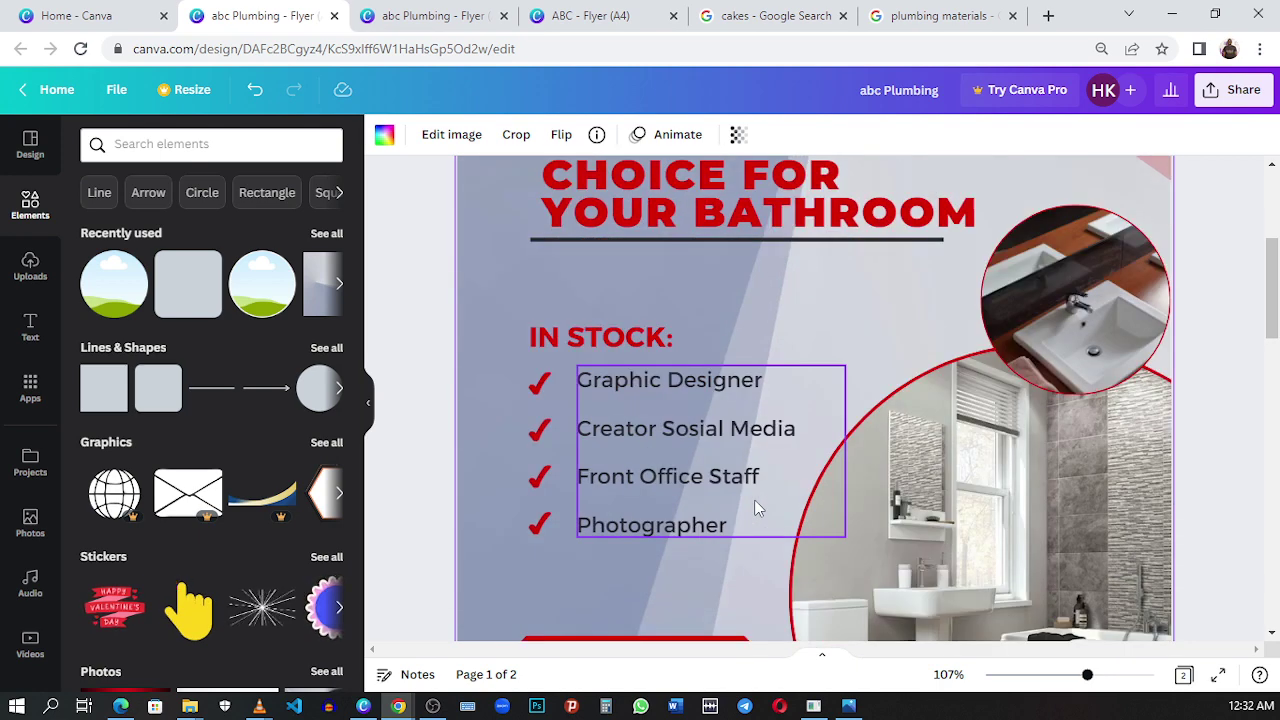
scroll(757, 508, "up", 1)
scroll(757, 508, "up", 6)
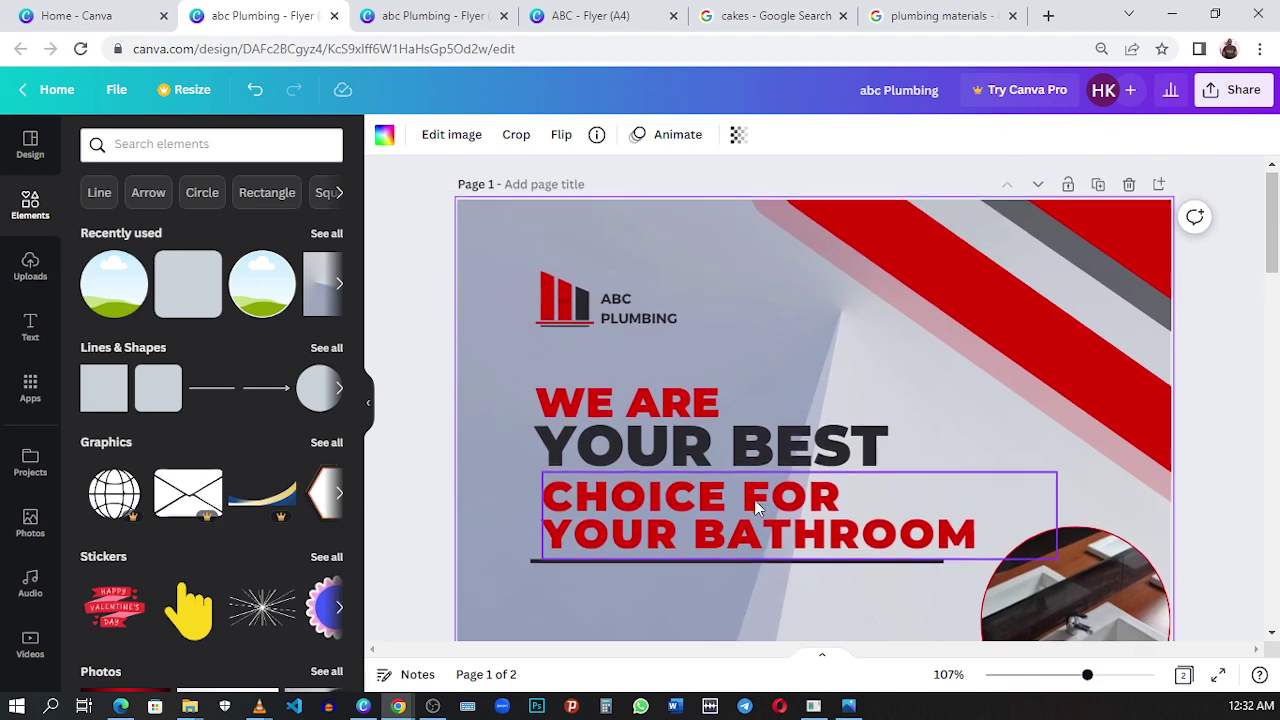
left_click(757, 508)
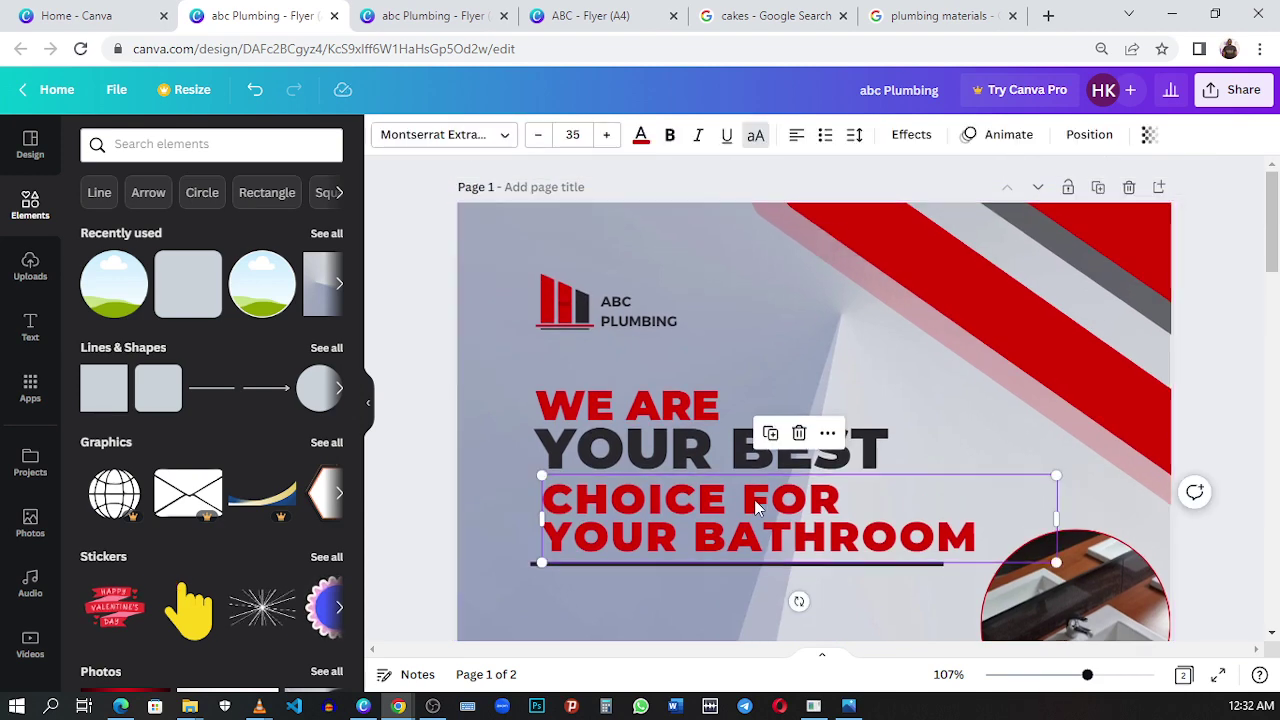
scroll(757, 508, "down", 5)
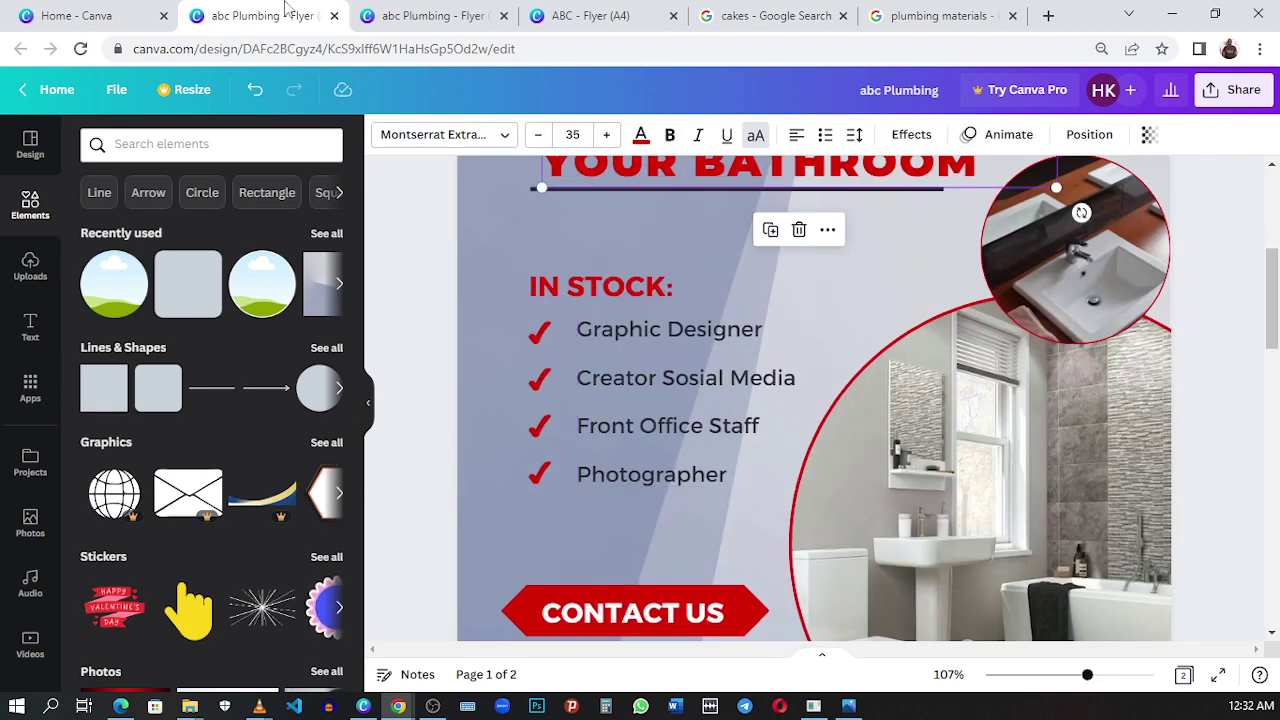
left_click(425, 15)
scroll(670, 380, "down", 3)
scroll(678, 393, "up", 3)
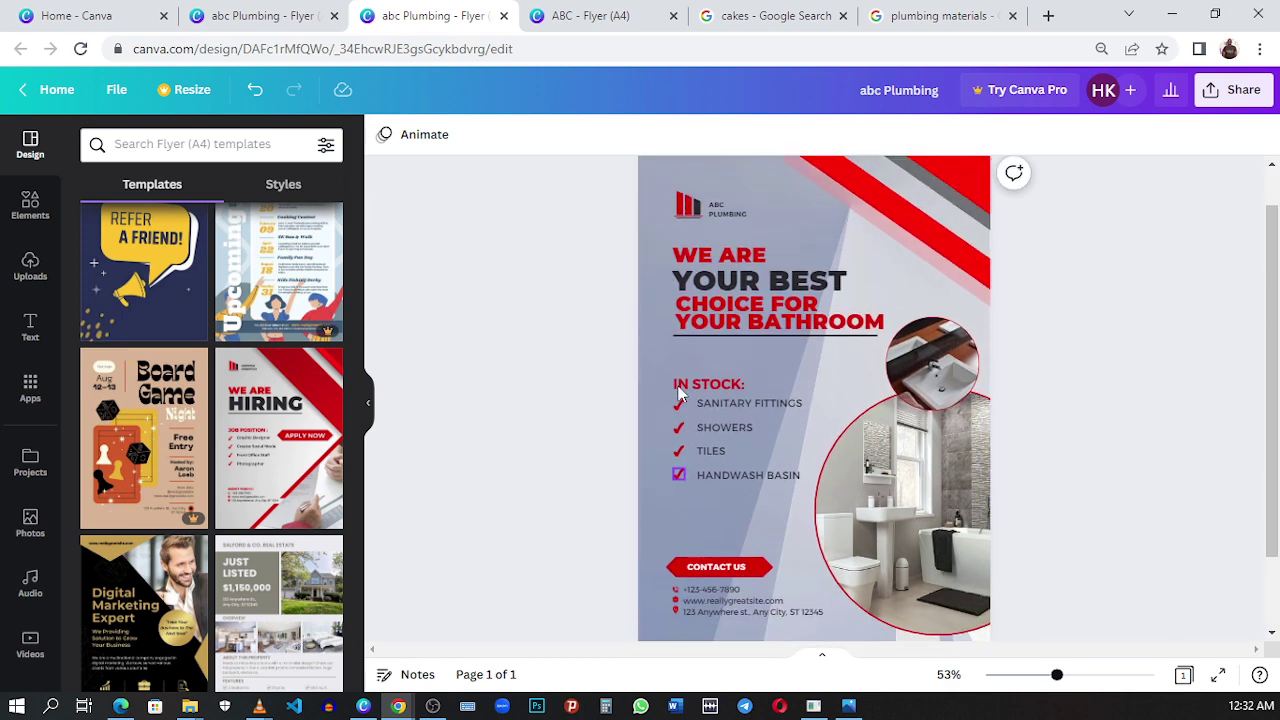
left_click(262, 15)
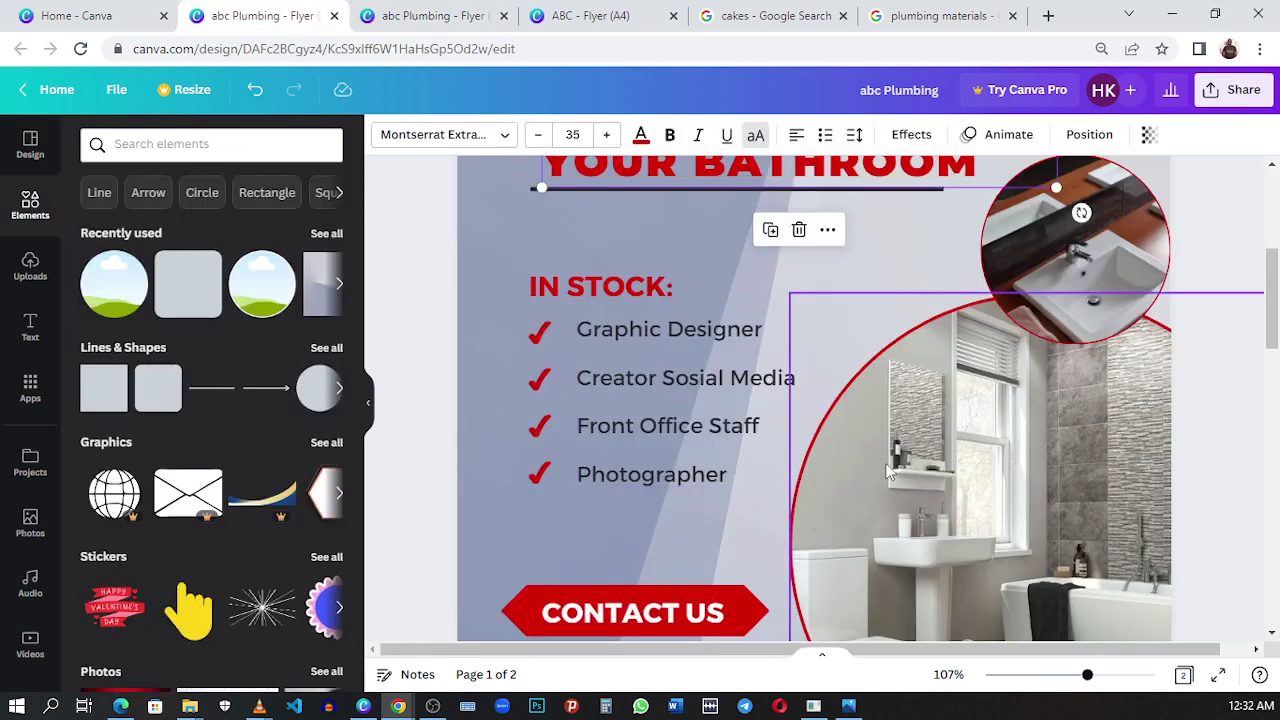
scroll(886, 472, "up", 3)
scroll(886, 472, "down", 2)
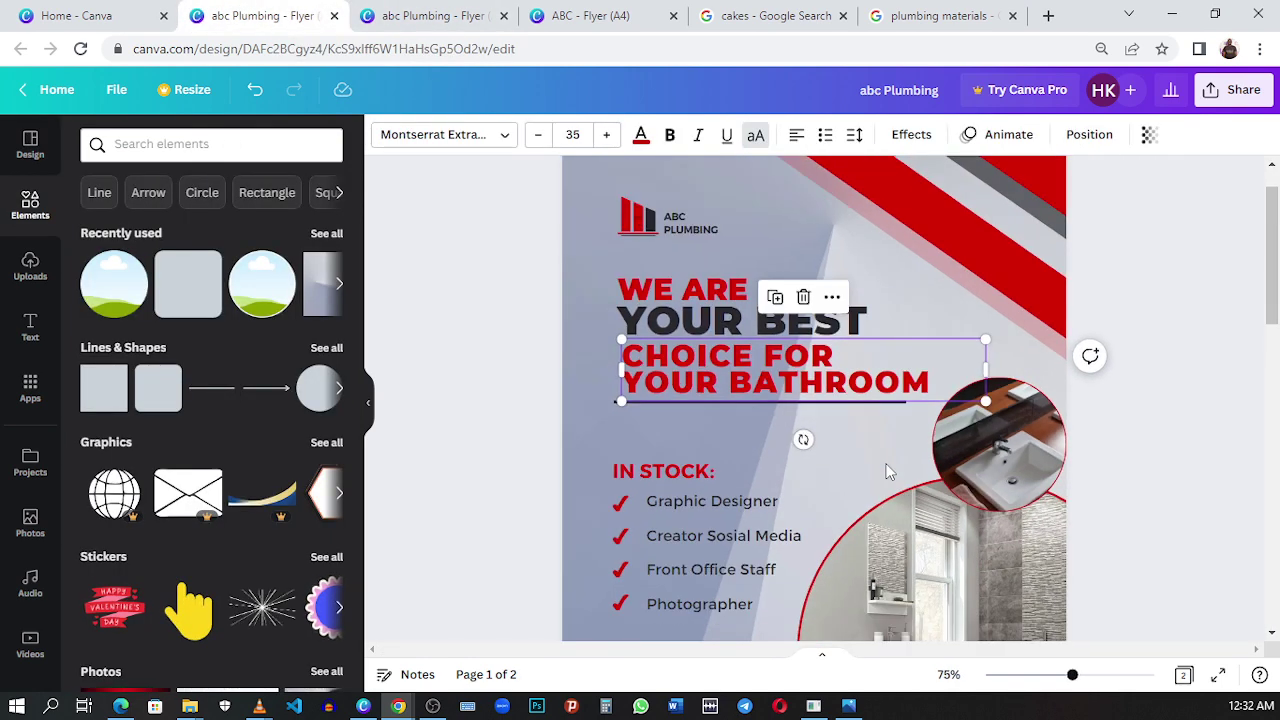
scroll(886, 472, "down", 1)
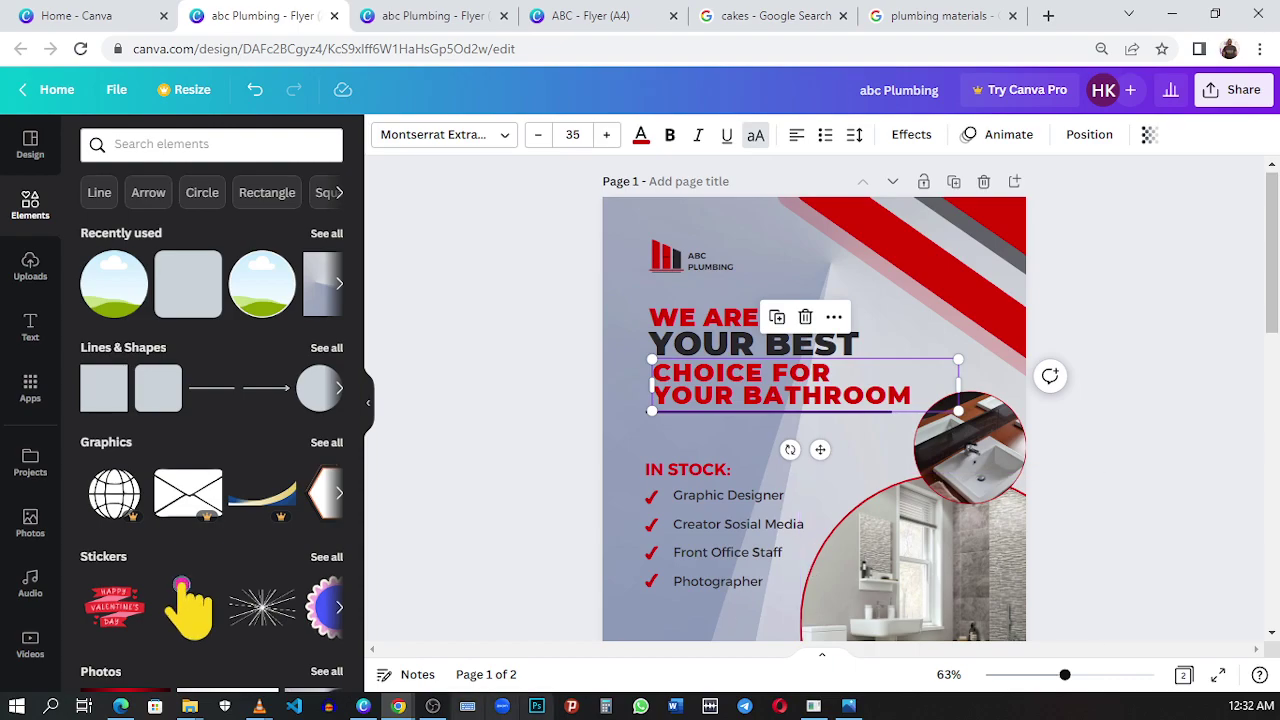
- Switch to 4th March.pdf in Edge, read the list of design elements on page 2, and return to the flyer
left_click(124, 708)
scroll(660, 418, "up", 10)
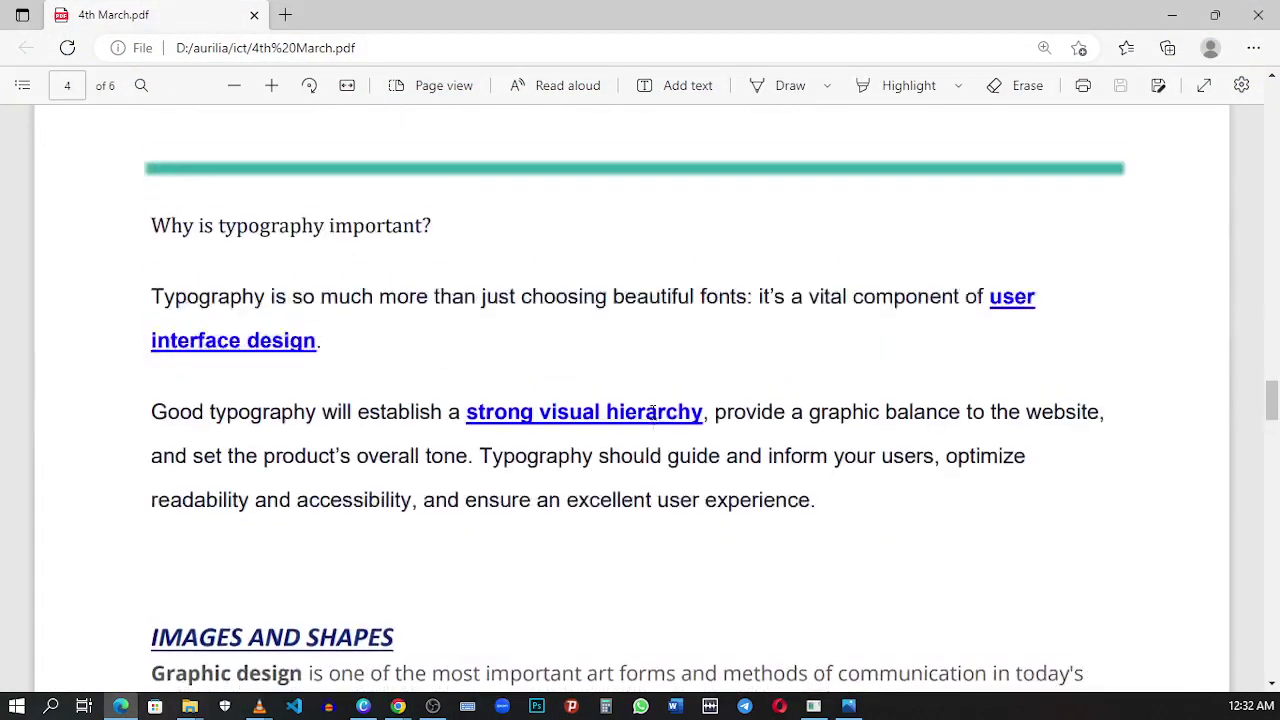
scroll(652, 413, "up", 15)
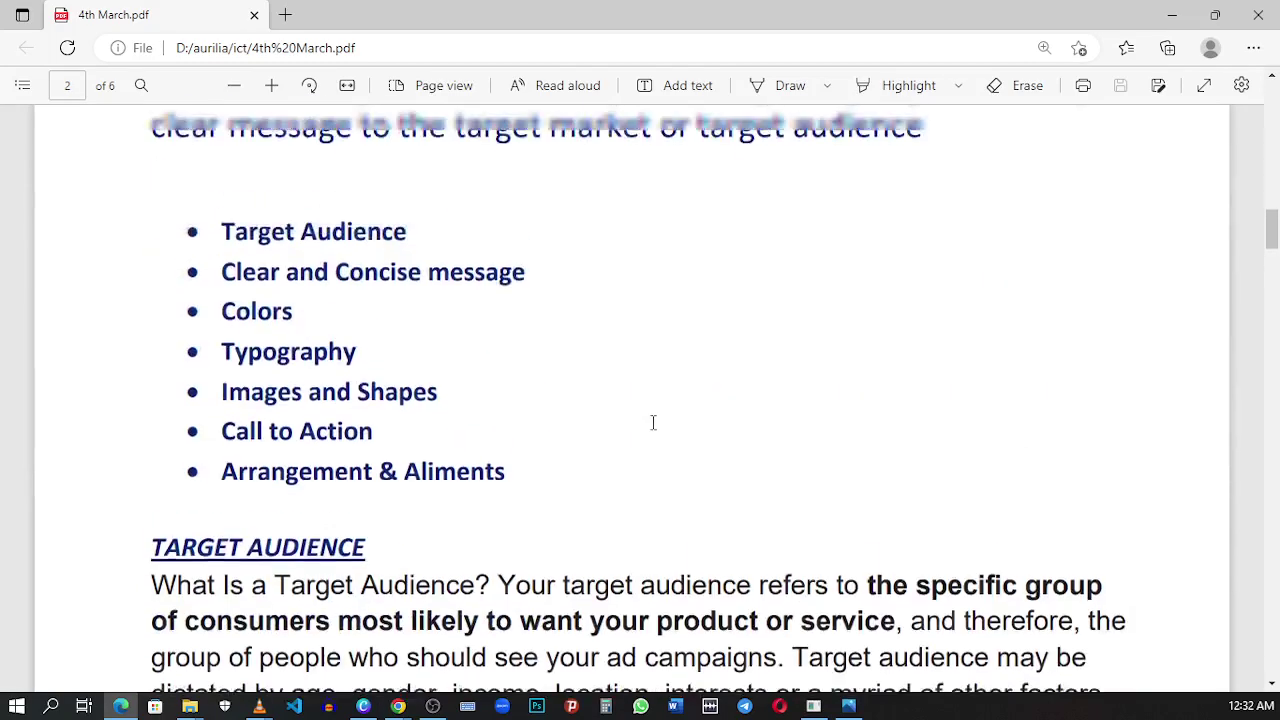
scroll(652, 422, "up", 5)
scroll(651, 423, "down", 4)
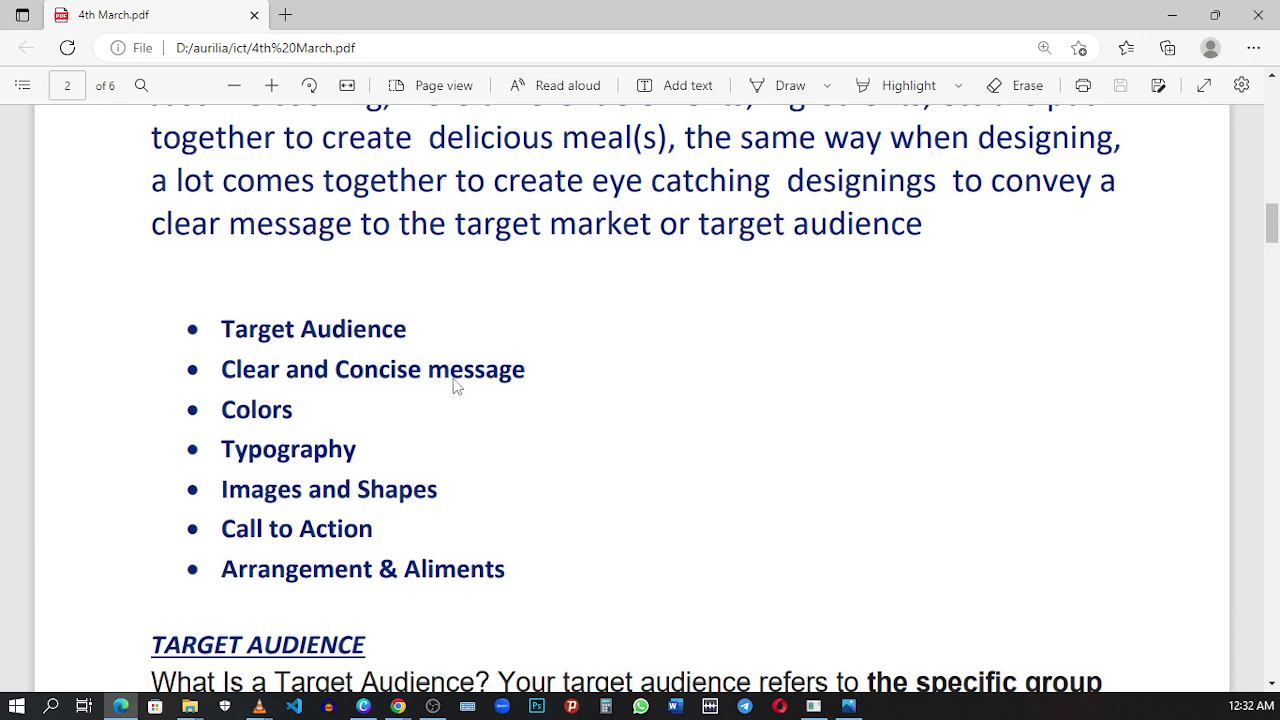
left_click(1172, 14)
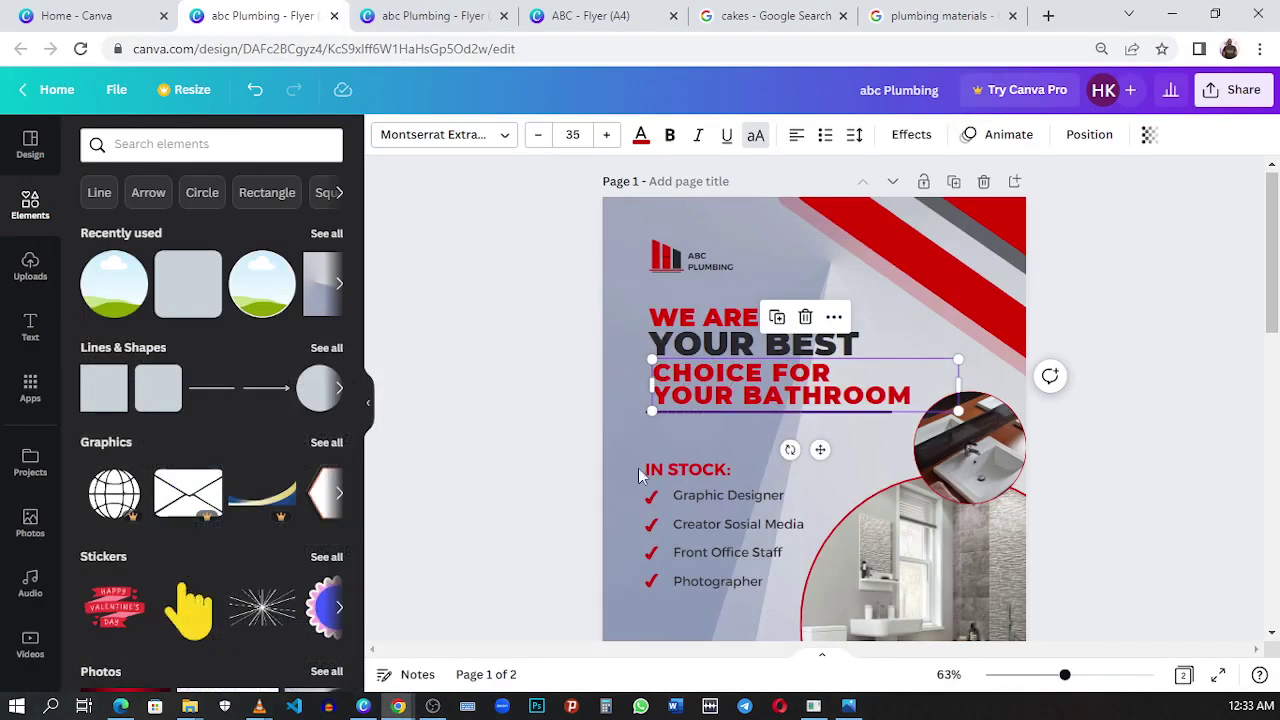
- Examine the flyer's corner stripes, heading lines, stock list and contact section for colors, typography, call to action and alignment
left_click(900, 285)
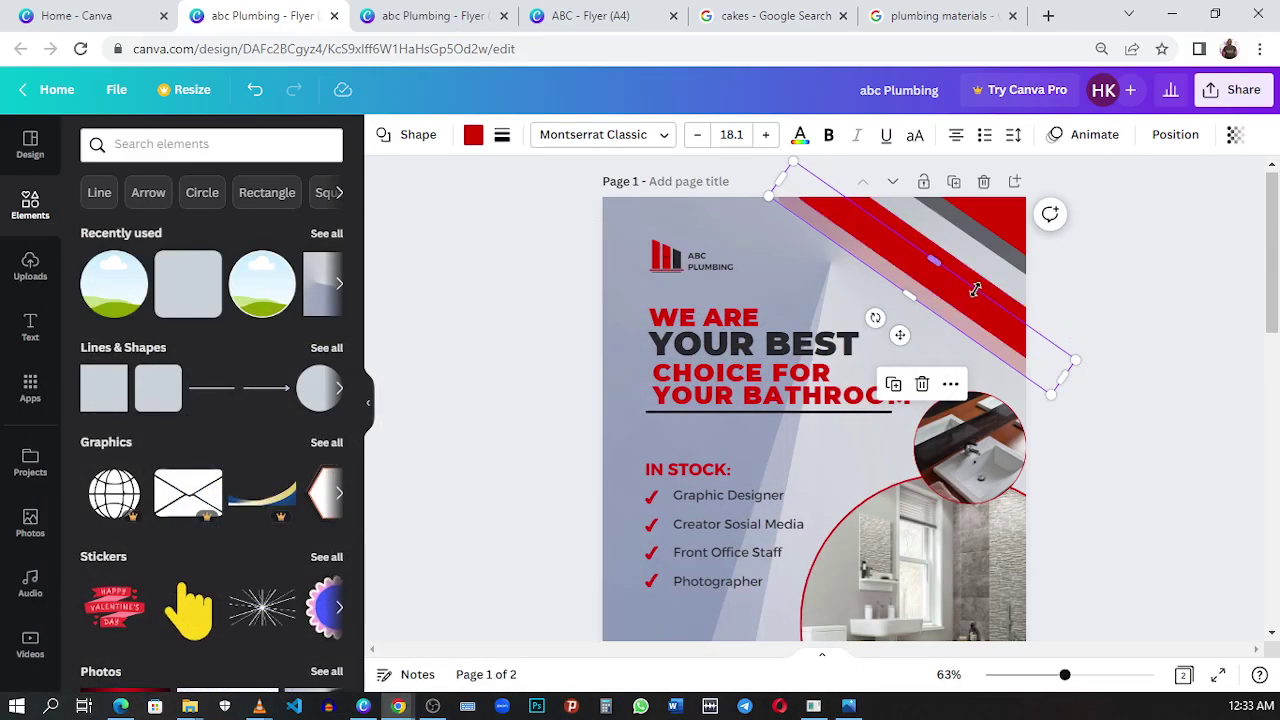
left_click(748, 318)
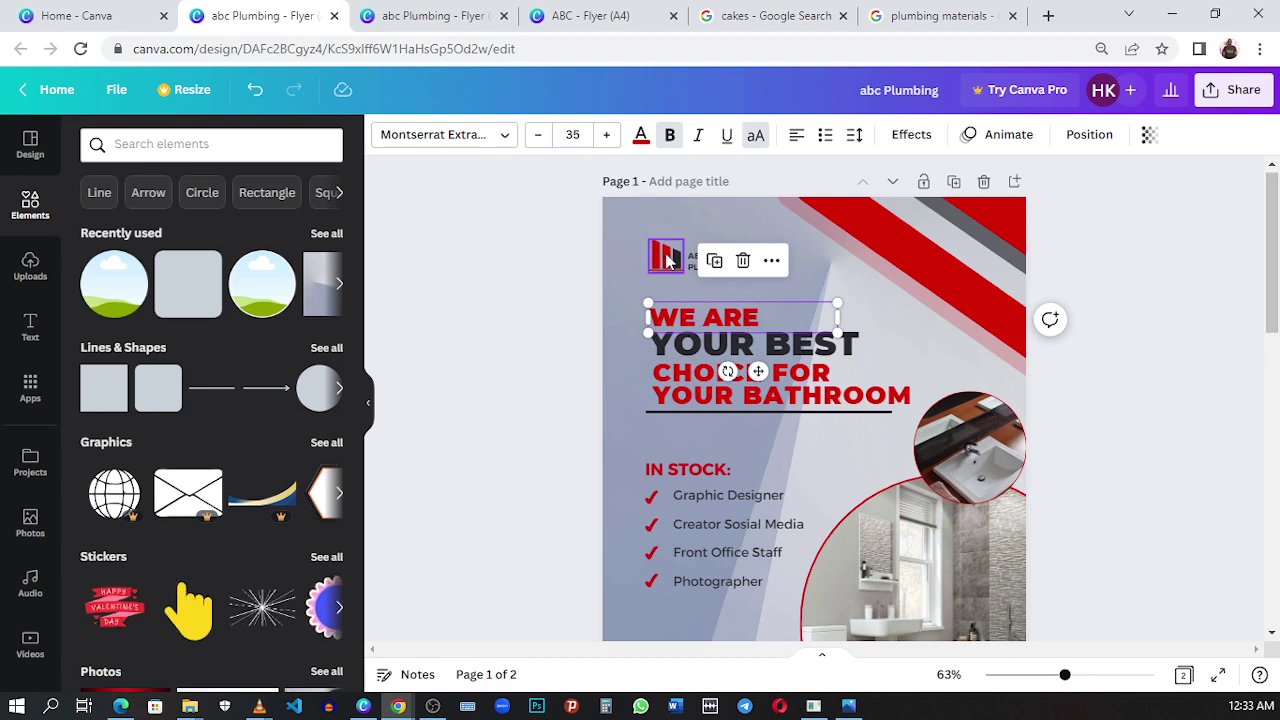
left_click(690, 342)
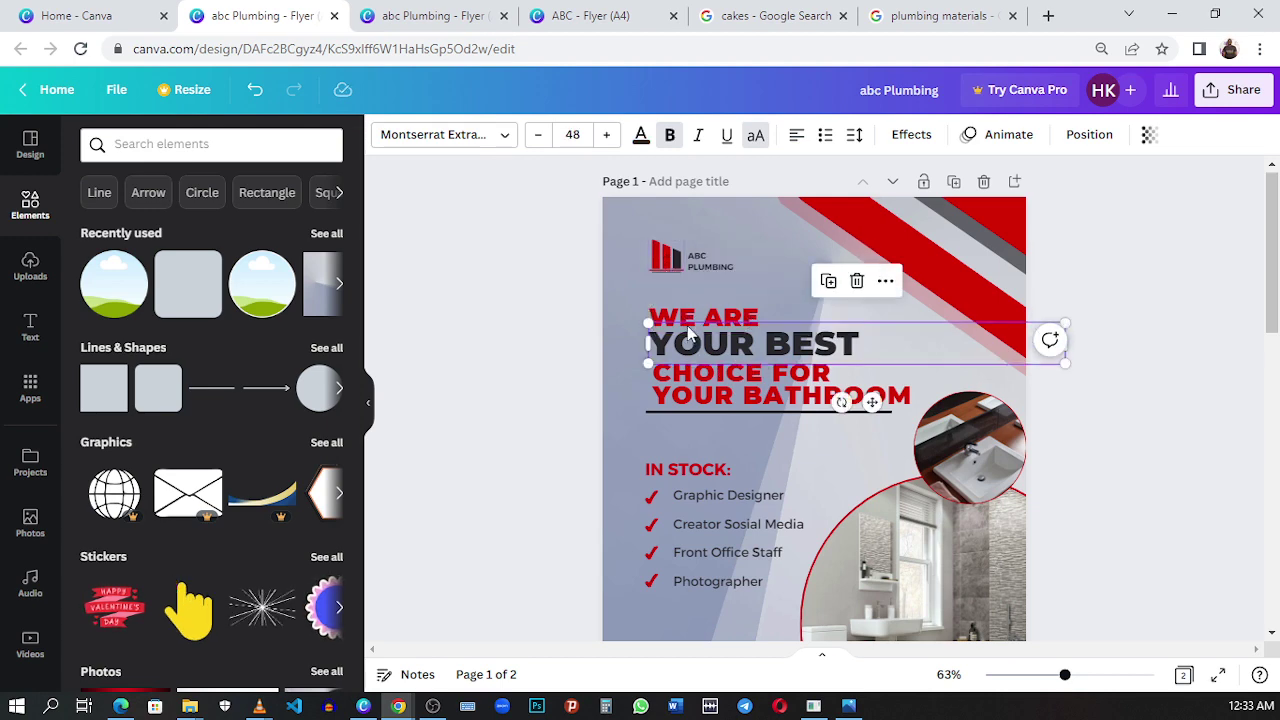
scroll(690, 345, "down", 3)
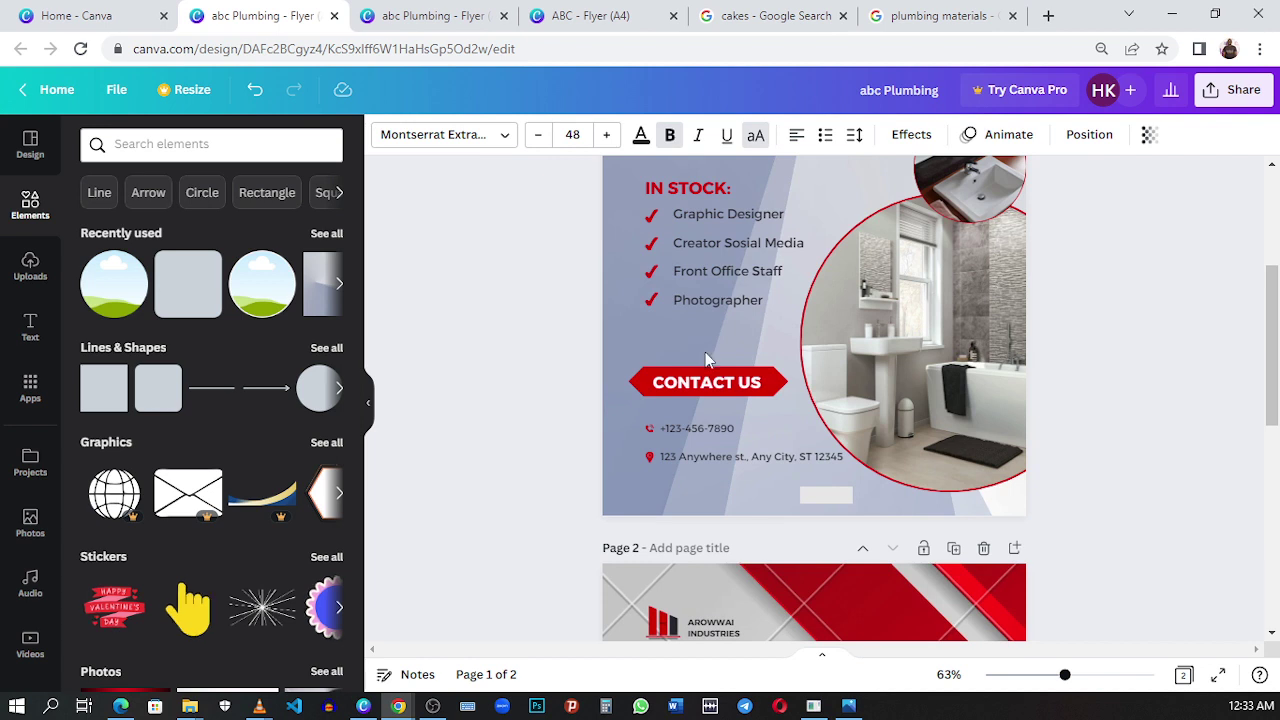
scroll(705, 352, "up", 3)
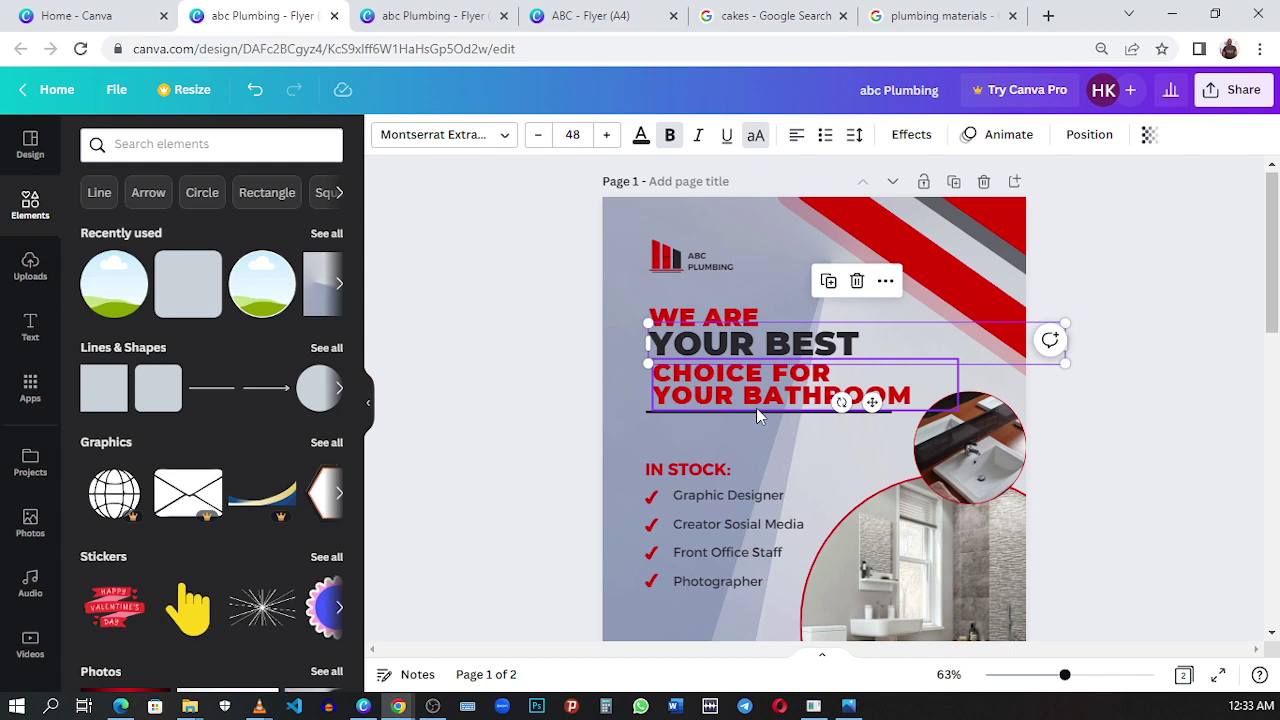
left_click(750, 447)
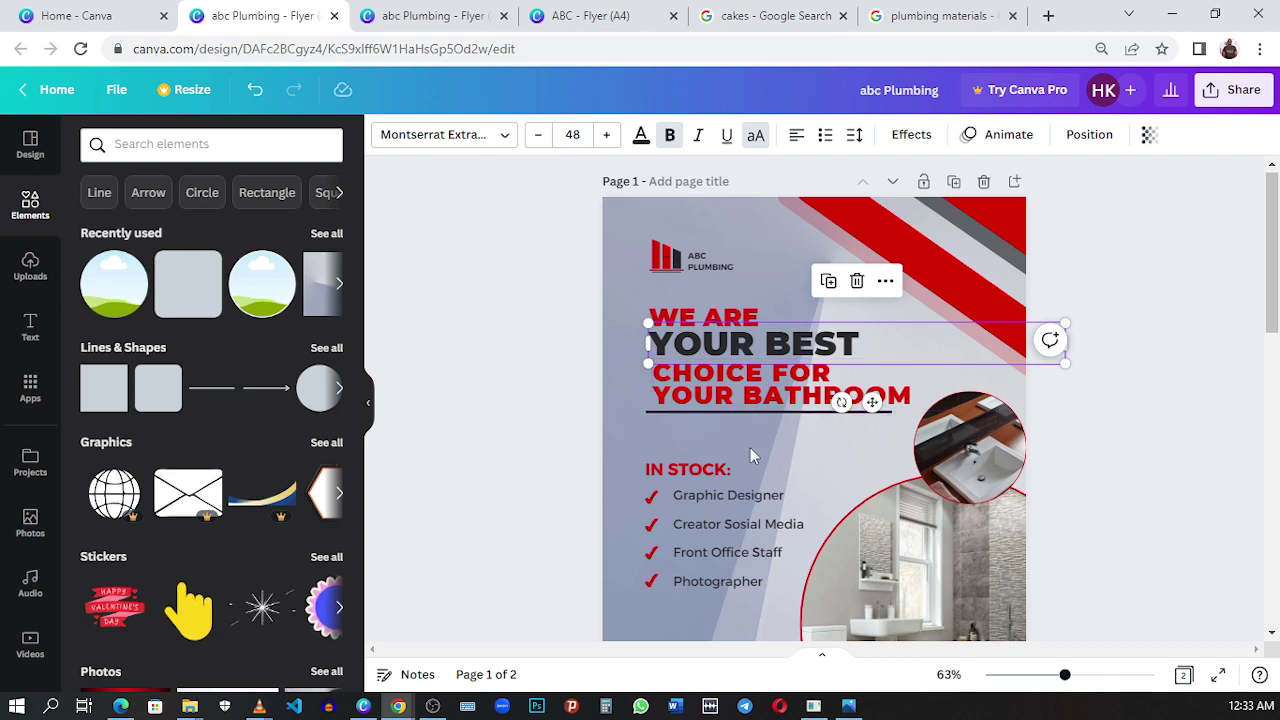
left_click(765, 388)
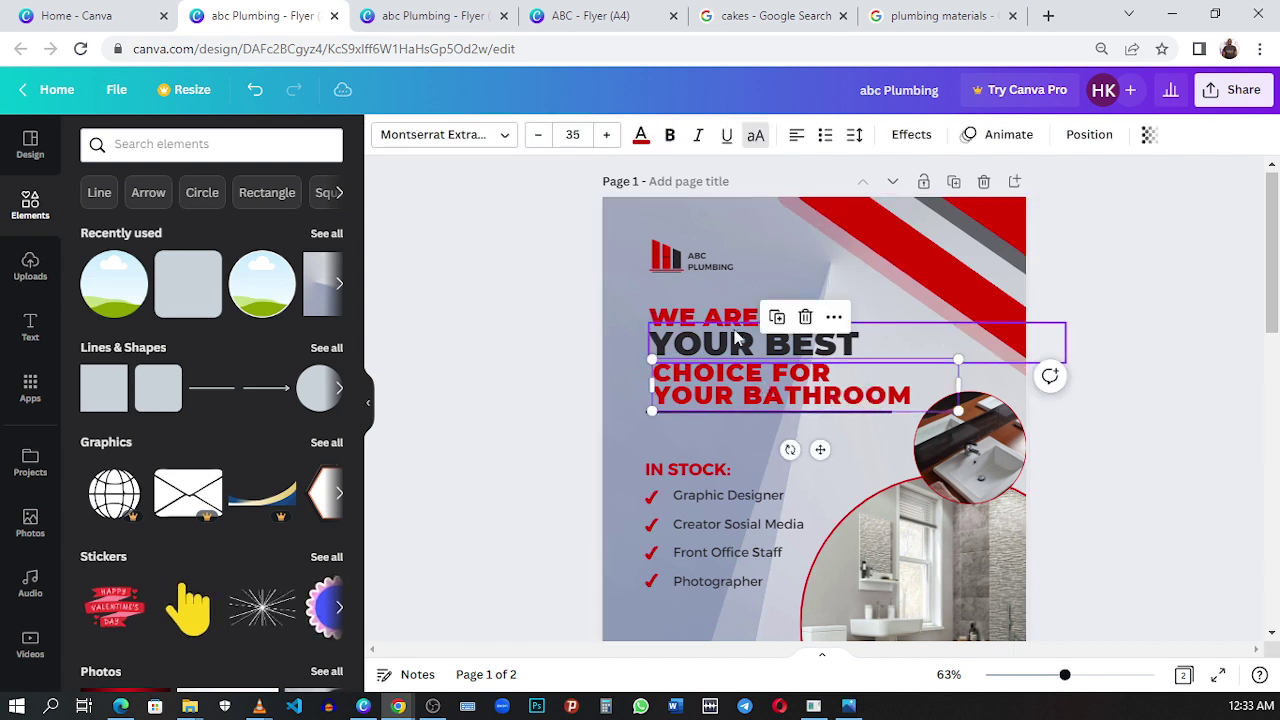
left_click(737, 343)
left_click(735, 364)
left_click(733, 349)
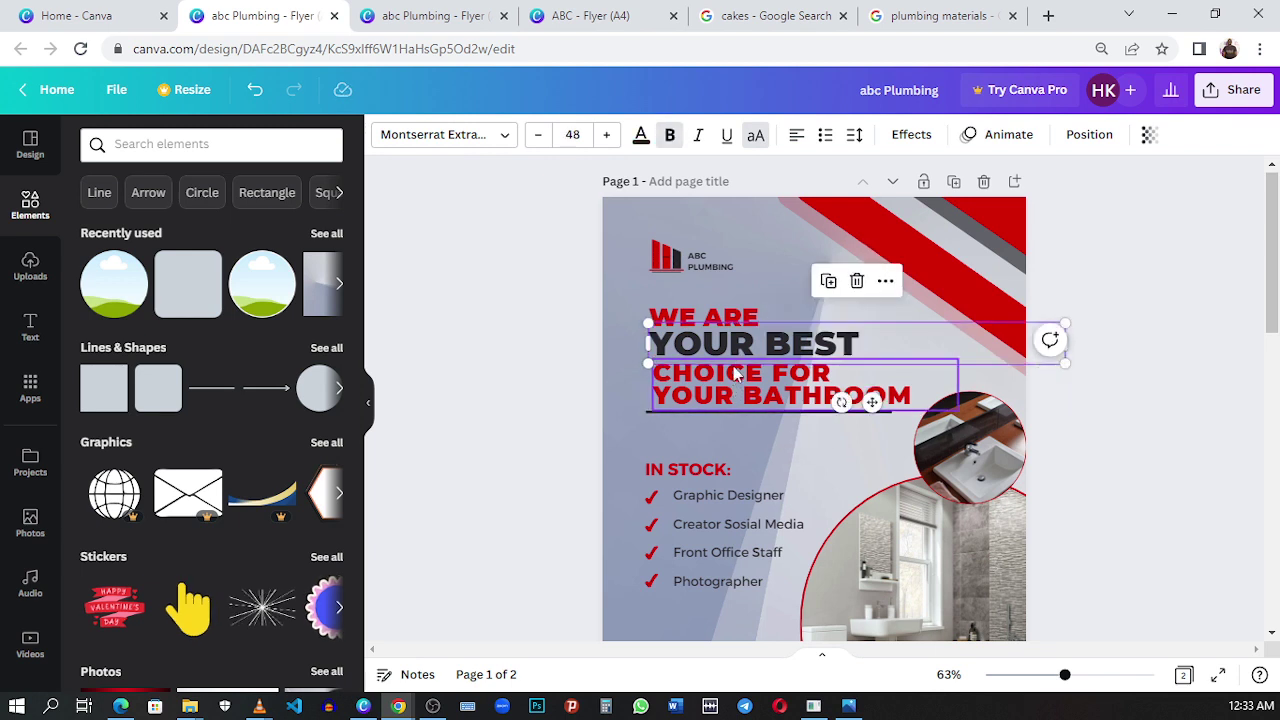
left_click(733, 356)
left_click(734, 355)
scroll(756, 417, "down", 3)
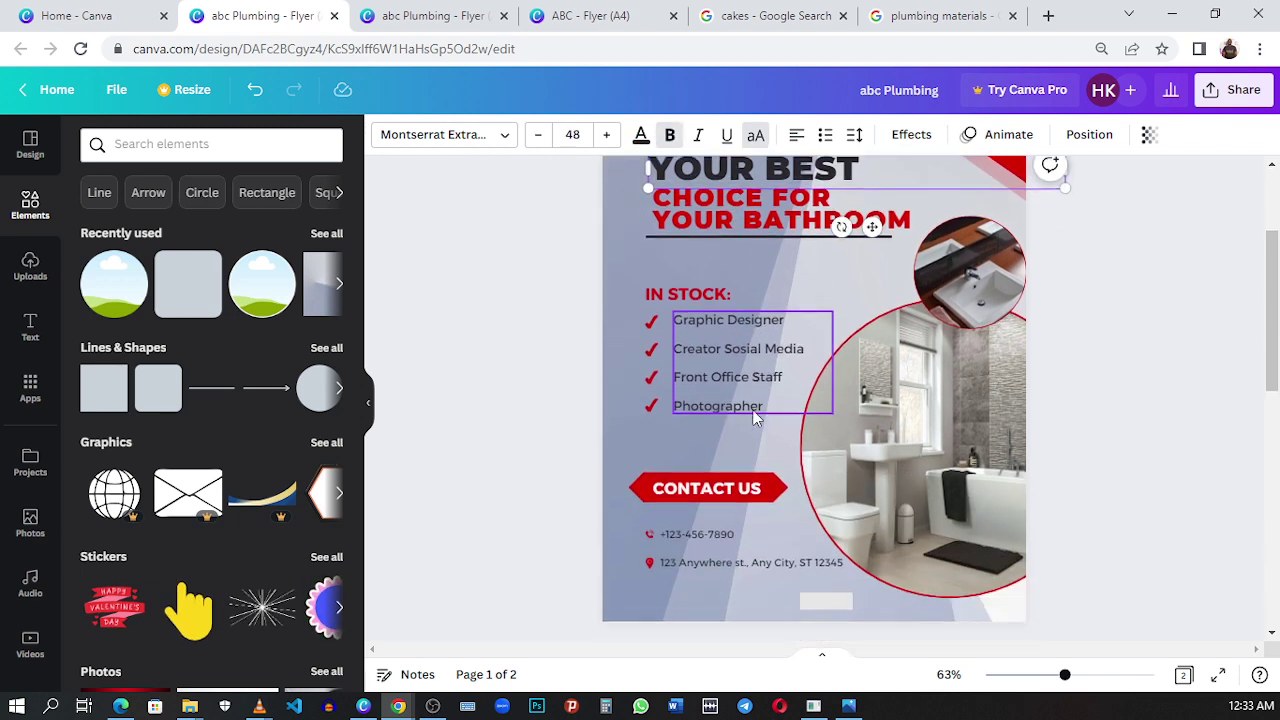
left_click(712, 481)
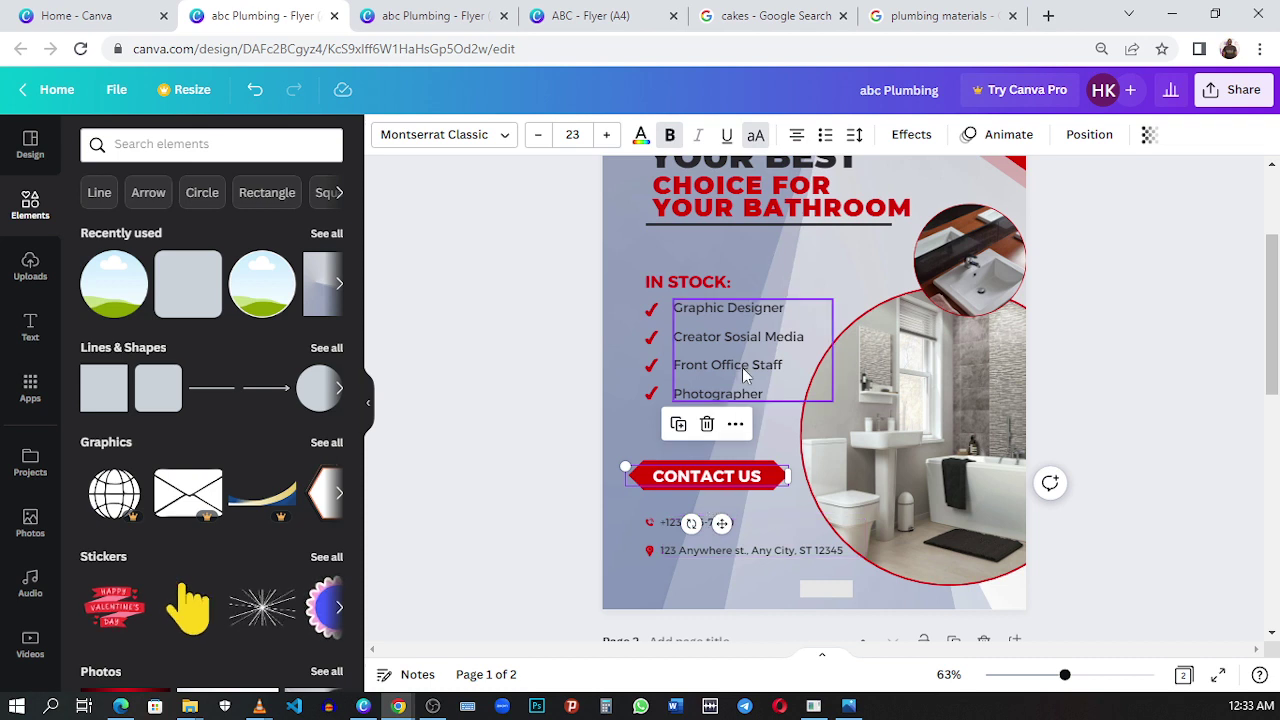
scroll(760, 390, "up", 2)
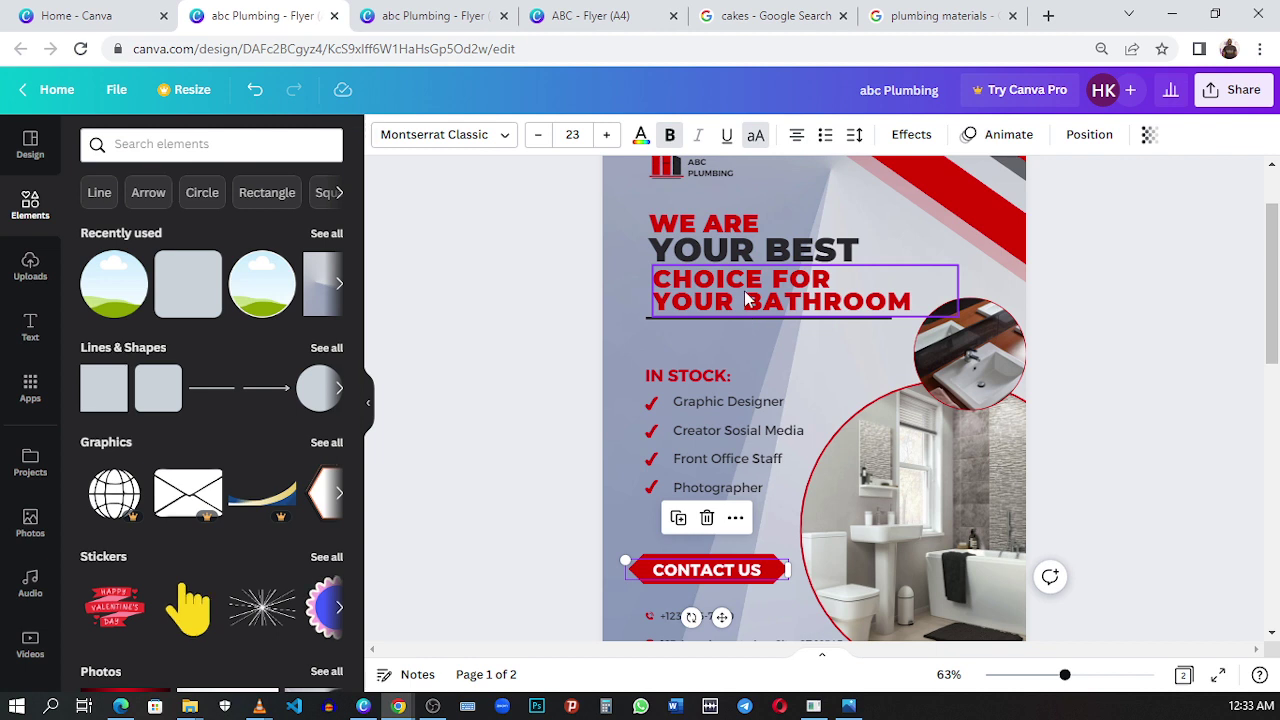
scroll(744, 291, "up", 2)
scroll(938, 316, "down", 2)
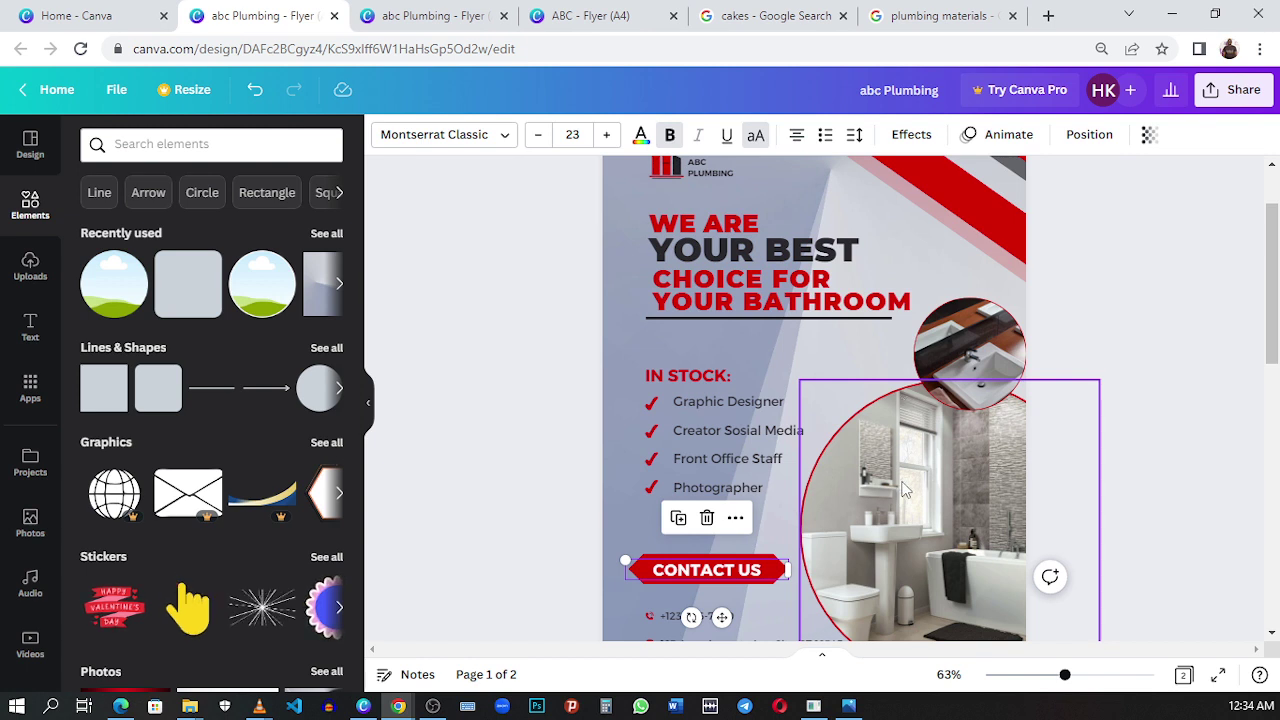
- Try the dark document color on the large bathroom photo's circular border and restore it to red
left_click(949, 480)
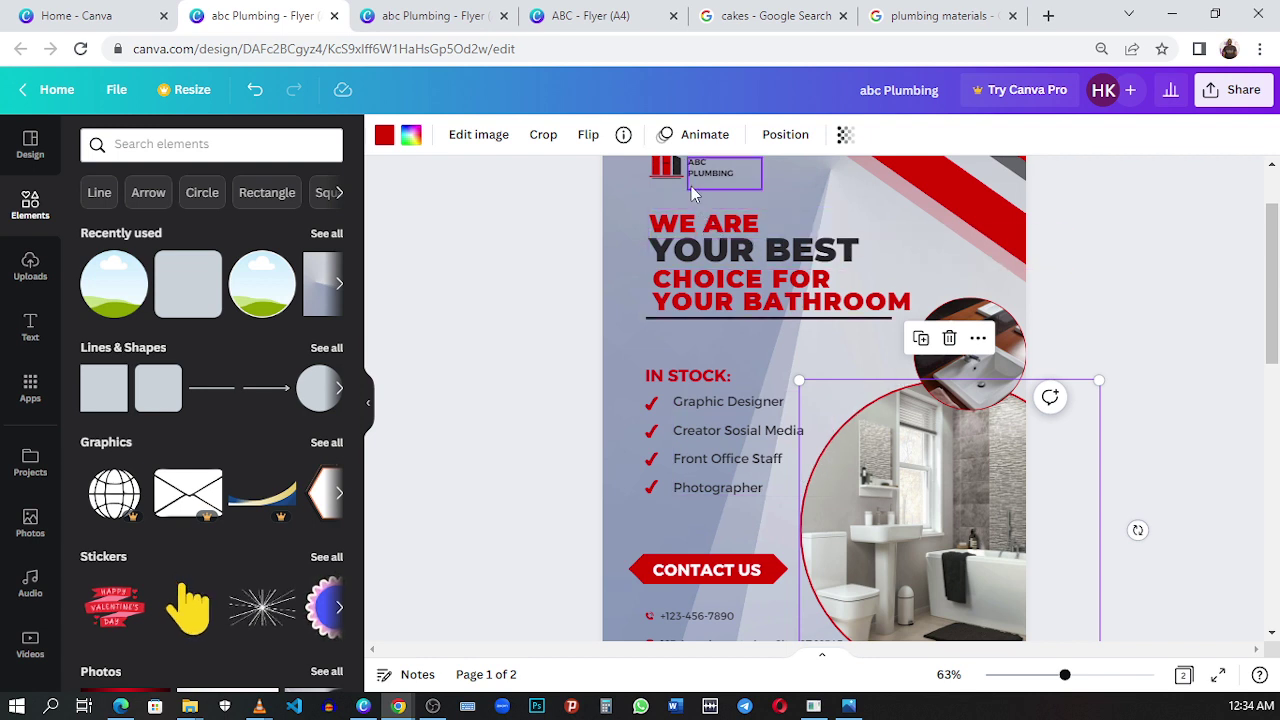
left_click(738, 526)
left_click(926, 505)
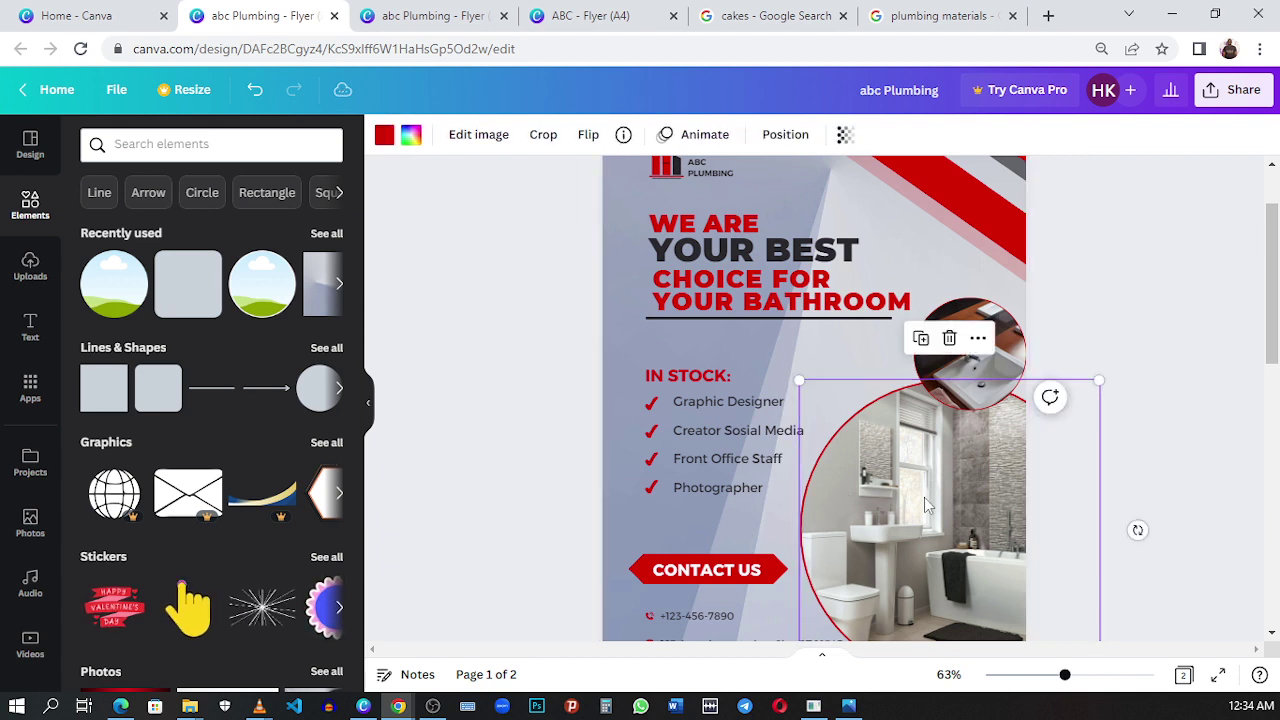
left_click(385, 138)
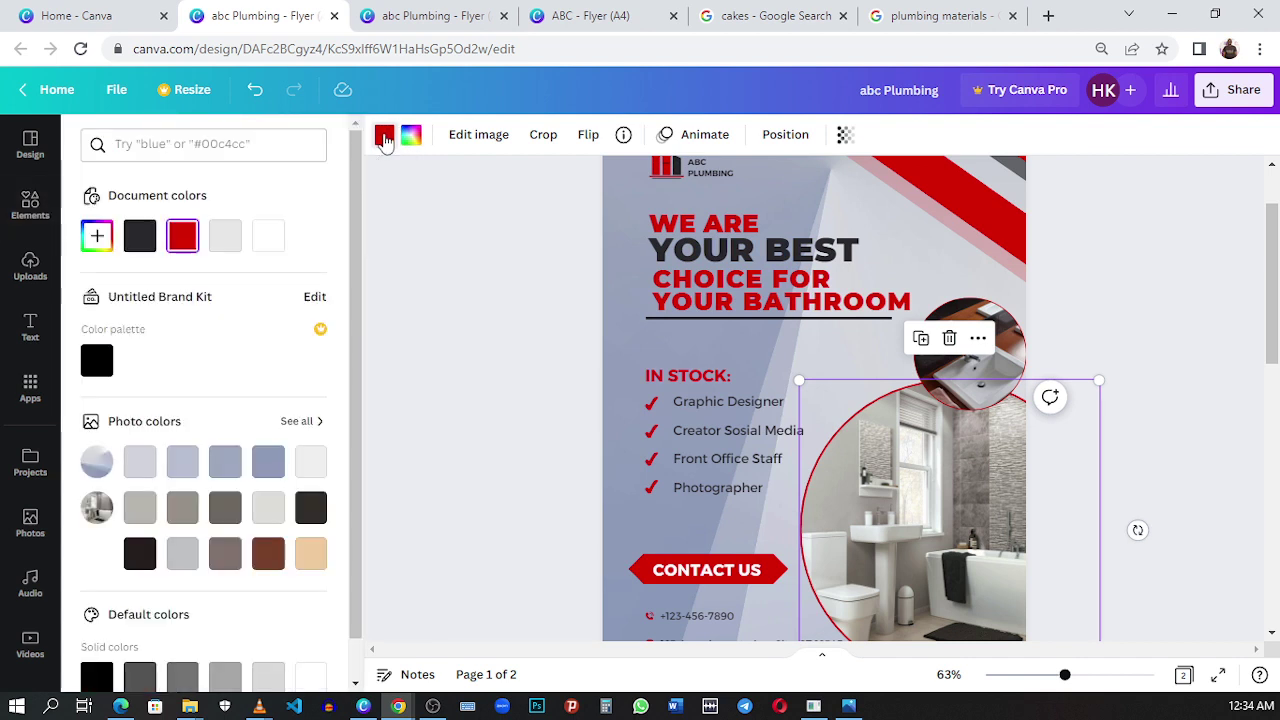
left_click(142, 240)
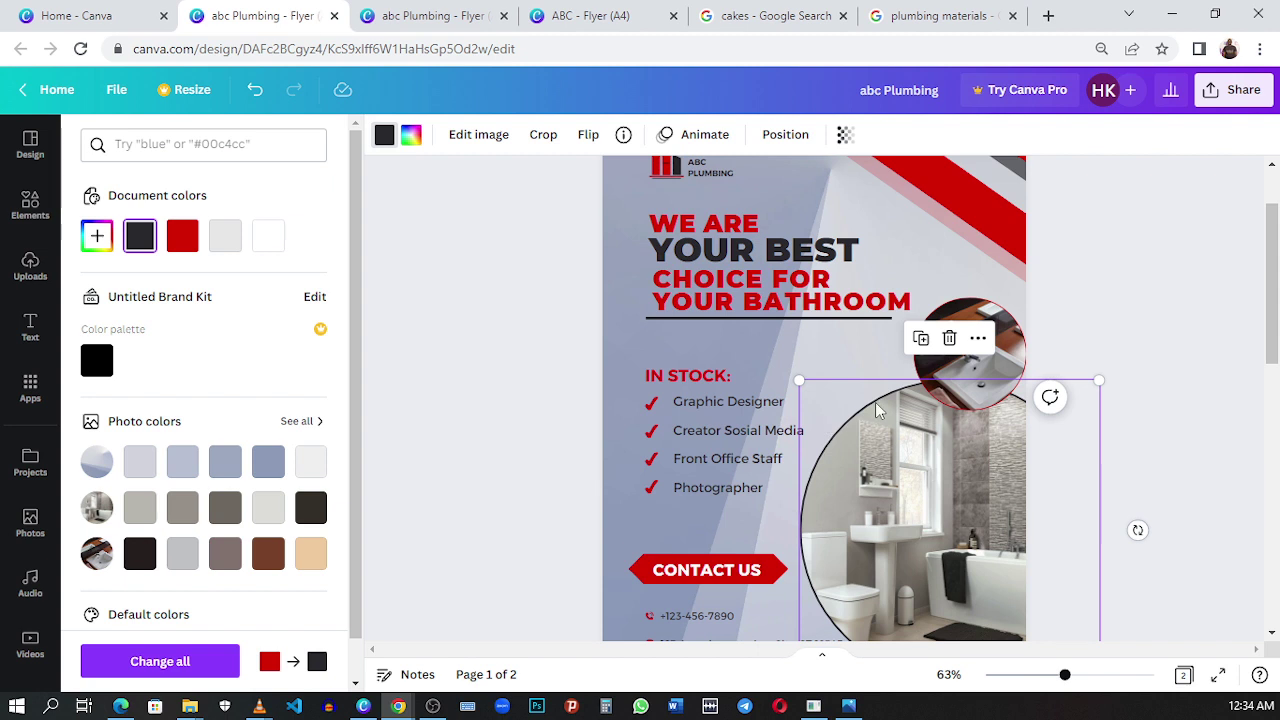
left_click(192, 250)
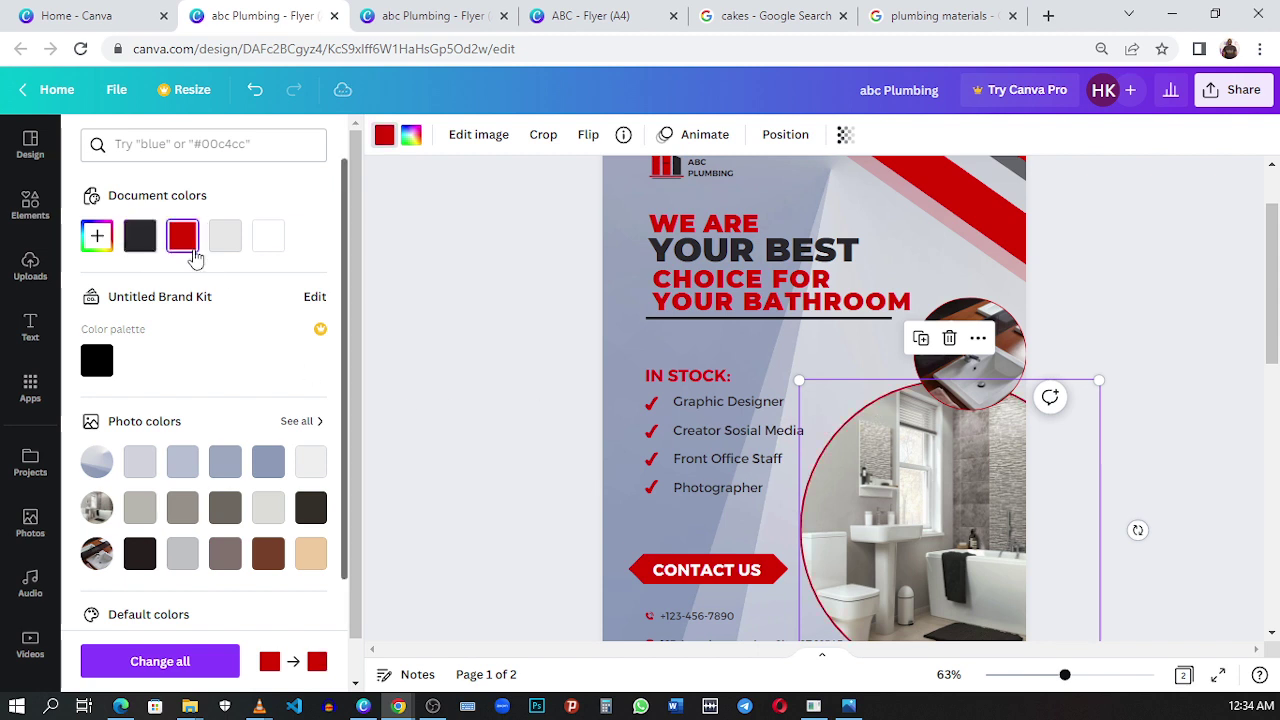
left_click(845, 377)
left_click(845, 365)
scroll(843, 355, "down", 4)
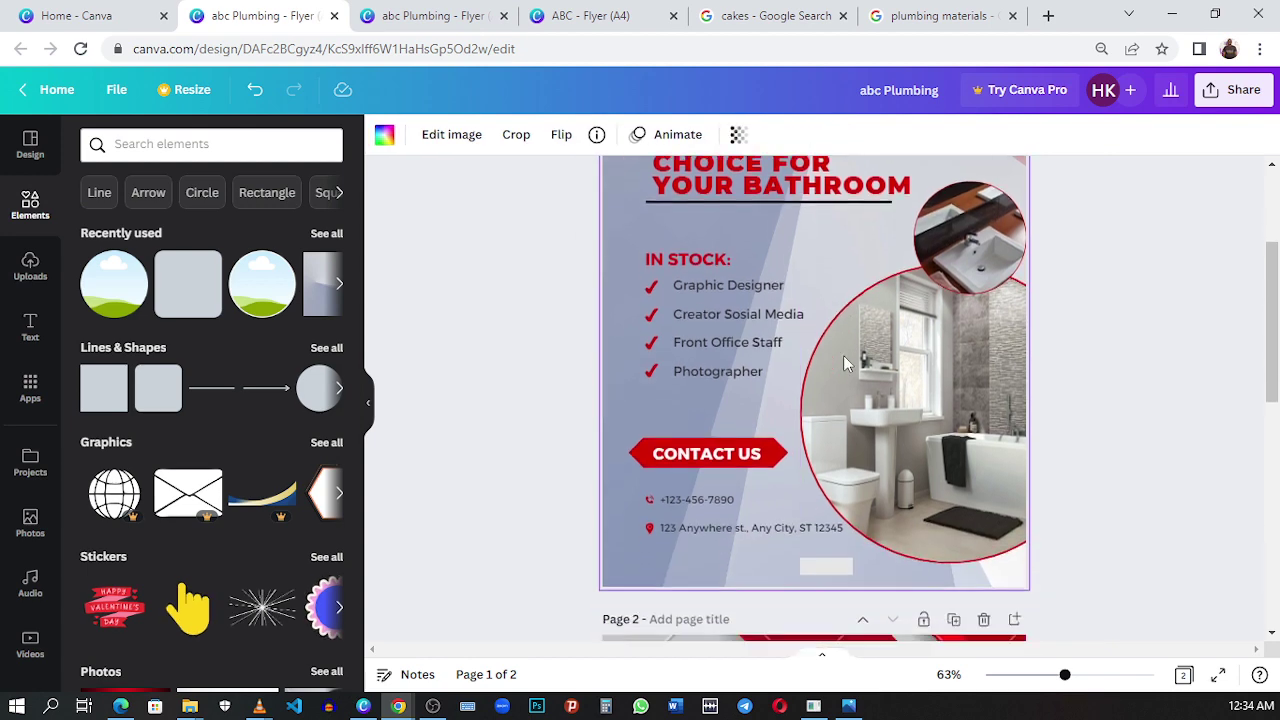
scroll(843, 355, "up", 4)
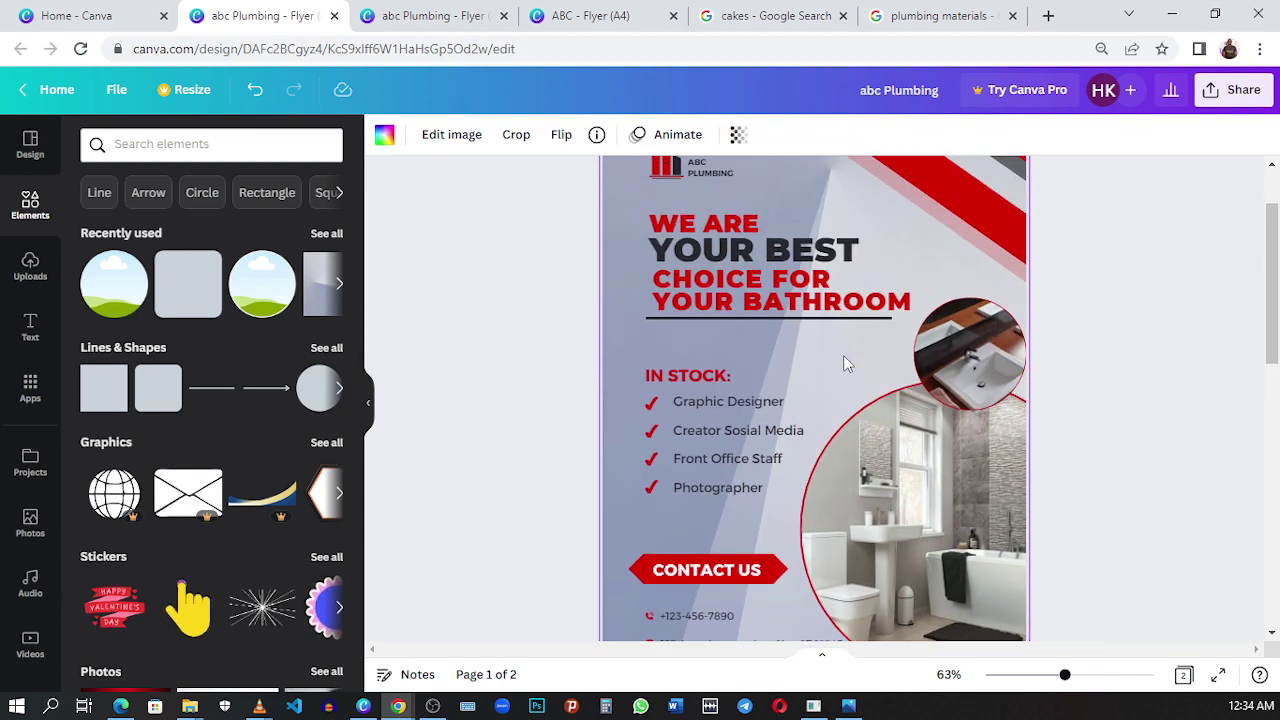
scroll(843, 360, "up", 1)
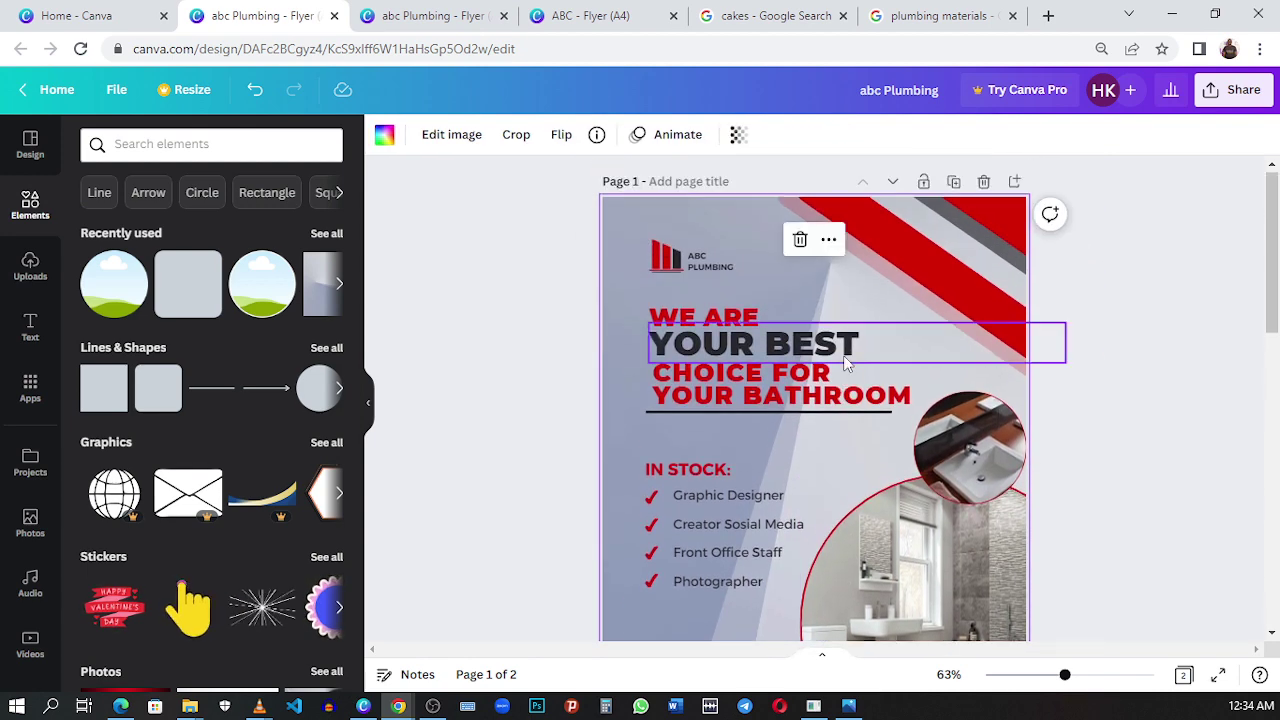
left_click(843, 365)
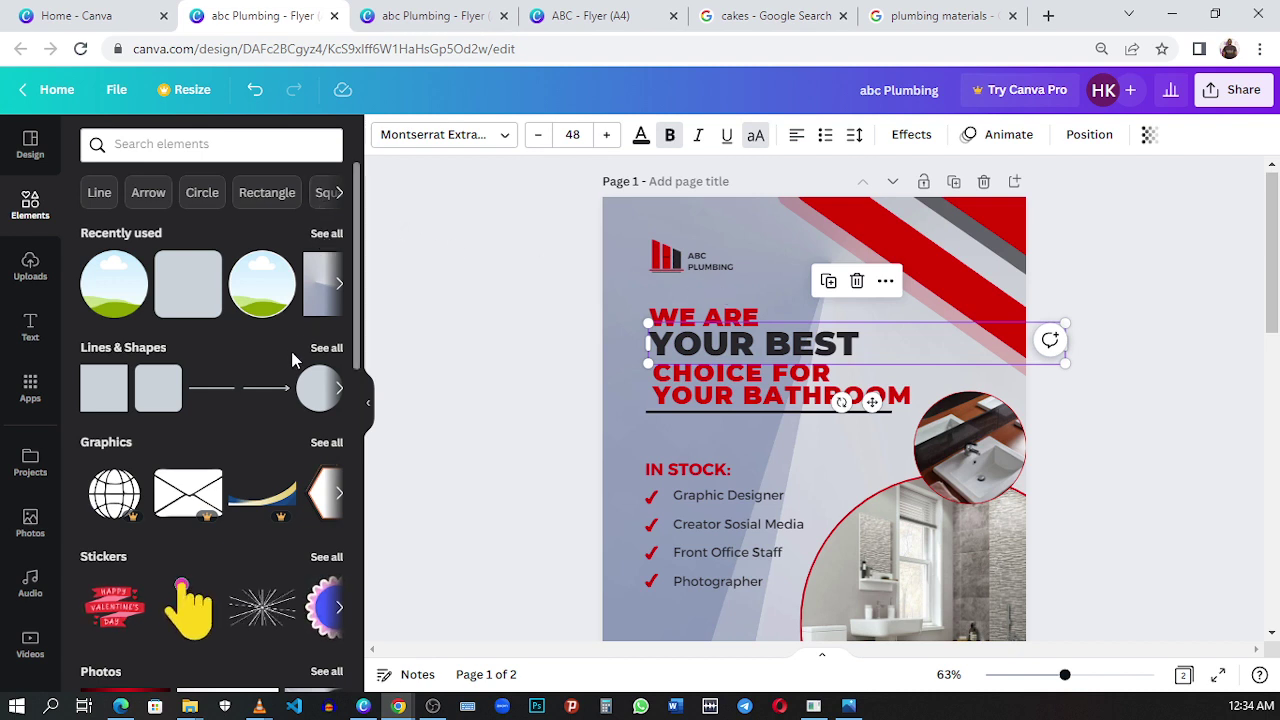
- Look through the full collection of lines and shapes and the recently used flyer templates
left_click(326, 349)
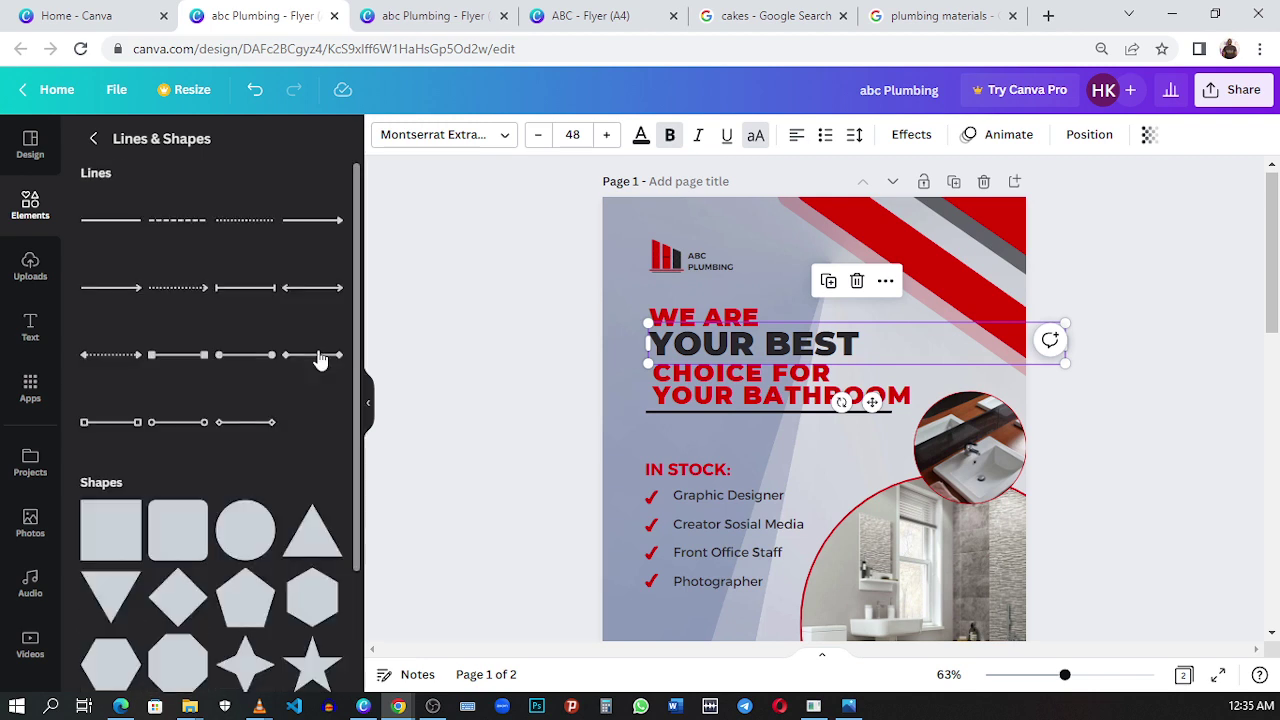
scroll(320, 360, "down", 6)
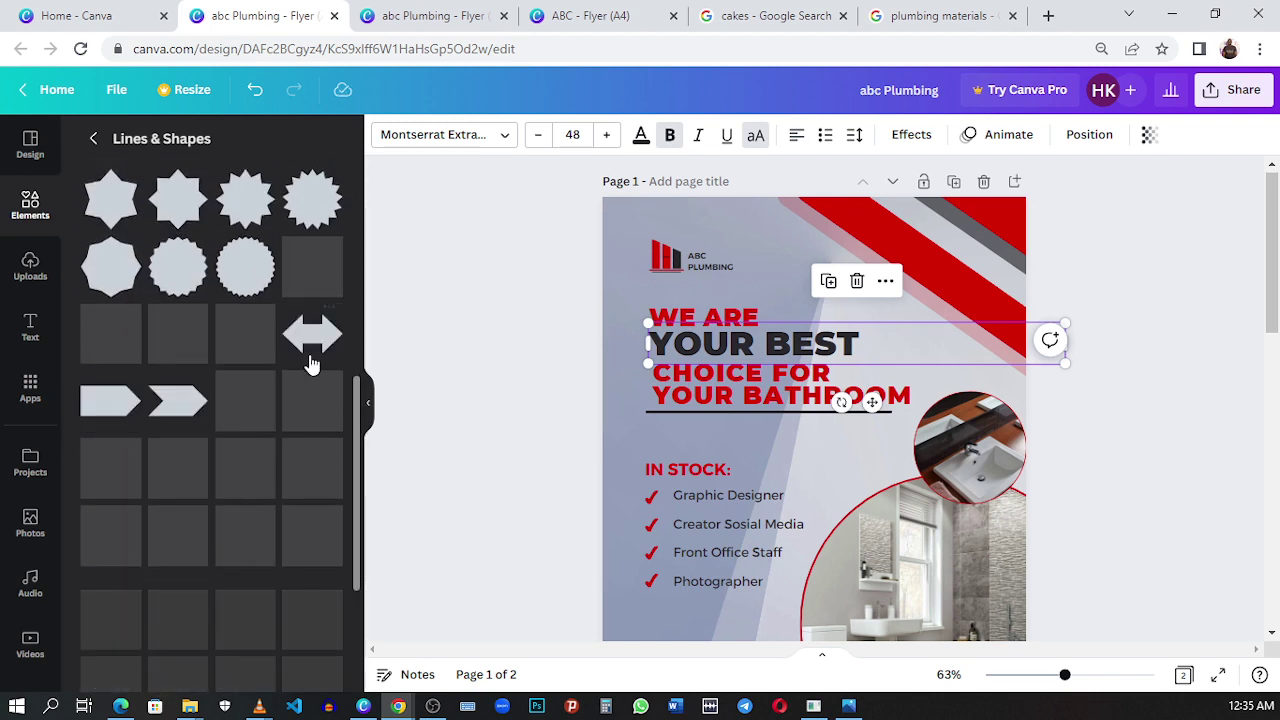
scroll(312, 364, "up", 8)
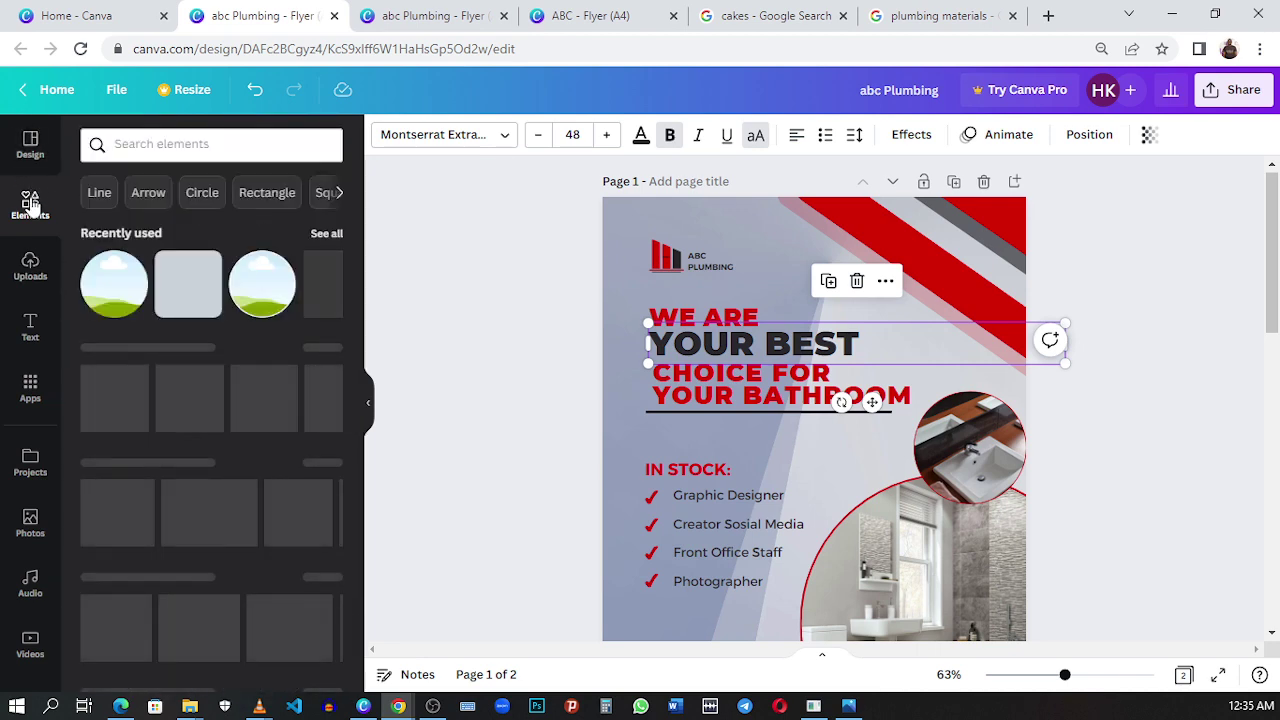
left_click(28, 140)
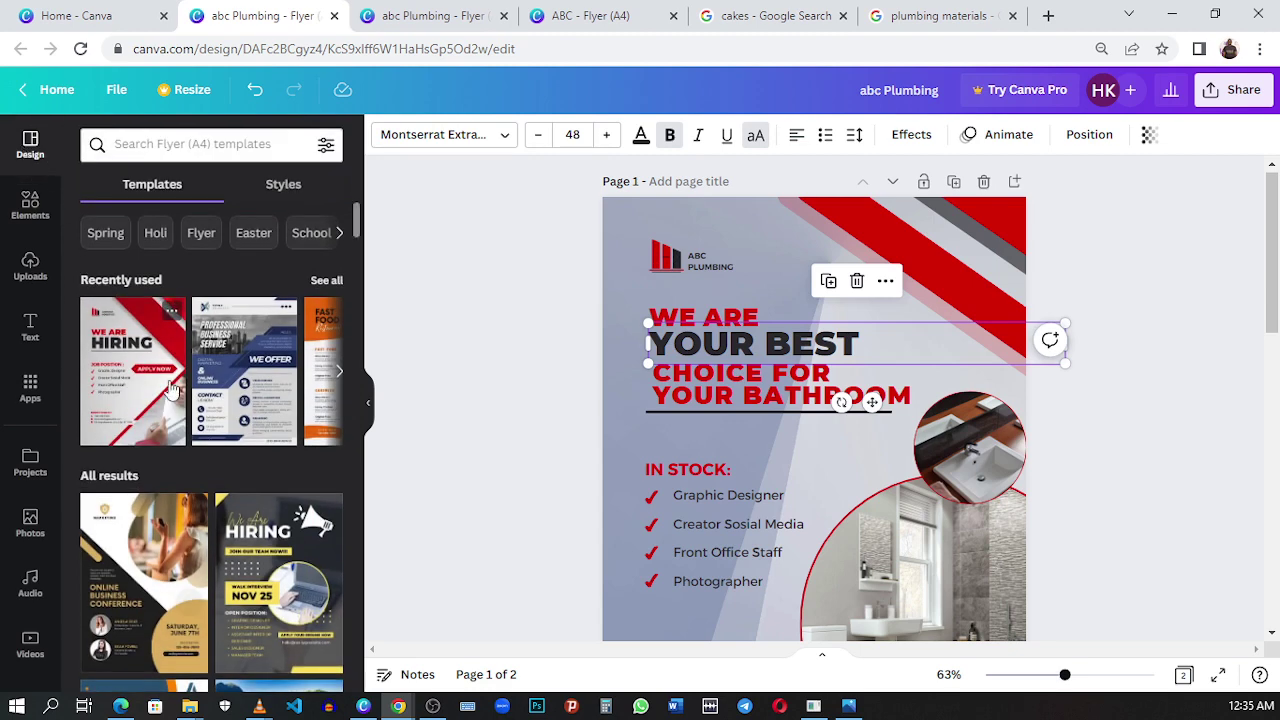
scroll(175, 397, "down", 2)
scroll(183, 400, "up", 2)
- Examine the elements library's recently used items, shapes, graphics, stickers, photos, videos and audio
left_click(38, 200)
scroll(200, 300, "down", 3)
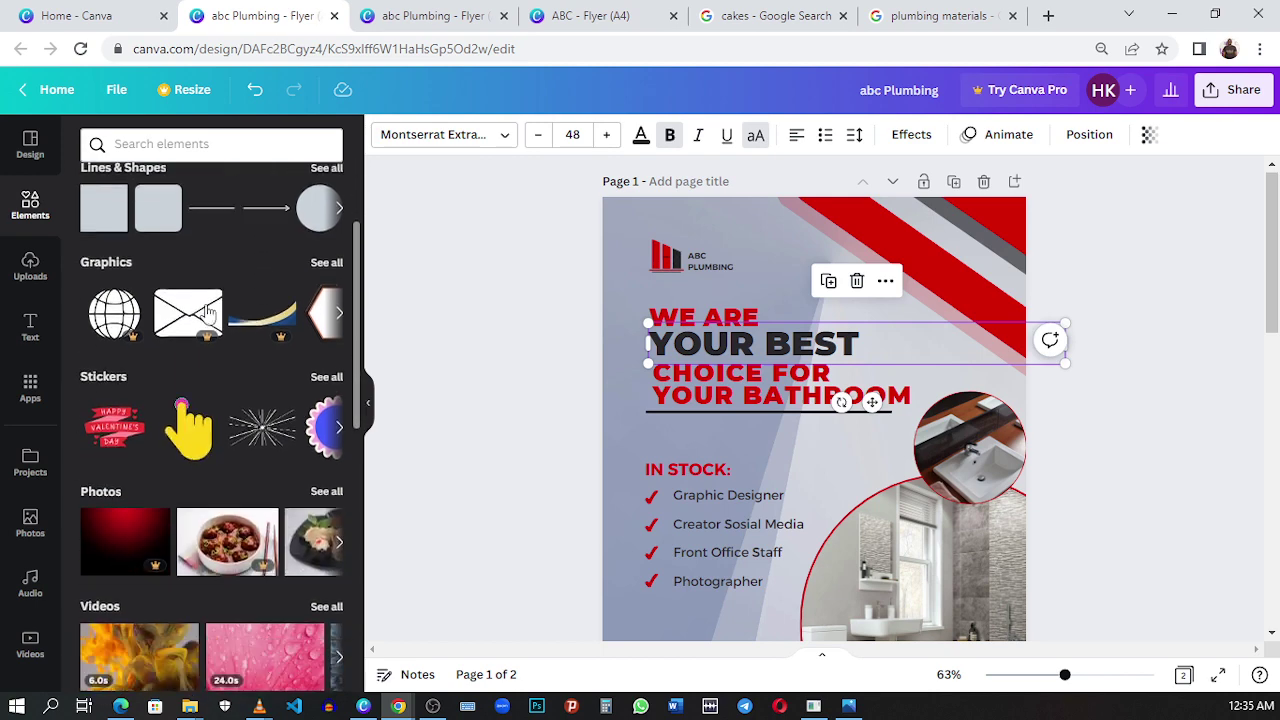
scroll(205, 315, "up", 3)
mouse_move(207, 318)
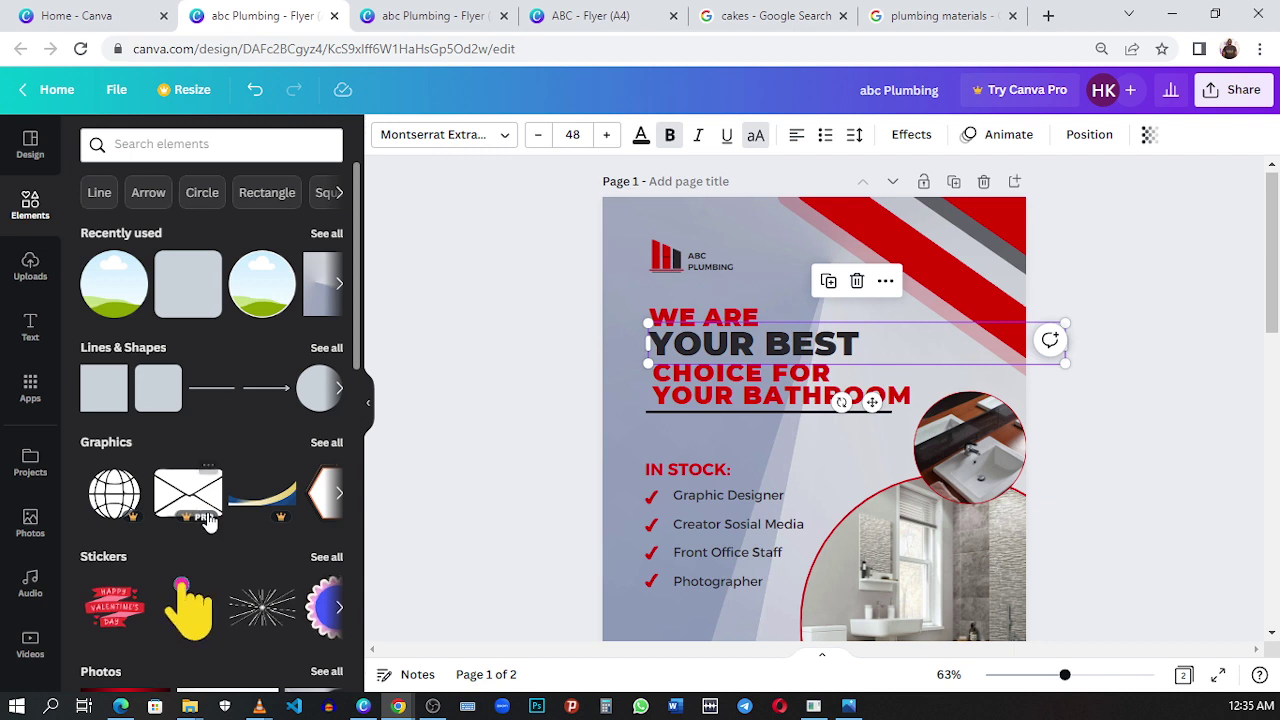
mouse_move(194, 527)
mouse_move(115, 500)
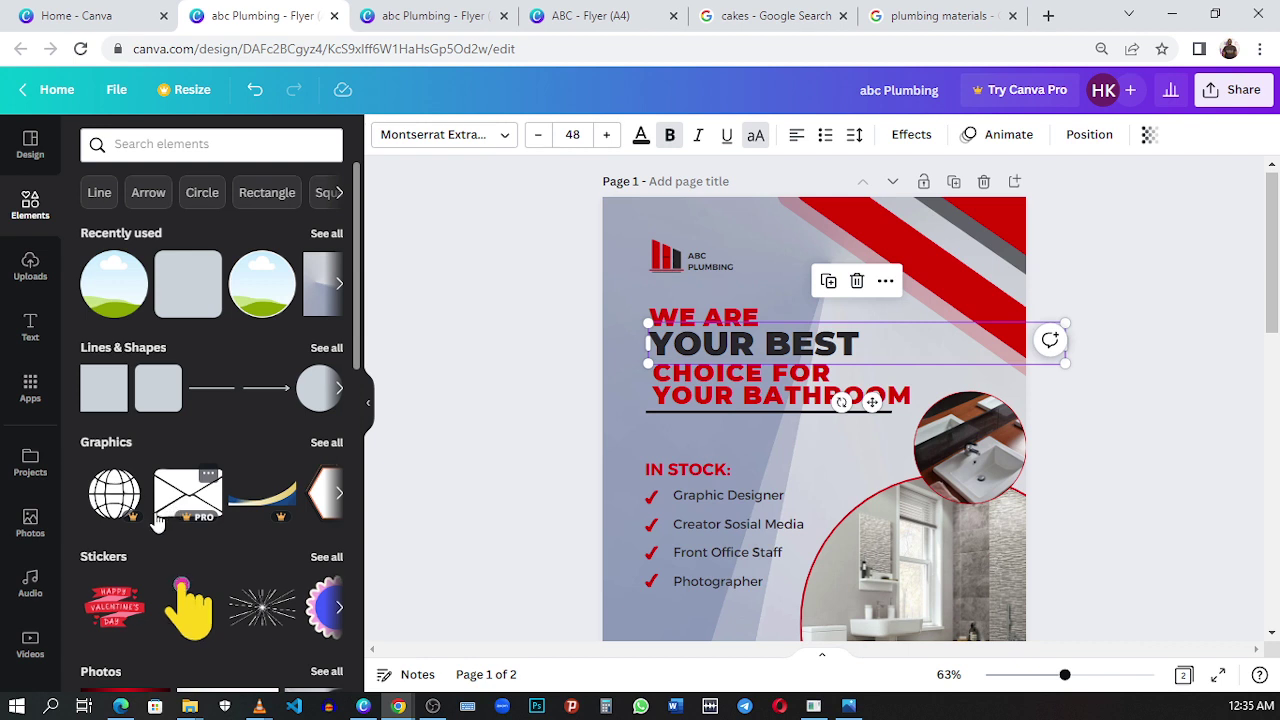
mouse_move(285, 300)
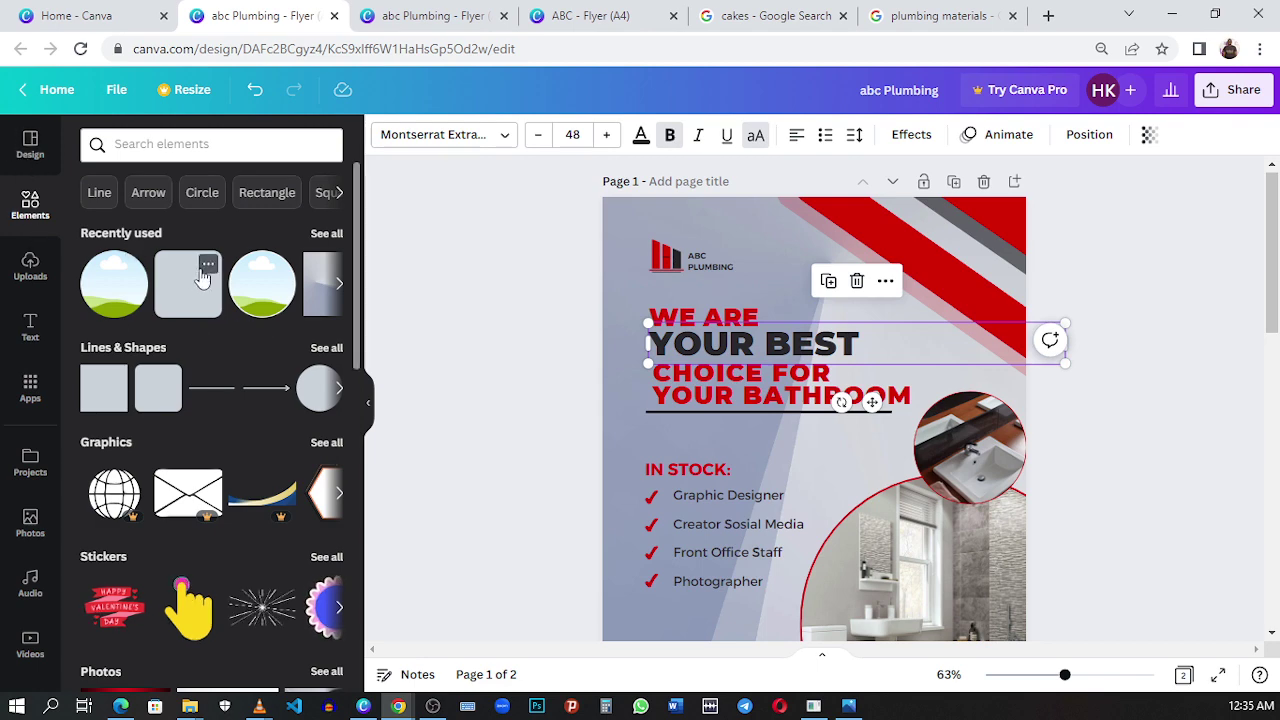
scroll(216, 432, "down", 3)
scroll(215, 440, "up", 4)
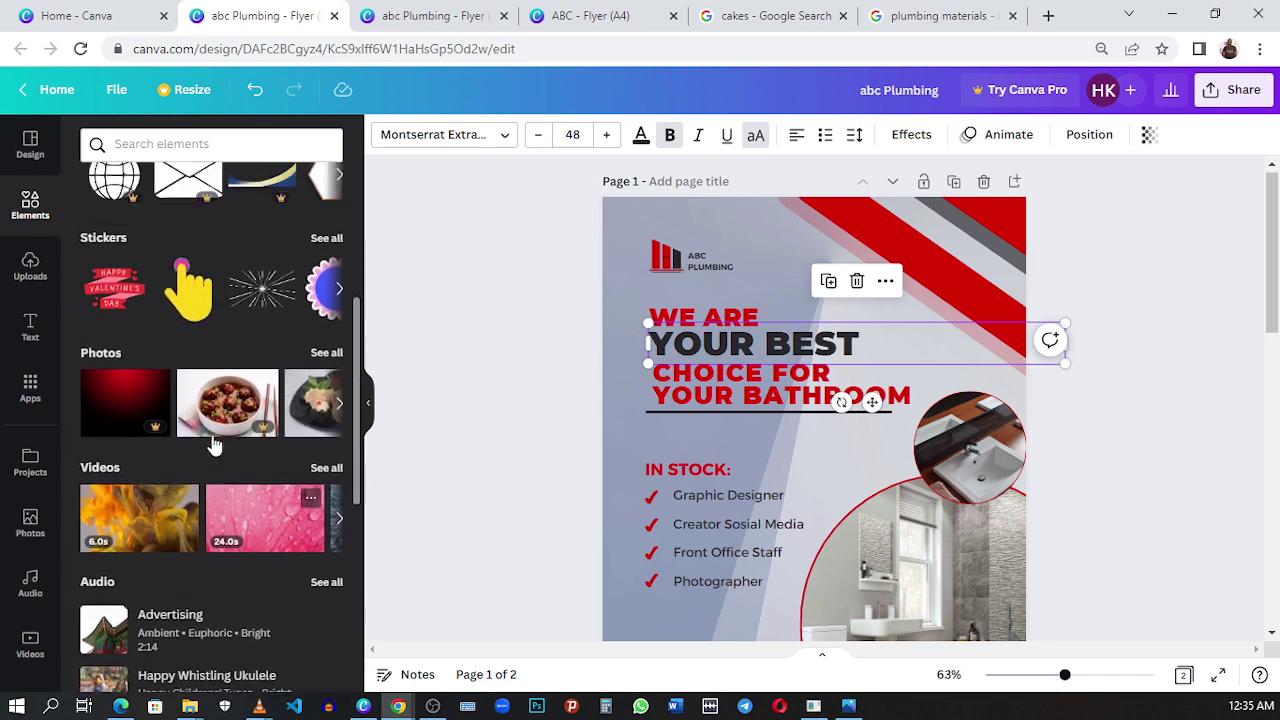
- Check the uploaded images, videos and audio files, ending on the images
left_click(30, 266)
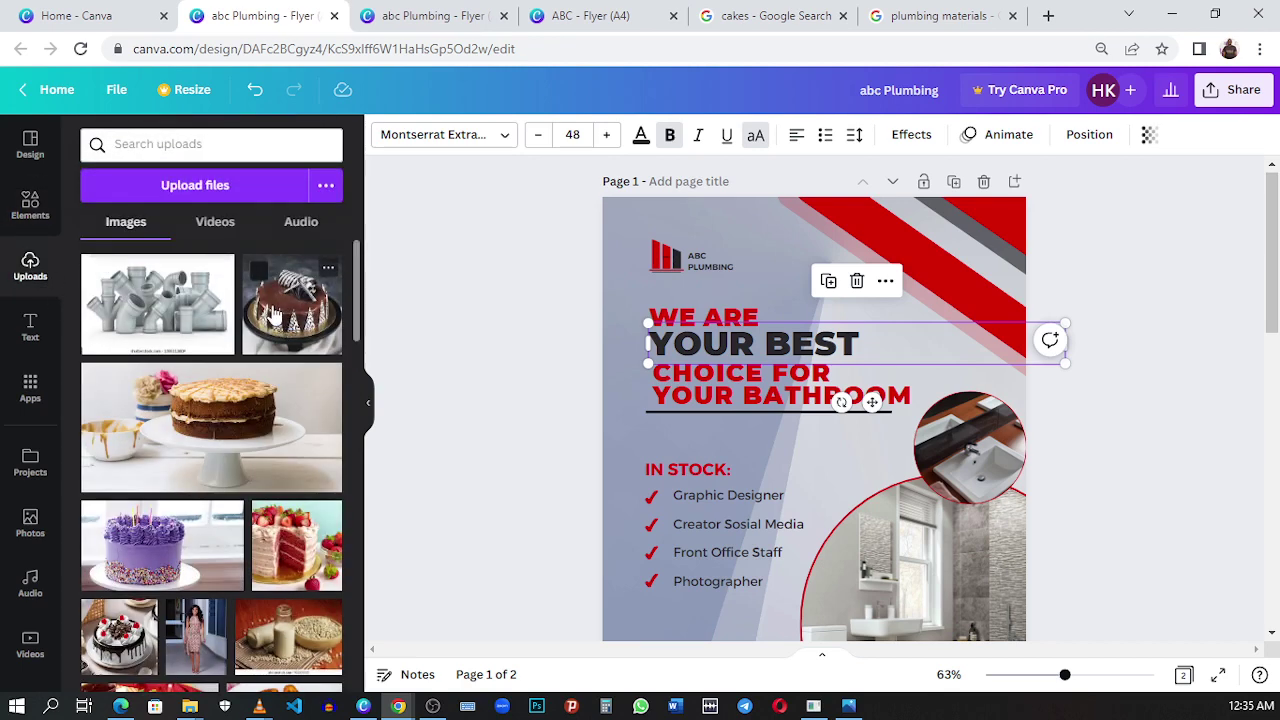
left_click(208, 224)
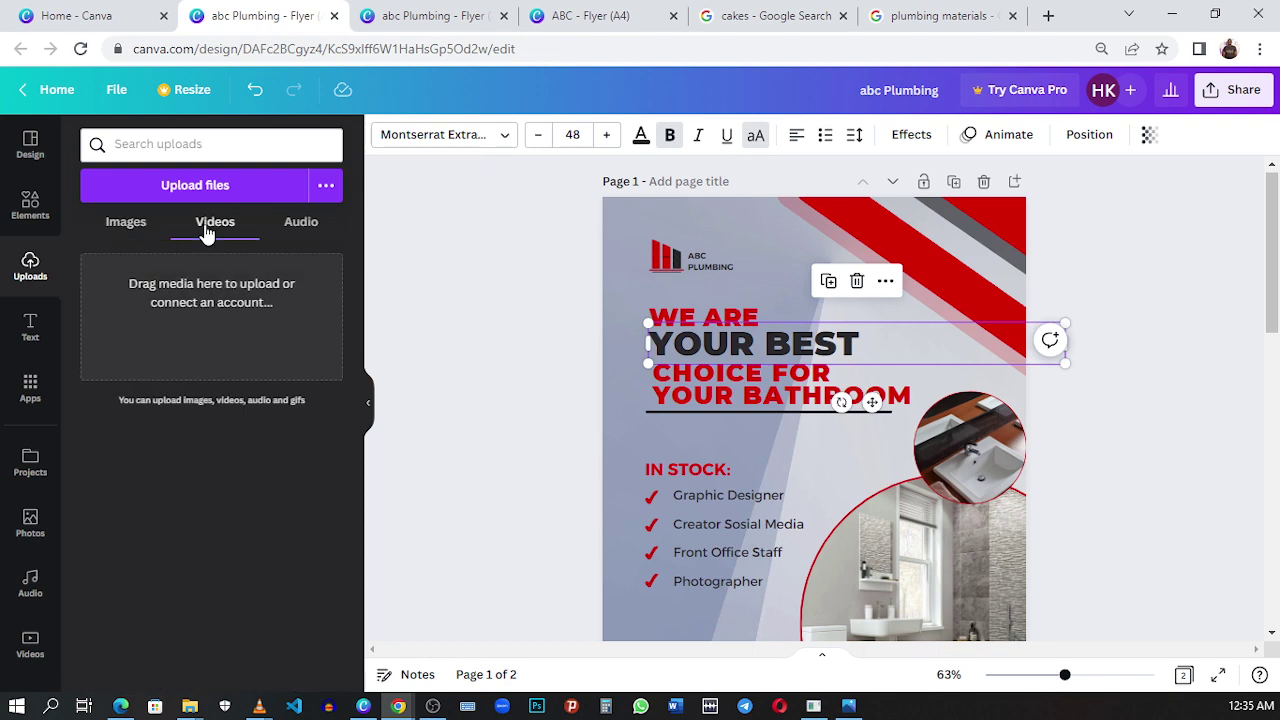
left_click(280, 228)
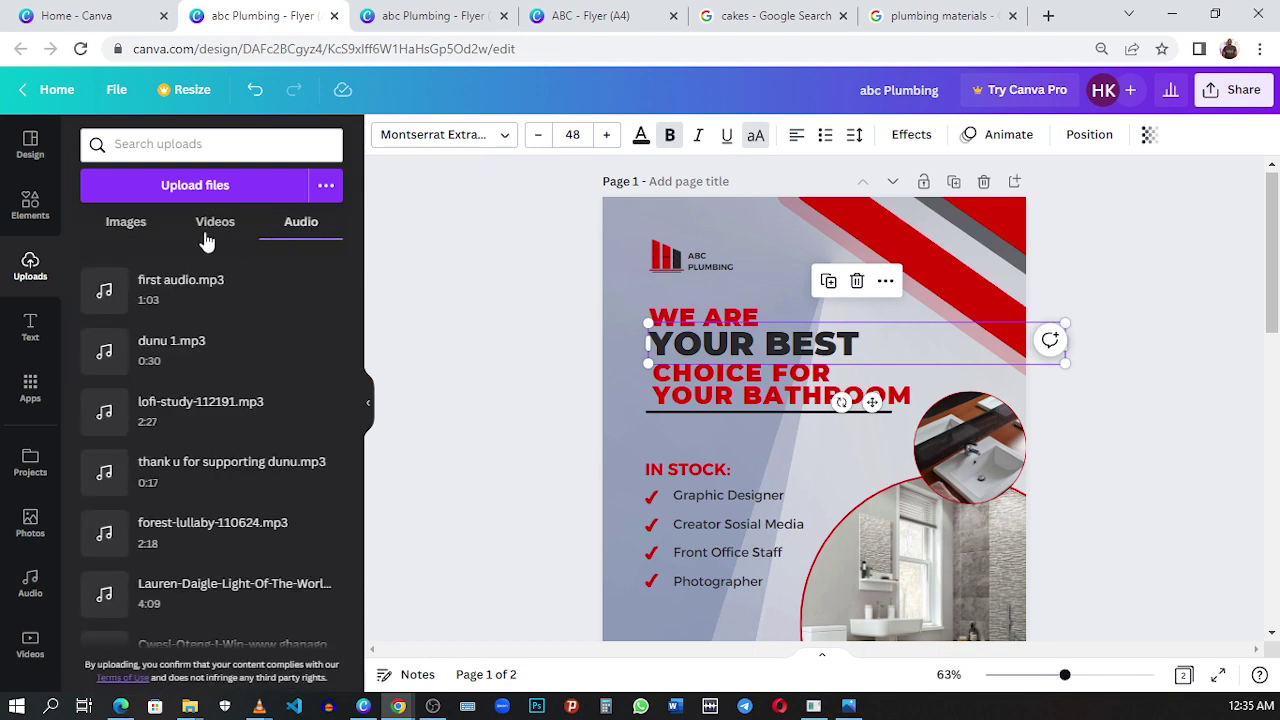
left_click(126, 222)
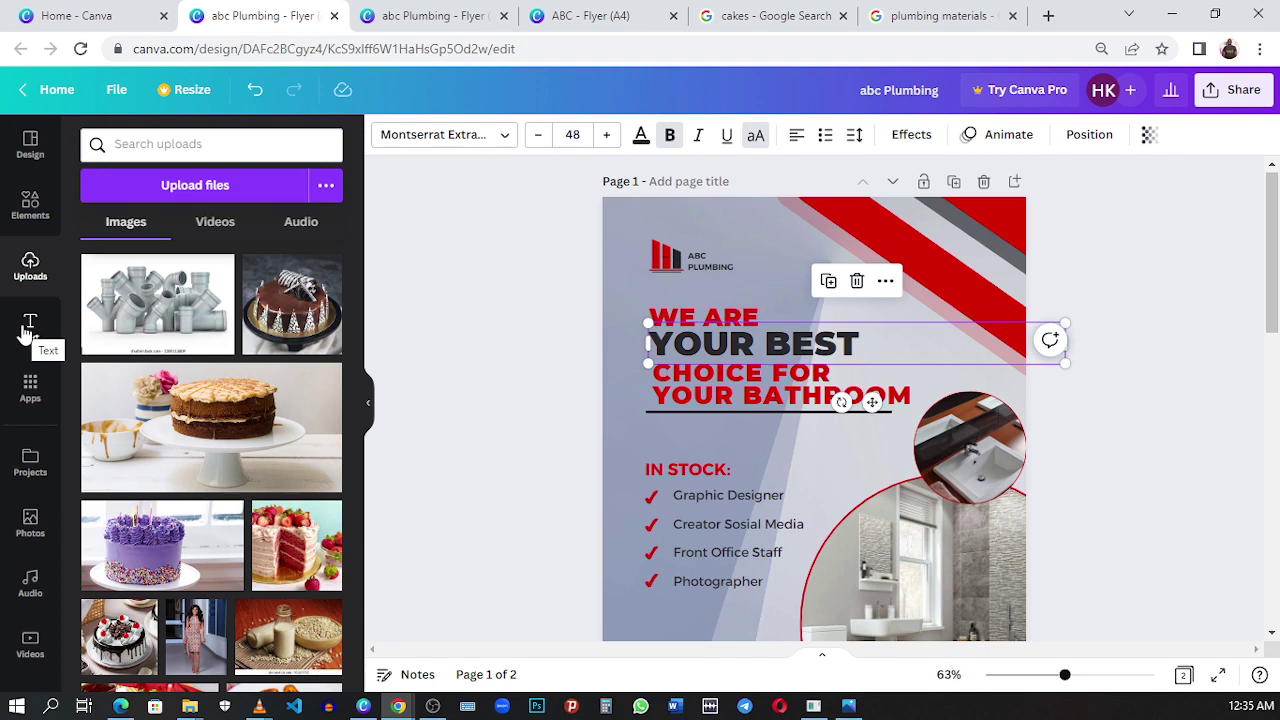
- Examine the available text options, from headings and body text to the styled font combinations
left_click(28, 330)
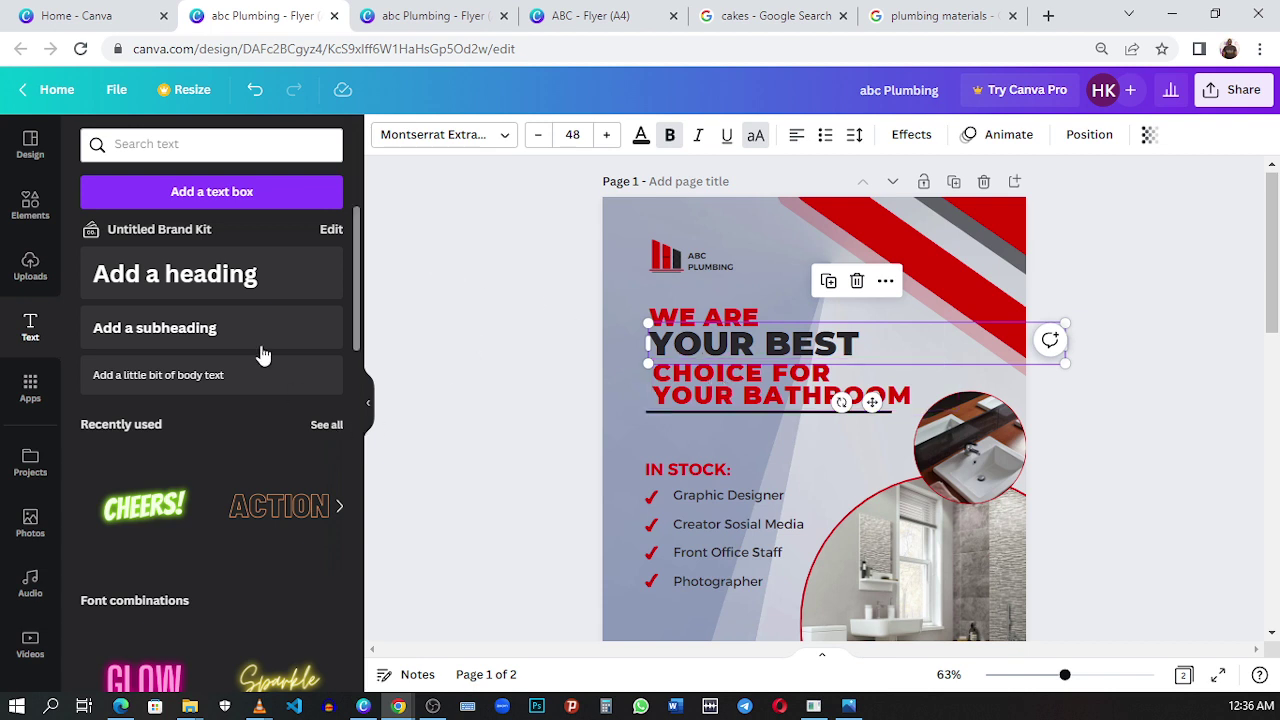
scroll(205, 340, "down", 7)
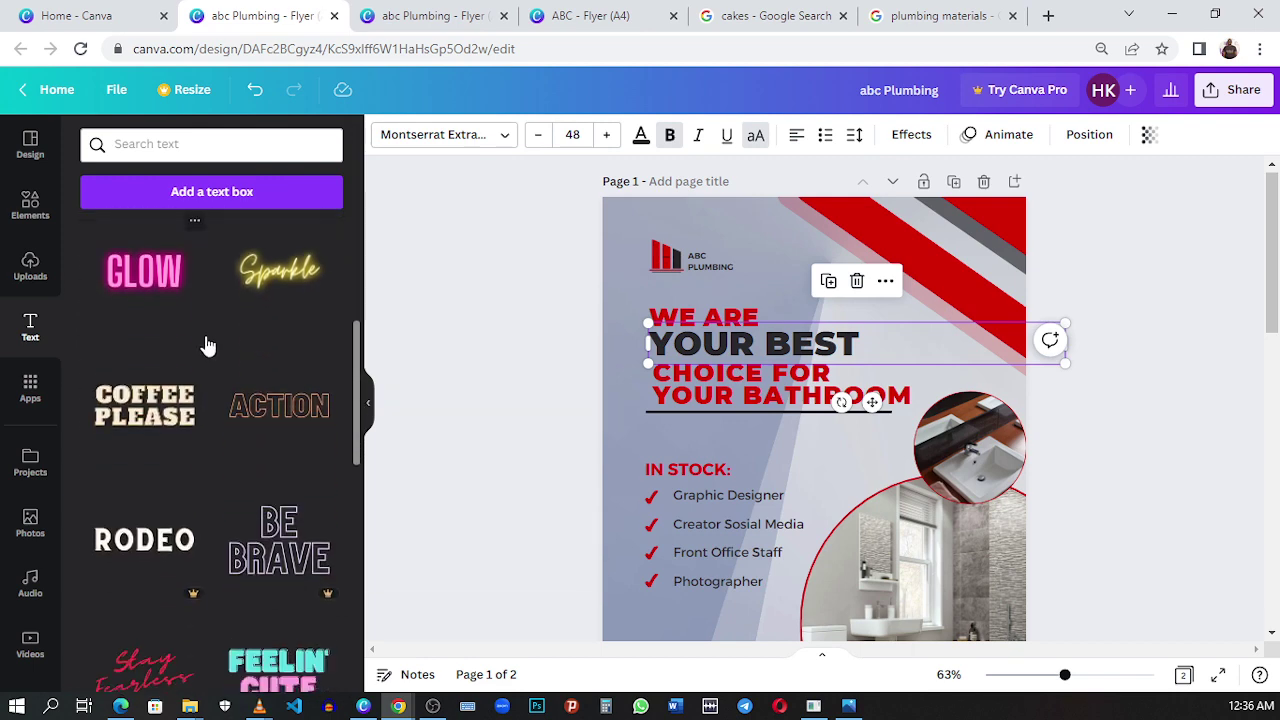
scroll(205, 345, "down", 6)
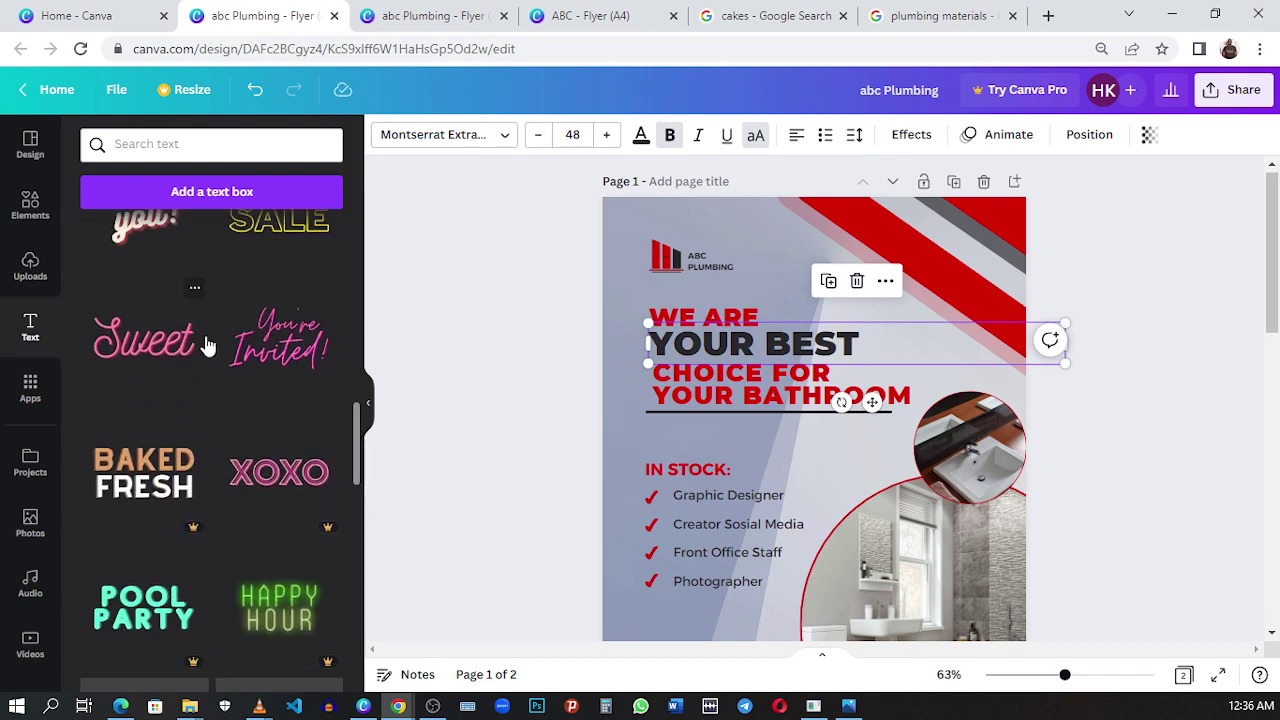
scroll(205, 345, "down", 2)
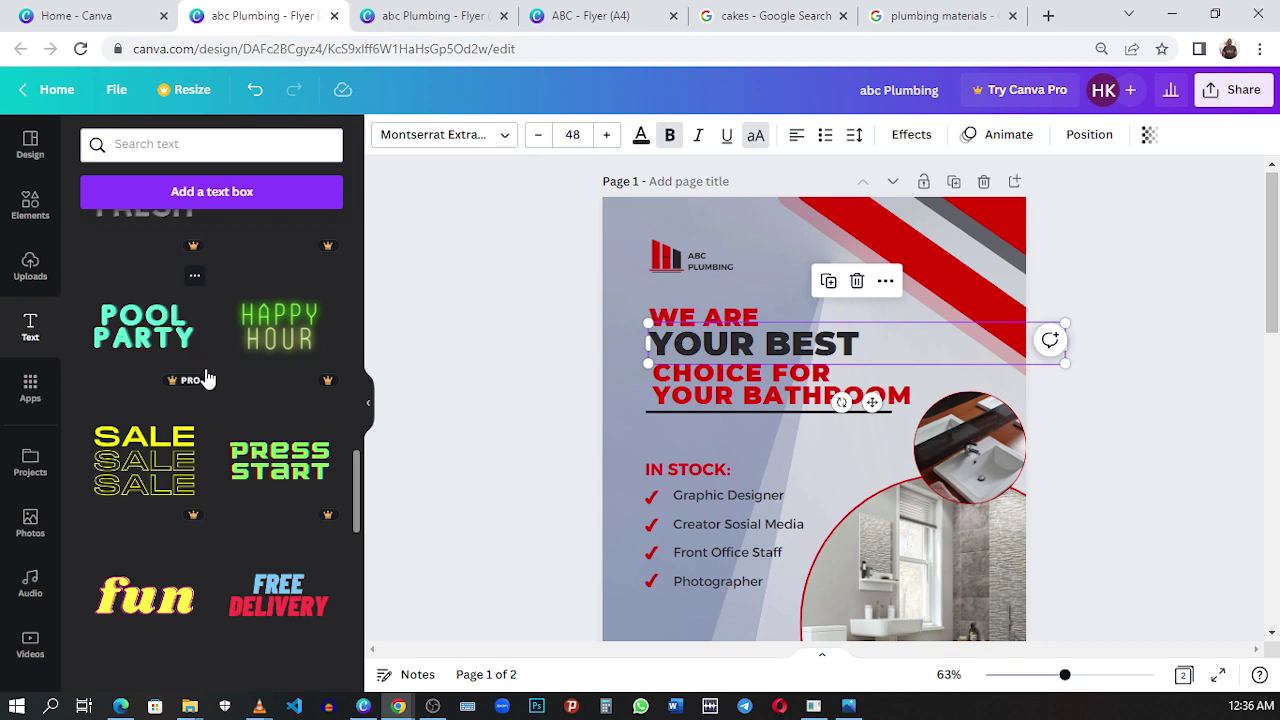
scroll(207, 378, "down", 3)
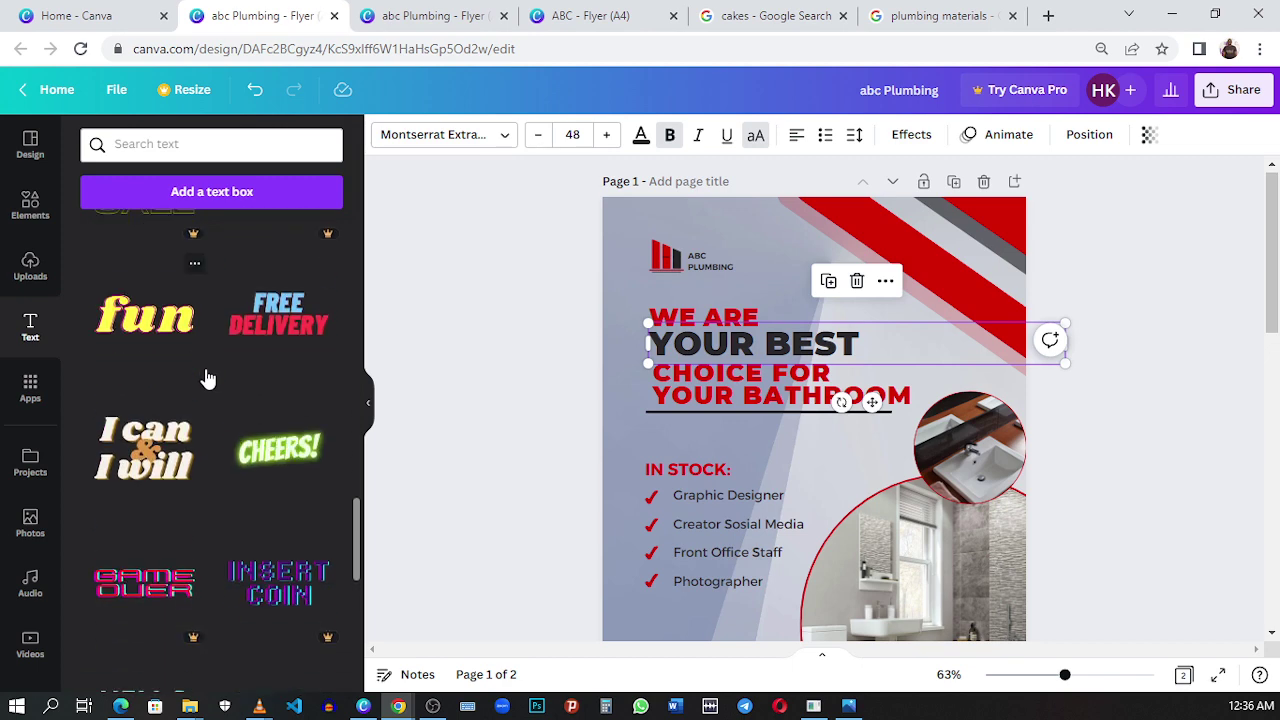
scroll(207, 378, "up", 10)
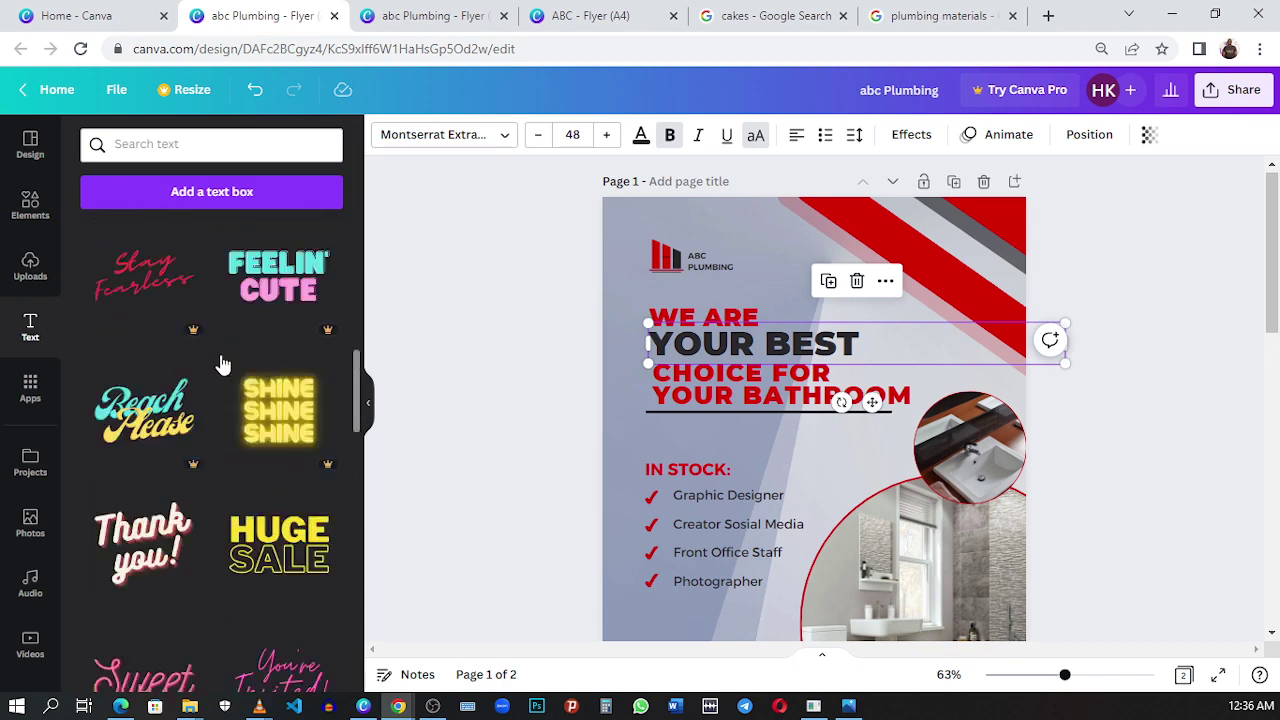
scroll(222, 365, "up", 5)
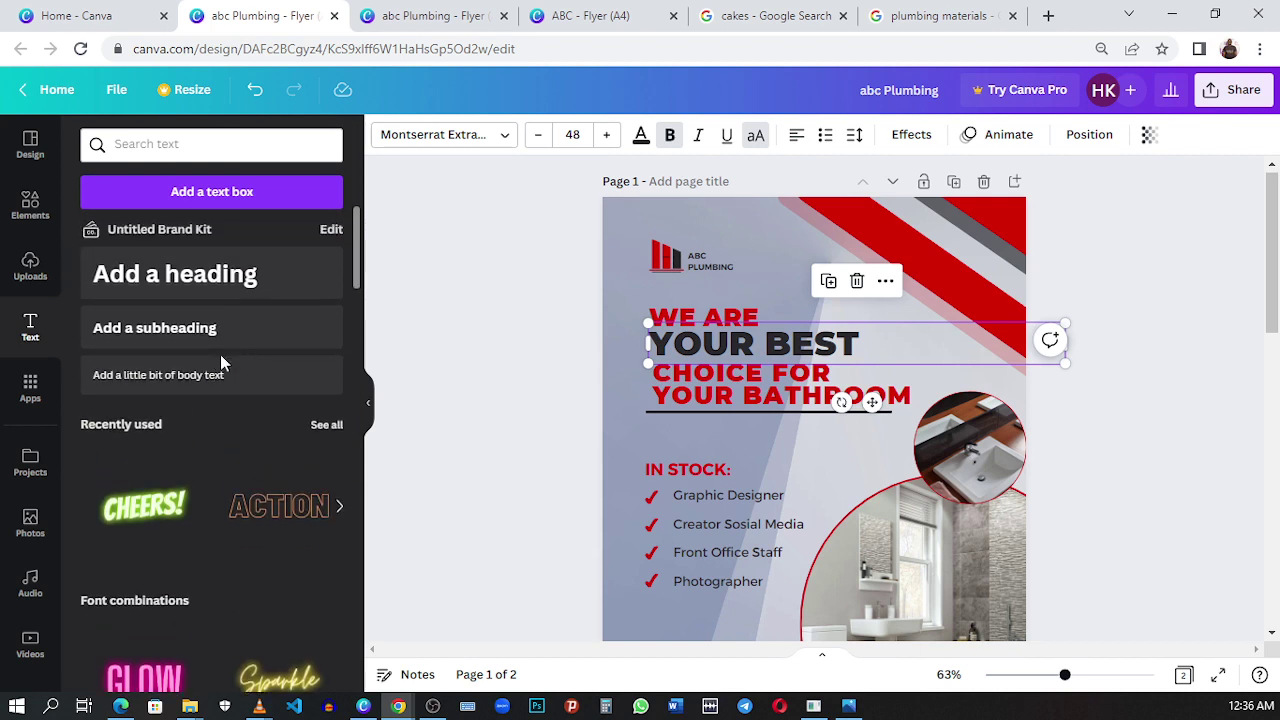
scroll(220, 356, "down", 5)
scroll(222, 365, "down", 15)
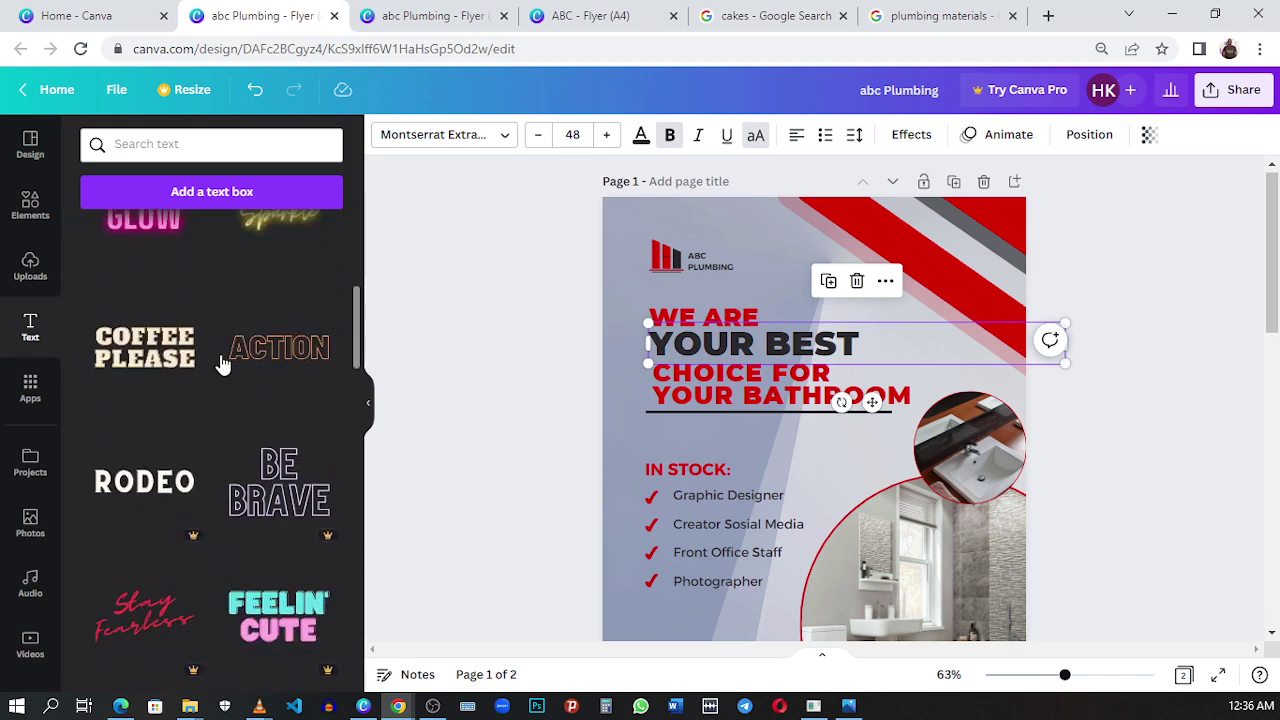
scroll(222, 368, "down", 15)
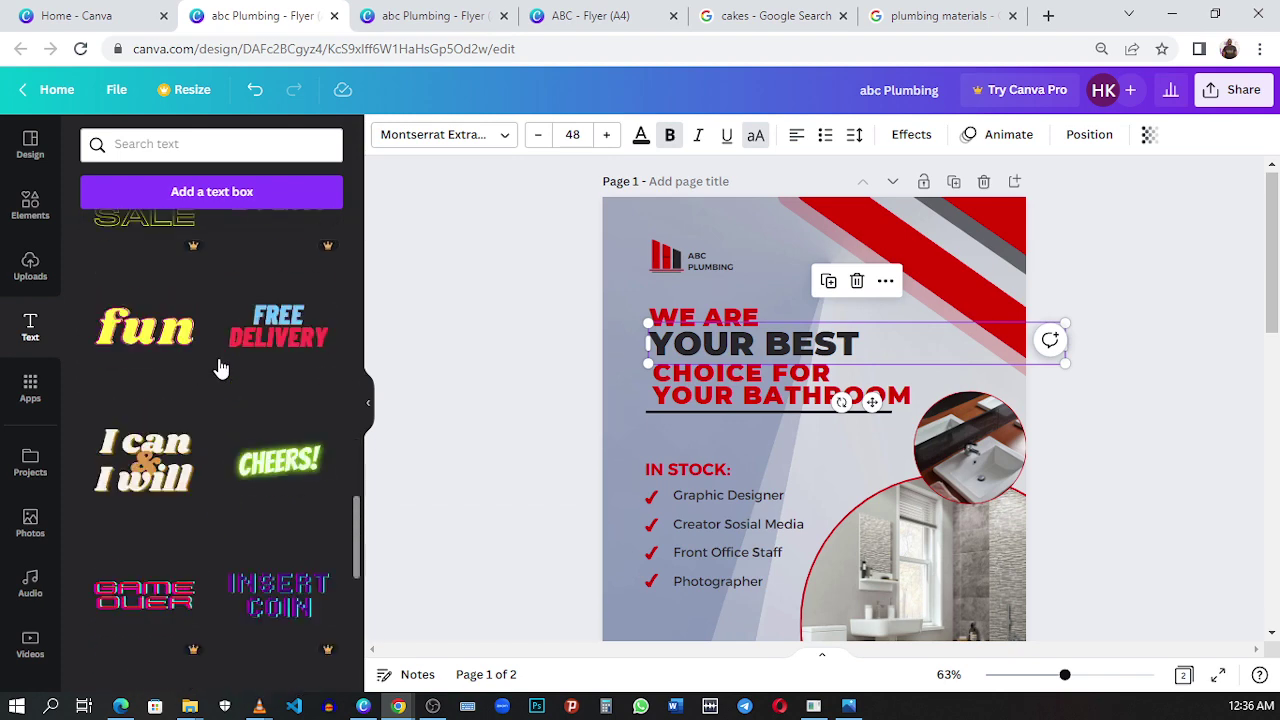
scroll(216, 371, "up", 12)
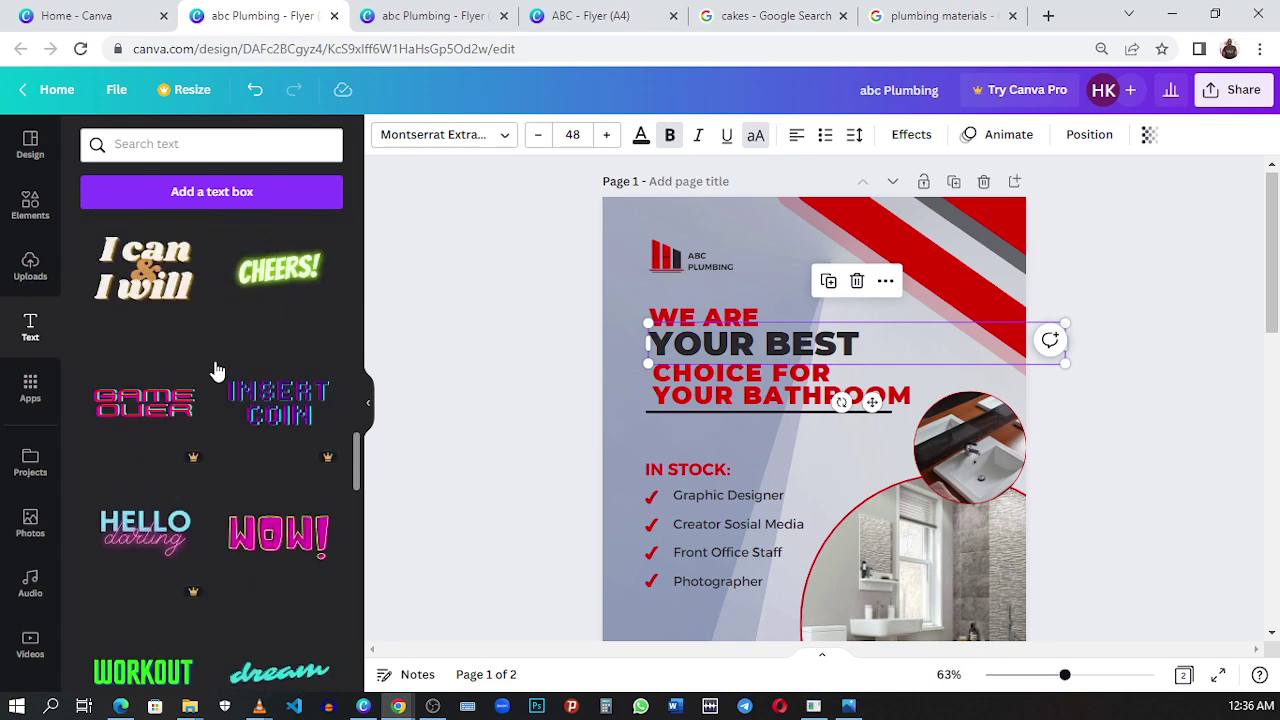
scroll(211, 370, "up", 10)
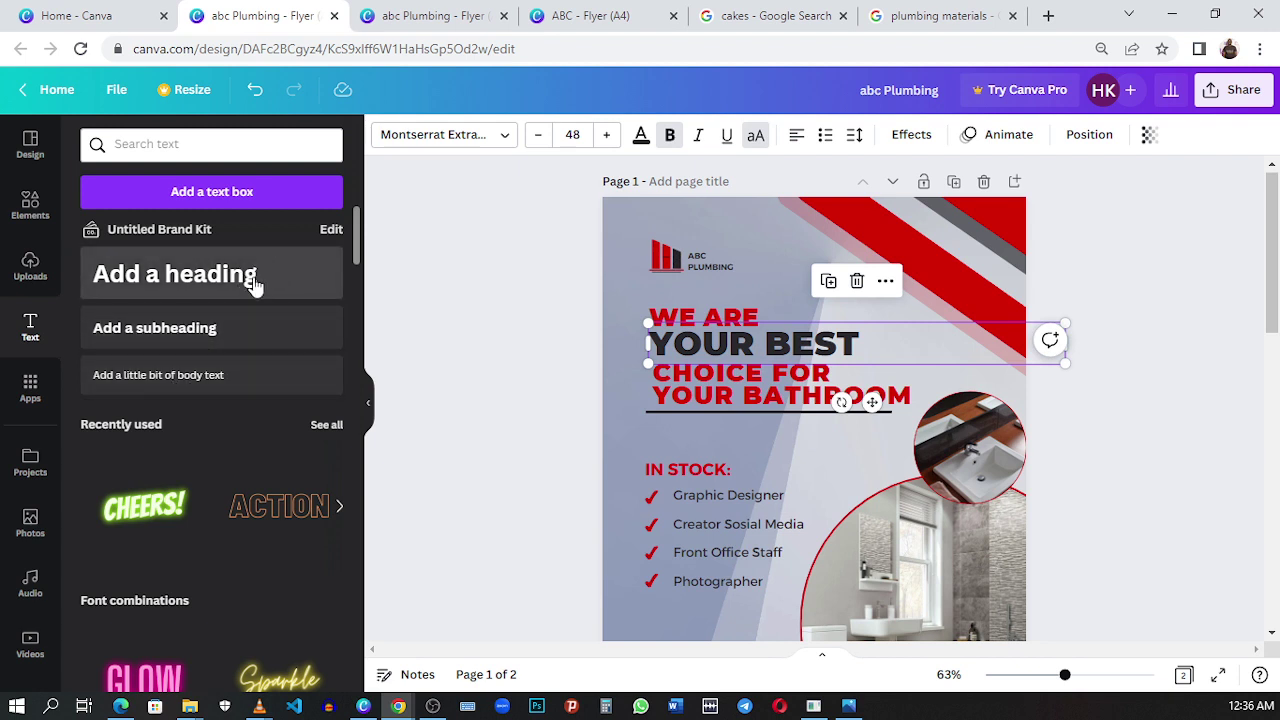
- Add a heading text box to the flyer, set its font size to 64 and color it with the document's red
left_click(253, 284)
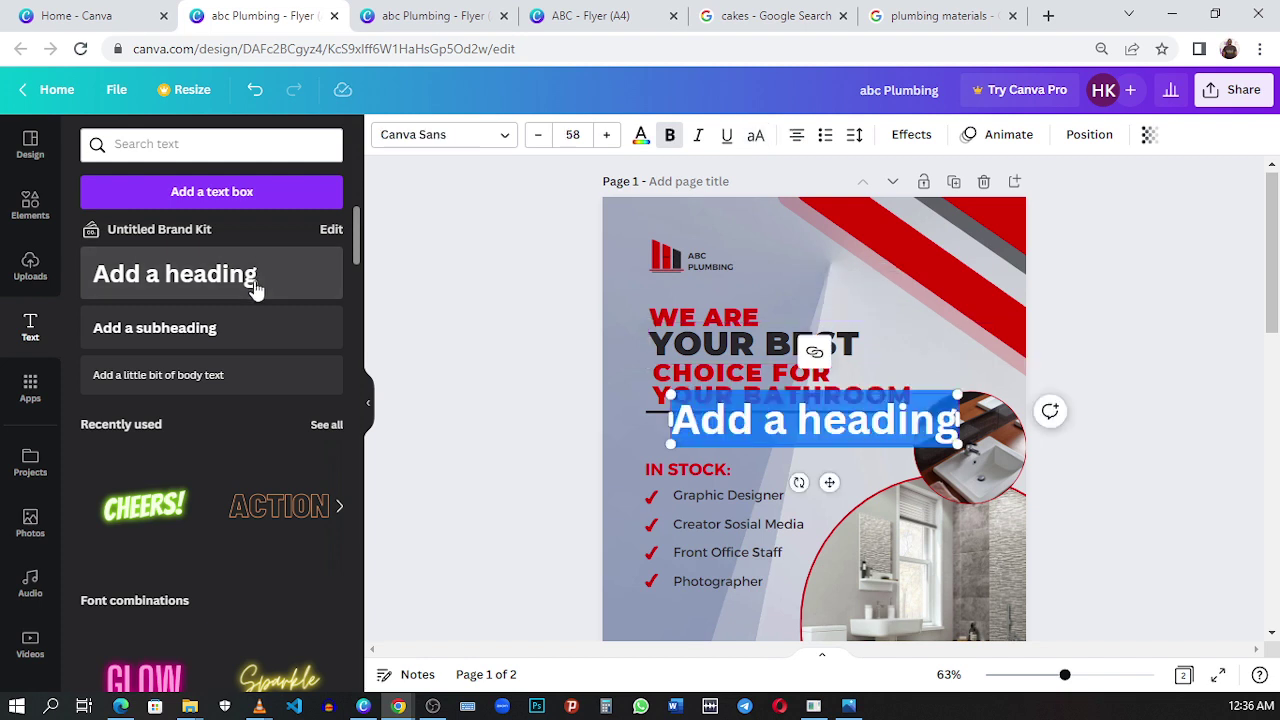
triple_click(810, 428)
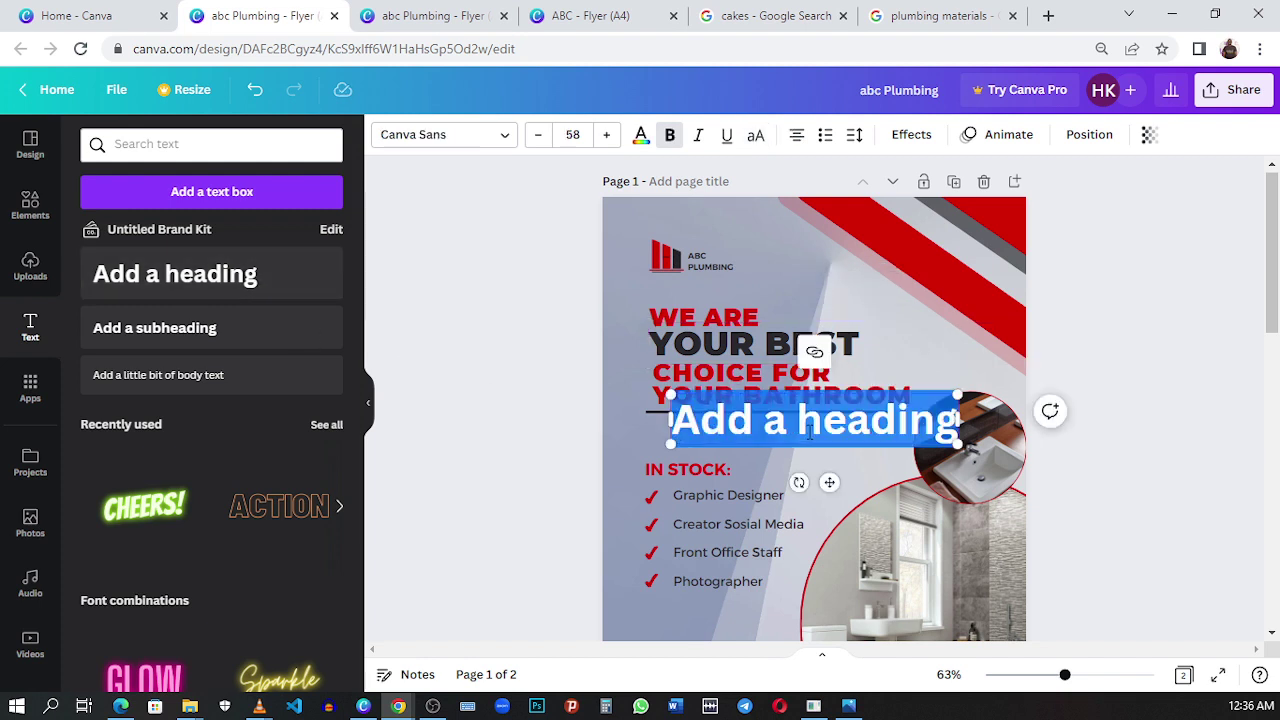
left_click(437, 135)
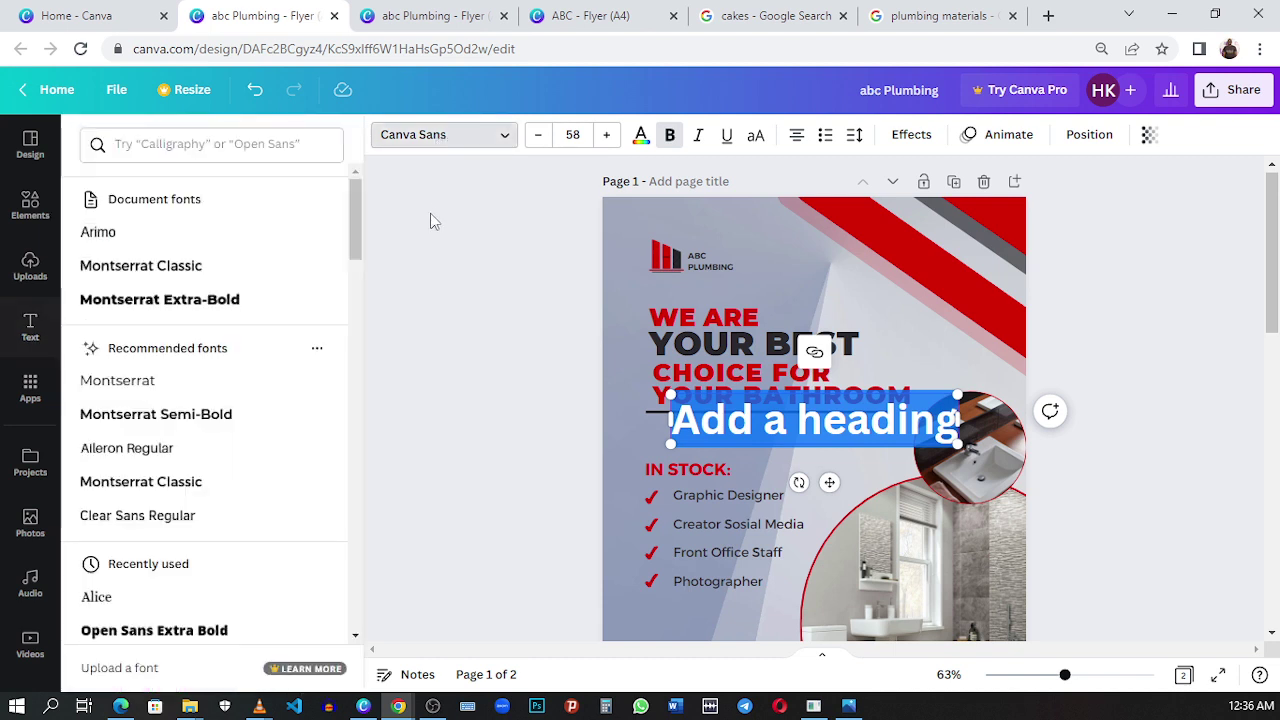
left_click(607, 135)
left_click(607, 135)
left_click(607, 135)
left_click(607, 135)
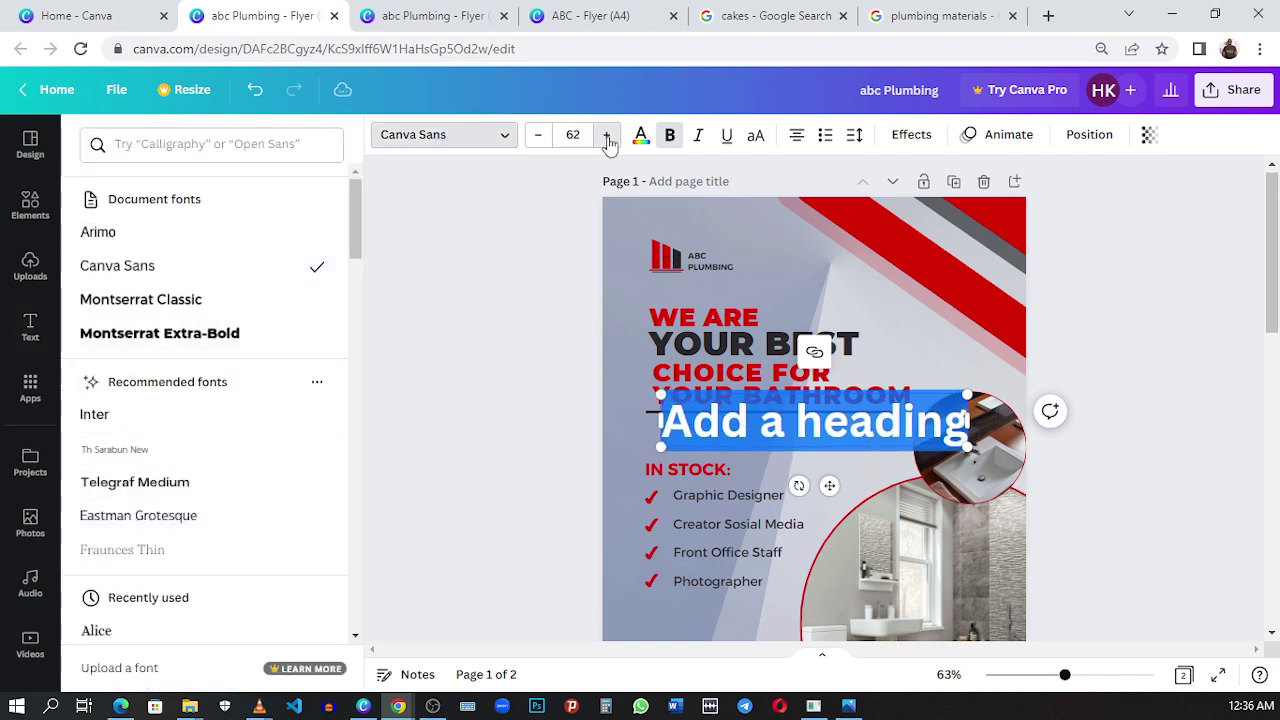
left_click(607, 135)
left_click(607, 135)
left_click(642, 136)
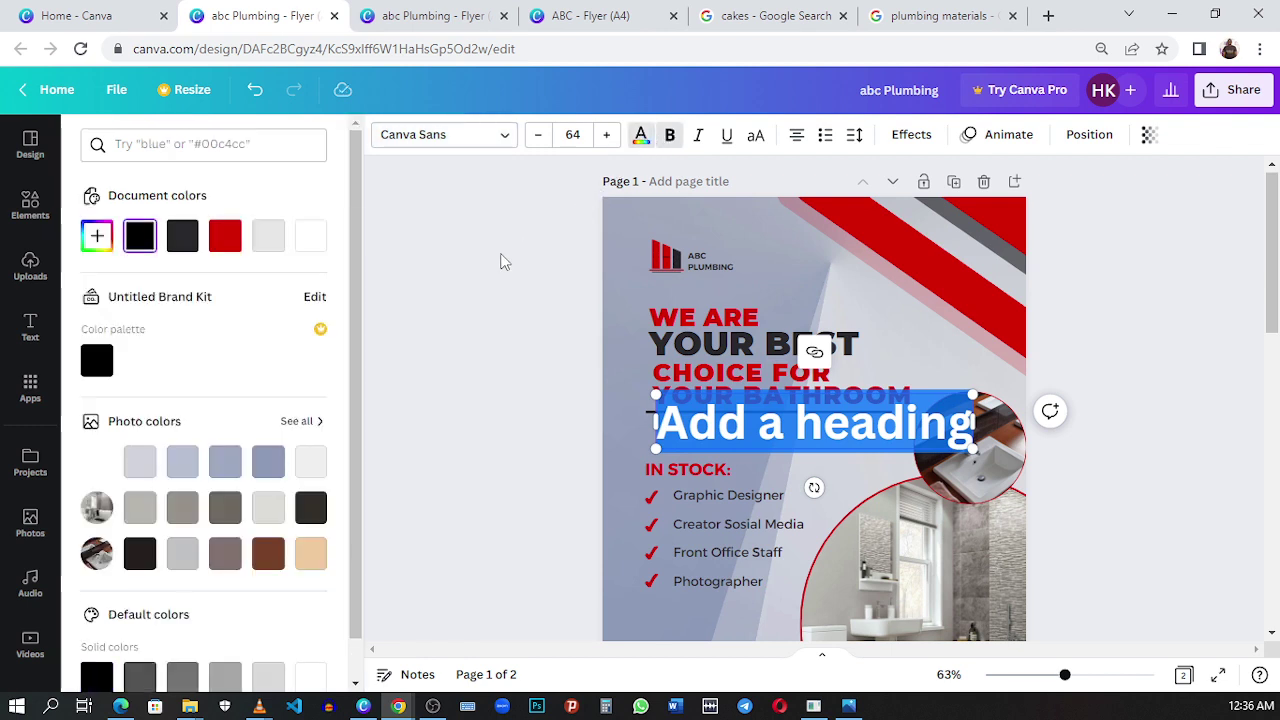
left_click(225, 236)
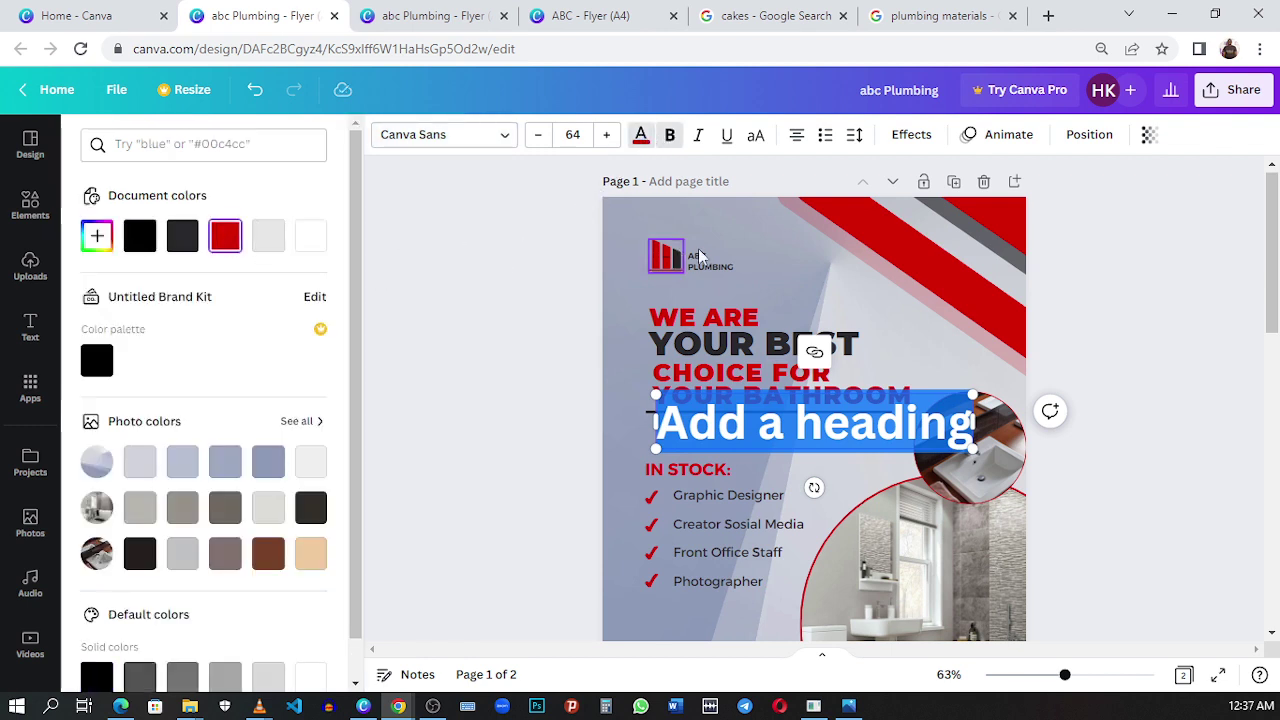
- Delete the "Add a heading" text box from the flyer
left_click(845, 441)
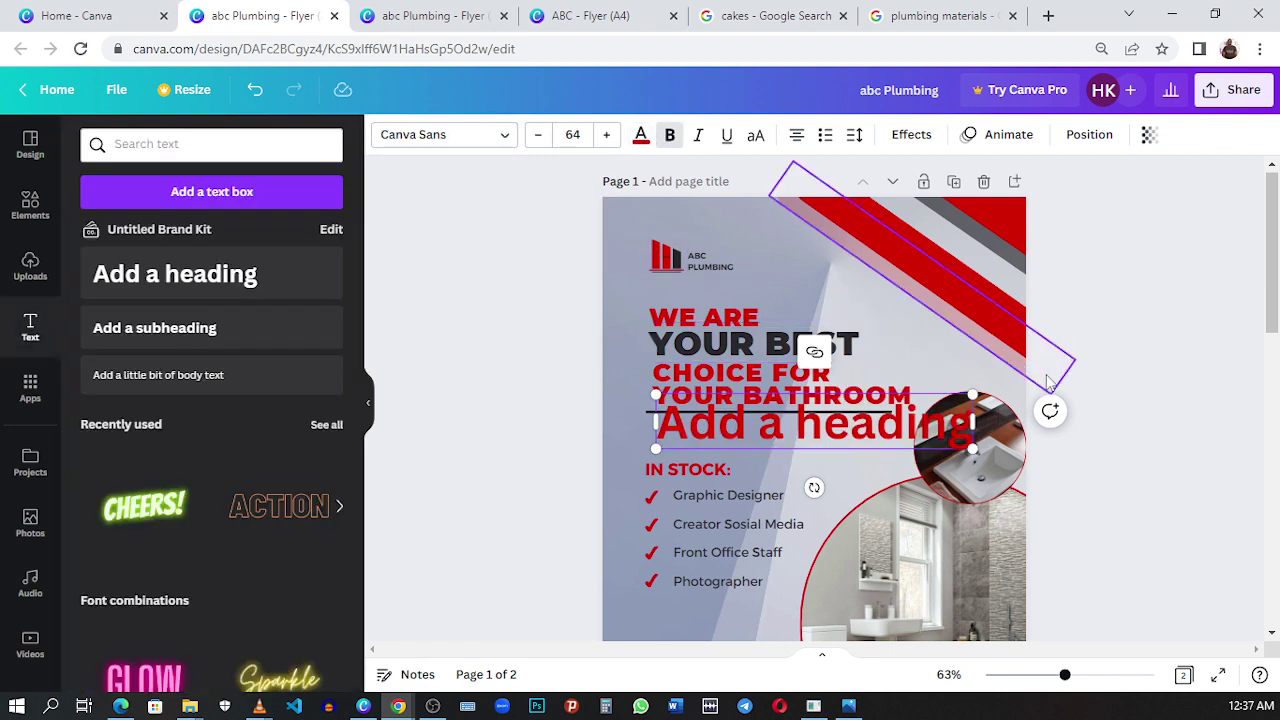
left_click(1080, 373)
left_click(890, 432)
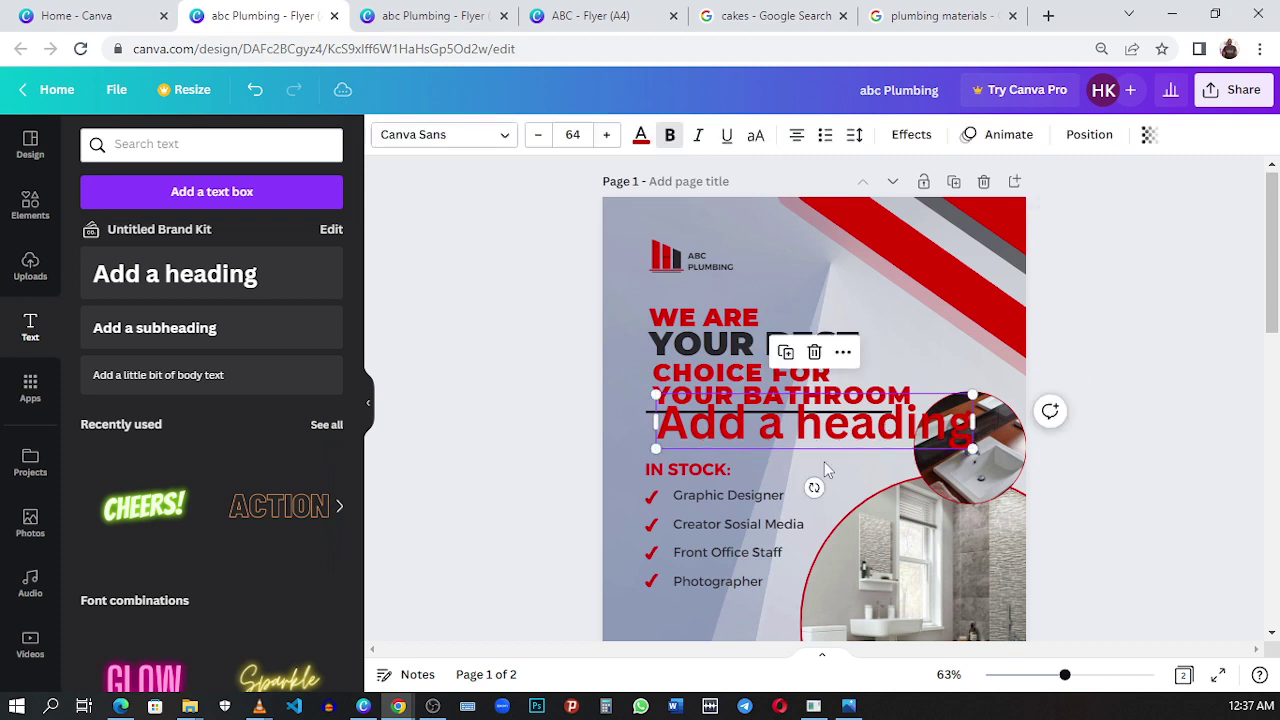
left_click(815, 353)
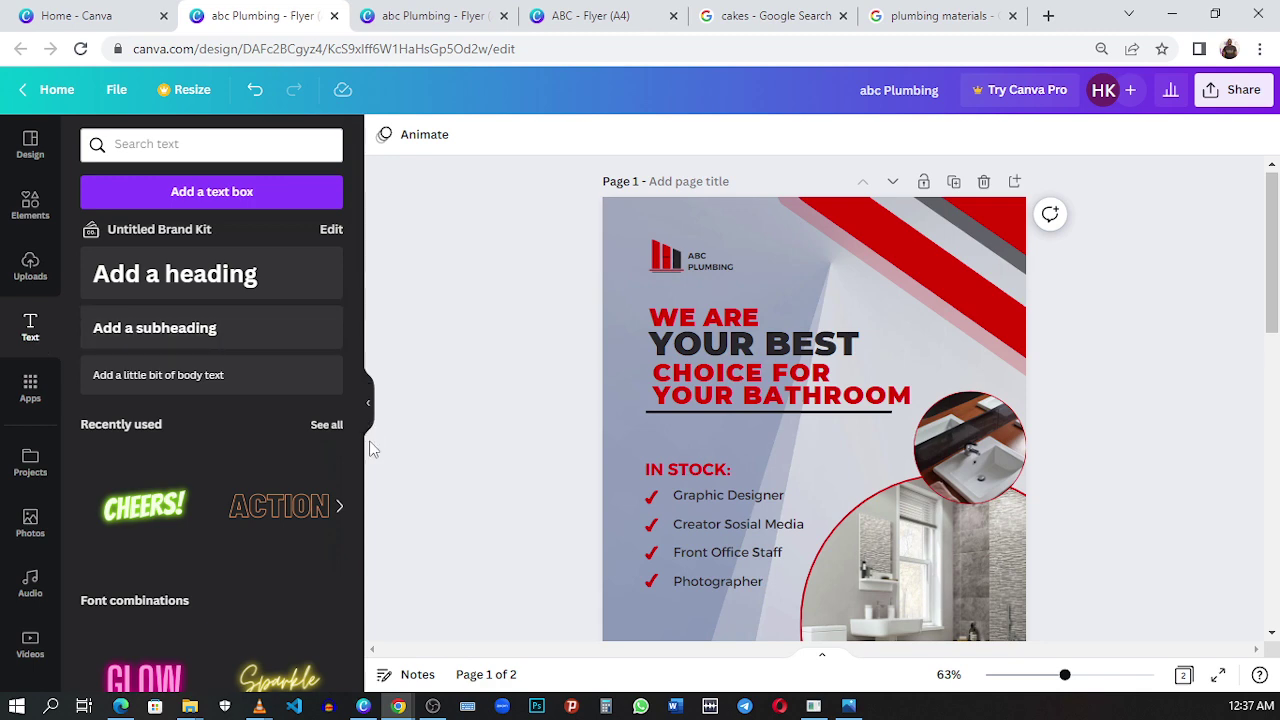
- Collapse the side panel and view the flyer from the headline down to the contact section
left_click(368, 402)
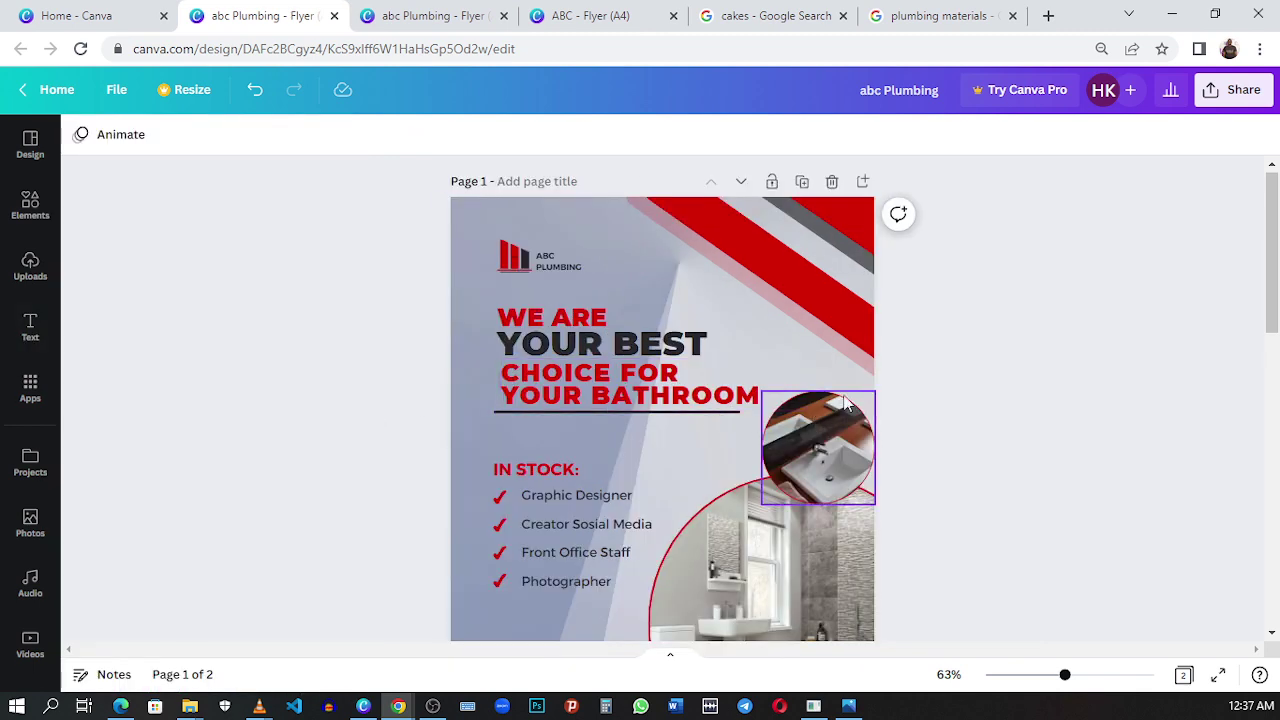
scroll(882, 344, "down", 3)
scroll(883, 346, "up", 1)
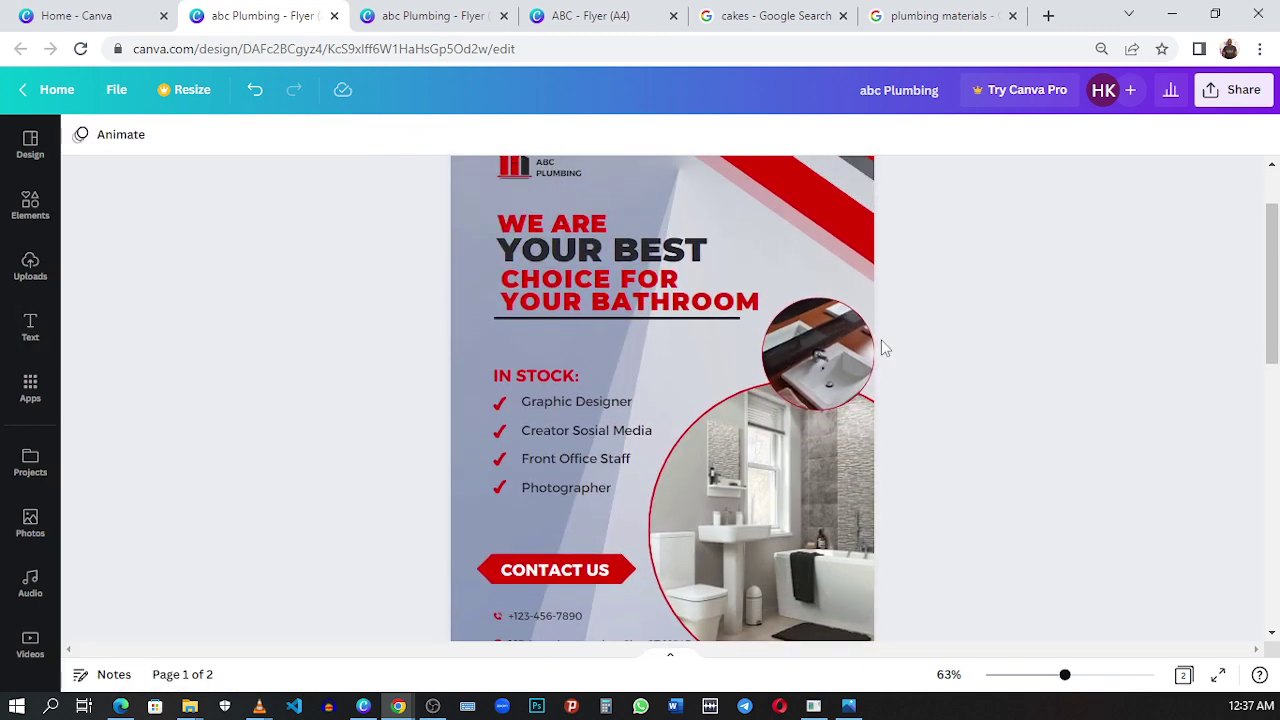
- Look over the whole first page of the plumbing flyer, from the logo and headline to the contact details
scroll(882, 346, "up", 1)
scroll(882, 346, "down", 1)
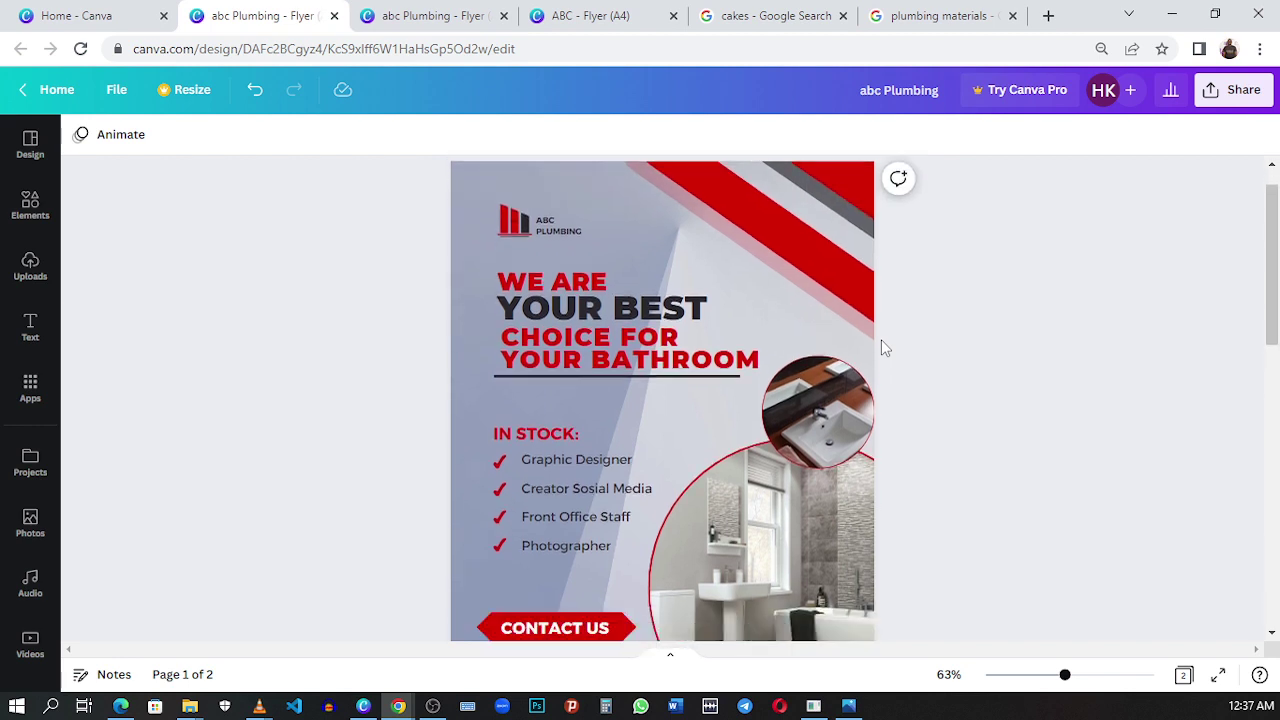
scroll(881, 341, "down", 2)
scroll(881, 341, "up", 1)
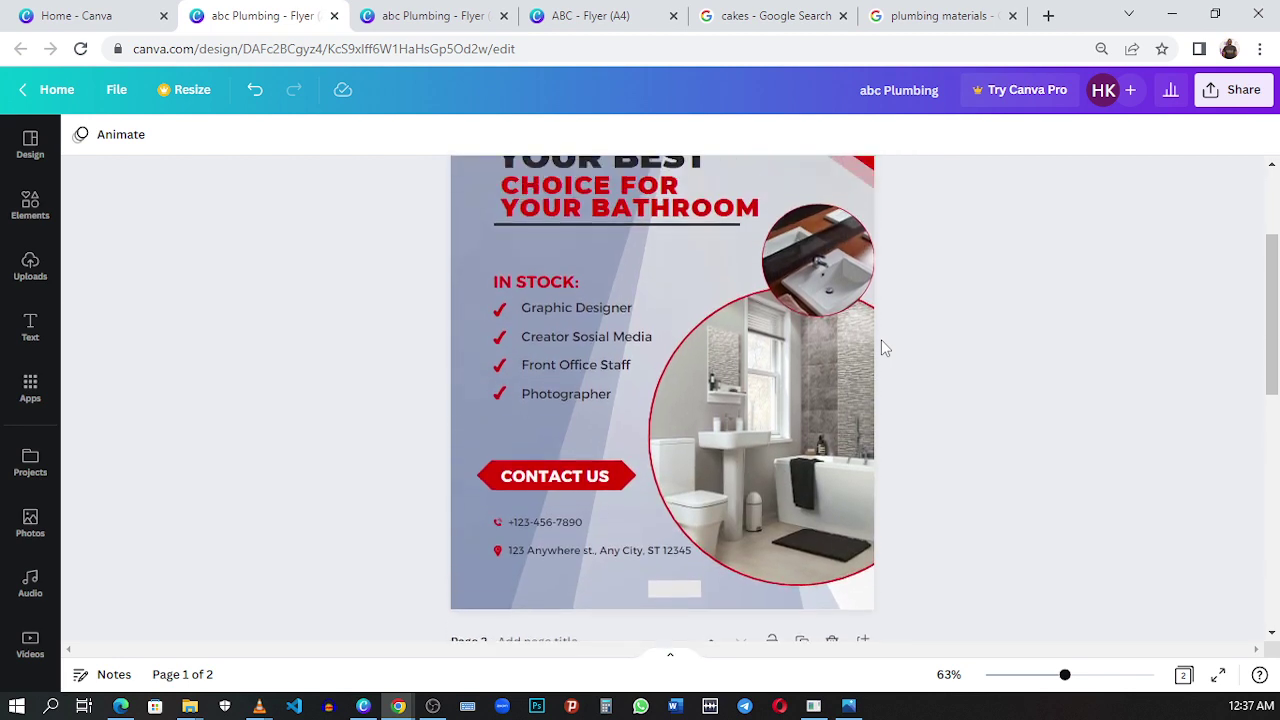
scroll(882, 347, "up", 1)
scroll(882, 347, "up", 1)
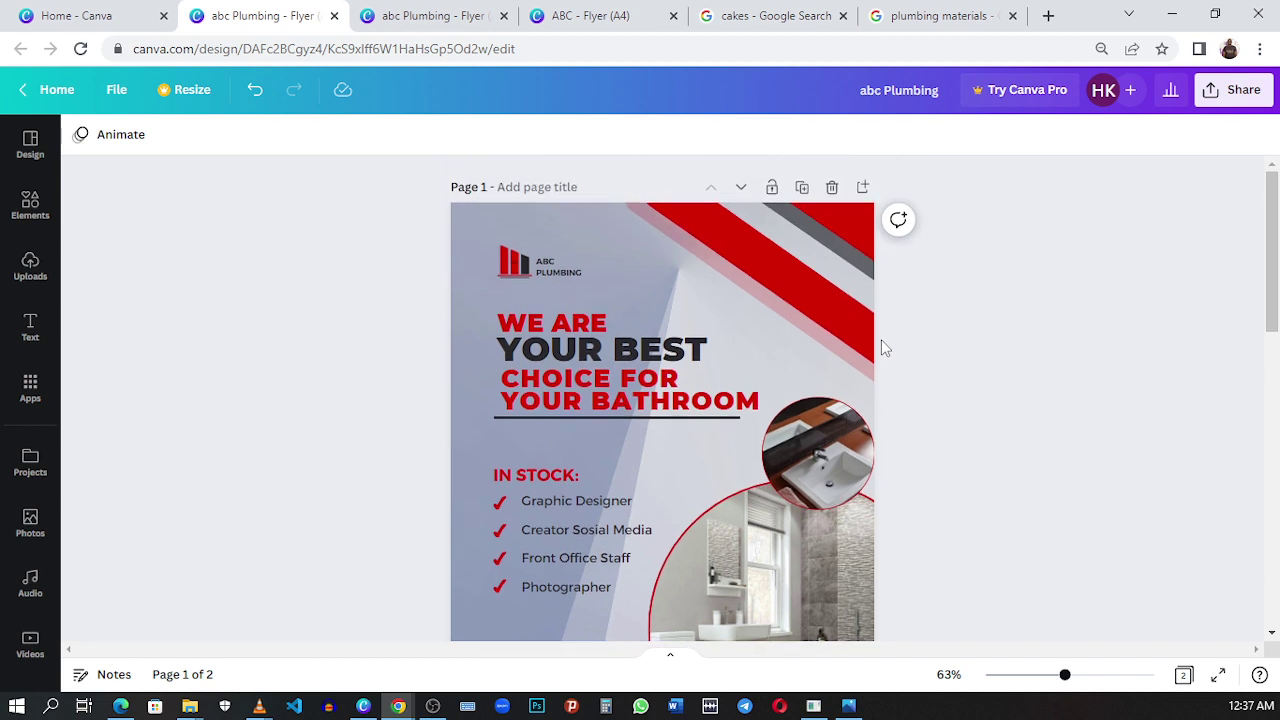
scroll(882, 347, "down", 1)
scroll(880, 347, "up", 1)
scroll(879, 342, "down", 1)
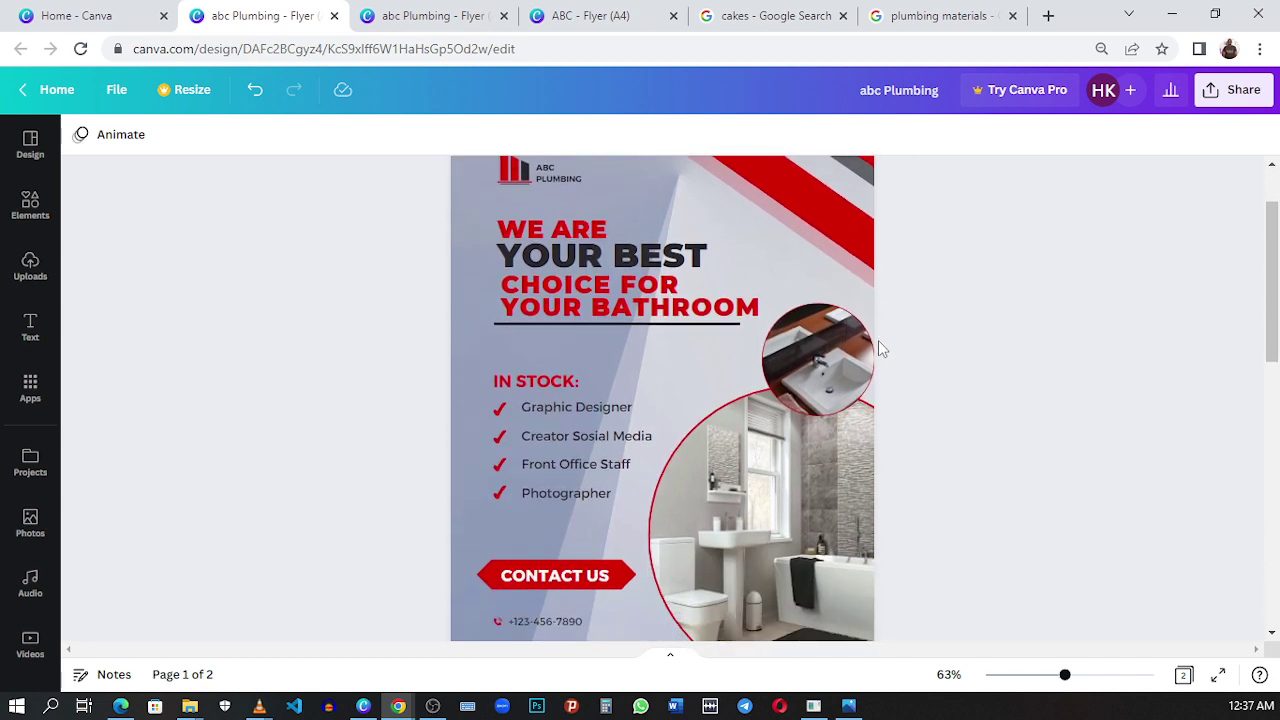
- Open the flyer's download settings, set the file type to JPG and try to adjust the export size
left_click(1232, 95)
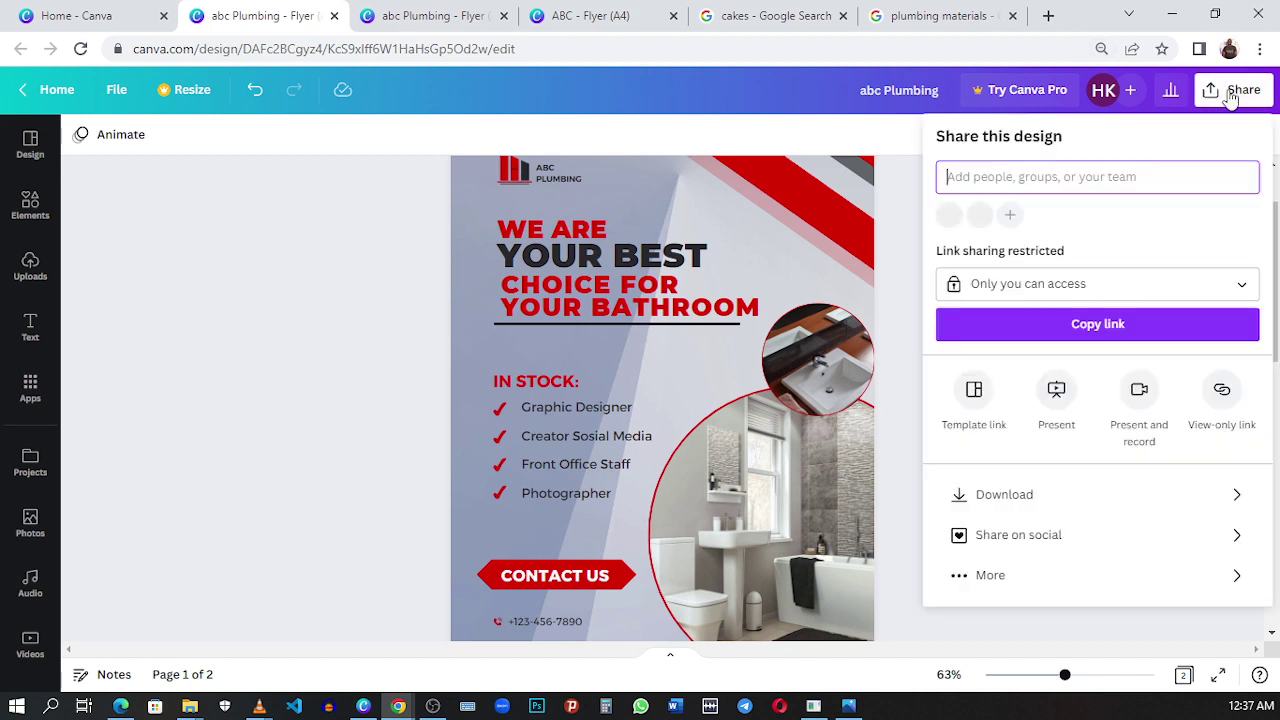
left_click(1079, 506)
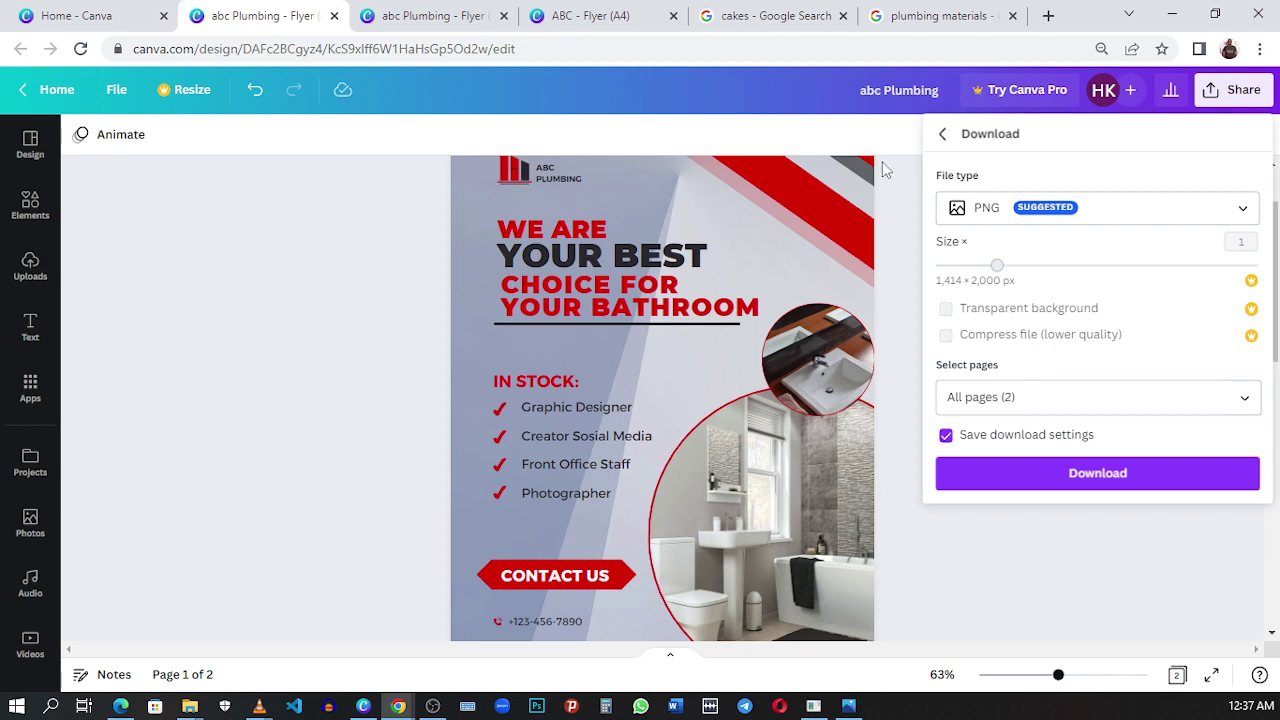
left_click(958, 178)
left_click(958, 180)
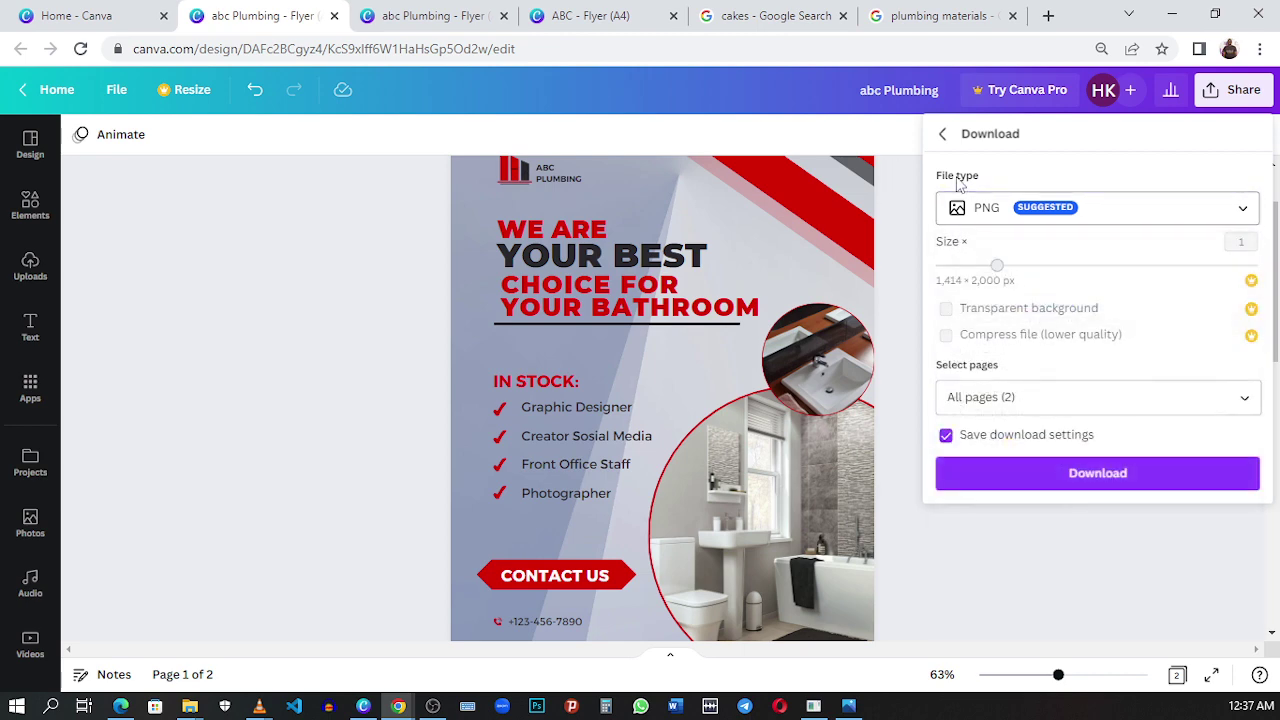
left_click(958, 182)
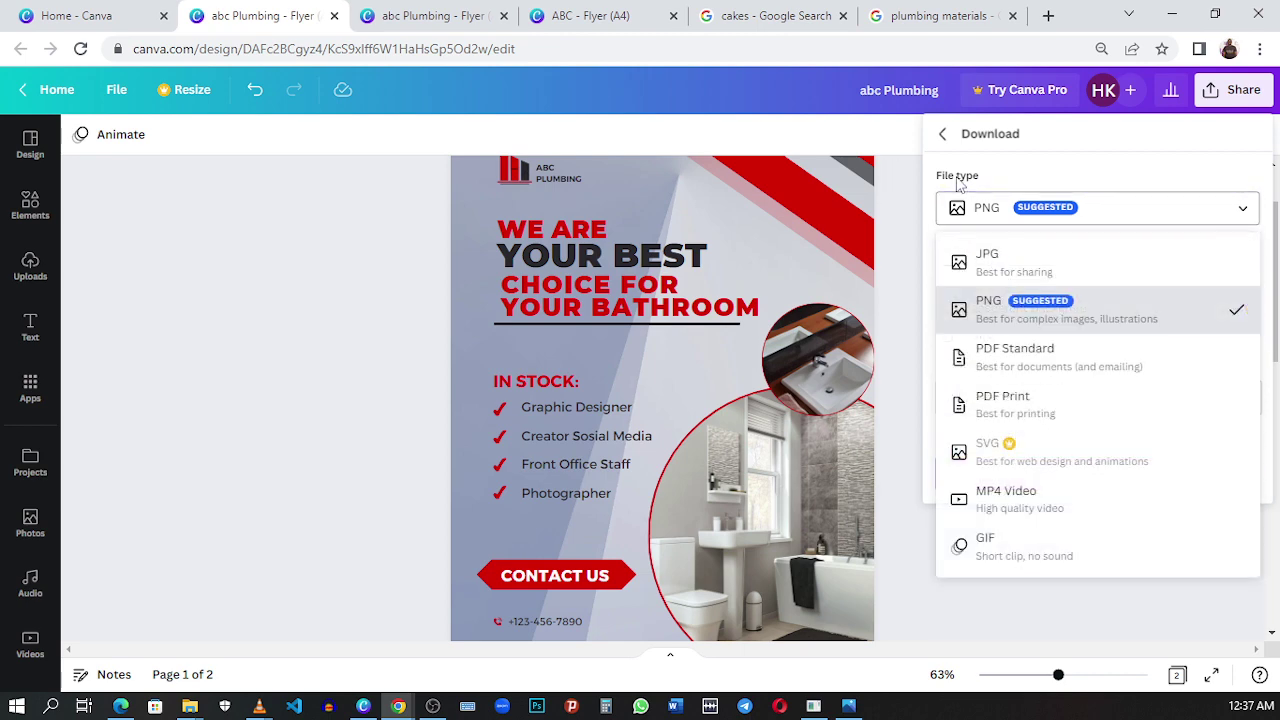
left_click(1146, 222)
left_click(1146, 222)
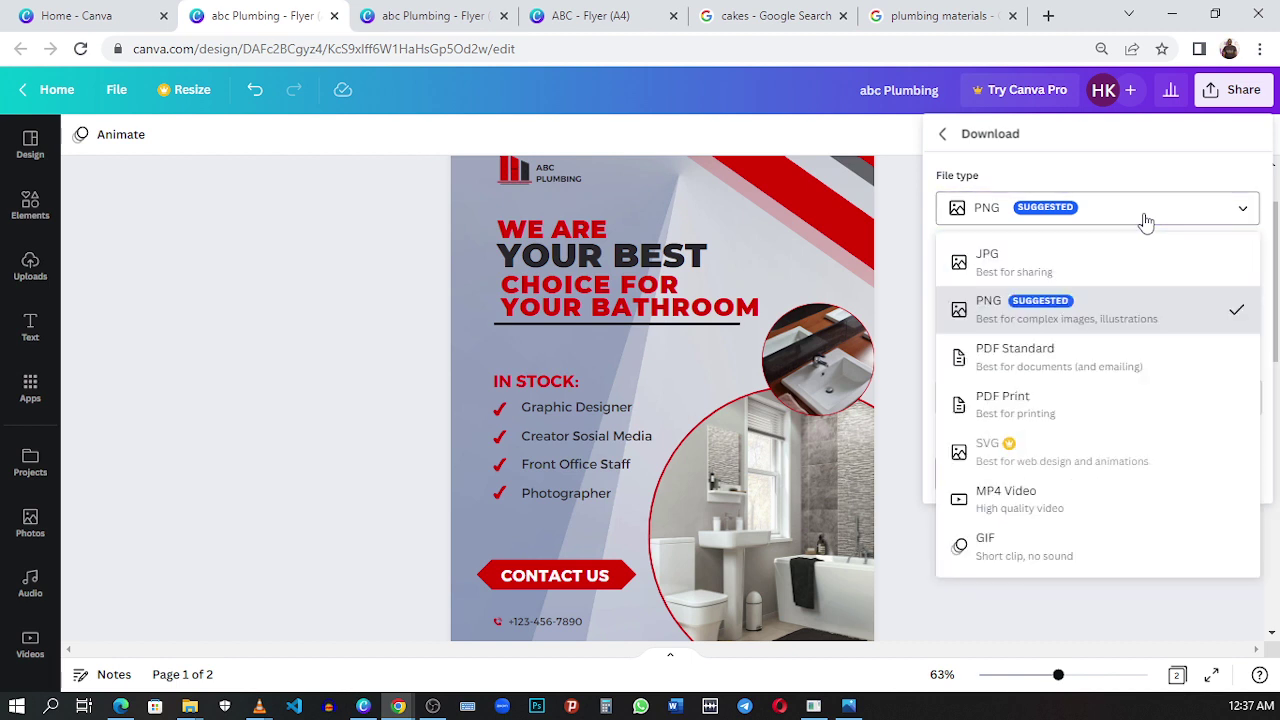
left_click(1108, 277)
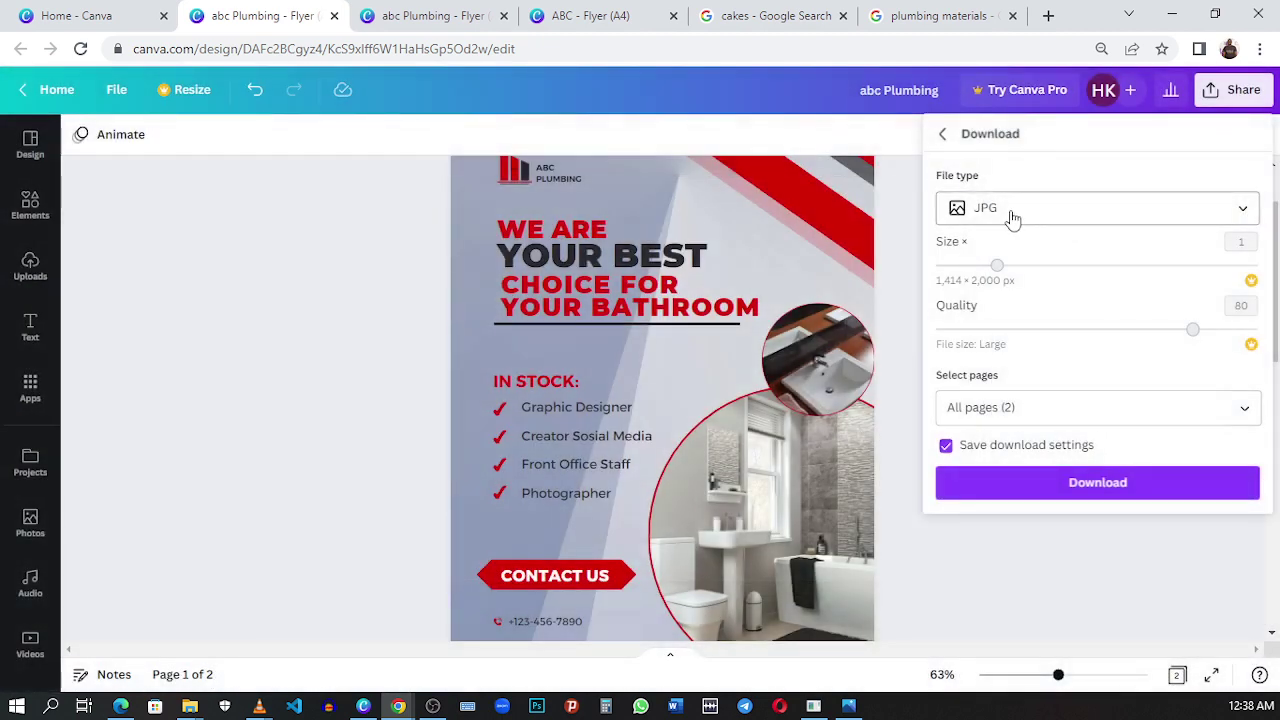
left_click(1086, 289)
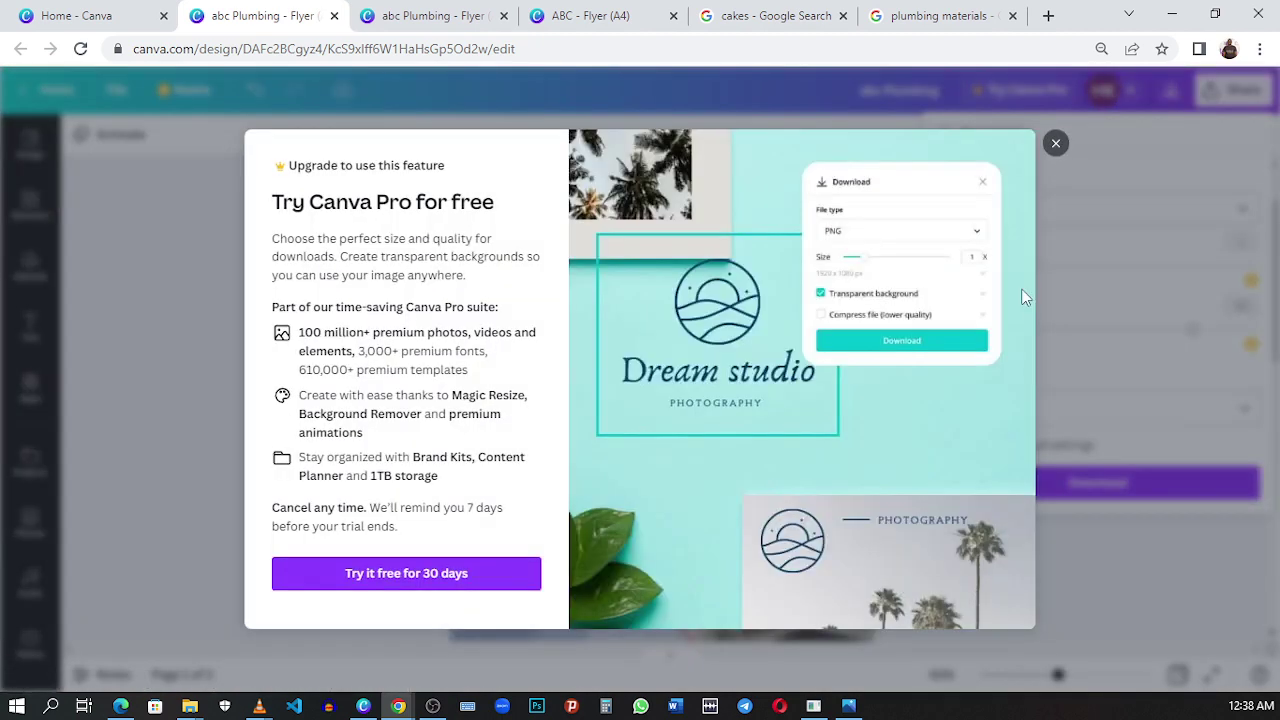
left_click(1054, 145)
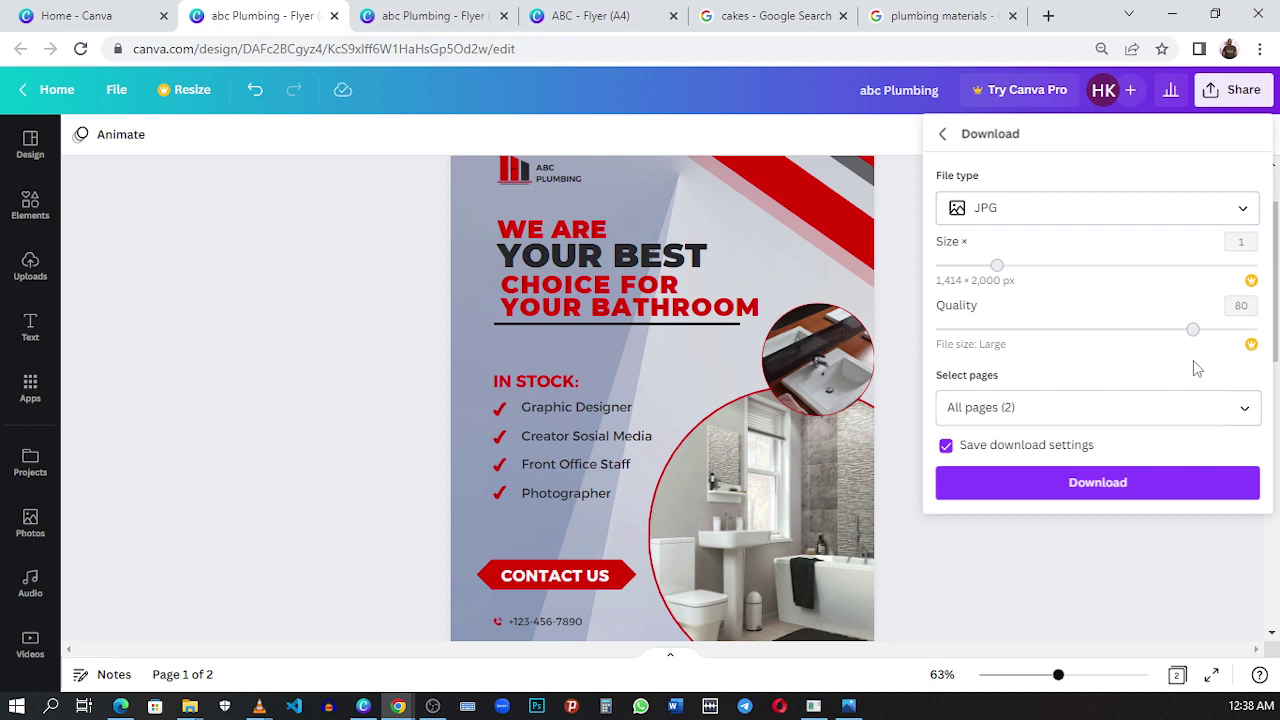
- Check the download's page selection and compare the plumbing flyer on page 1 with the hiring template on page 2
left_click(1206, 413)
left_click(1203, 411)
scroll(792, 433, "down", 2)
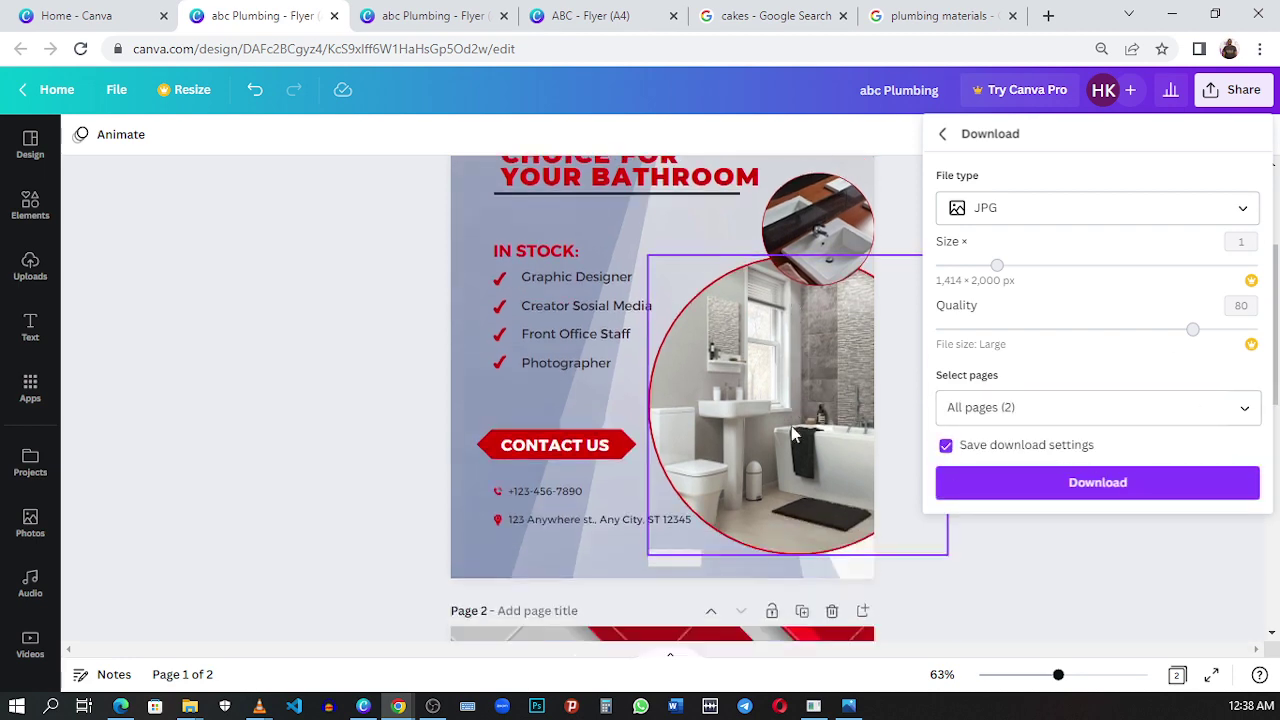
scroll(793, 433, "down", 4)
scroll(793, 430, "up", 2)
scroll(796, 427, "down", 1)
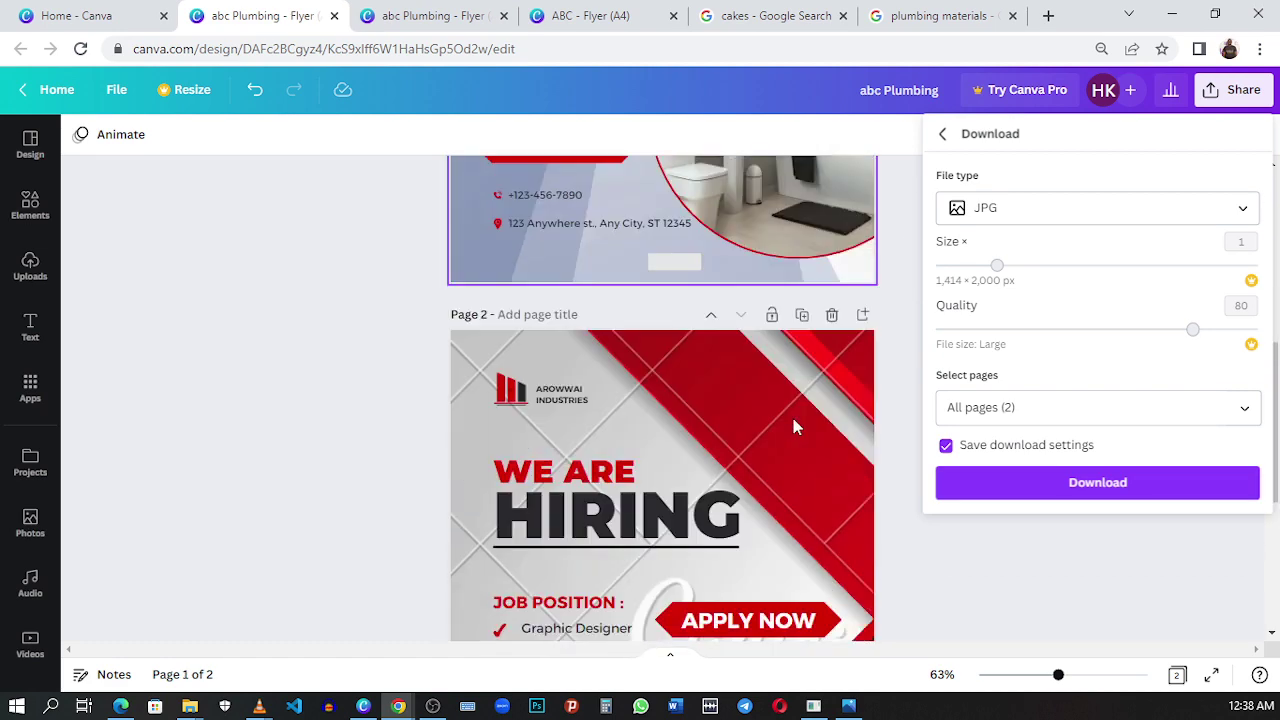
scroll(795, 425, "down", 3)
scroll(795, 410, "up", 3)
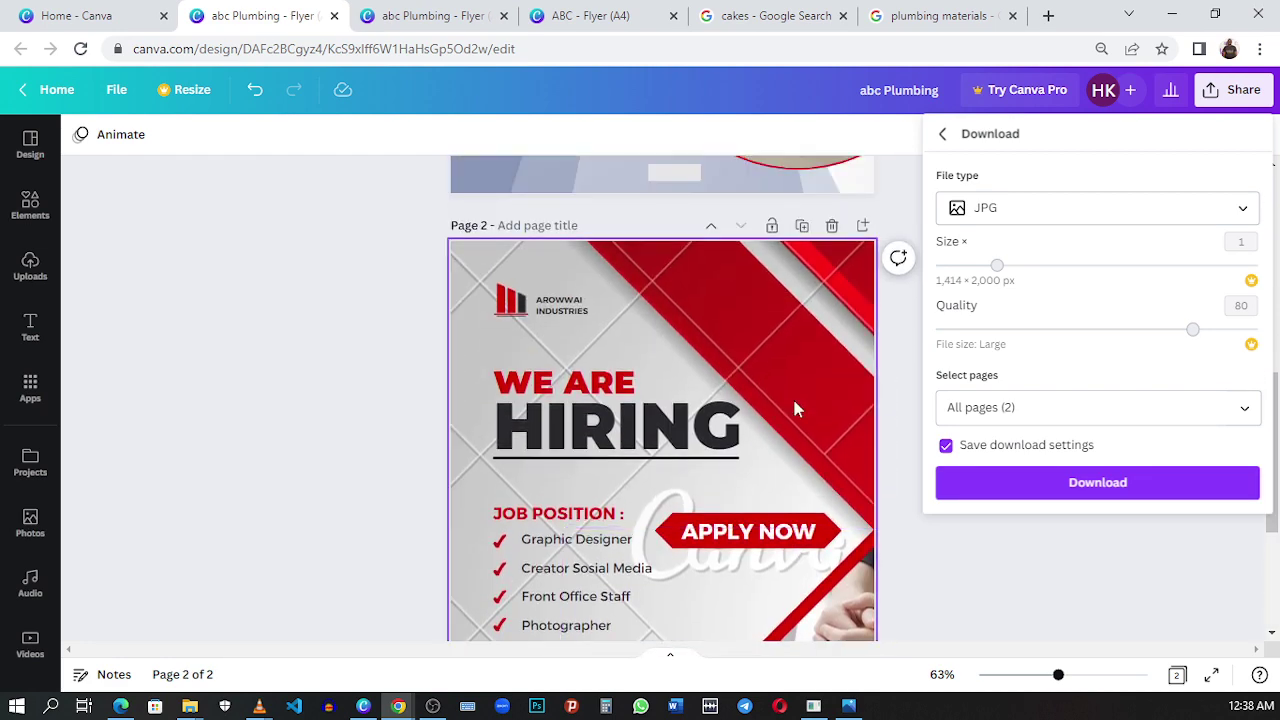